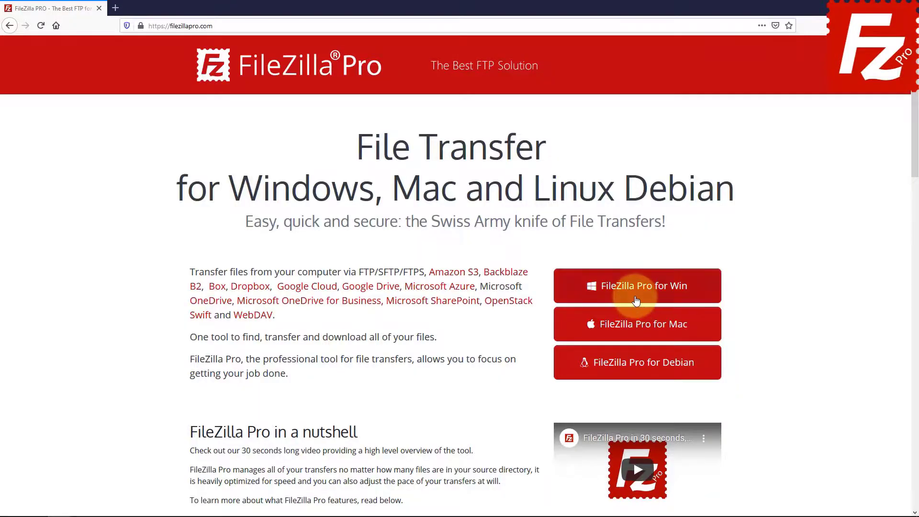
- Choose the 'FileZilla Pro for Win' edition on filezillapro.com to download its installer
{"action": "left_click", "coordinate": [597, 345]}
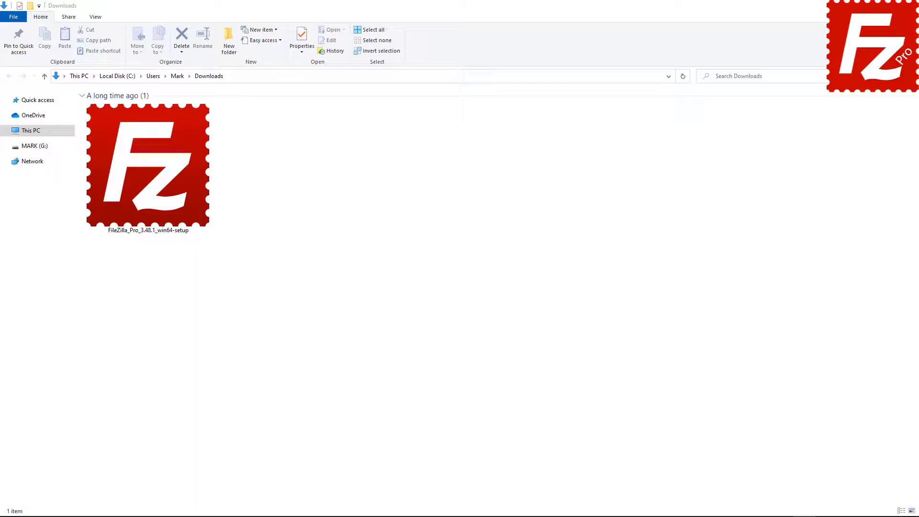
- Run the FileZilla_Pro_3.48.1_win64-setup installer from Downloads and allow it in User Account Control
{"action": "double_click", "coordinate": [140, 216]}
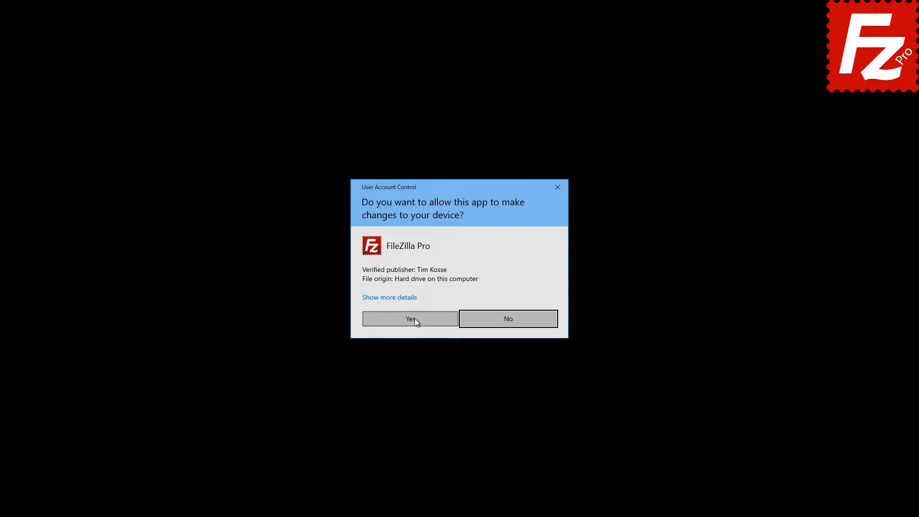
{"action": "left_click", "coordinate": [415, 318]}
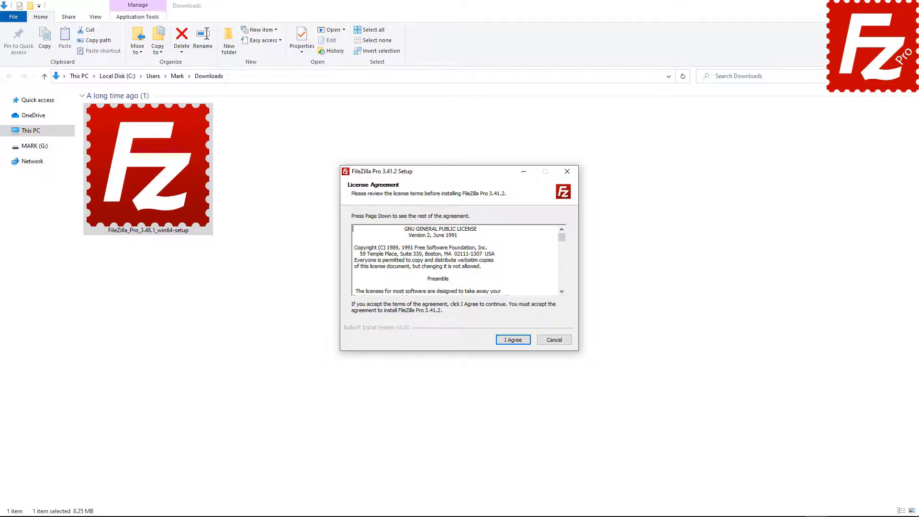
- Accept the license and install for all users with a desktop icon in C:\Program Files\FileZilla Pro
{"action": "left_click", "coordinate": [512, 340]}
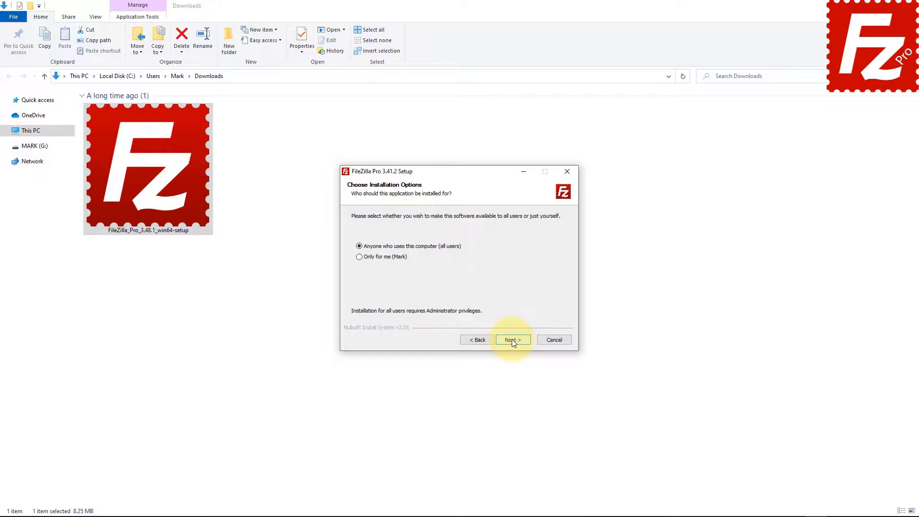
{"action": "left_click", "coordinate": [512, 340]}
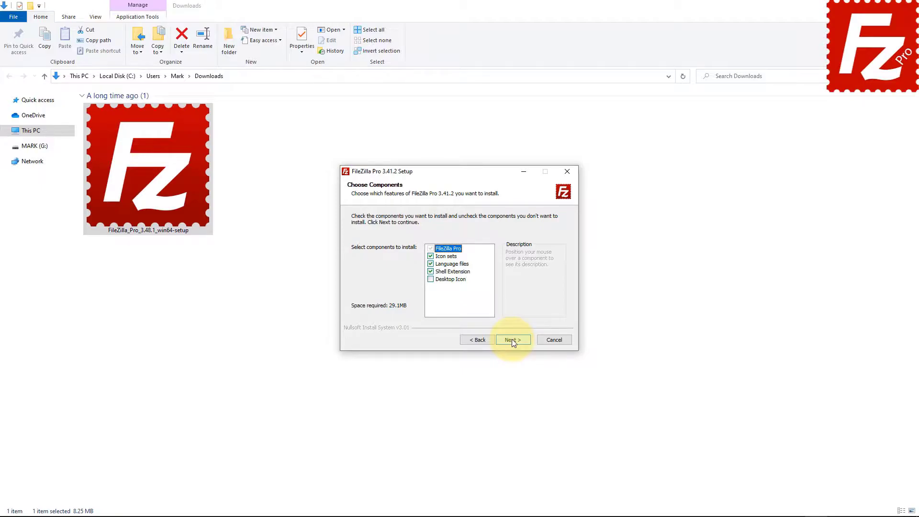
{"action": "left_click", "coordinate": [431, 279]}
{"action": "left_click", "coordinate": [512, 340]}
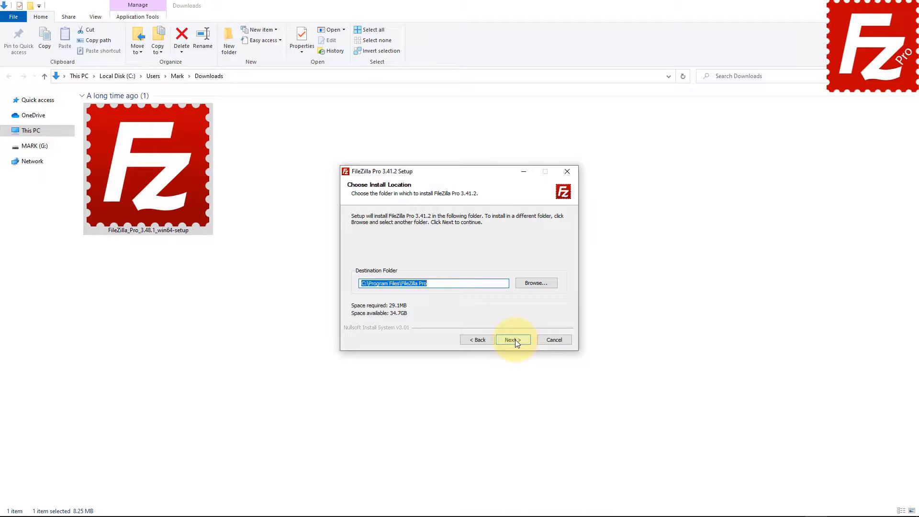
{"action": "left_click", "coordinate": [514, 340]}
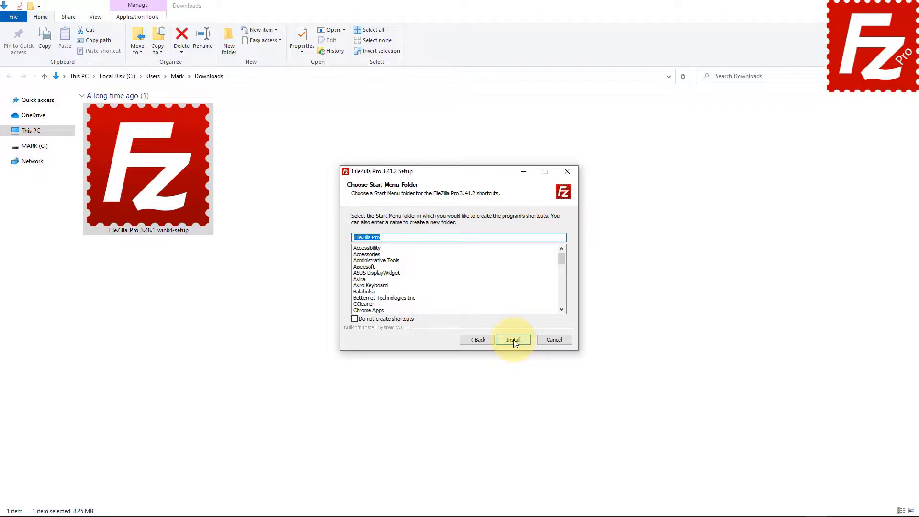
- Install with the default Start Menu folder and finish with 'Start FileZilla now' ticked
{"action": "left_click", "coordinate": [513, 340]}
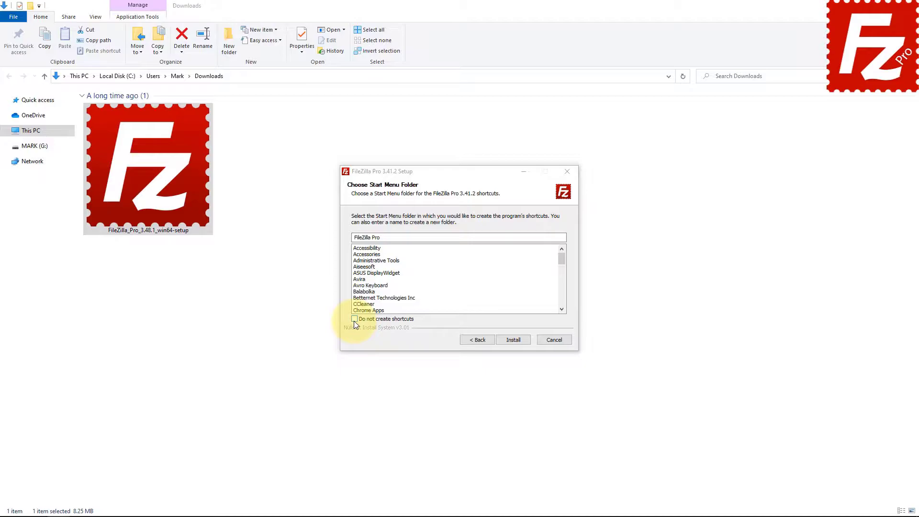
{"action": "left_click", "coordinate": [513, 340]}
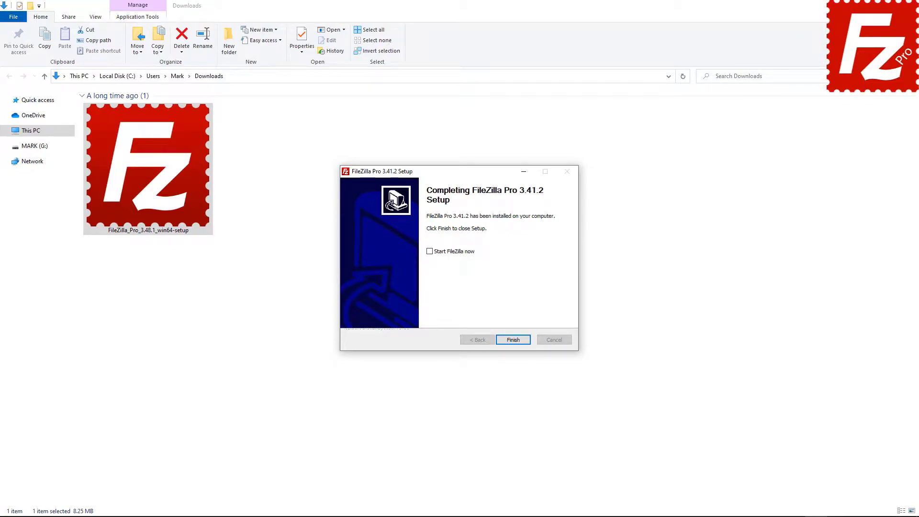
{"action": "left_click", "coordinate": [430, 252]}
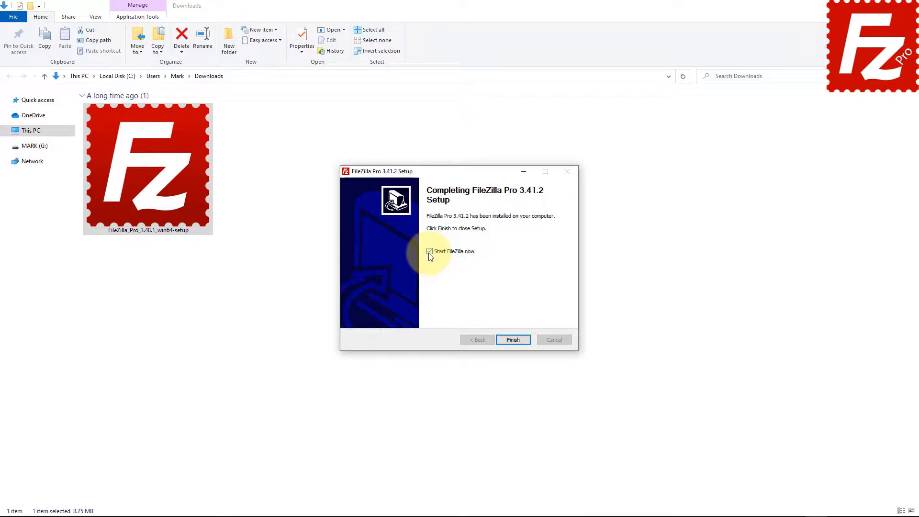
{"action": "left_click", "coordinate": [514, 340]}
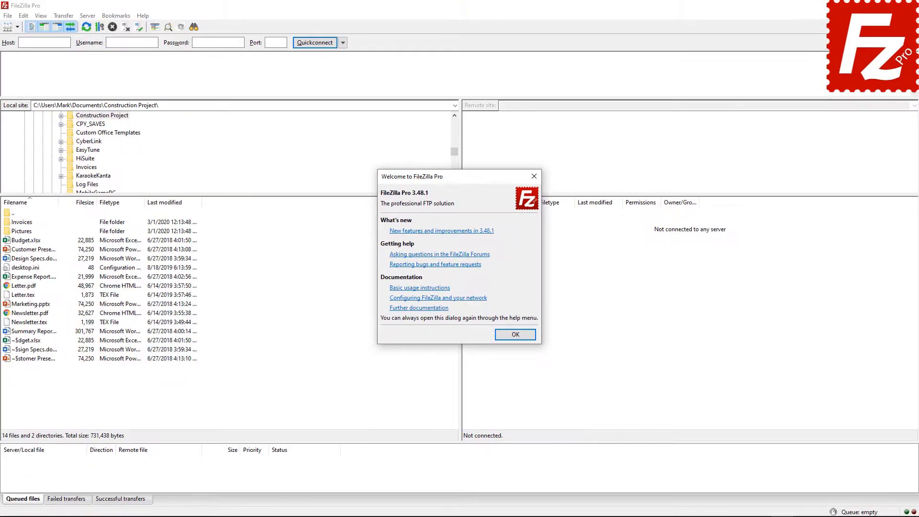
- Dismiss the Welcome dialog, then reopen it via Help > Show welcome dialog
{"action": "left_click", "coordinate": [514, 335]}
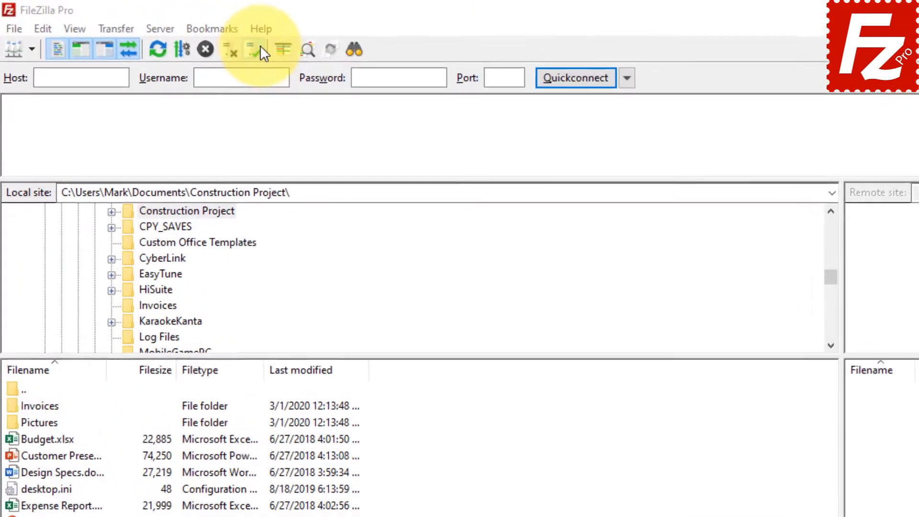
{"action": "left_click", "coordinate": [277, 33]}
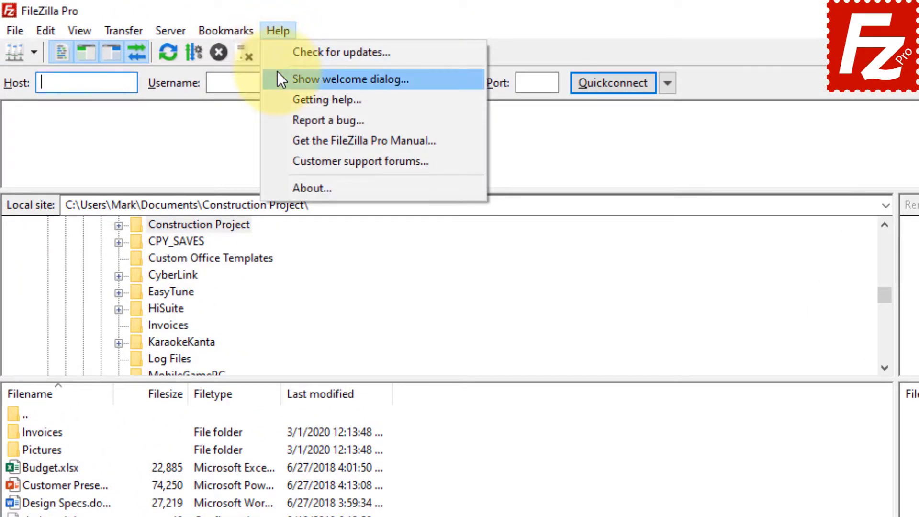
{"action": "left_click", "coordinate": [277, 77]}
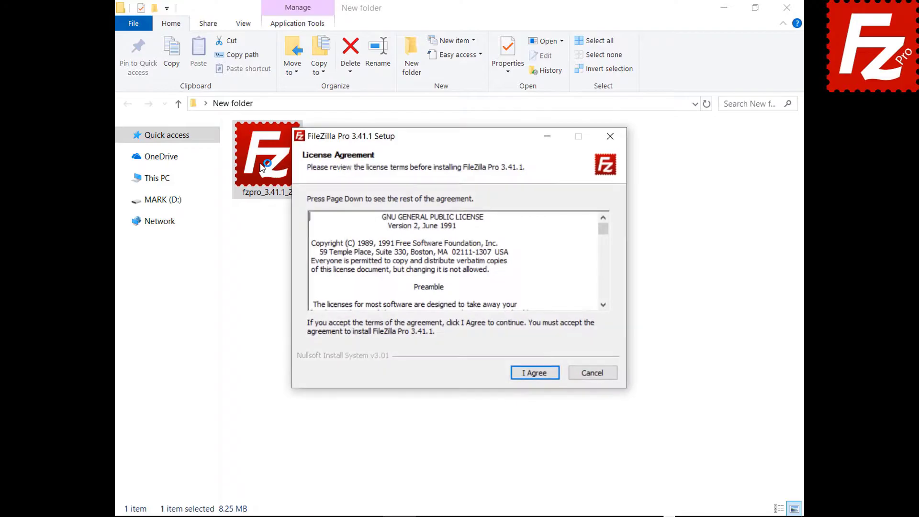
- Install FileZilla Pro 3.41.1 keeping default options, components and location, then close the installer
{"action": "left_click", "coordinate": [533, 373]}
{"action": "left_click", "coordinate": [533, 375]}
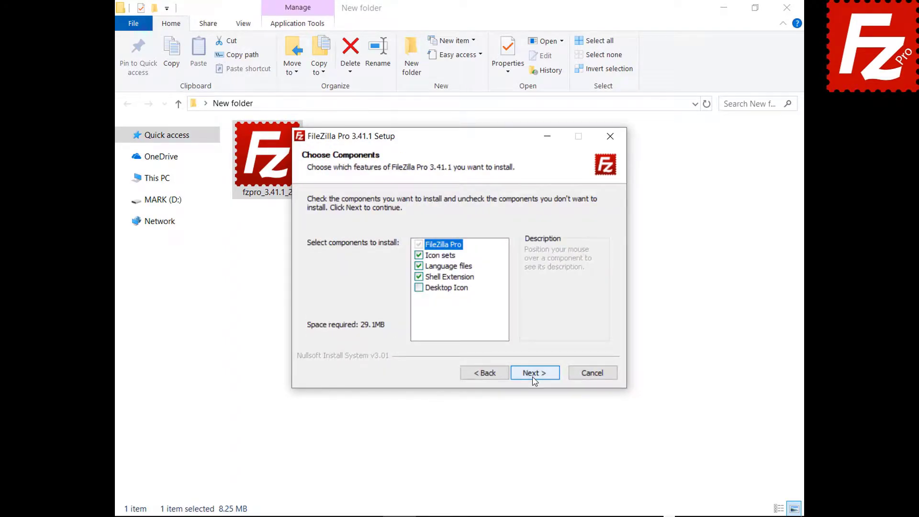
{"action": "left_click", "coordinate": [534, 375]}
{"action": "left_click", "coordinate": [534, 374]}
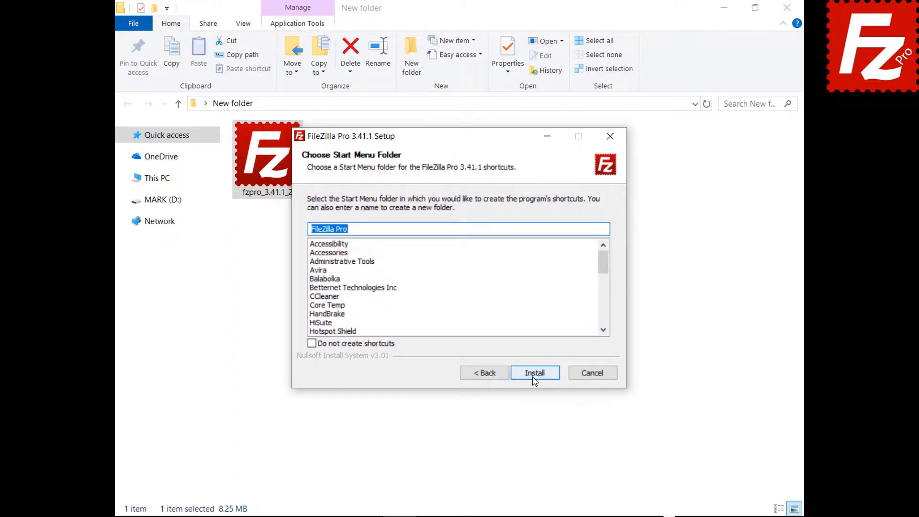
{"action": "left_click", "coordinate": [535, 377]}
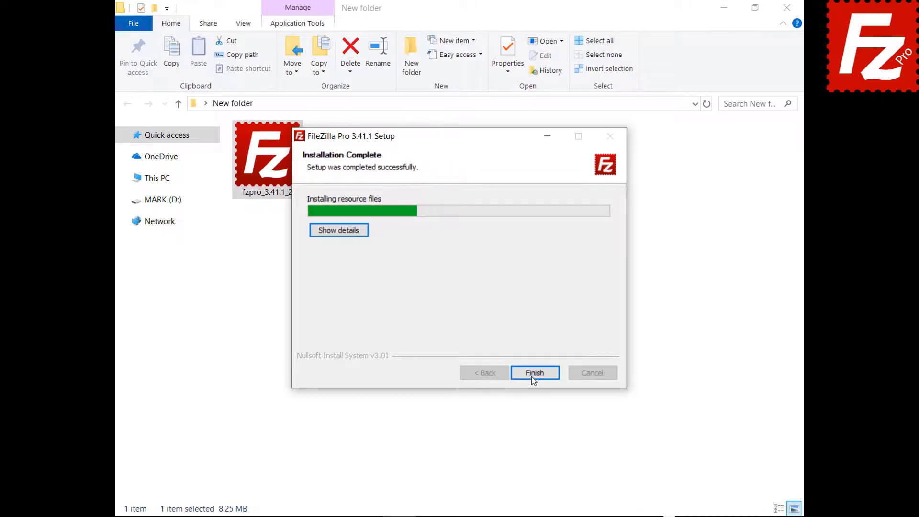
{"action": "left_click", "coordinate": [534, 378]}
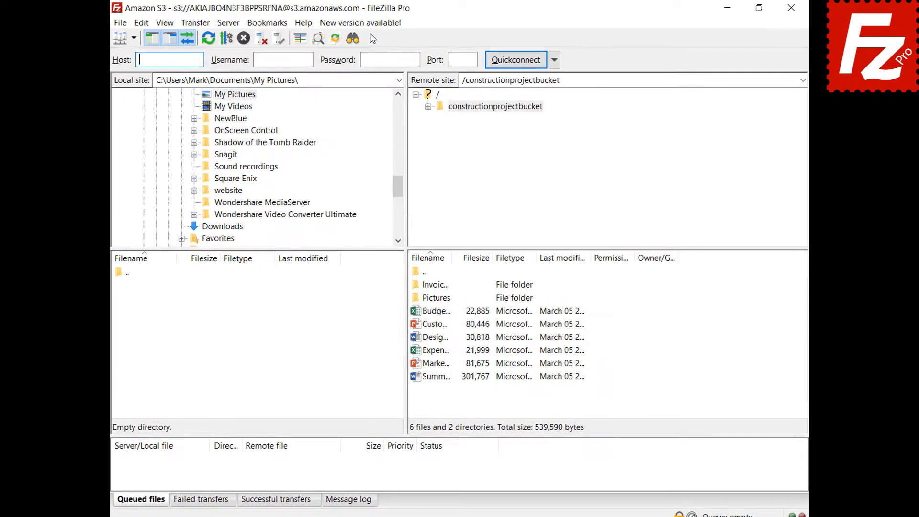
- Request the Version 3.41.2 update, relaunching FileZilla Pro and using Help > Check for updates
{"action": "left_click", "coordinate": [356, 31]}
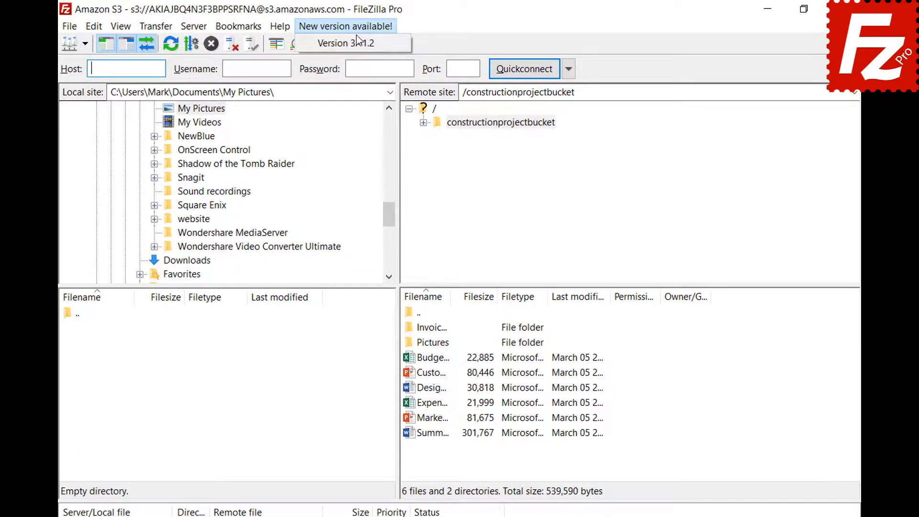
{"action": "left_click", "coordinate": [358, 47]}
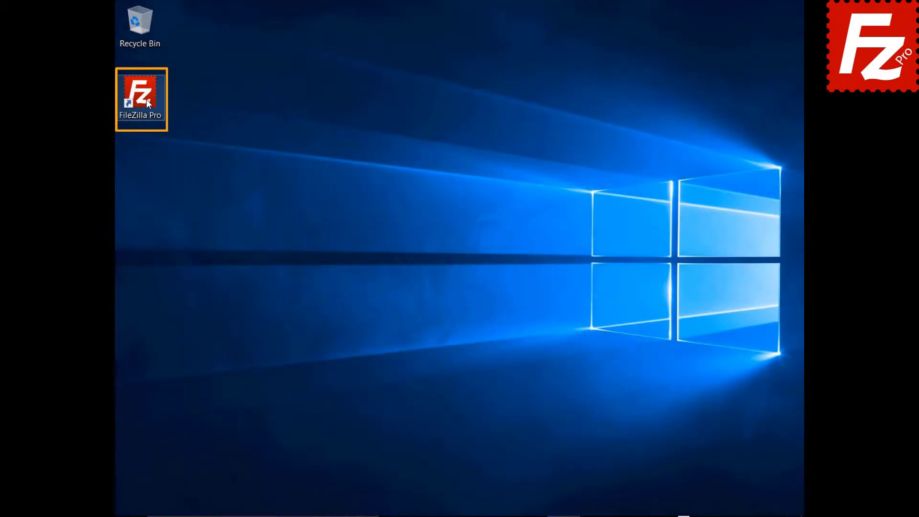
{"action": "double_click", "coordinate": [146, 99]}
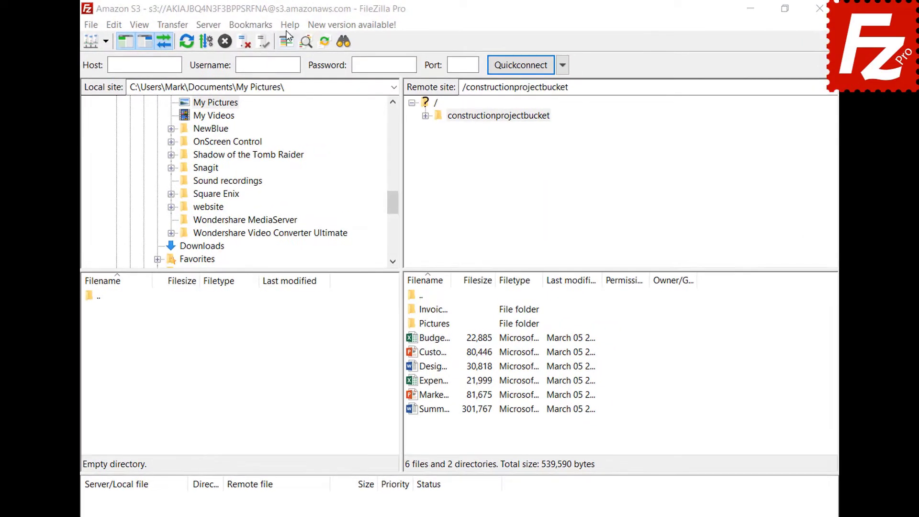
{"action": "left_click", "coordinate": [289, 24]}
{"action": "left_click", "coordinate": [289, 42]}
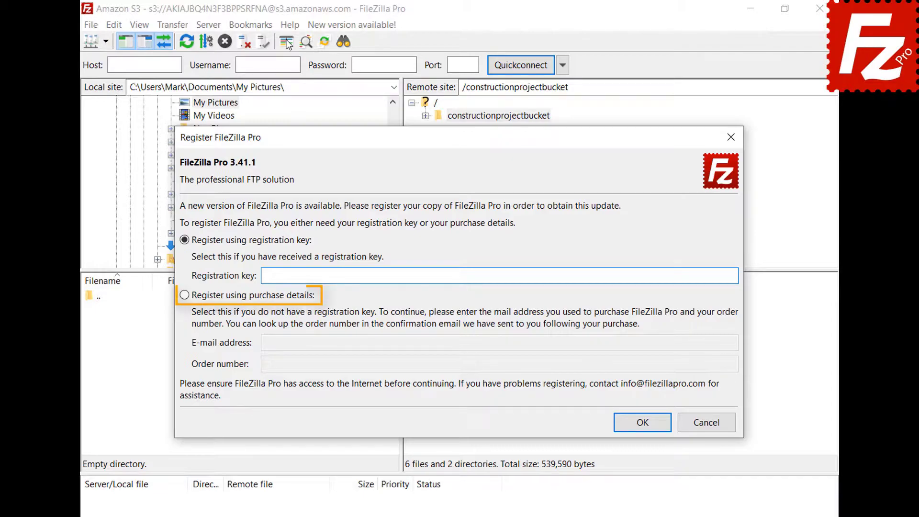
- Choose 'Register using purchase details', enter the purchase e-mail address and order number, and submit
{"action": "left_click", "coordinate": [186, 298]}
{"action": "left_click", "coordinate": [702, 345]}
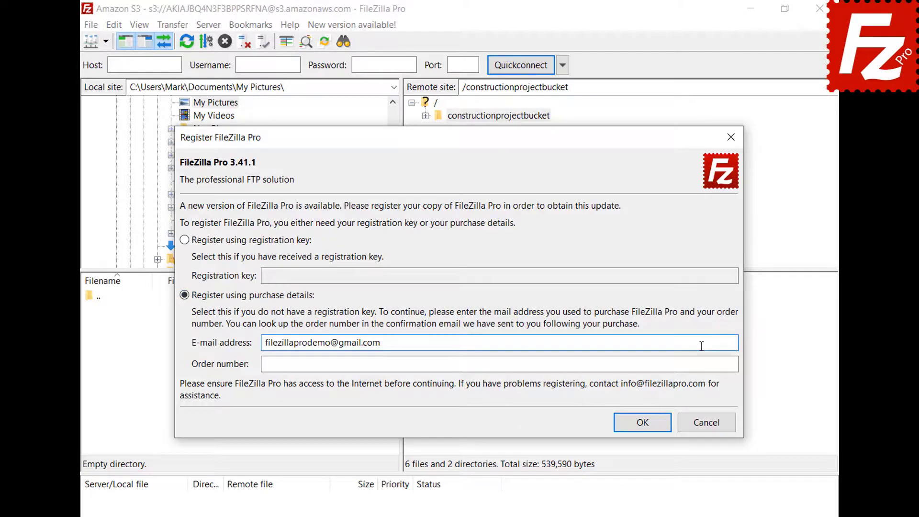
{"action": "left_click", "coordinate": [703, 363]}
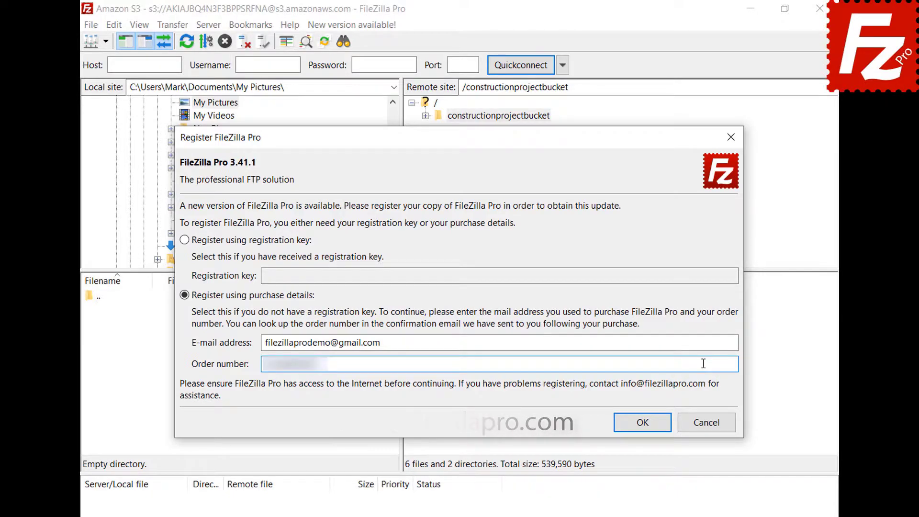
{"action": "left_click", "coordinate": [648, 422]}
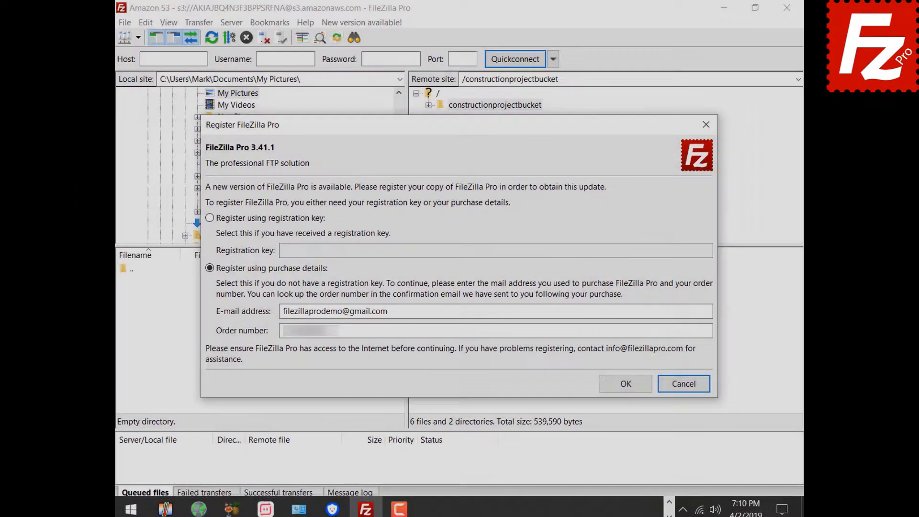
- Turn 'Set time automatically' On in Windows date/time settings, then resubmit the registration
{"action": "right_click", "coordinate": [742, 514]}
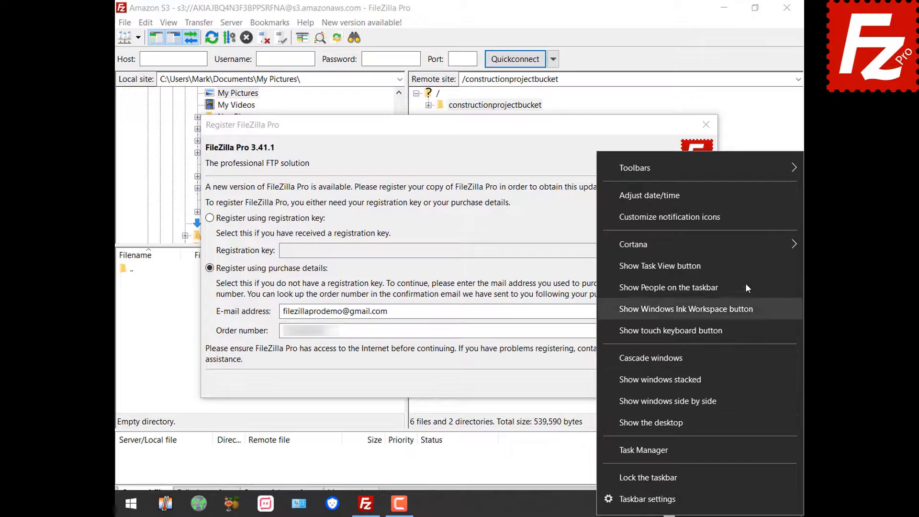
{"action": "left_click", "coordinate": [737, 201]}
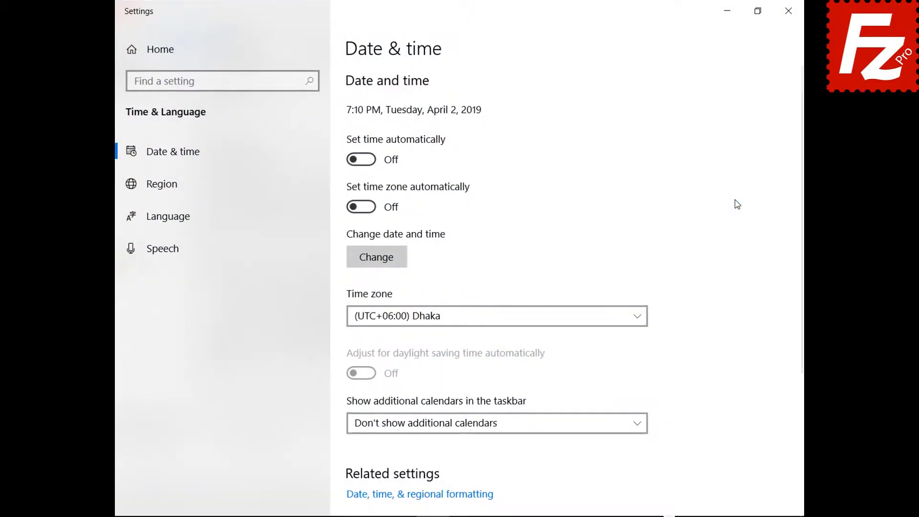
{"action": "left_click", "coordinate": [369, 160]}
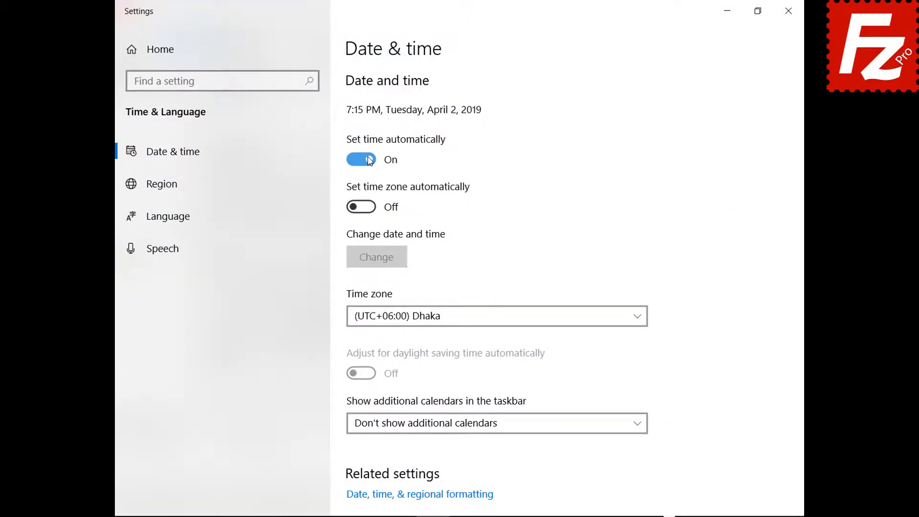
{"action": "left_click", "coordinate": [788, 11]}
{"action": "left_click", "coordinate": [631, 392]}
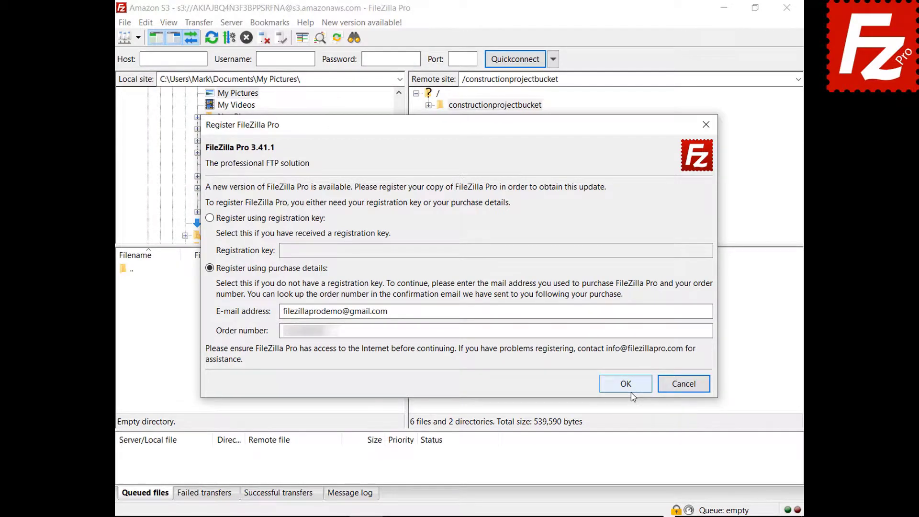
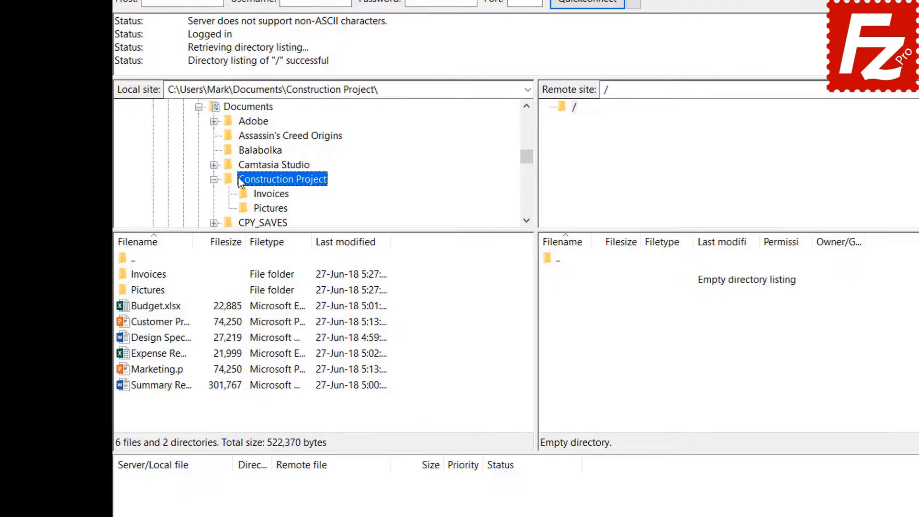
- Upload Budget.xlsx and the Customer Presentation file to the server root
{"action": "double_click", "coordinate": [167, 307]}
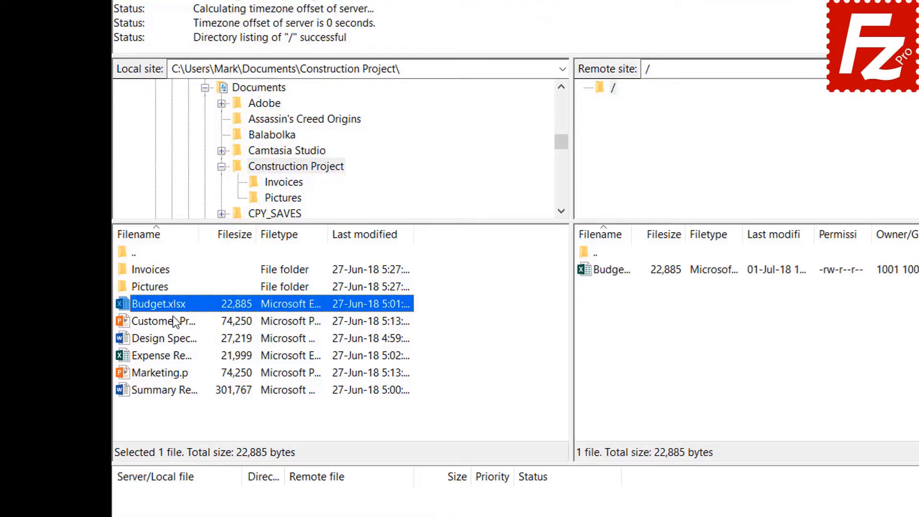
{"action": "right_click", "coordinate": [174, 322]}
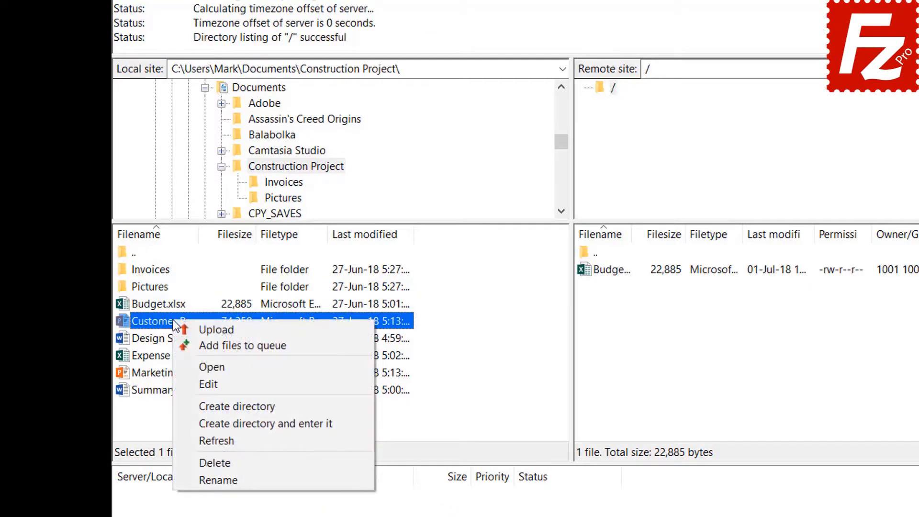
{"action": "left_click", "coordinate": [200, 329]}
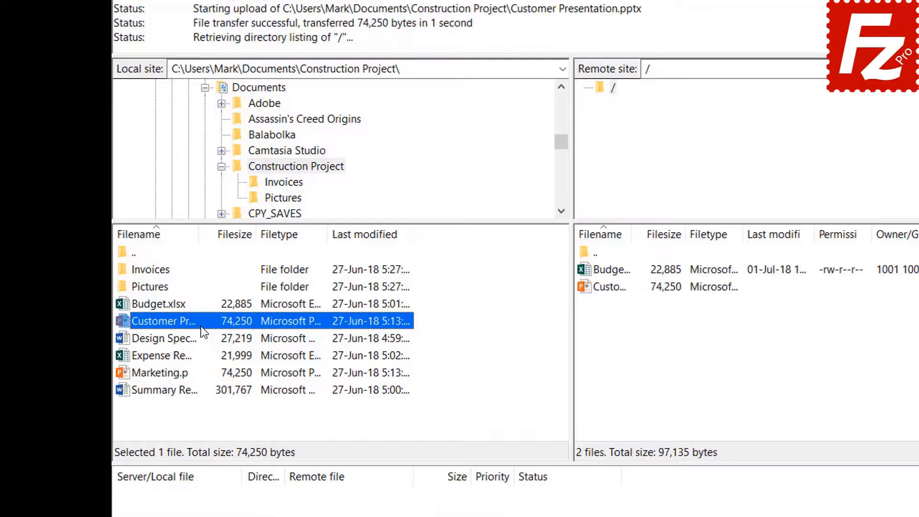
- Upload Design Specs, Expense Report and Marketing.pptx together as one selection
{"action": "left_click", "coordinate": [180, 338]}
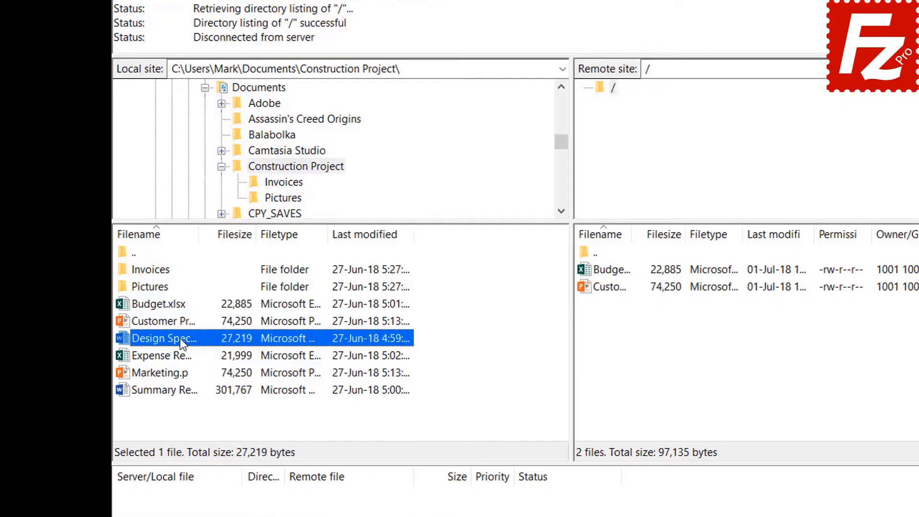
{"action": "left_click", "coordinate": [174, 354], "text": "shift"}
{"action": "left_click", "coordinate": [175, 374], "text": "shift"}
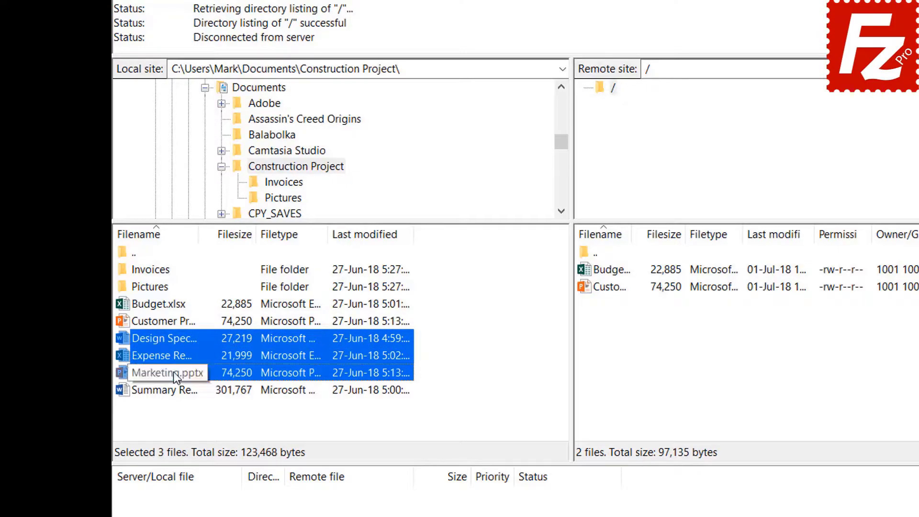
{"action": "right_click", "coordinate": [174, 354]}
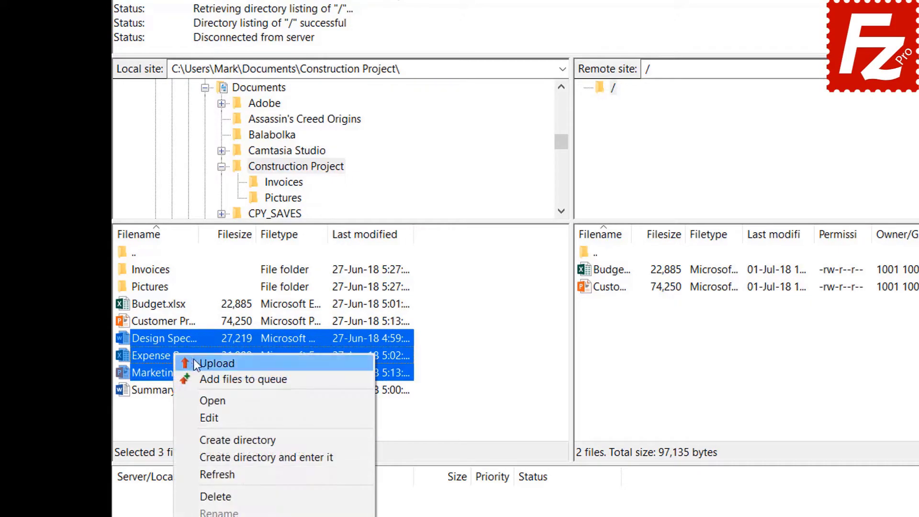
{"action": "left_click", "coordinate": [197, 362]}
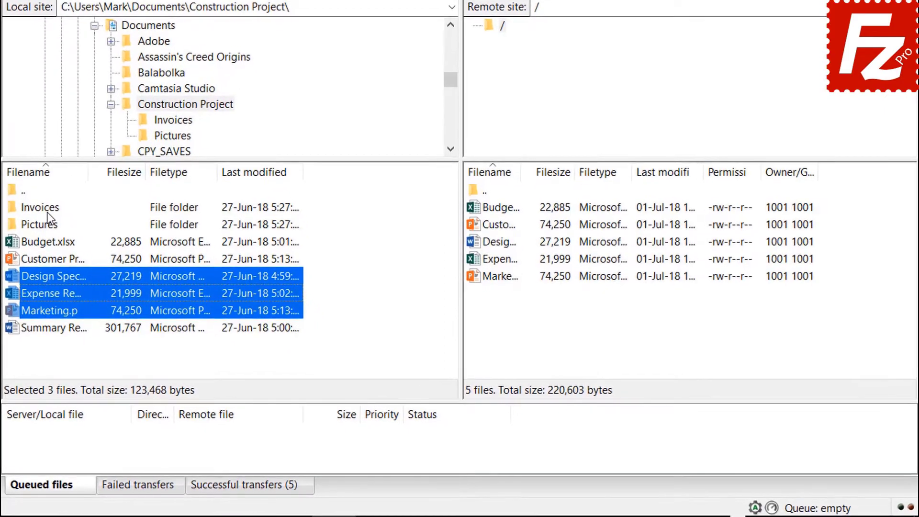
- Upload the Invoices folder and add the Pictures folder to the transfer queue
{"action": "right_click", "coordinate": [47, 213]}
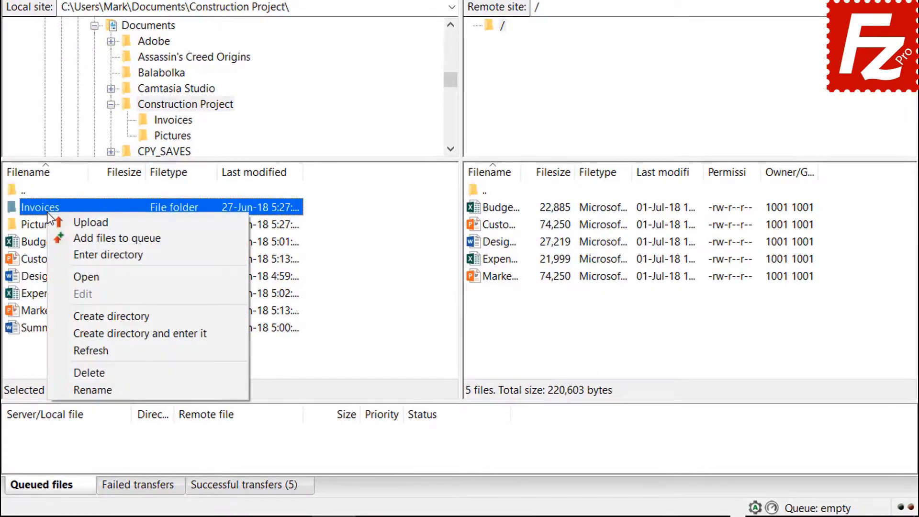
{"action": "left_click", "coordinate": [74, 222]}
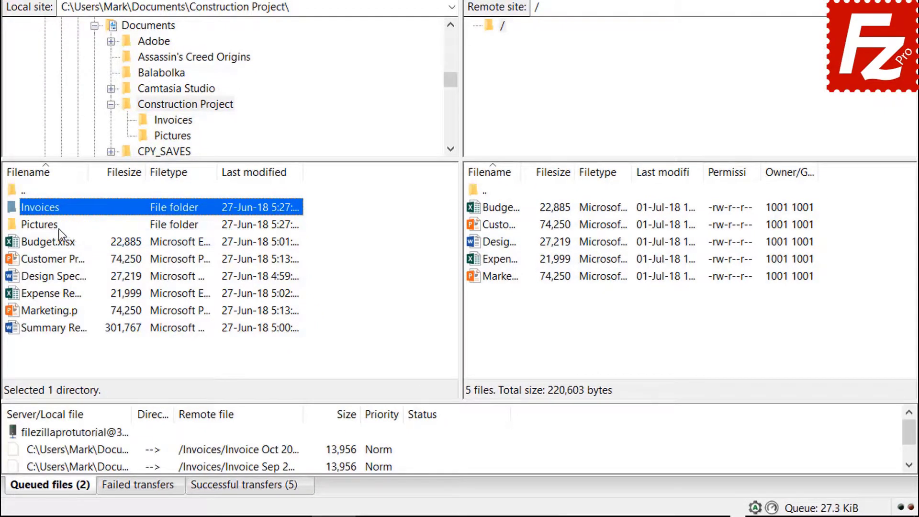
{"action": "right_click", "coordinate": [55, 230]}
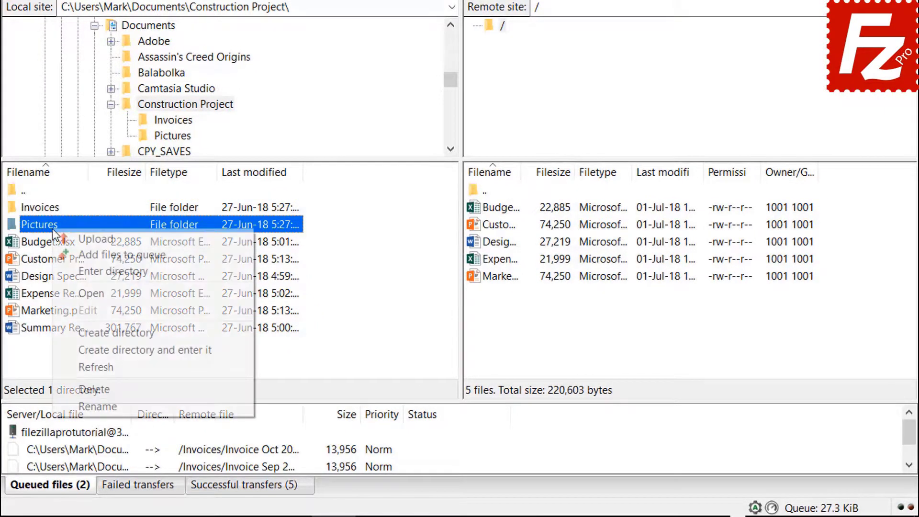
{"action": "left_click", "coordinate": [82, 253]}
- Queue the summary report, process the whole transfer queue, then collapse Construction Project
{"action": "right_click", "coordinate": [70, 329]}
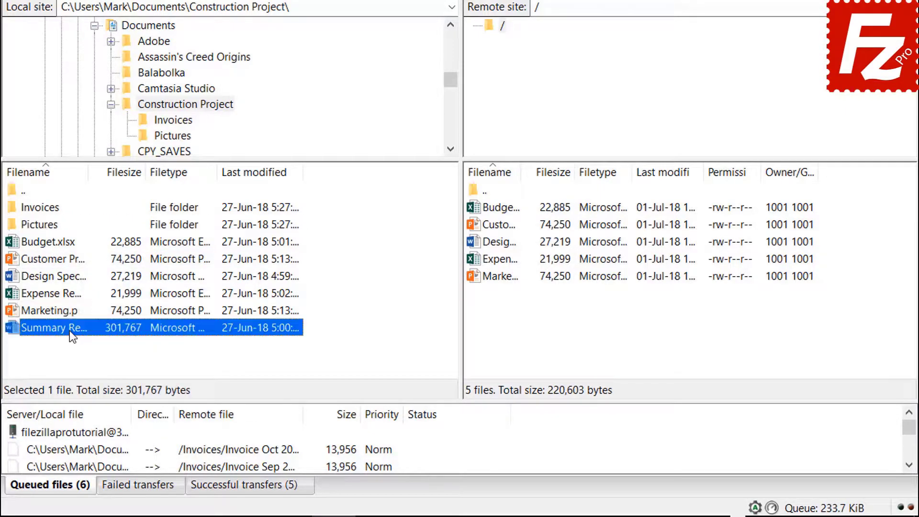
{"action": "left_click", "coordinate": [97, 360]}
{"action": "right_click", "coordinate": [97, 433]}
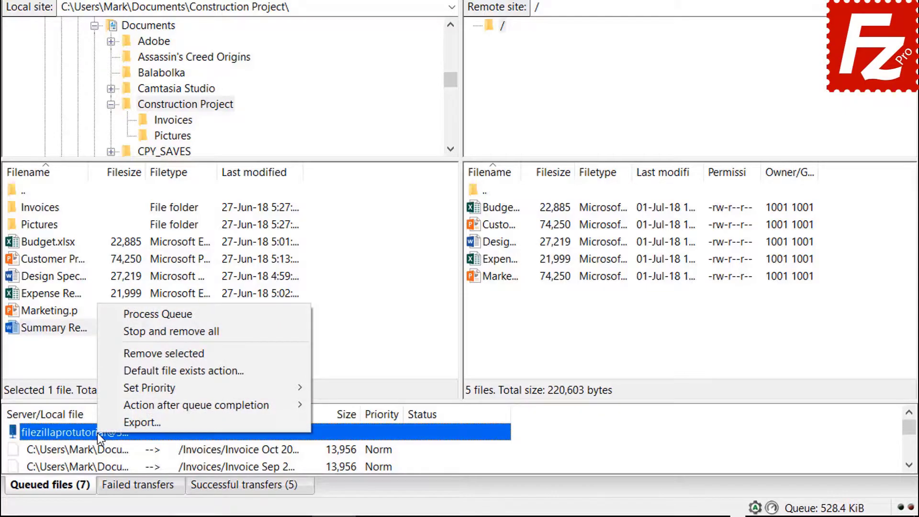
{"action": "left_click", "coordinate": [131, 315]}
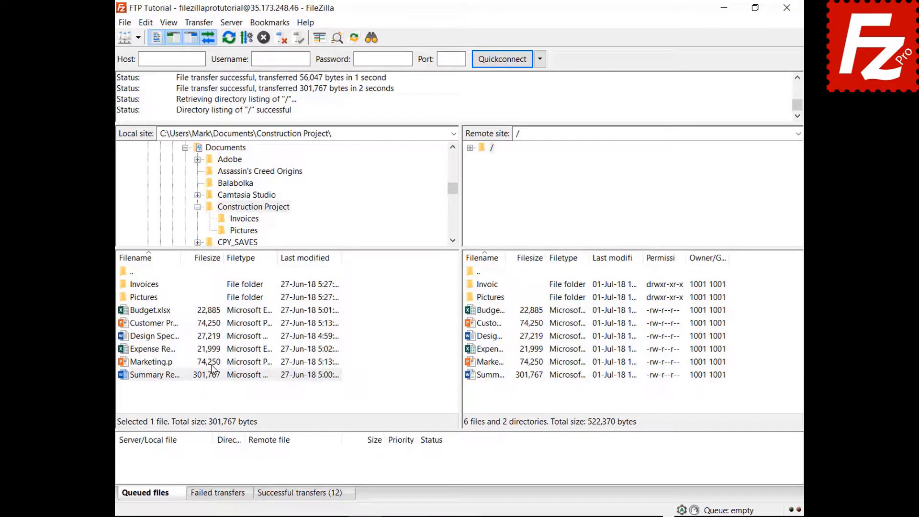
{"action": "left_click", "coordinate": [197, 207]}
- Create a local Backup folder in Documents and download Budget.xlsx into it
{"action": "left_click", "coordinate": [218, 147]}
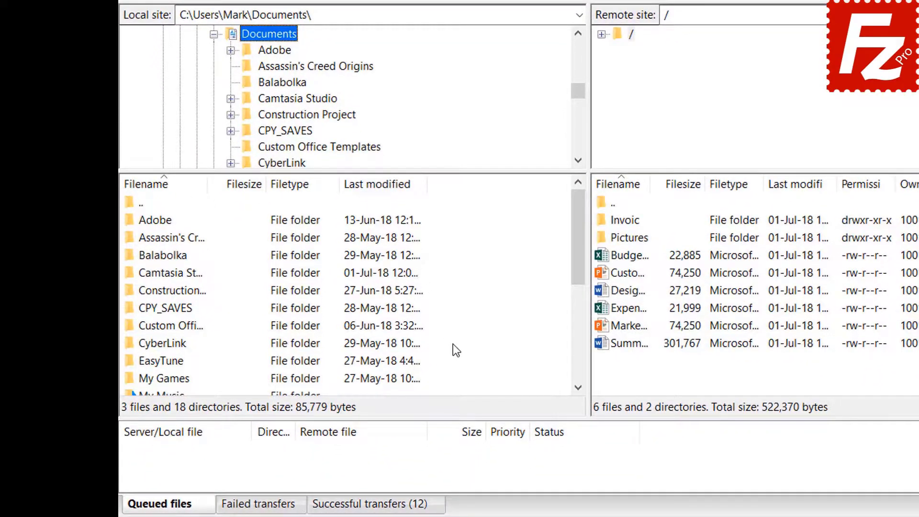
{"action": "right_click", "coordinate": [457, 453]}
{"action": "left_click", "coordinate": [500, 449]}
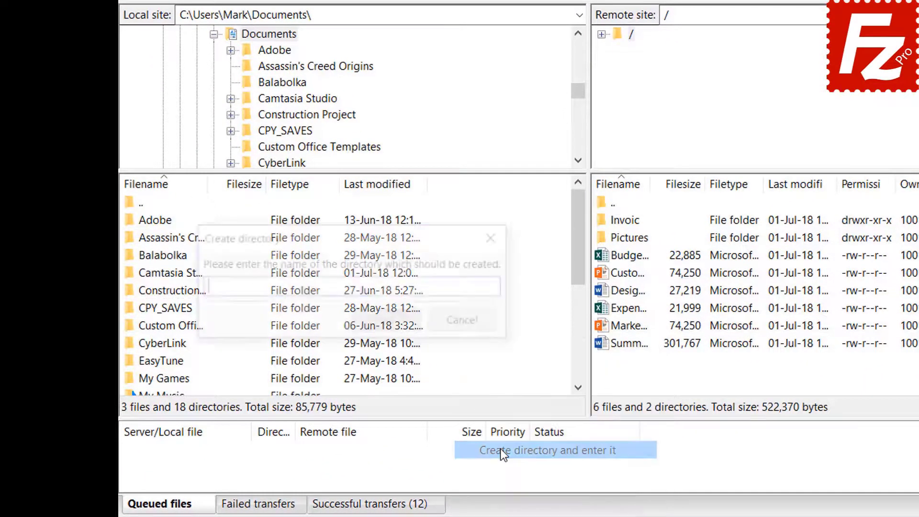
{"action": "type", "text": "Backu"}
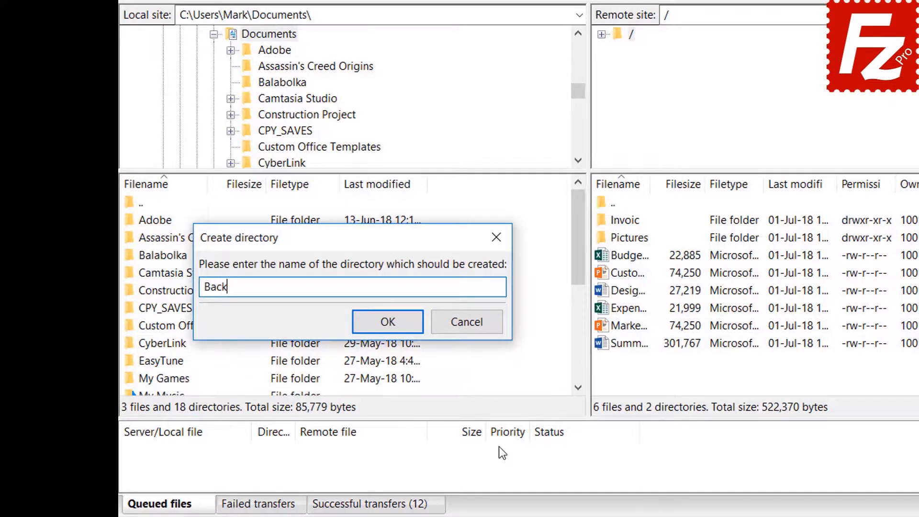
{"action": "type", "text": "p"}
{"action": "key", "text": "Return"}
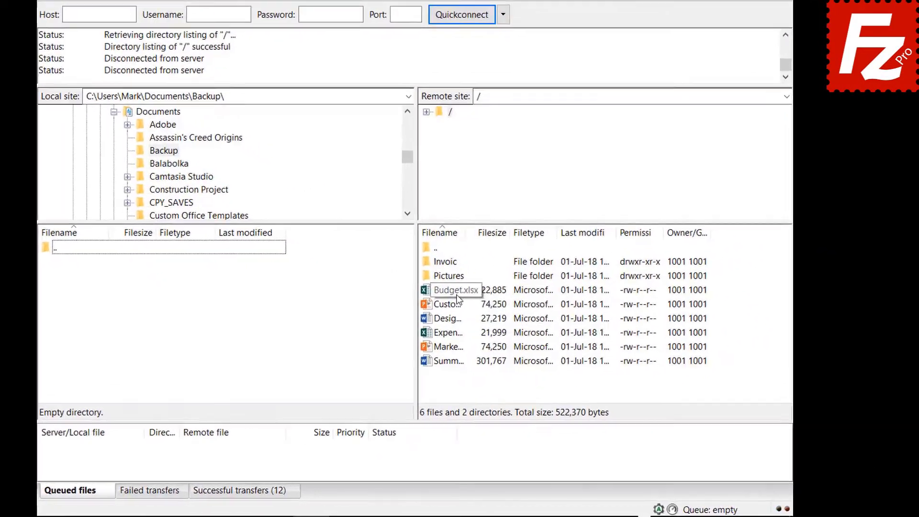
{"action": "double_click", "coordinate": [498, 313]}
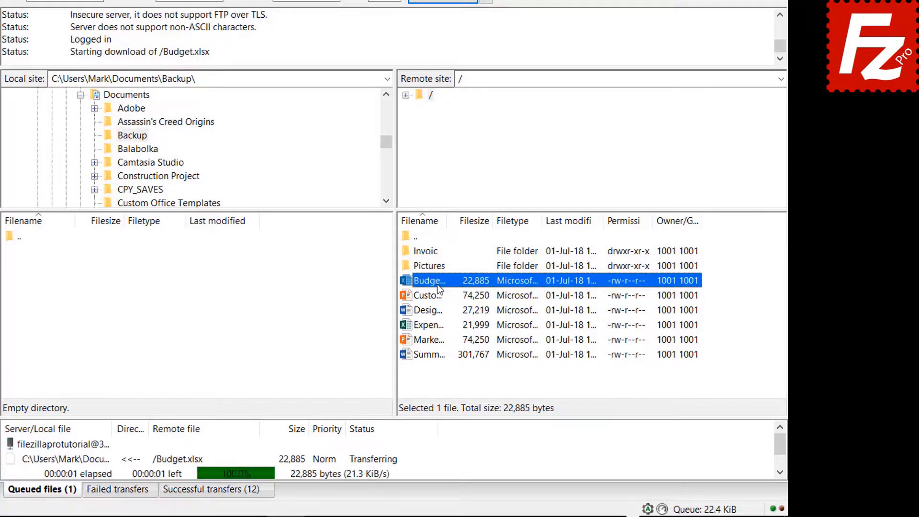
- Download Customer Presentation, Design Specs, Expense Report and Marketing into Backup
{"action": "left_click", "coordinate": [437, 297]}
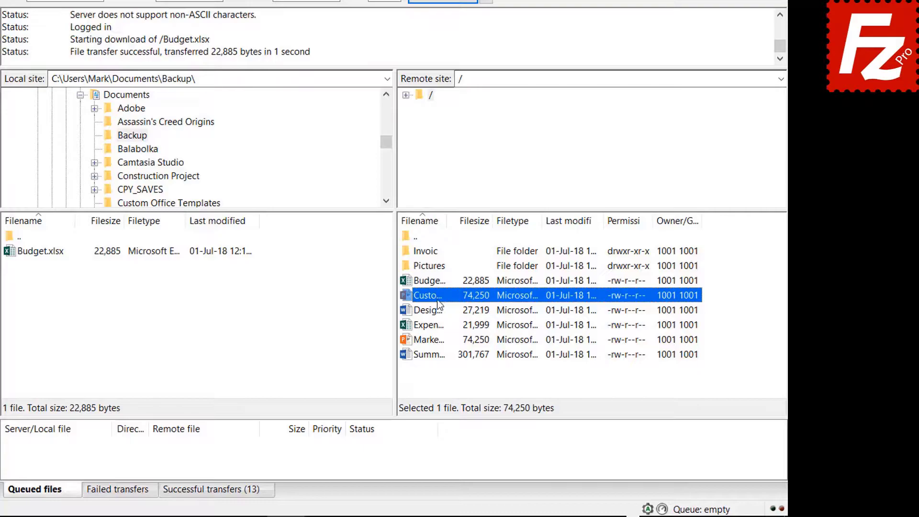
{"action": "left_click", "coordinate": [437, 311], "text": "ctrl"}
{"action": "left_click", "coordinate": [438, 327], "text": "ctrl"}
{"action": "left_click", "coordinate": [436, 337], "text": "ctrl"}
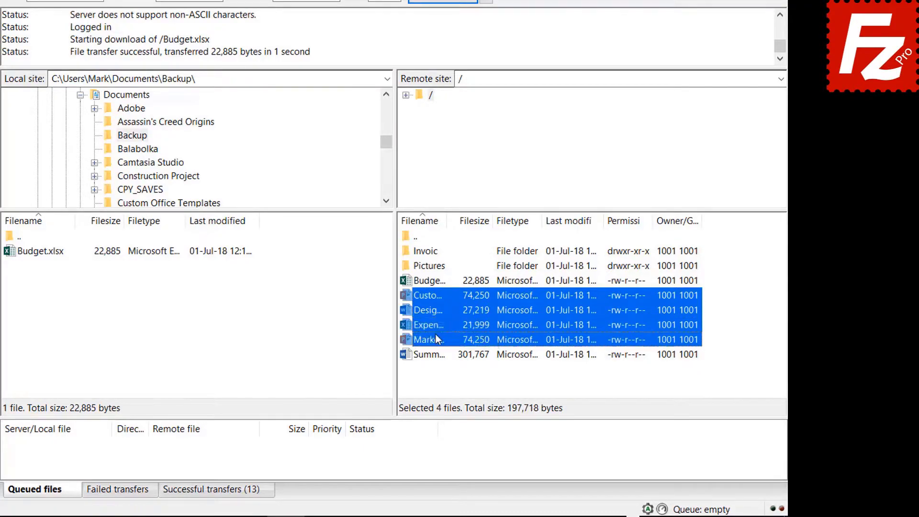
{"action": "right_click", "coordinate": [435, 338]}
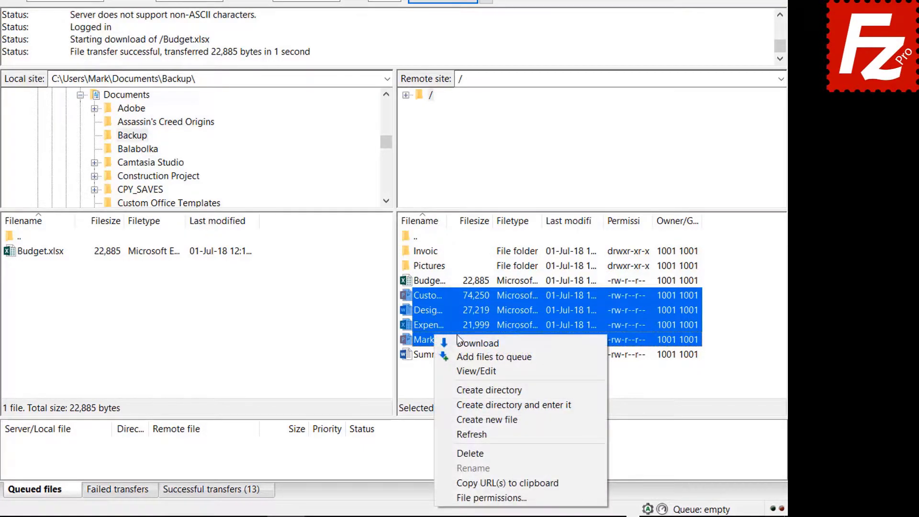
{"action": "left_click", "coordinate": [462, 342]}
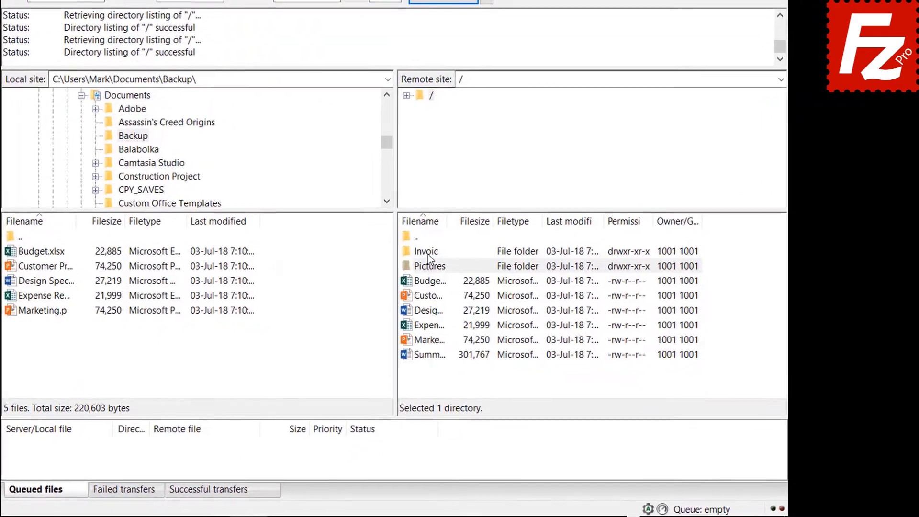
- Queue the Invoices and Pictures folders and the summary report, then process the downloads
{"action": "right_click", "coordinate": [428, 258]}
{"action": "left_click", "coordinate": [445, 277]}
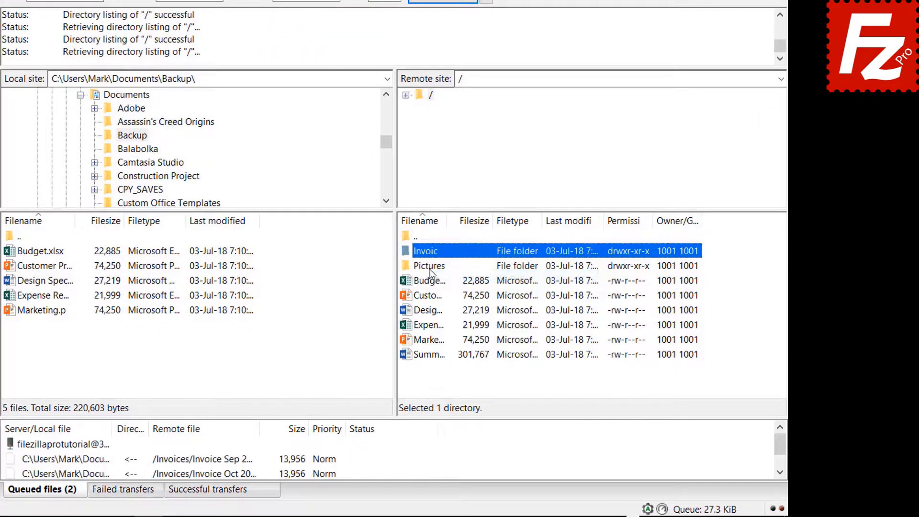
{"action": "right_click", "coordinate": [430, 268]}
{"action": "left_click", "coordinate": [450, 289]}
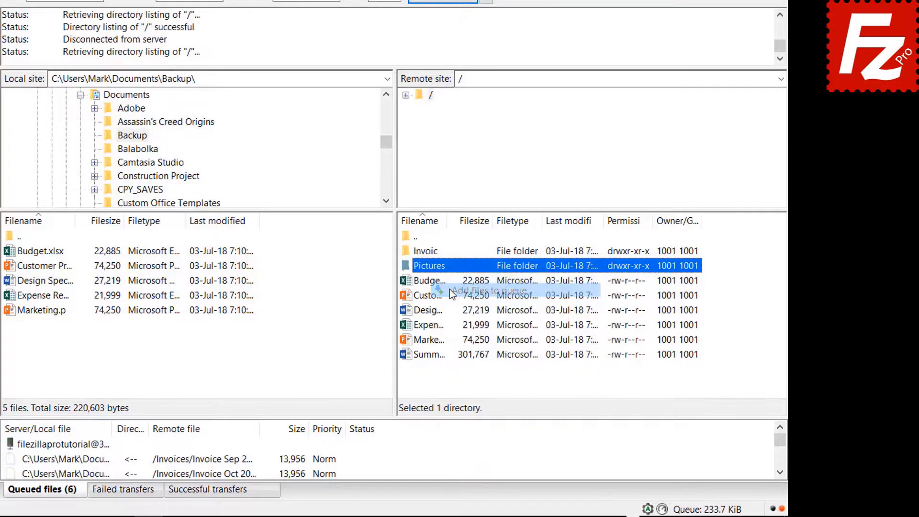
{"action": "right_click", "coordinate": [435, 356]}
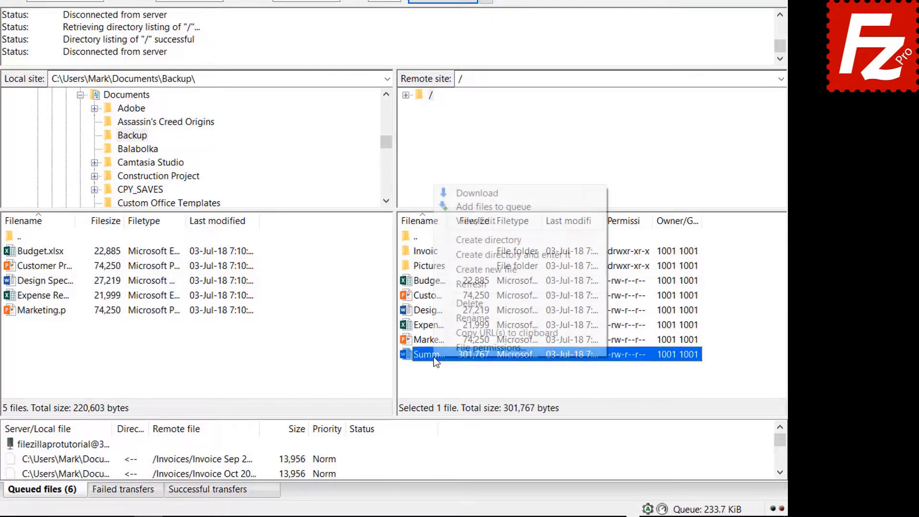
{"action": "left_click", "coordinate": [464, 209]}
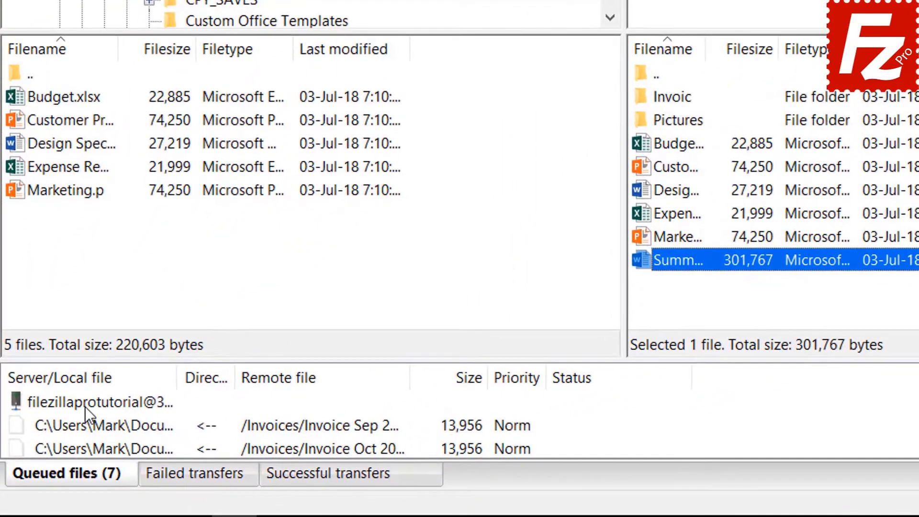
{"action": "right_click", "coordinate": [54, 443]}
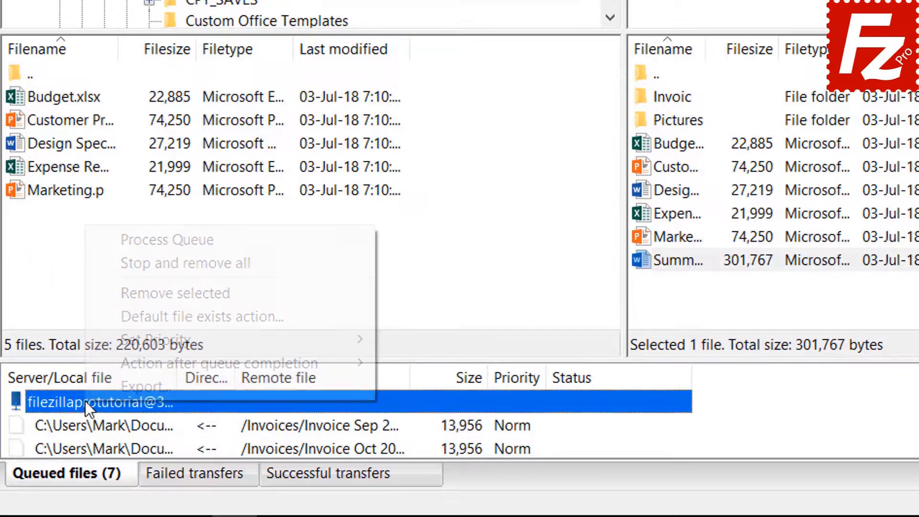
{"action": "left_click", "coordinate": [131, 241]}
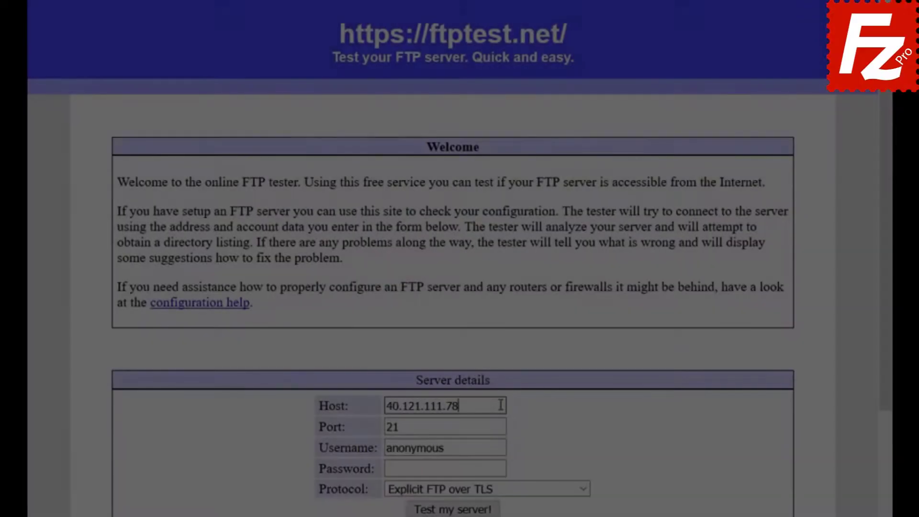
- Replace the anonymous username with the FTP account's username and enter its password on ftptest.net
{"action": "double_click", "coordinate": [502, 448]}
{"action": "type", "text": "filezillaprotutorial"}
{"action": "left_click", "coordinate": [503, 469]}
{"action": "type", "text": "•••••••••"}
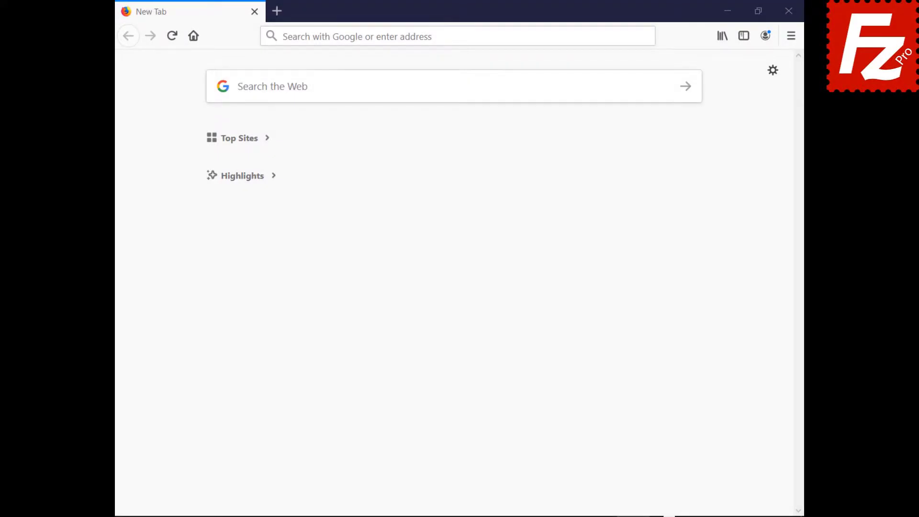
- Log in to cPanel using the pasted login address, username and password
{"action": "type", "text": "https://br622.hostgator.com.br:2083/"}
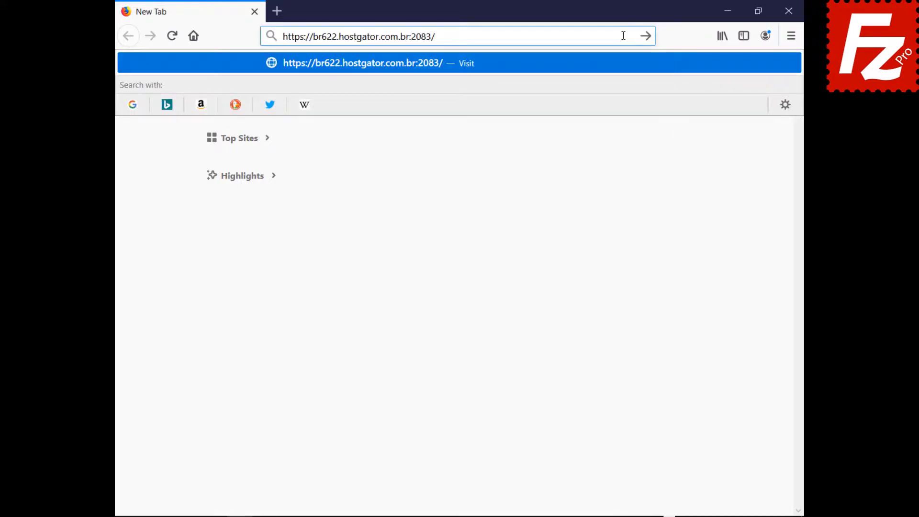
{"action": "key", "text": "Return"}
{"action": "type", "text": "ondazult"}
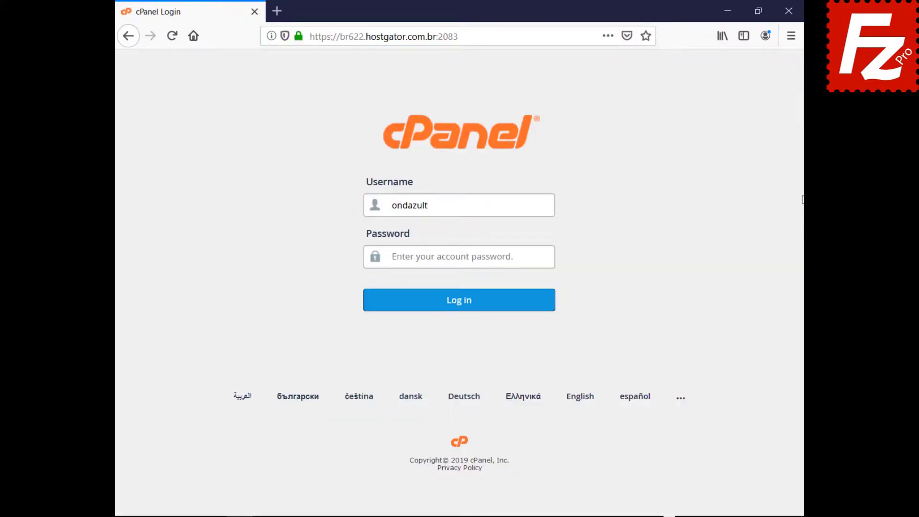
{"action": "key", "text": "Tab"}
{"action": "key", "text": "ctrl+v"}
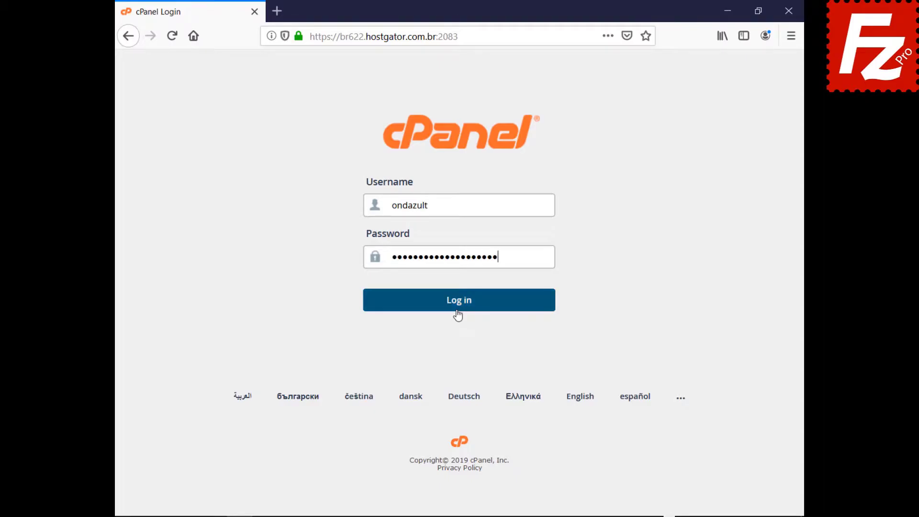
{"action": "left_click", "coordinate": [457, 310]}
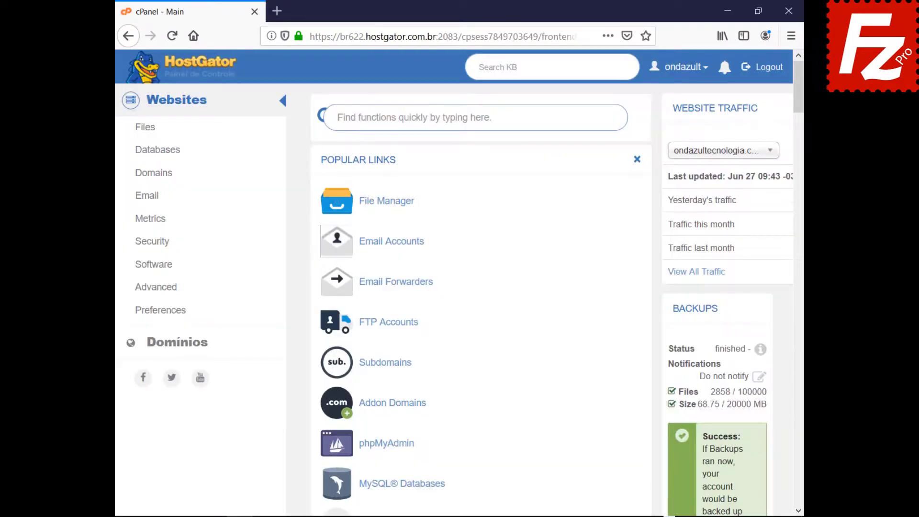
- Create a new FTP account for public_html/wordpress with unlimited quota, then launch FileZilla Pro
{"action": "left_click", "coordinate": [383, 324]}
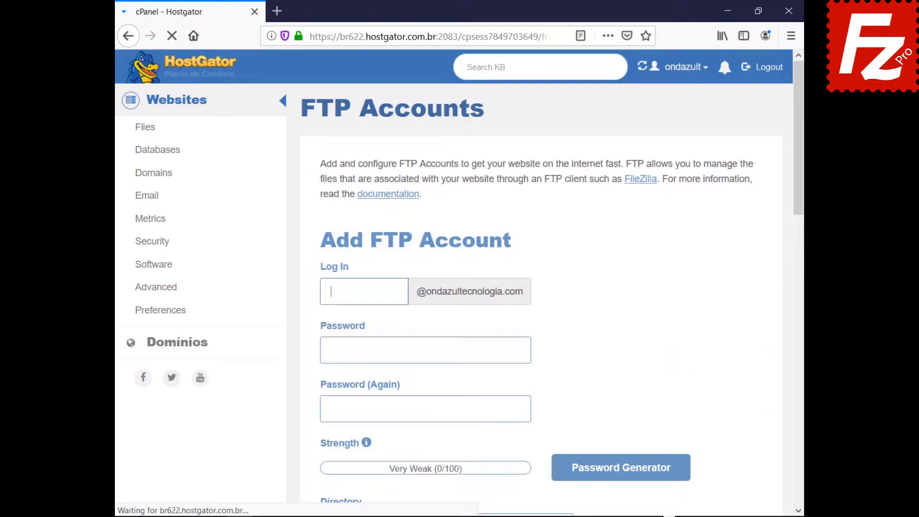
{"action": "type", "text": "wordpressftp"}
{"action": "key", "text": "Tab"}
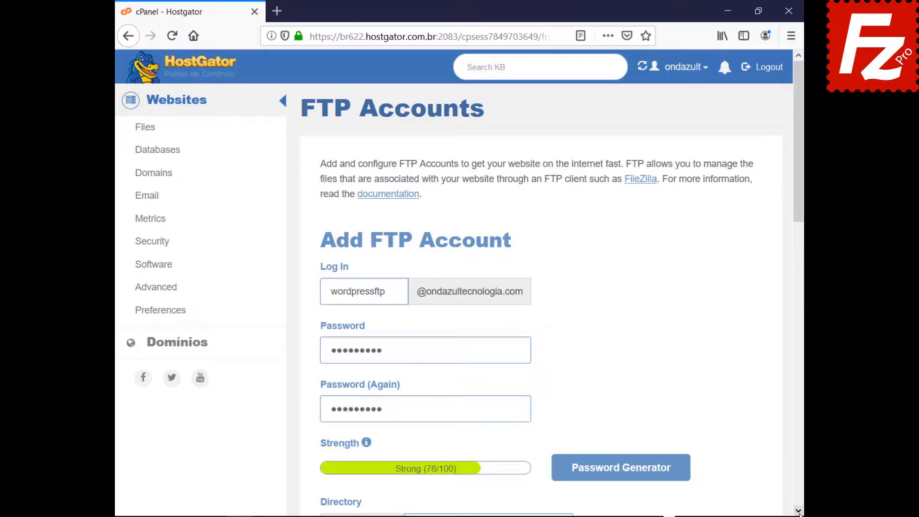
{"action": "scroll", "coordinate": [799, 511], "scroll_direction": "down", "scroll_amount": 7}
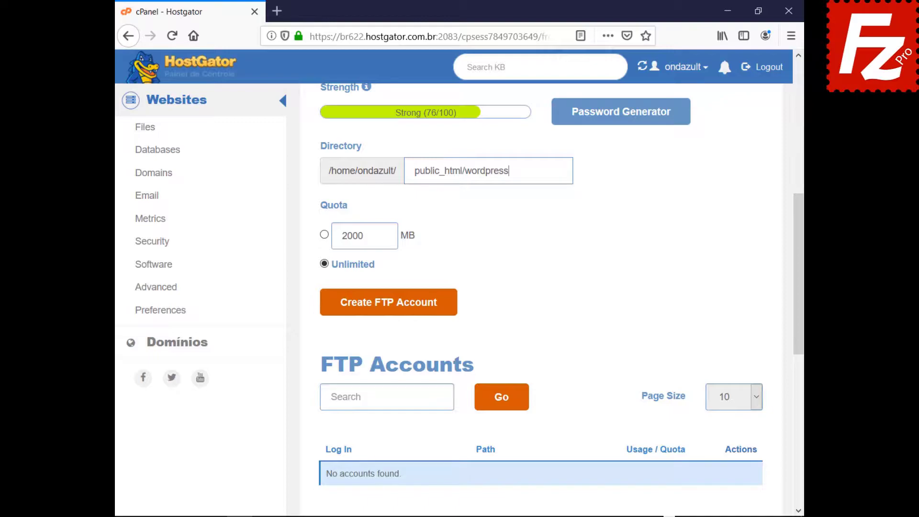
{"action": "left_click", "coordinate": [386, 308]}
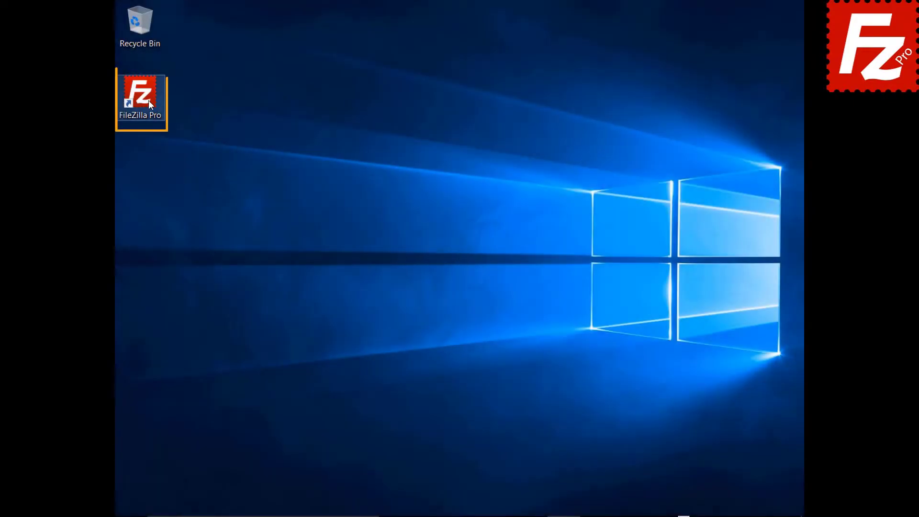
{"action": "double_click", "coordinate": [146, 100]}
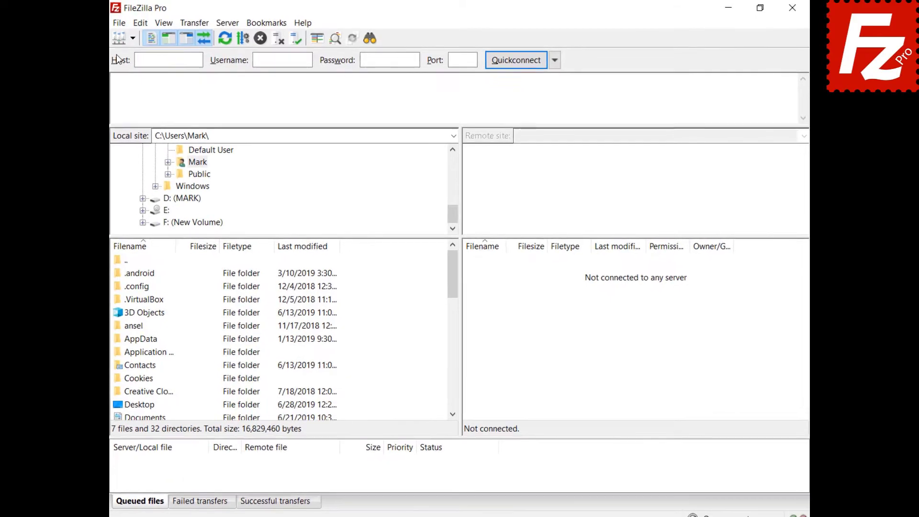
- Add a 'Wordpress' site in Site Manager with the FTP host, Normal logon, username and password
{"action": "left_click", "coordinate": [124, 27]}
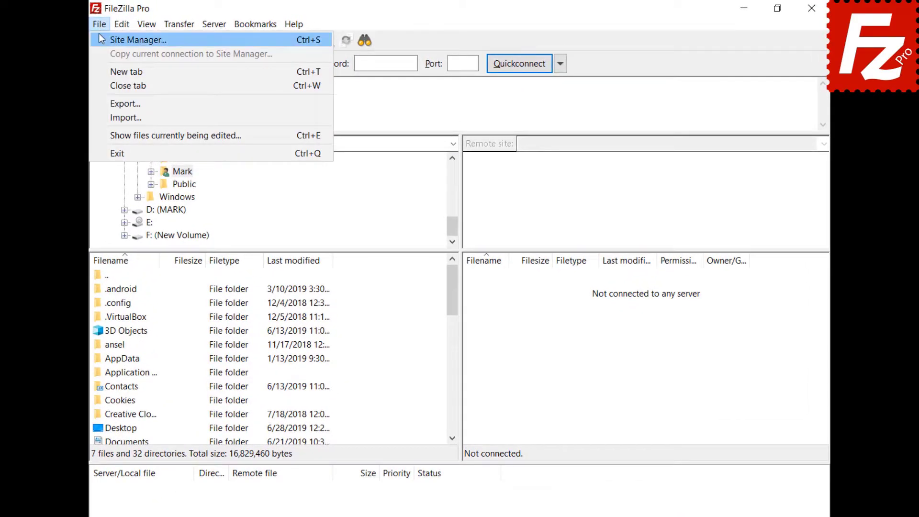
{"action": "left_click", "coordinate": [99, 34]}
{"action": "left_click", "coordinate": [285, 357]}
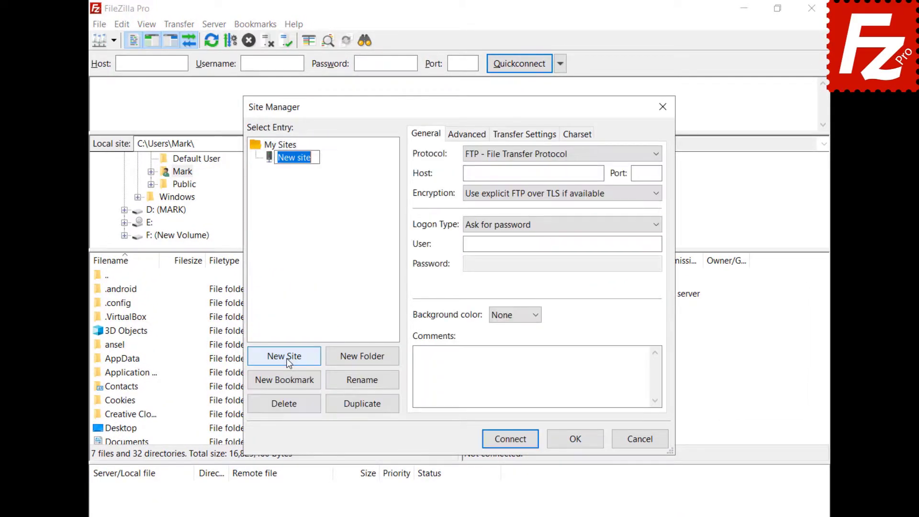
{"action": "type", "text": "Wordpress"}
{"action": "left_click", "coordinate": [533, 173]}
{"action": "type", "text": "ftp.ondazultecnologia.com"}
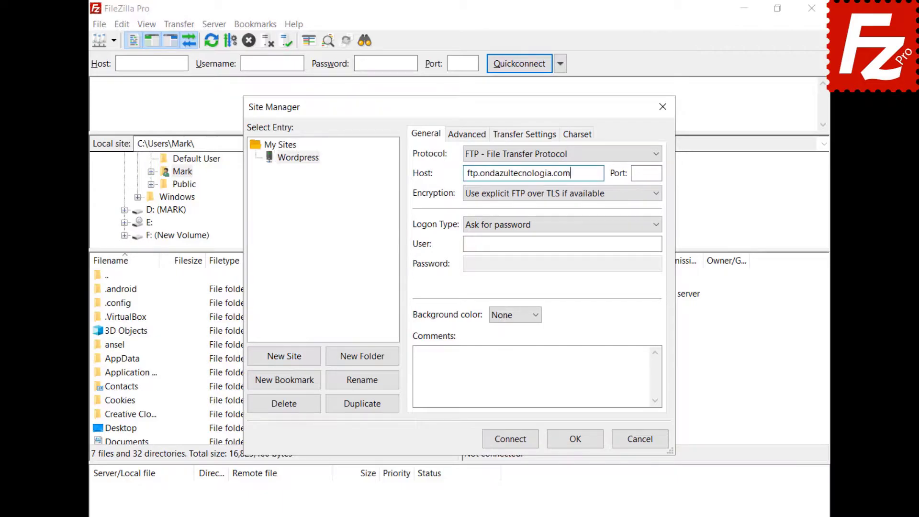
{"action": "left_click", "coordinate": [562, 244]}
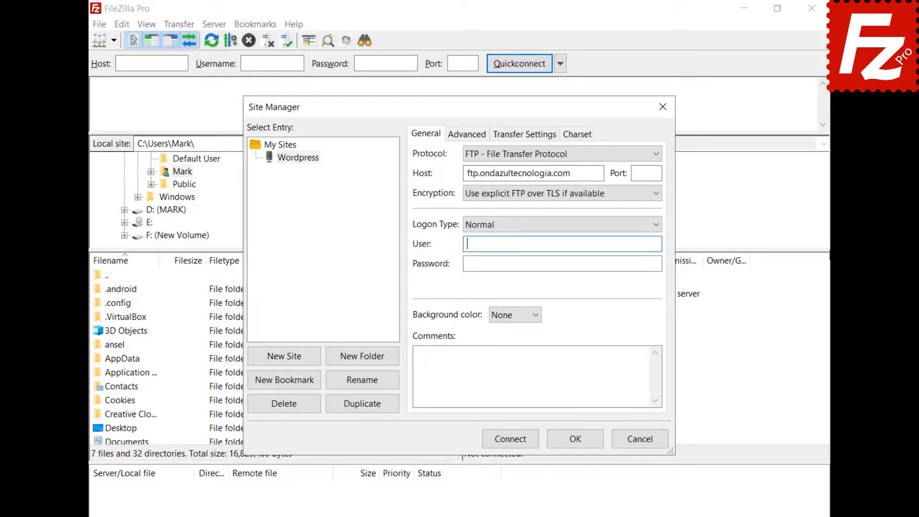
{"action": "key", "text": "ctrl+v"}
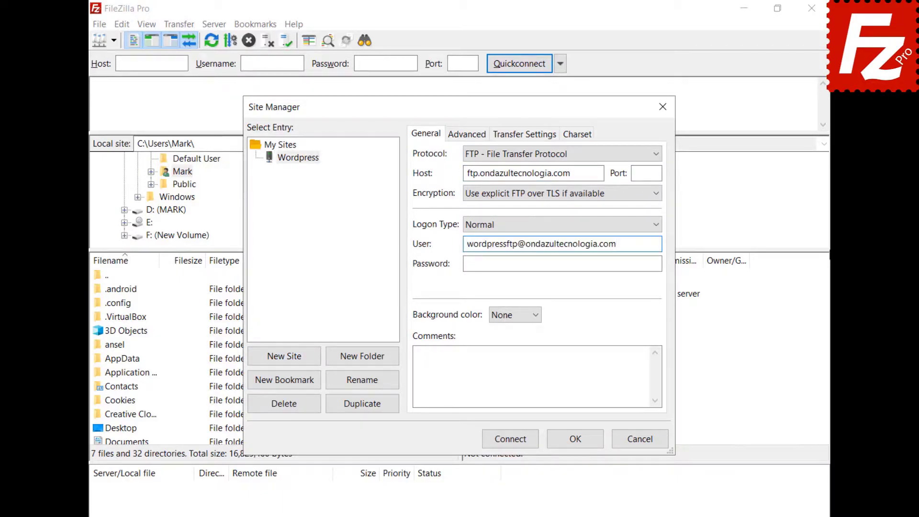
{"action": "left_click", "coordinate": [562, 264]}
{"action": "key", "text": "ctrl+v"}
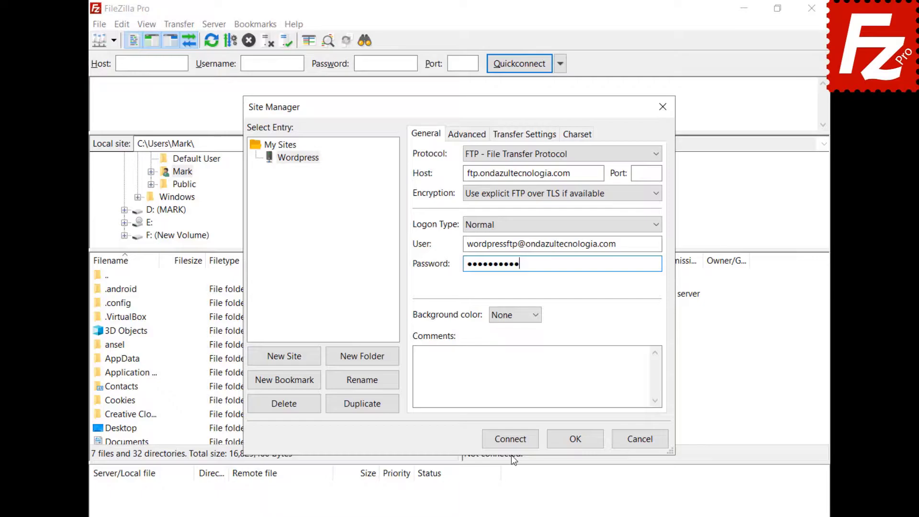
- Connect to the Wordpress site, always trust its certificate, and open wp-blog-header.php for editing
{"action": "left_click", "coordinate": [510, 439]}
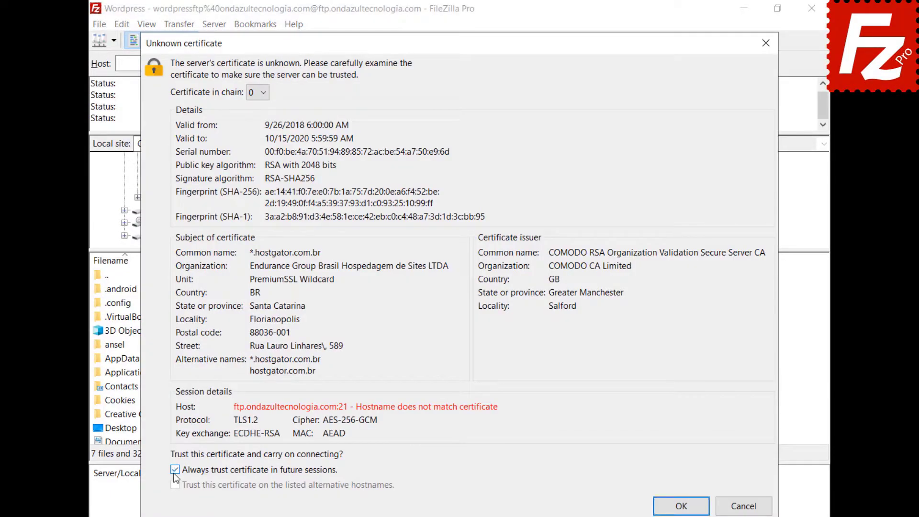
{"action": "left_click", "coordinate": [175, 470]}
{"action": "left_click", "coordinate": [682, 507]}
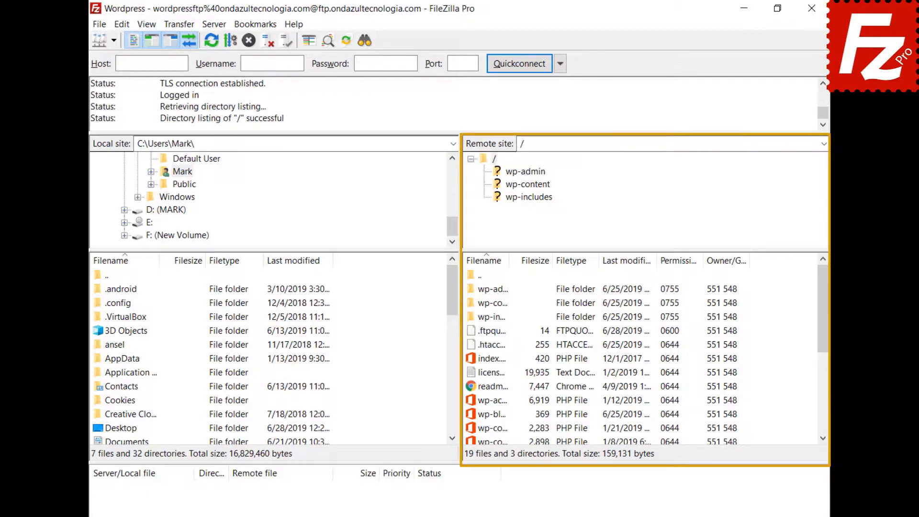
{"action": "right_click", "coordinate": [473, 415]}
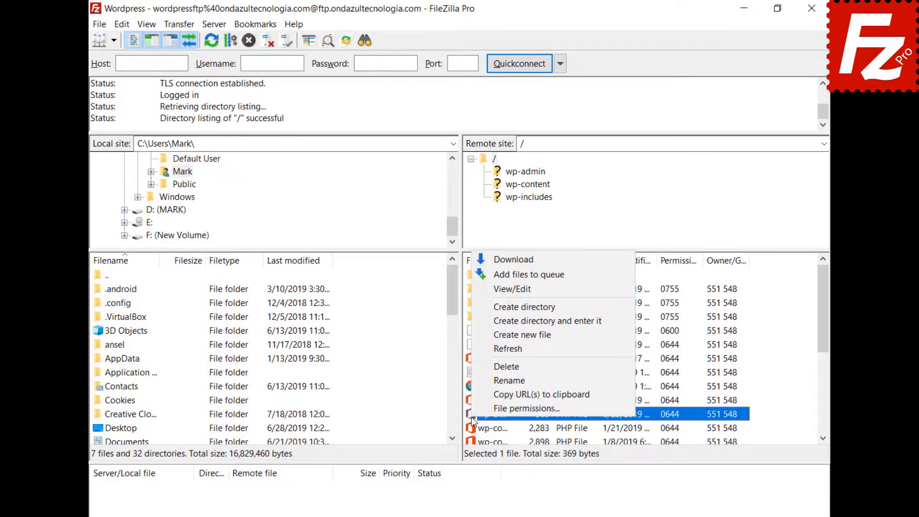
{"action": "left_click", "coordinate": [498, 289]}
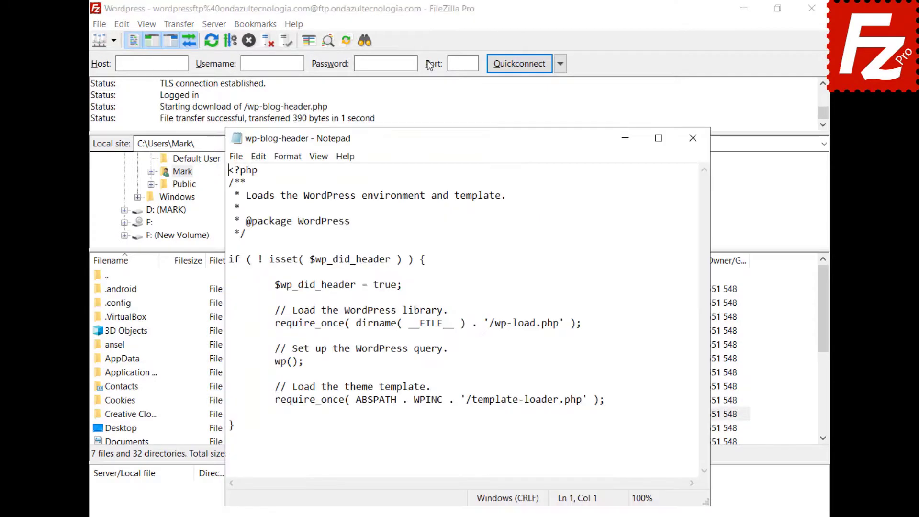
- Insert 'Enter a new line here' above <?php in wp-blog-header.php, then exit Notepad saving changes
{"action": "key", "text": "Return"}
{"action": "key", "text": "Up"}
{"action": "type", "text": "Enter a ne"}
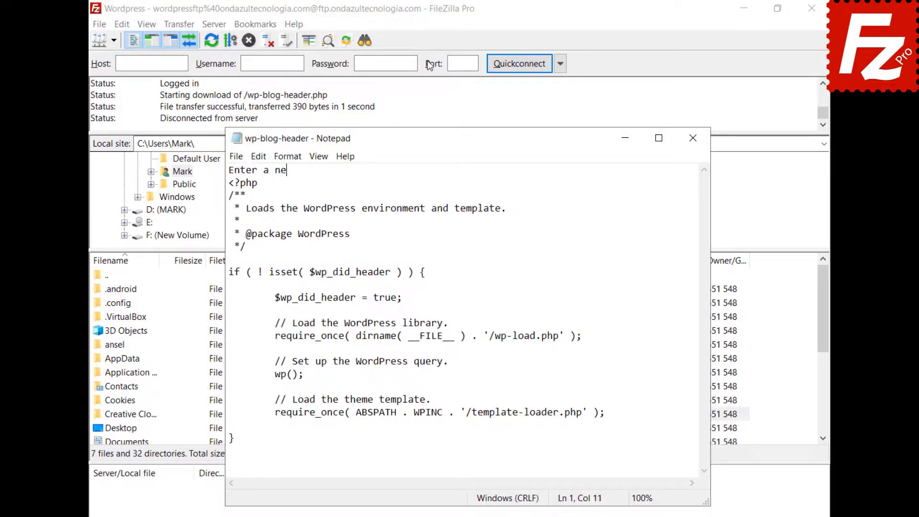
{"action": "type", "text": "w line here"}
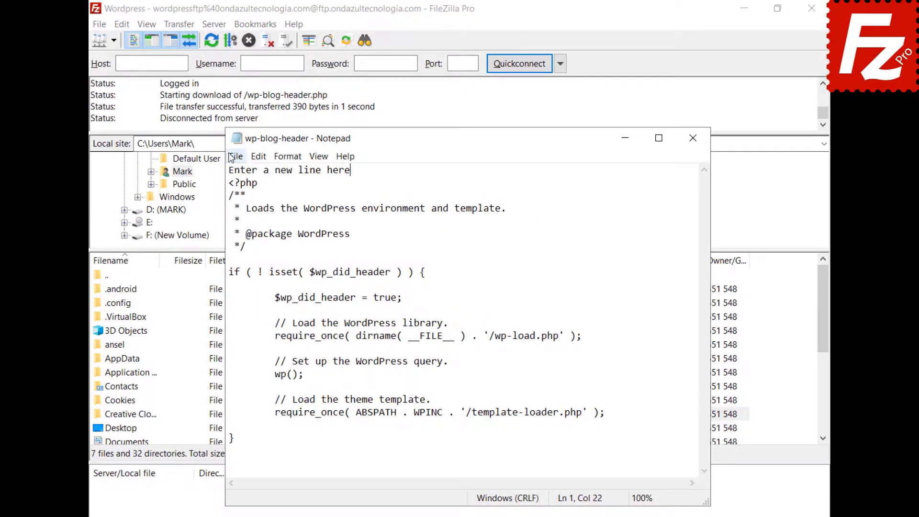
{"action": "left_click", "coordinate": [234, 157]}
{"action": "left_click", "coordinate": [253, 264]}
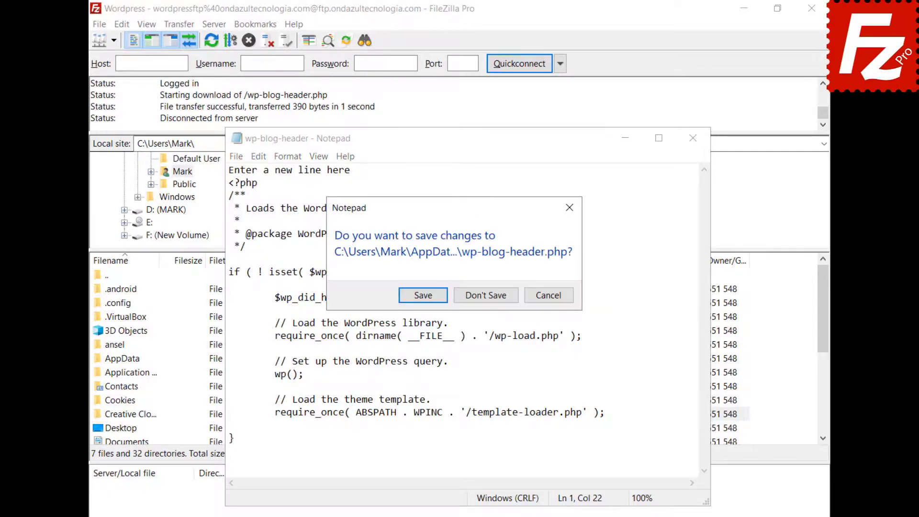
{"action": "left_click", "coordinate": [420, 296]}
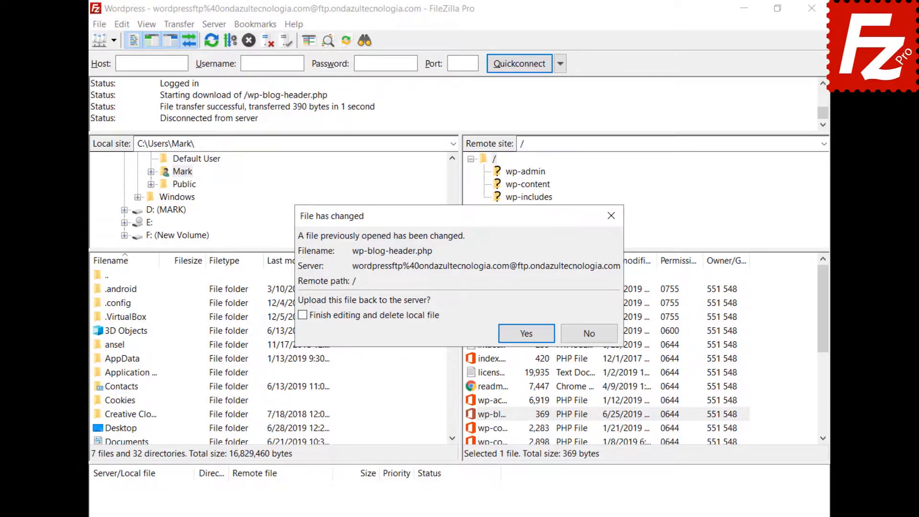
- Confirm uploading the changed wp-blog-header.php back to the server
{"action": "left_click", "coordinate": [526, 334]}
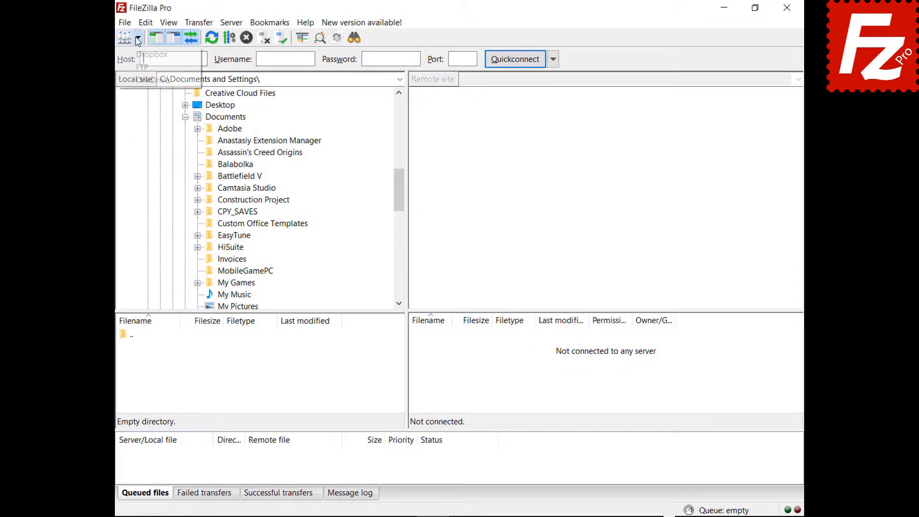
- From the saved FTP site, drag Financial.xlsx into local Documents and Evaluation.pdf from New folder to the server root
{"action": "left_click", "coordinate": [138, 38]}
{"action": "left_click", "coordinate": [140, 64]}
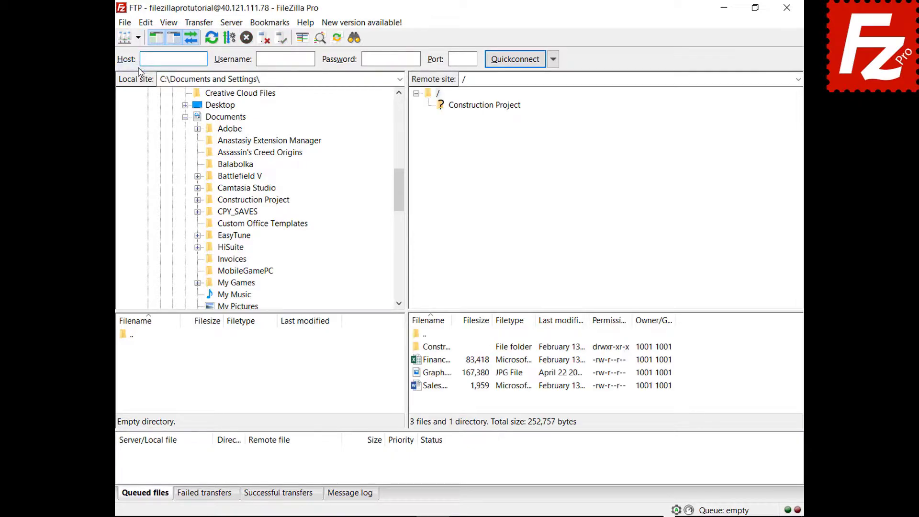
{"action": "left_click", "coordinate": [420, 364]}
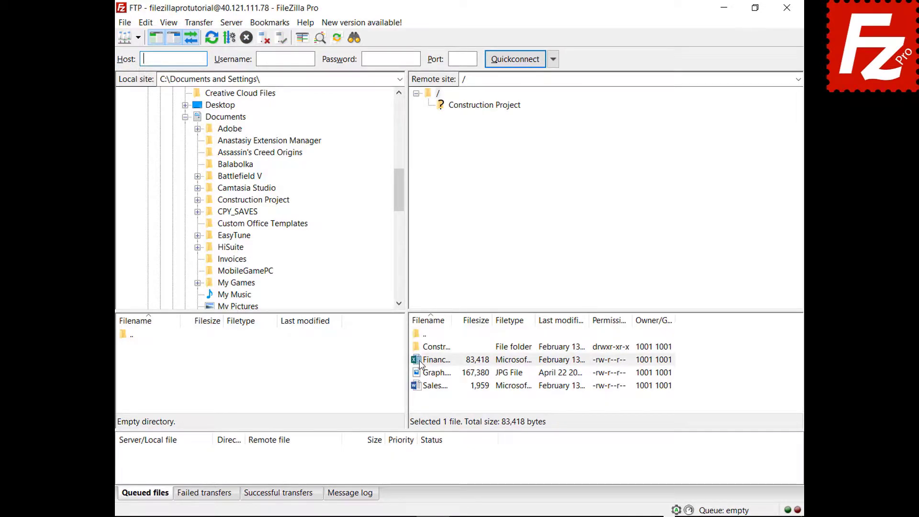
{"action": "left_click_drag", "start_coordinate": [420, 364], "coordinate": [257, 120]}
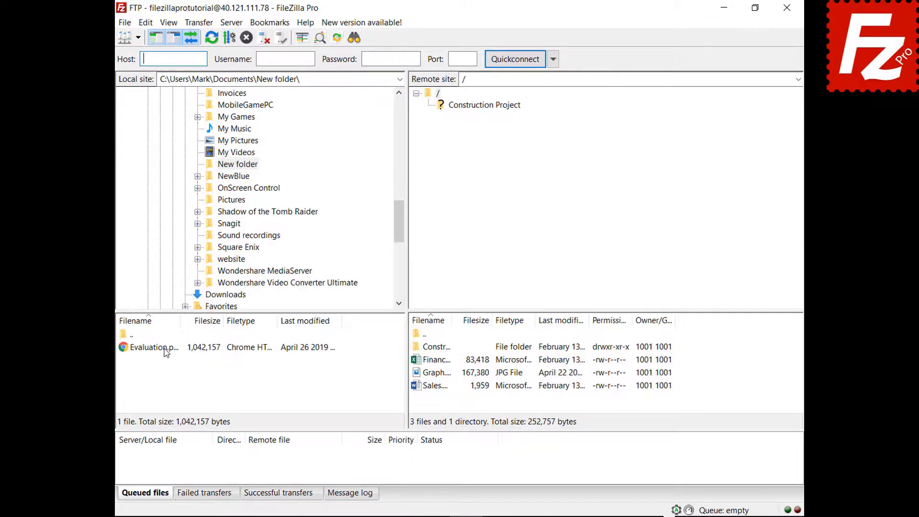
{"action": "left_click", "coordinate": [165, 349]}
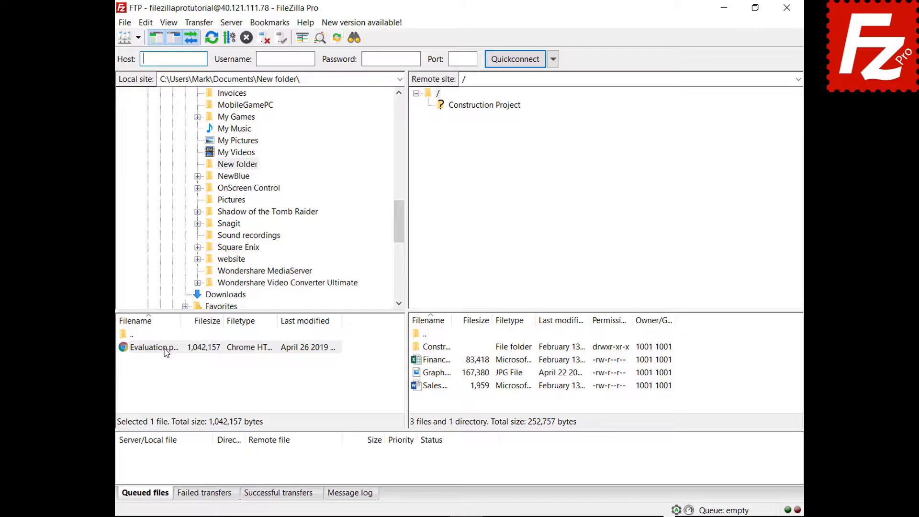
{"action": "left_click_drag", "start_coordinate": [165, 352], "coordinate": [446, 402]}
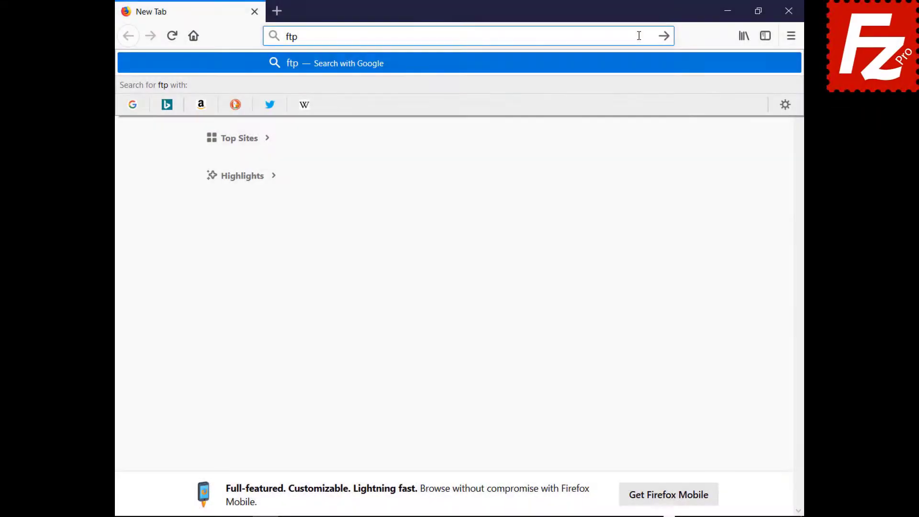
- On ftptest.net, enter host 40.121.111.78 with the FTP account's username and password
{"action": "type", "text": "test.net"}
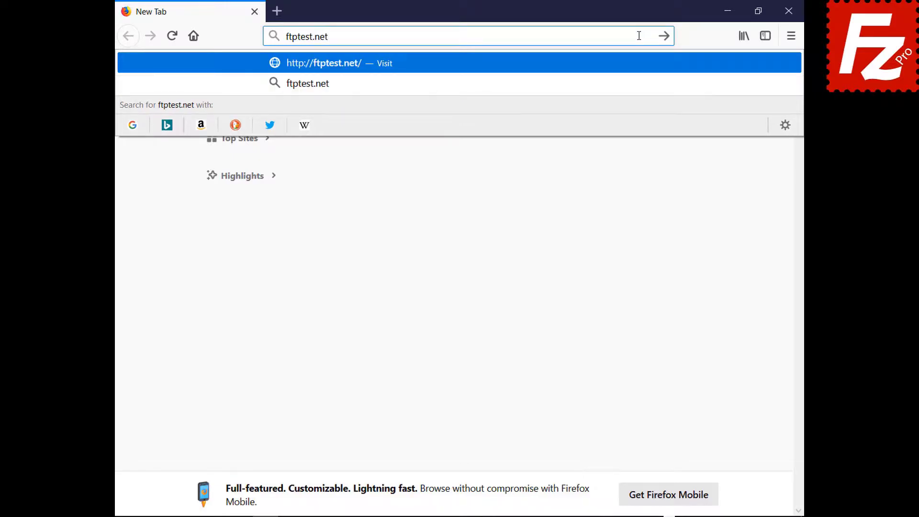
{"action": "key", "text": "Return"}
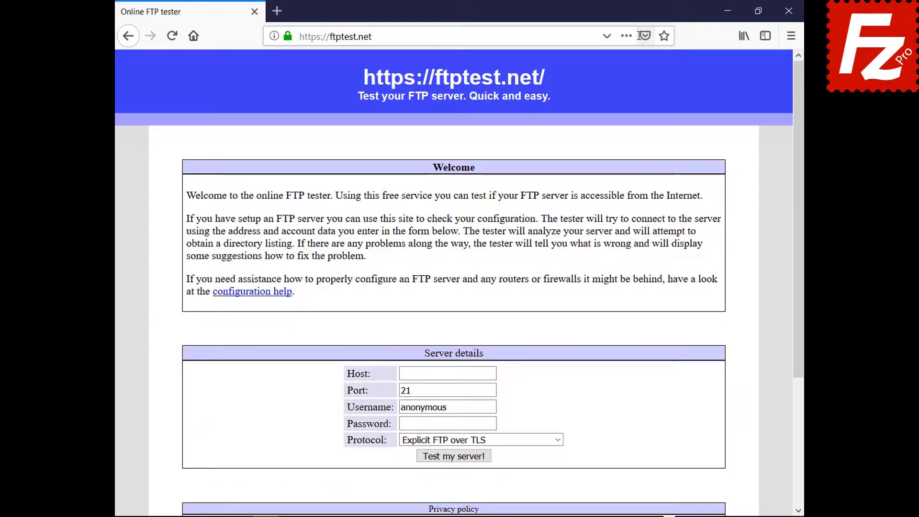
{"action": "left_click", "coordinate": [492, 373]}
{"action": "type", "text": "40.121.111.78"}
{"action": "triple_click", "coordinate": [493, 407]}
{"action": "type", "text": "filezillaprotutorial"}
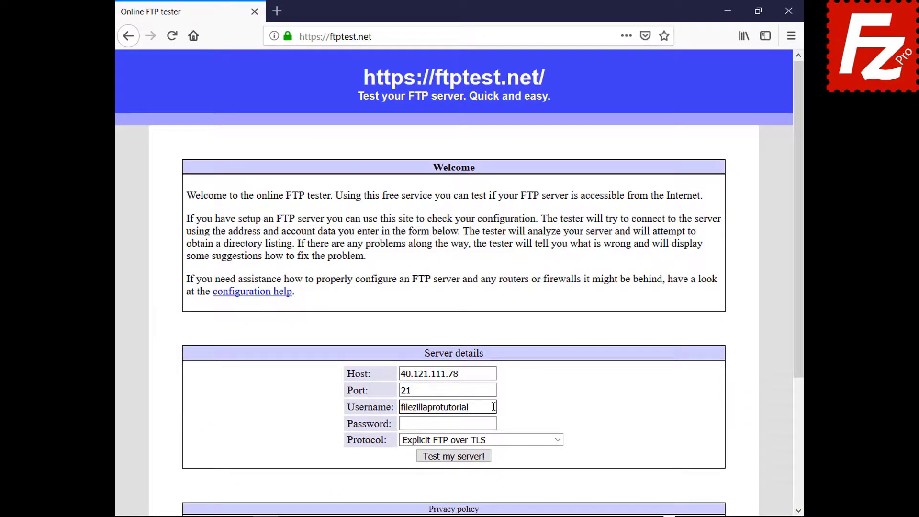
{"action": "left_click", "coordinate": [494, 424]}
{"action": "type", "text": "•••••••••"}
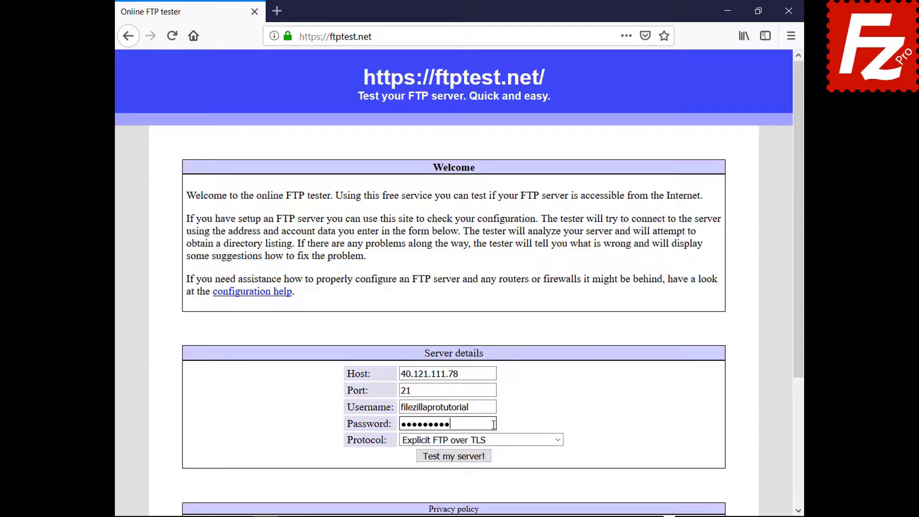
- Set the protocol to allow fallback to plain FTP and run the server test
{"action": "left_click", "coordinate": [557, 439]}
{"action": "left_click", "coordinate": [554, 478]}
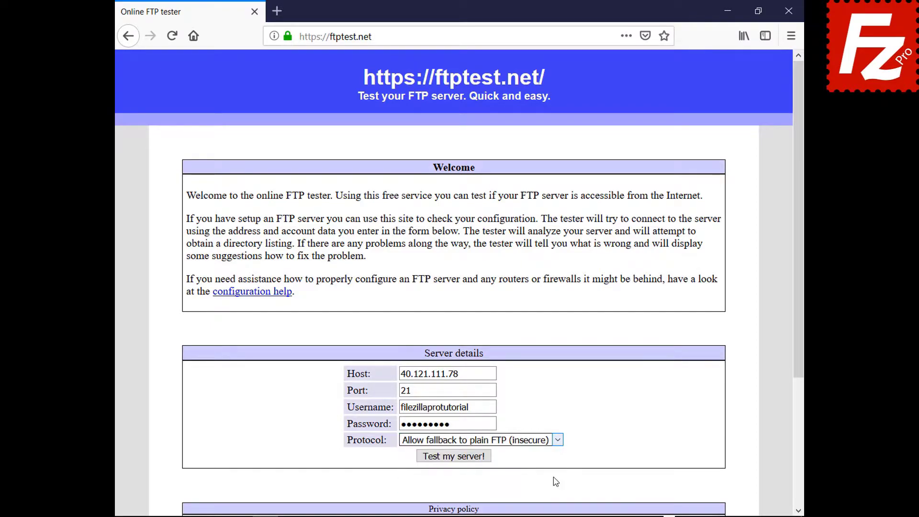
{"action": "left_click", "coordinate": [457, 457]}
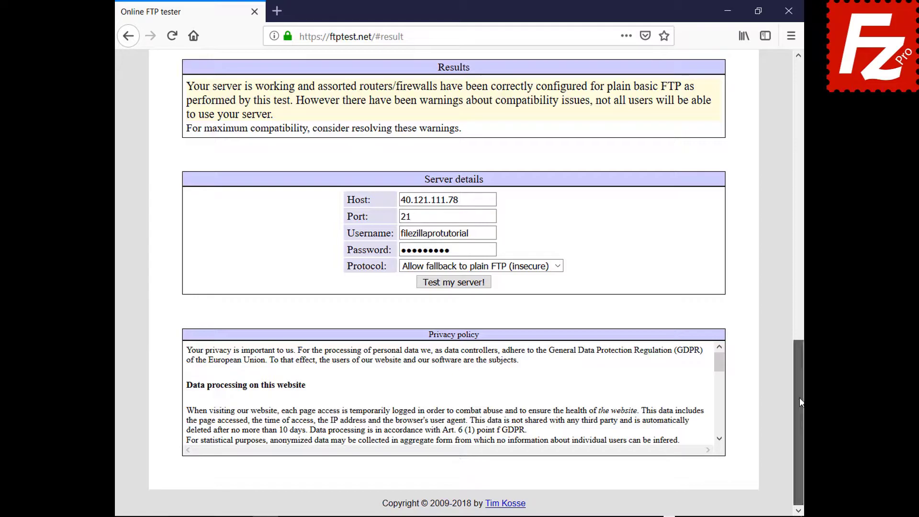
{"action": "left_click_drag", "start_coordinate": [798, 396], "coordinate": [755, 119]}
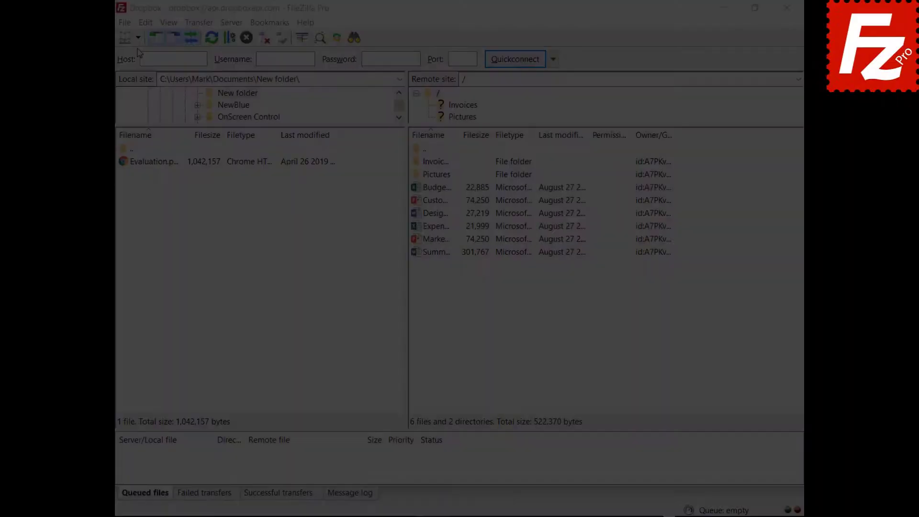
- Open the saved OneDrive site in a new tab, then return to the Dropbox tab
{"action": "left_click", "coordinate": [138, 38]}
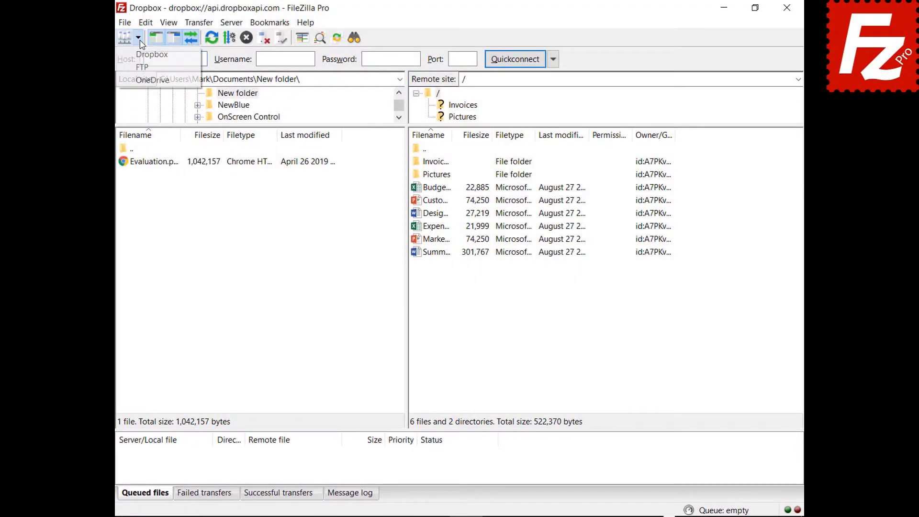
{"action": "left_click", "coordinate": [142, 79]}
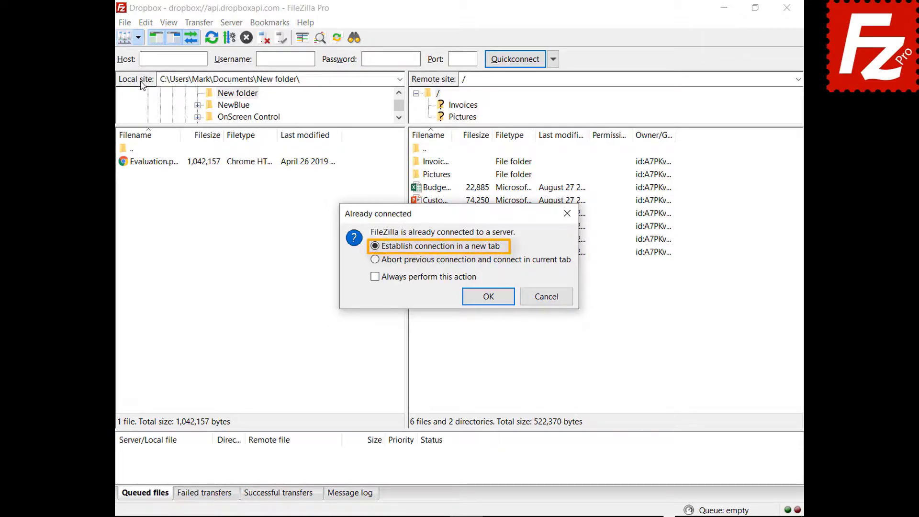
{"action": "left_click", "coordinate": [489, 300]}
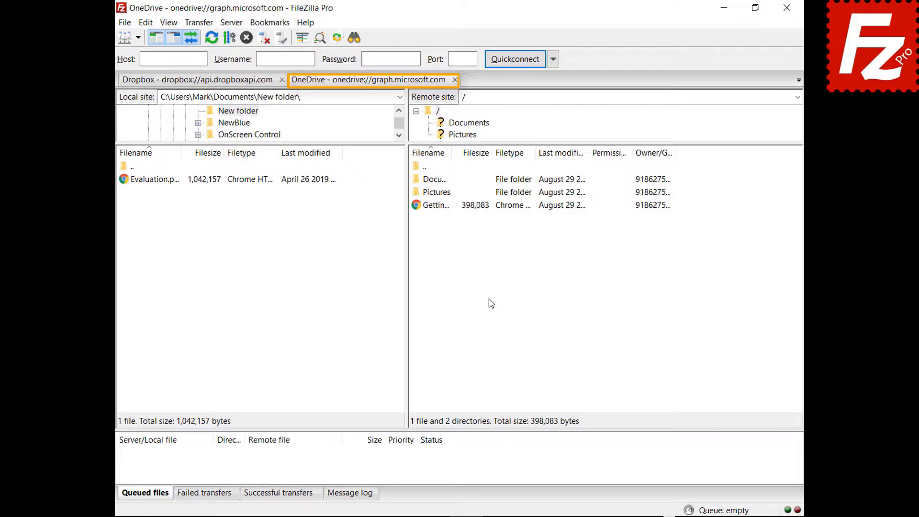
{"action": "left_click", "coordinate": [197, 81]}
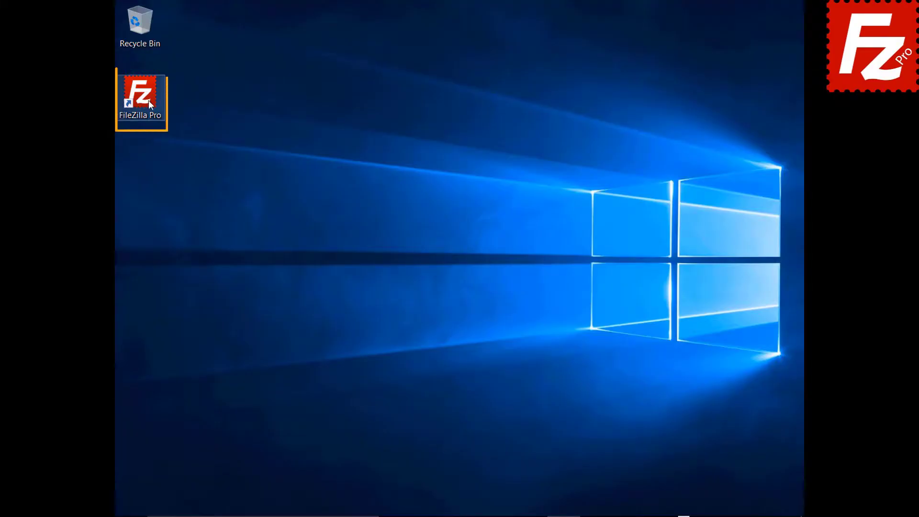
- Launch FileZilla Pro and quick-connect to 40.121.111.78 with the account username and password
{"action": "double_click", "coordinate": [147, 100]}
{"action": "type", "text": "40.121.111.78"}
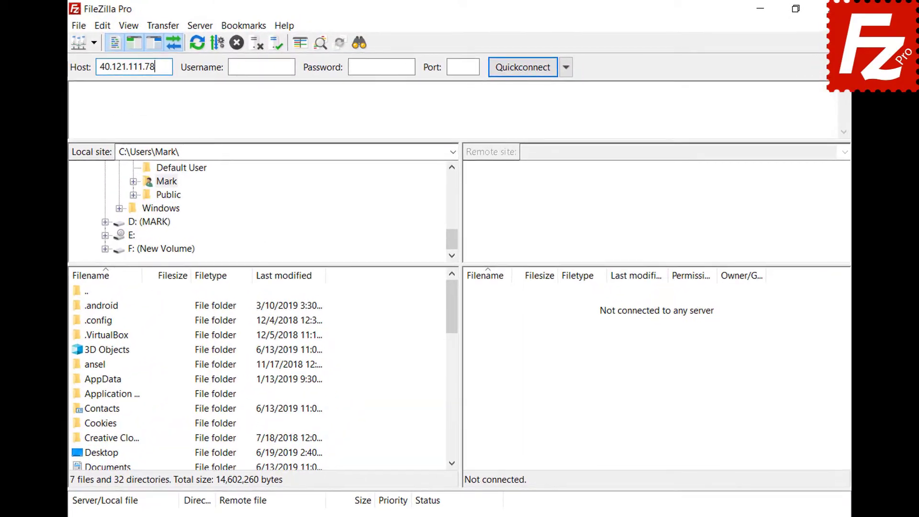
{"action": "key", "text": "Tab"}
{"action": "type", "text": "filezillaprotutorial"}
{"action": "key", "text": "Tab"}
{"action": "type", "text": "*********"}
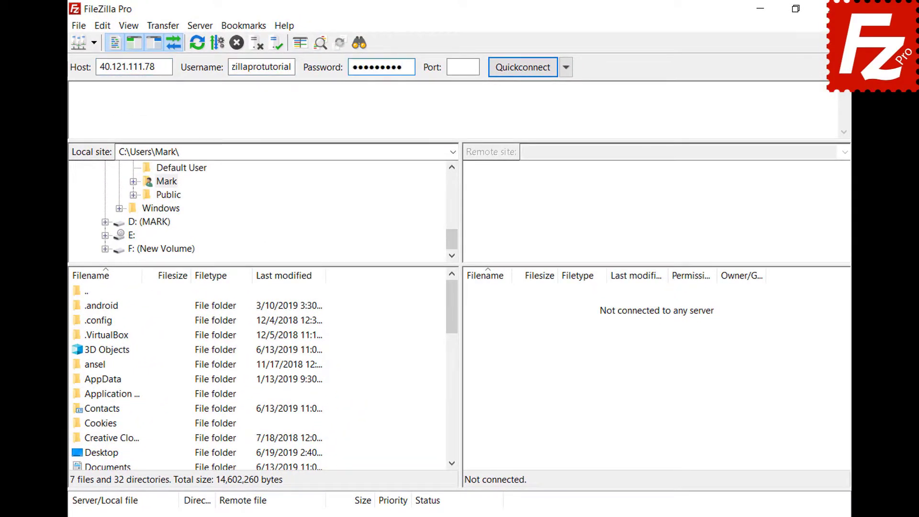
{"action": "key", "text": "Return"}
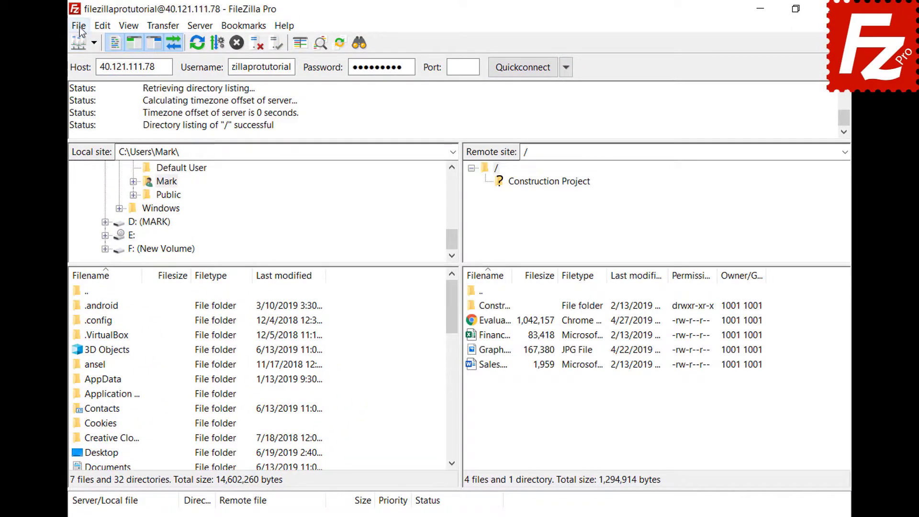
- Copy the current connection to the Site Manager as a site named 'New connection'
{"action": "left_click", "coordinate": [80, 27]}
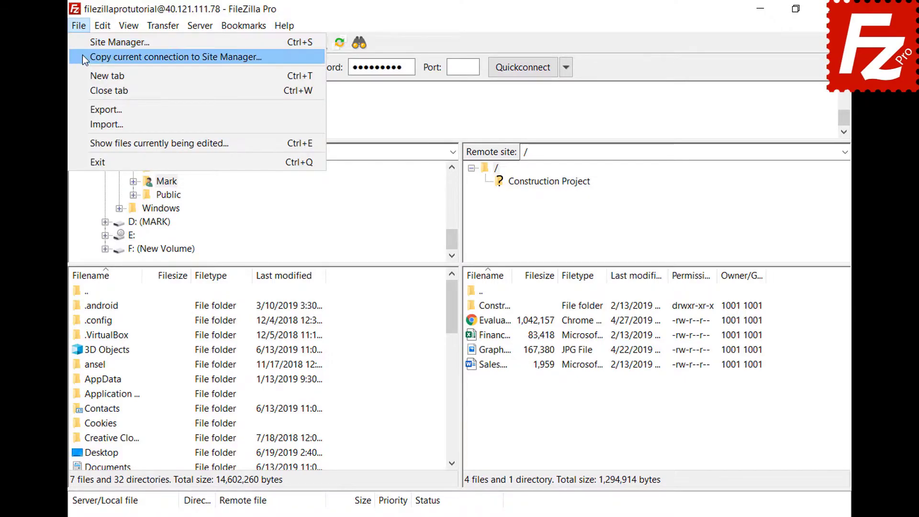
{"action": "left_click", "coordinate": [83, 56]}
{"action": "type", "text": "New connect"}
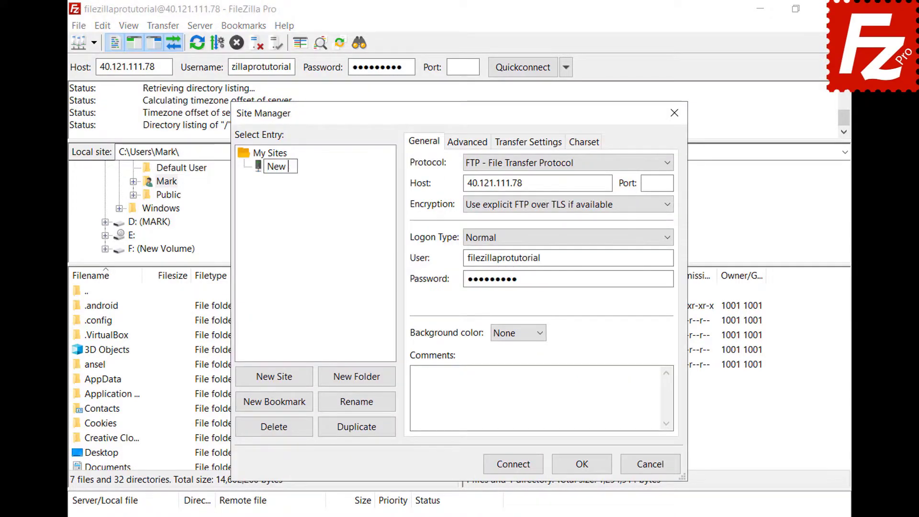
{"action": "type", "text": "ion"}
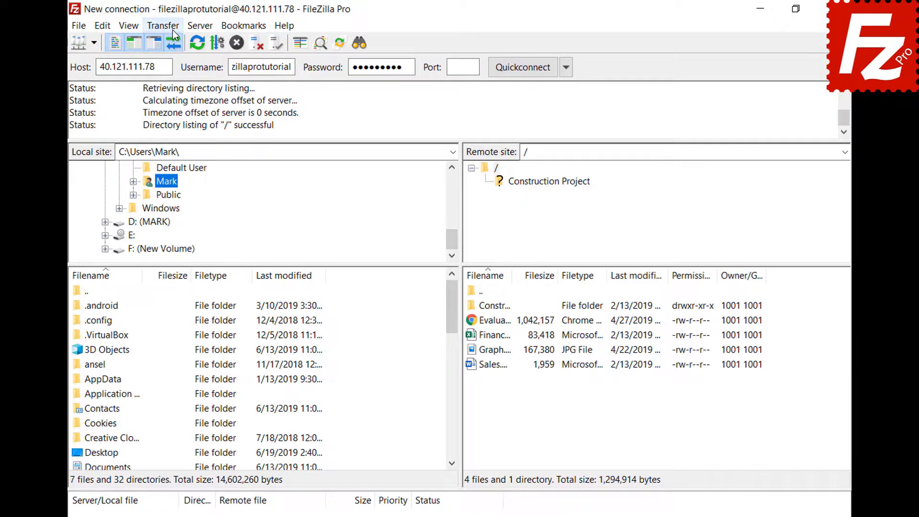
- Bring up the Manual transfer dialog from the Transfer menu
{"action": "left_click", "coordinate": [174, 33]}
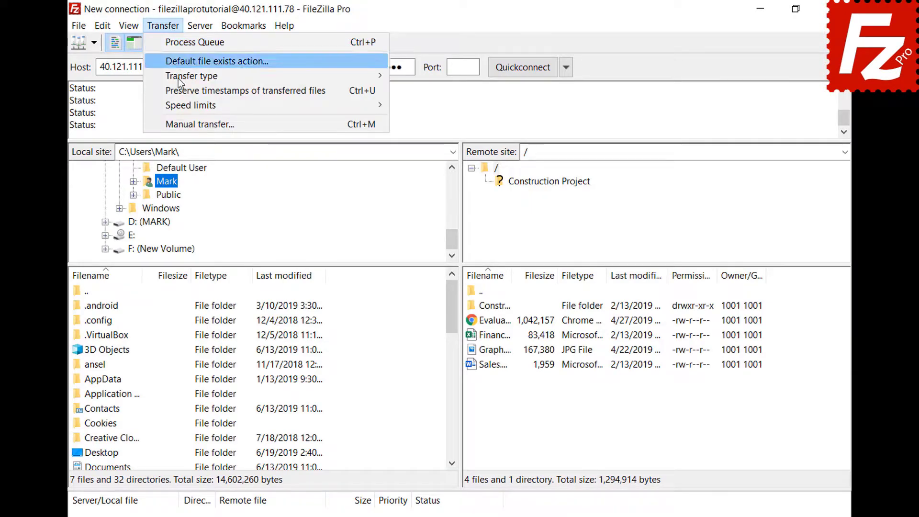
{"action": "left_click", "coordinate": [186, 122]}
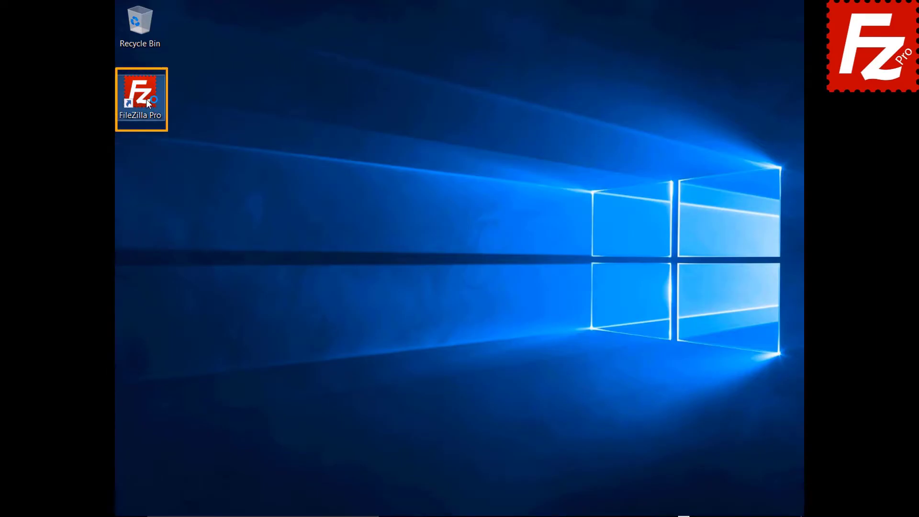
- Launch FileZilla Pro, reconnect to 40.121.111.78, disconnect, then reconnect again
{"action": "double_click", "coordinate": [146, 99]}
{"action": "left_click", "coordinate": [213, 25]}
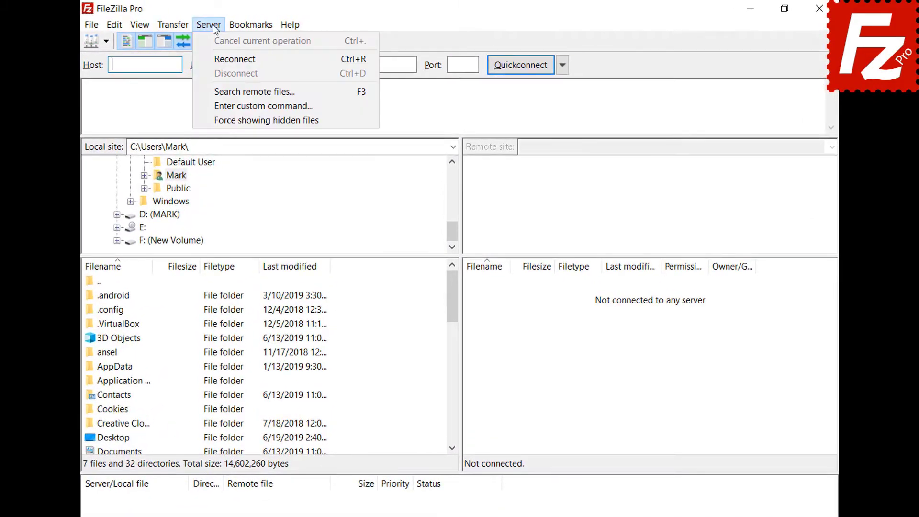
{"action": "left_click", "coordinate": [235, 58]}
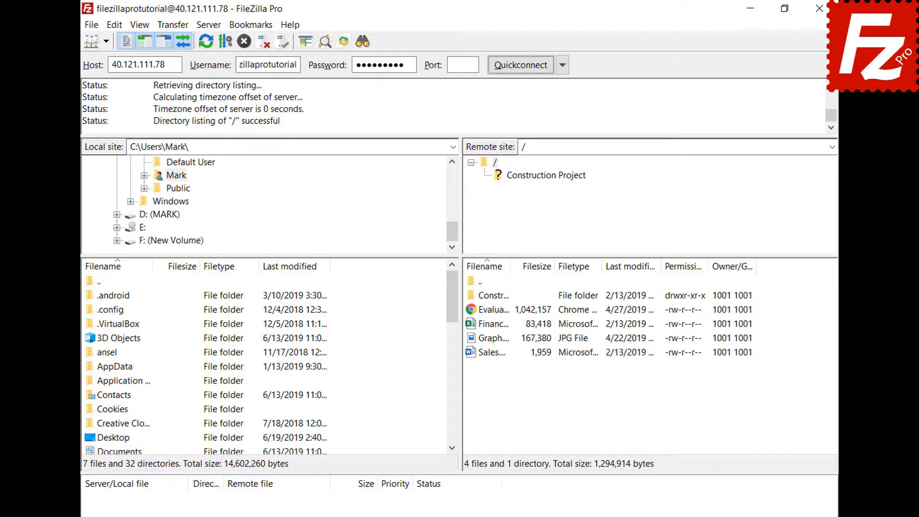
{"action": "left_click", "coordinate": [206, 29]}
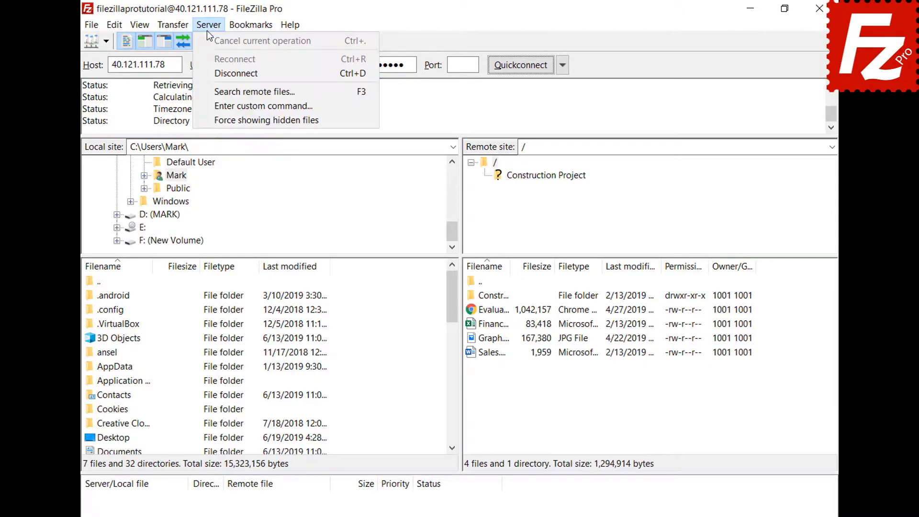
{"action": "left_click", "coordinate": [236, 73]}
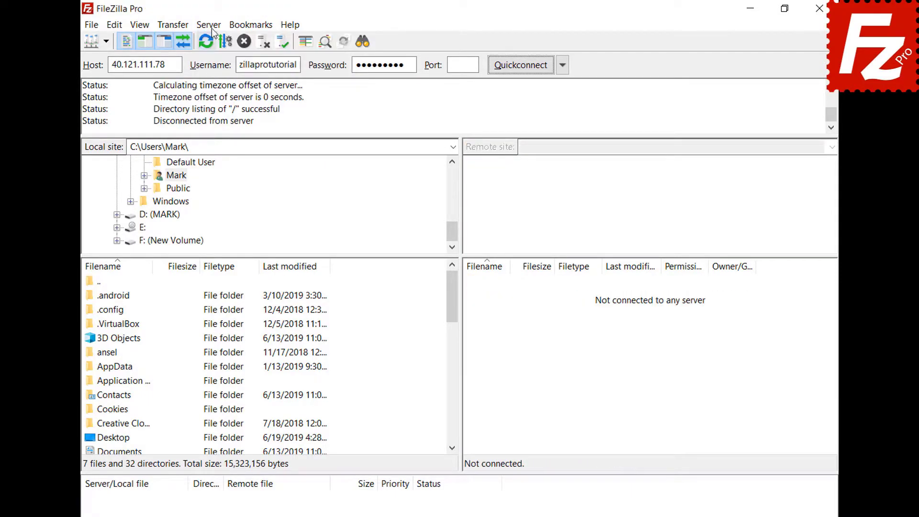
{"action": "left_click", "coordinate": [212, 24]}
{"action": "left_click", "coordinate": [217, 59]}
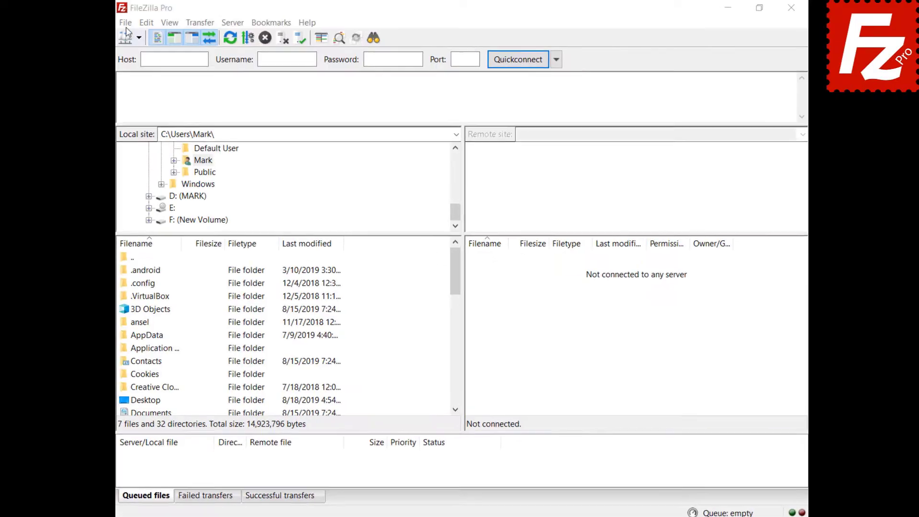
- Add a new site named 'Google Drive' using the Google Drive protocol and the account e-mail as user
{"action": "left_click", "coordinate": [125, 23]}
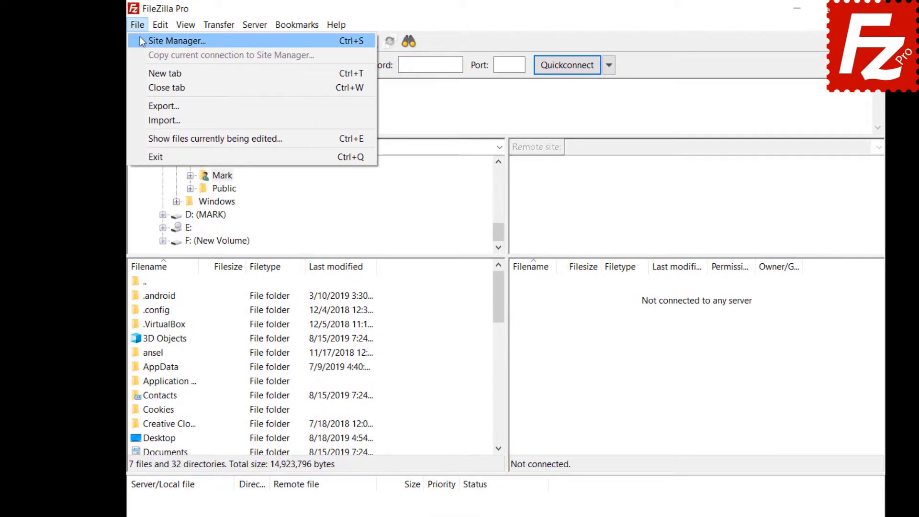
{"action": "left_click", "coordinate": [129, 37]}
{"action": "left_click", "coordinate": [329, 369]}
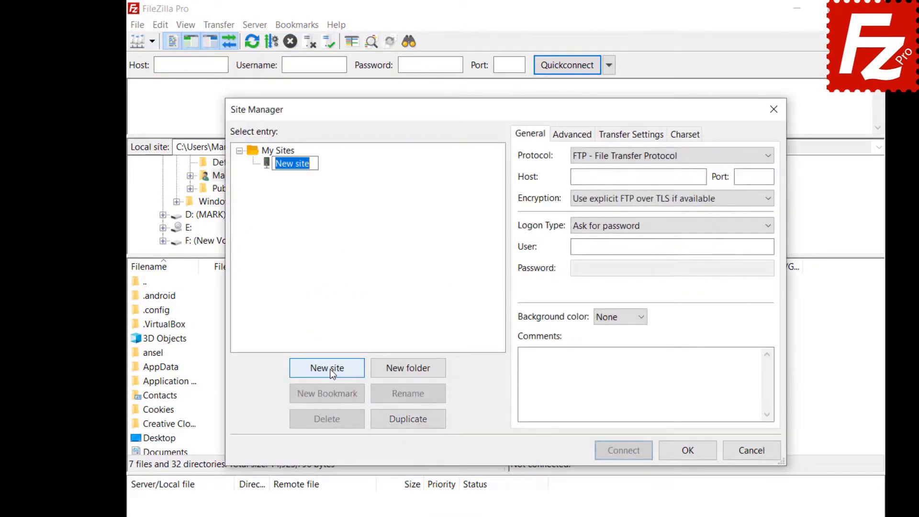
{"action": "type", "text": "Google Drive"}
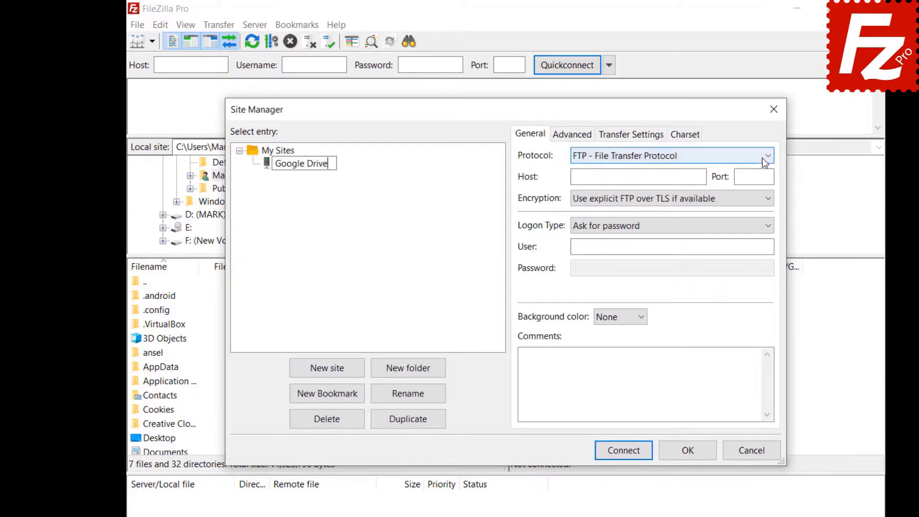
{"action": "left_click", "coordinate": [762, 158]}
{"action": "left_click", "coordinate": [759, 277]}
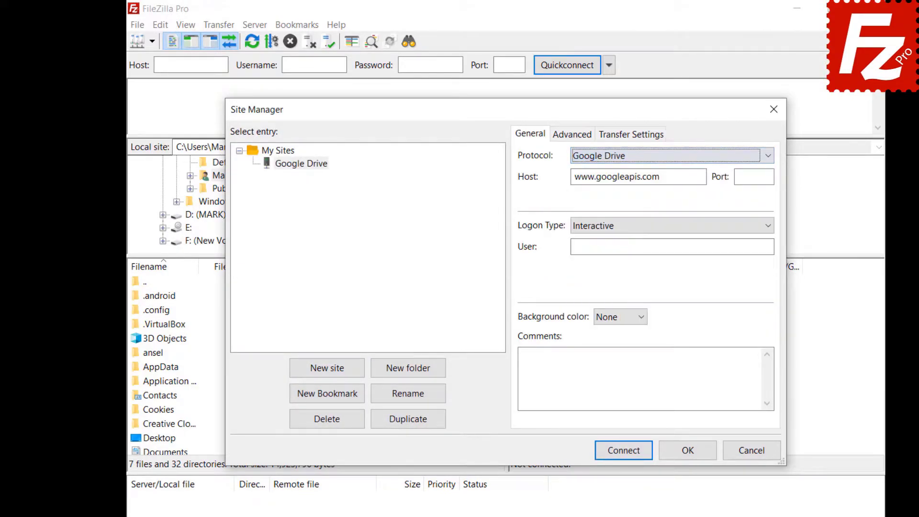
{"action": "key", "text": "ctrl+v"}
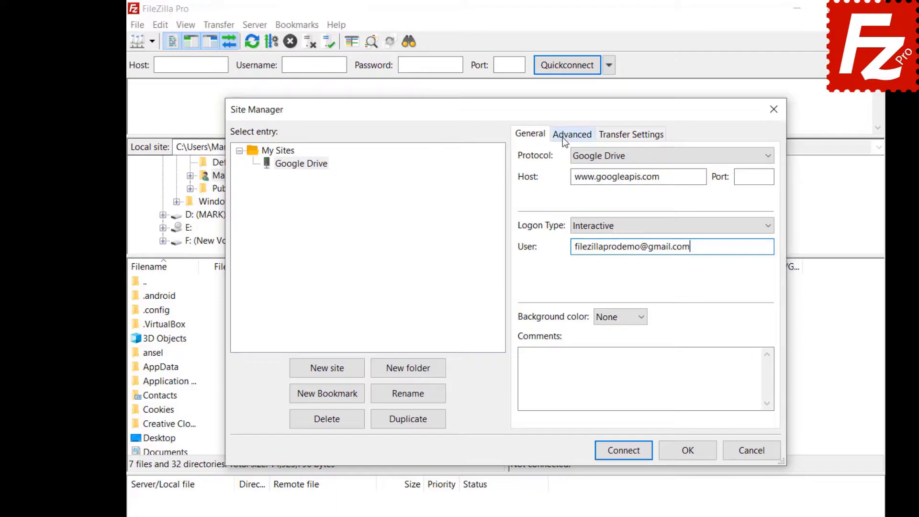
- Set the site's default local directory to the Construction Project folder
{"action": "left_click", "coordinate": [562, 137]}
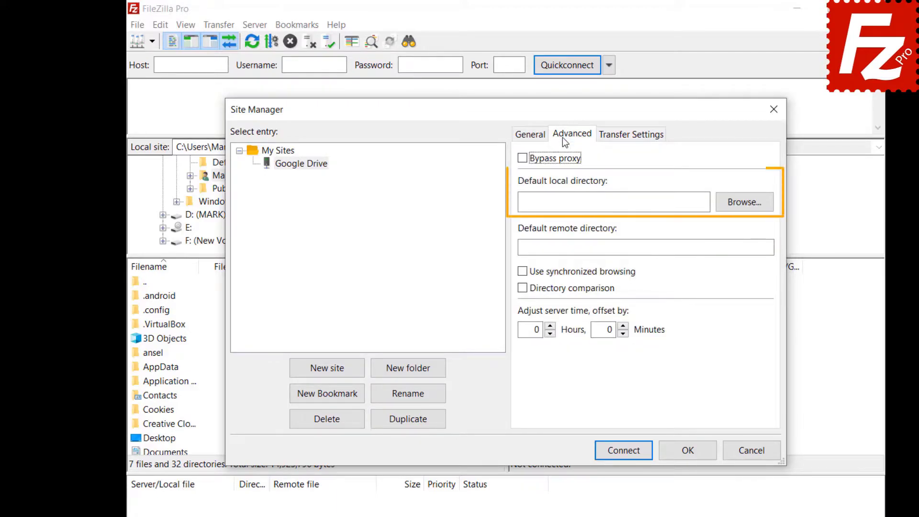
{"action": "left_click", "coordinate": [744, 210]}
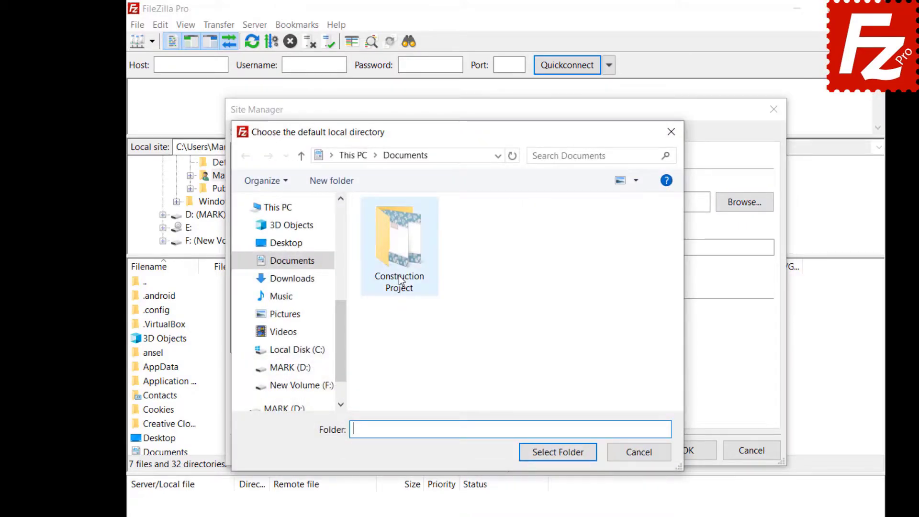
{"action": "double_click", "coordinate": [400, 282]}
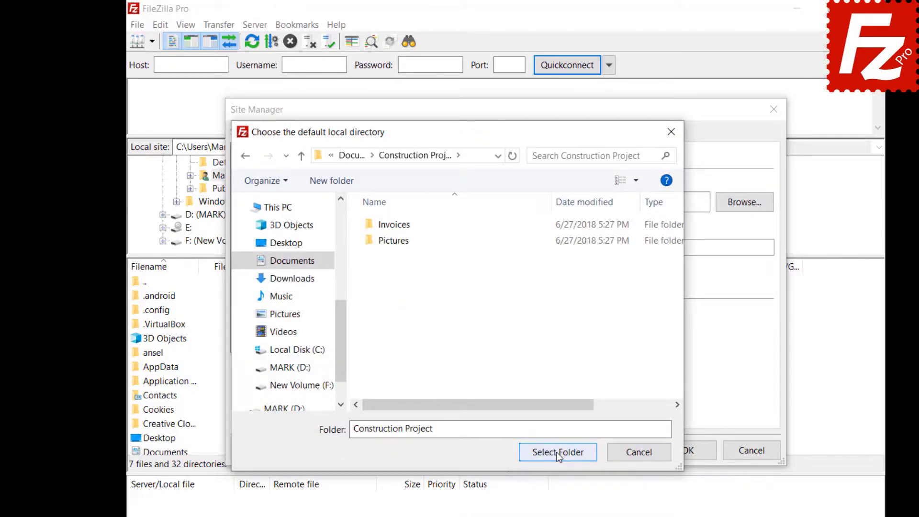
{"action": "left_click", "coordinate": [557, 453]}
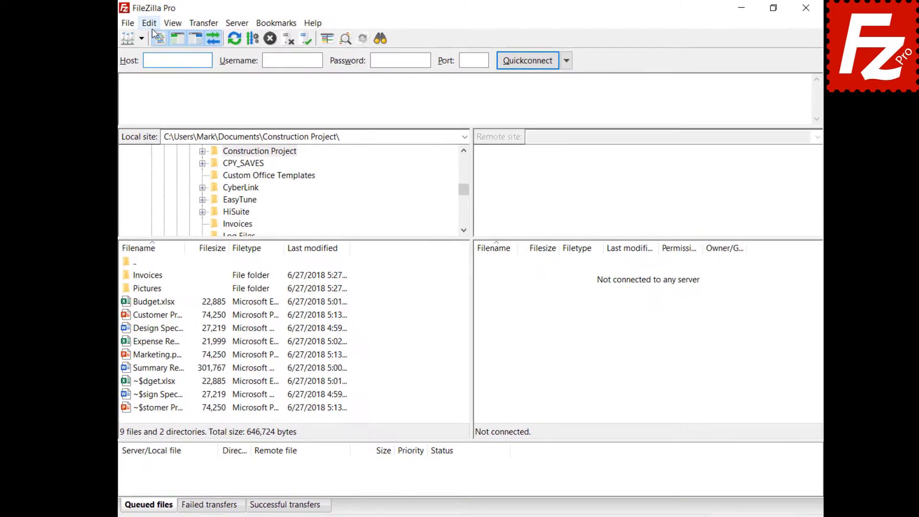
- Show the Updates settings page, keeping weekly checks and reviewing the release types checked for
{"action": "left_click", "coordinate": [152, 25]}
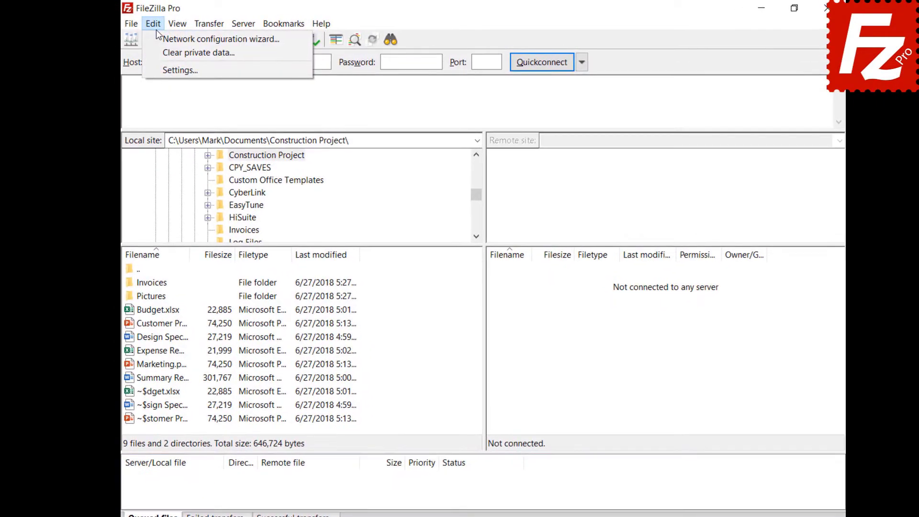
{"action": "left_click", "coordinate": [165, 64]}
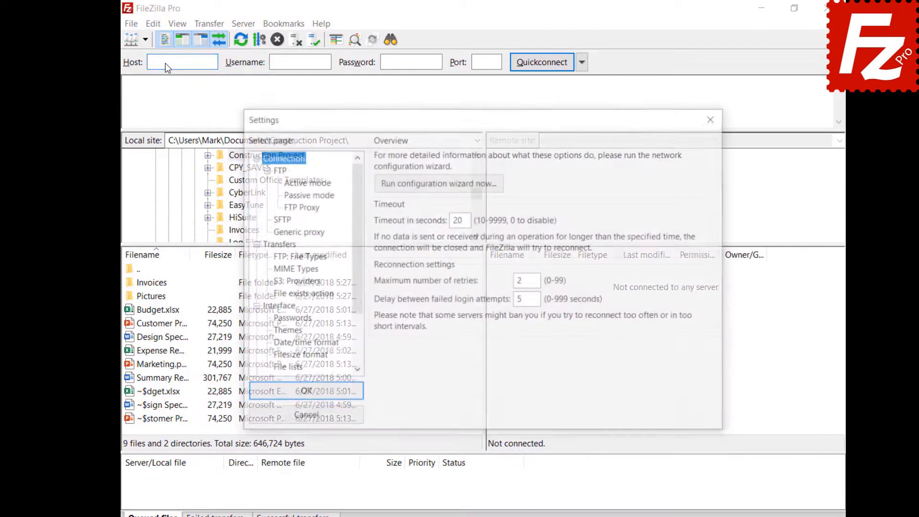
{"action": "scroll", "coordinate": [355, 281], "scroll_direction": "down", "scroll_amount": 2}
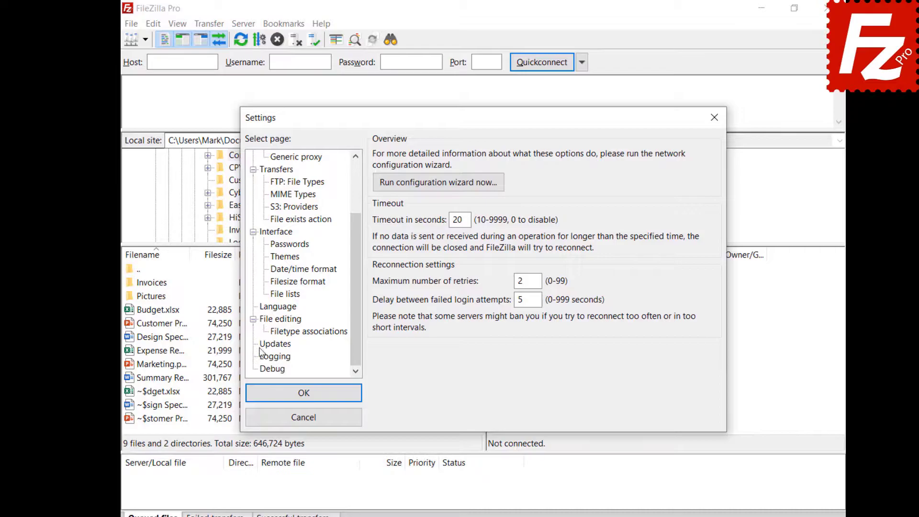
{"action": "left_click", "coordinate": [269, 345]}
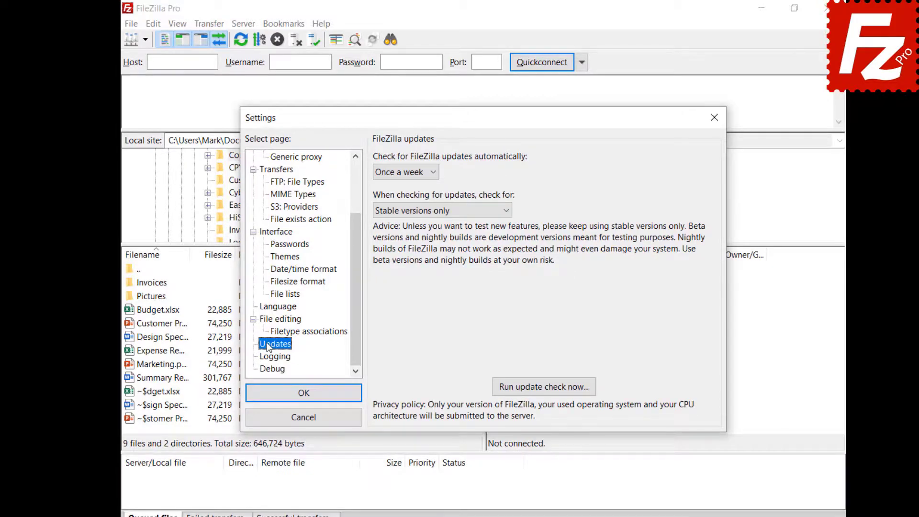
{"action": "left_click", "coordinate": [434, 173]}
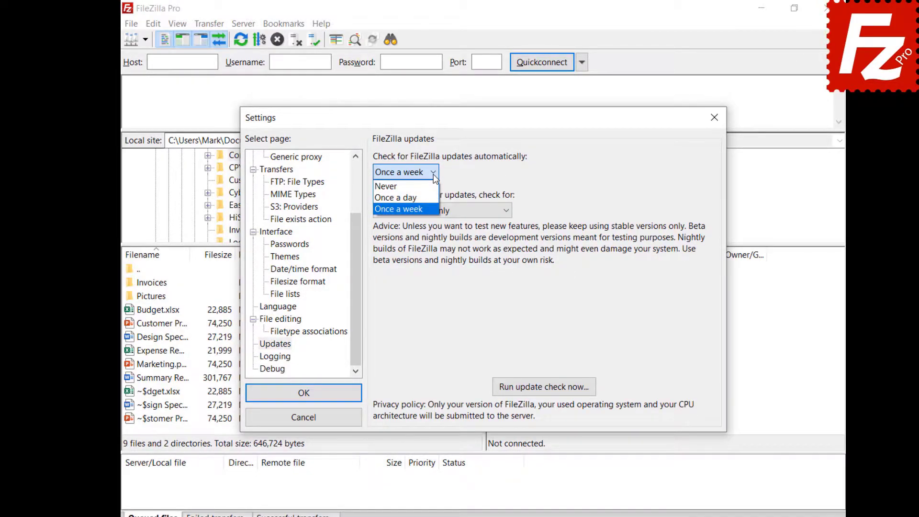
{"action": "left_click", "coordinate": [434, 178]}
{"action": "left_click", "coordinate": [507, 212]}
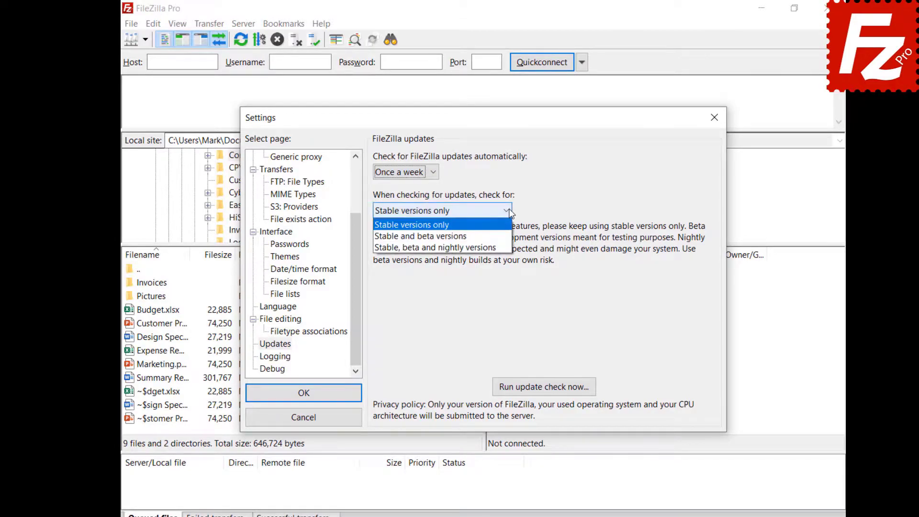
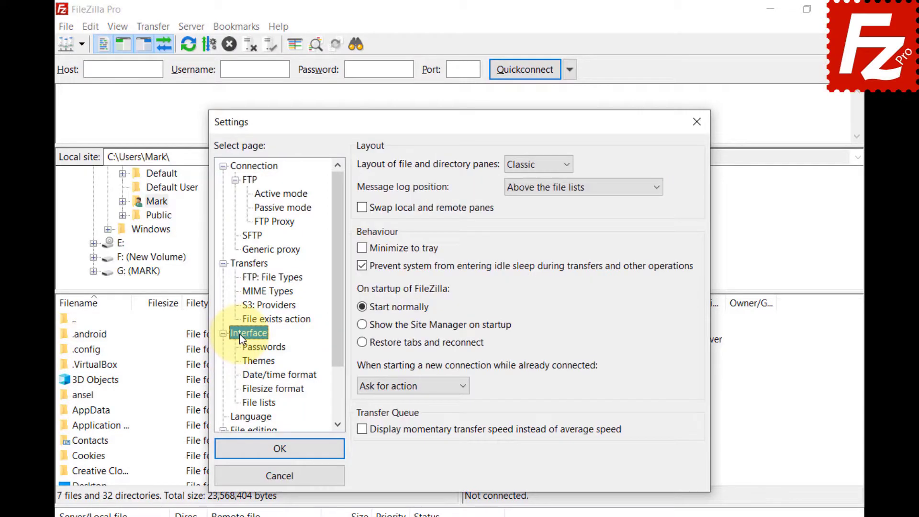
- Show the File lists page under Interface in Settings
{"action": "left_click", "coordinate": [245, 401]}
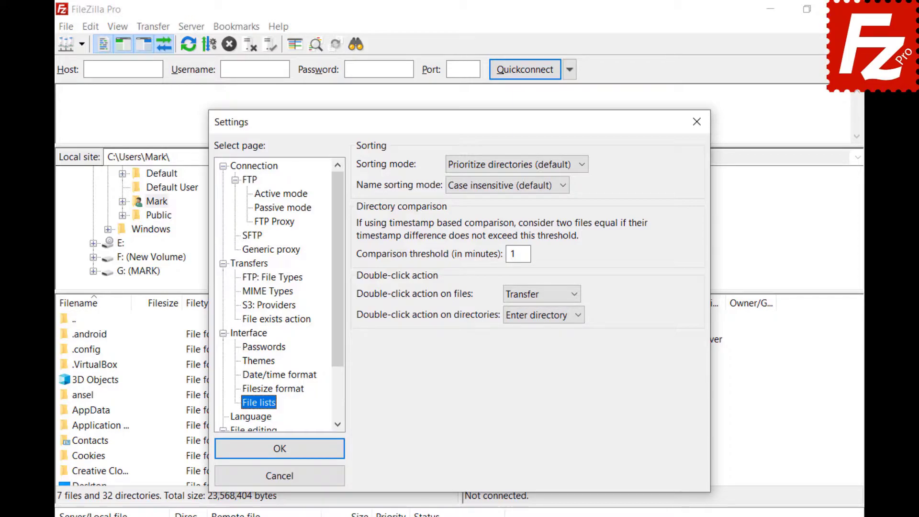
- After trying other options, set sorting to 'Sort directories inline' and name sorting to 'Natural sort'
{"action": "left_click", "coordinate": [581, 164]}
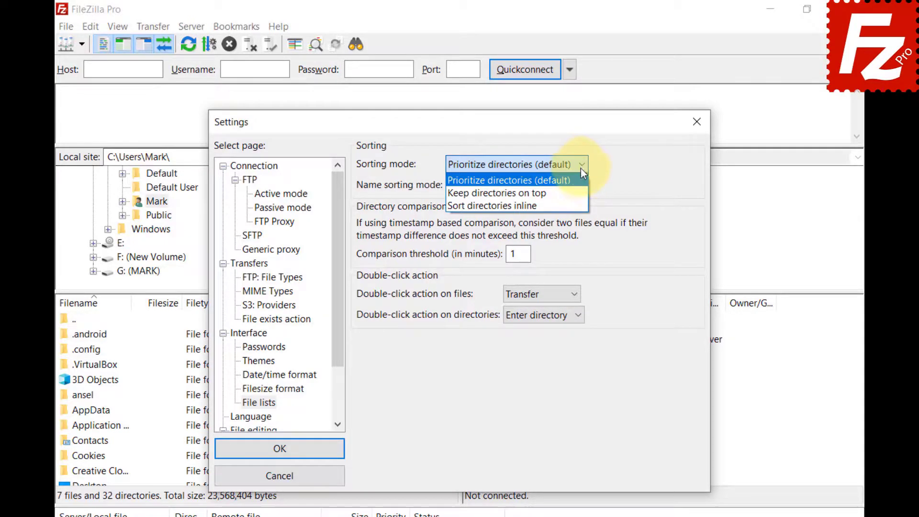
{"action": "left_click", "coordinate": [581, 192]}
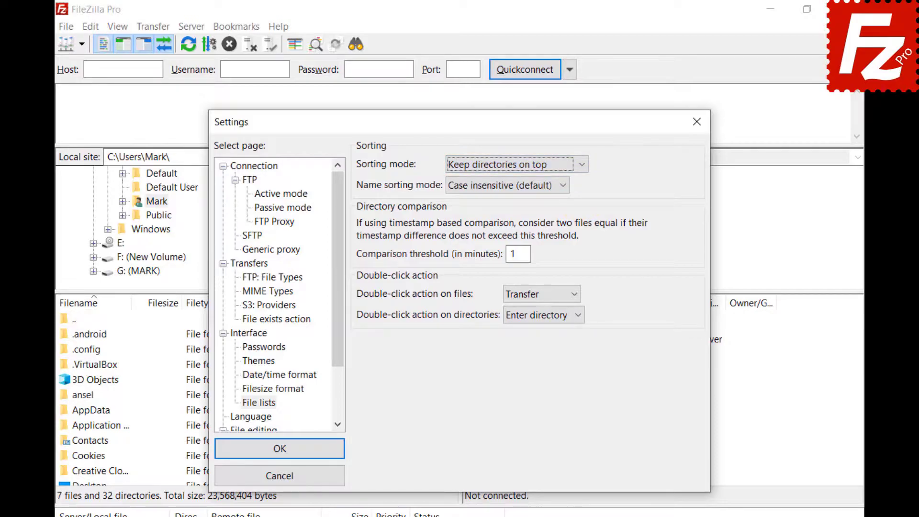
{"action": "left_click", "coordinate": [582, 164]}
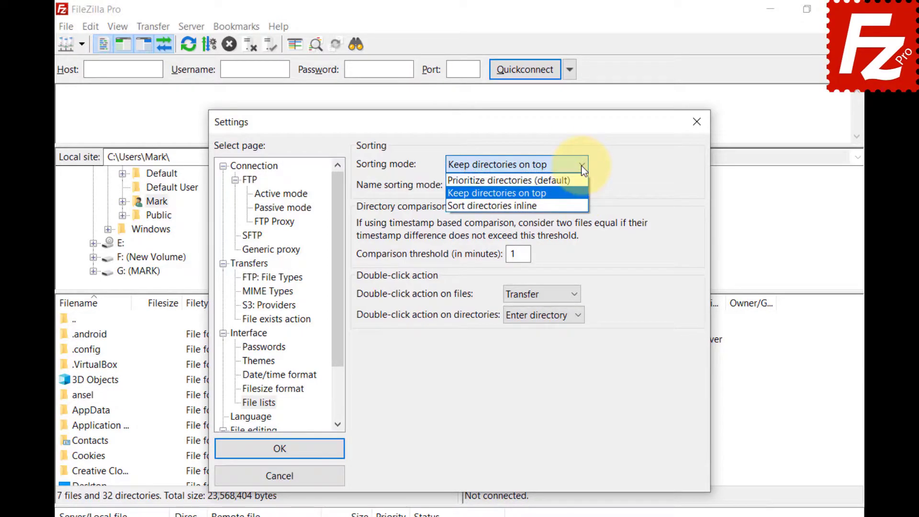
{"action": "left_click", "coordinate": [585, 205]}
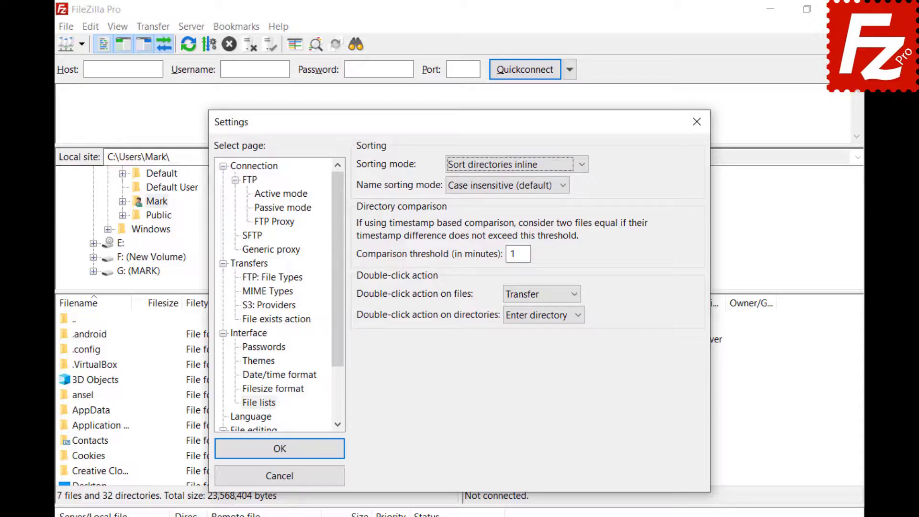
{"action": "left_click", "coordinate": [564, 187]}
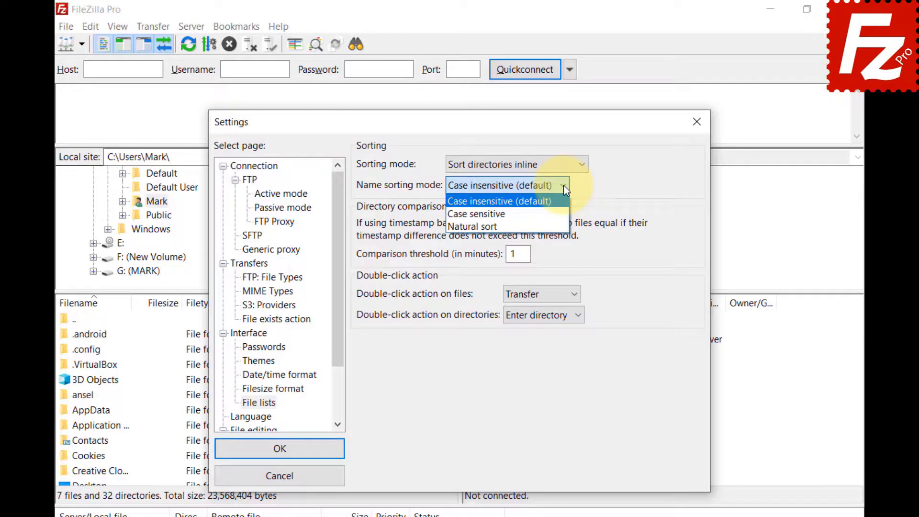
{"action": "left_click", "coordinate": [479, 214]}
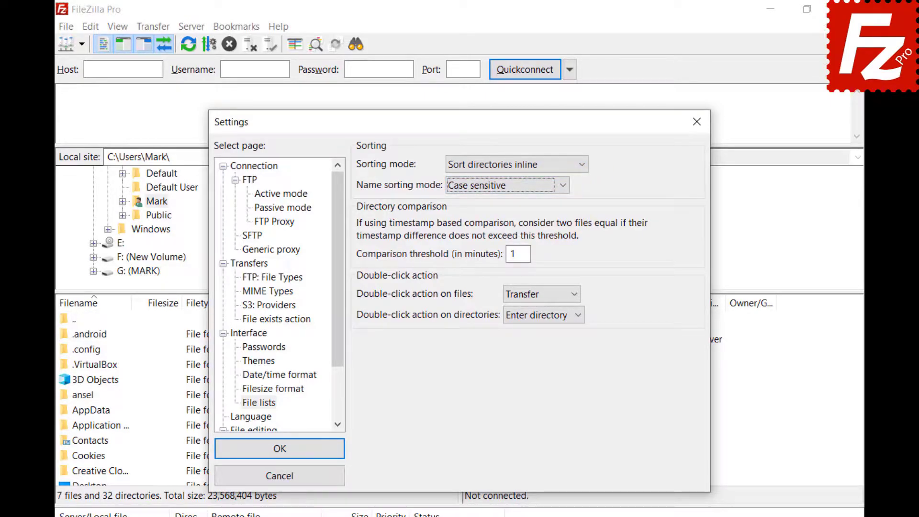
{"action": "left_click", "coordinate": [563, 185]}
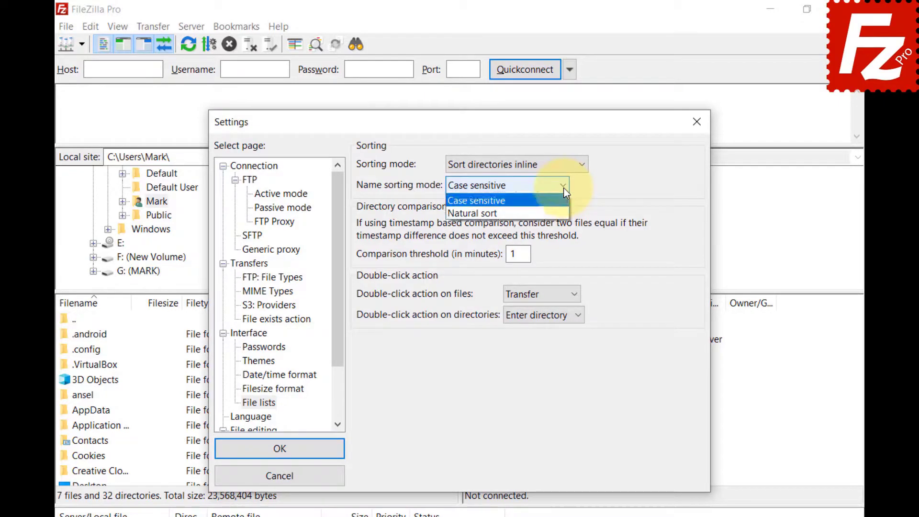
{"action": "left_click", "coordinate": [564, 226]}
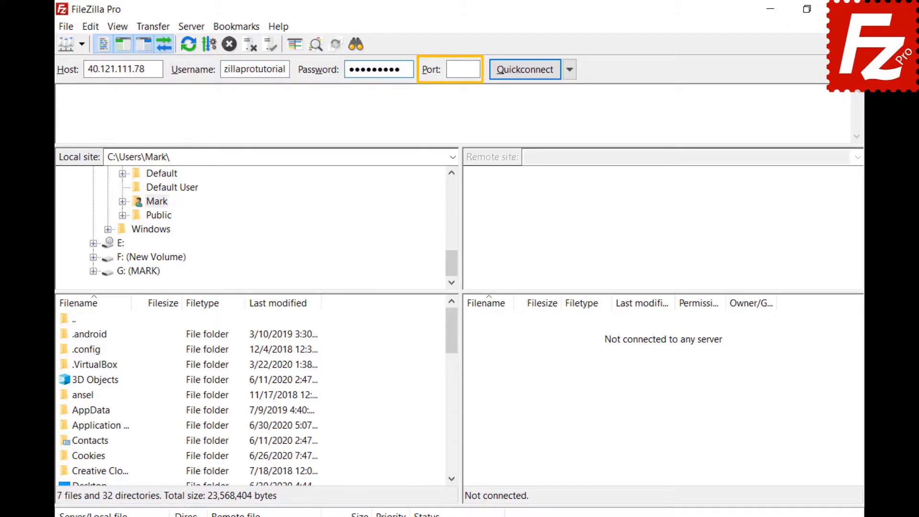
- Quick-connect to the server at 40.121.111.78
{"action": "left_click", "coordinate": [526, 71]}
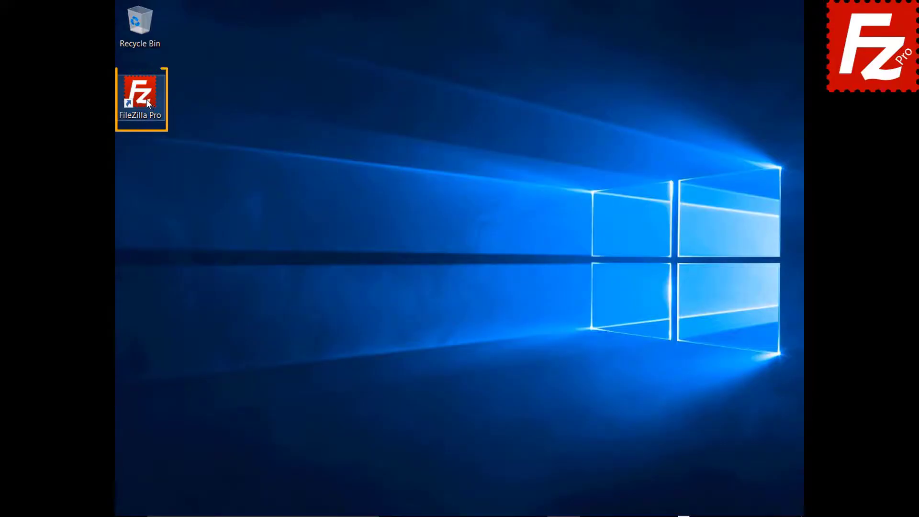
- Relaunch FileZilla Pro and add a new Site Manager entry named 'My Server'
{"action": "double_click", "coordinate": [145, 100]}
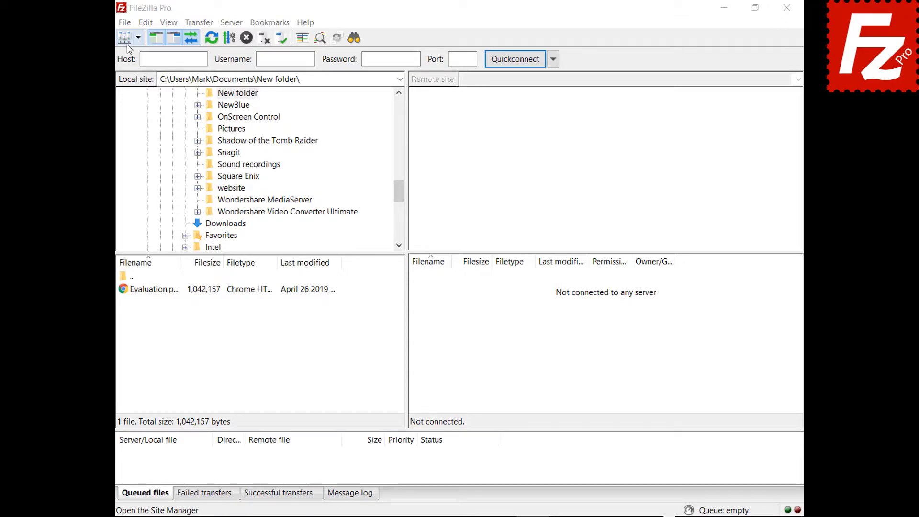
{"action": "left_click", "coordinate": [125, 23]}
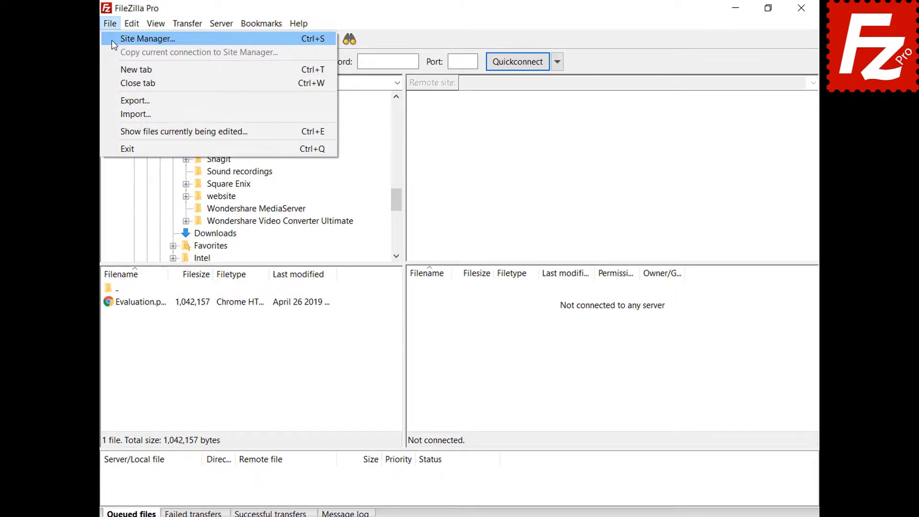
{"action": "left_click", "coordinate": [111, 39]}
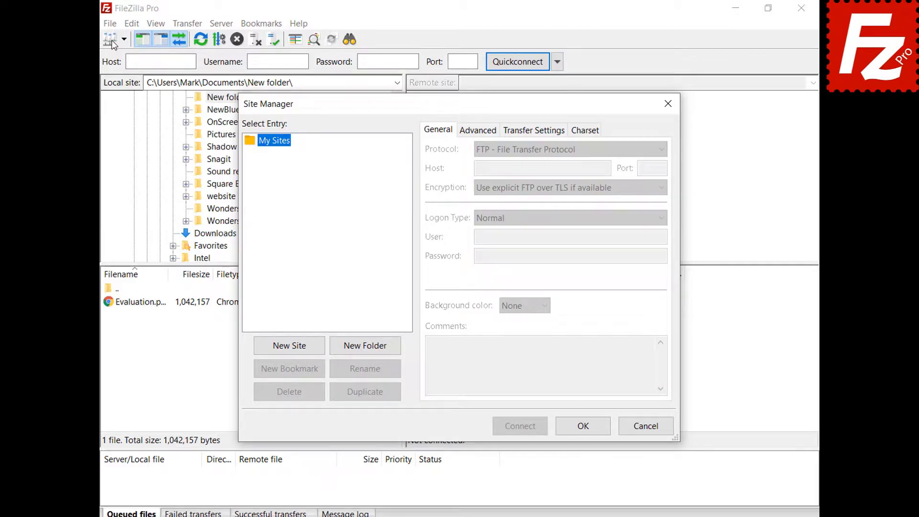
{"action": "left_click", "coordinate": [292, 347]}
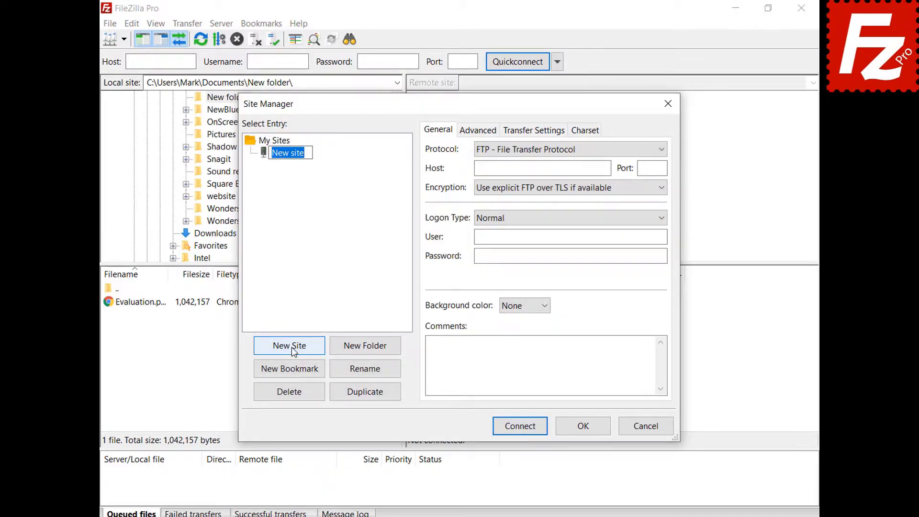
{"action": "type", "text": "My Server"}
- Enter host 40.121.111.78, port 21, and the account user name and password
{"action": "left_click", "coordinate": [605, 169]}
{"action": "type", "text": "40.121.111.78"}
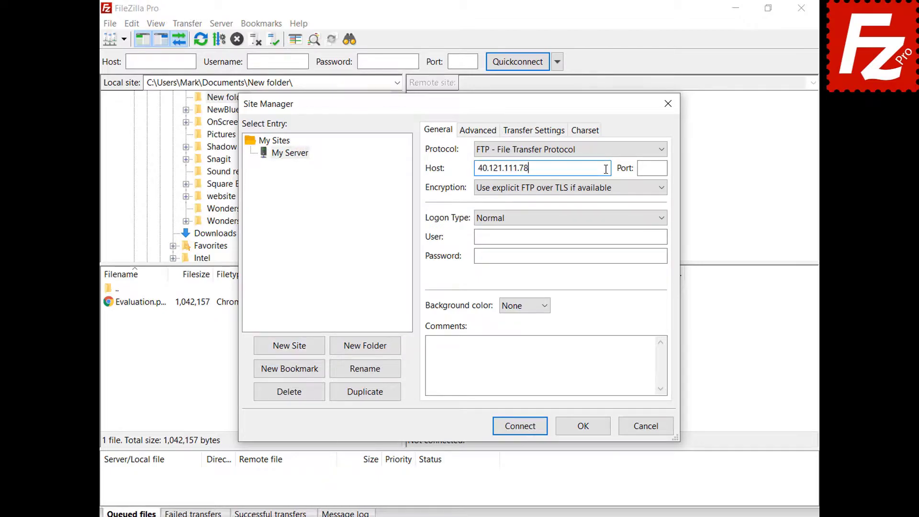
{"action": "key", "text": "Tab"}
{"action": "type", "text": "21"}
{"action": "left_click", "coordinate": [663, 236]}
{"action": "type", "text": "filezillaprotutorial"}
{"action": "left_click", "coordinate": [665, 255]}
{"action": "key", "text": "ctrl+v"}
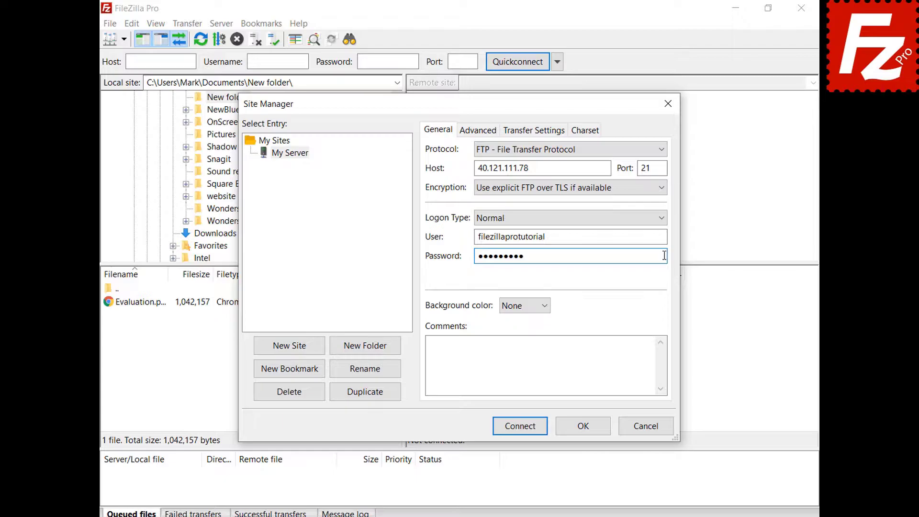
- Give the site a green background and keep server type Default (Autodetect)
{"action": "left_click", "coordinate": [545, 306]}
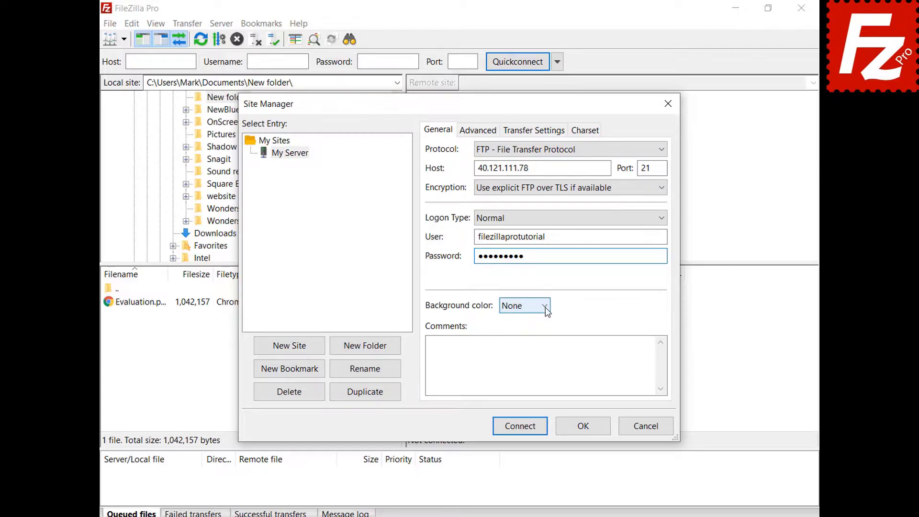
{"action": "left_click", "coordinate": [543, 346]}
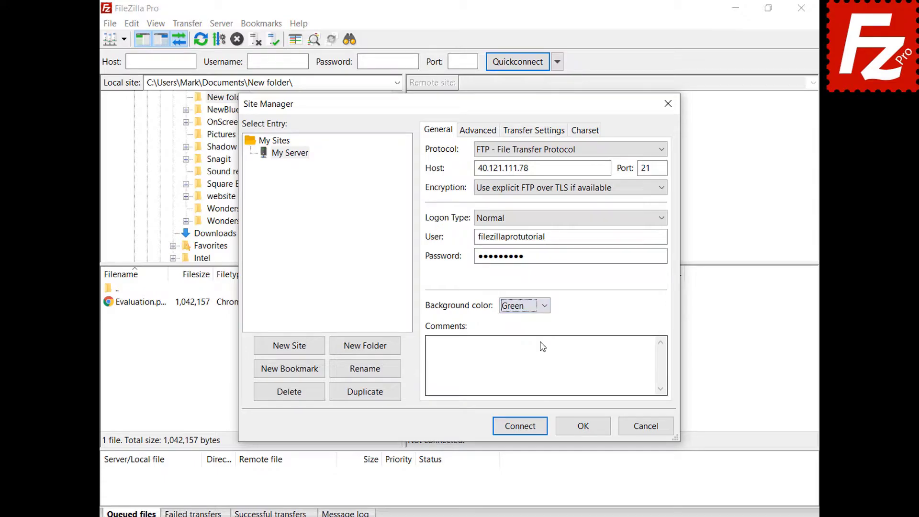
{"action": "left_click", "coordinate": [467, 130]}
{"action": "left_click", "coordinate": [618, 151]}
{"action": "left_click", "coordinate": [618, 153]}
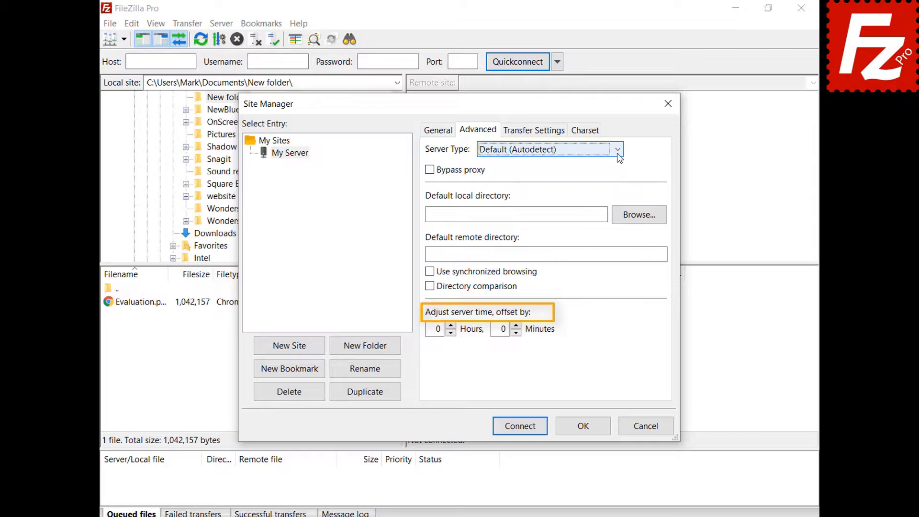
- Review My Server's Transfer Settings and Charset tabs, then save it with OK
{"action": "left_click", "coordinate": [536, 133]}
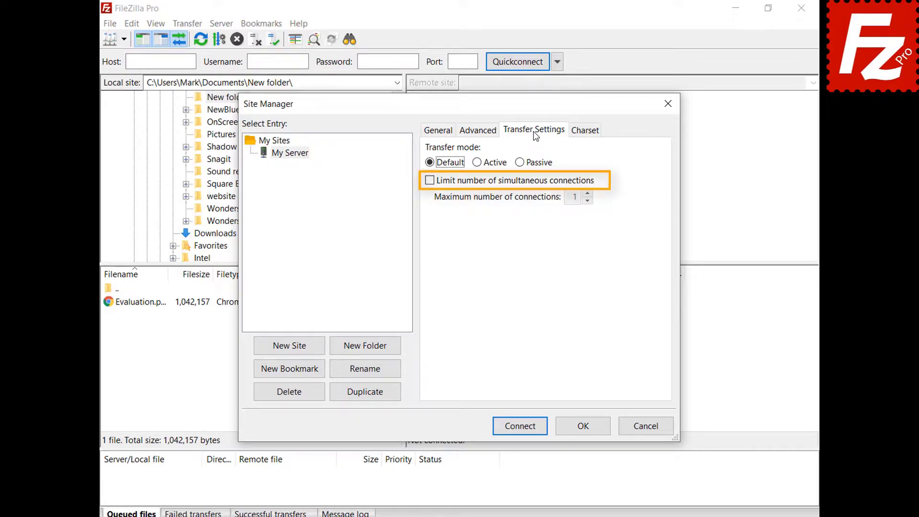
{"action": "left_click", "coordinate": [586, 131]}
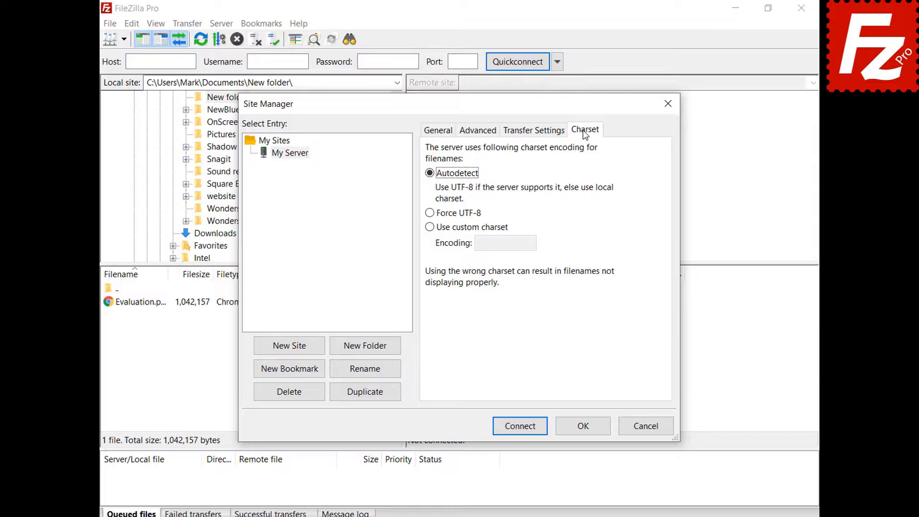
{"action": "left_click", "coordinate": [584, 427]}
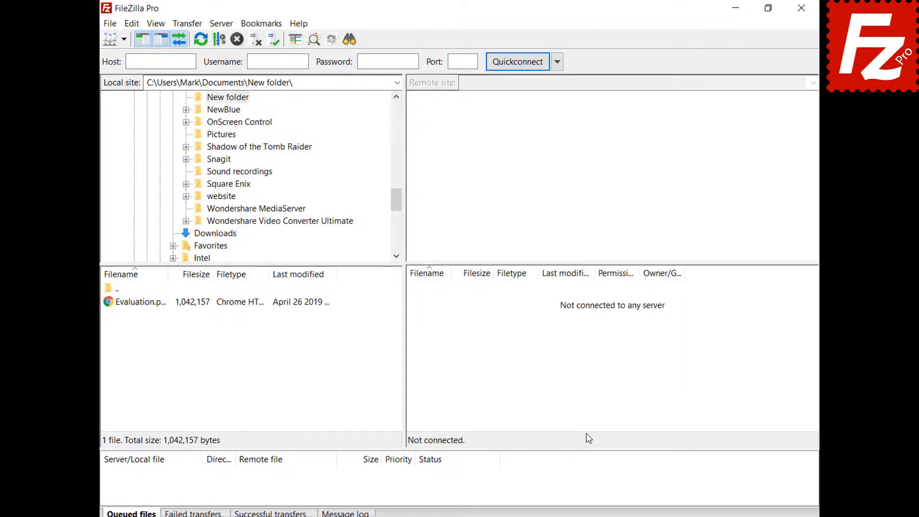
- Connect to My Server, then create a 'Sites' folder and move My Server into it
{"action": "left_click", "coordinate": [123, 39]}
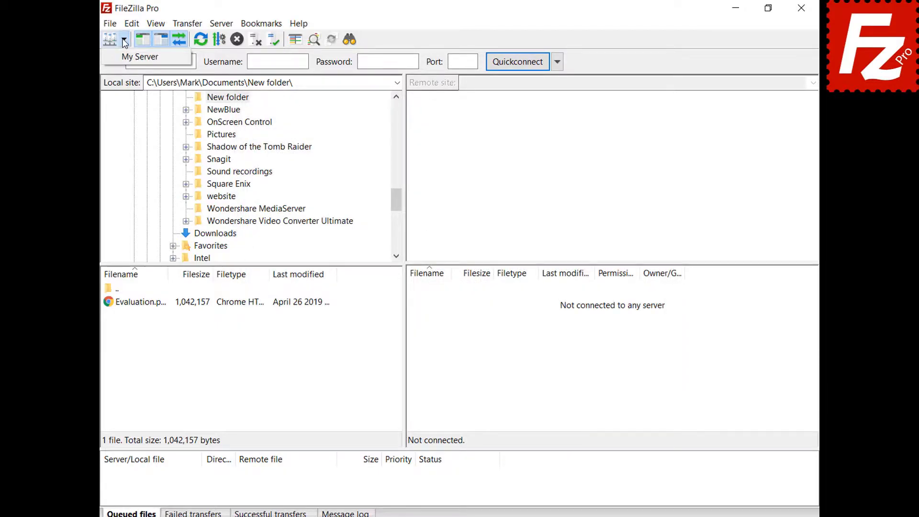
{"action": "left_click", "coordinate": [127, 57]}
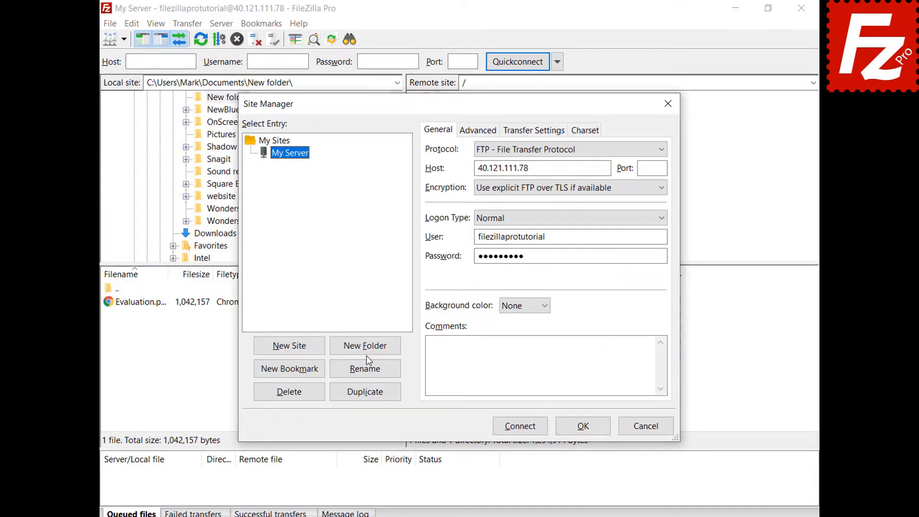
{"action": "left_click", "coordinate": [366, 353]}
{"action": "type", "text": "Sites"}
{"action": "key", "text": "Return"}
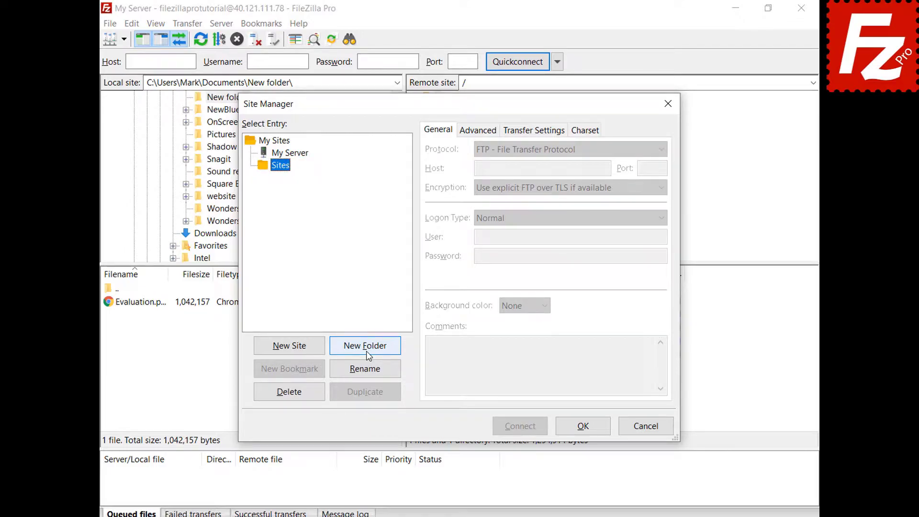
{"action": "left_click", "coordinate": [301, 154]}
{"action": "left_click_drag", "start_coordinate": [301, 154], "coordinate": [288, 170]}
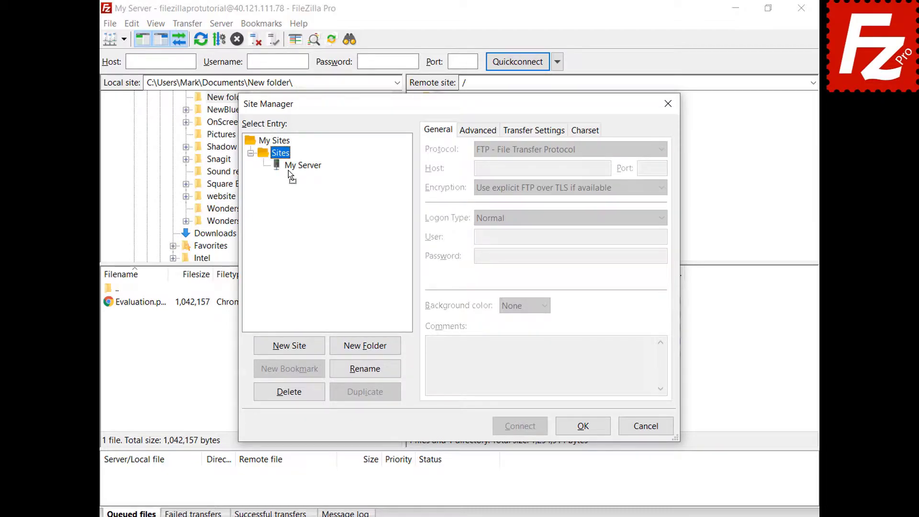
{"action": "left_click", "coordinate": [582, 427]}
- Check My Server is grouped under Sites and review its connection details in Site Manager
{"action": "left_click", "coordinate": [124, 39]}
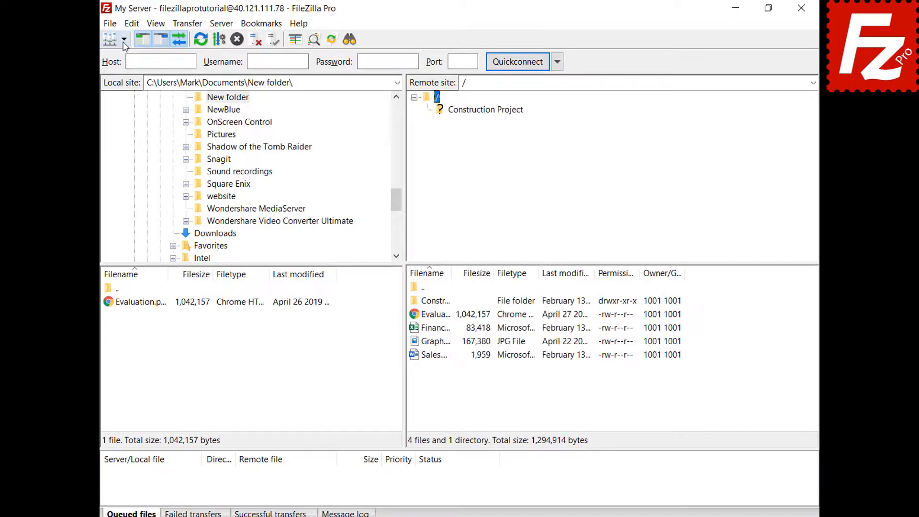
{"action": "mouse_move", "coordinate": [125, 57]}
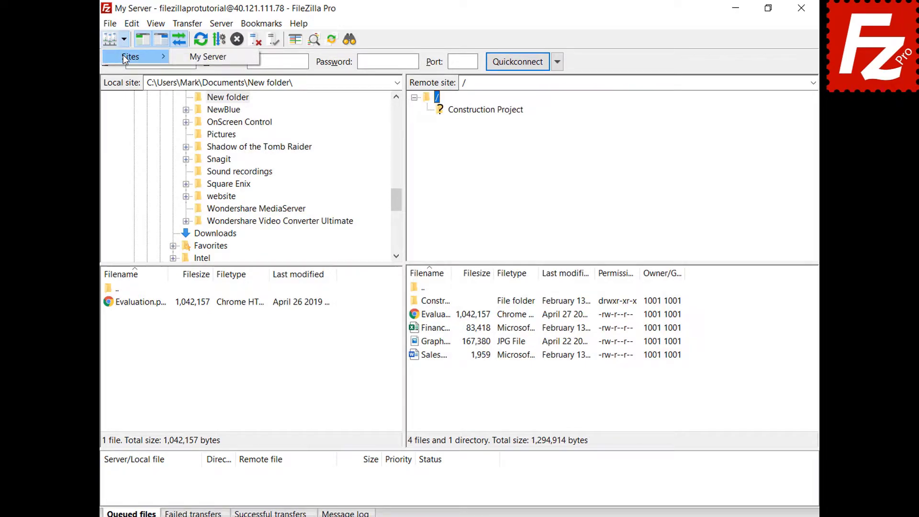
{"action": "key", "text": "Escape"}
{"action": "key", "text": "ctrl+s"}
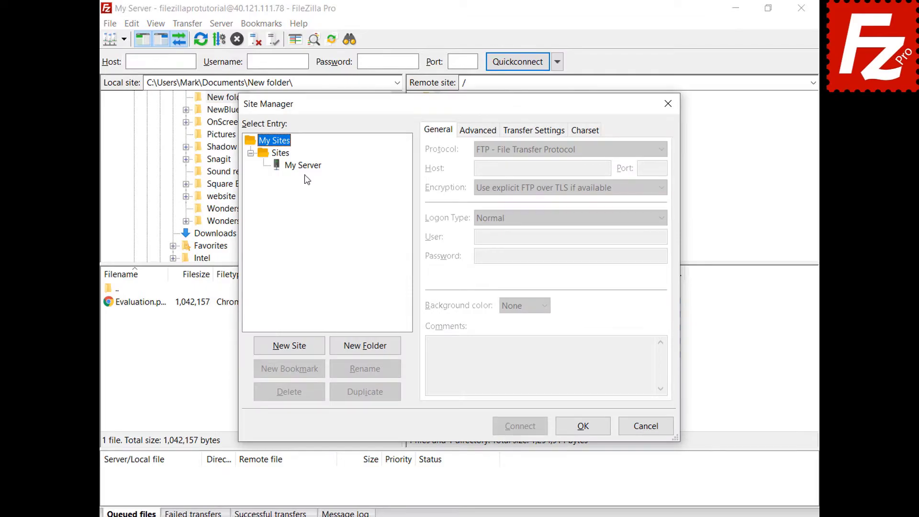
{"action": "left_click", "coordinate": [304, 166]}
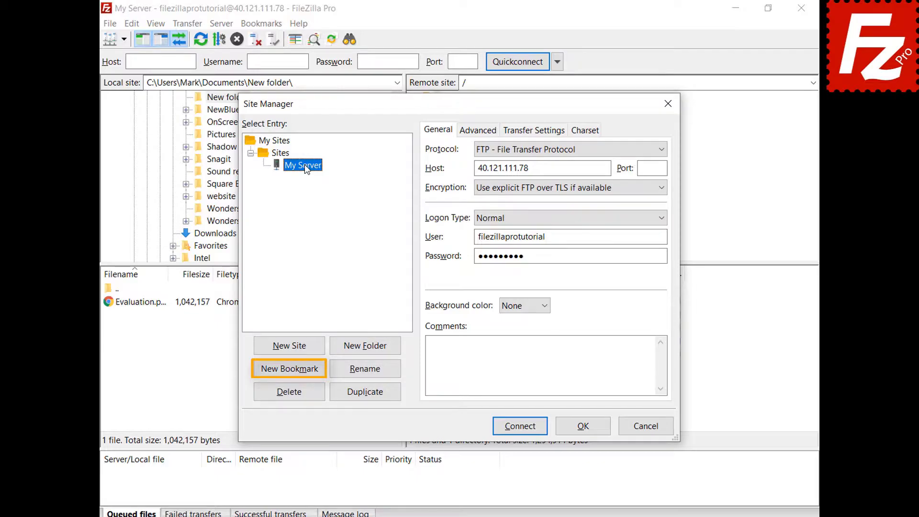
{"action": "left_click", "coordinate": [588, 429]}
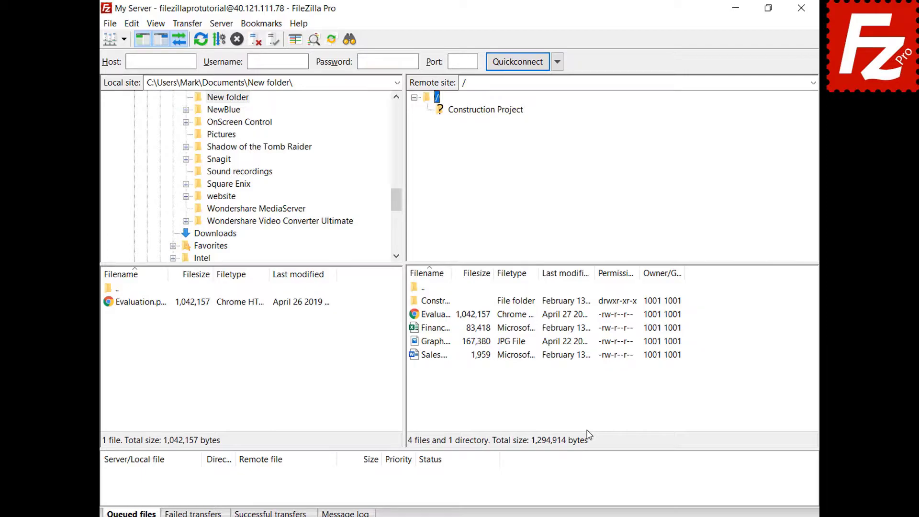
{"action": "left_click", "coordinate": [132, 23]}
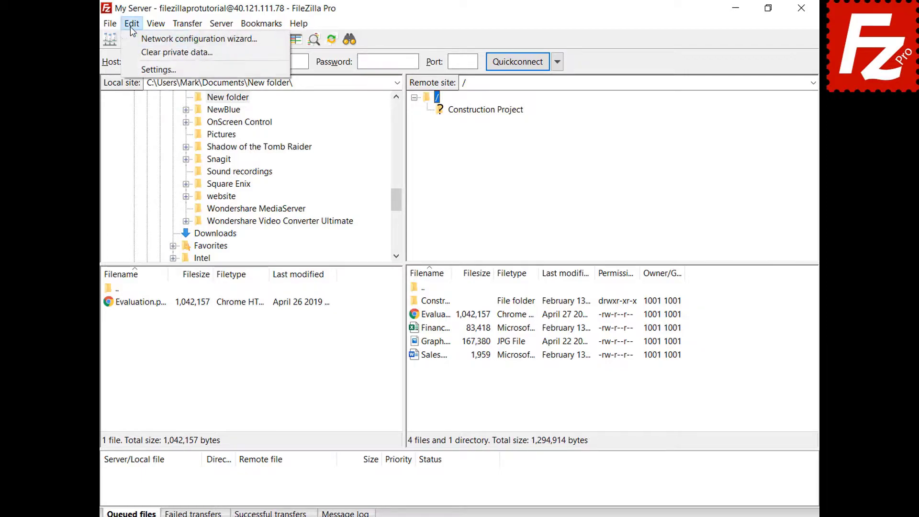
- Open Settings and select the Interface page
{"action": "left_click", "coordinate": [138, 70]}
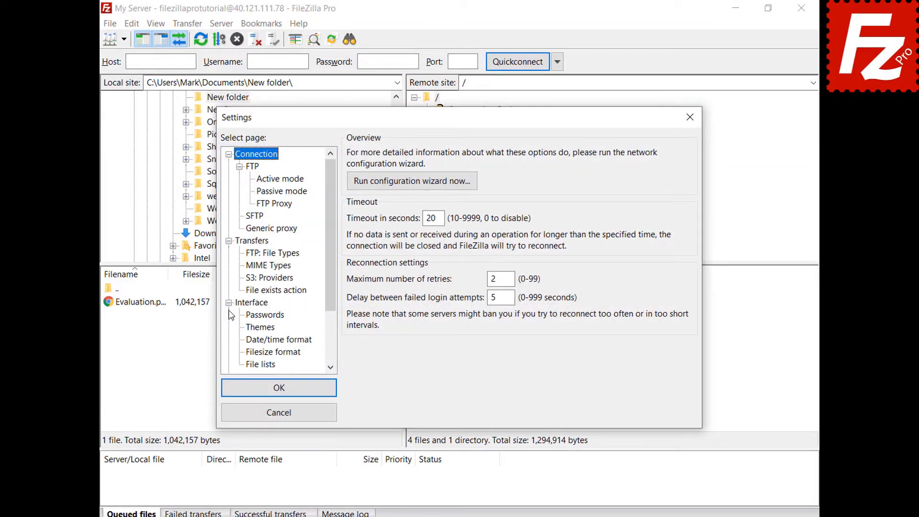
{"action": "left_click", "coordinate": [239, 305]}
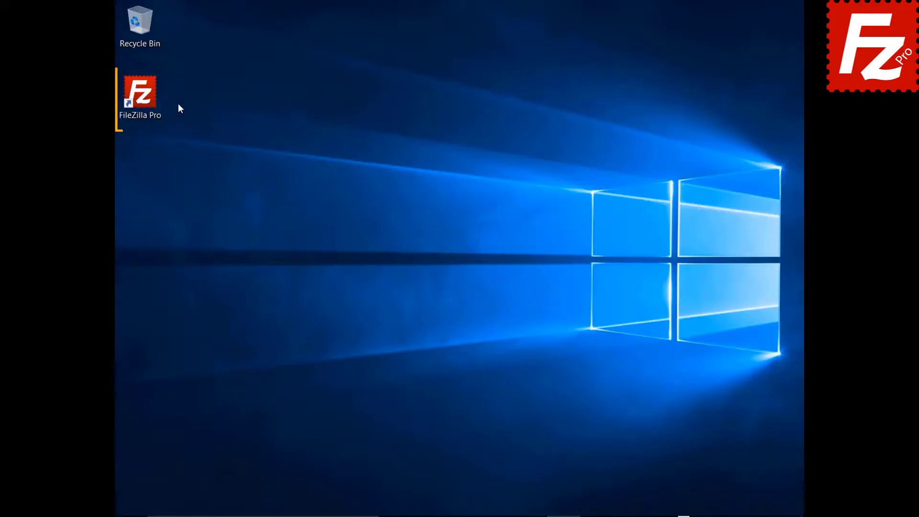
- Relaunch FileZilla Pro and view the FTP Tutorial site's details in Site Manager
{"action": "double_click", "coordinate": [146, 99]}
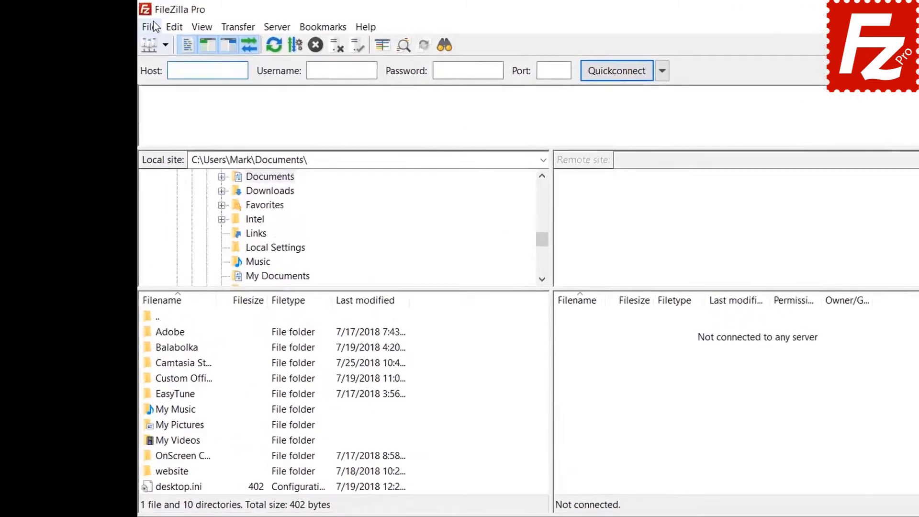
{"action": "left_click", "coordinate": [126, 22]}
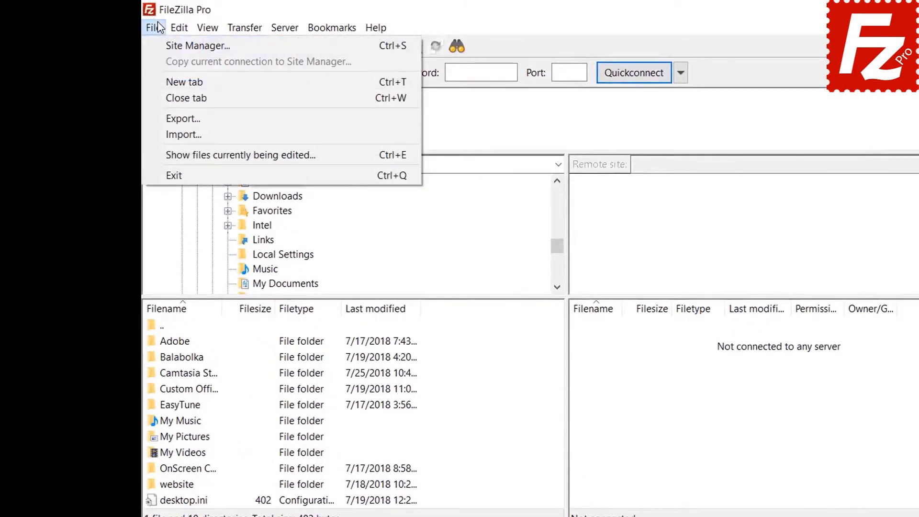
{"action": "left_click", "coordinate": [162, 45]}
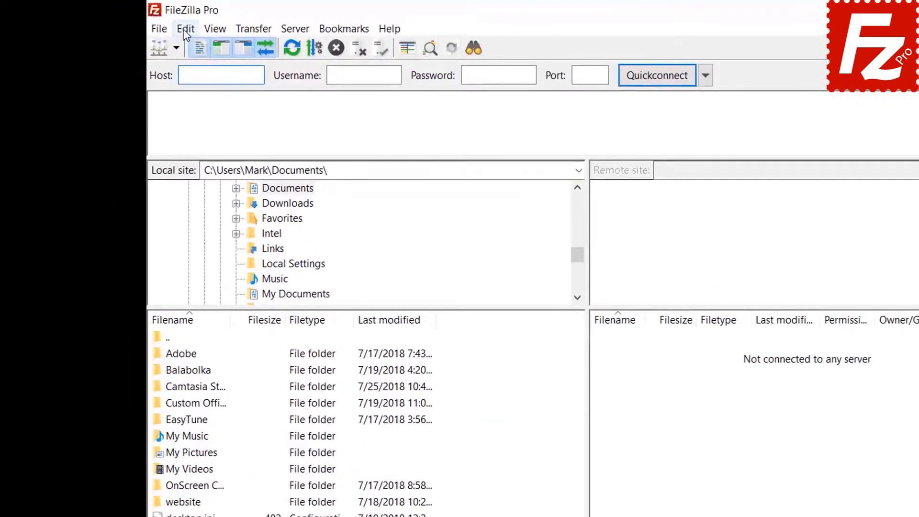
- In Passwords settings, protect saved passwords with a master password entered twice, and apply
{"action": "left_click", "coordinate": [146, 23]}
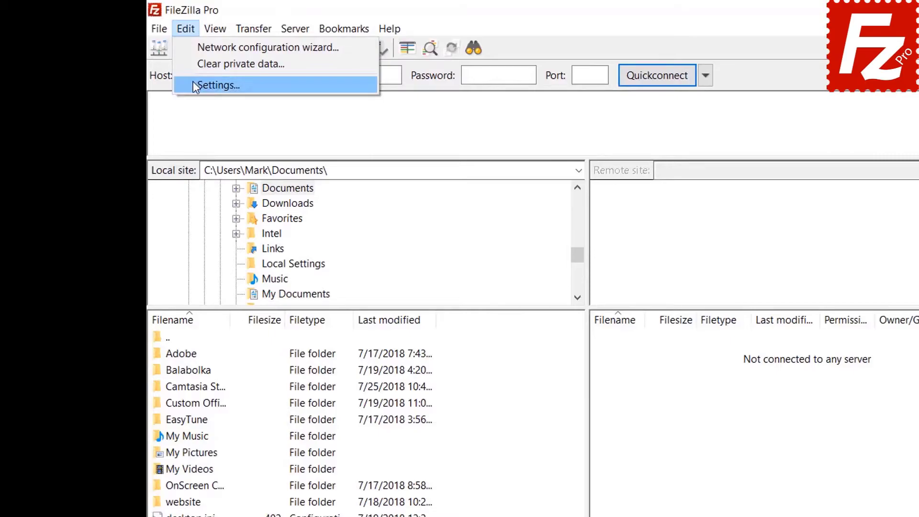
{"action": "left_click", "coordinate": [194, 83]}
{"action": "left_click", "coordinate": [354, 386]}
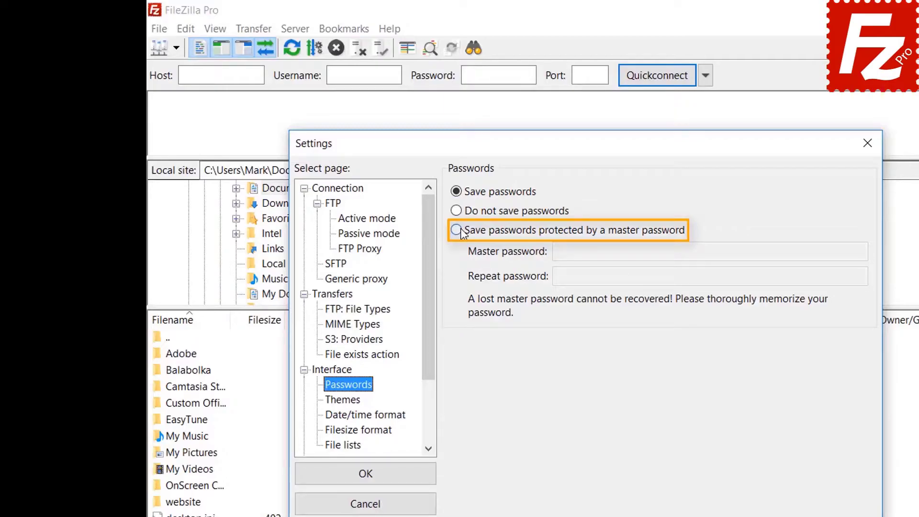
{"action": "left_click", "coordinate": [460, 232]}
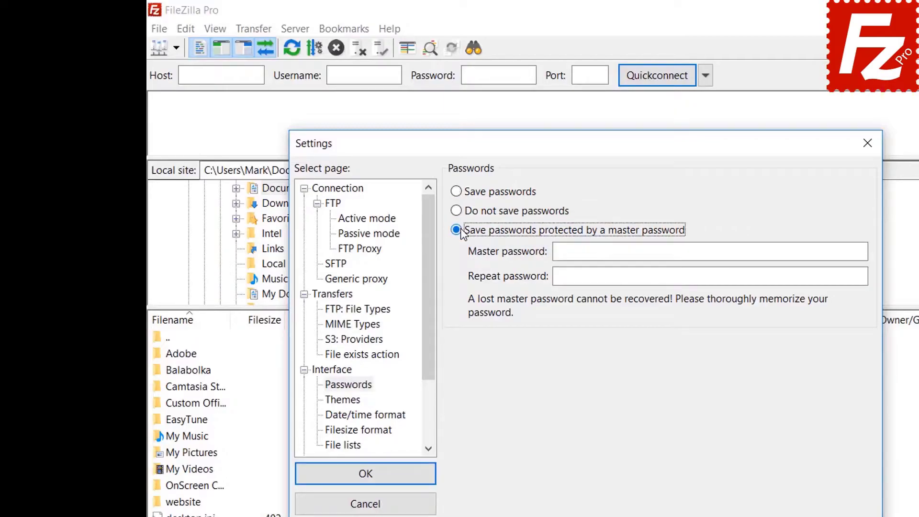
{"action": "left_click", "coordinate": [750, 251]}
{"action": "type", "text": "•••"}
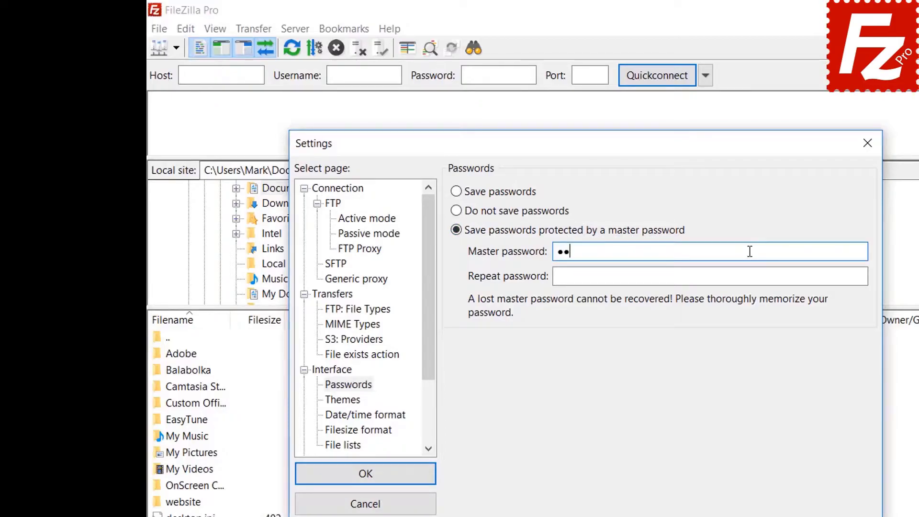
{"action": "type", "text": "•••••••"}
{"action": "left_click", "coordinate": [729, 276]}
{"action": "type", "text": "••••"}
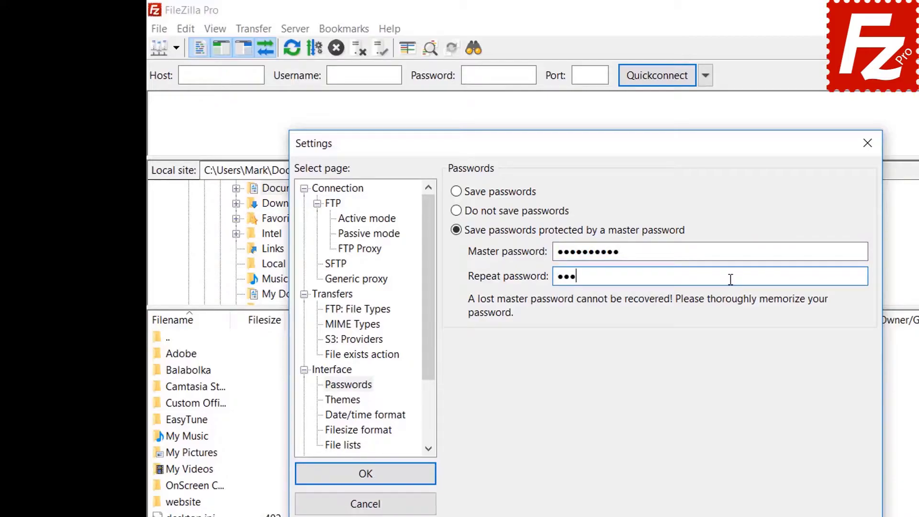
{"action": "type", "text": "••••••"}
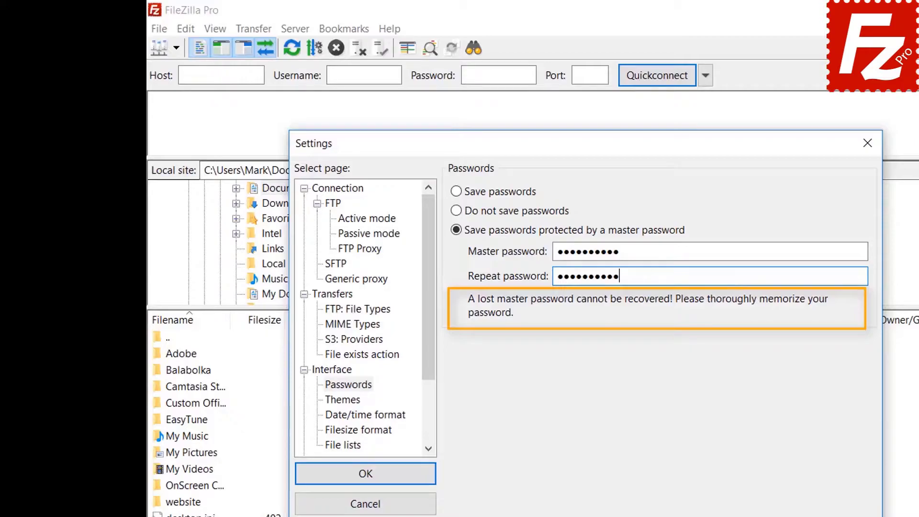
{"action": "left_click", "coordinate": [367, 476]}
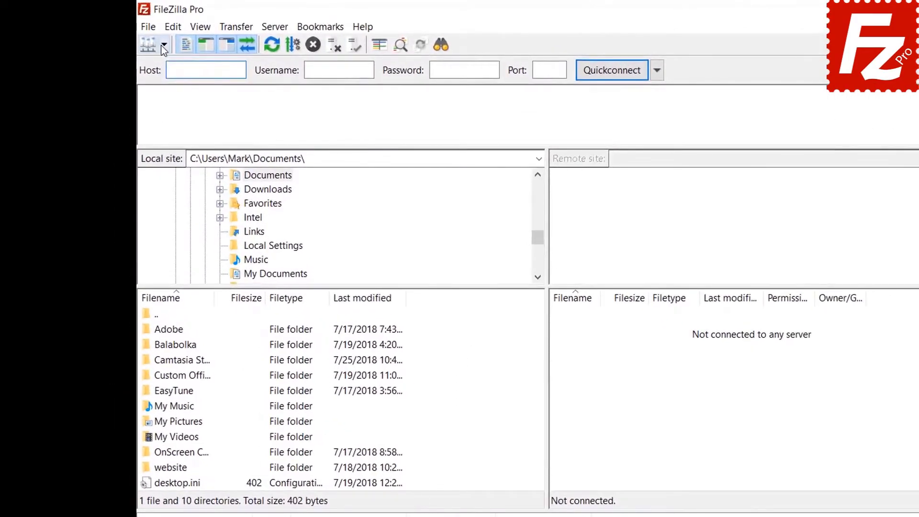
- Connect to the saved FTP Tutorial site, unlocking it with the master password
{"action": "left_click", "coordinate": [164, 45]}
{"action": "left_click", "coordinate": [163, 64]}
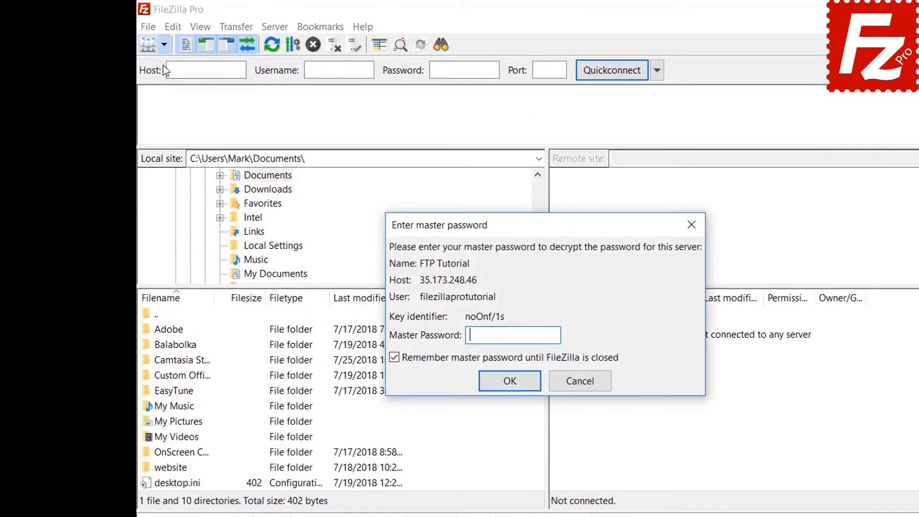
{"action": "type", "text": "••••••••••"}
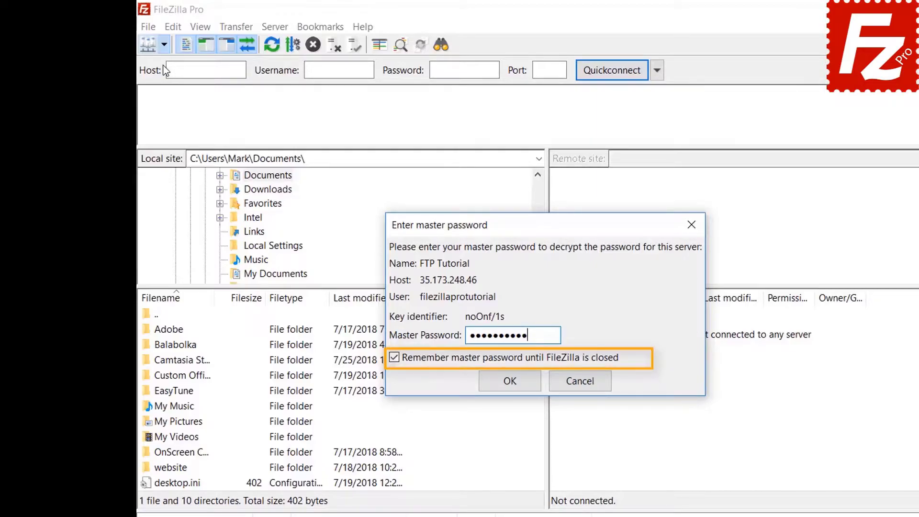
{"action": "left_click", "coordinate": [508, 383]}
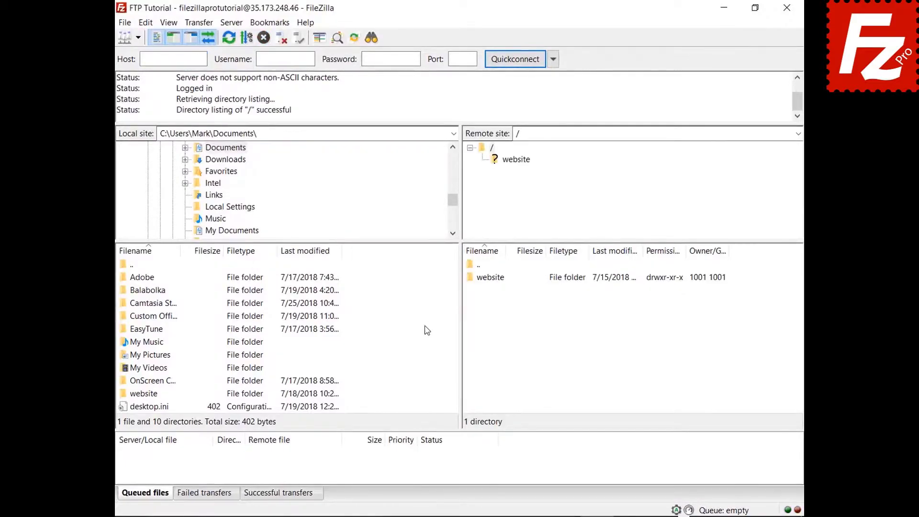
{"action": "left_click", "coordinate": [427, 330]}
{"action": "left_click", "coordinate": [145, 24]}
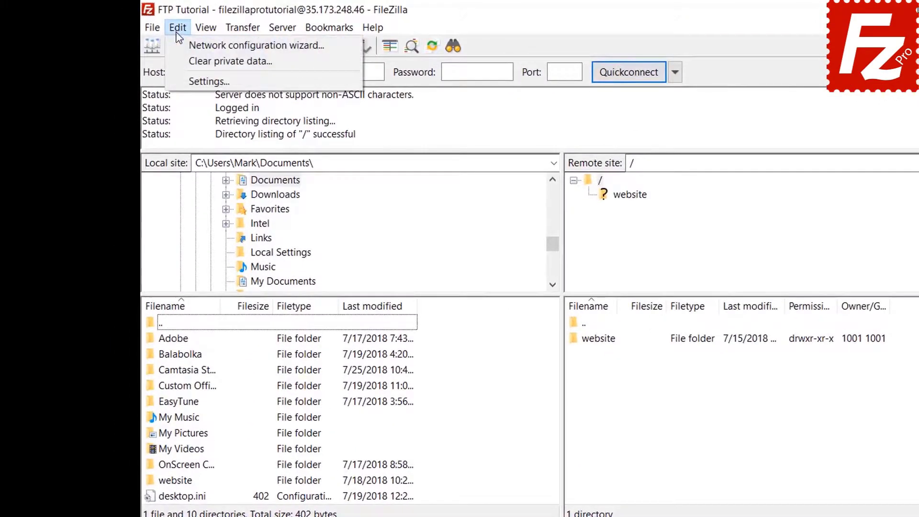
{"action": "left_click", "coordinate": [182, 80]}
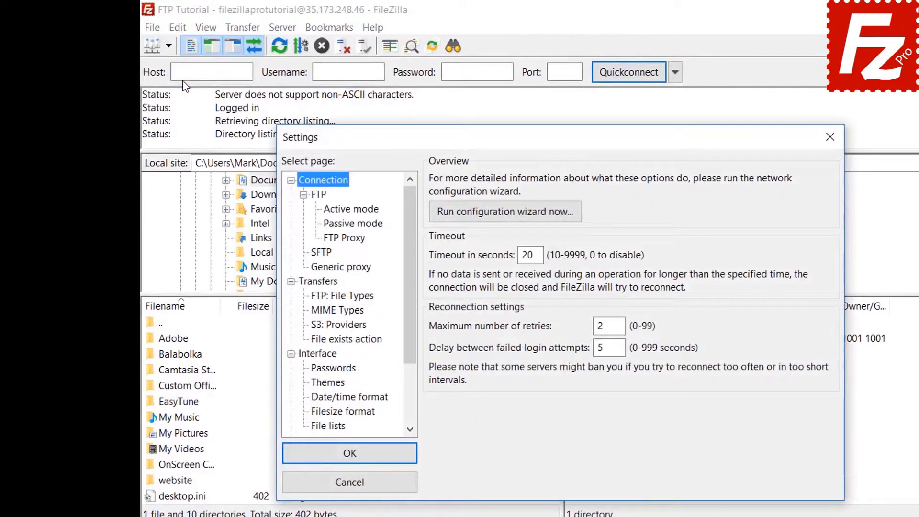
{"action": "left_click", "coordinate": [334, 368]}
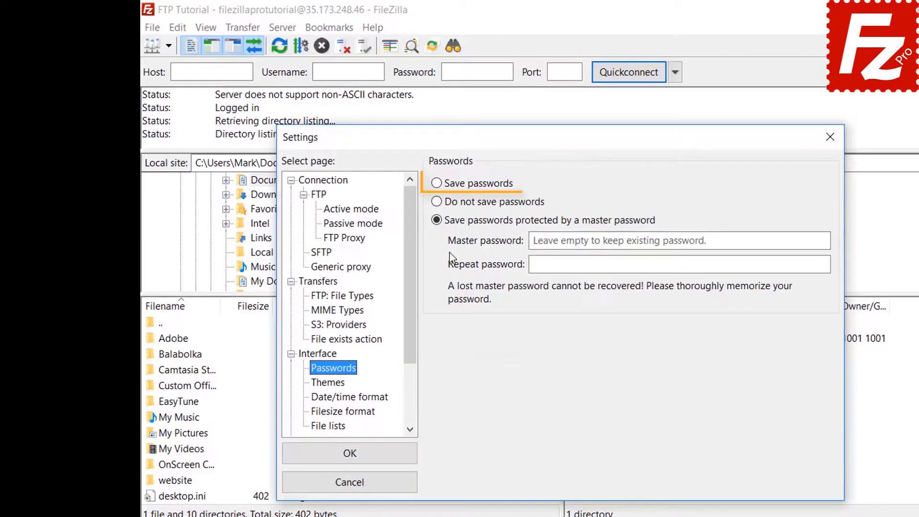
{"action": "left_click", "coordinate": [438, 185]}
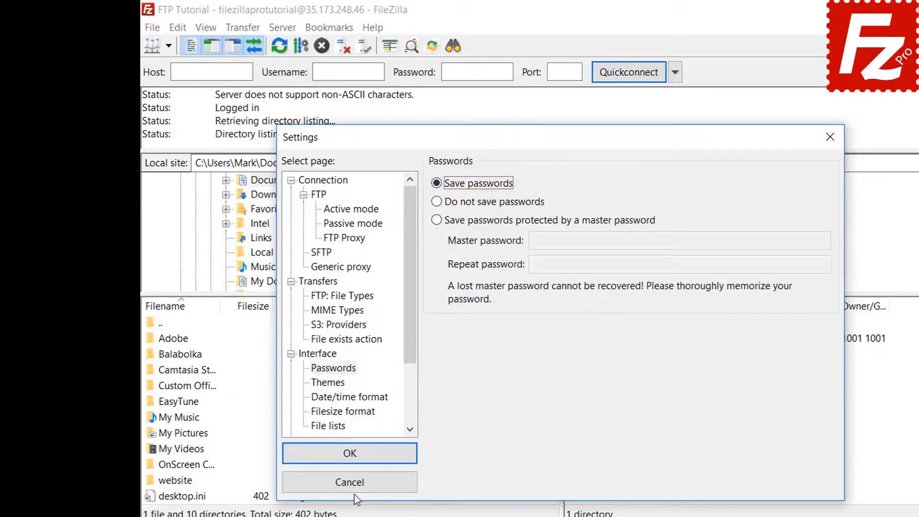
{"action": "left_click", "coordinate": [361, 461]}
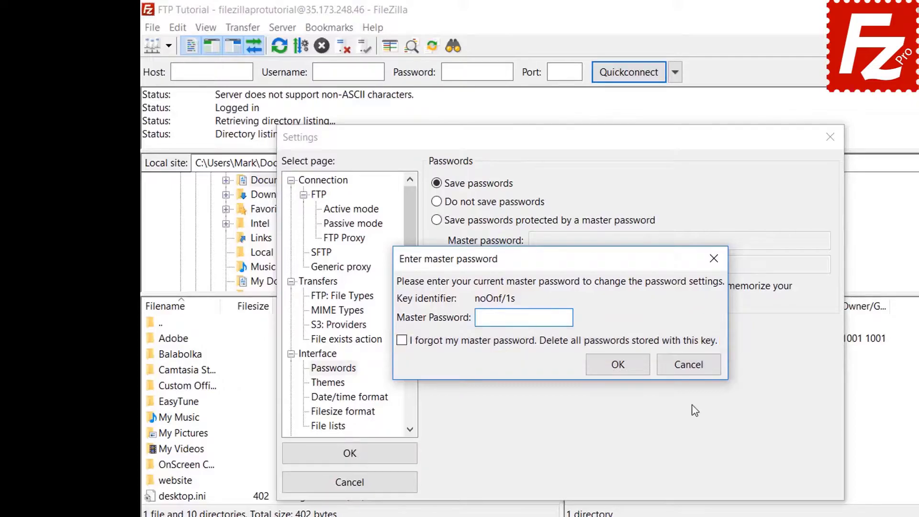
{"action": "left_click", "coordinate": [686, 365]}
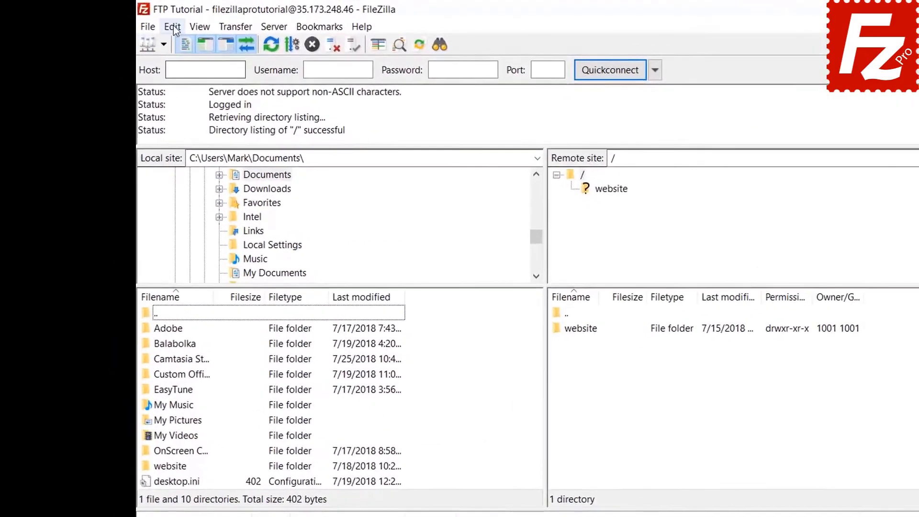
- Clear the Quickconnect history and reconnect information through Edit > Clear private data
{"action": "left_click", "coordinate": [157, 24]}
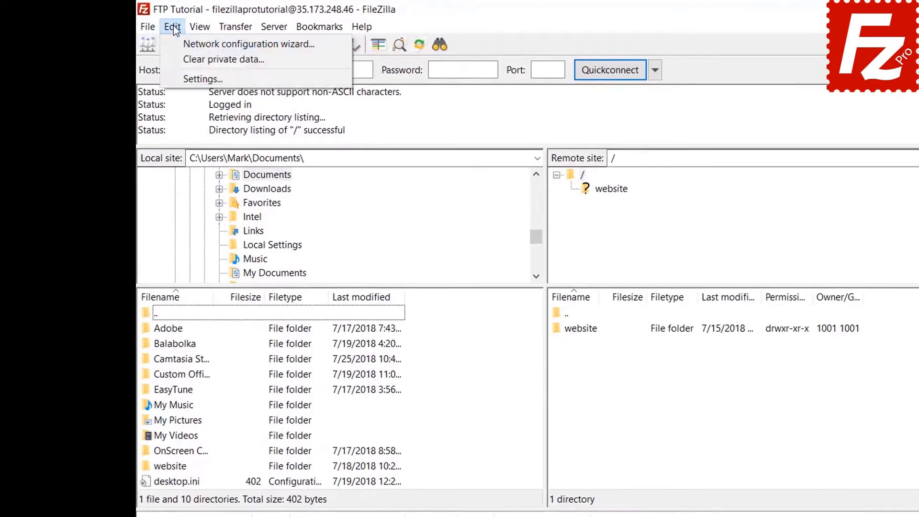
{"action": "left_click", "coordinate": [178, 59]}
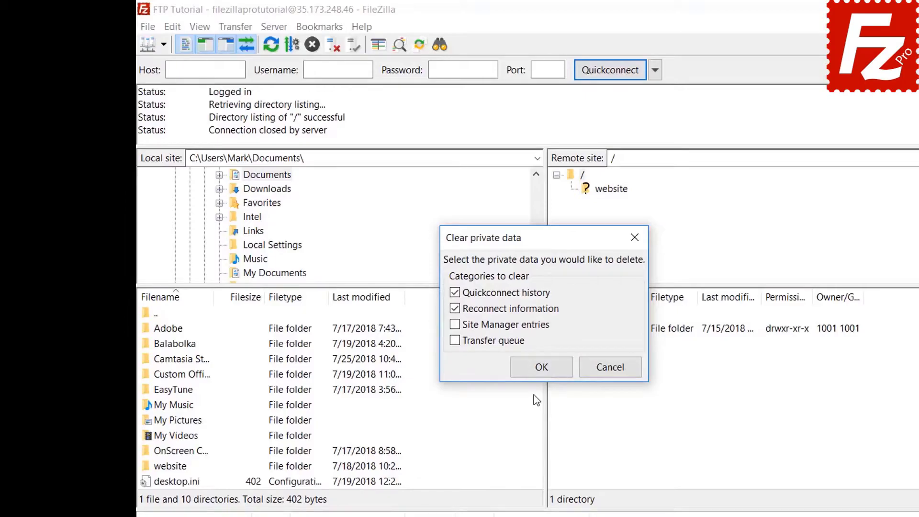
{"action": "left_click", "coordinate": [542, 368]}
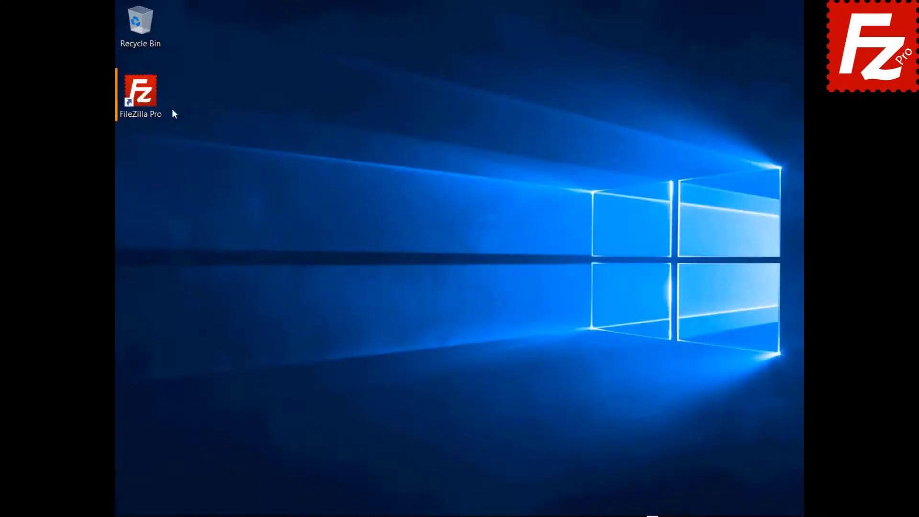
- Relaunch FileZilla Pro, connect to the saved FTP Tutorial site, and bring up remote File search
{"action": "double_click", "coordinate": [145, 101]}
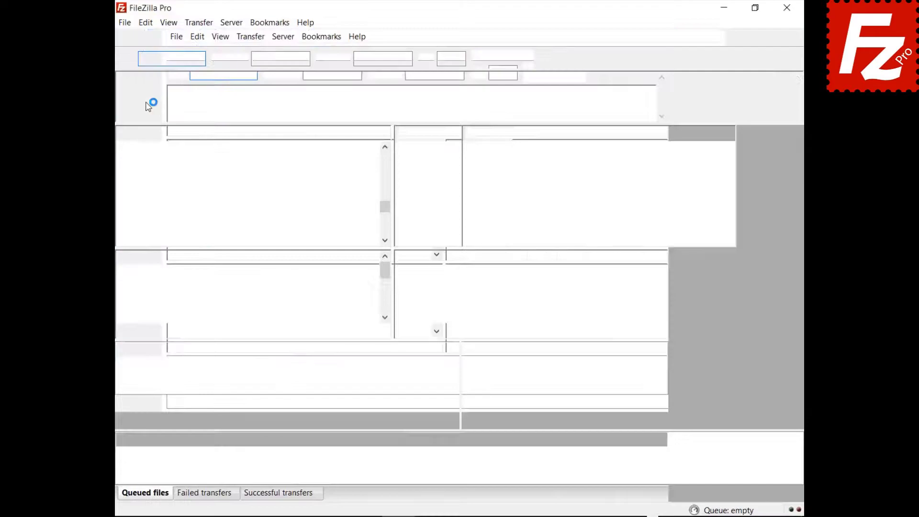
{"action": "left_click", "coordinate": [138, 37]}
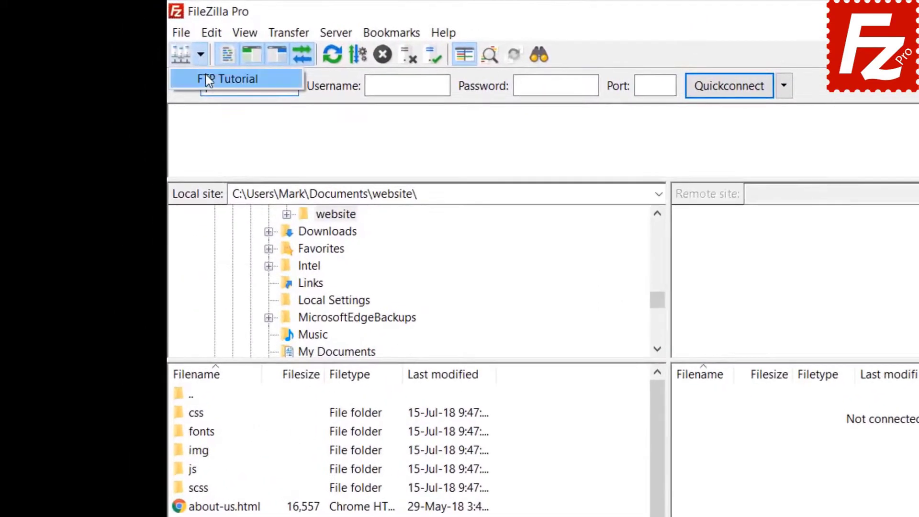
{"action": "left_click", "coordinate": [207, 79]}
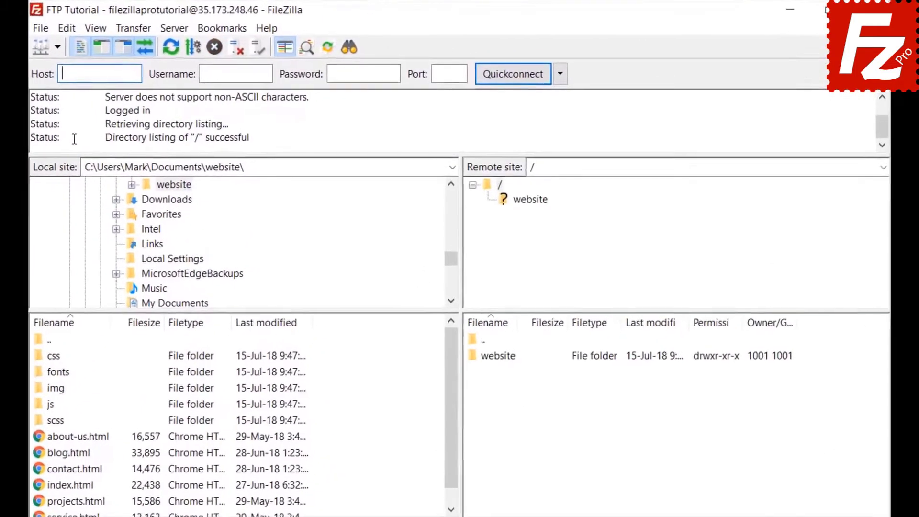
{"action": "left_click", "coordinate": [347, 48]}
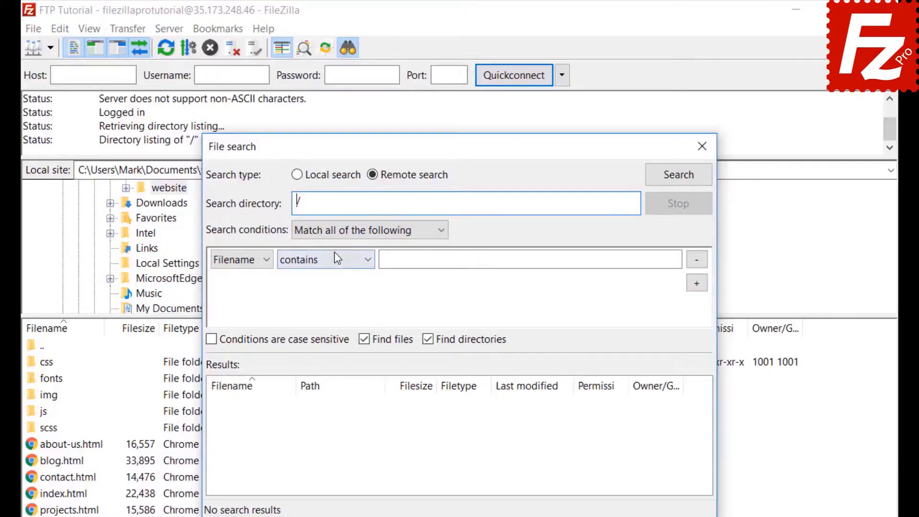
- Set the first search condition to Filename contains '.jpg', matching all conditions
{"action": "left_click", "coordinate": [337, 231]}
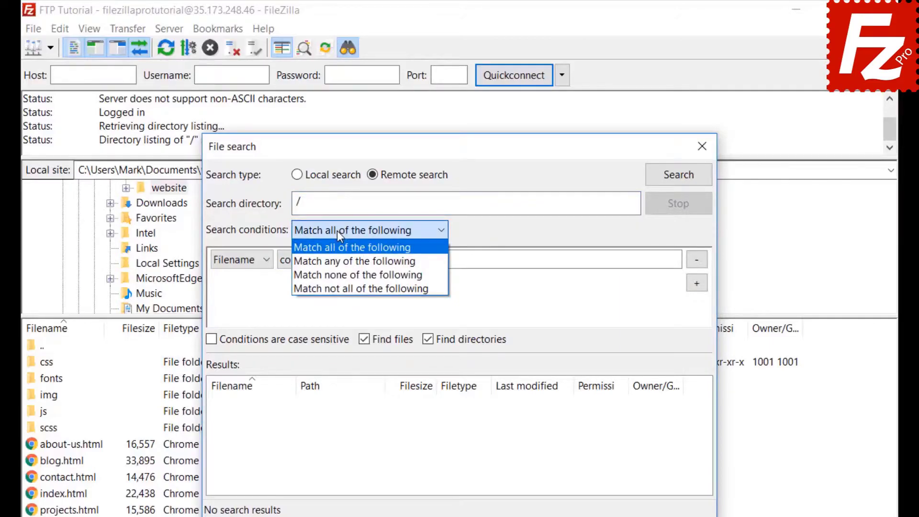
{"action": "left_click", "coordinate": [337, 231]}
{"action": "left_click", "coordinate": [236, 264]}
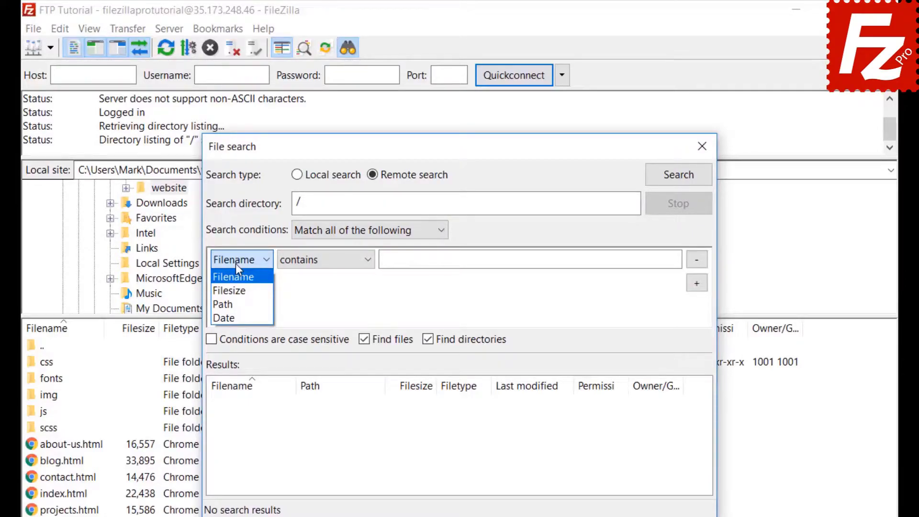
{"action": "left_click", "coordinate": [236, 264]}
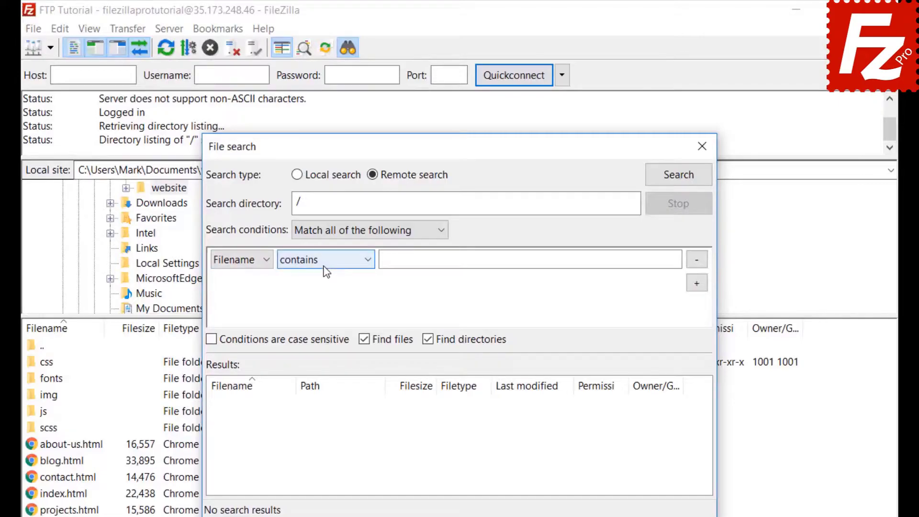
{"action": "left_click", "coordinate": [325, 271]}
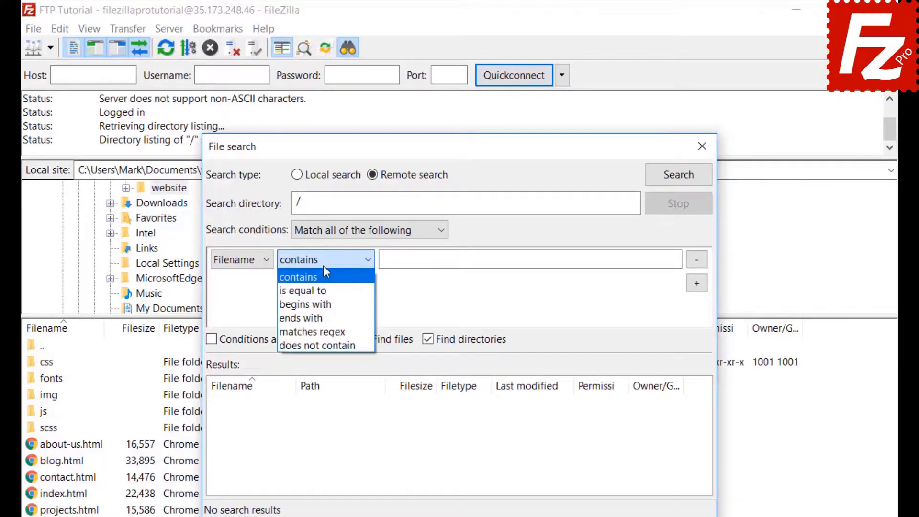
{"action": "left_click", "coordinate": [325, 273]}
{"action": "left_click", "coordinate": [255, 263]}
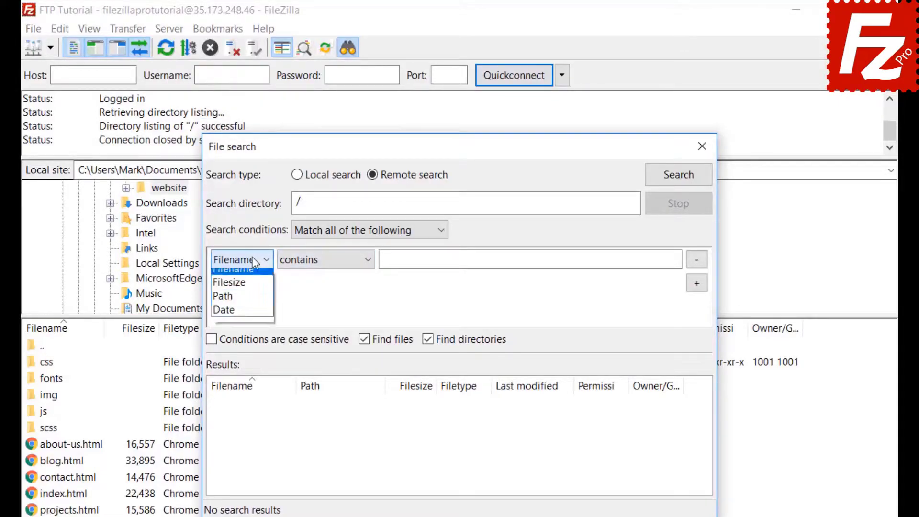
{"action": "left_click", "coordinate": [255, 284]}
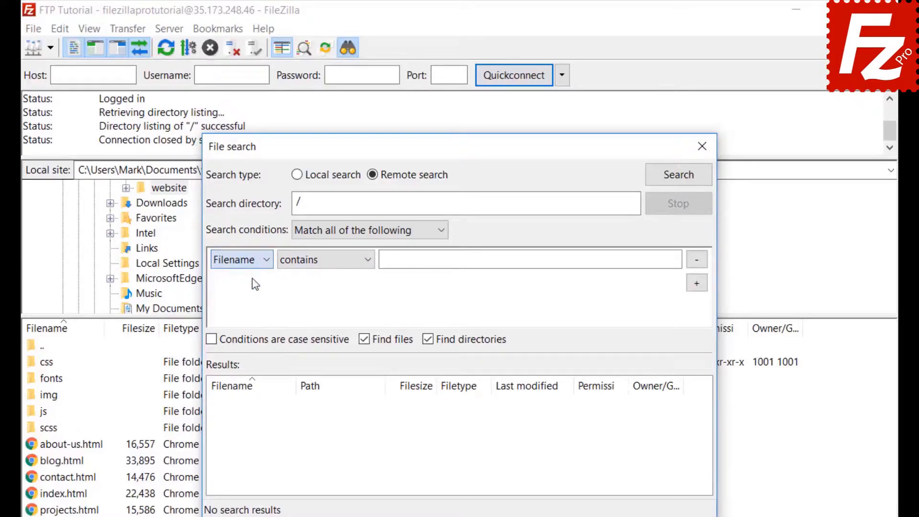
{"action": "left_click", "coordinate": [322, 261]}
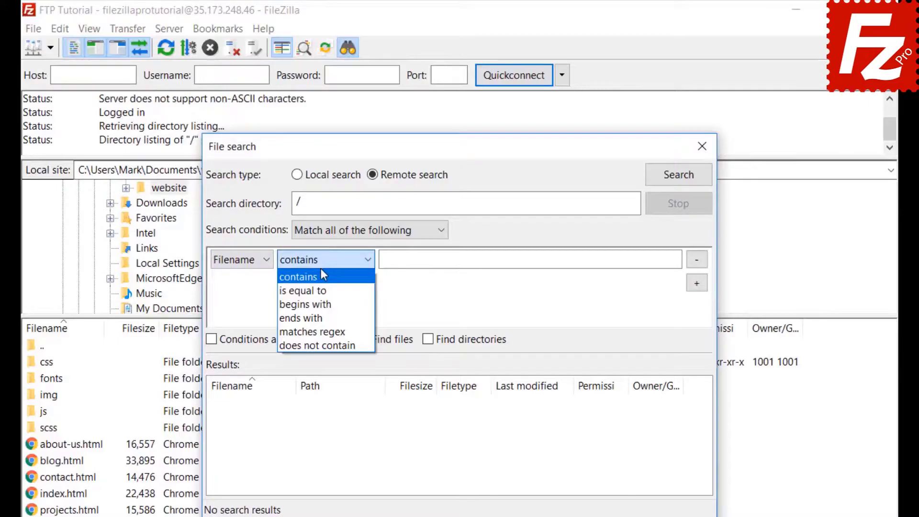
{"action": "left_click", "coordinate": [320, 276]}
{"action": "left_click", "coordinate": [420, 261]}
{"action": "type", "text": ".jpg"}
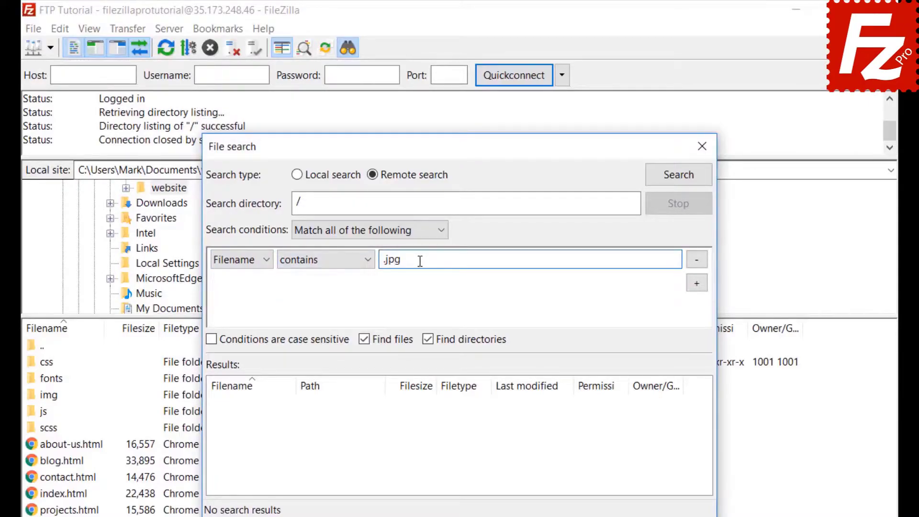
- Add a second condition: Filesize greater than 500000
{"action": "left_click", "coordinate": [699, 284]}
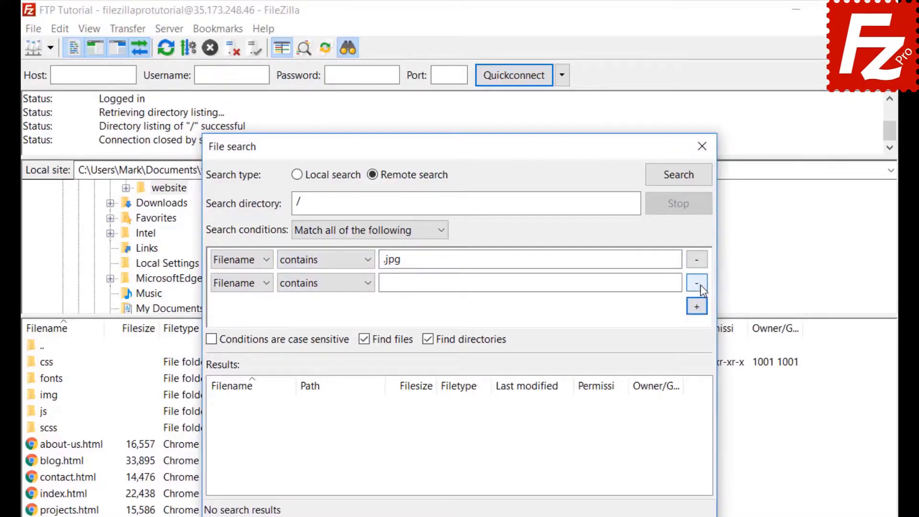
{"action": "left_click", "coordinate": [240, 283]}
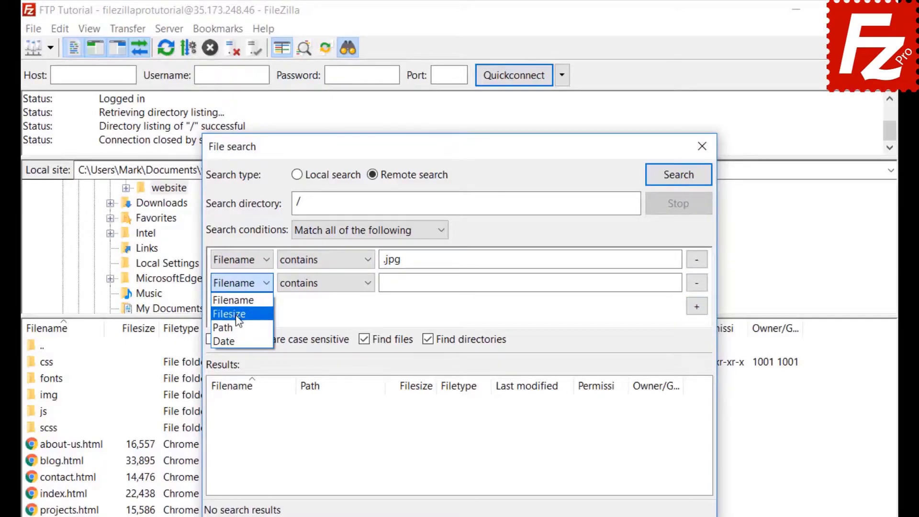
{"action": "left_click", "coordinate": [236, 316]}
{"action": "left_click", "coordinate": [308, 282]}
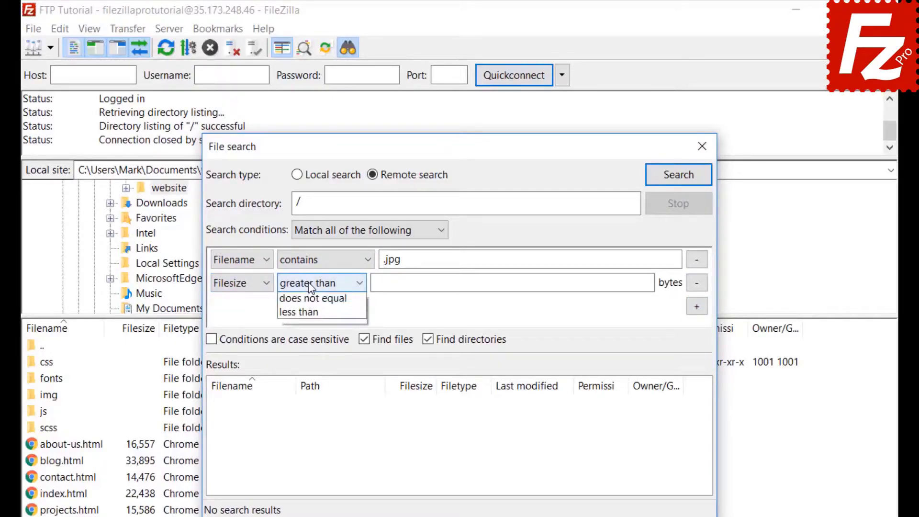
{"action": "left_click", "coordinate": [308, 282]}
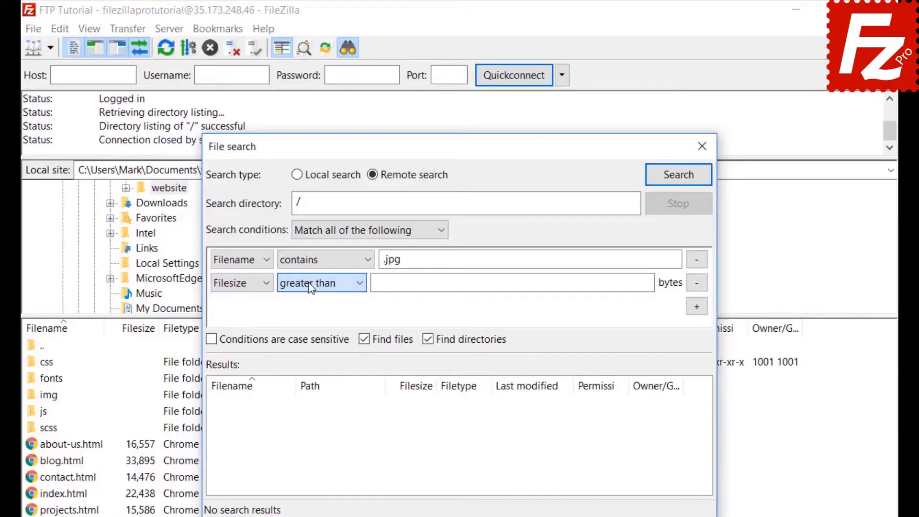
{"action": "left_click", "coordinate": [381, 282]}
{"action": "type", "text": "500000"}
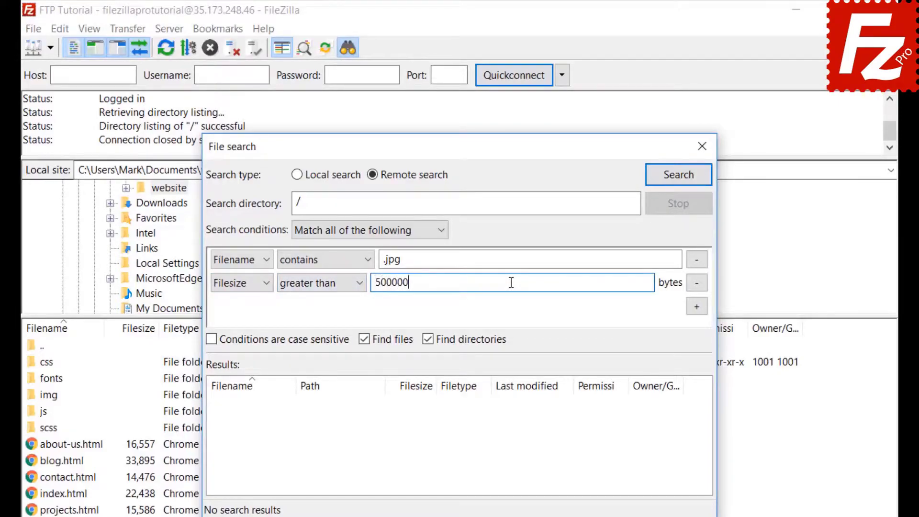
- Exclude directories, run the remote search, and bring up actions for the feature-bg.jpg result
{"action": "left_click", "coordinate": [428, 340]}
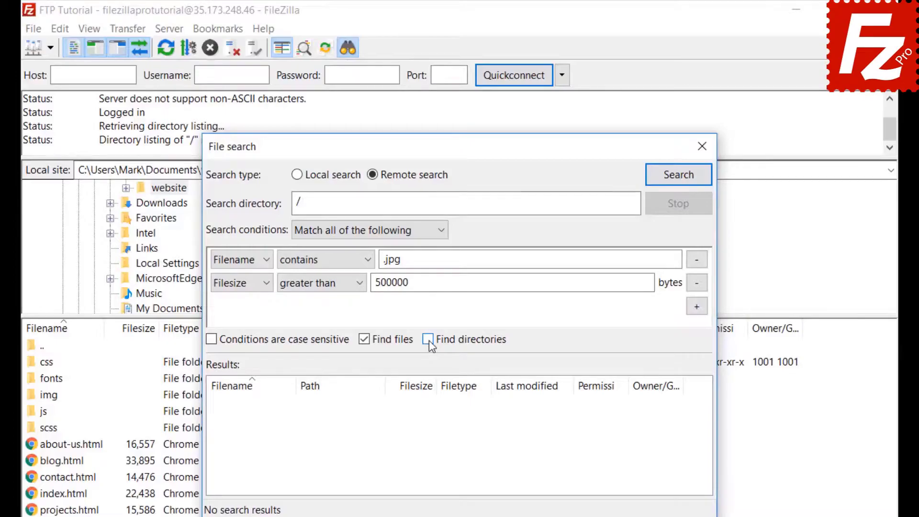
{"action": "left_click_drag", "start_coordinate": [431, 145], "coordinate": [603, 142]}
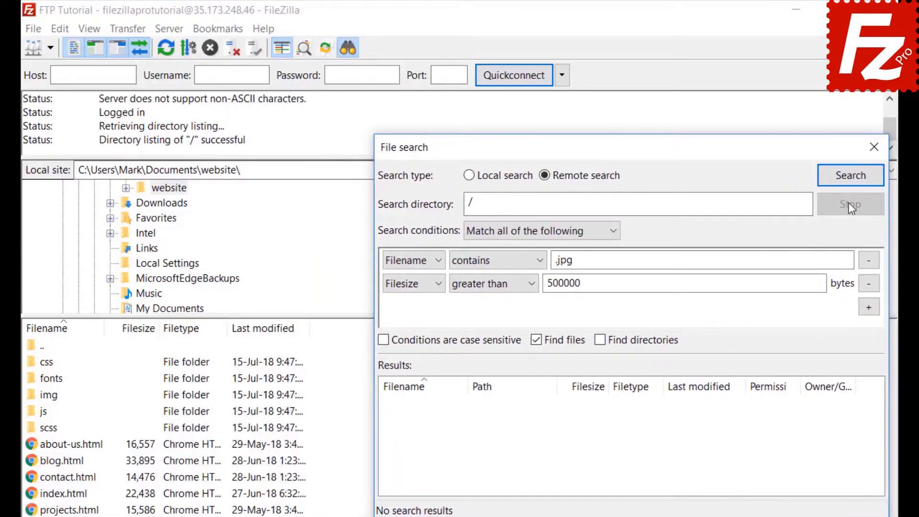
{"action": "left_click", "coordinate": [851, 176]}
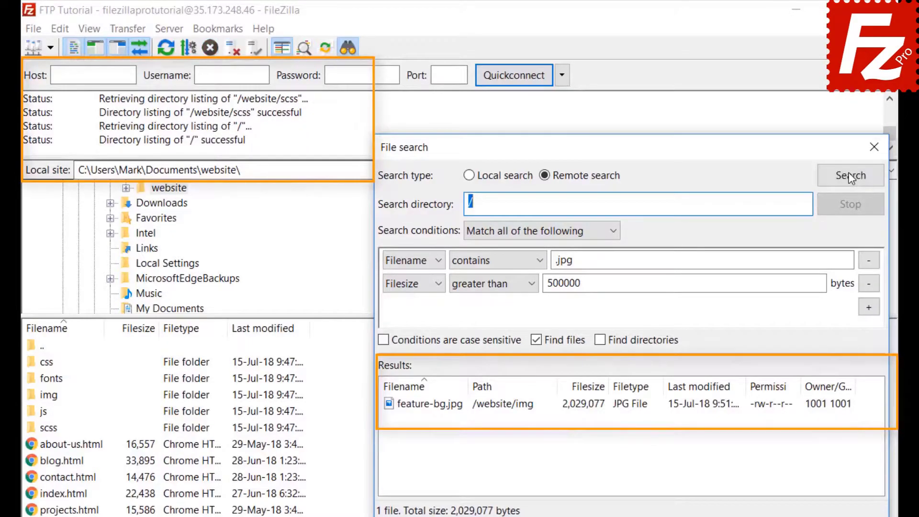
{"action": "right_click", "coordinate": [460, 412]}
- Add feature-bg.jpg to the transfer queue only, then close the File search window
{"action": "left_click", "coordinate": [469, 419]}
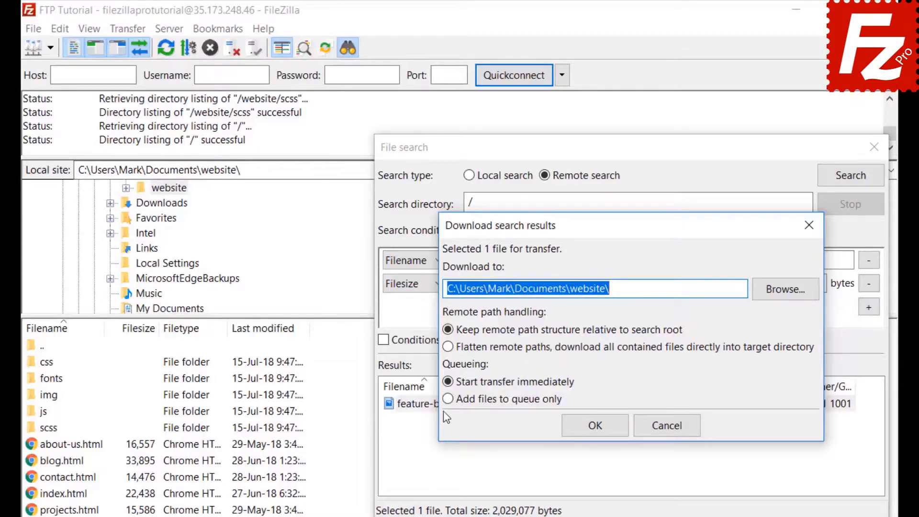
{"action": "left_click", "coordinate": [446, 399]}
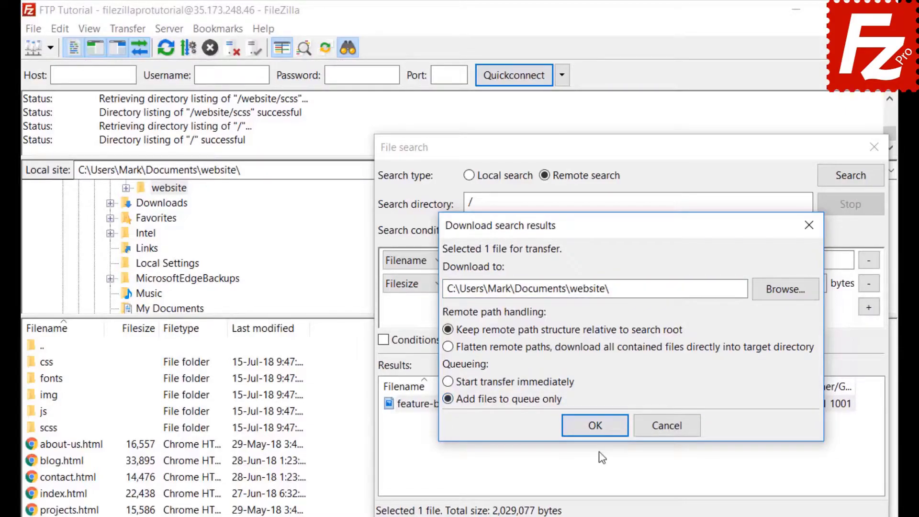
{"action": "left_click", "coordinate": [599, 429]}
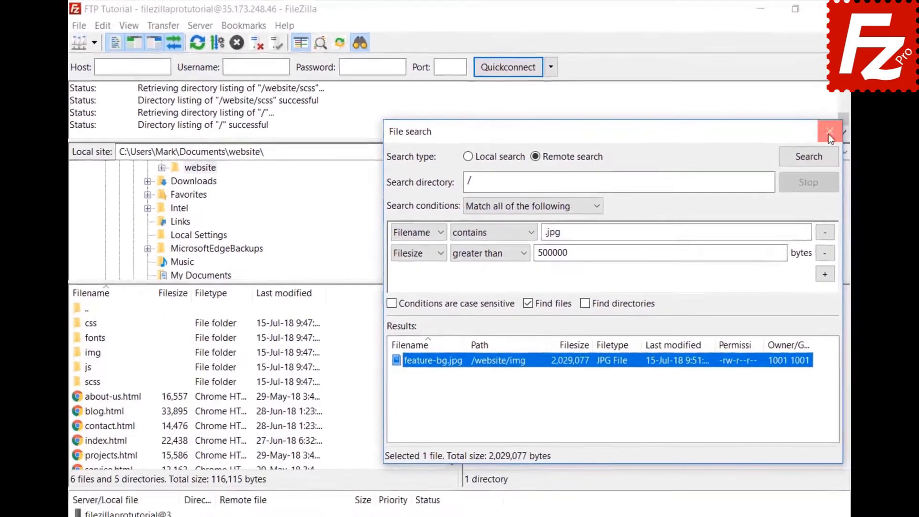
{"action": "left_click", "coordinate": [874, 149]}
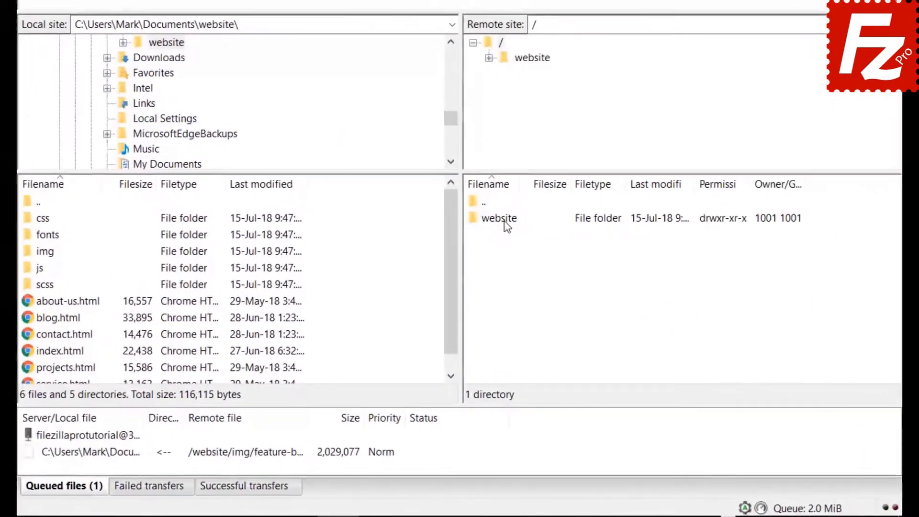
- Browse the remote pane into /website/css, select bootstrap.css, and open the Quick Search filter
{"action": "double_click", "coordinate": [493, 285]}
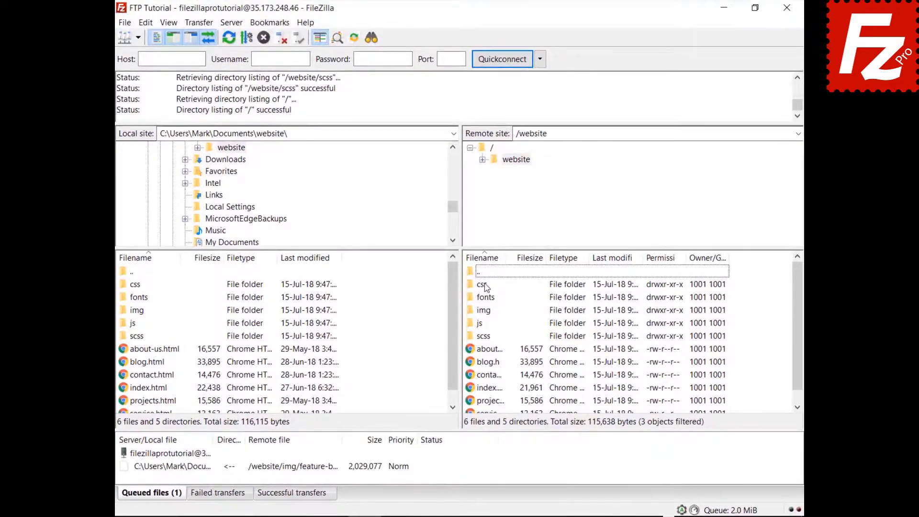
{"action": "double_click", "coordinate": [487, 285]}
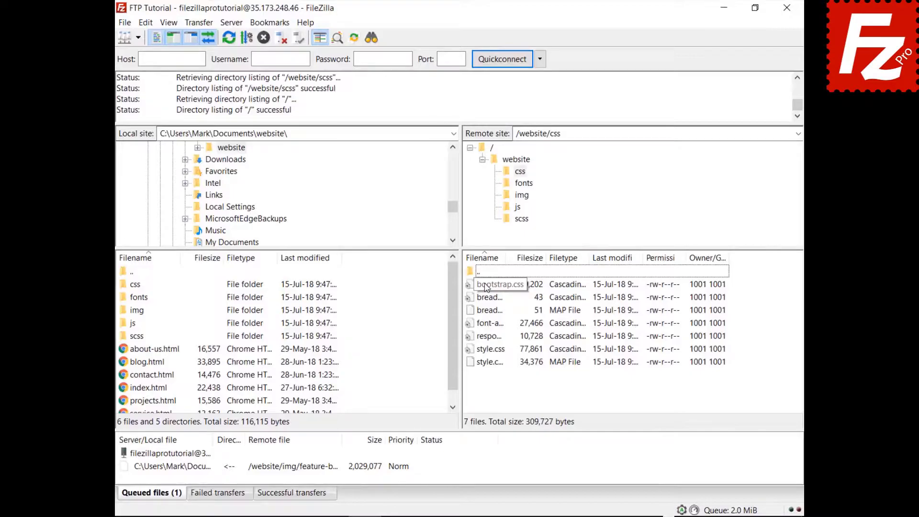
{"action": "left_click", "coordinate": [486, 287]}
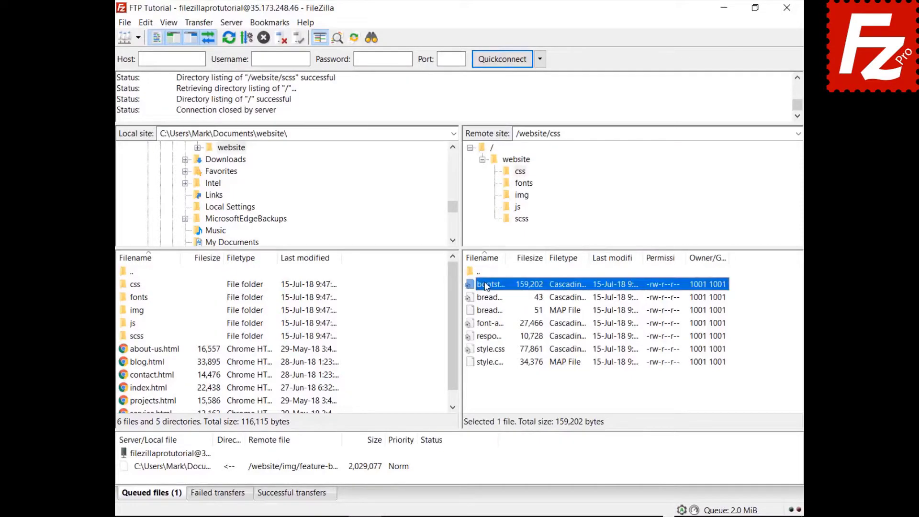
{"action": "key", "text": "Down"}
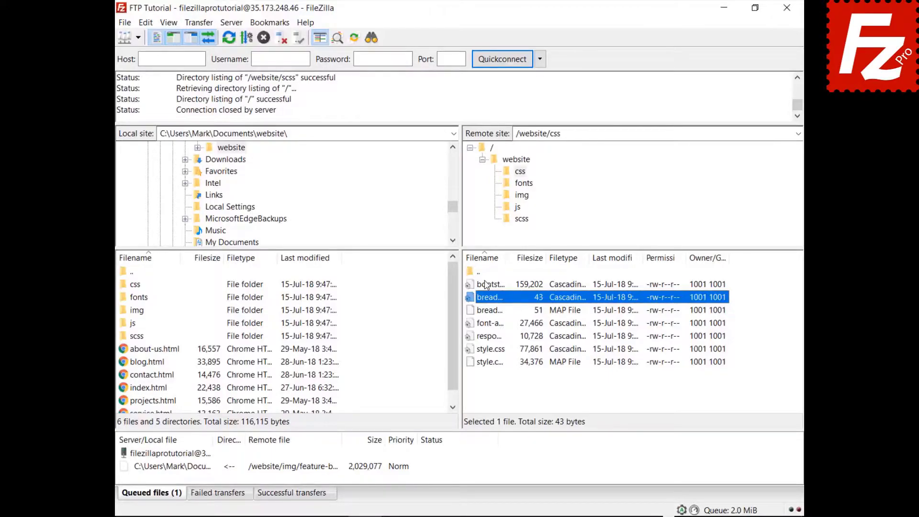
{"action": "key", "text": "ctrl+f"}
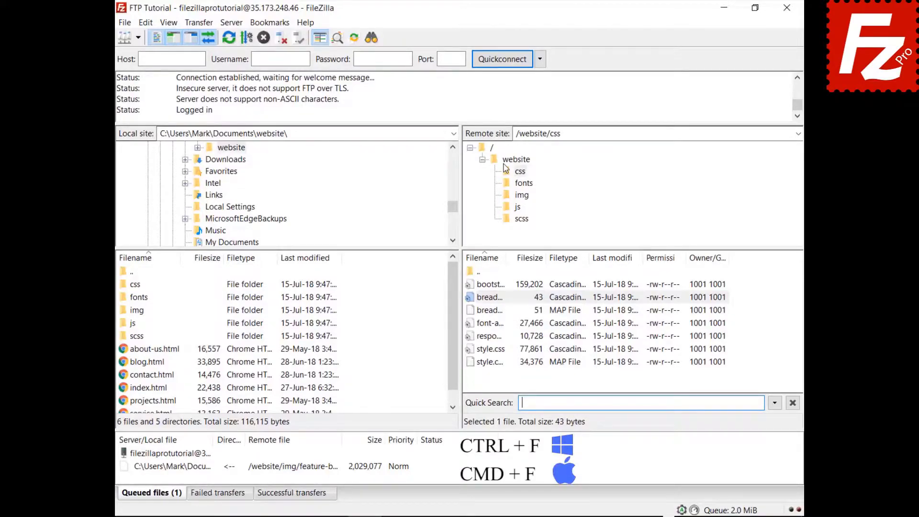
- Filter the remote css list on 'style' and invert it to show only non-style files
{"action": "type", "text": "style"}
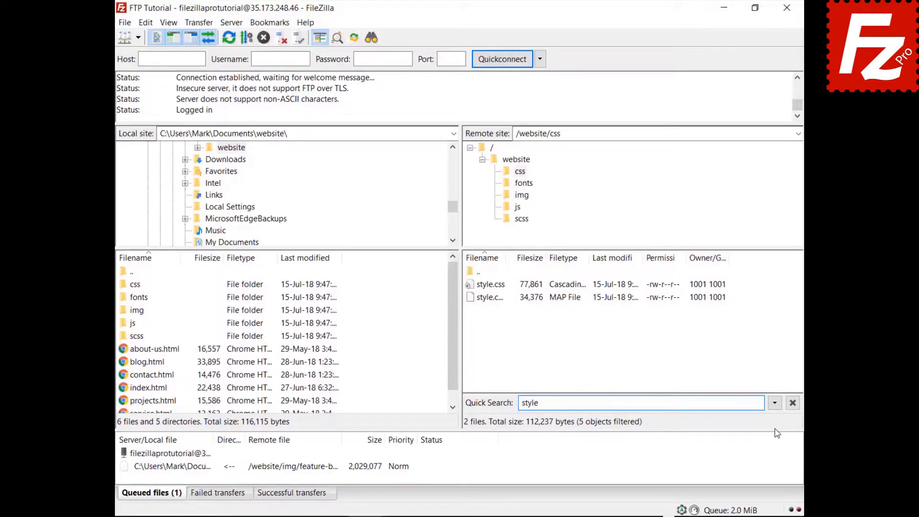
{"action": "left_click", "coordinate": [775, 405]}
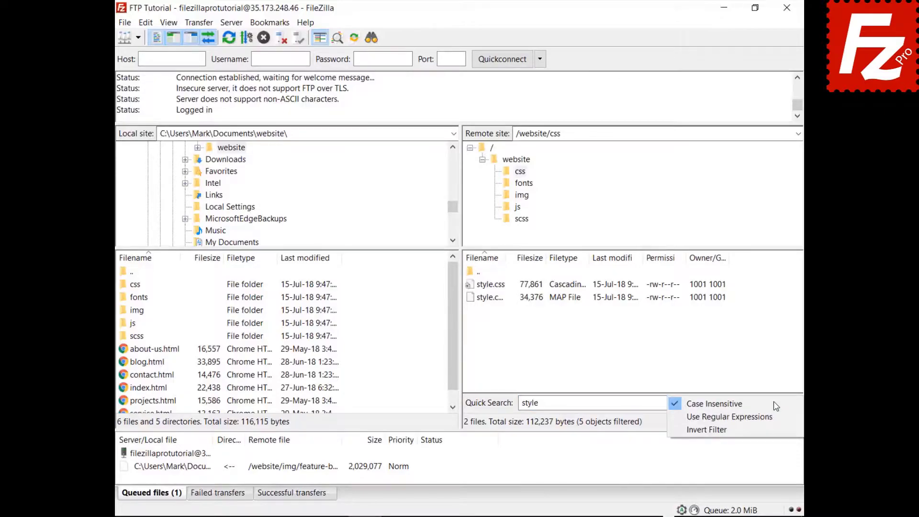
{"action": "left_click", "coordinate": [771, 430]}
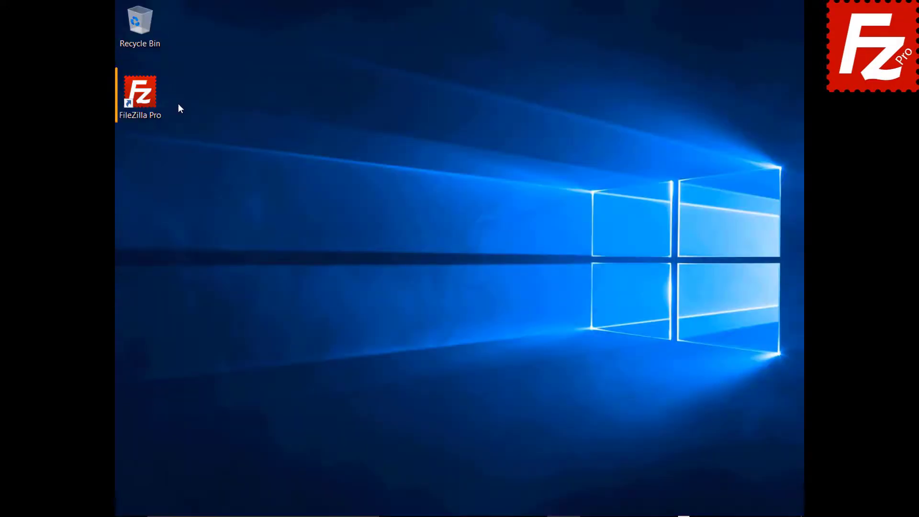
- Reopen FileZilla Pro, Quickconnect to 40.121.111.78 with pasted username and password, and open File search
{"action": "double_click", "coordinate": [146, 99]}
{"action": "left_click", "coordinate": [203, 62]}
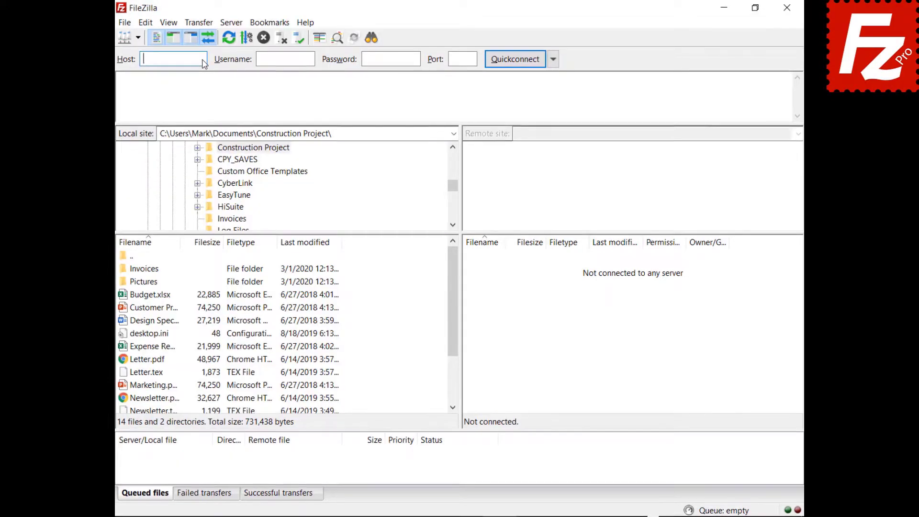
{"action": "type", "text": "40.121.111.78"}
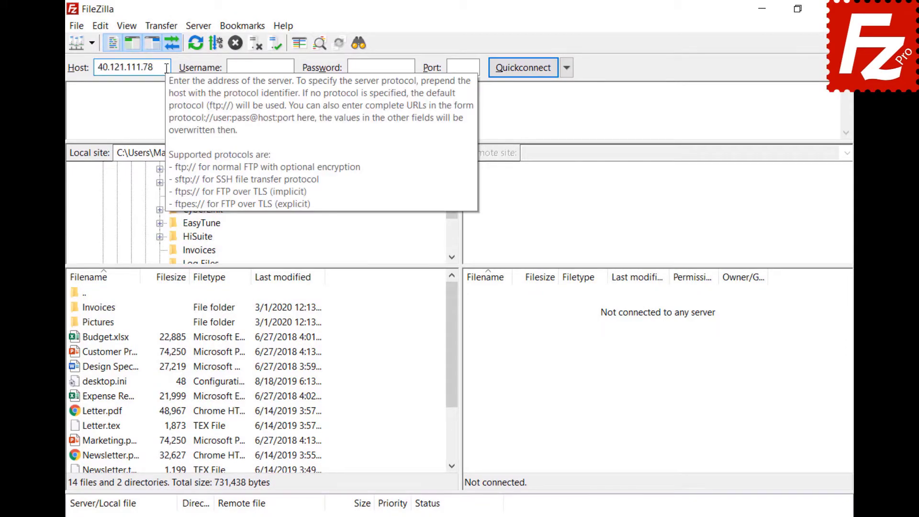
{"action": "left_click", "coordinate": [291, 68]}
{"action": "type", "text": "zillaprotutorial"}
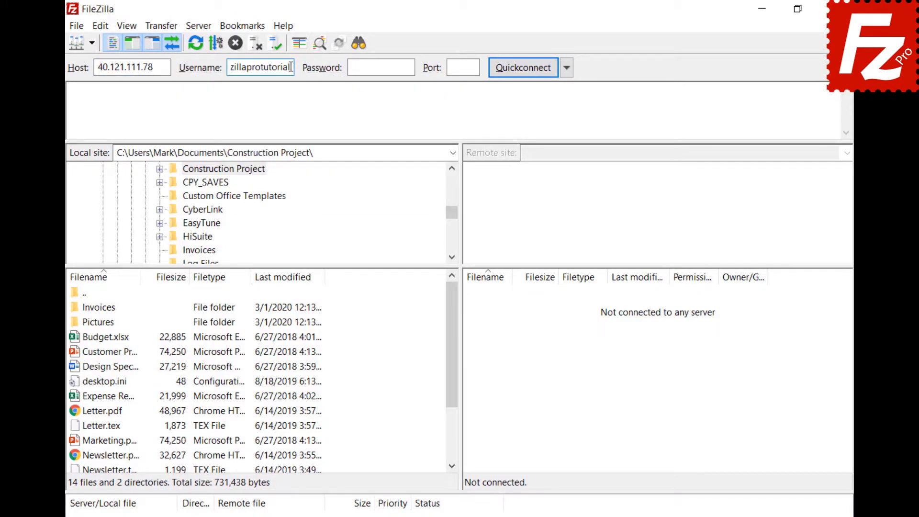
{"action": "key", "text": "Tab"}
{"action": "key", "text": "ctrl+v"}
{"action": "left_click", "coordinate": [523, 69]}
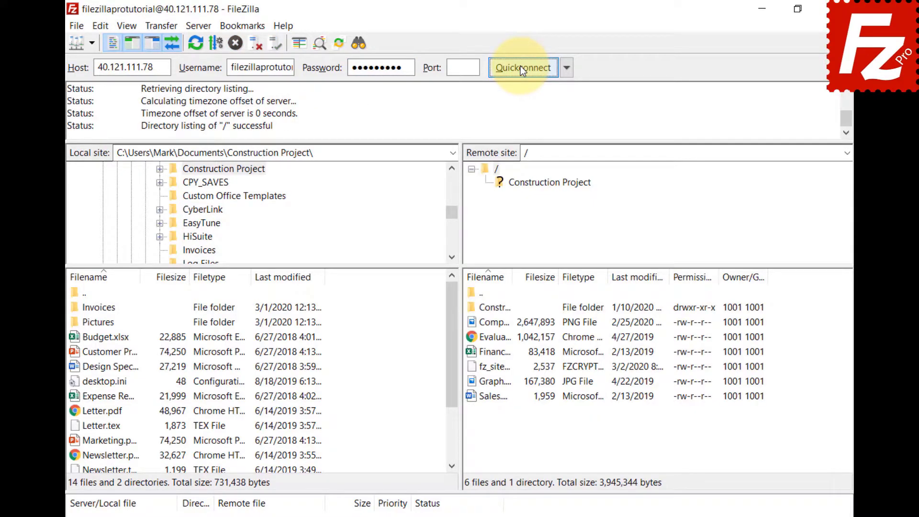
{"action": "left_click", "coordinate": [357, 46]}
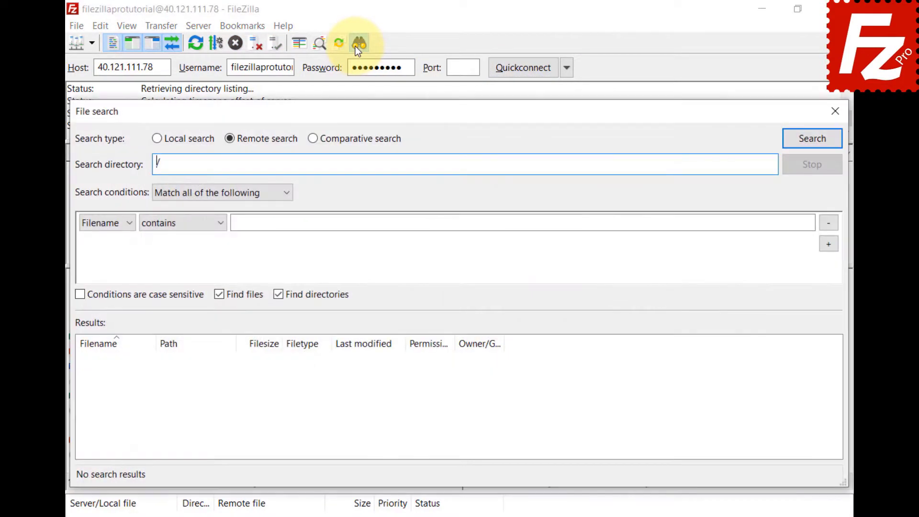
- Switch to Comparative search with the local and remote Construction Project folders
{"action": "left_click", "coordinate": [312, 143]}
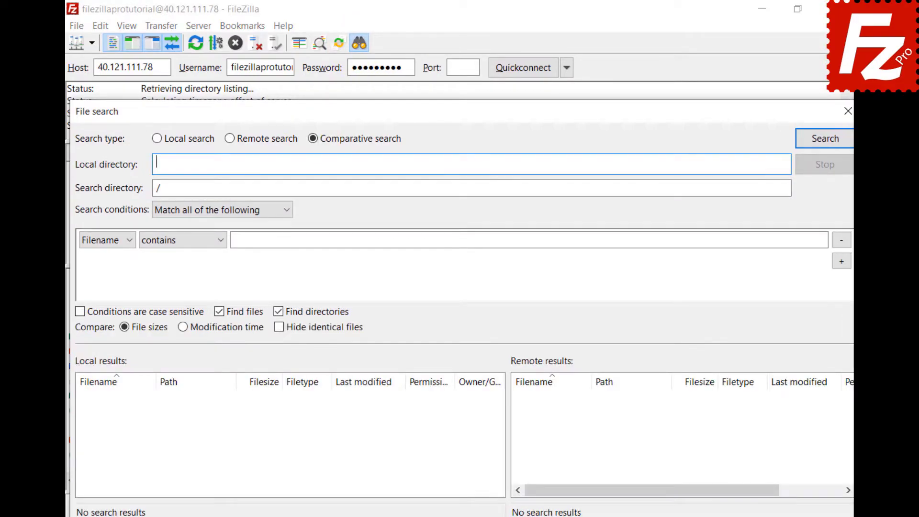
{"action": "type", "text": "C:\\Users\\Mark\\Documents\\Construction Project\\"}
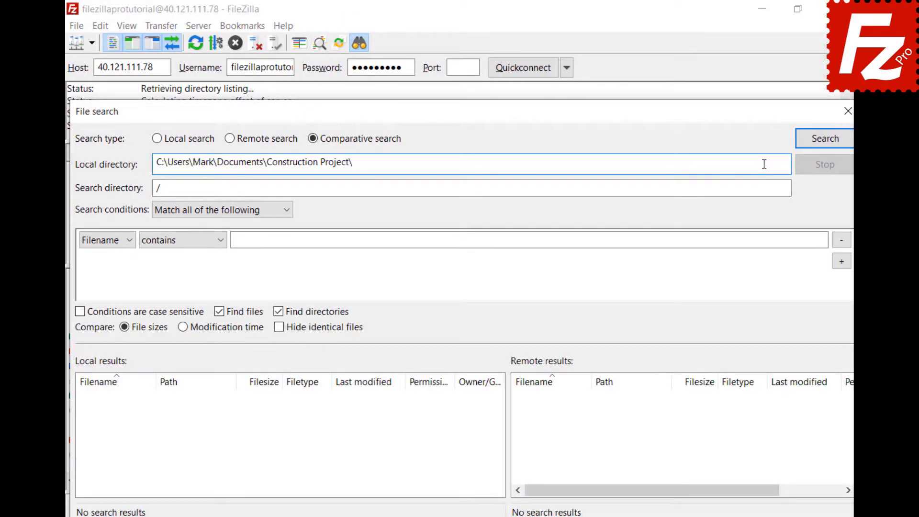
{"action": "left_click", "coordinate": [437, 189]}
{"action": "type", "text": "Construction Project"}
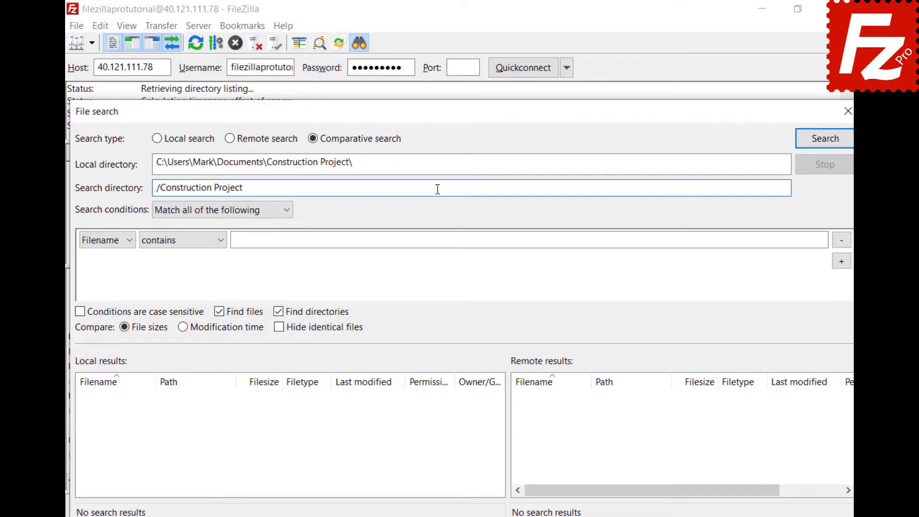
- Set the condition Filename begins with 'DSC' and run the comparative search
{"action": "left_click", "coordinate": [287, 215]}
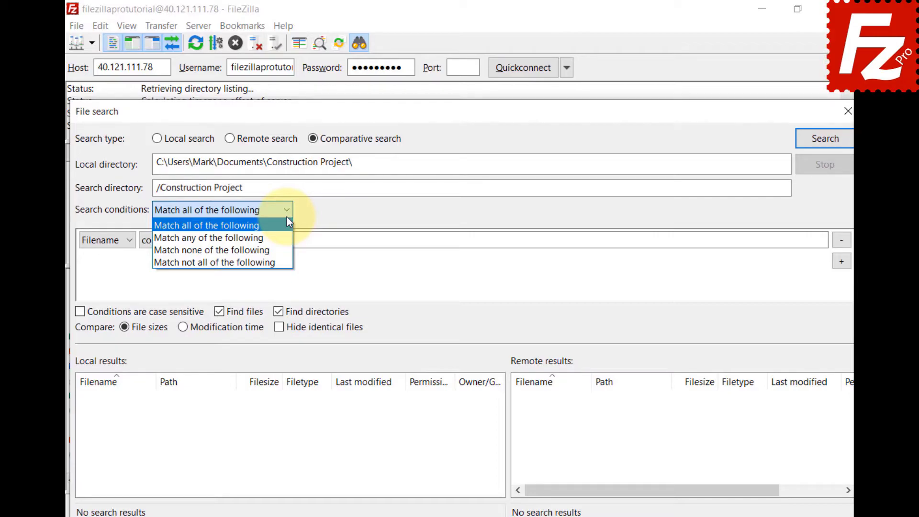
{"action": "left_click", "coordinate": [287, 219]}
{"action": "left_click", "coordinate": [127, 242]}
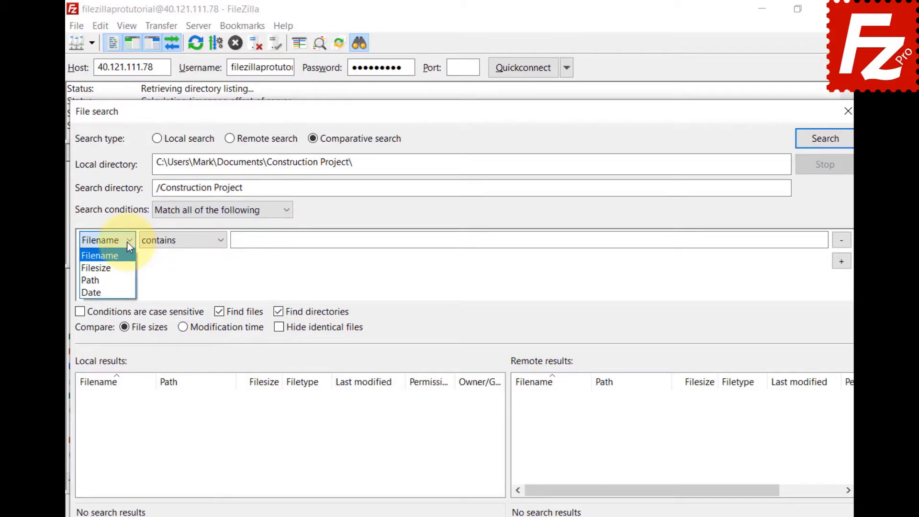
{"action": "left_click", "coordinate": [221, 241]}
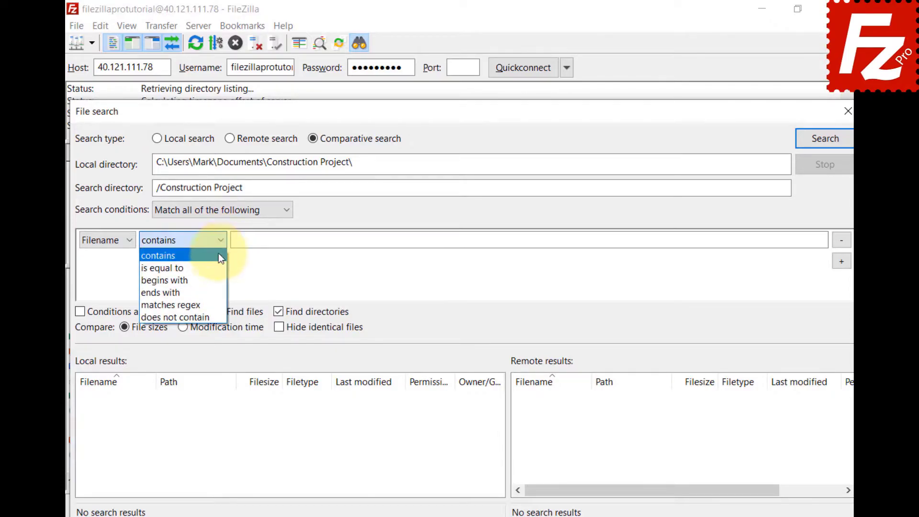
{"action": "left_click", "coordinate": [217, 280]}
{"action": "left_click", "coordinate": [808, 240]}
{"action": "type", "text": "DSC"}
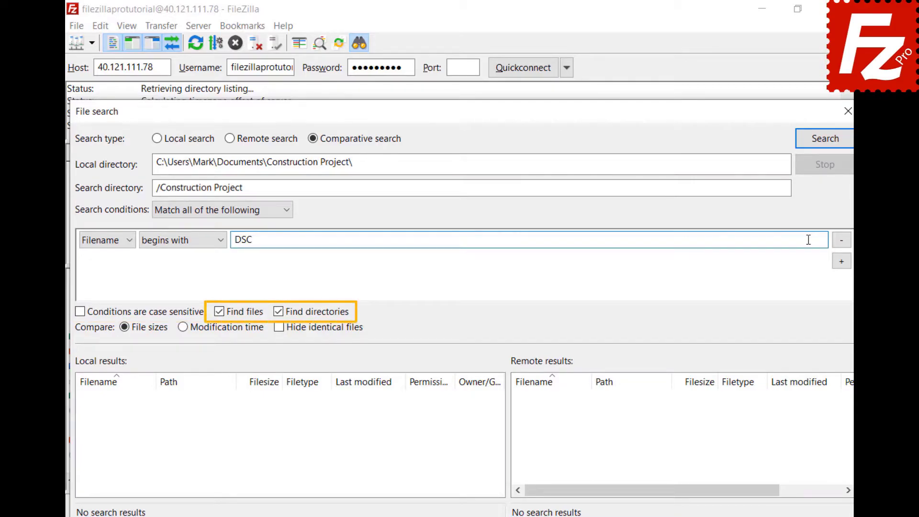
{"action": "left_click", "coordinate": [824, 146]}
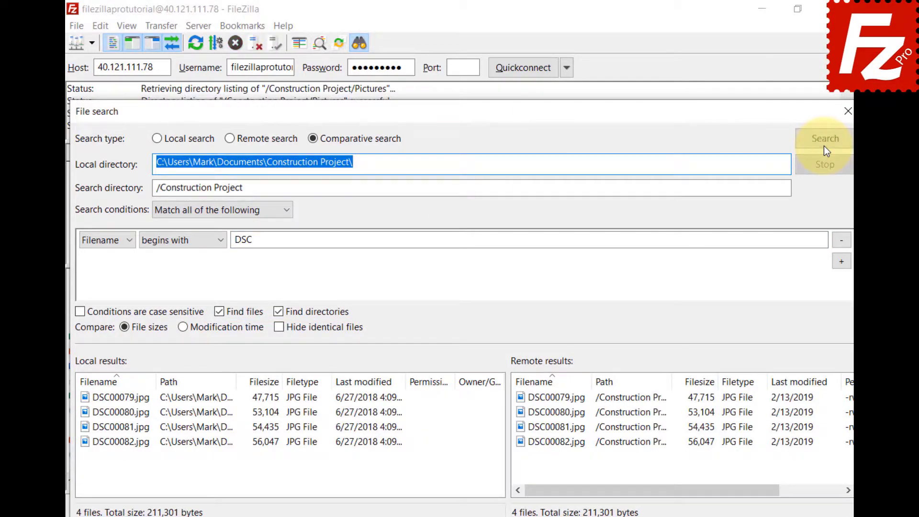
- Remove the DSC condition, rerun the comparison, and toggle modification-time/size comparison and Hide identical files
{"action": "left_click", "coordinate": [841, 240]}
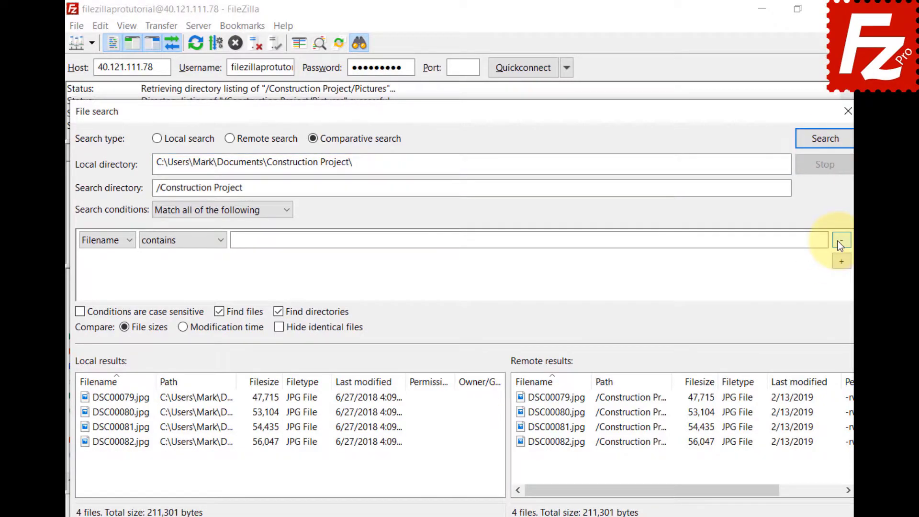
{"action": "left_click", "coordinate": [826, 147]}
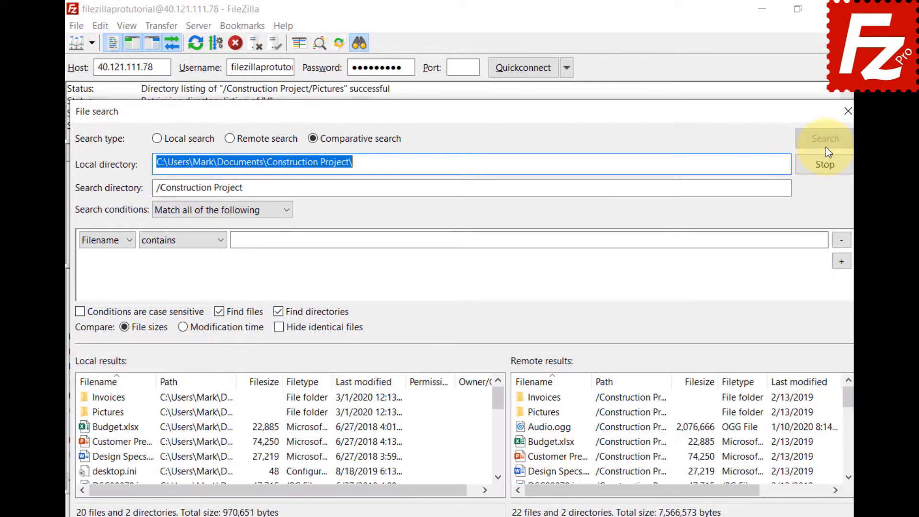
{"action": "left_click", "coordinate": [183, 330]}
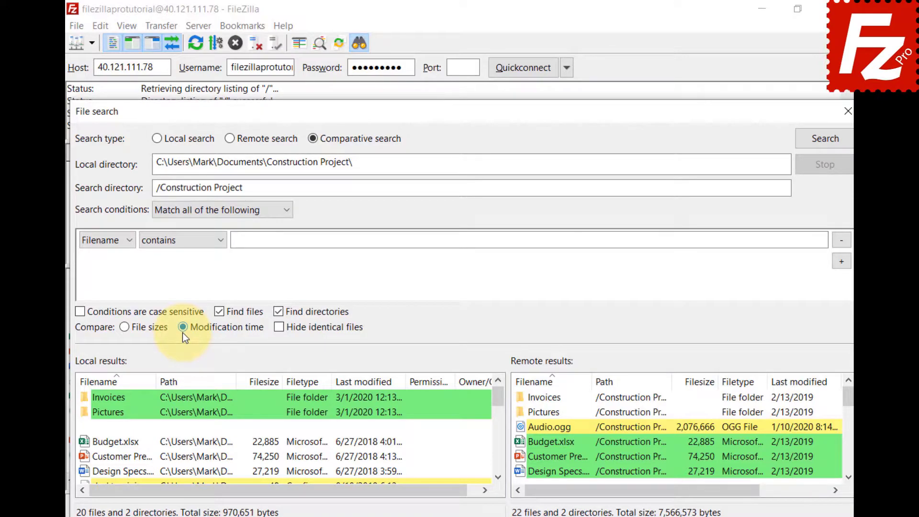
{"action": "left_click", "coordinate": [124, 327]}
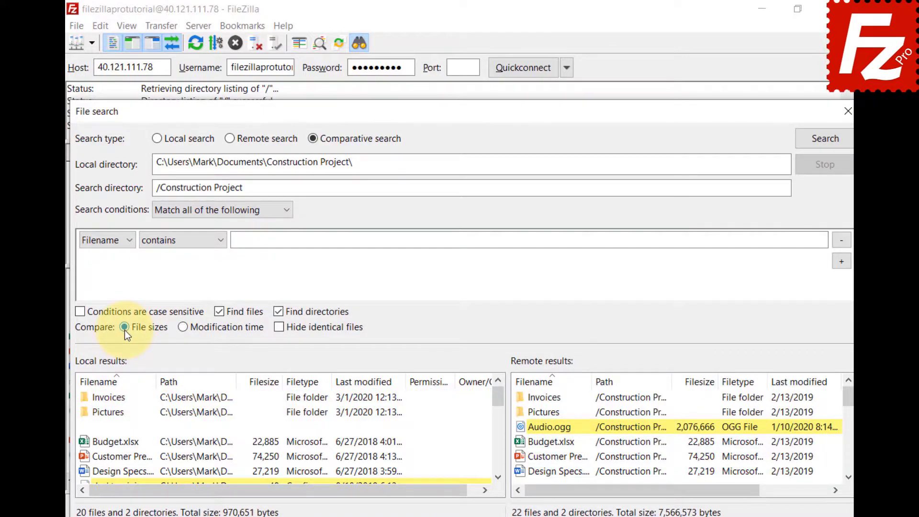
{"action": "left_click", "coordinate": [281, 330]}
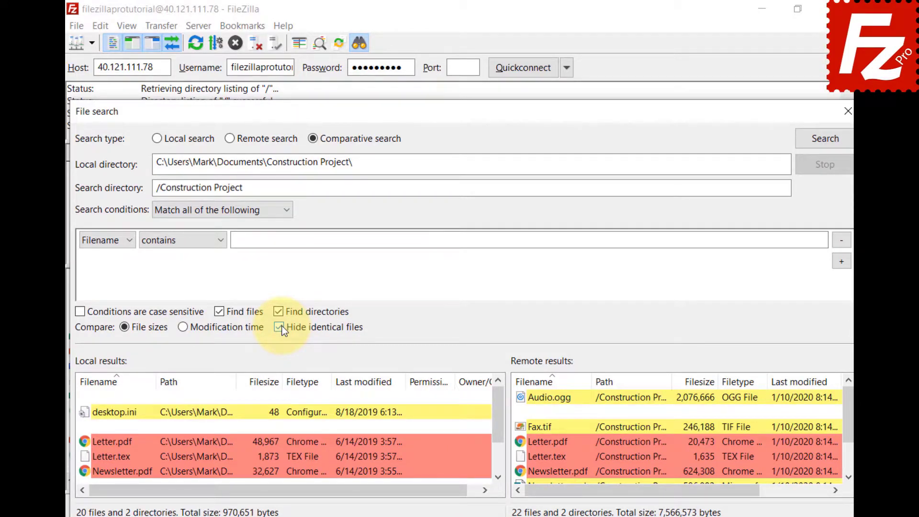
{"action": "left_click", "coordinate": [279, 328]}
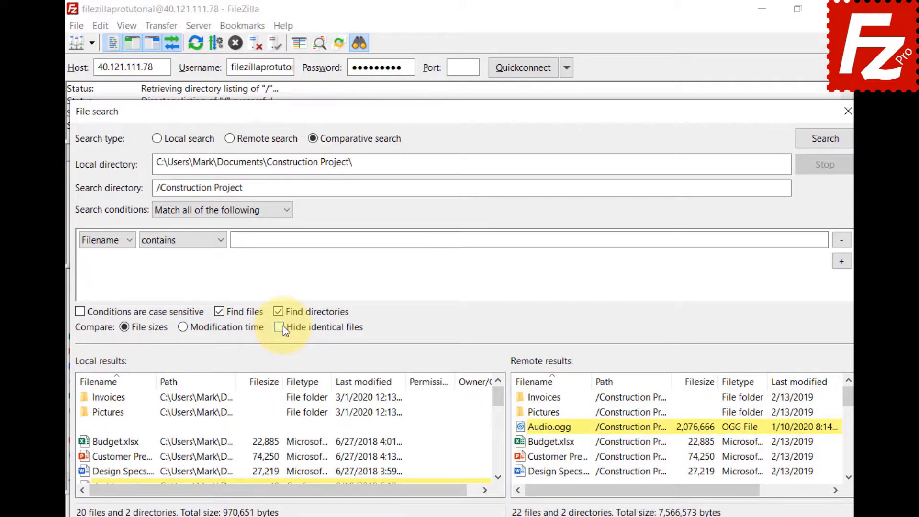
{"action": "left_click", "coordinate": [498, 477]}
{"action": "left_click", "coordinate": [498, 477]}
{"action": "left_click", "coordinate": [498, 478]}
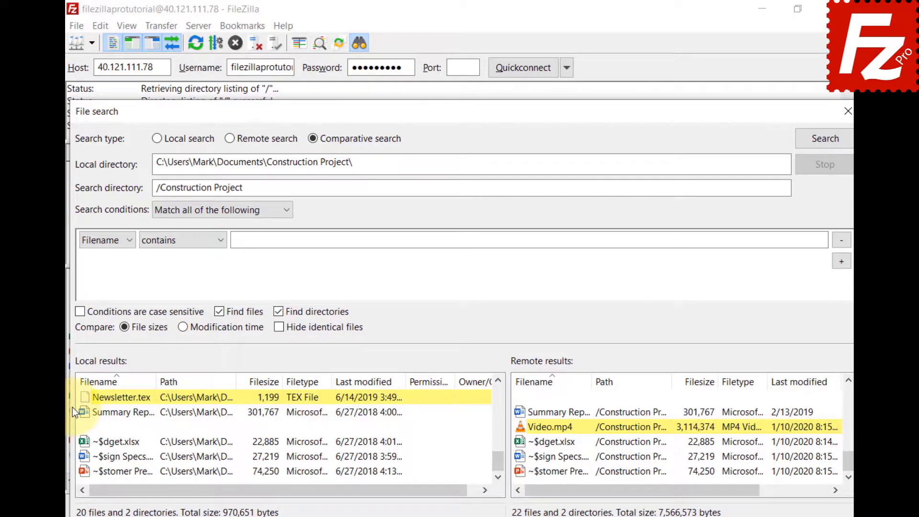
- Bring up the context actions for local Newsletter.tex and remote Video.mp4
{"action": "right_click", "coordinate": [86, 398]}
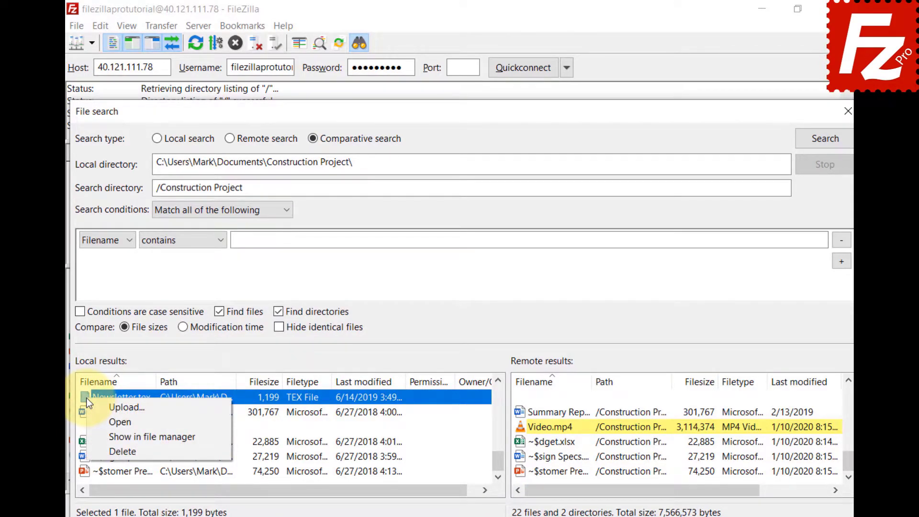
{"action": "left_click", "coordinate": [508, 437]}
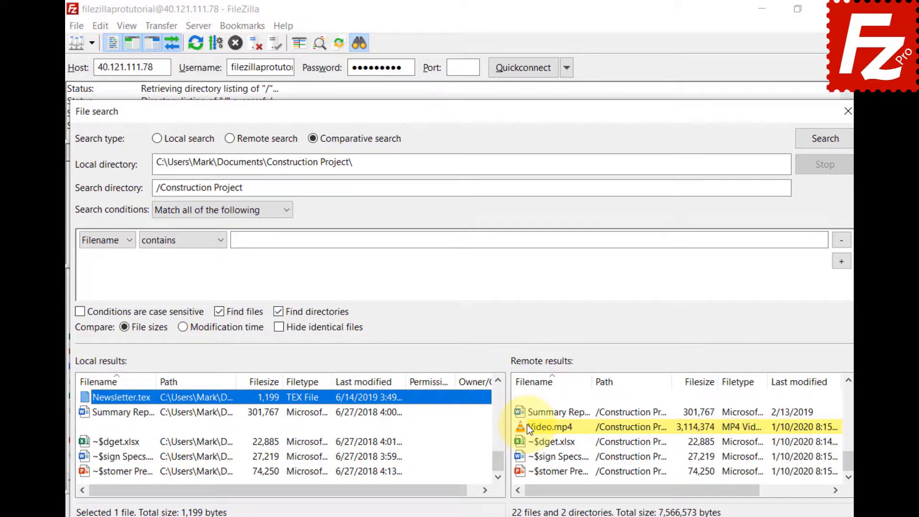
{"action": "right_click", "coordinate": [528, 426]}
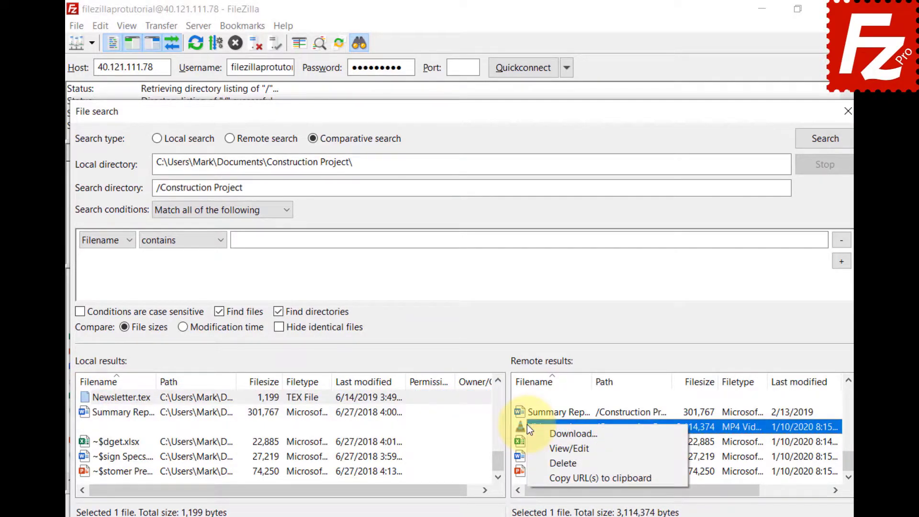
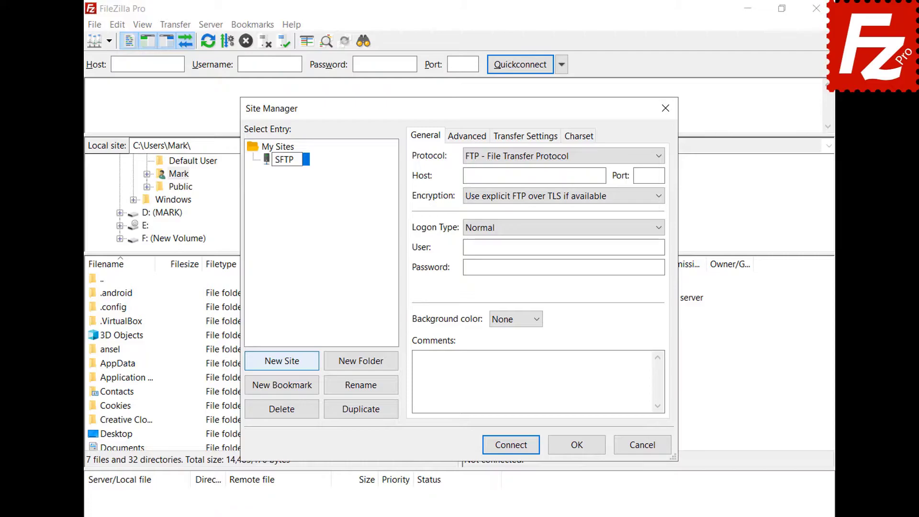
- Name the new site SFTP, set its protocol to SFTP, and paste host 3.209.179.104
{"action": "key", "text": "Return"}
{"action": "left_click", "coordinate": [659, 155]}
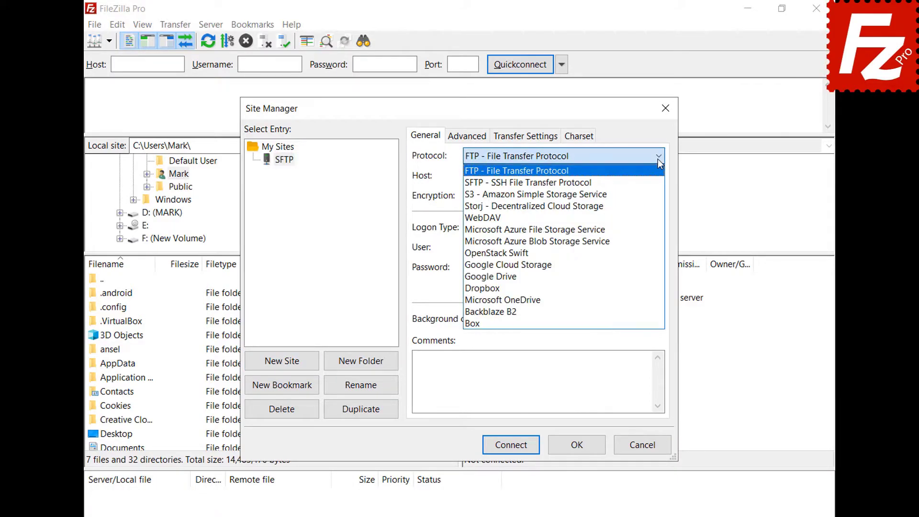
{"action": "left_click", "coordinate": [659, 184]}
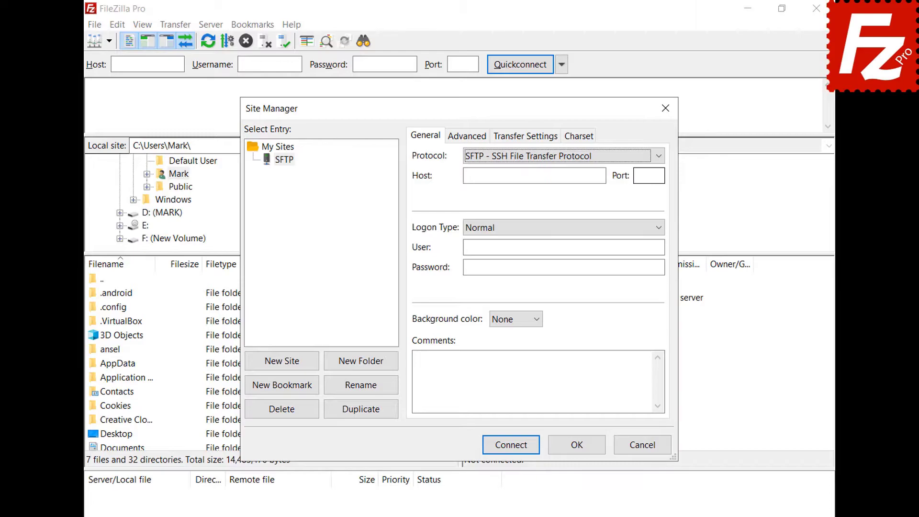
{"action": "left_click", "coordinate": [529, 175]}
{"action": "type", "text": "3.209.179.104"}
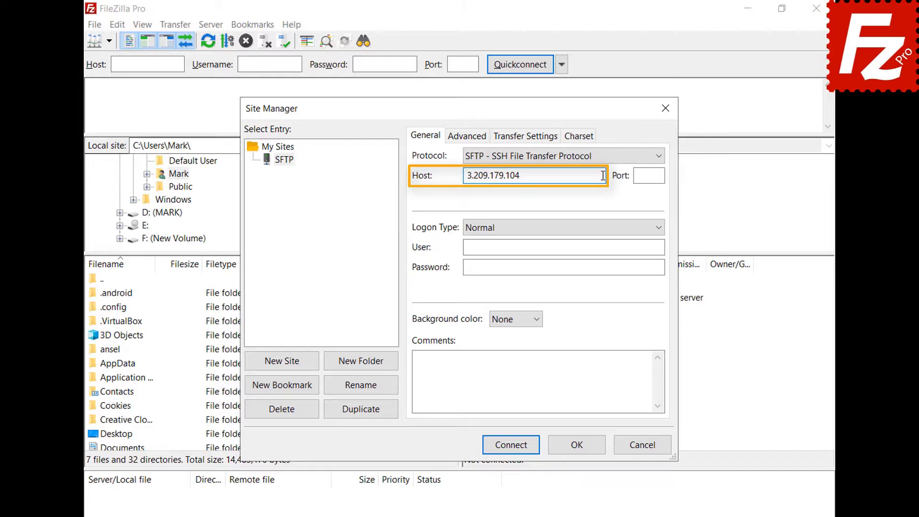
- Use Key file logon as user ubuntu with key.ppk, then connect
{"action": "left_click", "coordinate": [661, 232]}
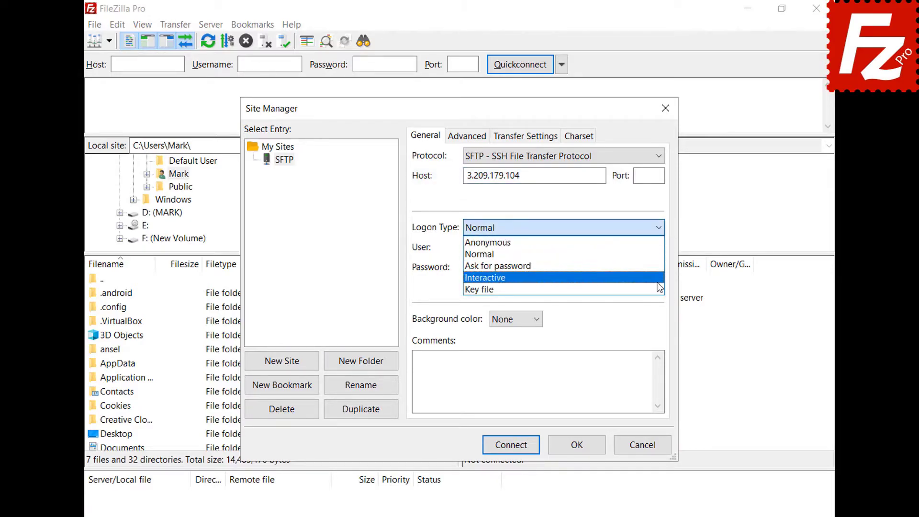
{"action": "left_click", "coordinate": [659, 290]}
{"action": "left_click", "coordinate": [659, 247]}
{"action": "type", "text": "ubuntu"}
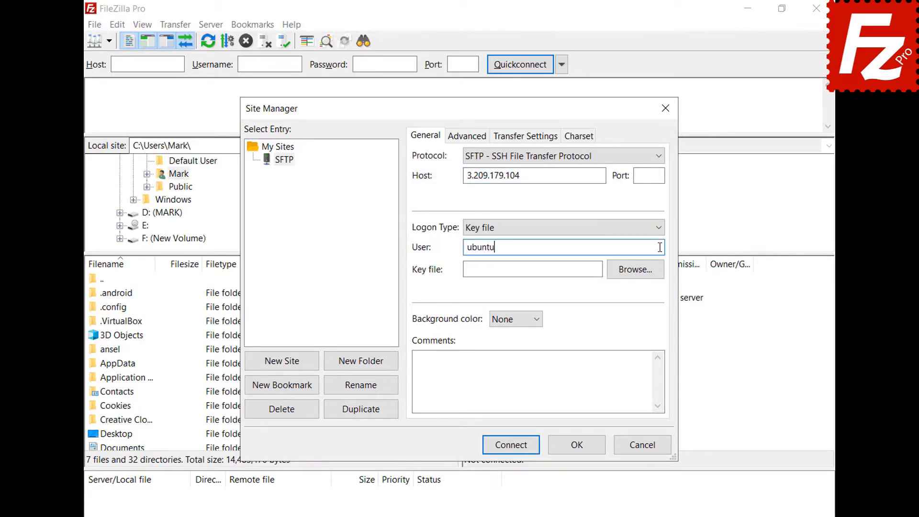
{"action": "left_click", "coordinate": [635, 270]}
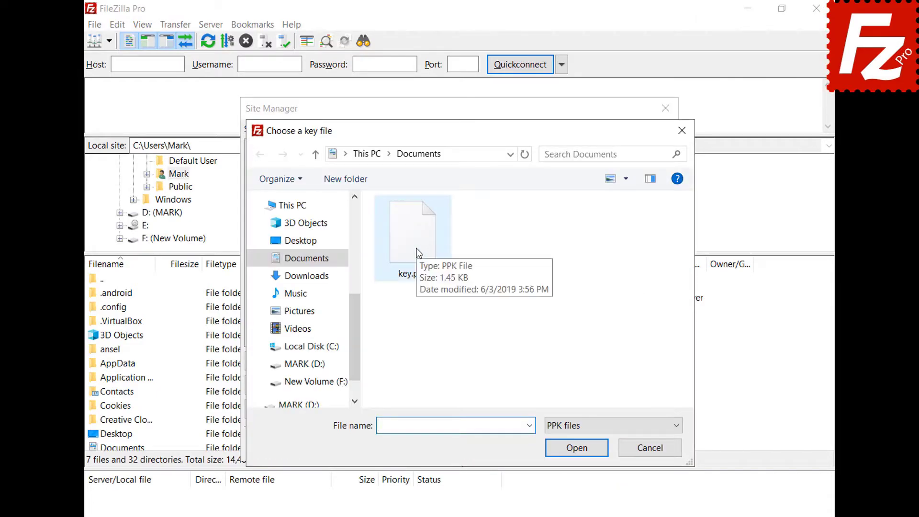
{"action": "double_click", "coordinate": [417, 253]}
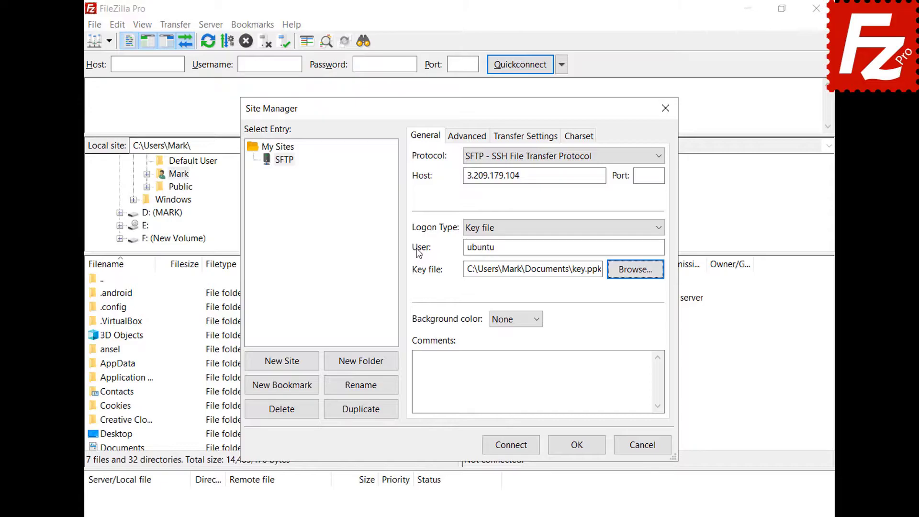
{"action": "left_click", "coordinate": [512, 446]}
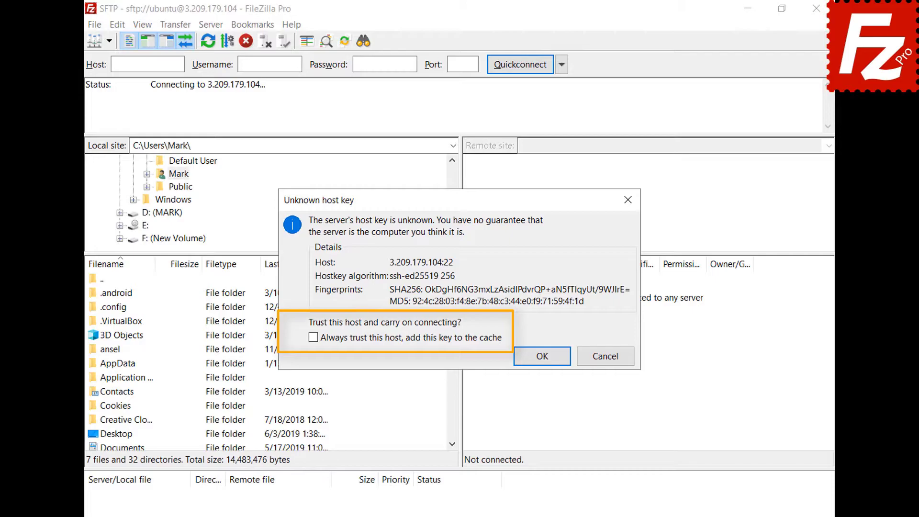
- Always trust the server's host key and supply the key passphrase to finish connecting
{"action": "left_click", "coordinate": [314, 337]}
{"action": "left_click", "coordinate": [542, 356]}
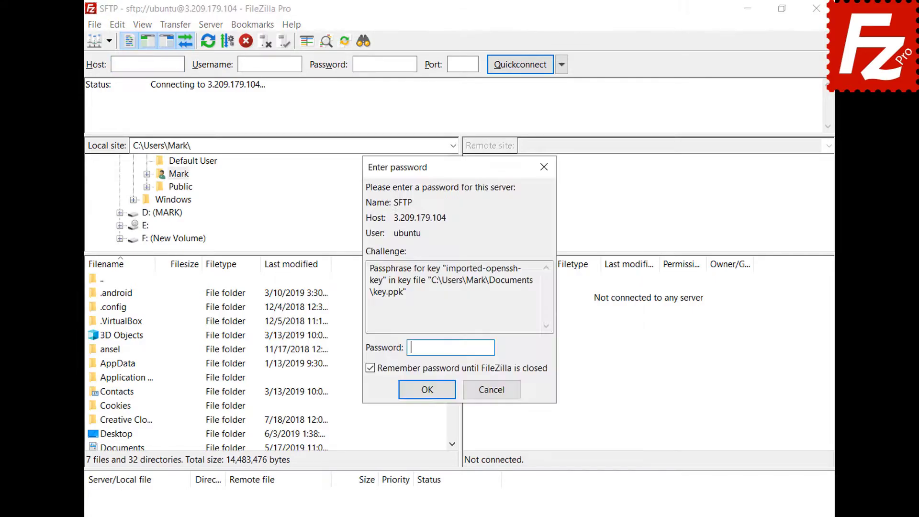
{"action": "type", "text": "*******"}
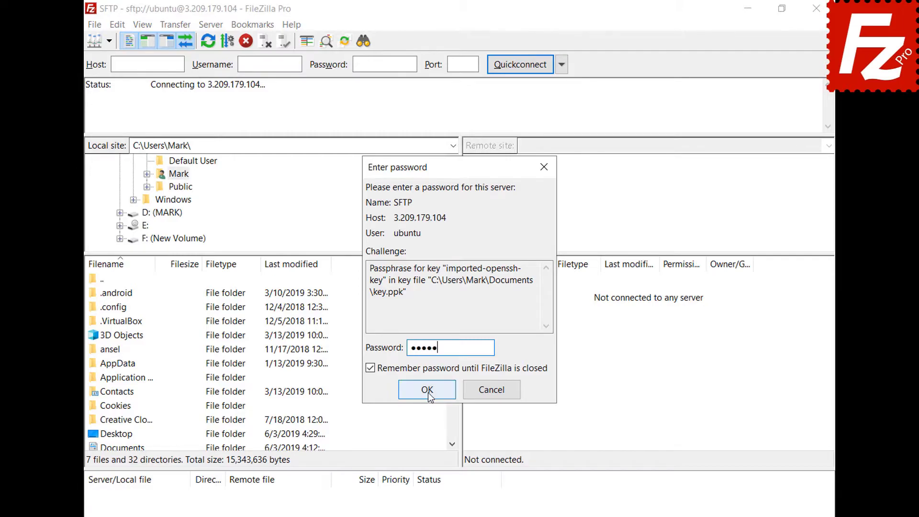
{"action": "left_click", "coordinate": [427, 390]}
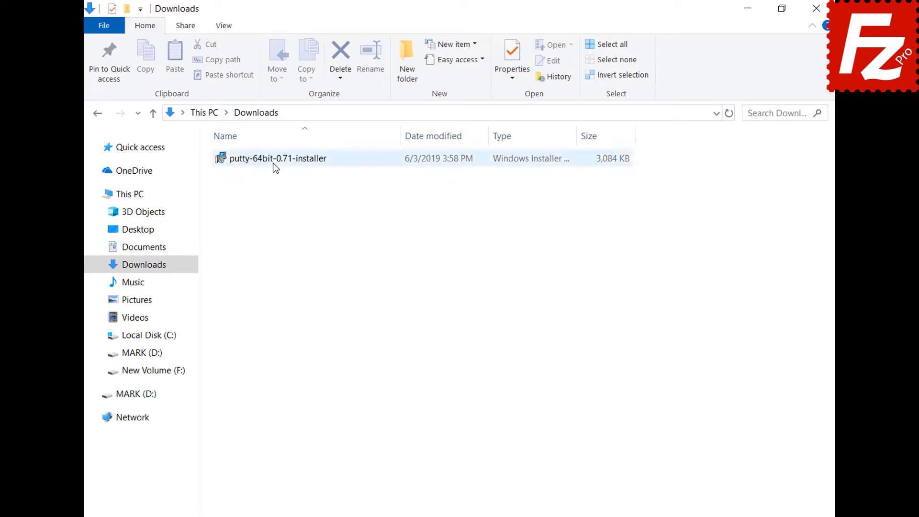
- Install PuTTY 0.71 (64-bit) to the default C:\Program Files\PuTTY\ folder with the setup wizard
{"action": "double_click", "coordinate": [273, 163]}
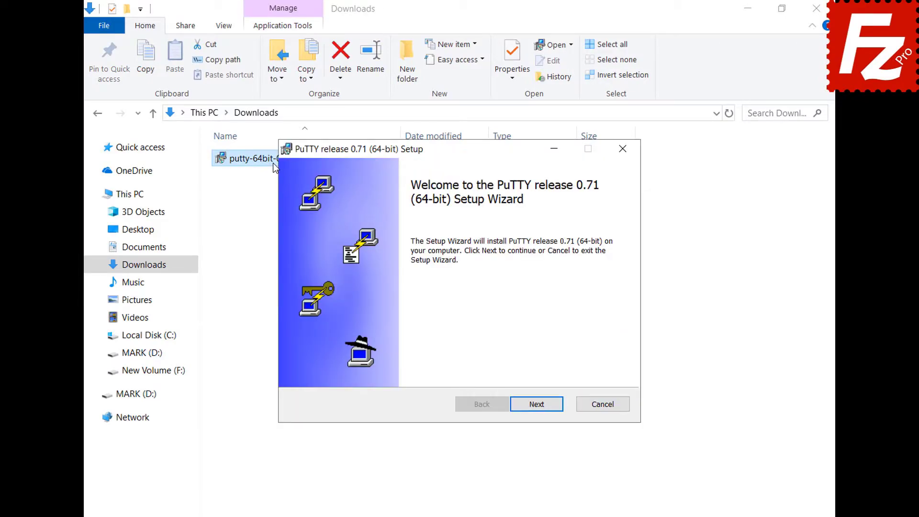
{"action": "left_click", "coordinate": [539, 409]}
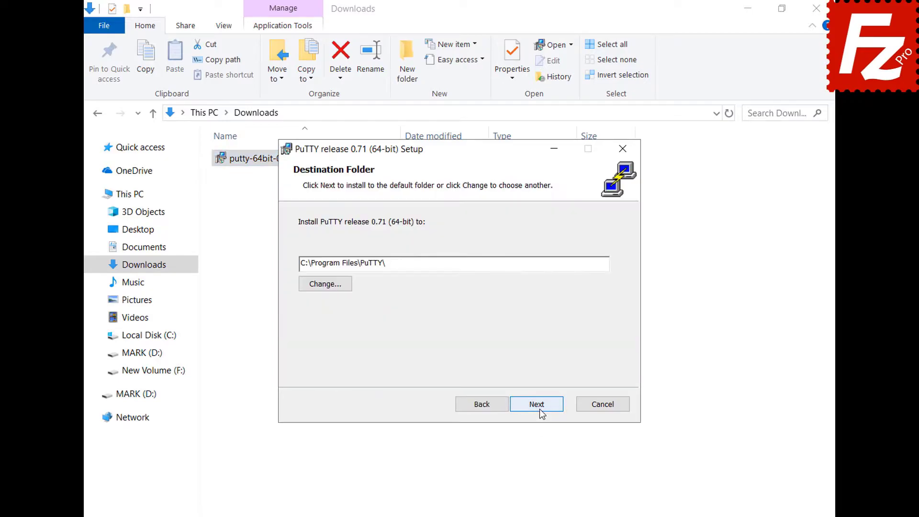
{"action": "left_click", "coordinate": [539, 409]}
{"action": "left_click", "coordinate": [540, 409]}
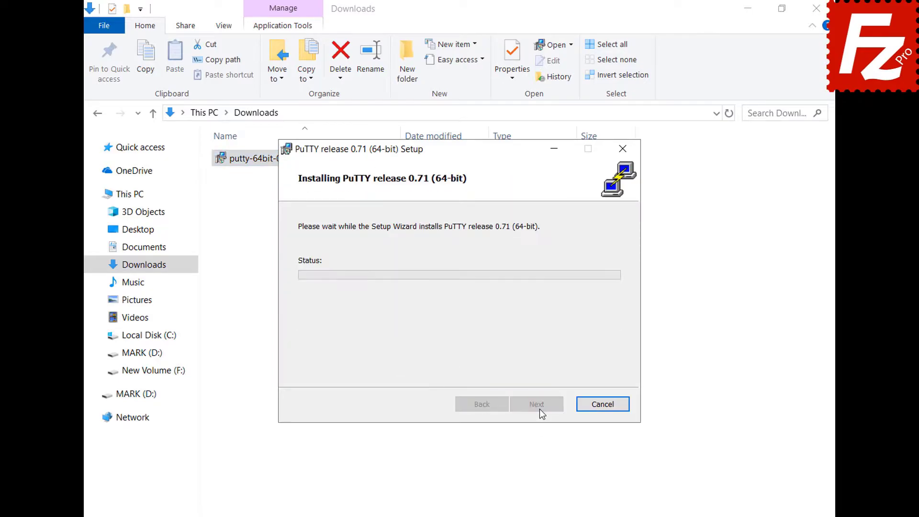
{"action": "left_click", "coordinate": [539, 409]}
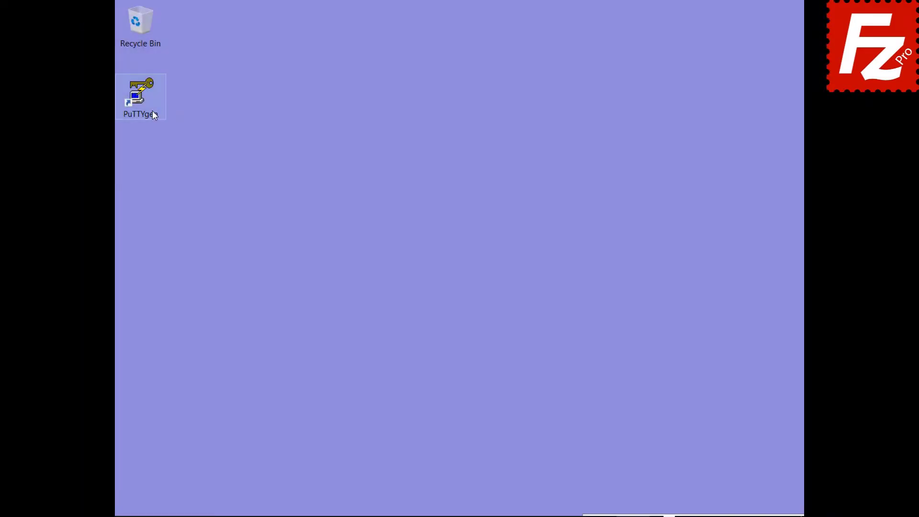
- In PuTTYgen, import the OpenSSH key via Conversions > Import key, entering its passphrase
{"action": "double_click", "coordinate": [153, 111]}
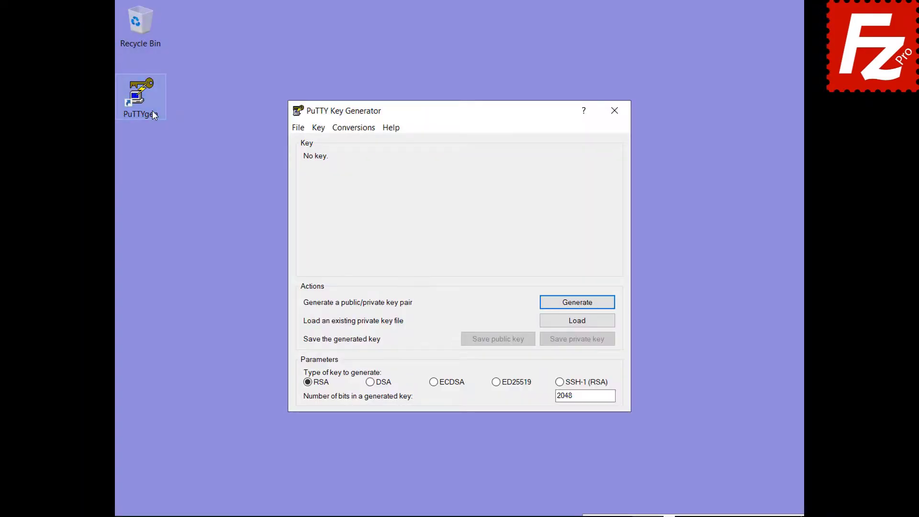
{"action": "left_click", "coordinate": [353, 130]}
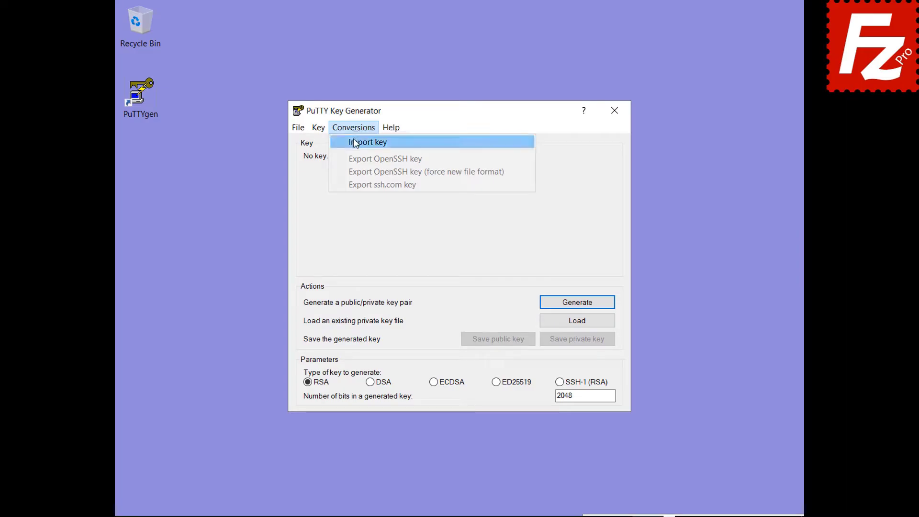
{"action": "left_click", "coordinate": [355, 141]}
{"action": "double_click", "coordinate": [443, 255]}
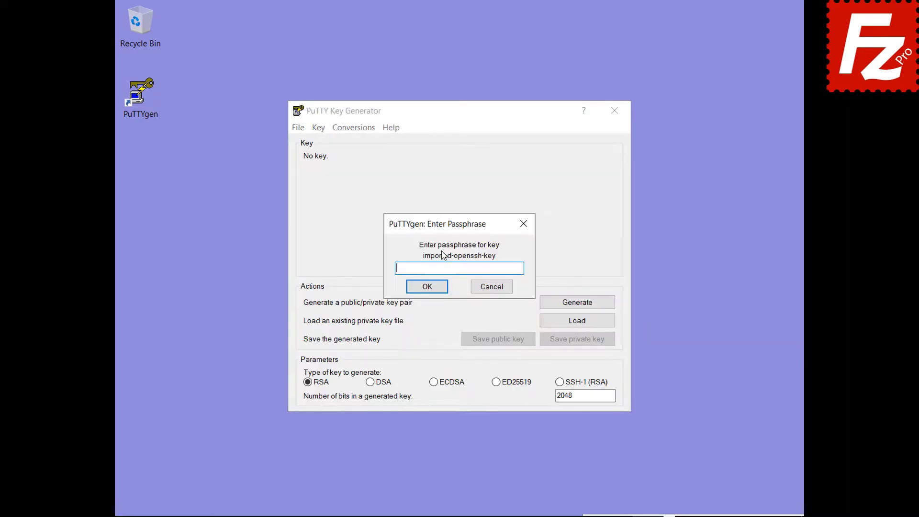
{"action": "type", "text": "•••••"}
{"action": "left_click", "coordinate": [427, 287]}
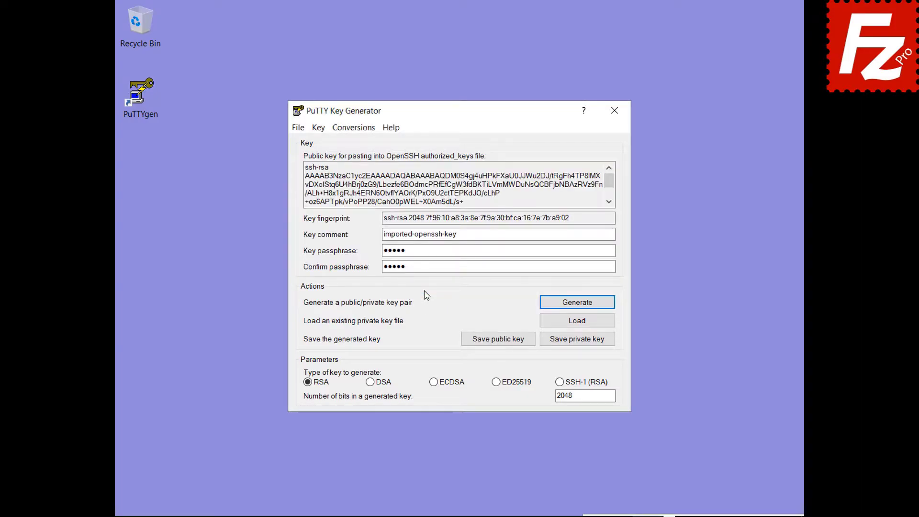
- Save the imported key as the private key key.ppk in Documents
{"action": "left_click", "coordinate": [577, 341]}
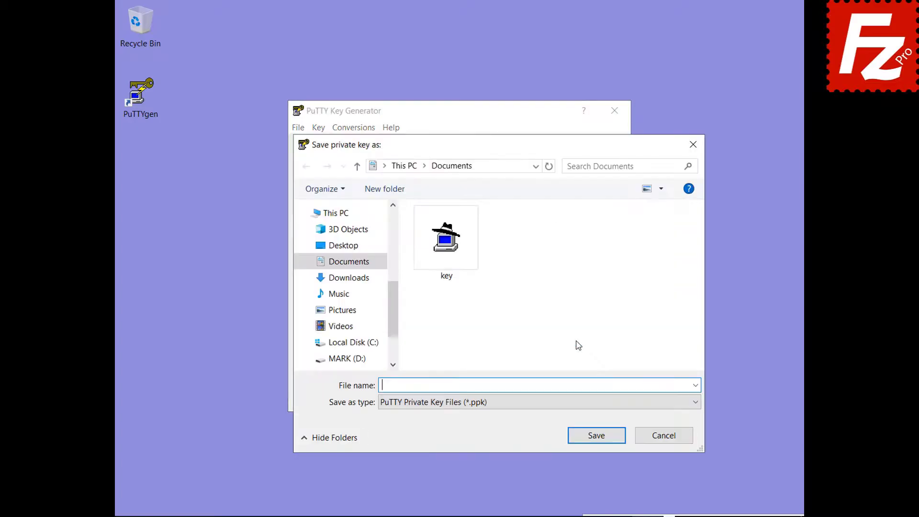
{"action": "type", "text": "key.ppk"}
{"action": "left_click", "coordinate": [601, 437]}
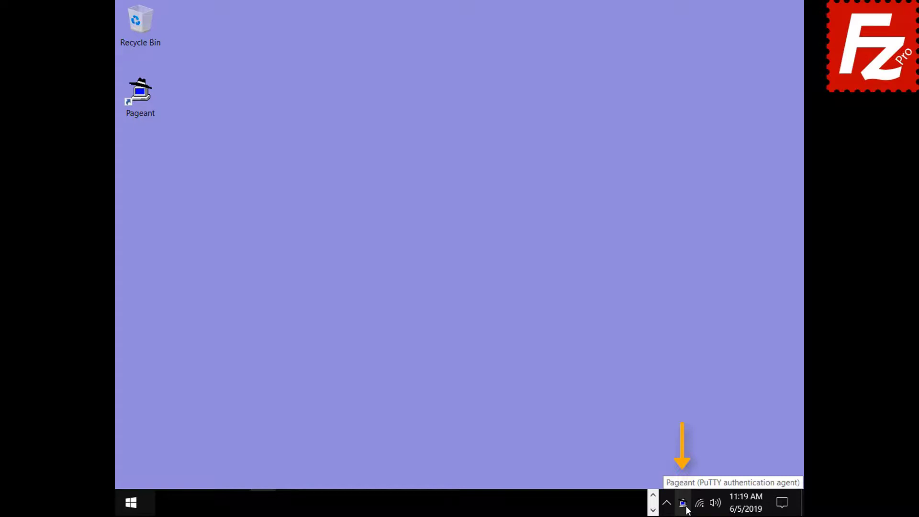
- Load key.ppk into Pageant from the tray icon, entering its passphrase
{"action": "double_click", "coordinate": [683, 503]}
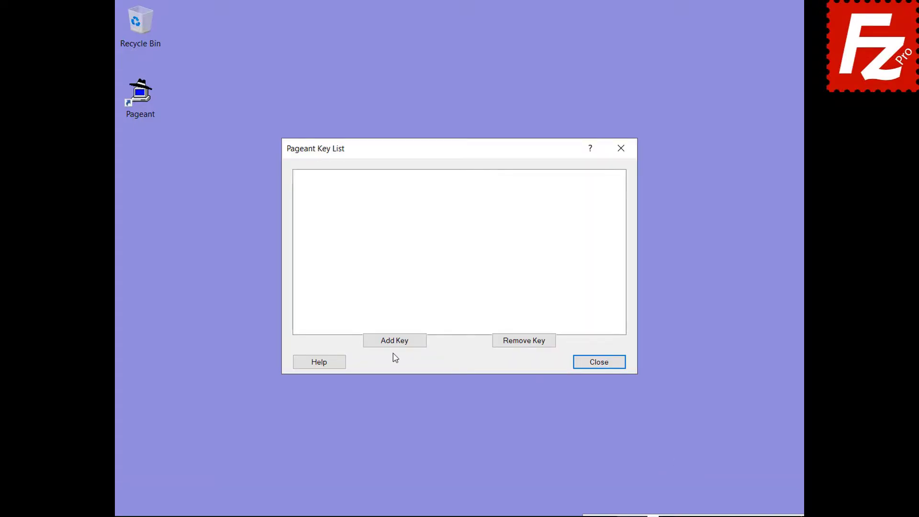
{"action": "left_click", "coordinate": [394, 341]}
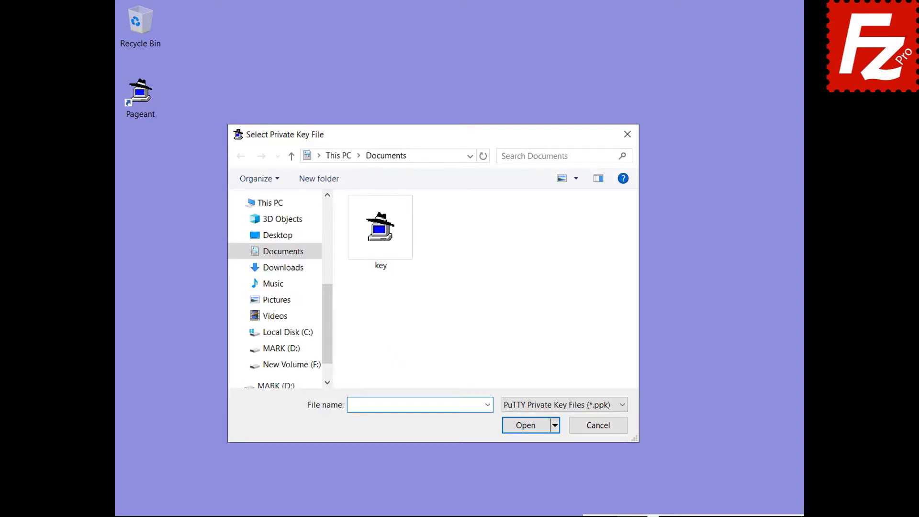
{"action": "double_click", "coordinate": [380, 265]}
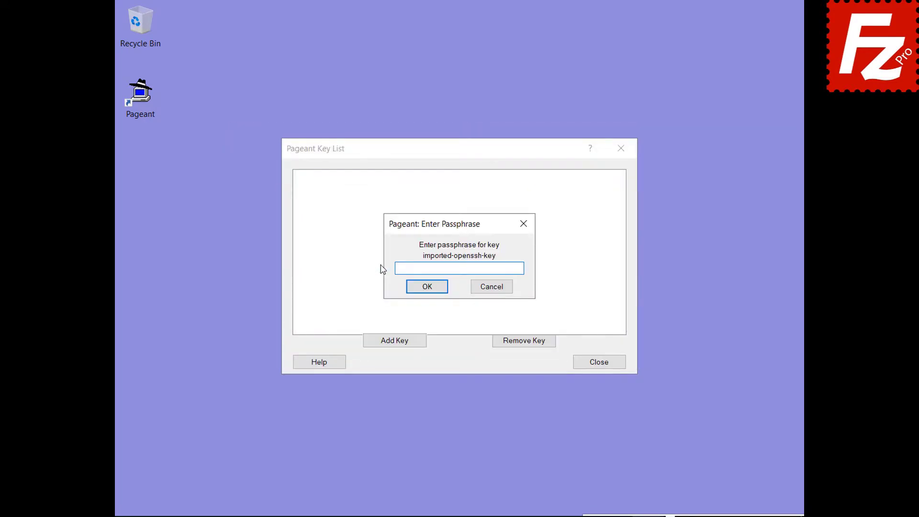
{"action": "type", "text": "••••••"}
{"action": "left_click", "coordinate": [427, 289]}
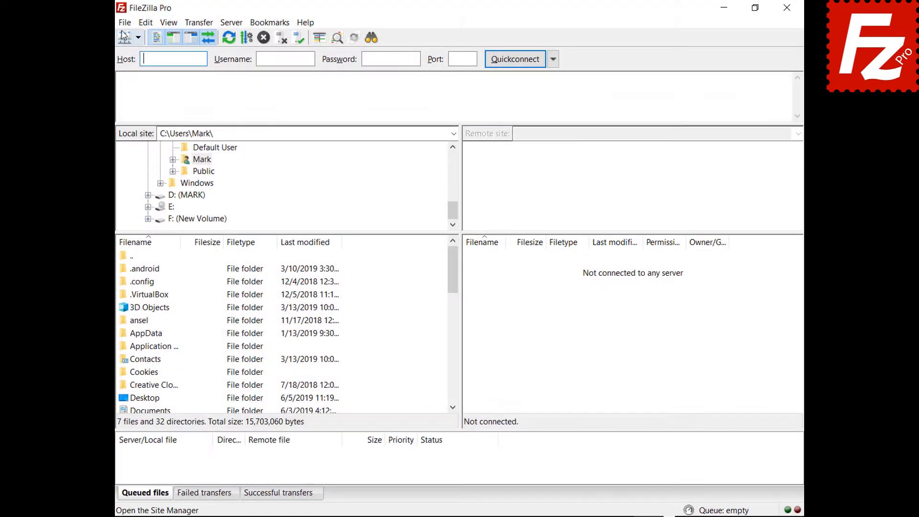
- In Site Manager, switch the SFTP site's logon type to Normal and connect to 3.209.179.104
{"action": "left_click", "coordinate": [114, 24]}
{"action": "left_click", "coordinate": [116, 39]}
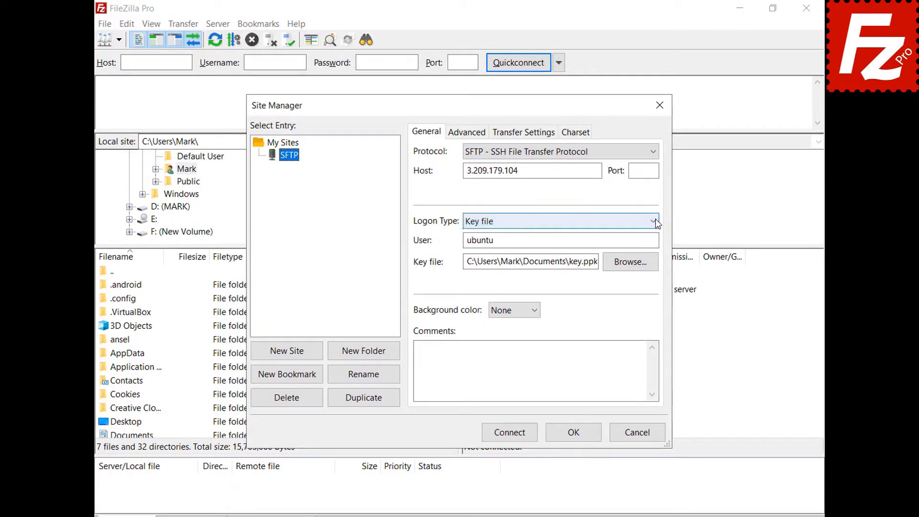
{"action": "left_click", "coordinate": [655, 221]}
{"action": "left_click", "coordinate": [560, 247]}
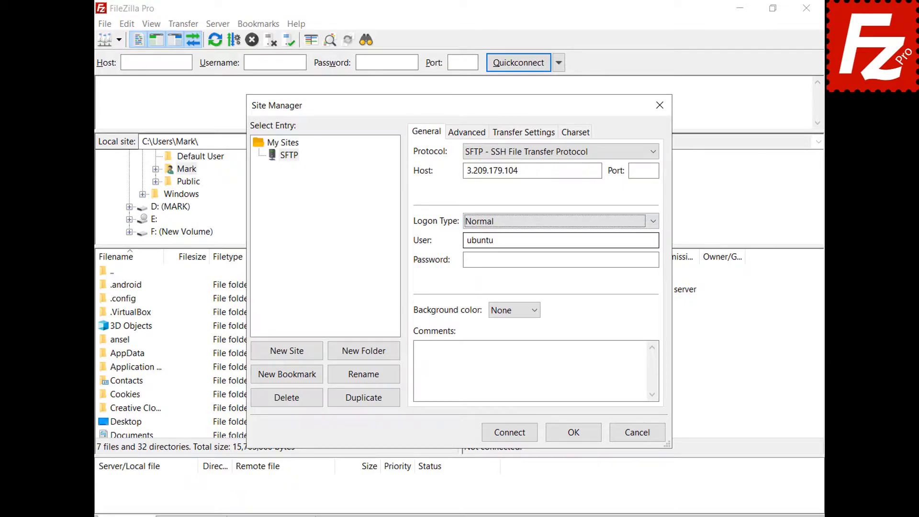
{"action": "left_click", "coordinate": [511, 434]}
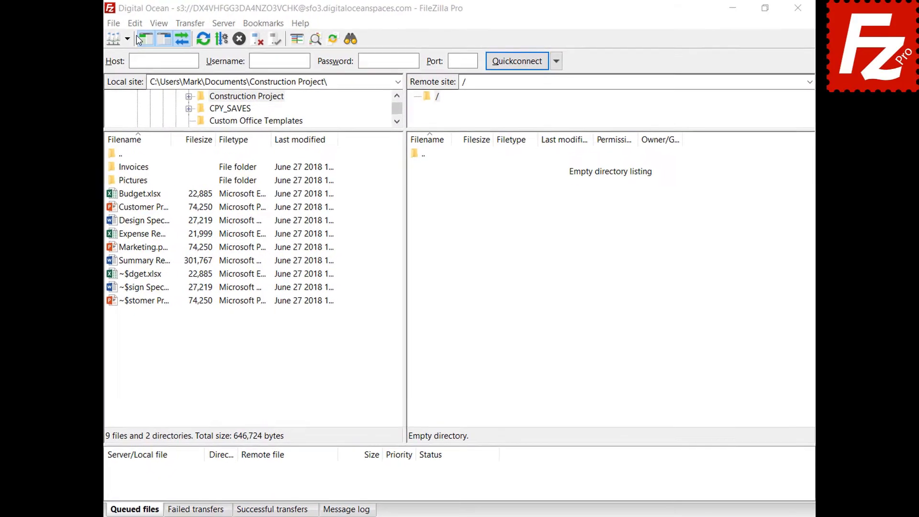
- Add json to the ASCII file types under Transfers > FTP: File Types and save the settings
{"action": "left_click", "coordinate": [102, 26]}
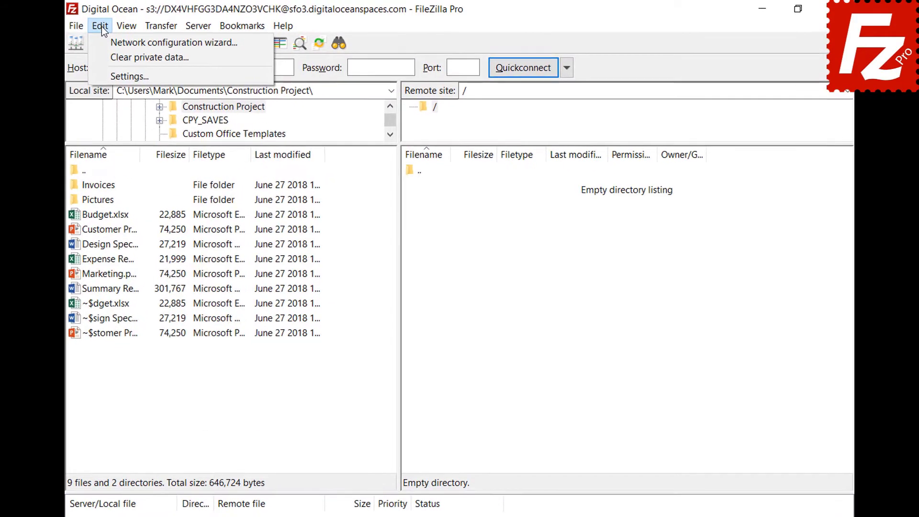
{"action": "left_click", "coordinate": [107, 76]}
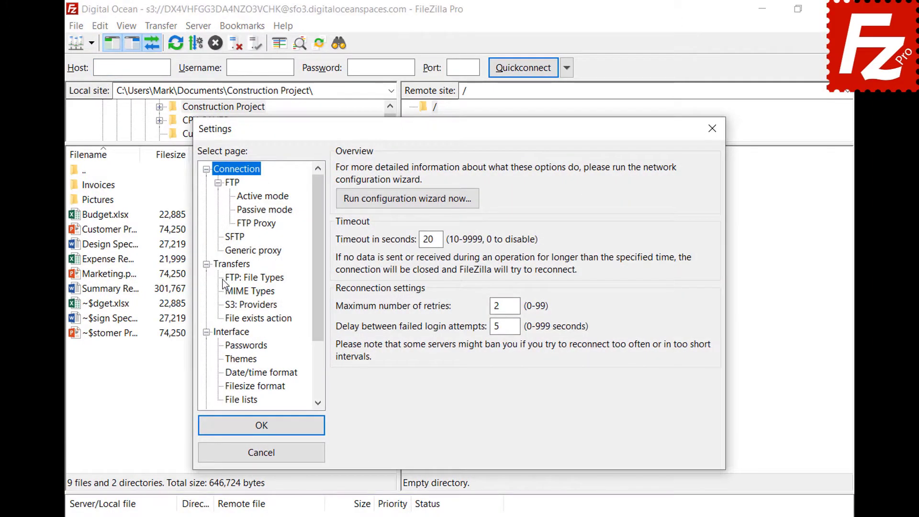
{"action": "left_click", "coordinate": [226, 279]}
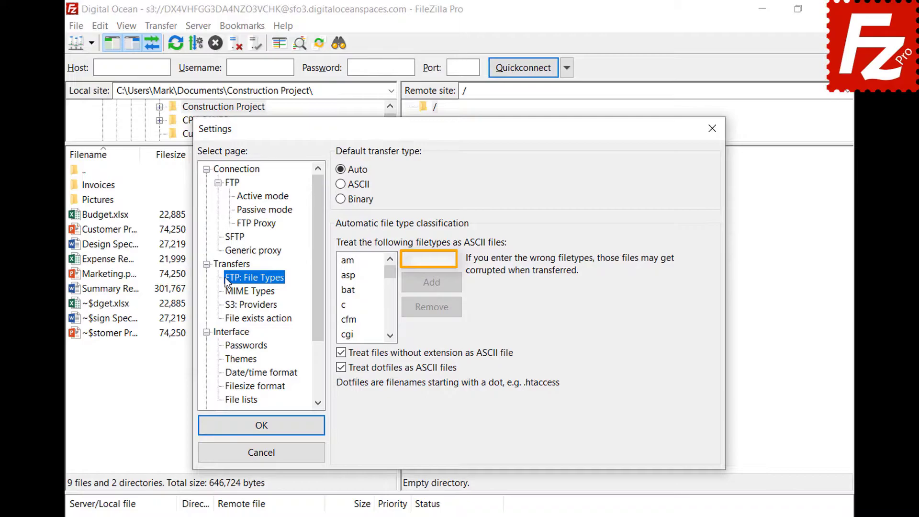
{"action": "left_click", "coordinate": [452, 260]}
{"action": "type", "text": "json"}
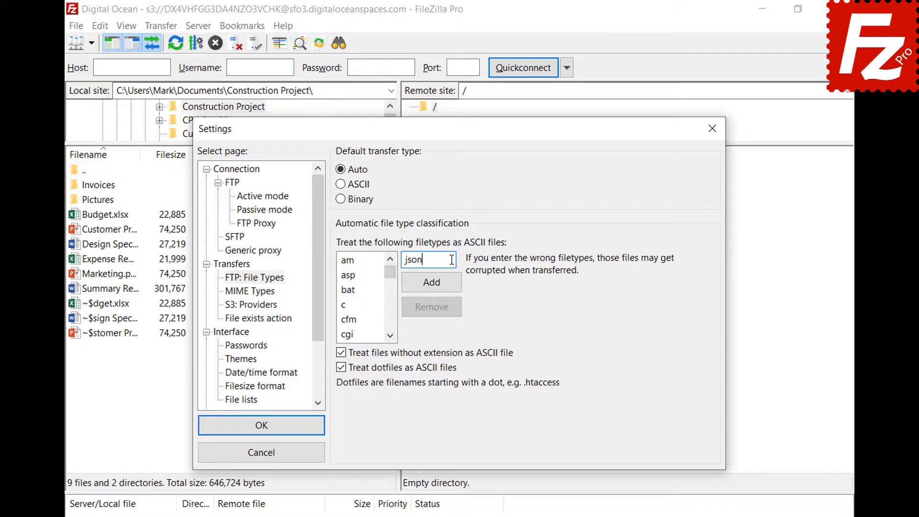
{"action": "left_click", "coordinate": [432, 289]}
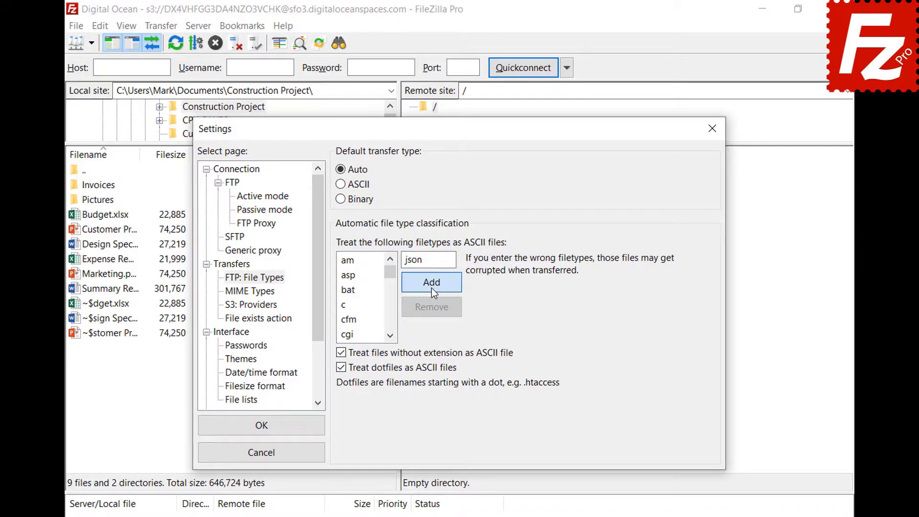
{"action": "left_click_drag", "start_coordinate": [390, 273], "coordinate": [392, 296]}
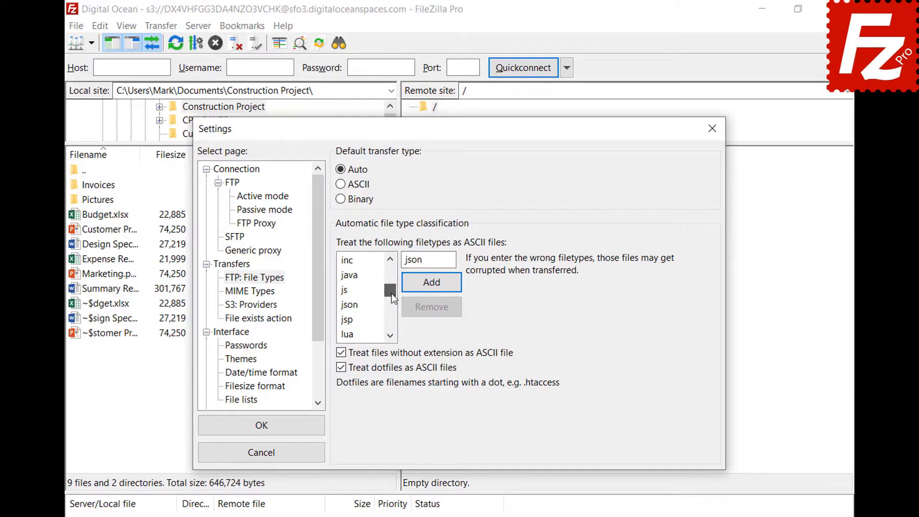
{"action": "left_click", "coordinate": [358, 305]}
{"action": "left_click", "coordinate": [358, 305]}
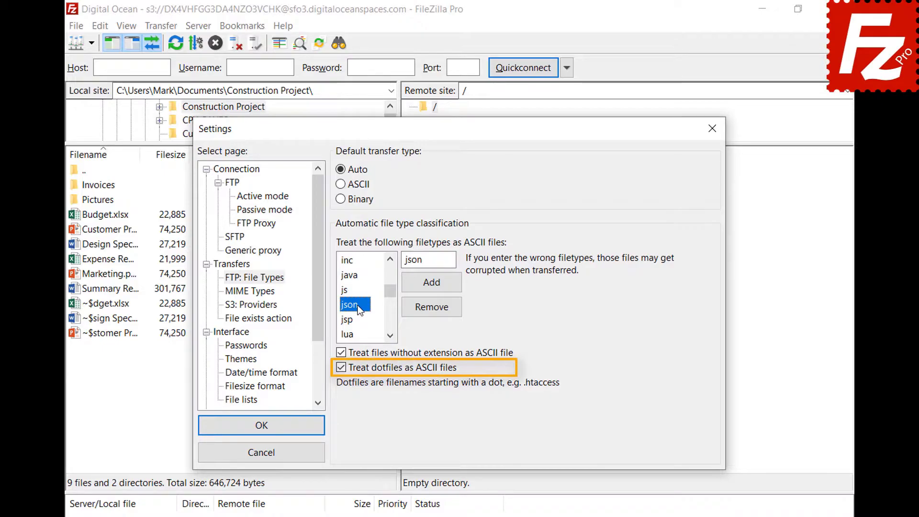
{"action": "left_click", "coordinate": [261, 435]}
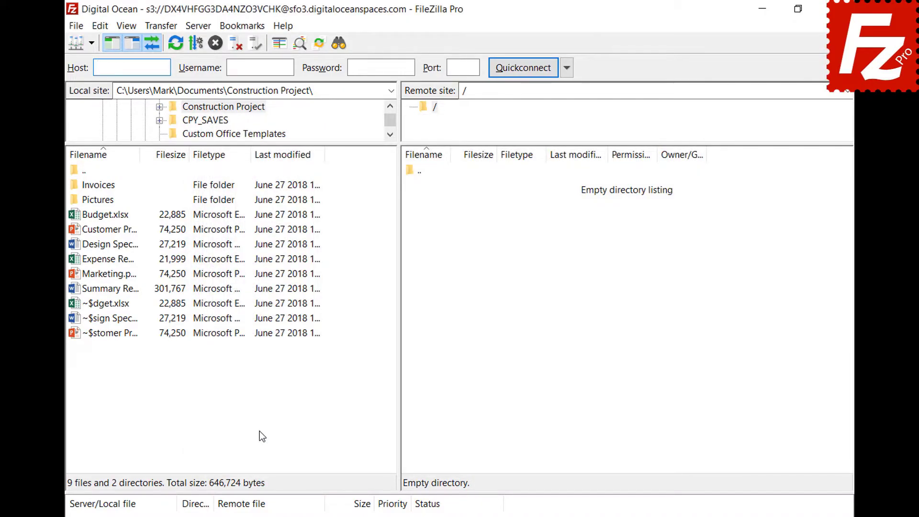
- Connect to the FTP site in a new tab and check that Transfer type is Auto
{"action": "left_click", "coordinate": [91, 44]}
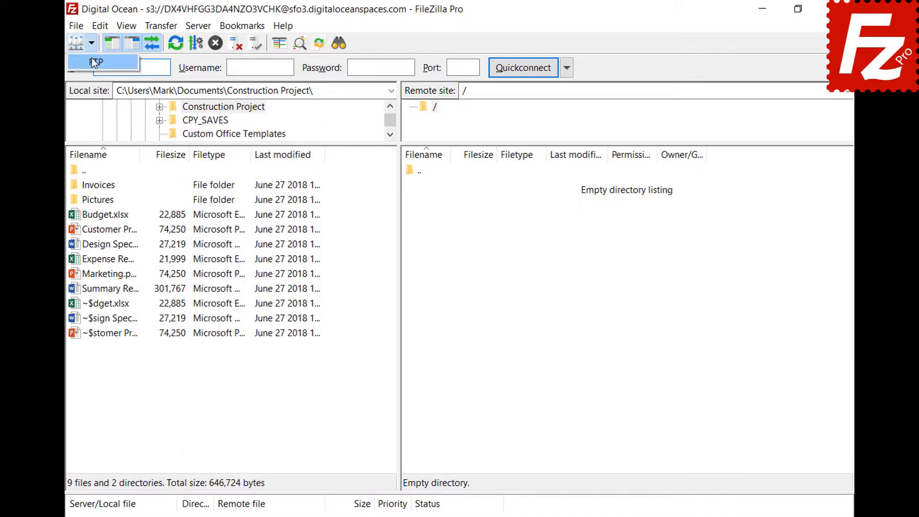
{"action": "left_click", "coordinate": [91, 59]}
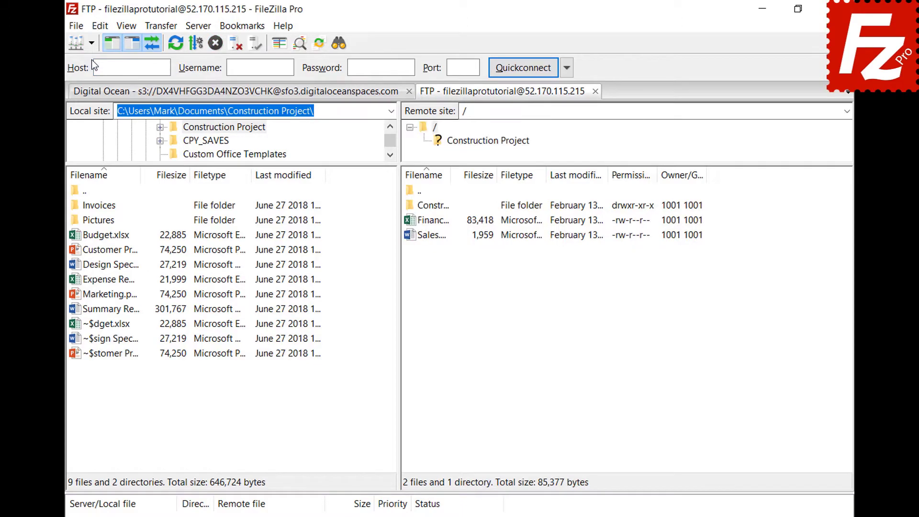
{"action": "left_click", "coordinate": [161, 27]}
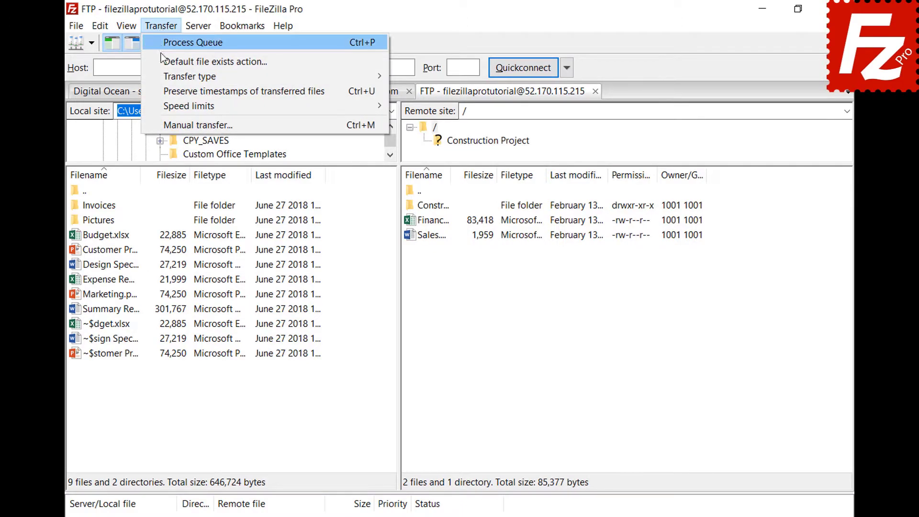
{"action": "mouse_move", "coordinate": [164, 77]}
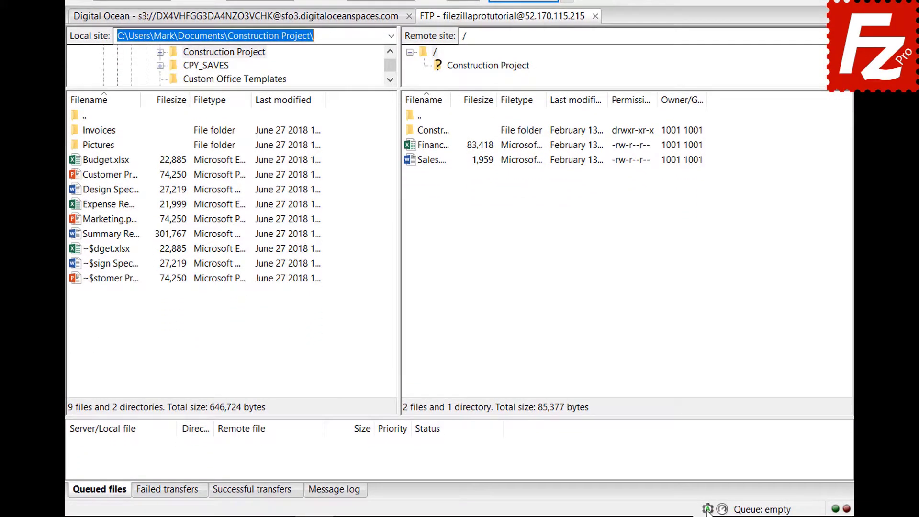
{"action": "left_click", "coordinate": [707, 511]}
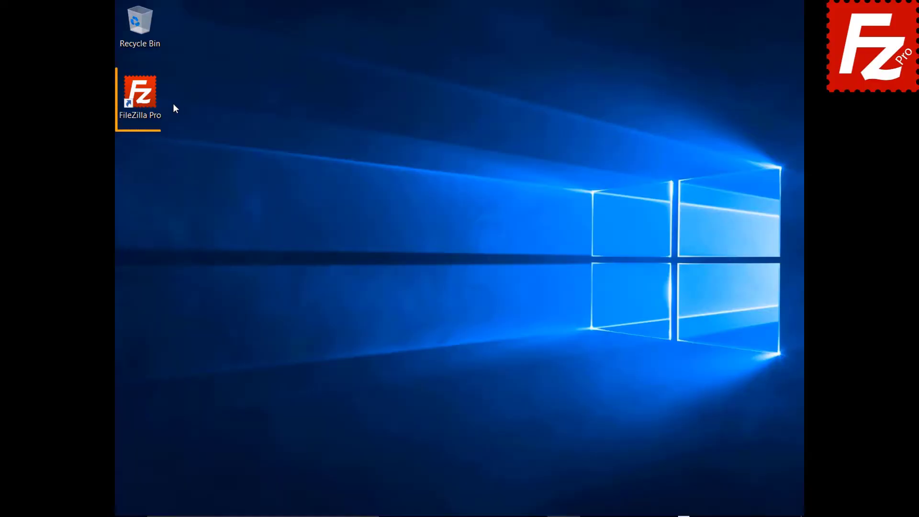
- Launch FileZilla Pro, connect to FTP Tutorial, and upload Summary Report.docx
{"action": "double_click", "coordinate": [145, 99]}
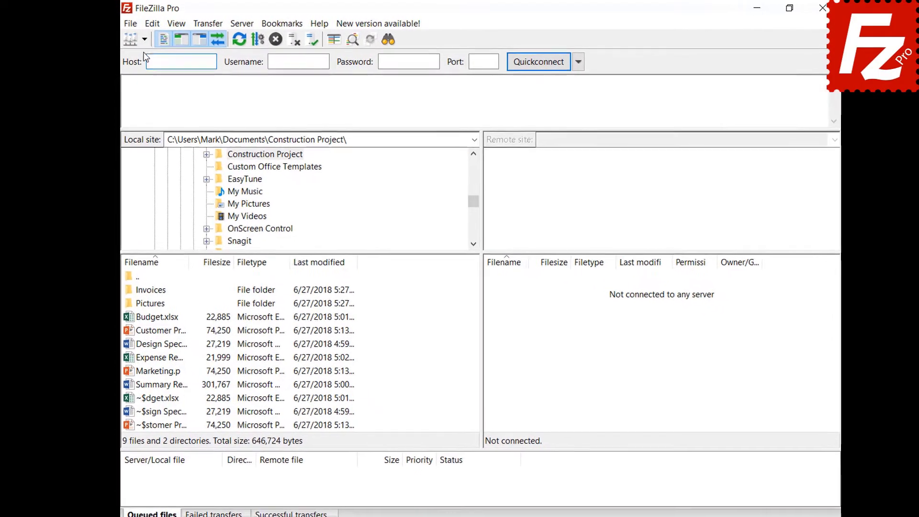
{"action": "left_click", "coordinate": [157, 43]}
{"action": "left_click", "coordinate": [160, 60]}
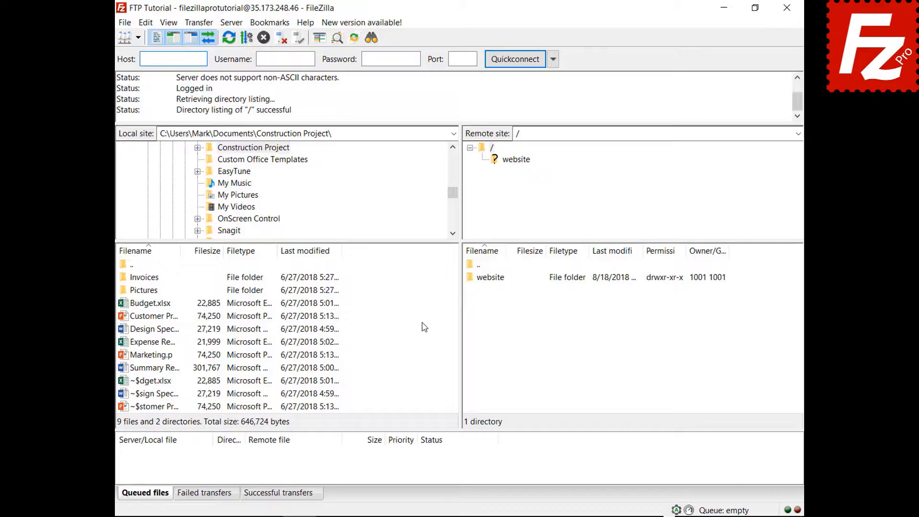
{"action": "right_click", "coordinate": [154, 368]}
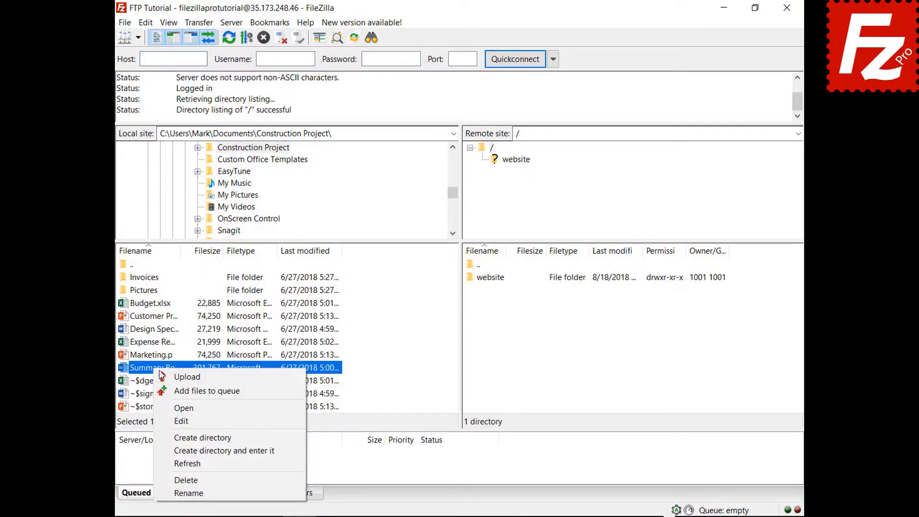
{"action": "left_click", "coordinate": [175, 377]}
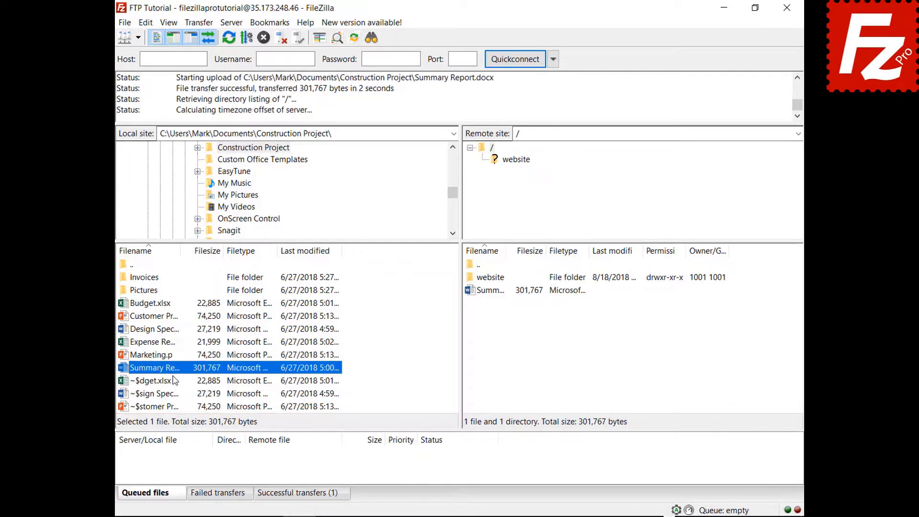
- Queue Budget.xlsx and the Invoices folder, then process the queue to upload them
{"action": "right_click", "coordinate": [155, 305]}
{"action": "left_click", "coordinate": [172, 326]}
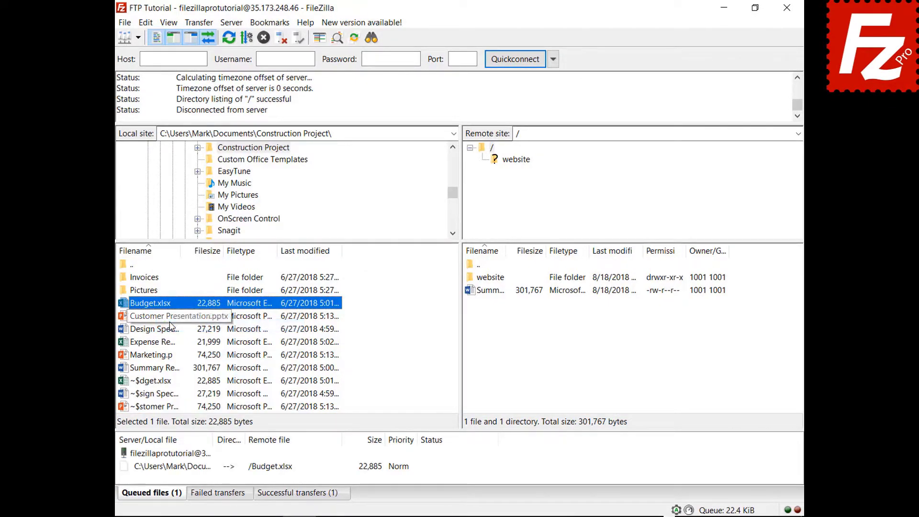
{"action": "right_click", "coordinate": [153, 278]}
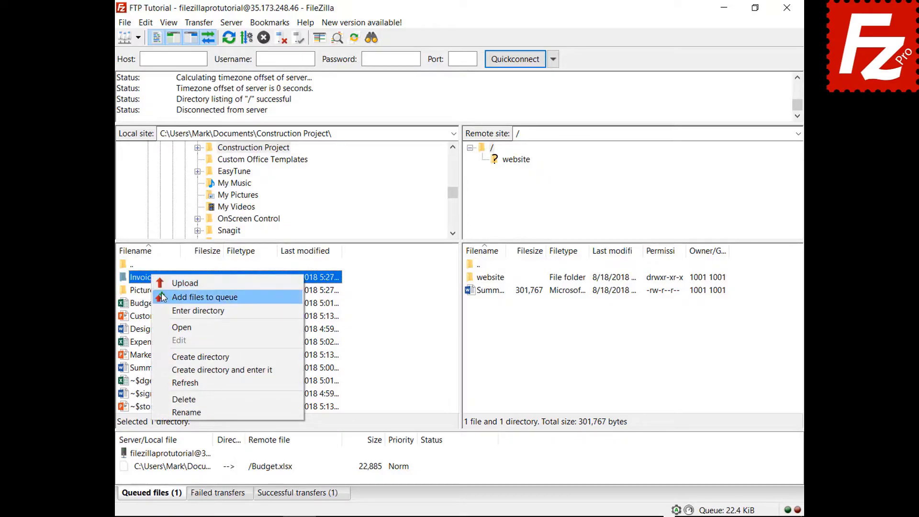
{"action": "left_click", "coordinate": [163, 297]}
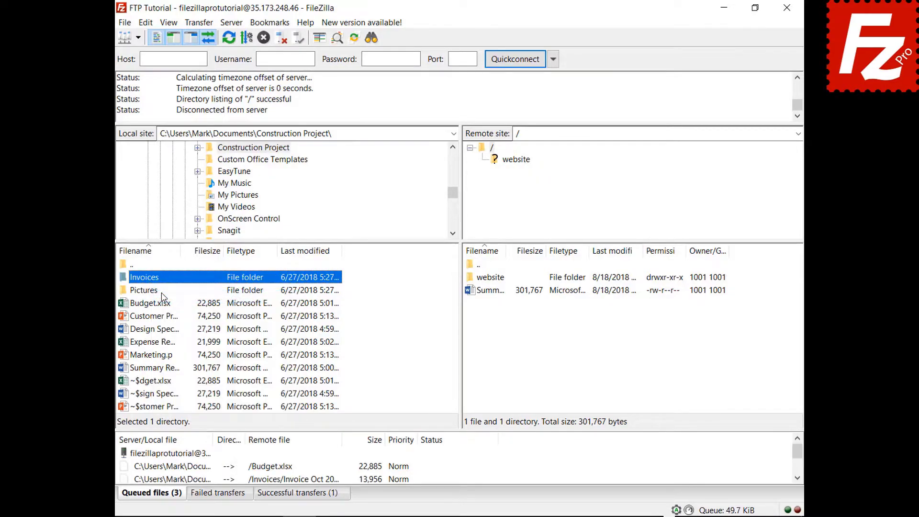
{"action": "right_click", "coordinate": [176, 455]}
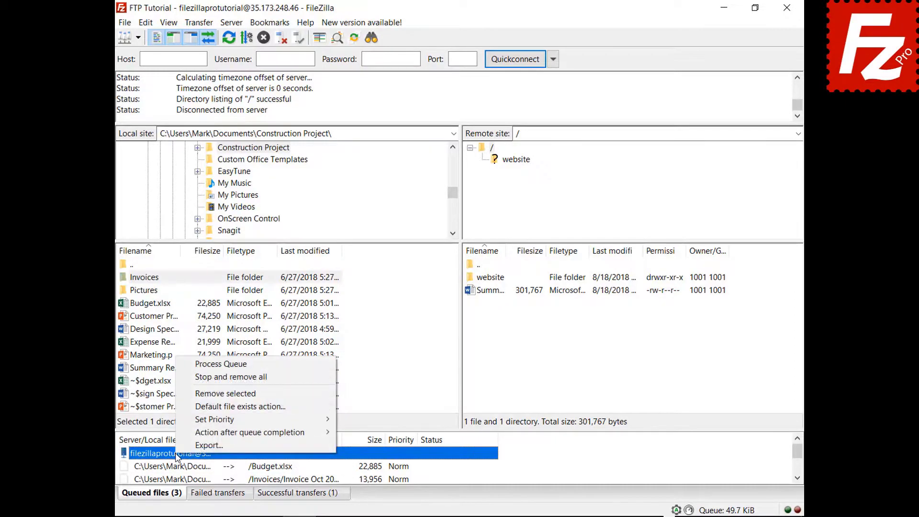
{"action": "left_click", "coordinate": [201, 365]}
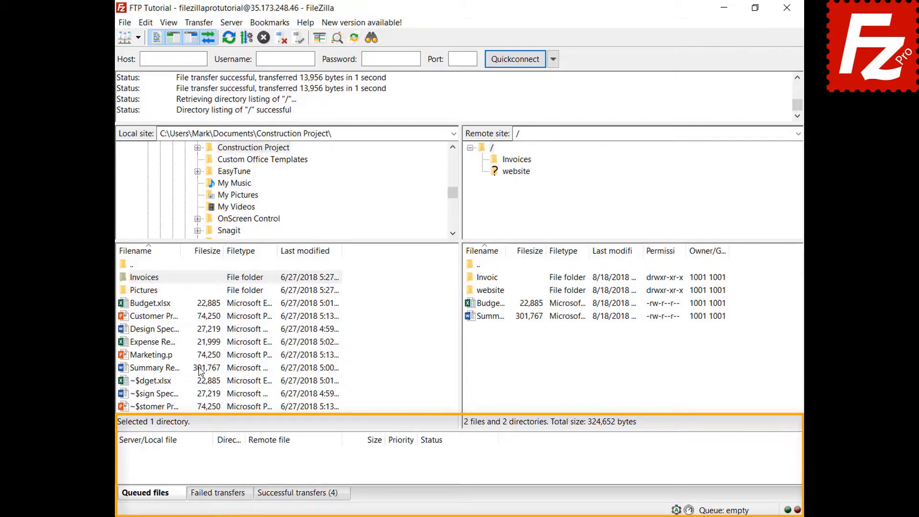
- Add Design Specs.docx and Expense Report.xlsx to the transfer queue
{"action": "left_click", "coordinate": [154, 329]}
{"action": "right_click", "coordinate": [158, 330]}
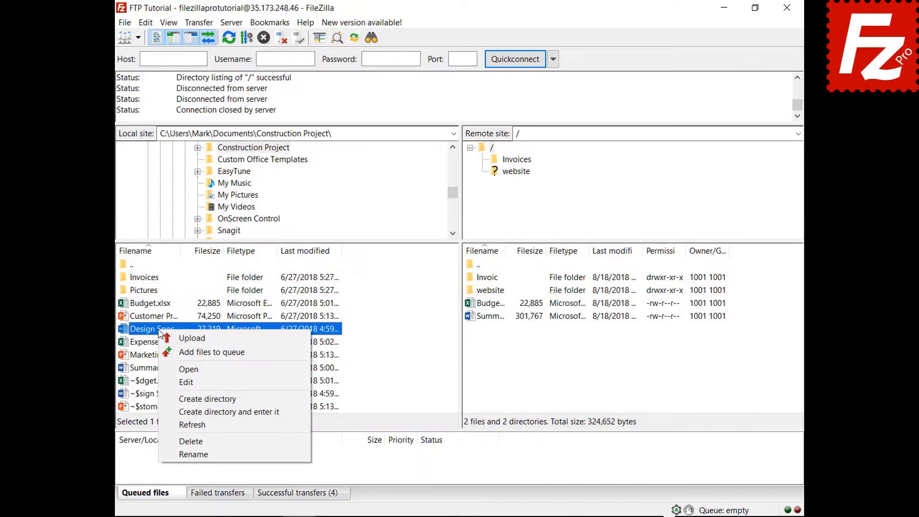
{"action": "left_click", "coordinate": [178, 352]}
{"action": "left_click", "coordinate": [165, 345]}
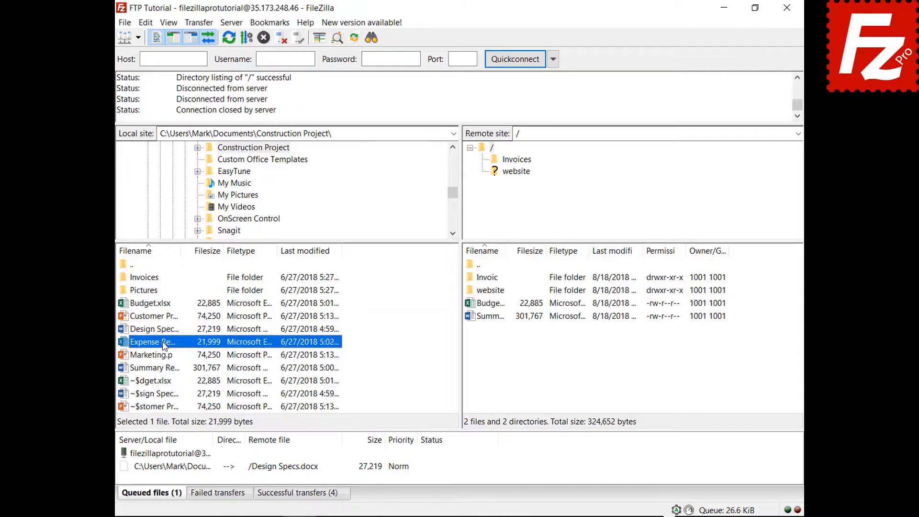
{"action": "right_click", "coordinate": [164, 345]}
{"action": "left_click", "coordinate": [178, 364]}
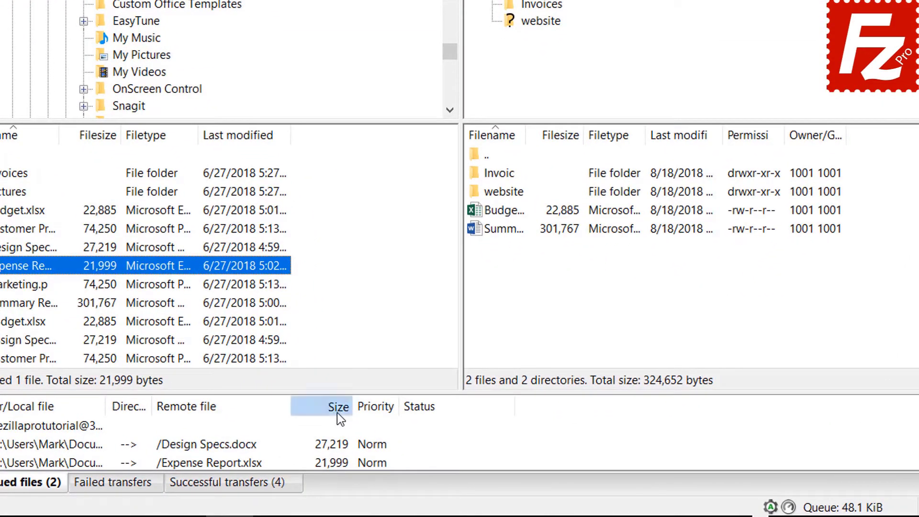
- Sort the queue by size, give Expense Report.xlsx Highest priority, and process the queue
{"action": "left_click", "coordinate": [337, 412]}
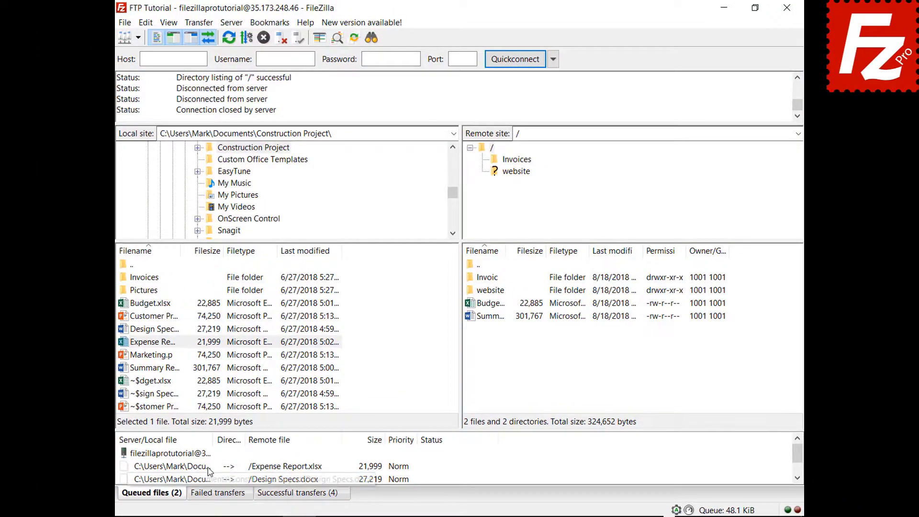
{"action": "left_click", "coordinate": [209, 469]}
{"action": "right_click", "coordinate": [209, 467]}
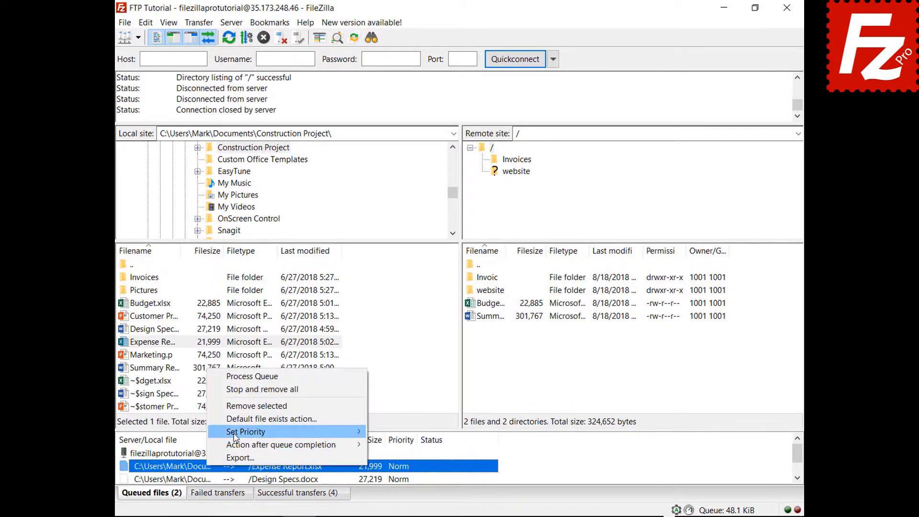
{"action": "mouse_move", "coordinate": [236, 436]}
{"action": "left_click", "coordinate": [392, 432]}
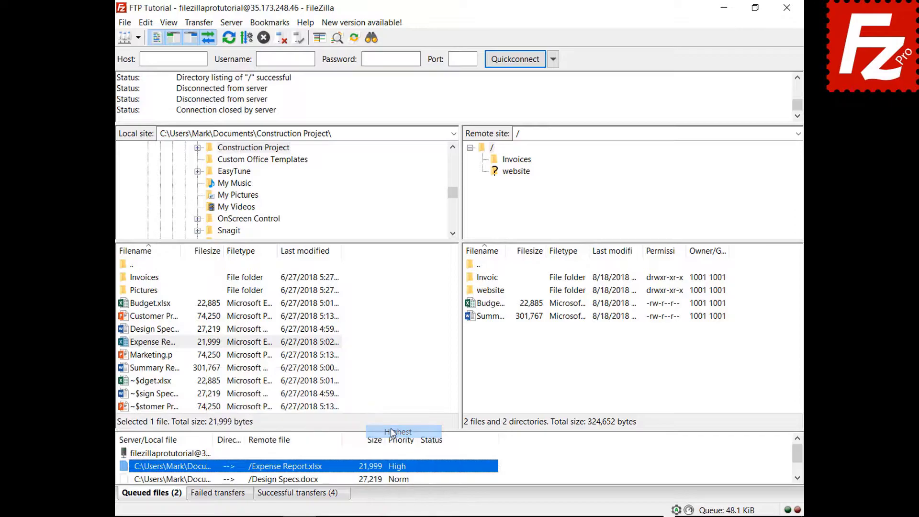
{"action": "left_click", "coordinate": [194, 454]}
{"action": "right_click", "coordinate": [194, 454]}
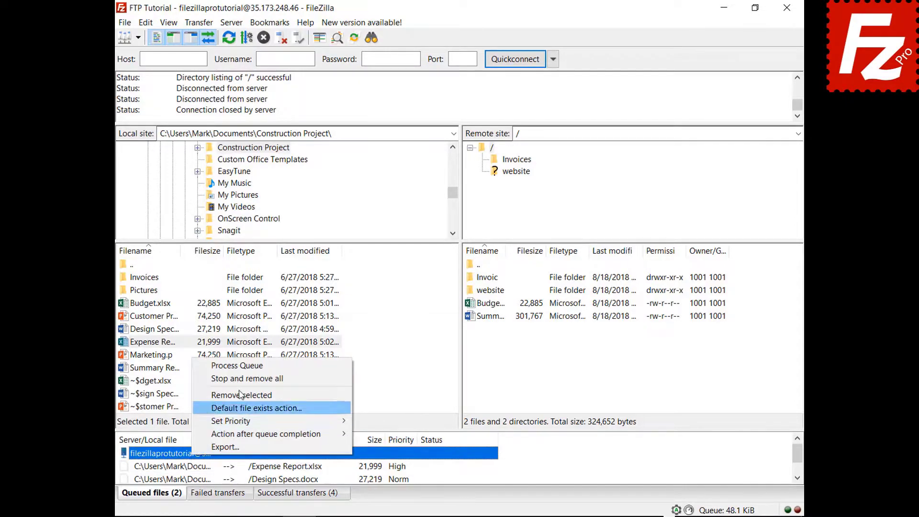
{"action": "left_click", "coordinate": [239, 366]}
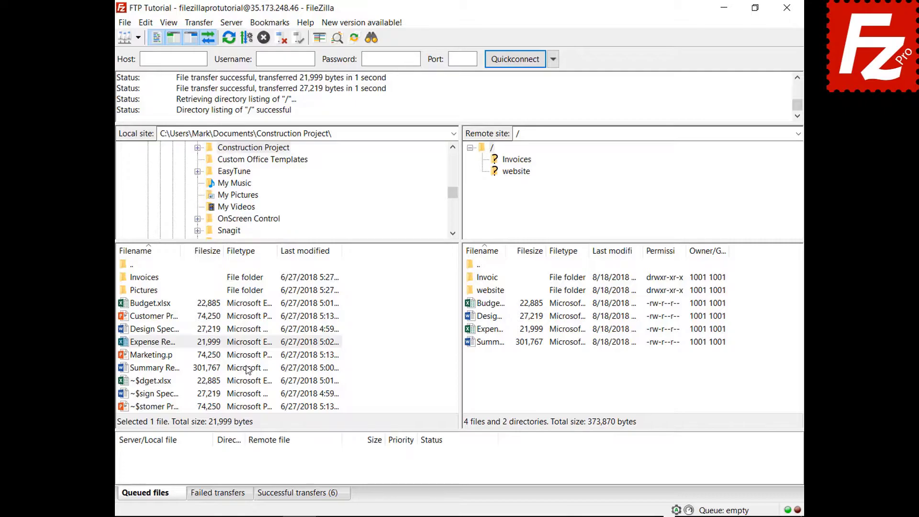
- Queue Budget.xlsx for upload and review the File exists action settings without changes
{"action": "right_click", "coordinate": [137, 303]}
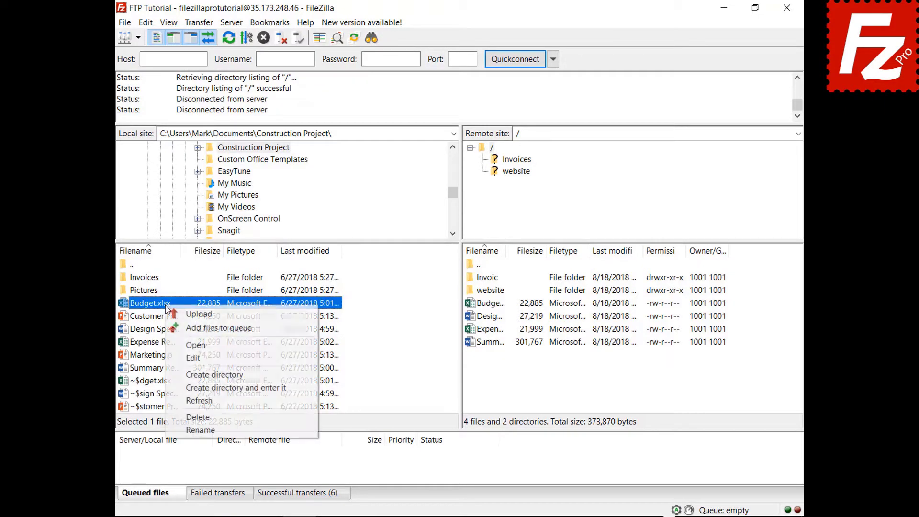
{"action": "left_click", "coordinate": [178, 330]}
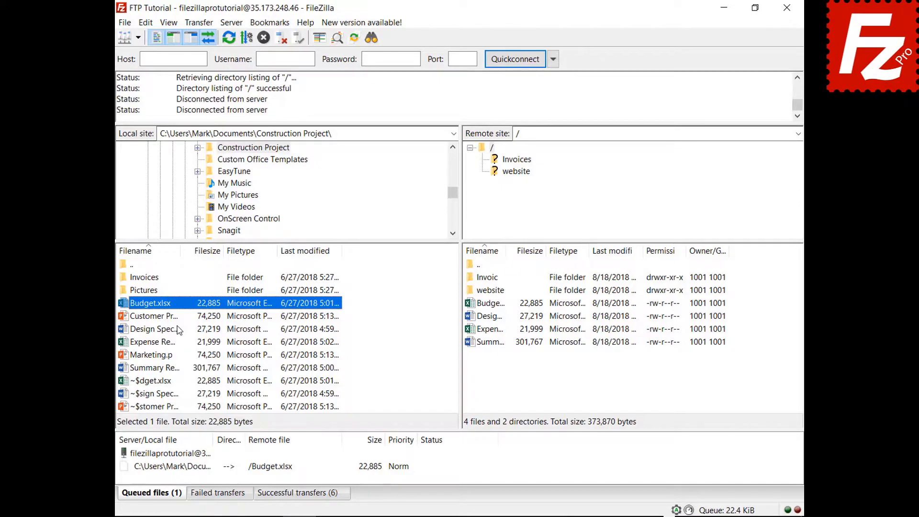
{"action": "left_click", "coordinate": [146, 22]}
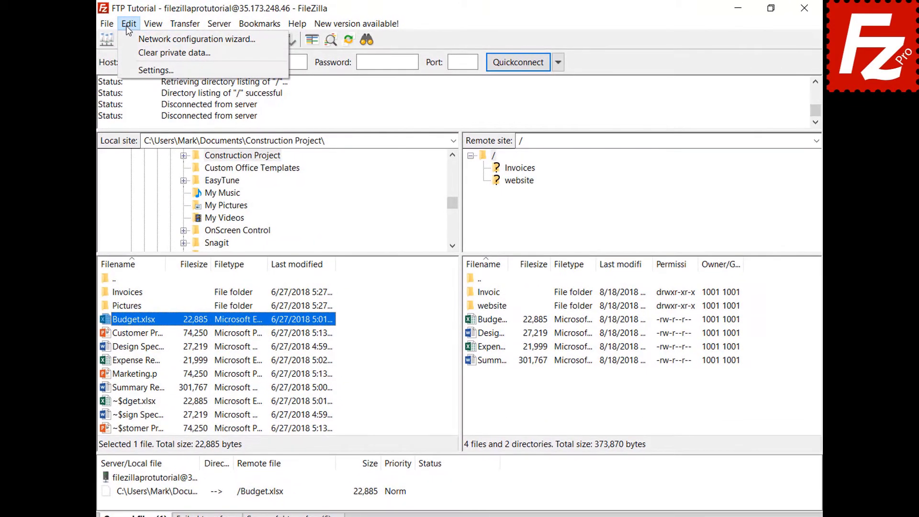
{"action": "left_click", "coordinate": [128, 69]}
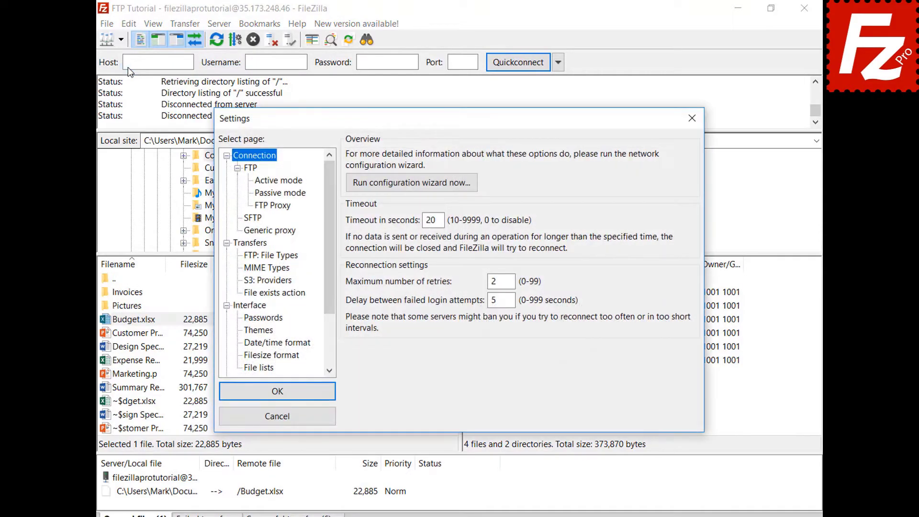
{"action": "left_click", "coordinate": [274, 293]}
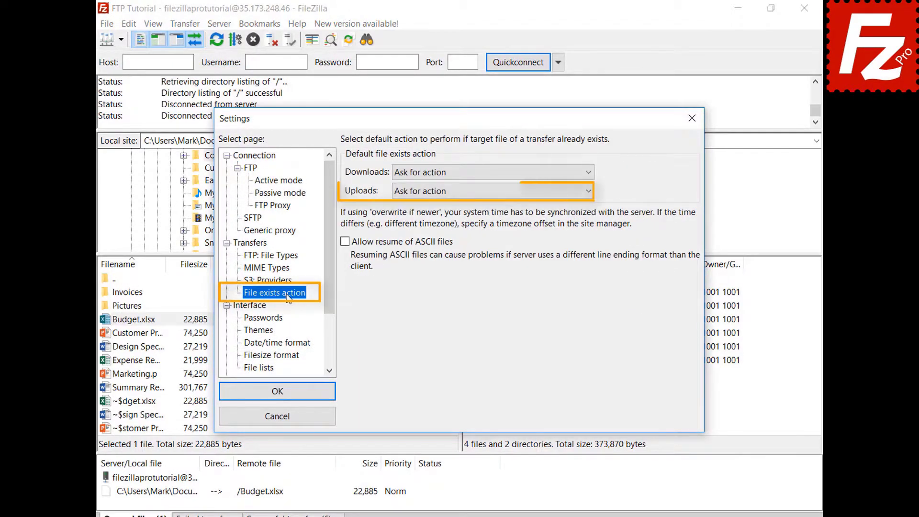
{"action": "left_click", "coordinate": [277, 416]}
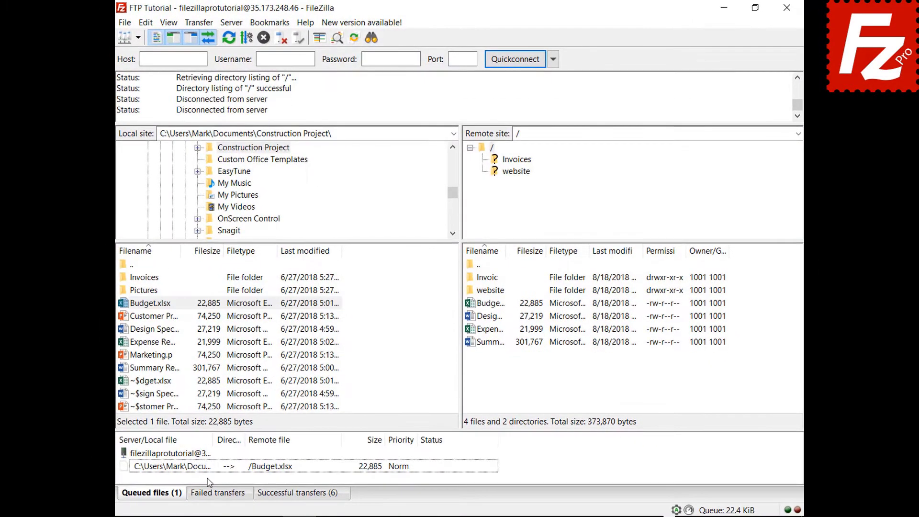
- Set the queue's default upload file exists action to Overwrite file, then process the queue
{"action": "right_click", "coordinate": [209, 472]}
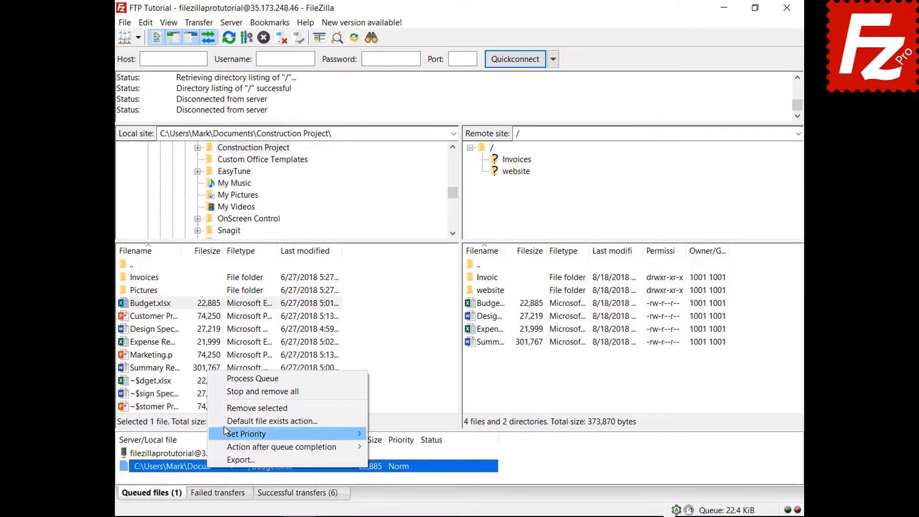
{"action": "left_click", "coordinate": [258, 421]}
{"action": "left_click", "coordinate": [401, 442]}
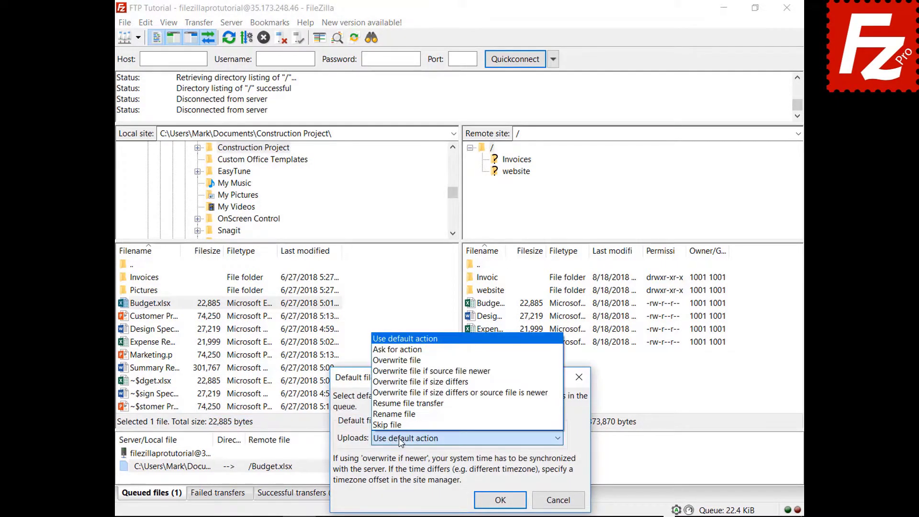
{"action": "left_click", "coordinate": [422, 360]}
{"action": "left_click", "coordinate": [500, 500]}
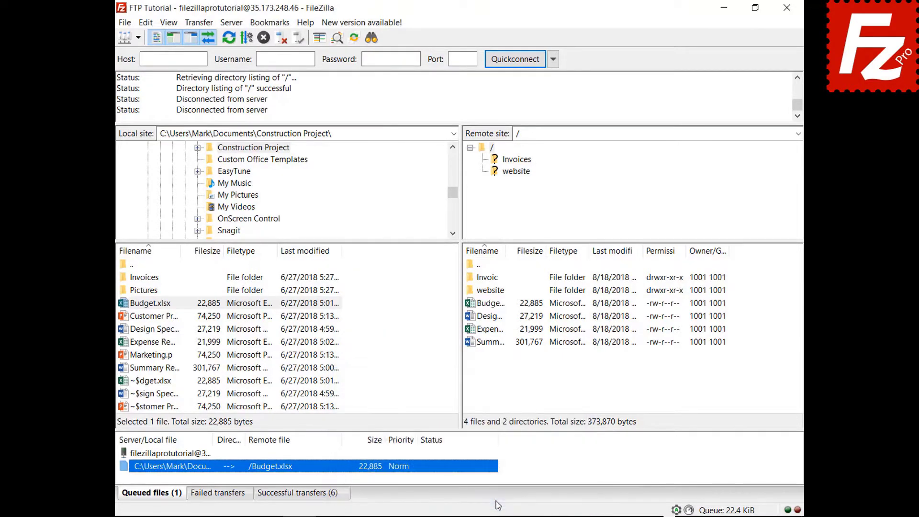
{"action": "right_click", "coordinate": [175, 455]}
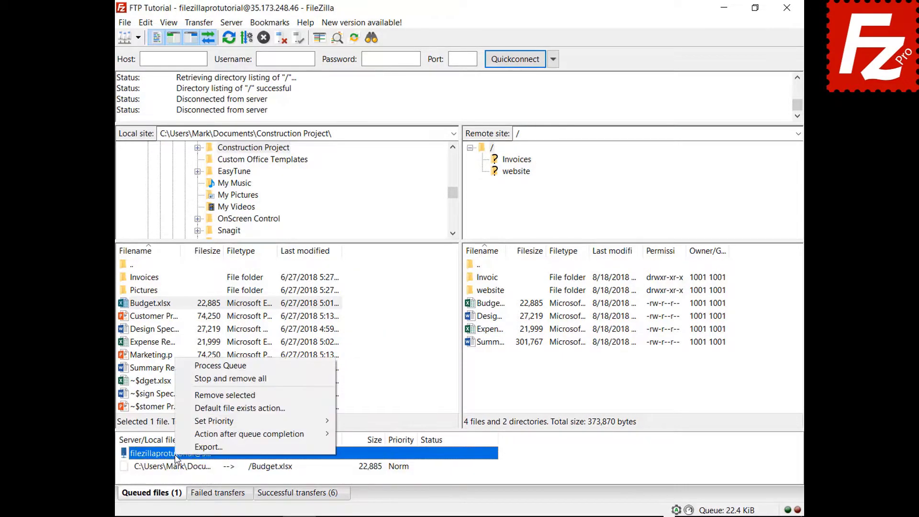
{"action": "left_click", "coordinate": [187, 366]}
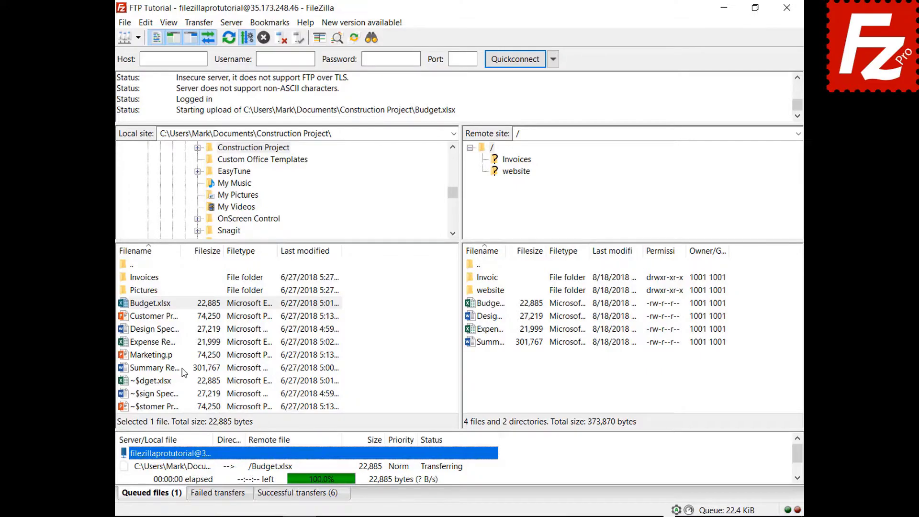
- Queue Marketing.pptx, set Close FileZilla as the after-completion action, and process the queue
{"action": "right_click", "coordinate": [154, 359]}
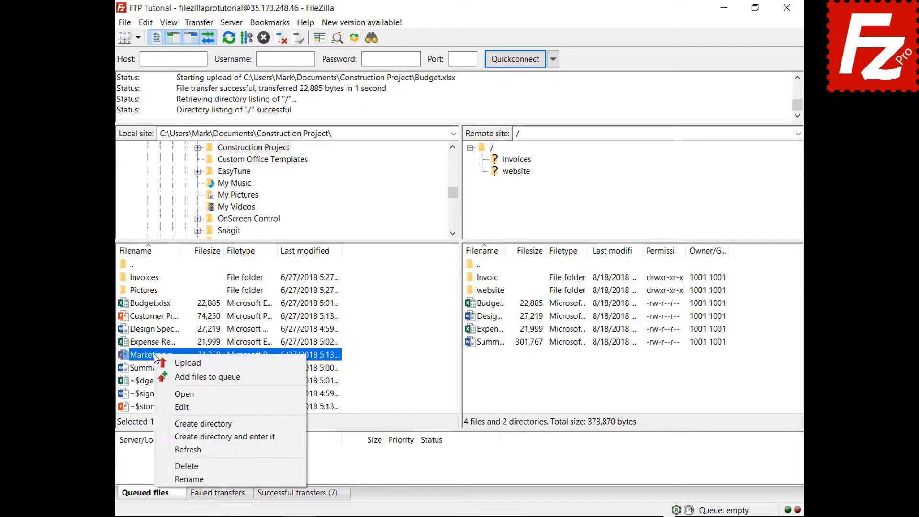
{"action": "left_click", "coordinate": [168, 377]}
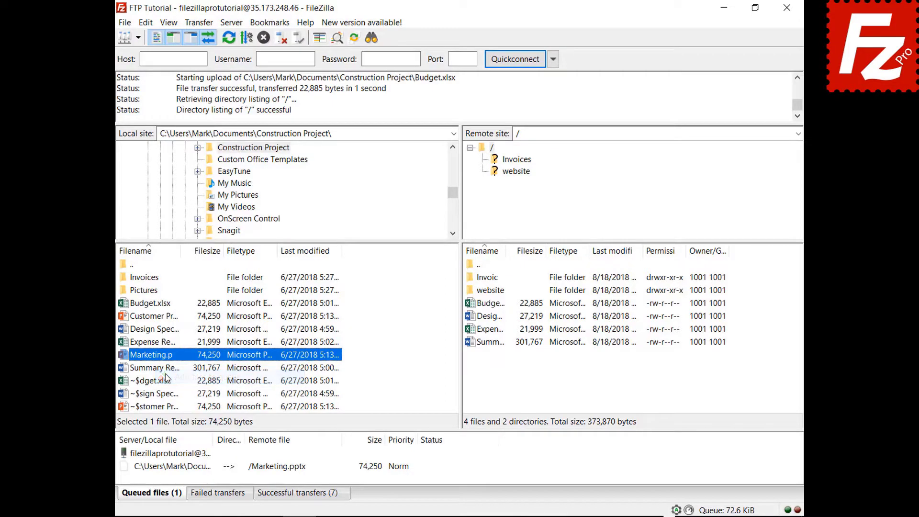
{"action": "right_click", "coordinate": [183, 472]}
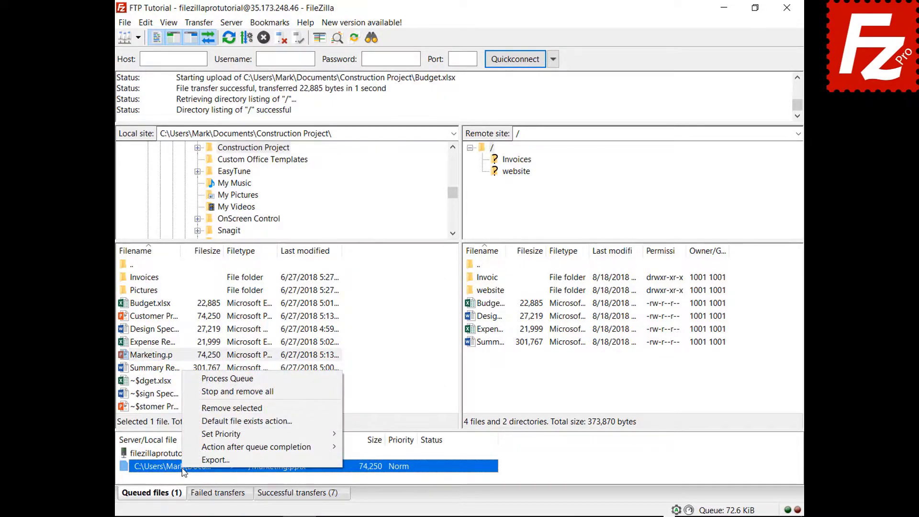
{"action": "mouse_move", "coordinate": [186, 447]}
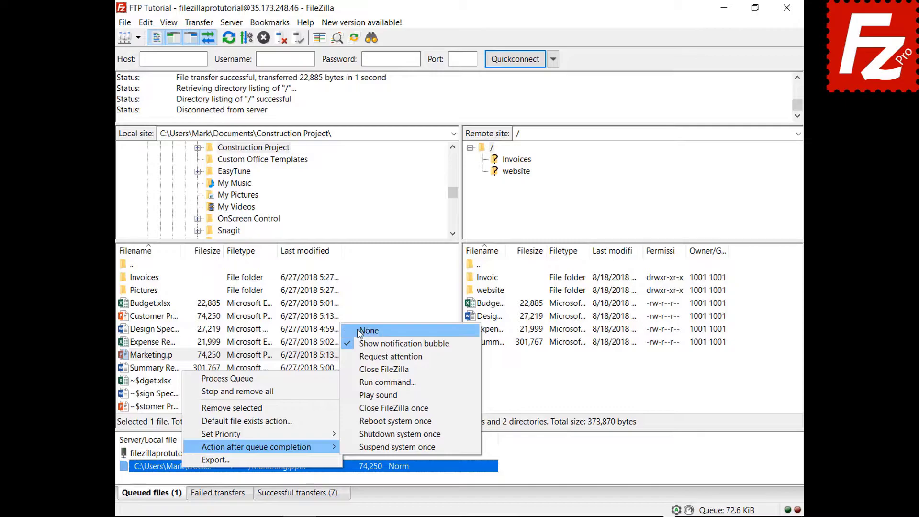
{"action": "left_click", "coordinate": [356, 370]}
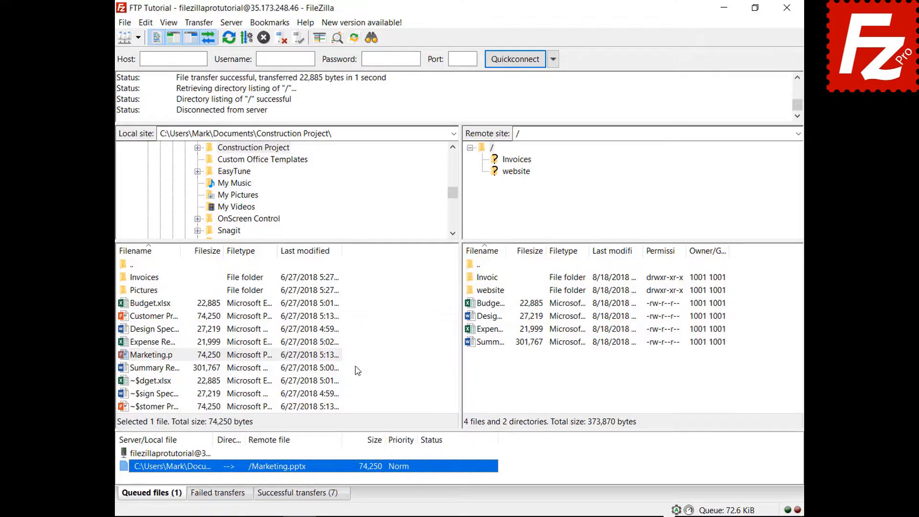
{"action": "right_click", "coordinate": [188, 454]}
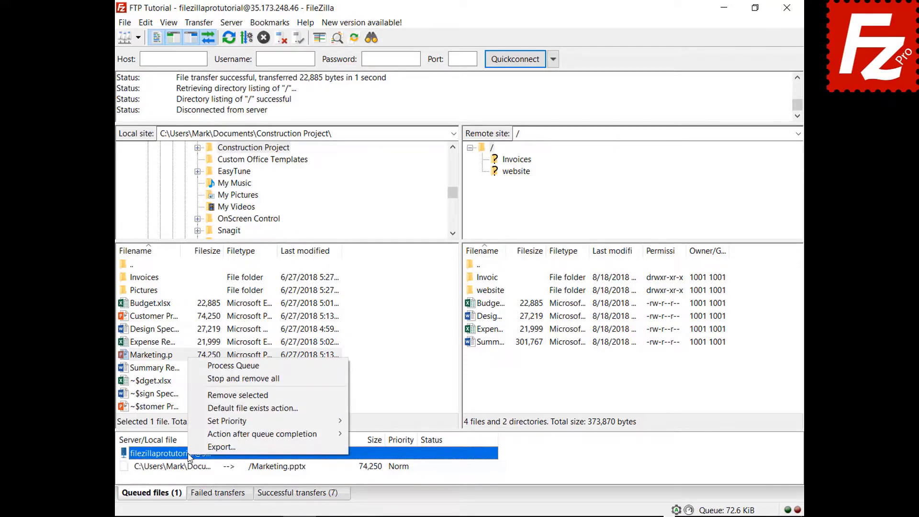
{"action": "left_click", "coordinate": [219, 368]}
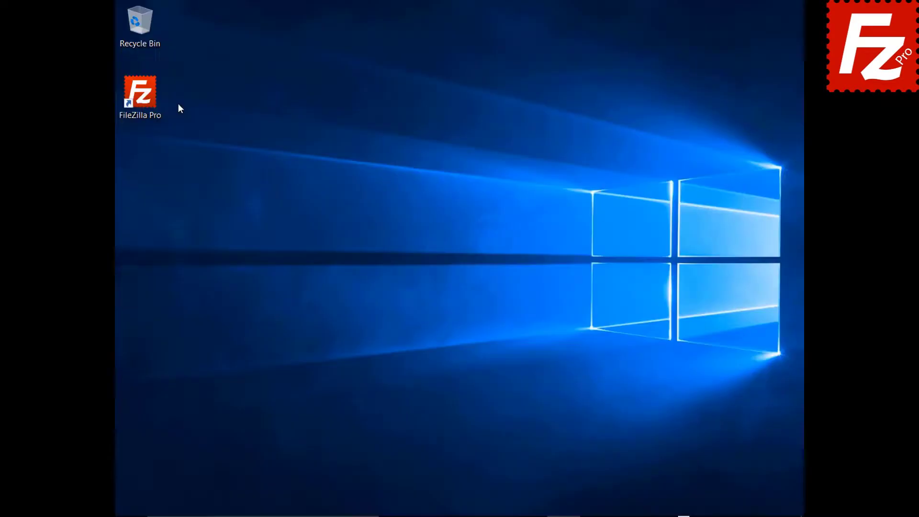
- Launch FileZilla Pro, connect to FTP Tutorial, and queue the local Pictures folder
{"action": "double_click", "coordinate": [145, 98]}
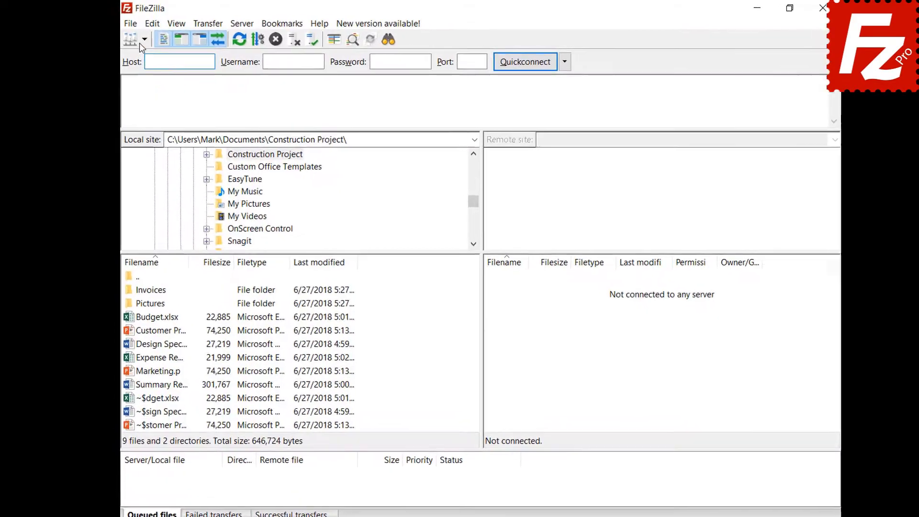
{"action": "left_click", "coordinate": [144, 40]}
{"action": "left_click", "coordinate": [168, 66]}
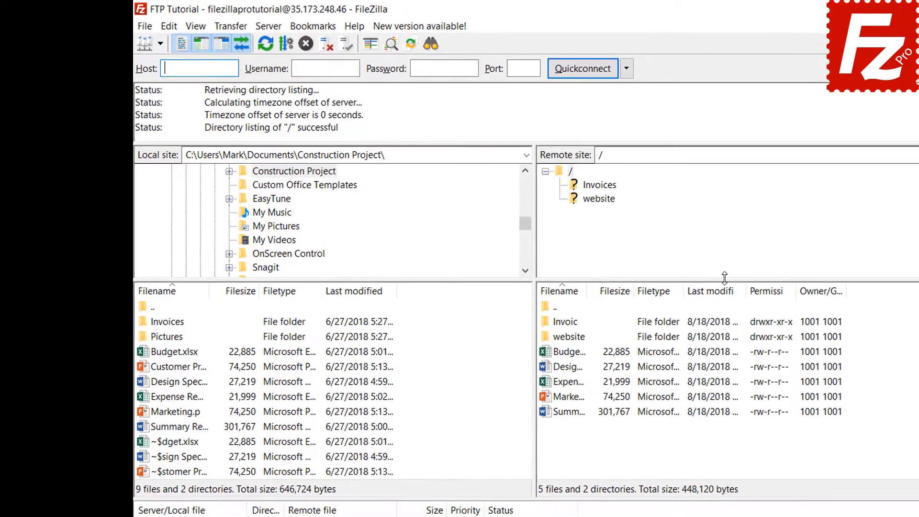
{"action": "left_click", "coordinate": [174, 339]}
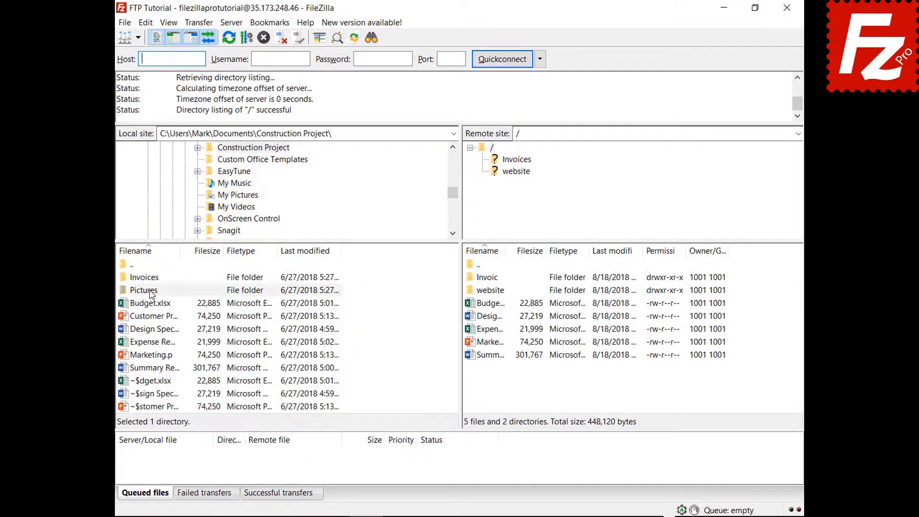
{"action": "right_click", "coordinate": [151, 294]}
{"action": "left_click", "coordinate": [158, 311]}
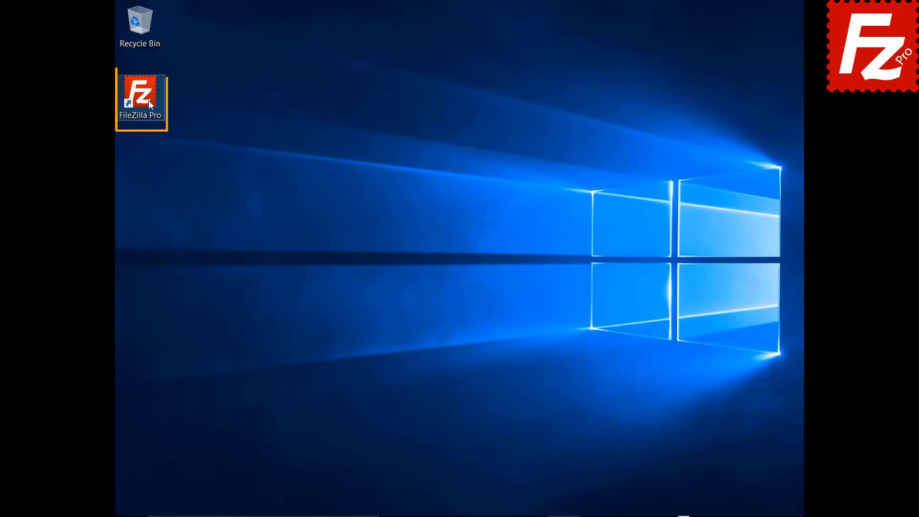
- Relaunch FileZilla Pro and process the restored queue to upload Pictures
{"action": "double_click", "coordinate": [146, 99]}
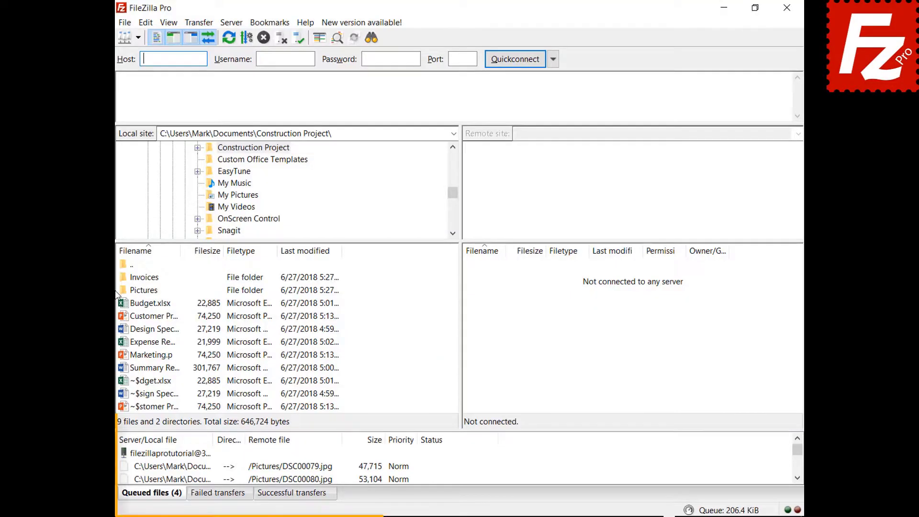
{"action": "right_click", "coordinate": [182, 455]}
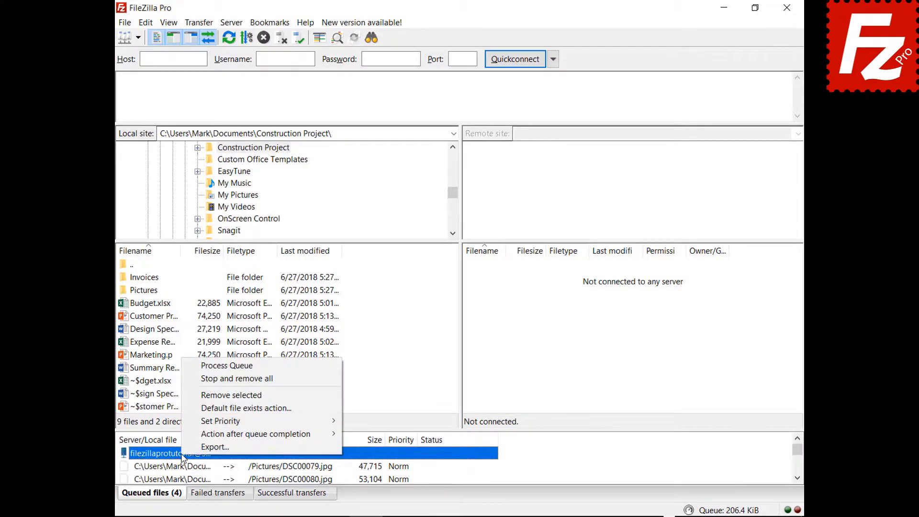
{"action": "left_click", "coordinate": [202, 366]}
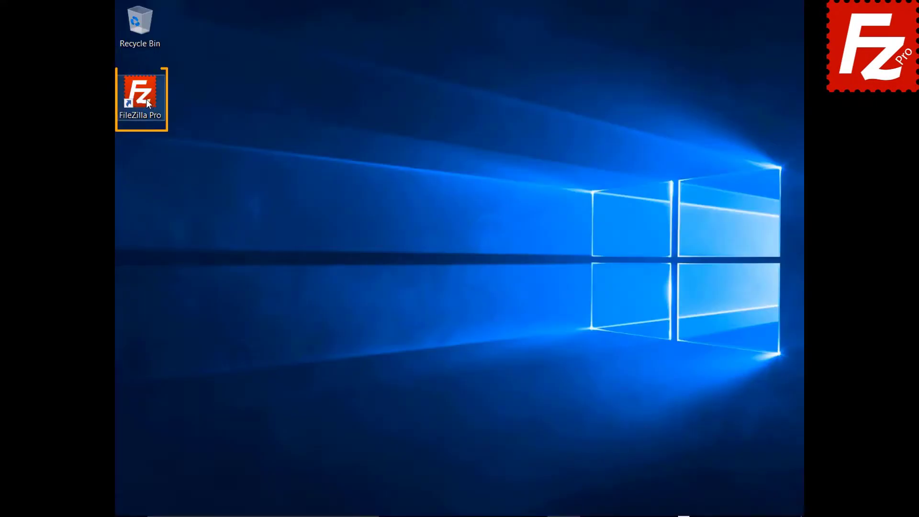
- Reconnect to FTP Tutorial, queue Marketing.pptx, then remove it from the queue
{"action": "double_click", "coordinate": [145, 99]}
{"action": "left_click", "coordinate": [138, 37]}
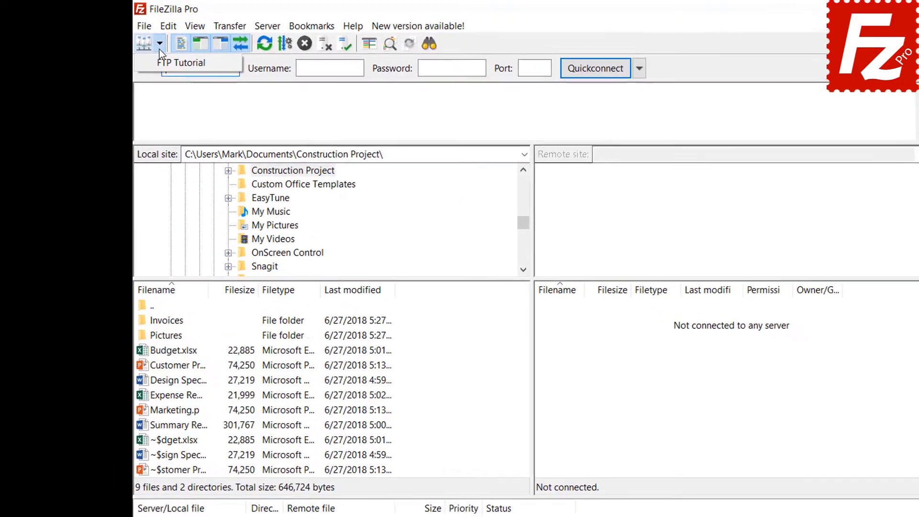
{"action": "left_click", "coordinate": [163, 62]}
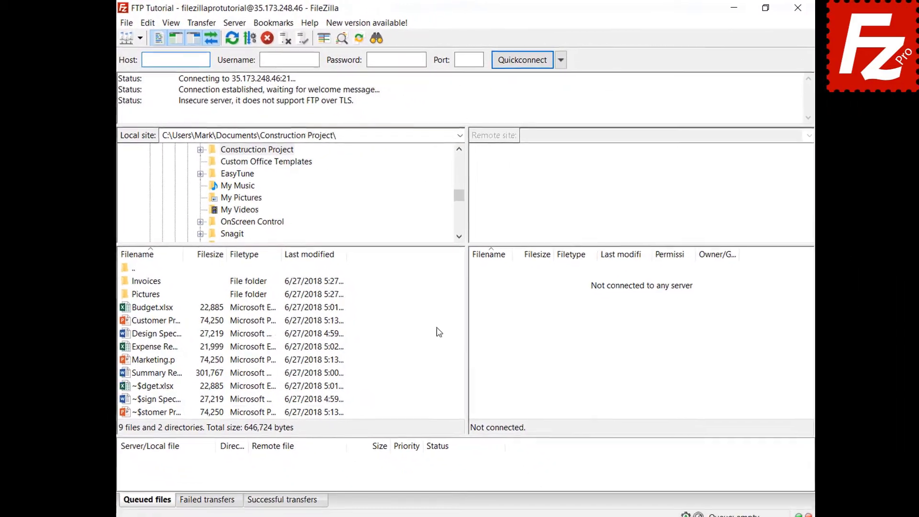
{"action": "right_click", "coordinate": [150, 362]}
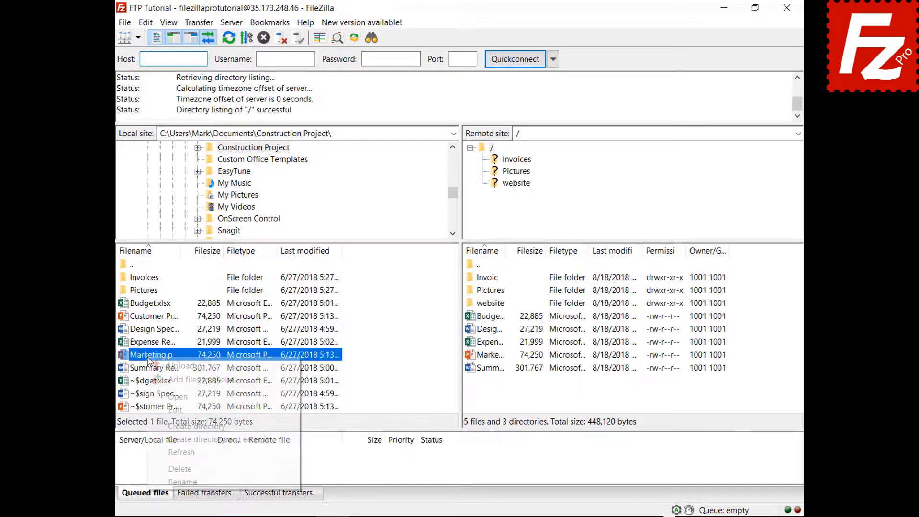
{"action": "left_click", "coordinate": [156, 380]}
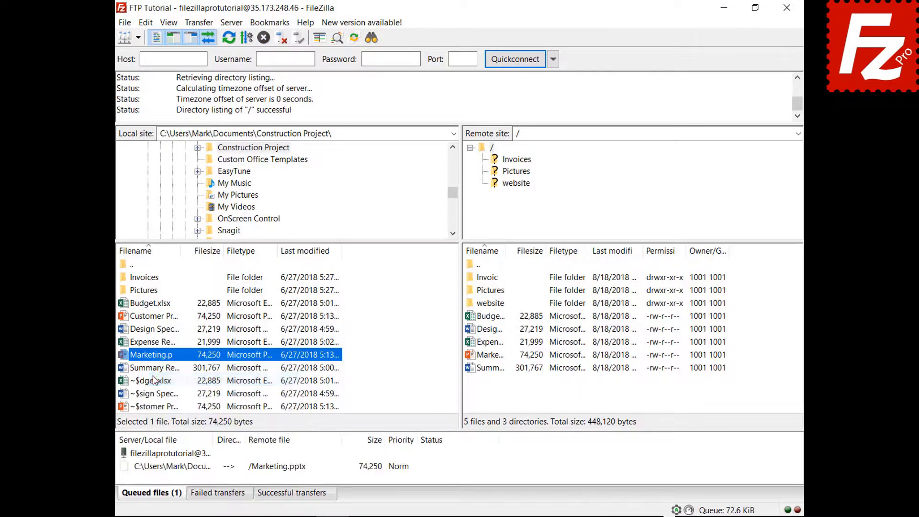
{"action": "right_click", "coordinate": [183, 471]}
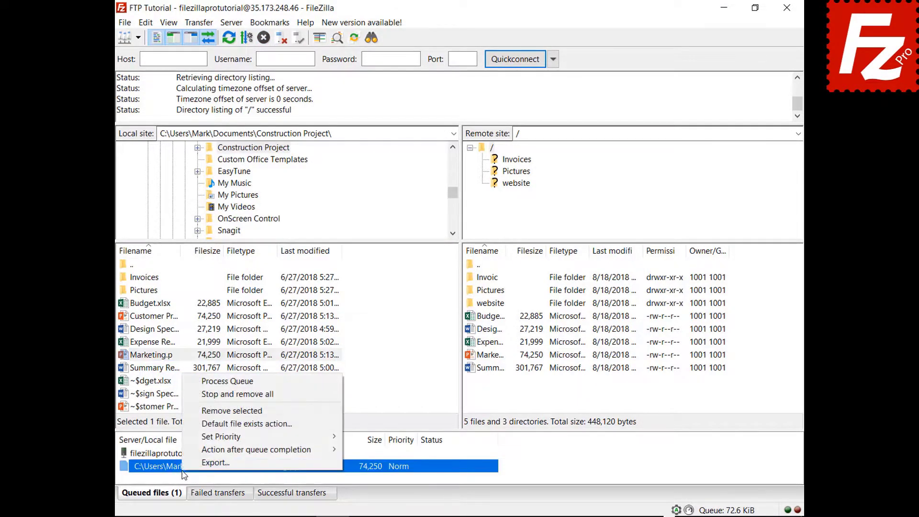
{"action": "left_click", "coordinate": [195, 396]}
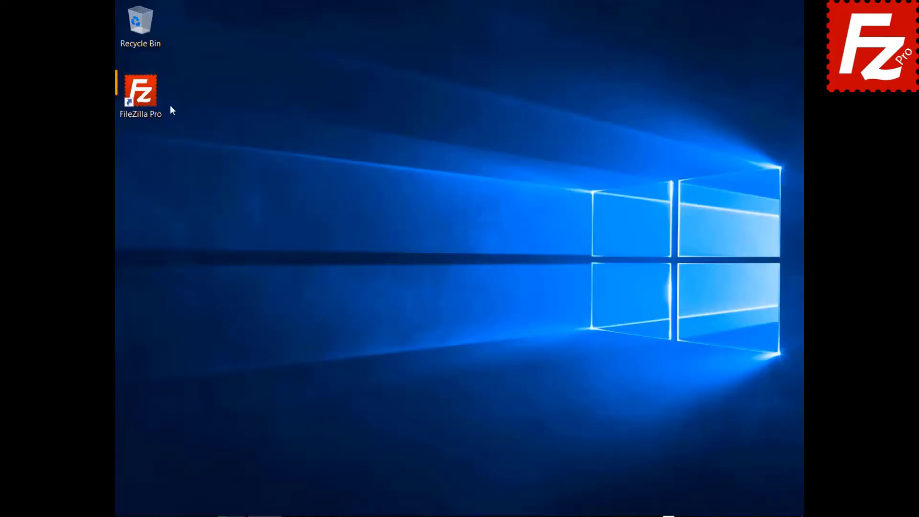
- Launch FileZilla Pro, connect to FTP Tutorial, and open the website folder locally and remotely
{"action": "double_click", "coordinate": [151, 91]}
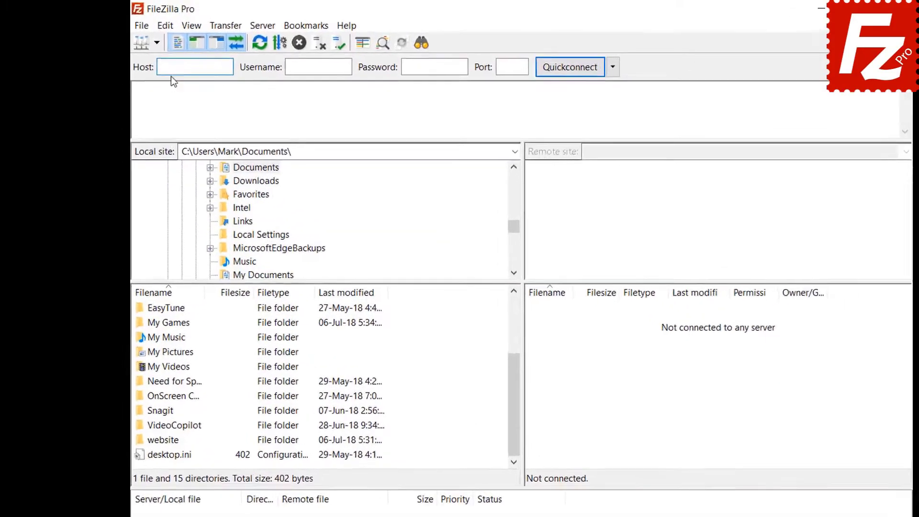
{"action": "left_click", "coordinate": [138, 38]}
{"action": "left_click", "coordinate": [248, 94]}
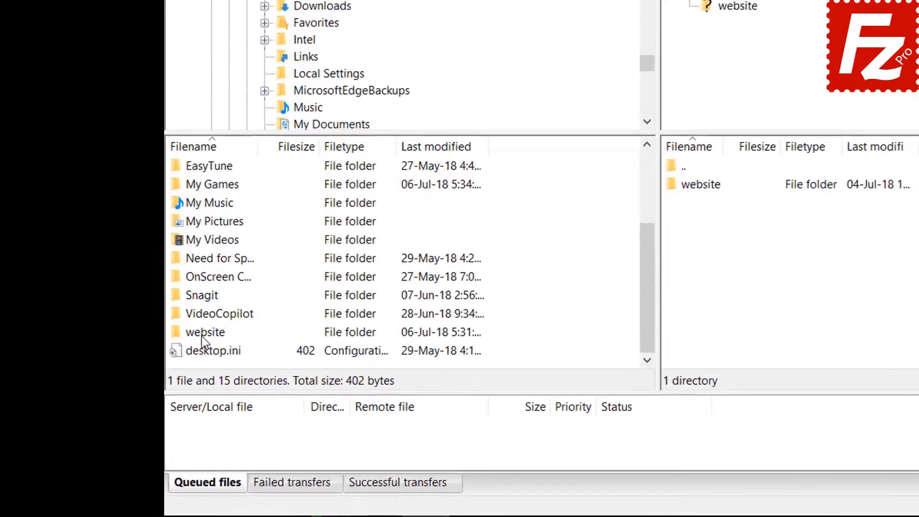
{"action": "double_click", "coordinate": [152, 379]}
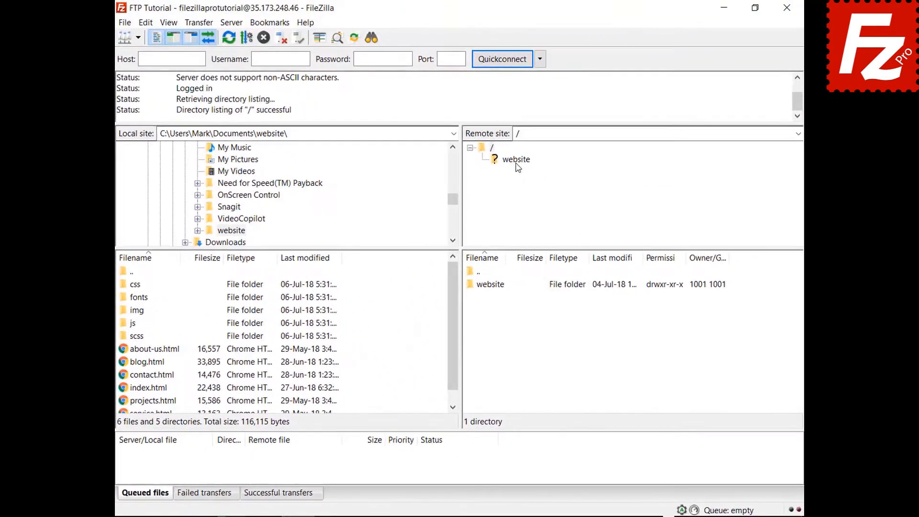
{"action": "left_click", "coordinate": [621, 89]}
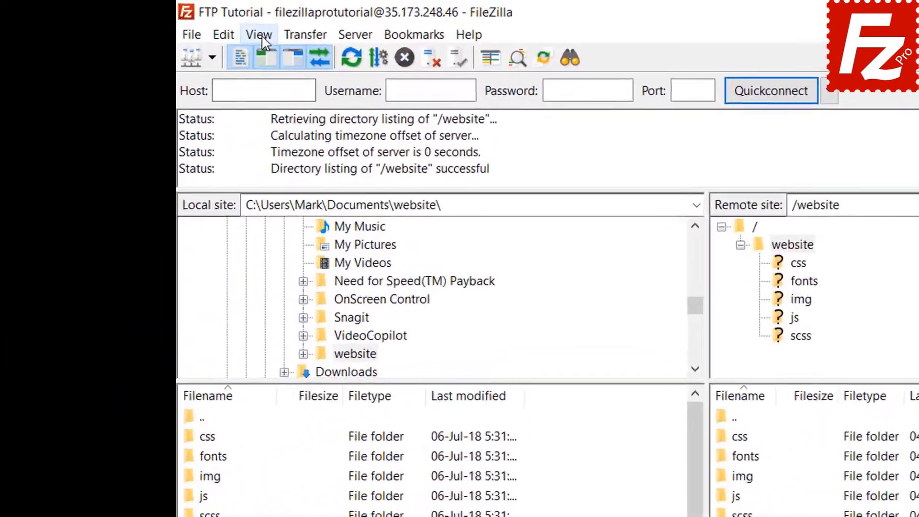
{"action": "left_click", "coordinate": [169, 22]}
- Enable directory comparison and scroll through the highlighted local and remote website listings
{"action": "mouse_move", "coordinate": [291, 104]}
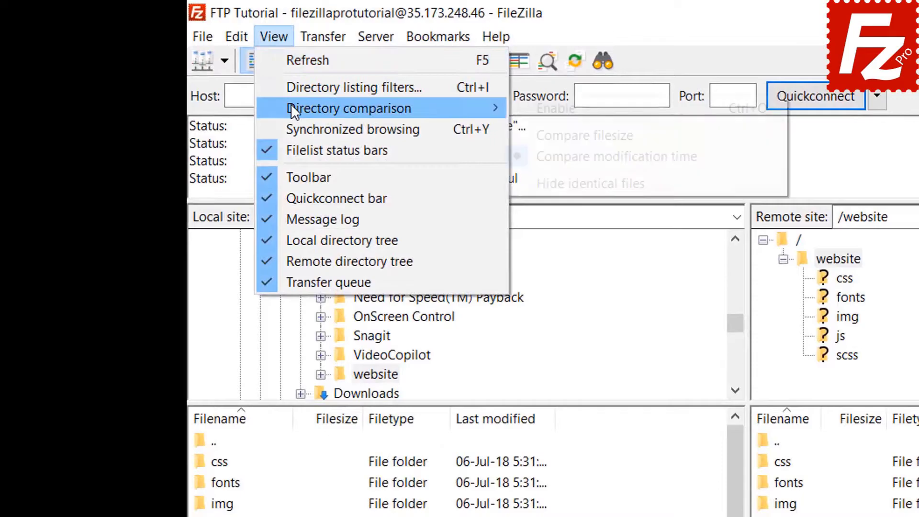
{"action": "left_click", "coordinate": [526, 105]}
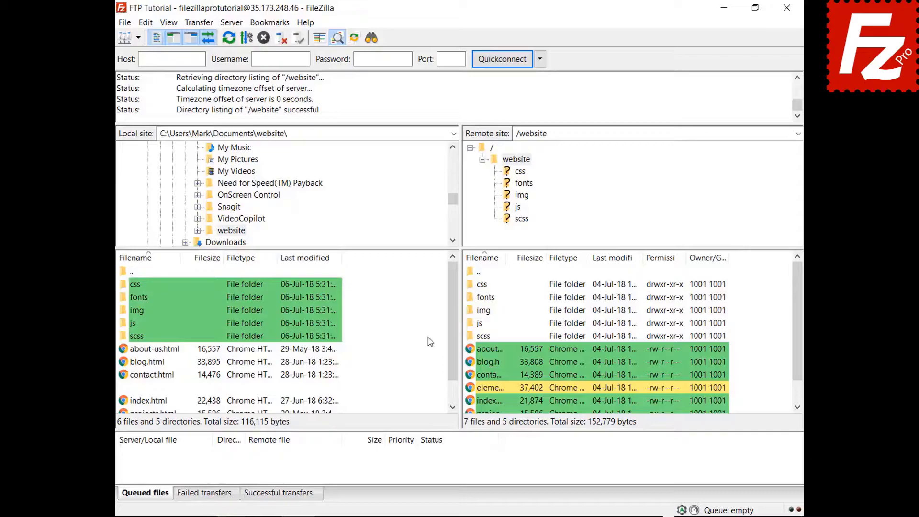
{"action": "scroll", "coordinate": [455, 322], "scroll_direction": "down", "scroll_amount": 1}
{"action": "scroll", "coordinate": [454, 340], "scroll_direction": "down", "scroll_amount": 1}
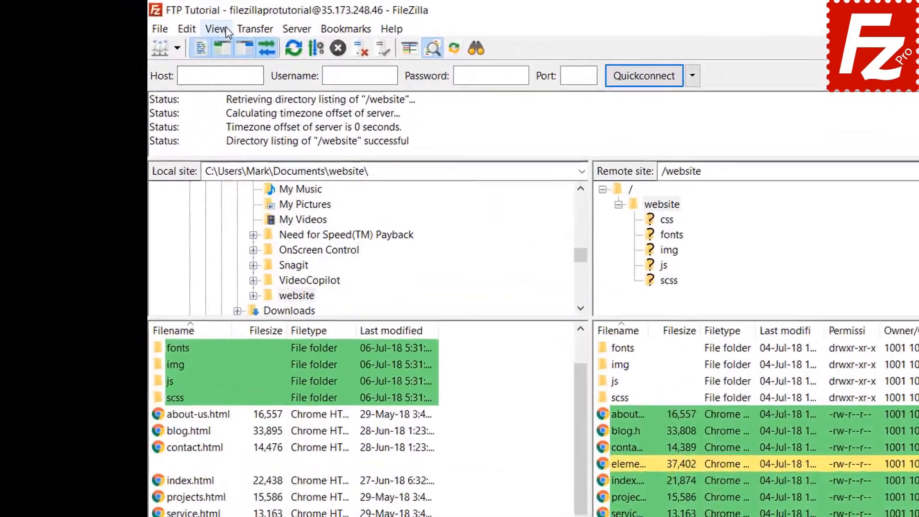
{"action": "left_click", "coordinate": [175, 23]}
- Compare by file size, enable synchronized browsing, and open the css and img folders
{"action": "mouse_move", "coordinate": [257, 91]}
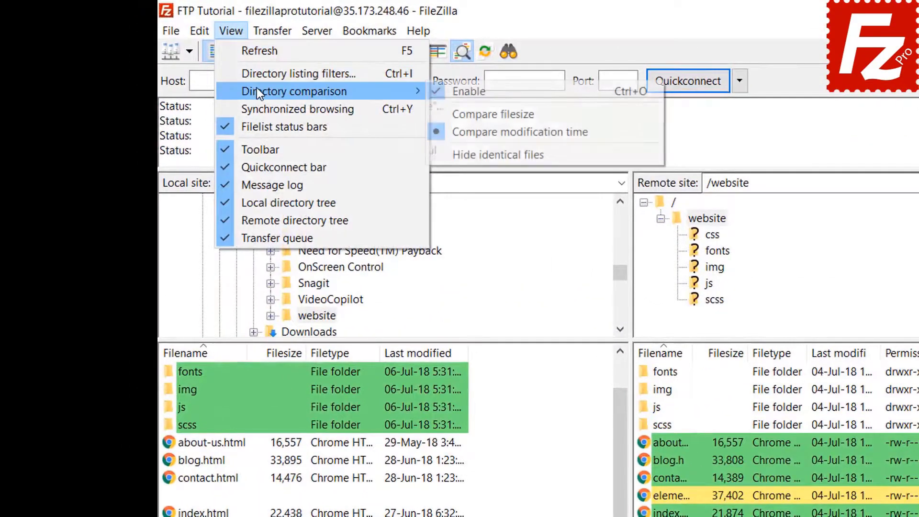
{"action": "left_click", "coordinate": [489, 113]}
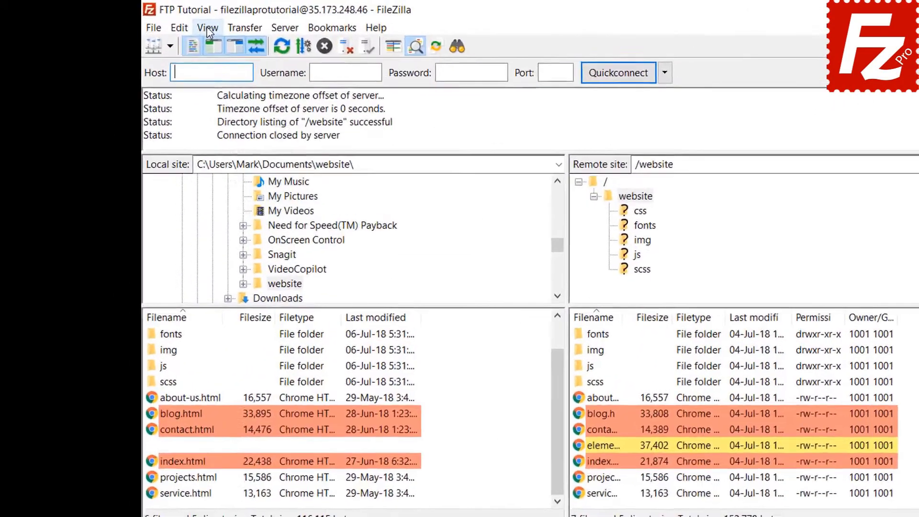
{"action": "left_click", "coordinate": [169, 23]}
{"action": "left_click", "coordinate": [268, 112]}
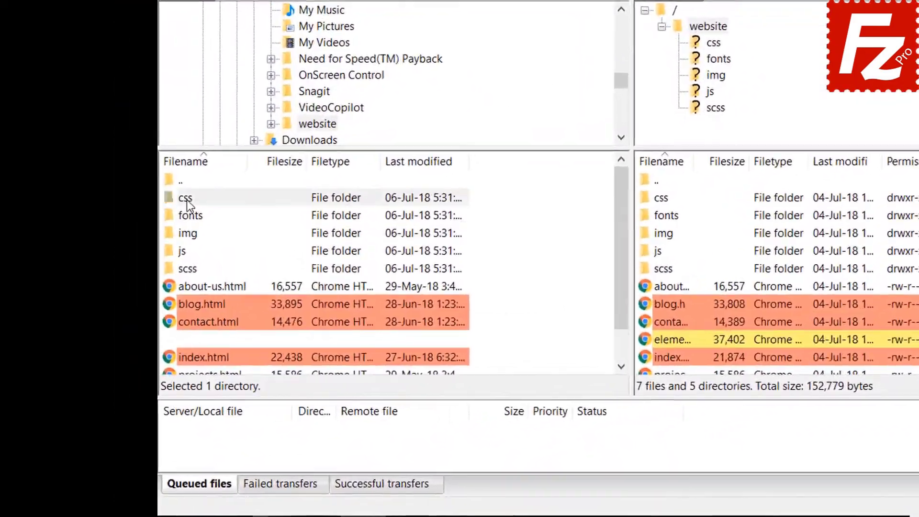
{"action": "left_click", "coordinate": [140, 292]}
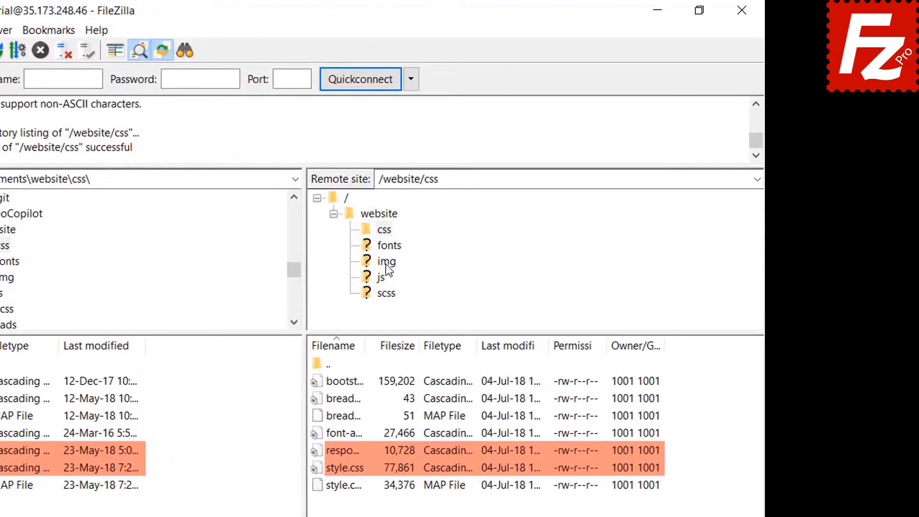
{"action": "left_click", "coordinate": [386, 264]}
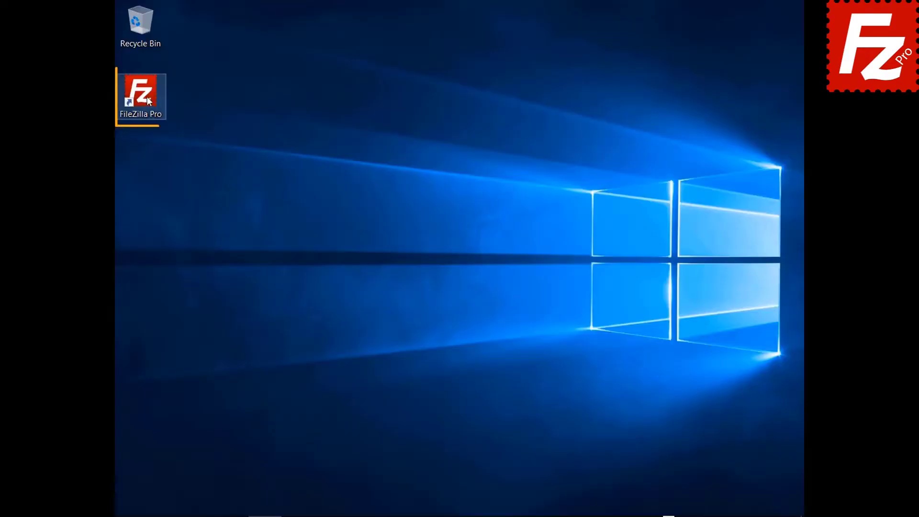
- Launch FileZilla Pro, connect to FTP Tutorial, and open Construction Project on both sides
{"action": "double_click", "coordinate": [147, 97]}
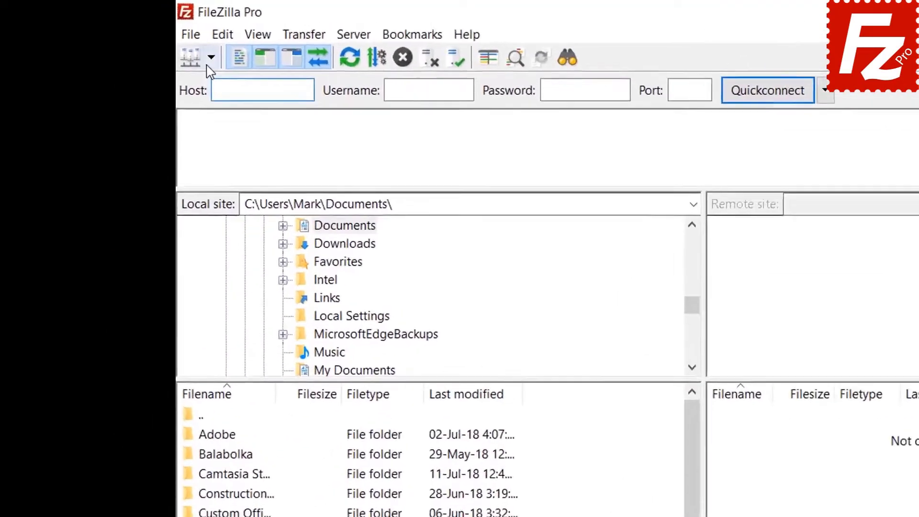
{"action": "left_click", "coordinate": [139, 37]}
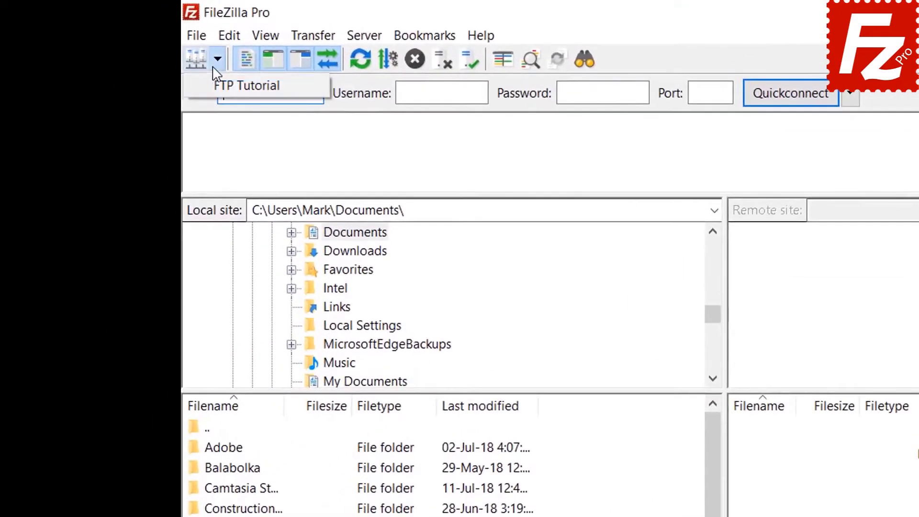
{"action": "left_click", "coordinate": [222, 84]}
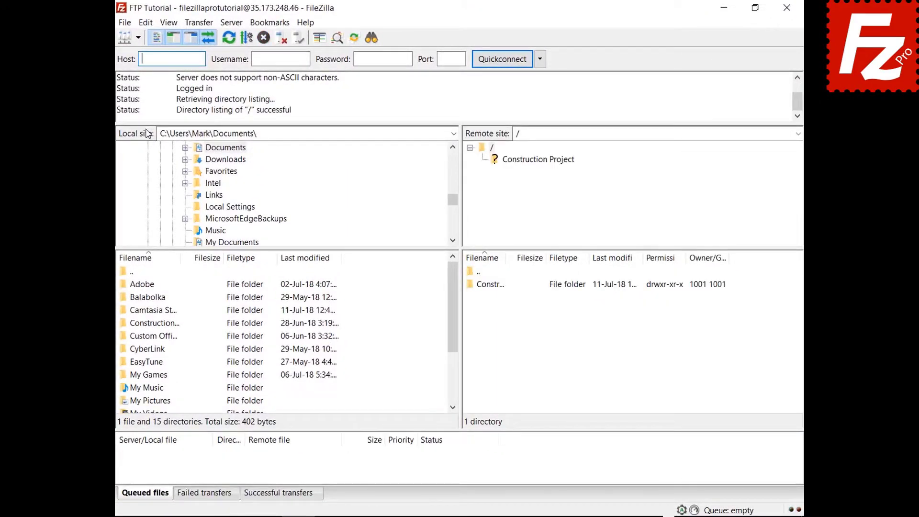
{"action": "double_click", "coordinate": [165, 324]}
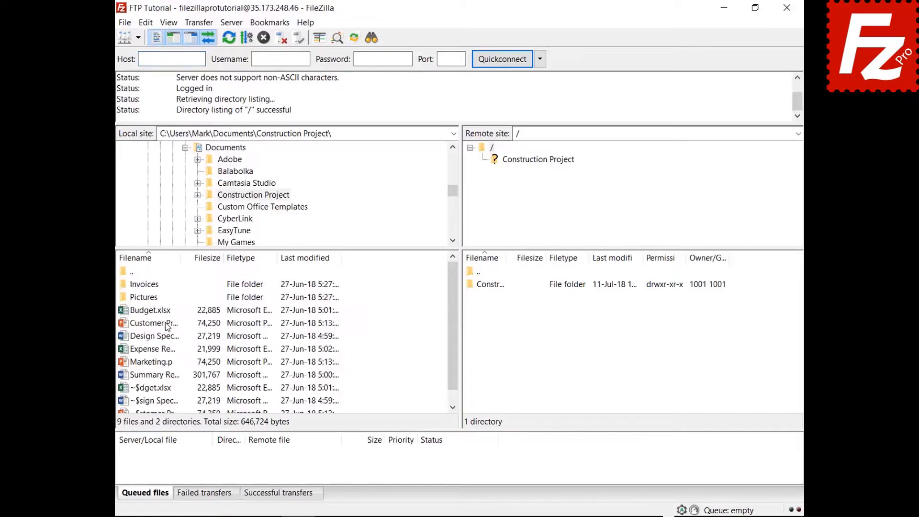
{"action": "double_click", "coordinate": [502, 291]}
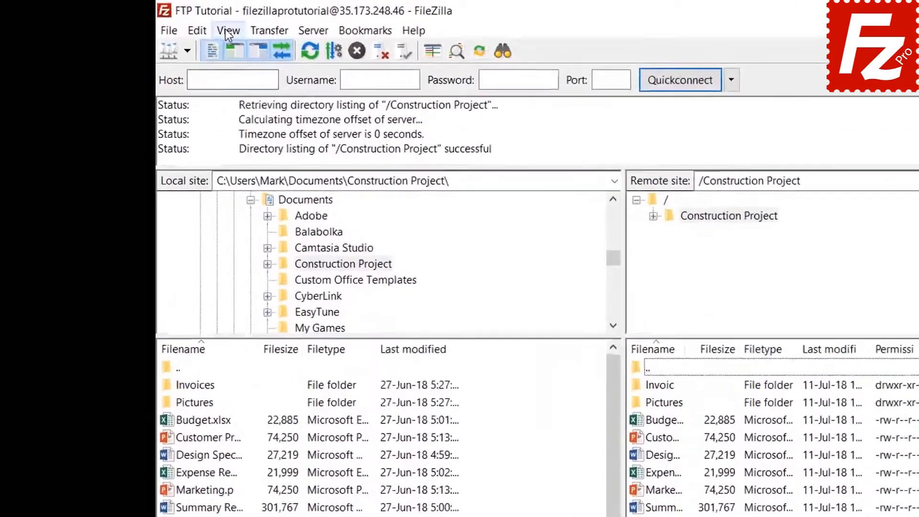
{"action": "left_click", "coordinate": [168, 22]}
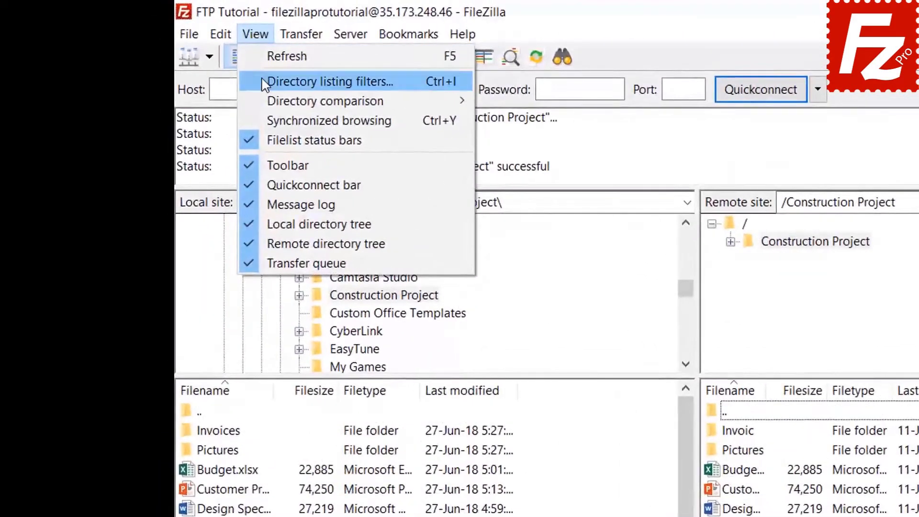
- Create a new directory listing filter named 'Microsoft Office Temporaries'
{"action": "left_click", "coordinate": [288, 82]}
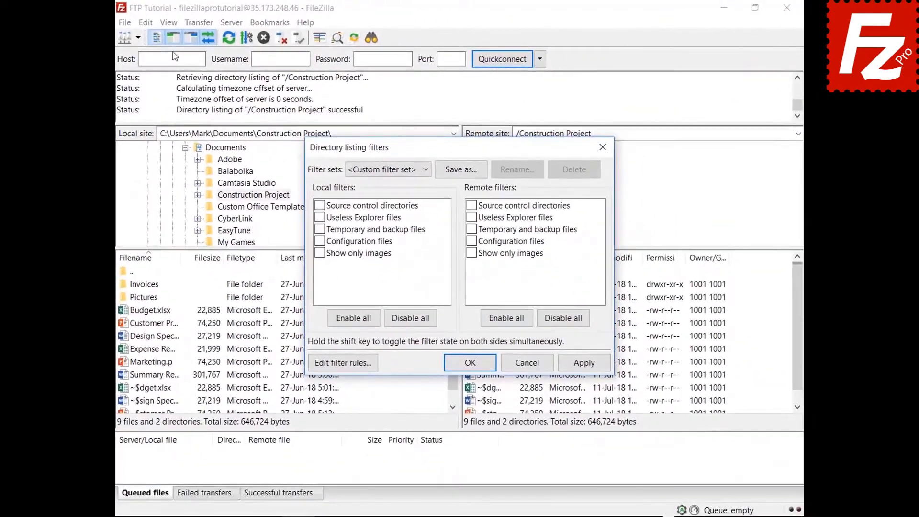
{"action": "left_click_drag", "start_coordinate": [455, 151], "coordinate": [453, 37]}
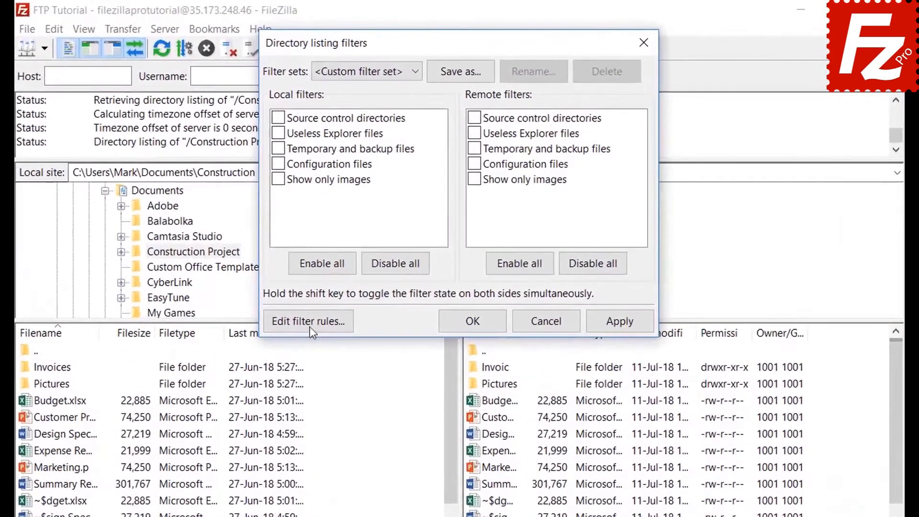
{"action": "left_click", "coordinate": [342, 250]}
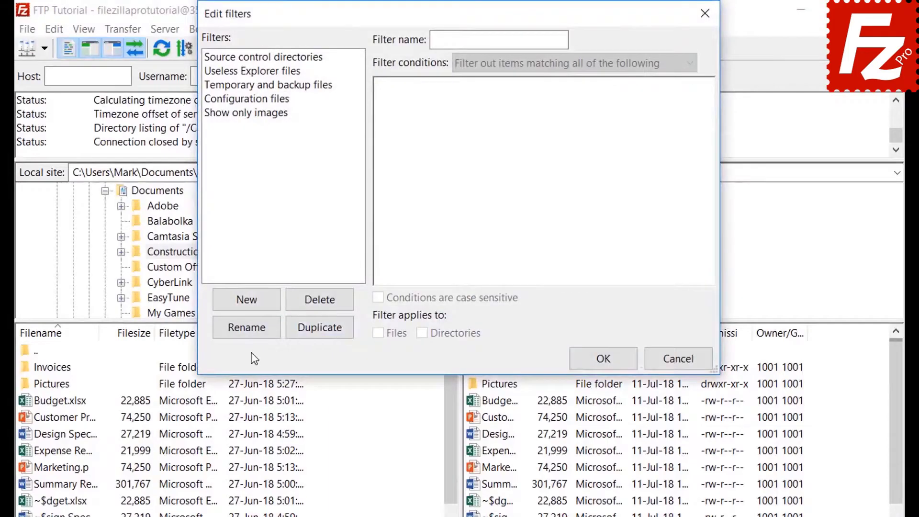
{"action": "left_click", "coordinate": [262, 303]}
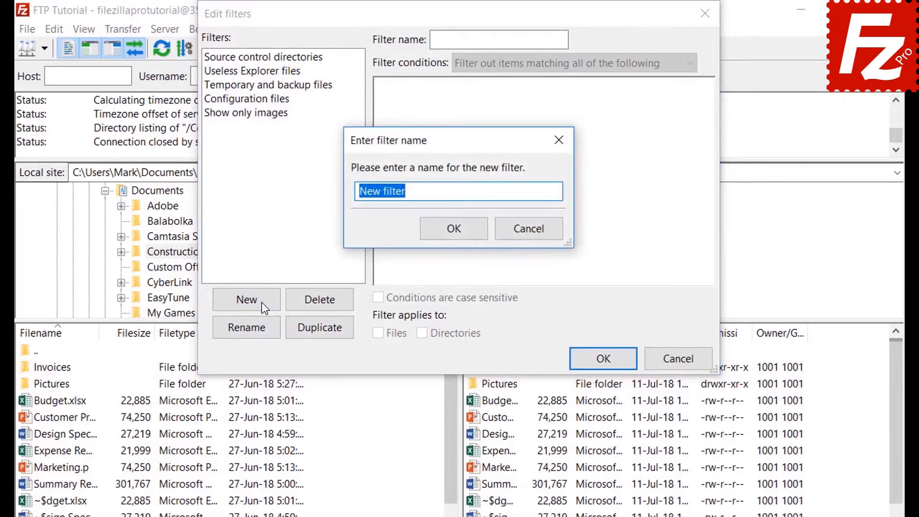
{"action": "key", "text": "BackSpace"}
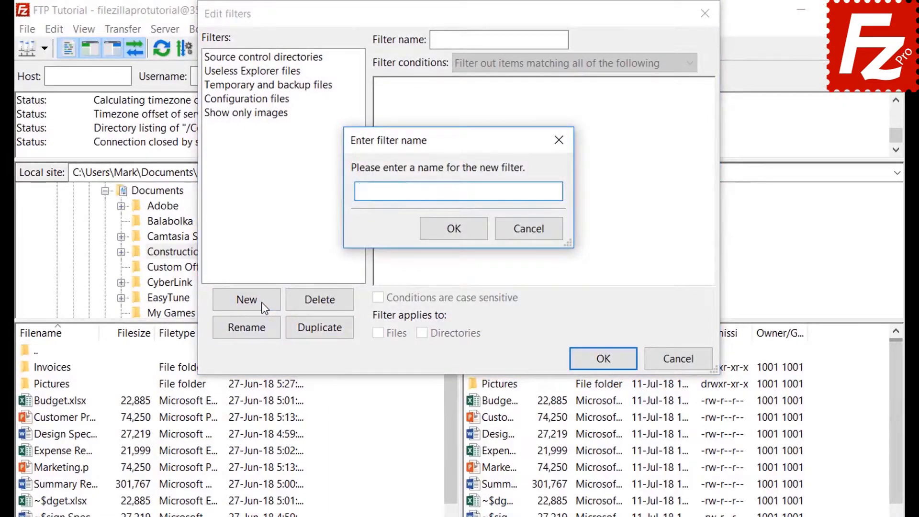
{"action": "type", "text": "Microsoft Office Te"}
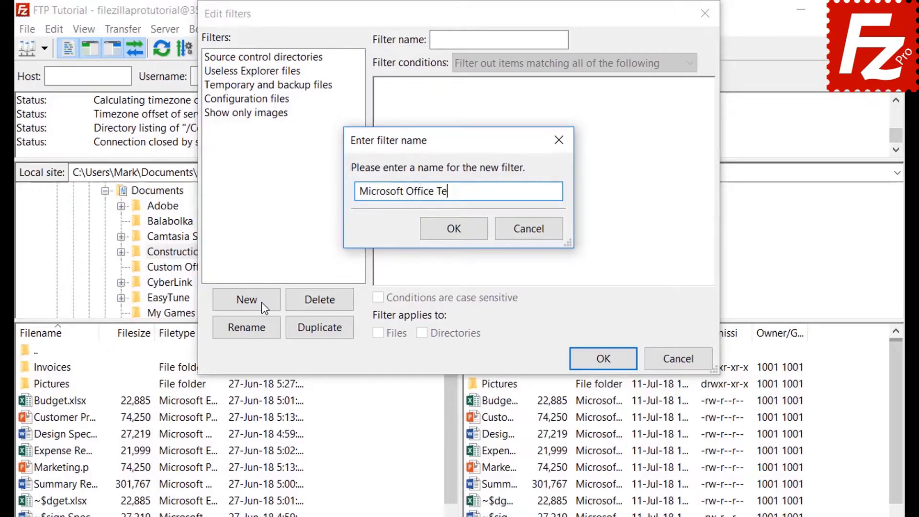
{"action": "type", "text": "mporaries"}
{"action": "left_click", "coordinate": [457, 231]}
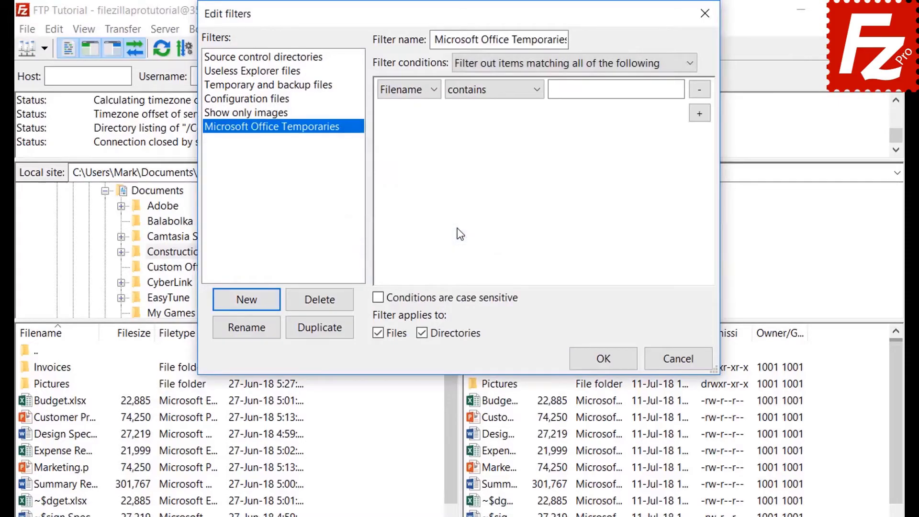
- Explore the condition match options and the file size and attribute condition types
{"action": "left_click", "coordinate": [505, 63]}
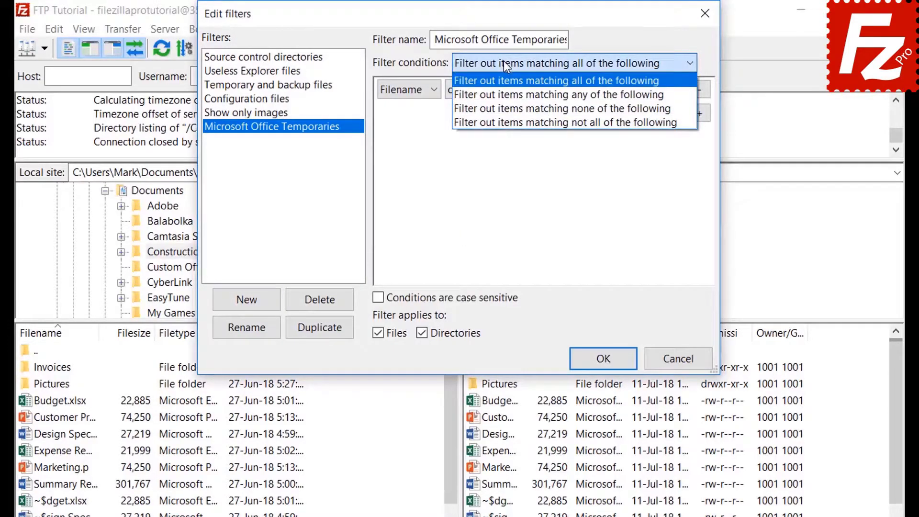
{"action": "left_click", "coordinate": [504, 61]}
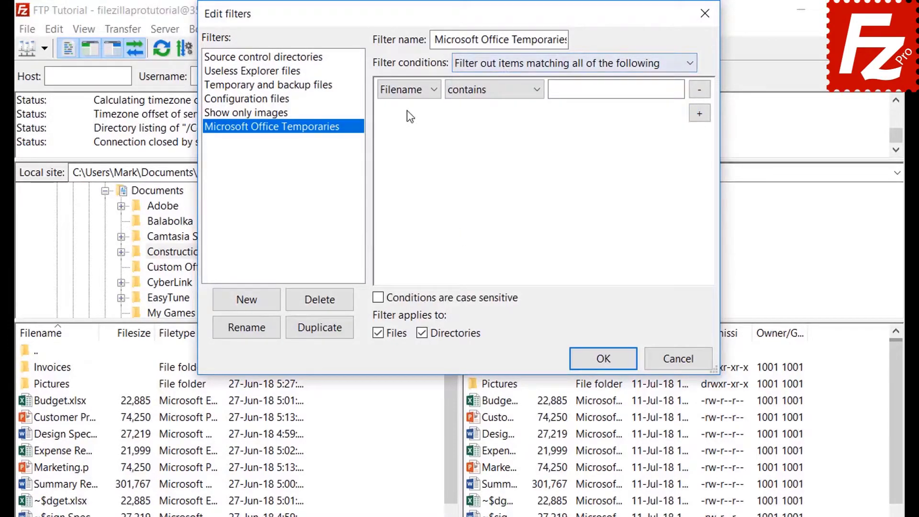
{"action": "left_click", "coordinate": [408, 89]}
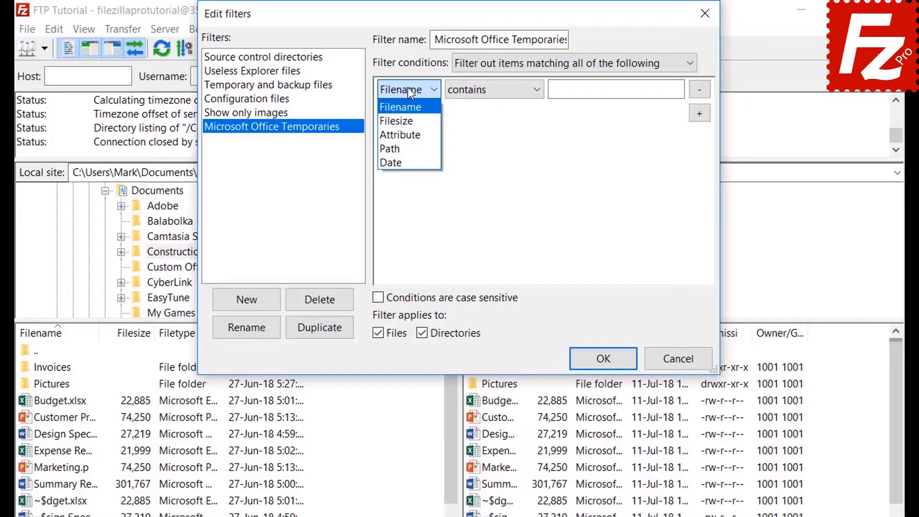
{"action": "left_click", "coordinate": [411, 121]}
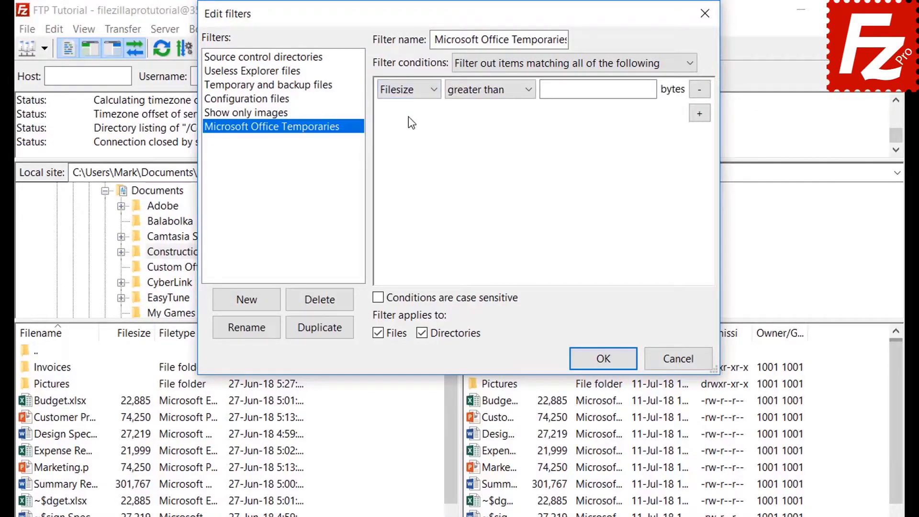
{"action": "left_click", "coordinate": [482, 92]}
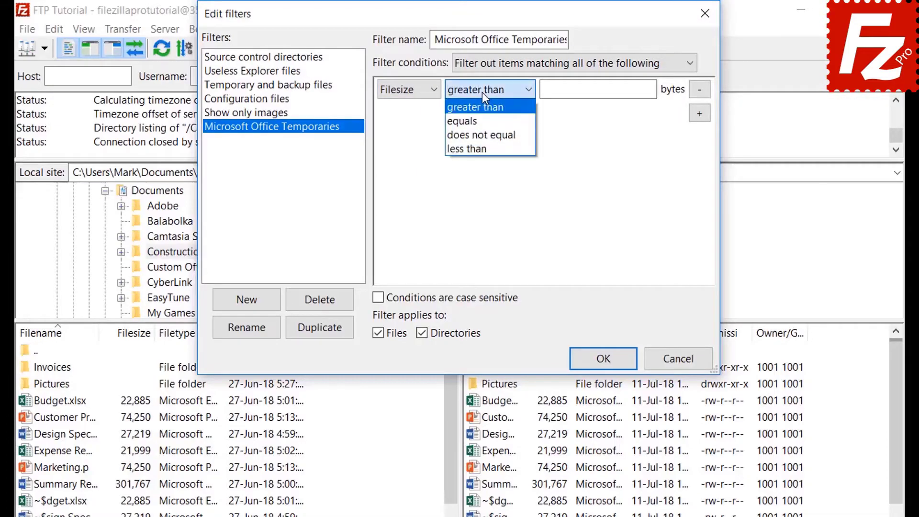
{"action": "left_click", "coordinate": [482, 92]}
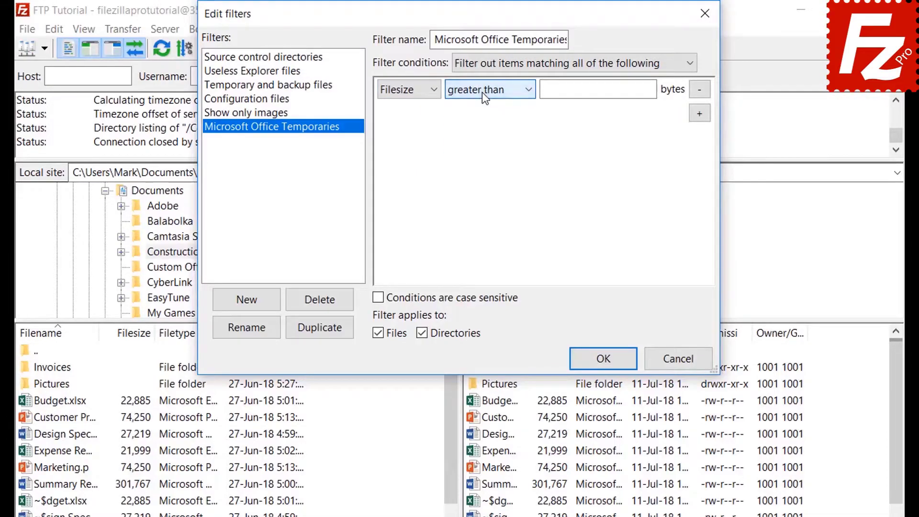
{"action": "left_click", "coordinate": [410, 90]}
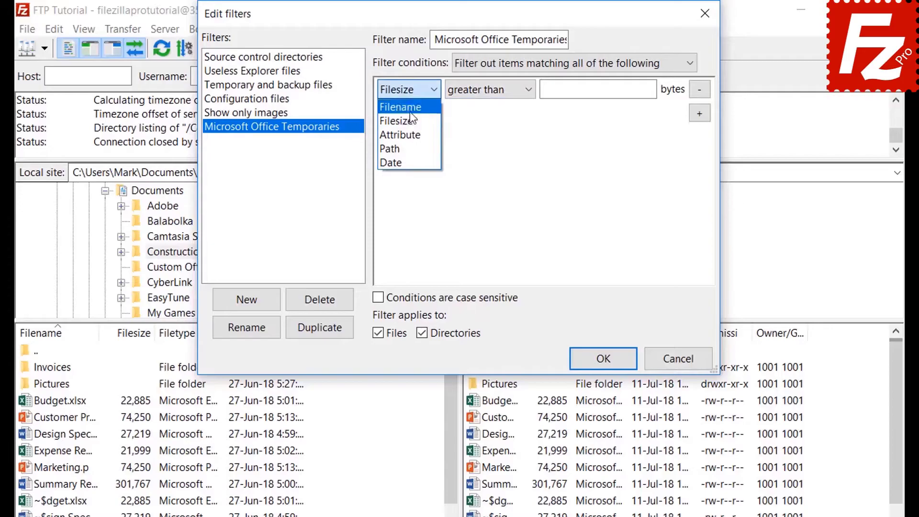
{"action": "left_click", "coordinate": [410, 134]}
{"action": "left_click", "coordinate": [473, 92]}
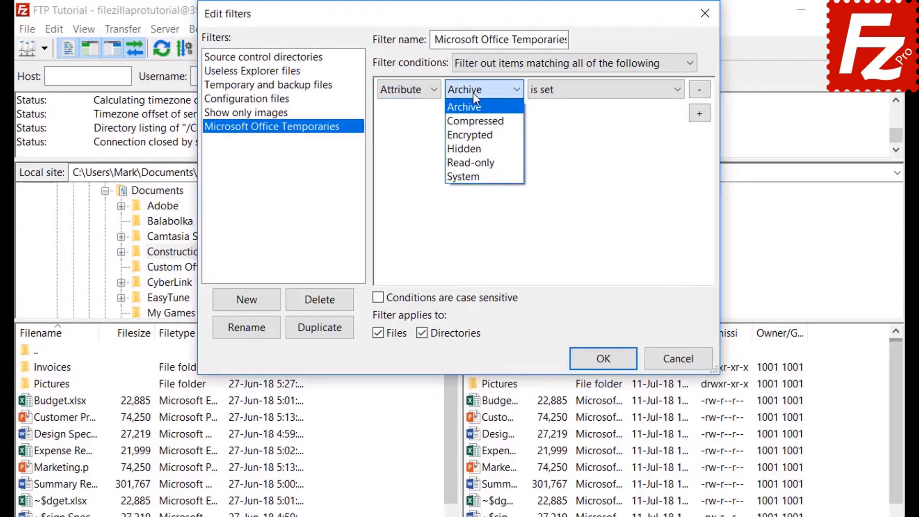
{"action": "left_click", "coordinate": [473, 92]}
{"action": "left_click", "coordinate": [571, 91]}
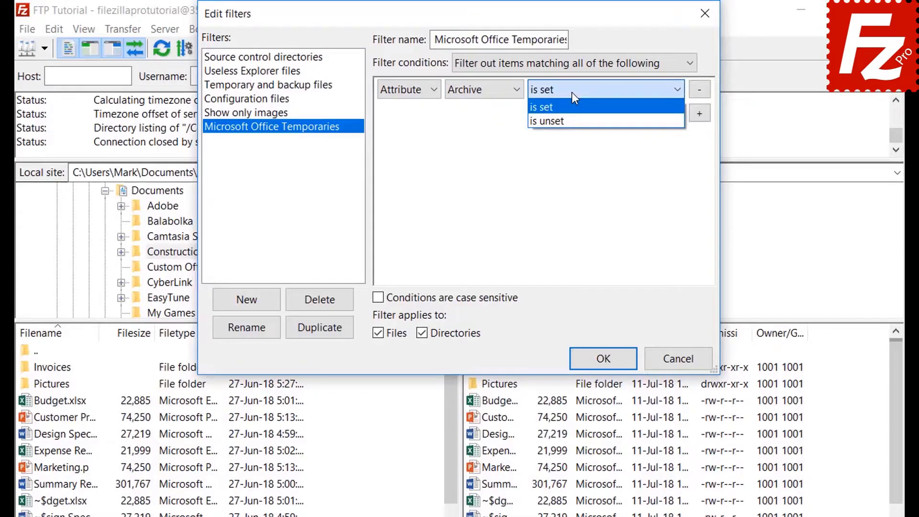
{"action": "left_click", "coordinate": [571, 92]}
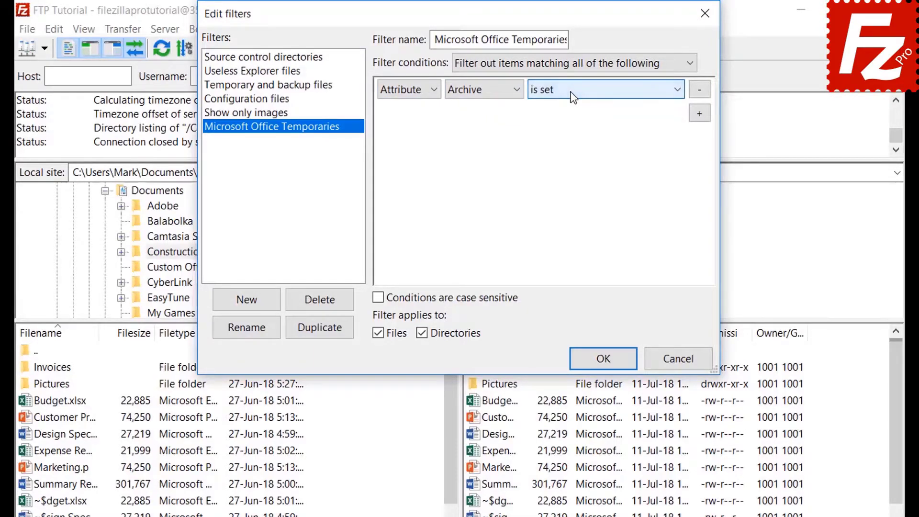
- Try the Path contains and Date before condition types
{"action": "left_click", "coordinate": [405, 93]}
{"action": "left_click", "coordinate": [409, 149]}
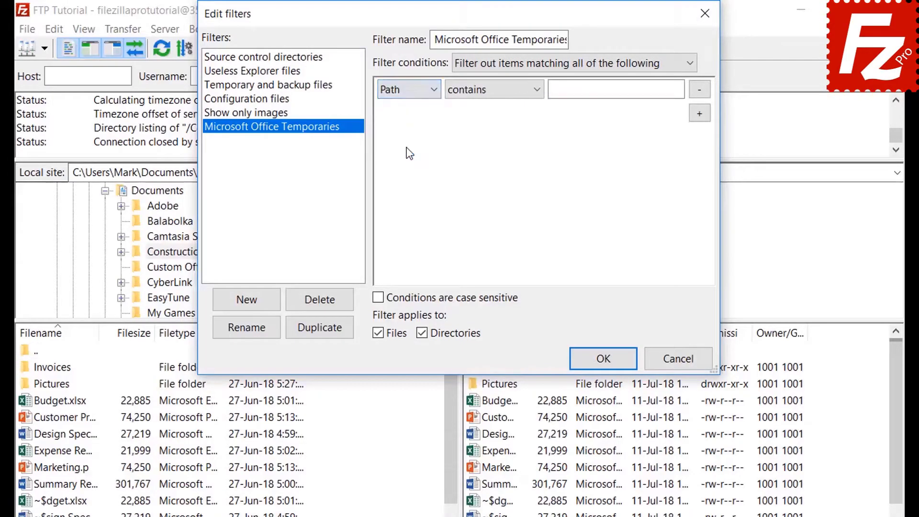
{"action": "left_click", "coordinate": [487, 93]}
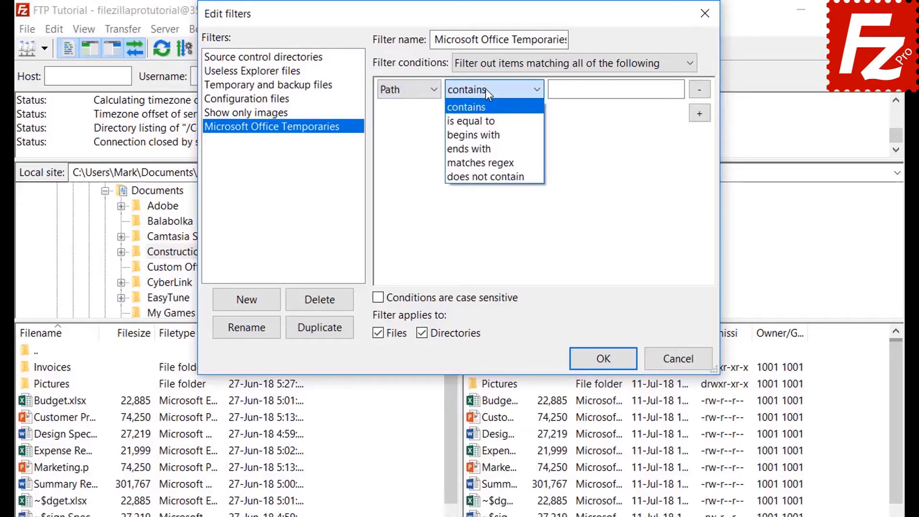
{"action": "left_click", "coordinate": [486, 88]}
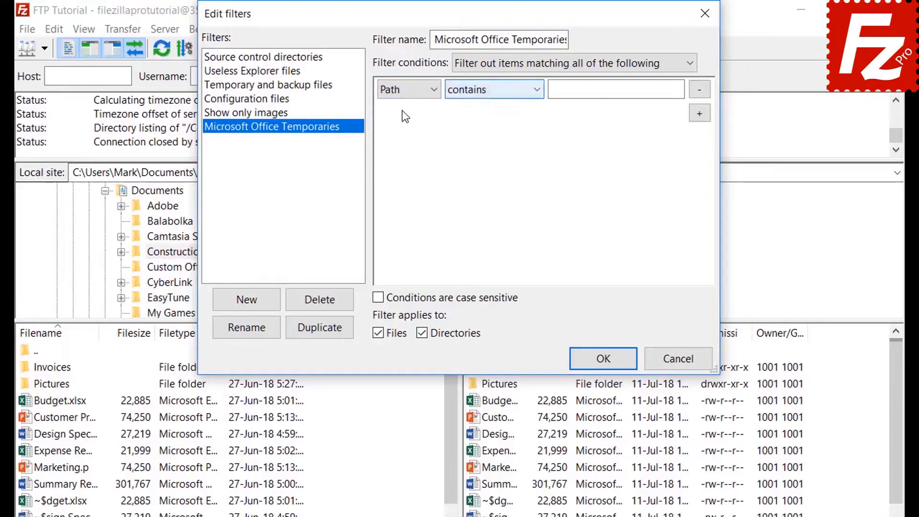
{"action": "left_click", "coordinate": [404, 90]}
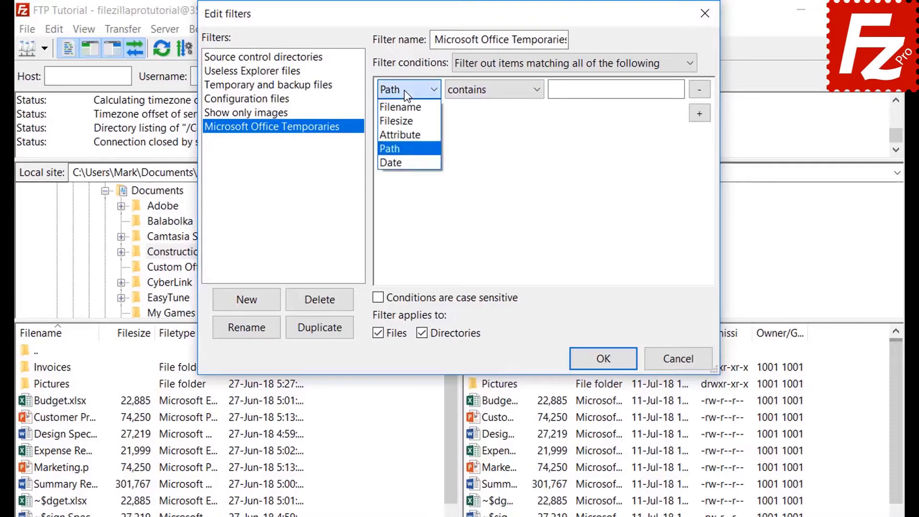
{"action": "left_click", "coordinate": [404, 161]}
{"action": "left_click", "coordinate": [487, 91]}
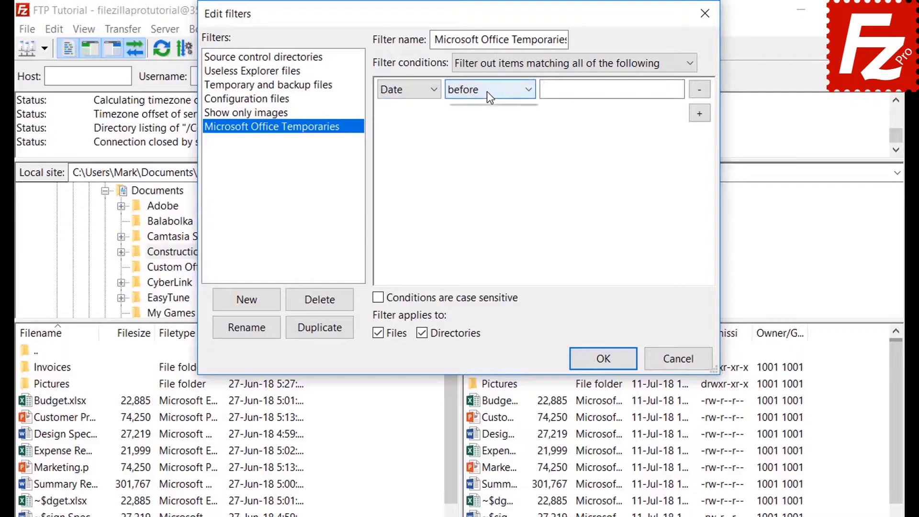
{"action": "left_click", "coordinate": [487, 91]}
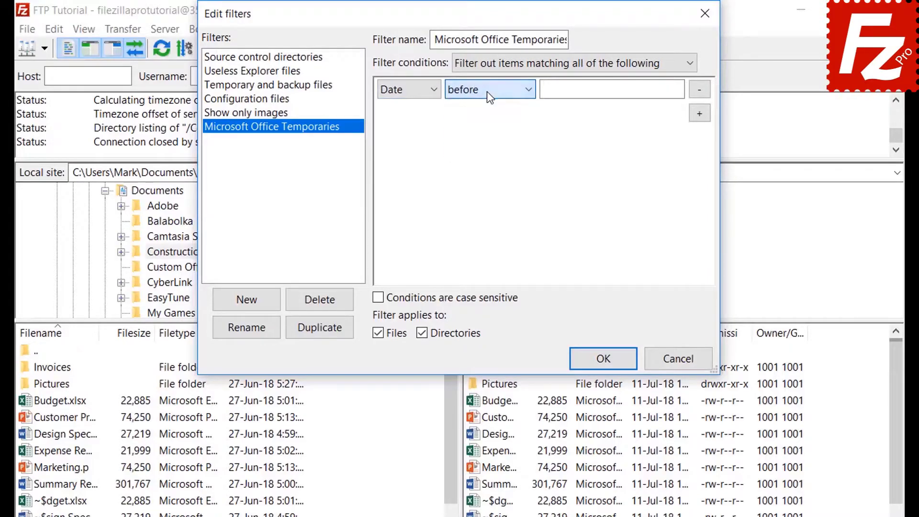
- Set the condition to Filename begins with and select its empty value box
{"action": "left_click", "coordinate": [401, 92]}
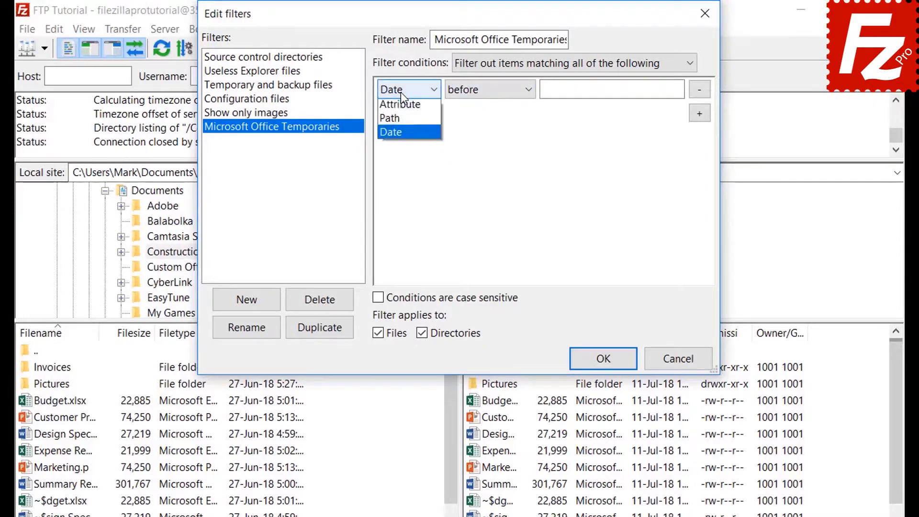
{"action": "left_click", "coordinate": [401, 107]}
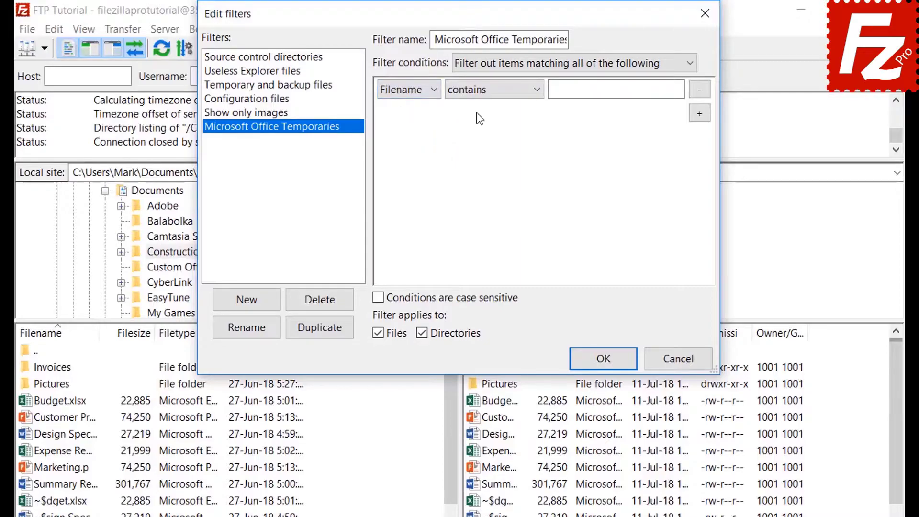
{"action": "left_click", "coordinate": [479, 94]}
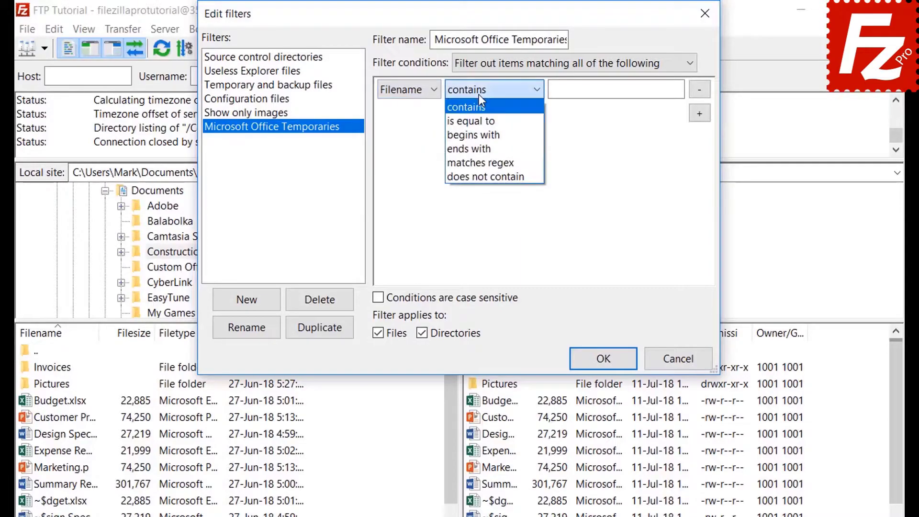
{"action": "left_click", "coordinate": [480, 135]}
{"action": "left_click", "coordinate": [572, 93]}
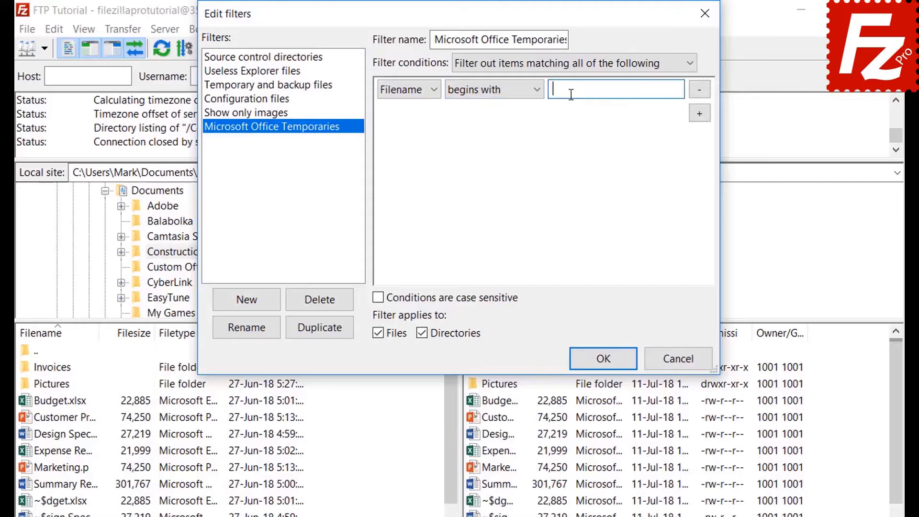
- Enter ~$ as the value, limit it to files only, save, and enable it locally
{"action": "type", "text": "~$"}
{"action": "left_click", "coordinate": [425, 332]}
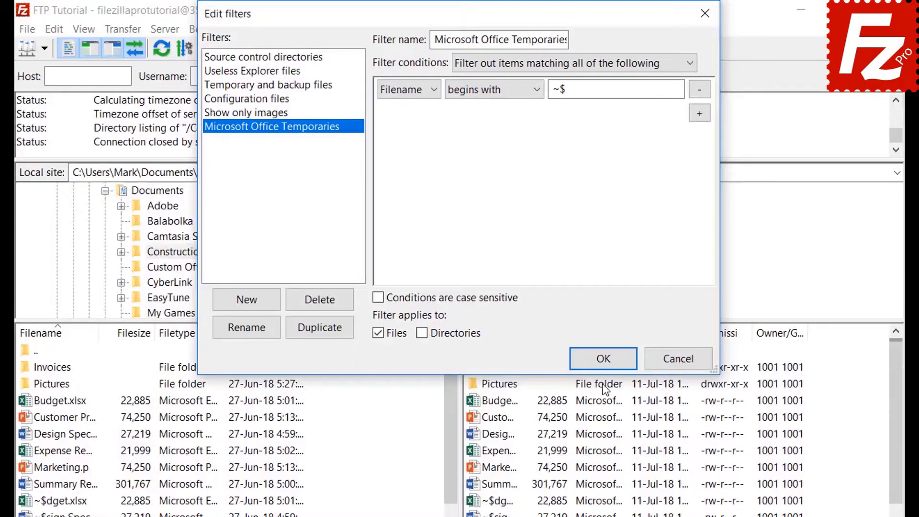
{"action": "left_click", "coordinate": [601, 359]}
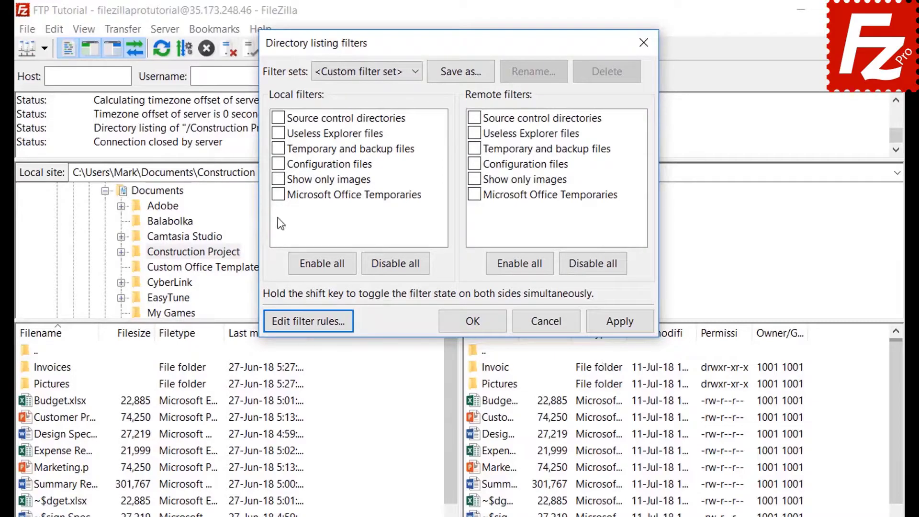
{"action": "left_click", "coordinate": [279, 195]}
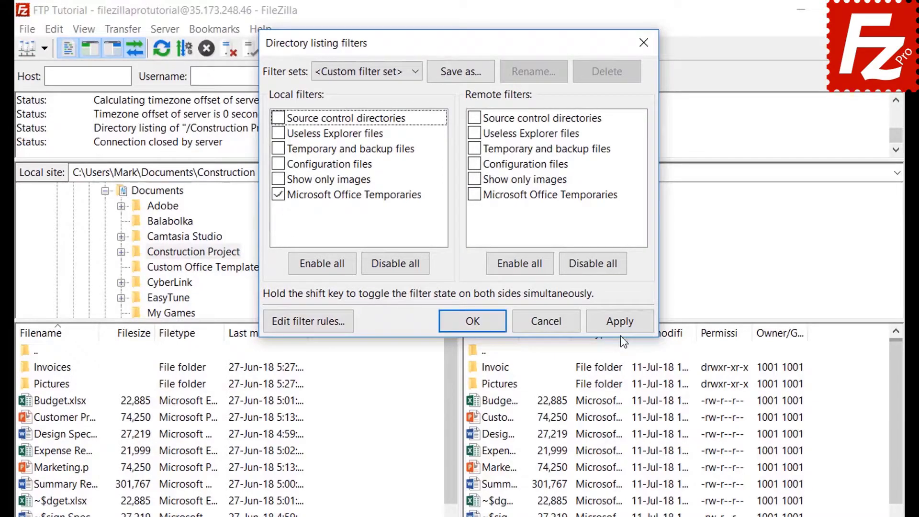
- Try the Microsoft Office Temporaries filter on the local listing, then turn it off again
{"action": "left_click", "coordinate": [620, 321]}
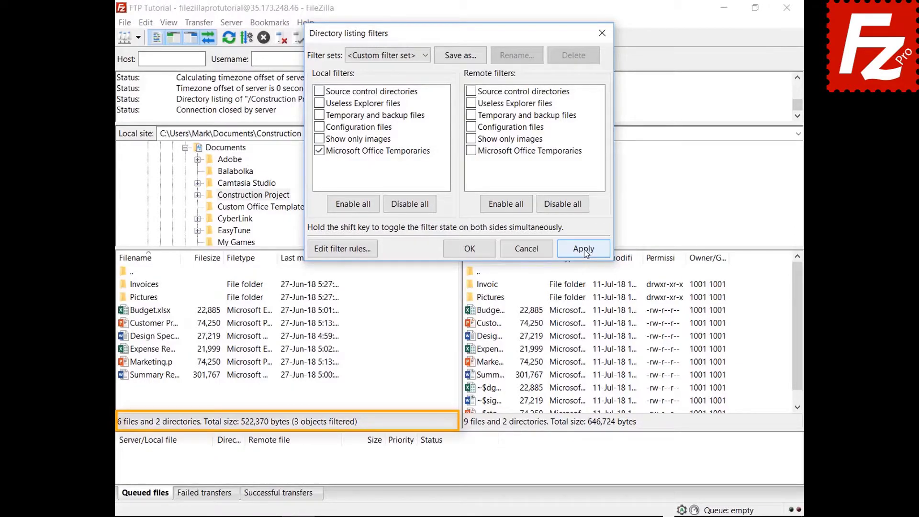
{"action": "left_click", "coordinate": [319, 151]}
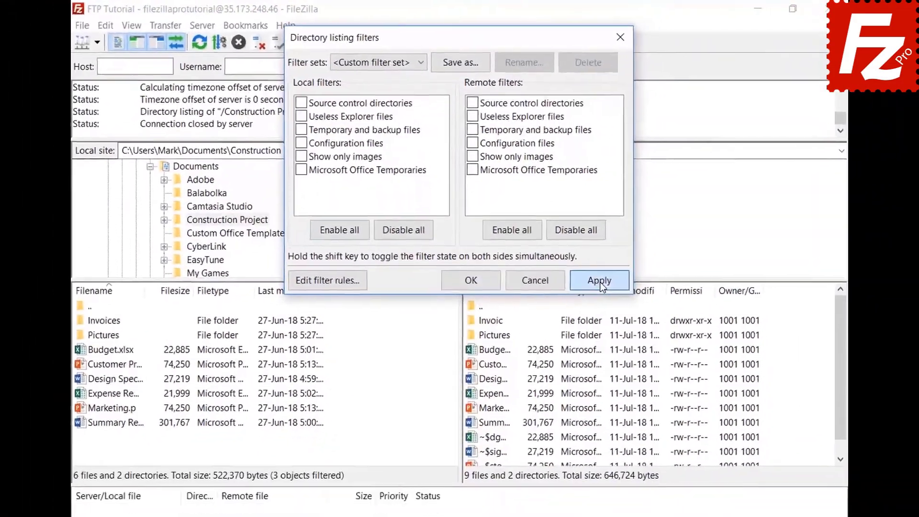
{"action": "left_click", "coordinate": [616, 312]}
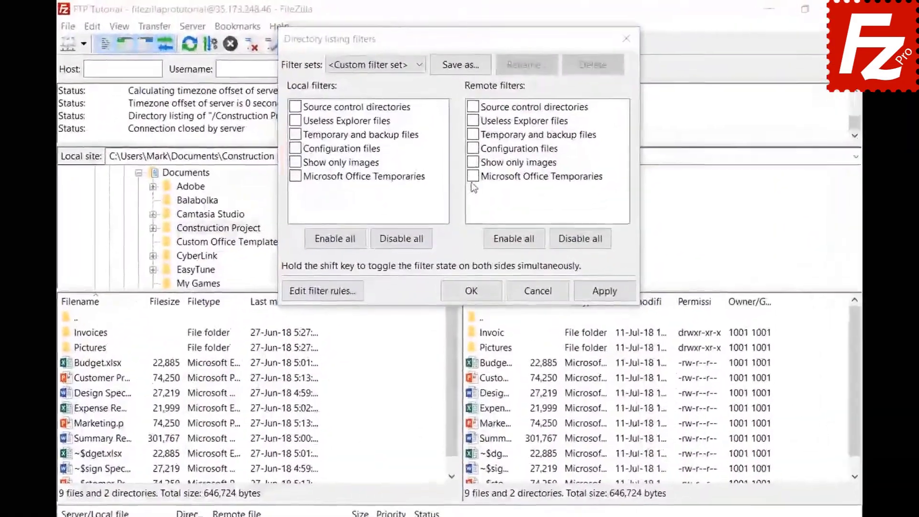
- Apply Microsoft Office Temporaries to the remote listing and save the filters as set 'Project'
{"action": "left_click", "coordinate": [472, 150]}
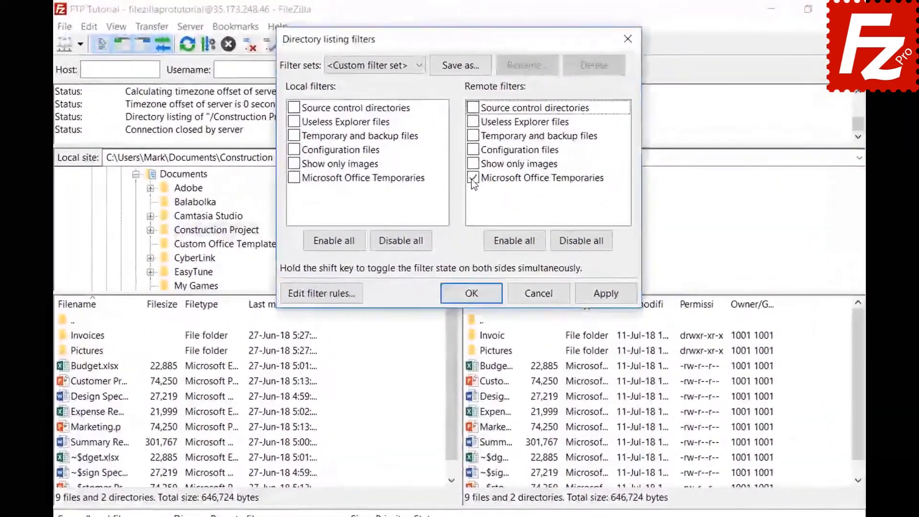
{"action": "left_click", "coordinate": [605, 295]}
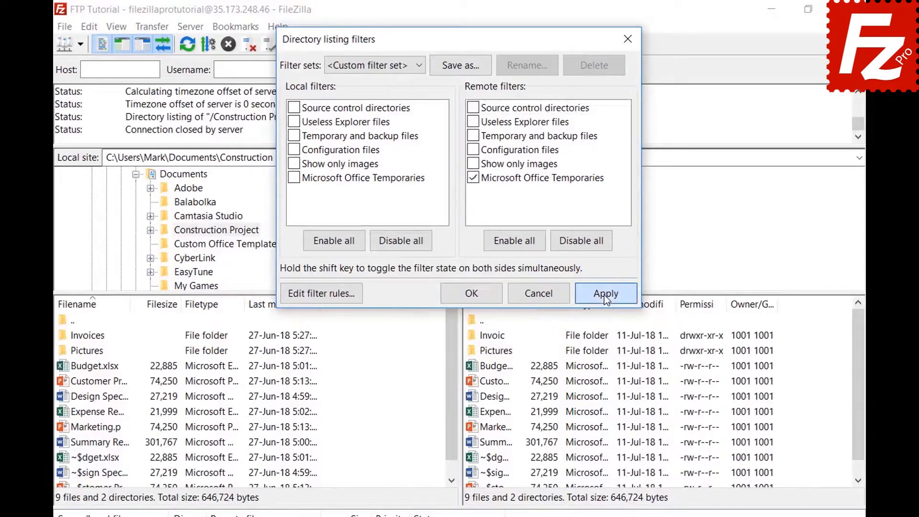
{"action": "left_click", "coordinate": [461, 66]}
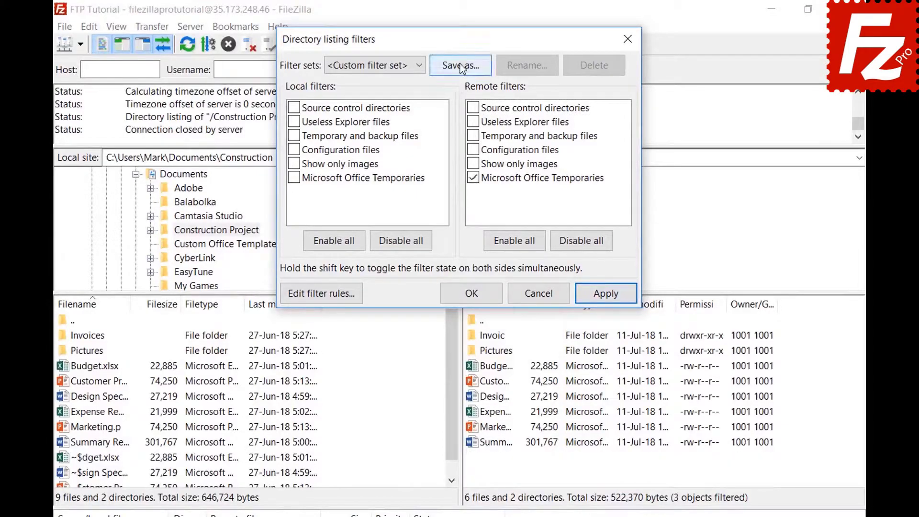
{"action": "type", "text": "Project"}
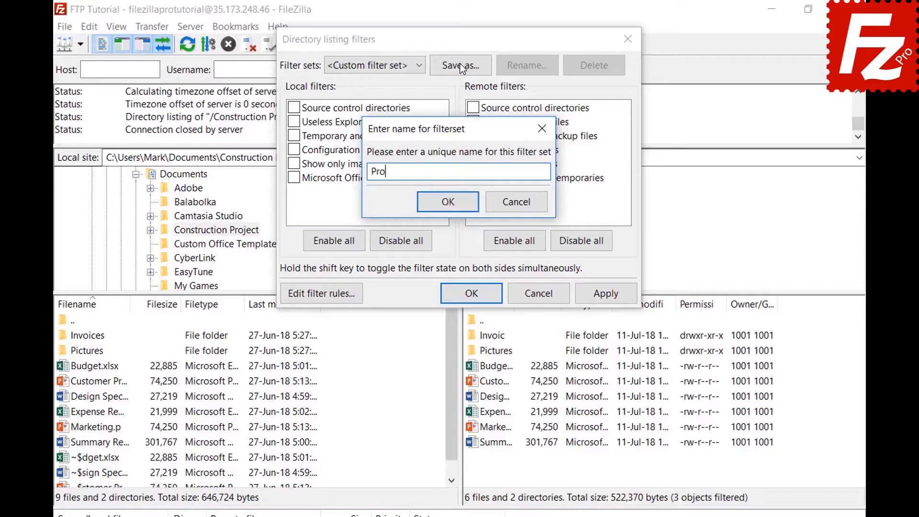
{"action": "left_click", "coordinate": [448, 202]}
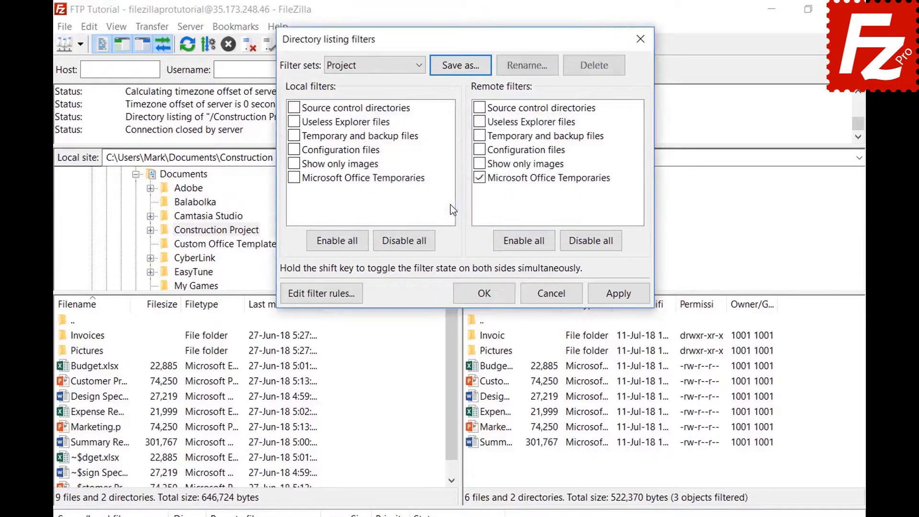
{"action": "left_click", "coordinate": [472, 293]}
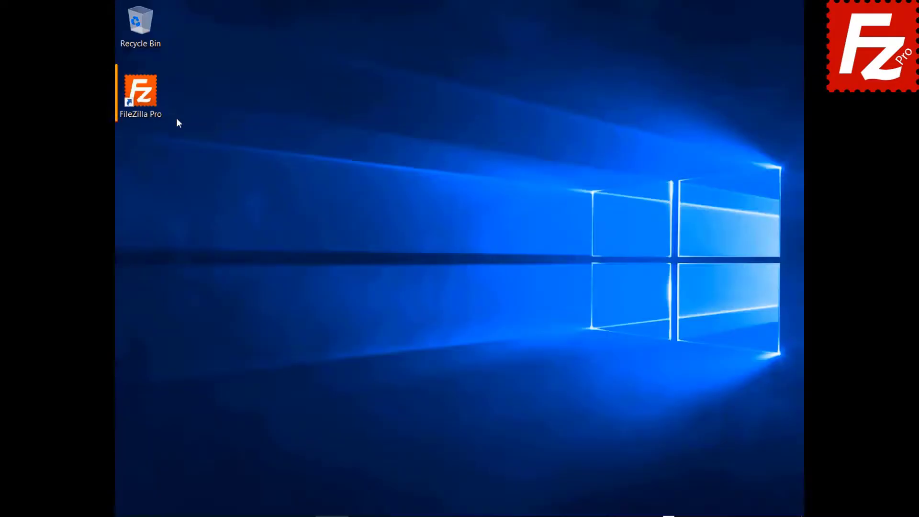
- Launch FileZilla Pro and connect to the saved FTP site
{"action": "double_click", "coordinate": [141, 98]}
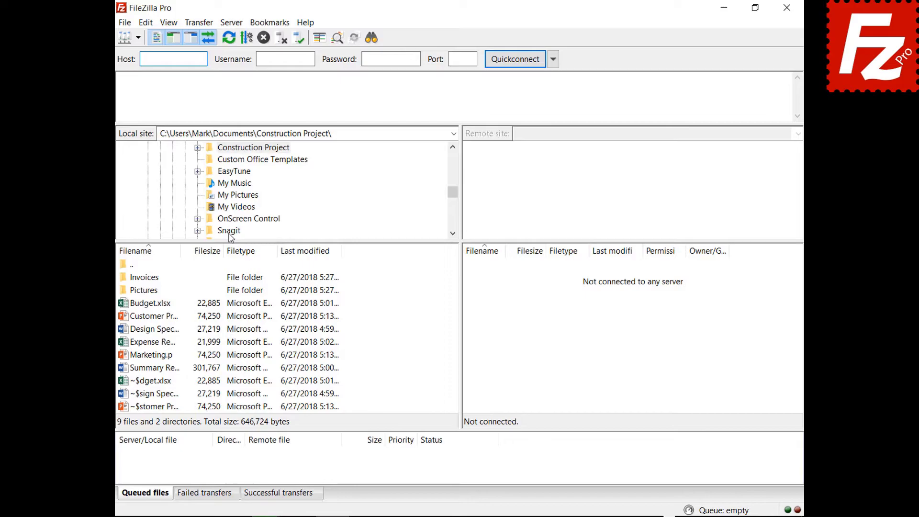
{"action": "left_click", "coordinate": [138, 37]}
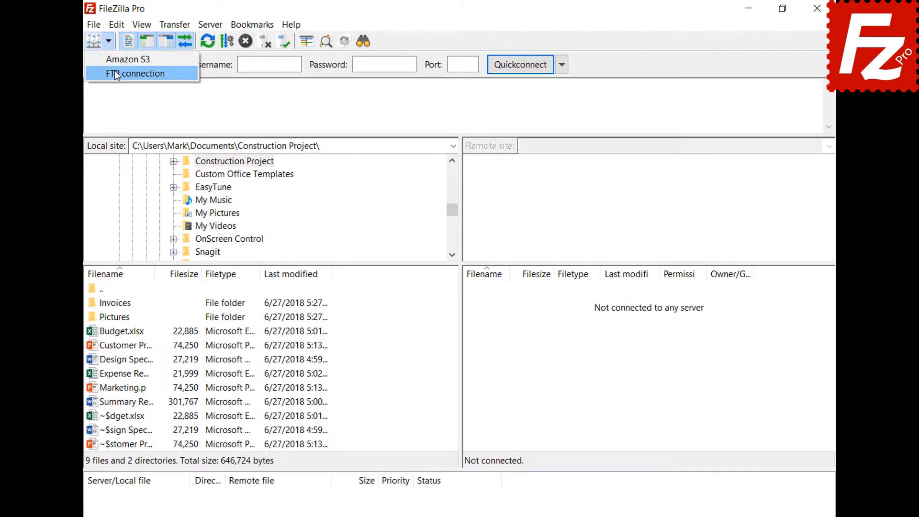
{"action": "left_click", "coordinate": [115, 73]}
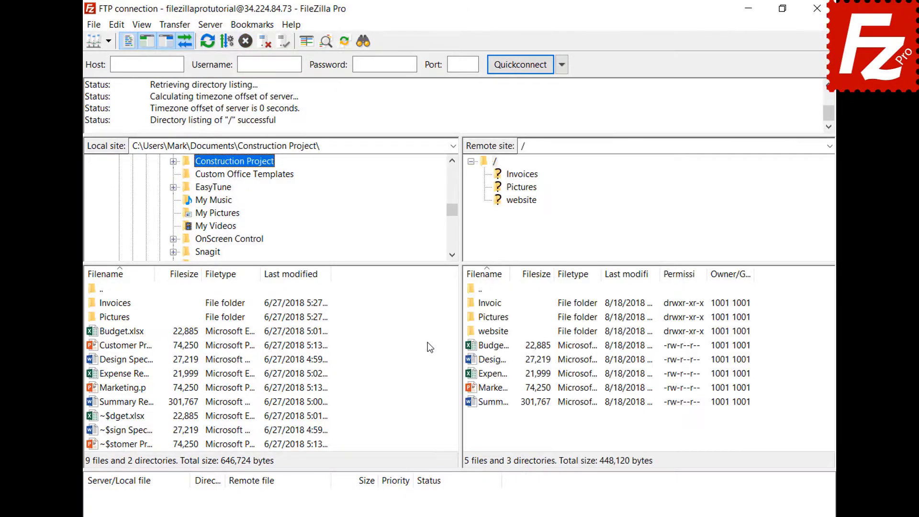
- Open a new tab, connect it to the saved Amazon S3 site, and switch between both tabs
{"action": "left_click", "coordinate": [94, 25]}
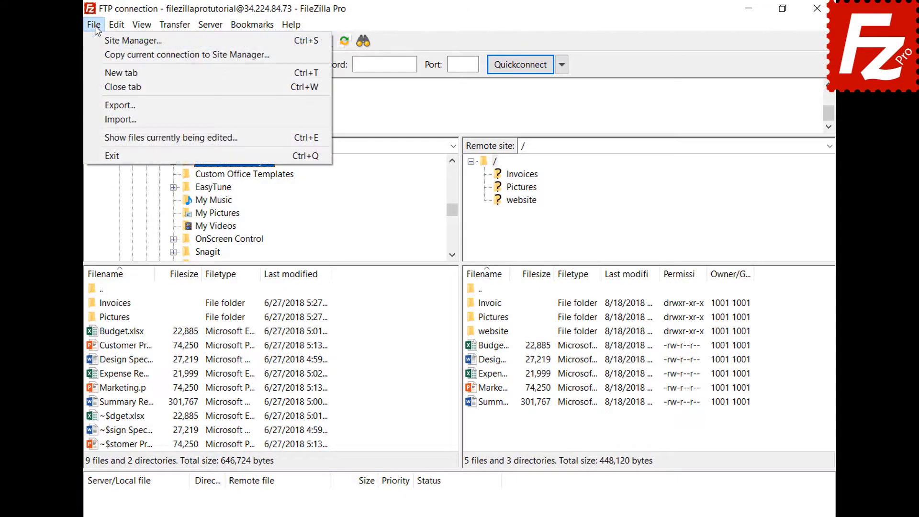
{"action": "left_click", "coordinate": [102, 67]}
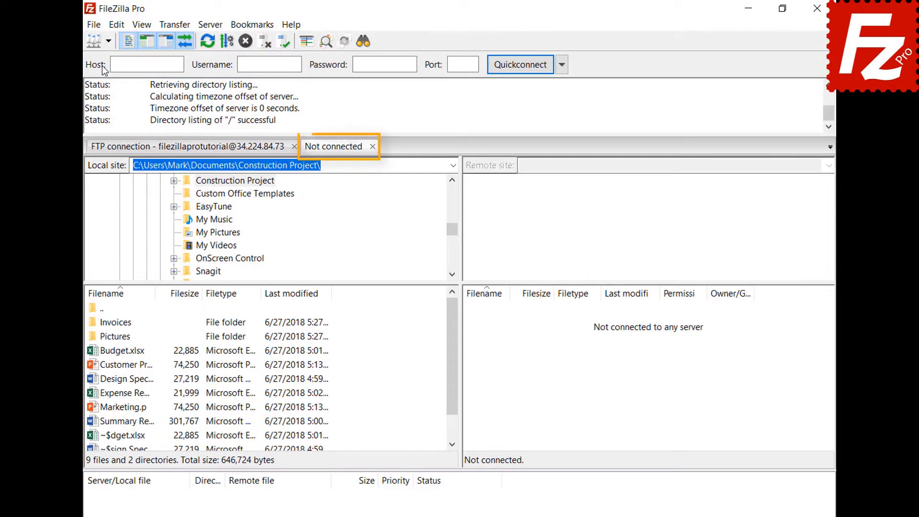
{"action": "left_click", "coordinate": [221, 152]}
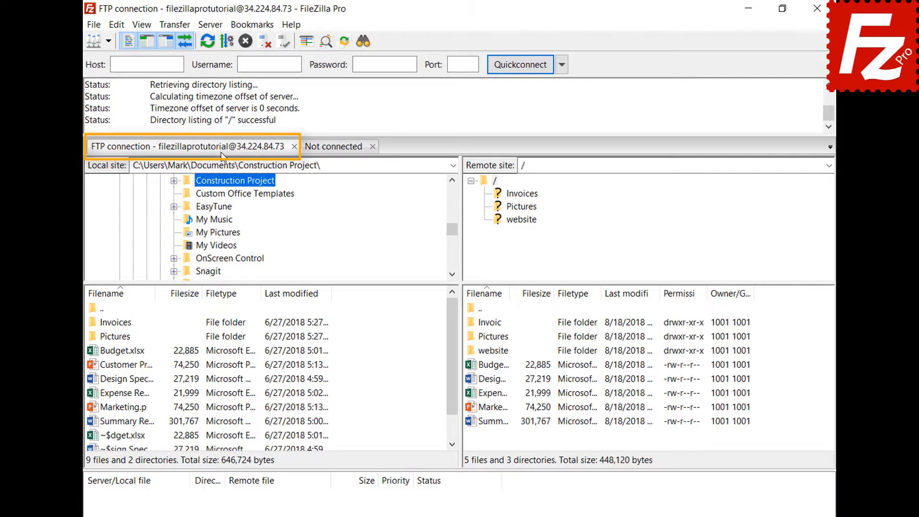
{"action": "left_click", "coordinate": [336, 149]}
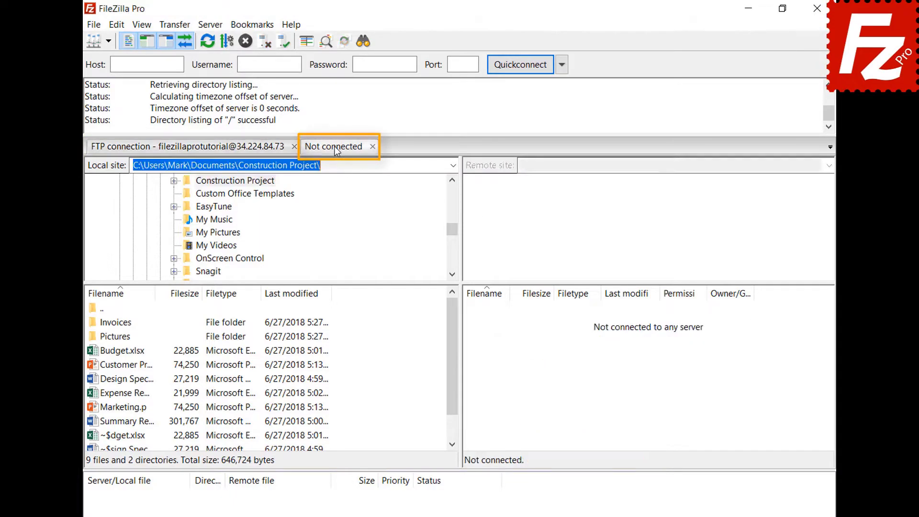
{"action": "left_click", "coordinate": [108, 41]}
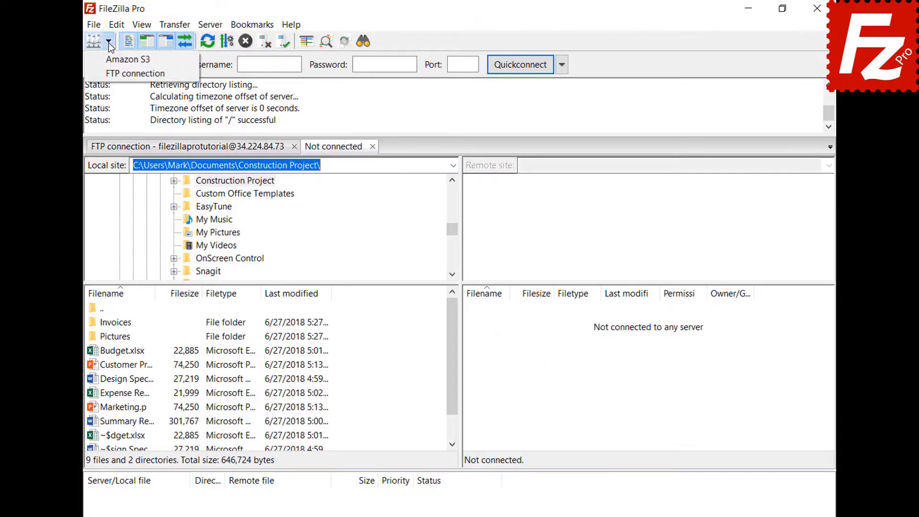
{"action": "left_click", "coordinate": [113, 60]}
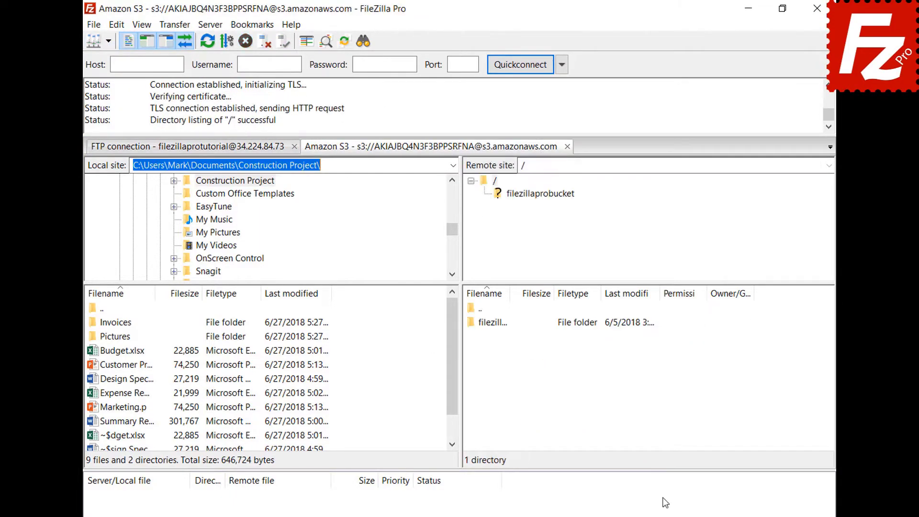
{"action": "left_click", "coordinate": [232, 150]}
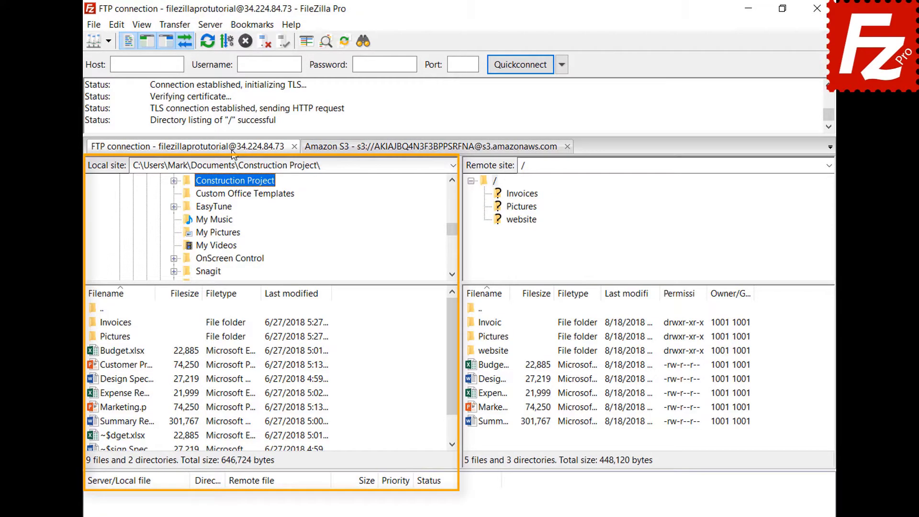
{"action": "left_click", "coordinate": [401, 150]}
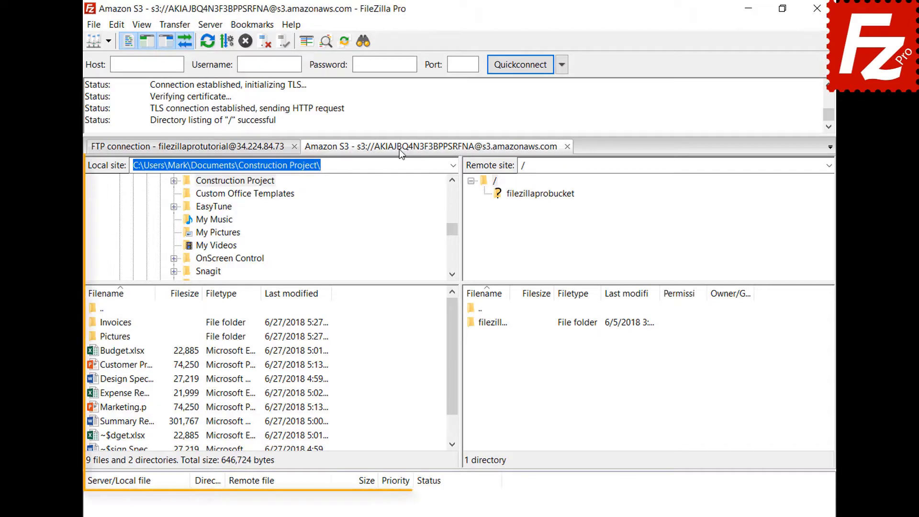
- Set startup to restore tabs and reconnect, relaunch to verify, and close the Amazon S3 tab
{"action": "left_click", "coordinate": [120, 24]}
{"action": "left_click", "coordinate": [130, 72]}
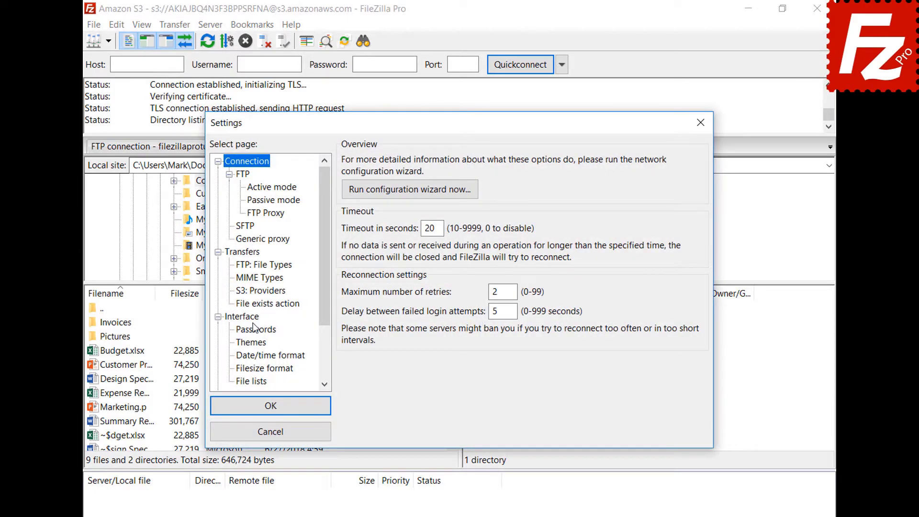
{"action": "left_click", "coordinate": [255, 316]}
{"action": "left_click", "coordinate": [348, 333]}
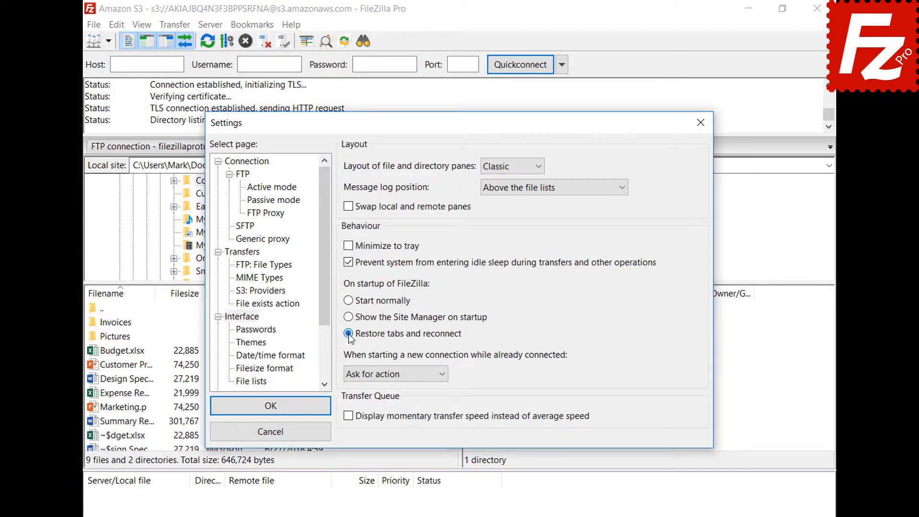
{"action": "left_click", "coordinate": [277, 407]}
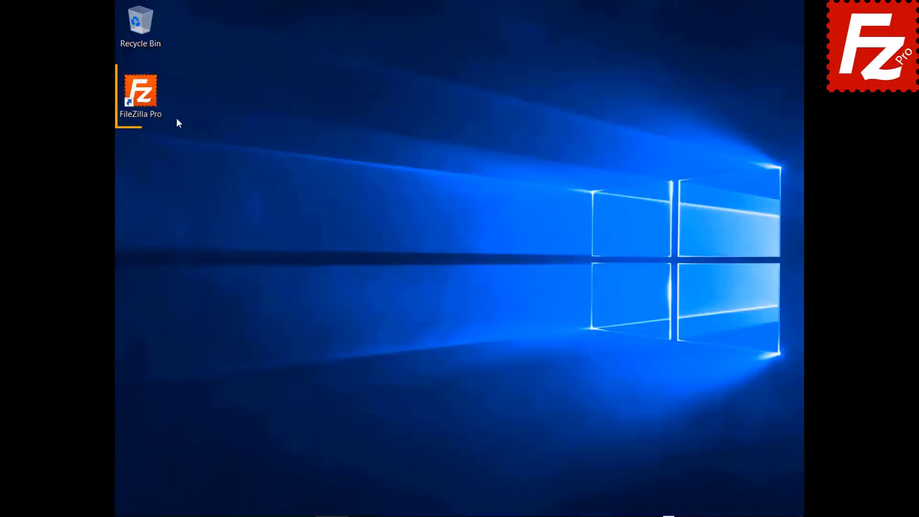
{"action": "double_click", "coordinate": [140, 91]}
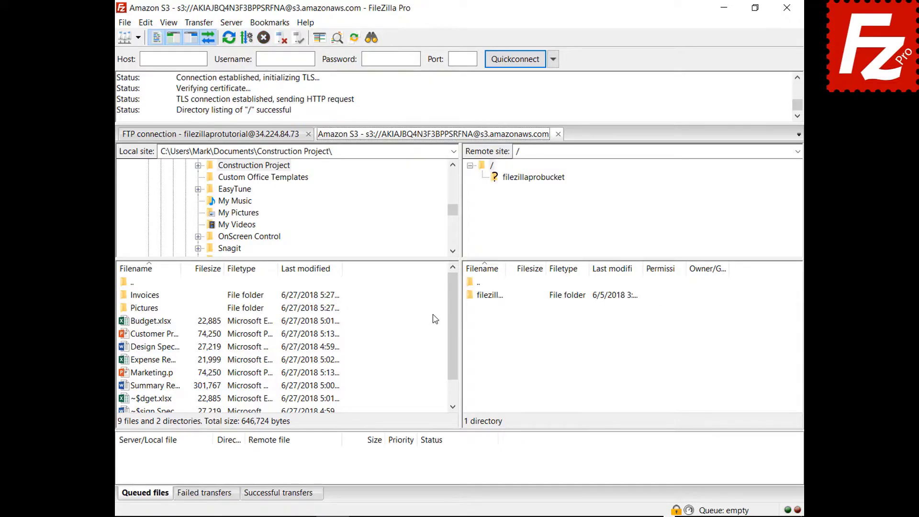
{"action": "left_click", "coordinate": [559, 134]}
- Make new connections while connected open in a new tab, then connect to the saved Amazon S3 site
{"action": "left_click", "coordinate": [145, 22]}
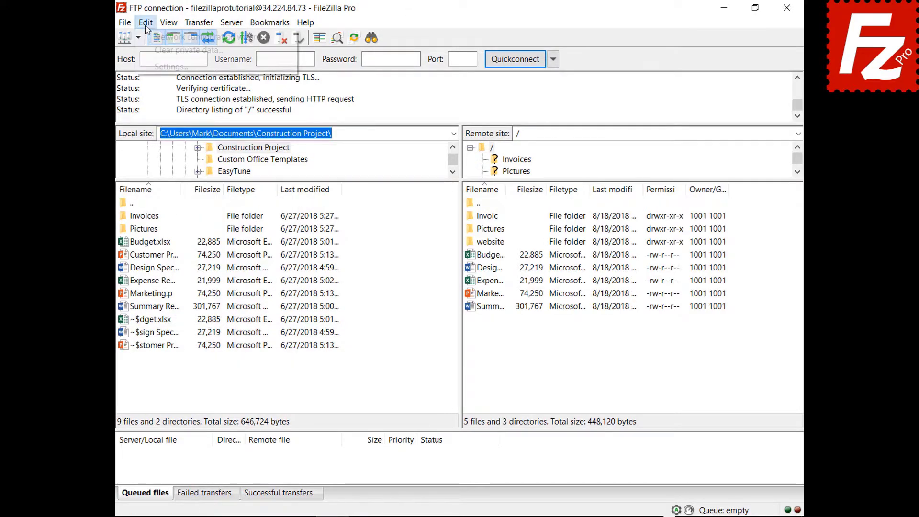
{"action": "left_click", "coordinate": [155, 67]}
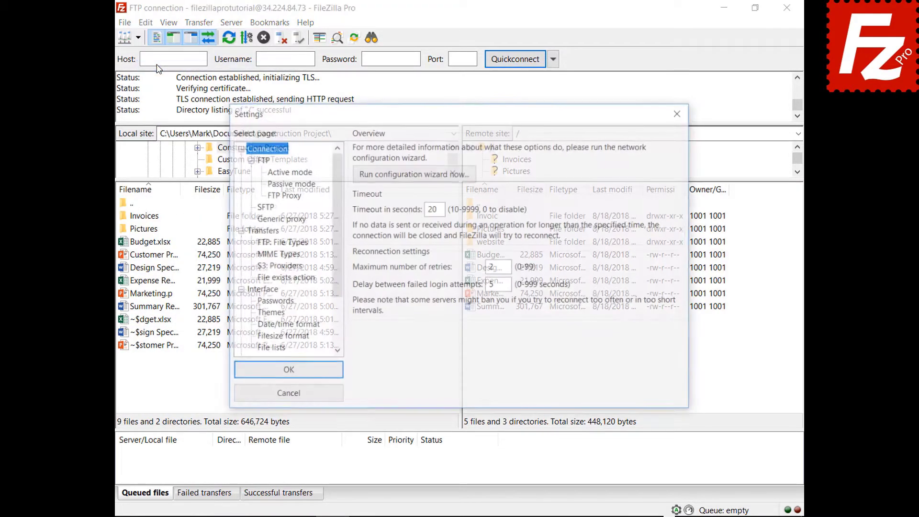
{"action": "left_click", "coordinate": [268, 292]}
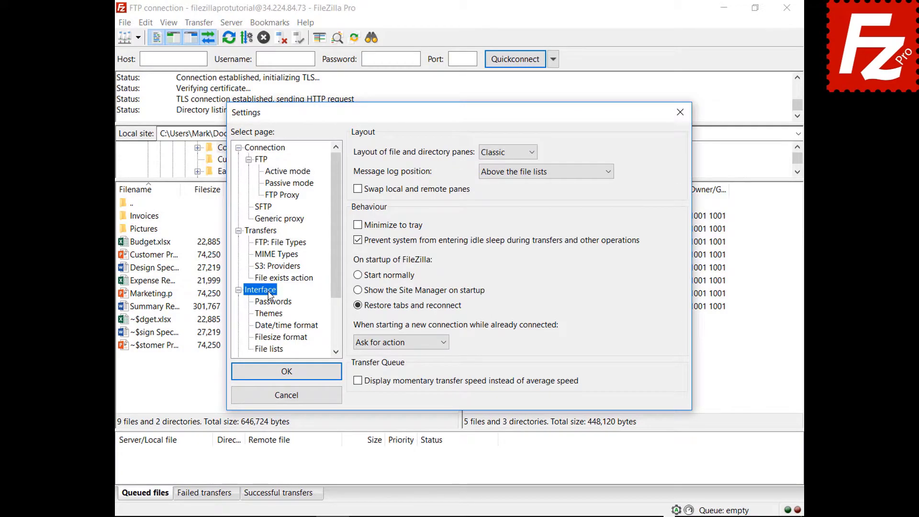
{"action": "left_click", "coordinate": [444, 343]}
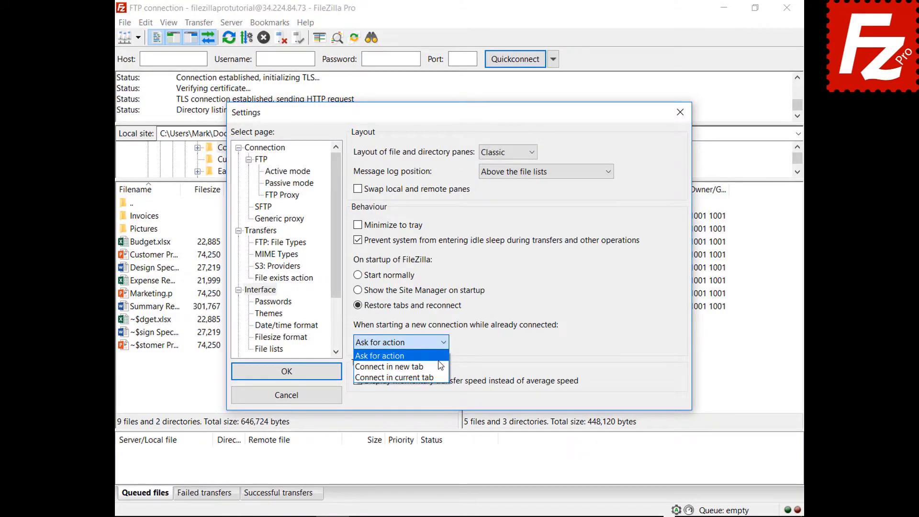
{"action": "left_click", "coordinate": [421, 367]}
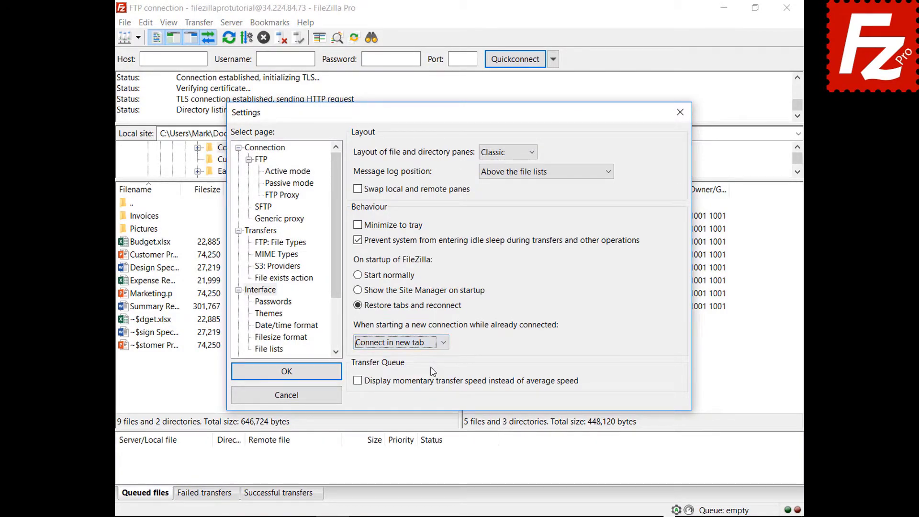
{"action": "left_click", "coordinate": [287, 372]}
{"action": "left_click", "coordinate": [140, 42]}
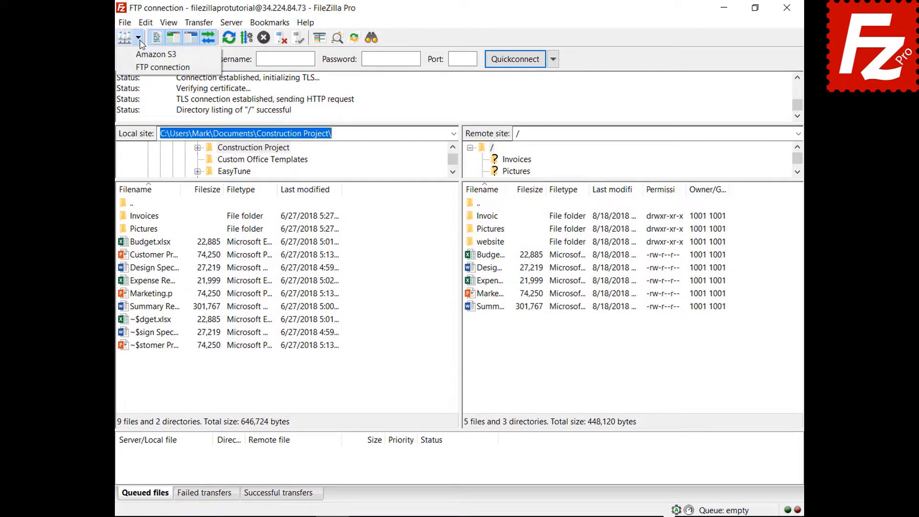
{"action": "left_click", "coordinate": [142, 55]}
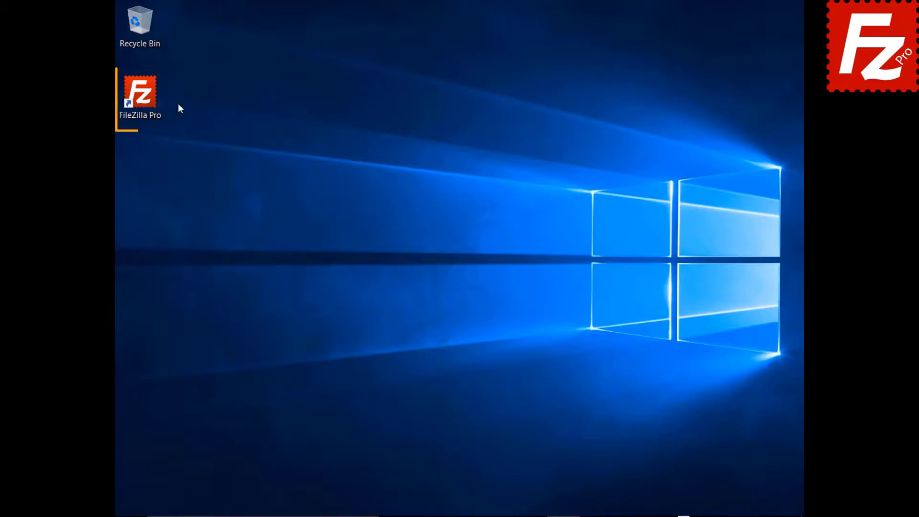
- Relaunch FileZilla Pro from its desktop shortcut, reopening connected to Amazon S3
{"action": "double_click", "coordinate": [146, 99]}
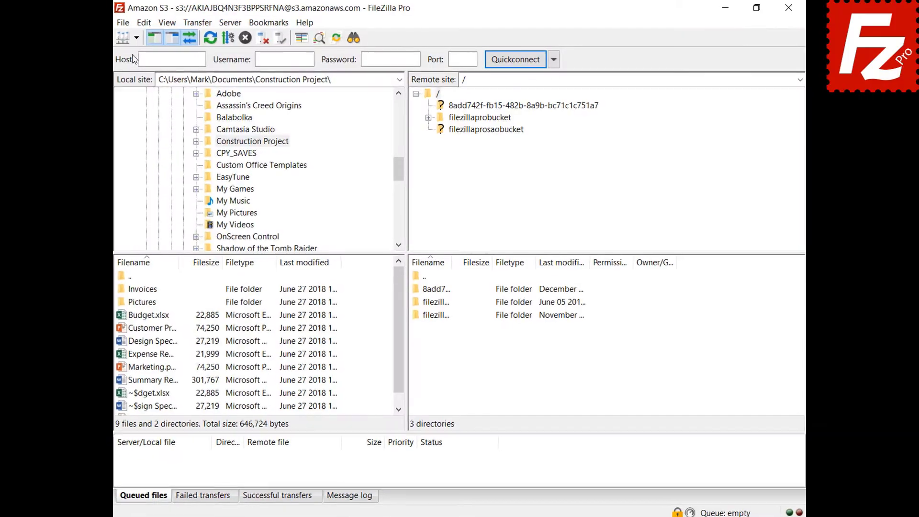
- Open a second Amazon S3 tab and browse into filezillaprobucket
{"action": "left_click", "coordinate": [136, 38]}
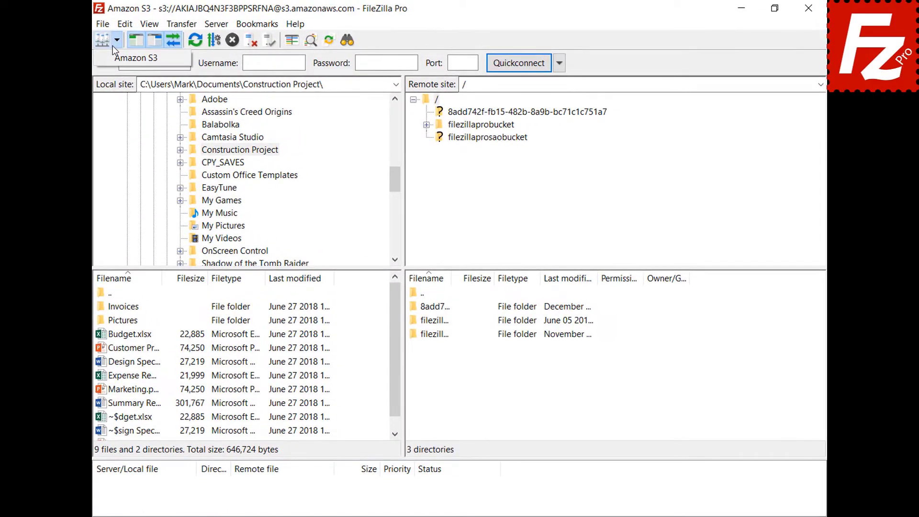
{"action": "left_click", "coordinate": [133, 53]}
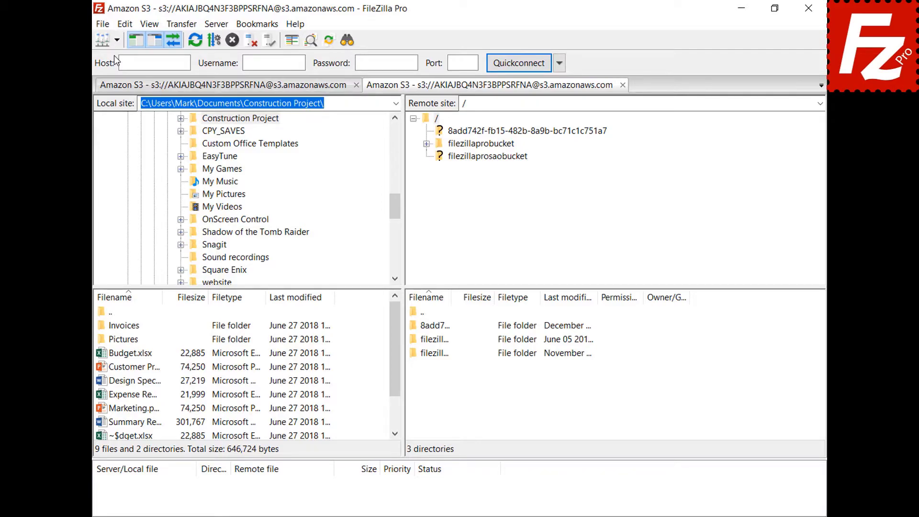
{"action": "left_click", "coordinate": [487, 145]}
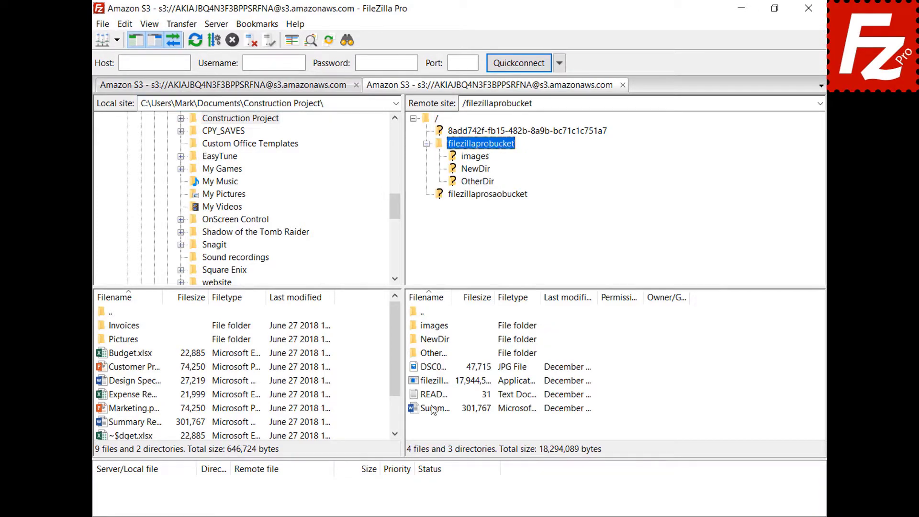
- Edit README in Notepad to add 'New line', save it, and upload it back to the bucket
{"action": "left_click", "coordinate": [431, 398]}
{"action": "right_click", "coordinate": [431, 398]}
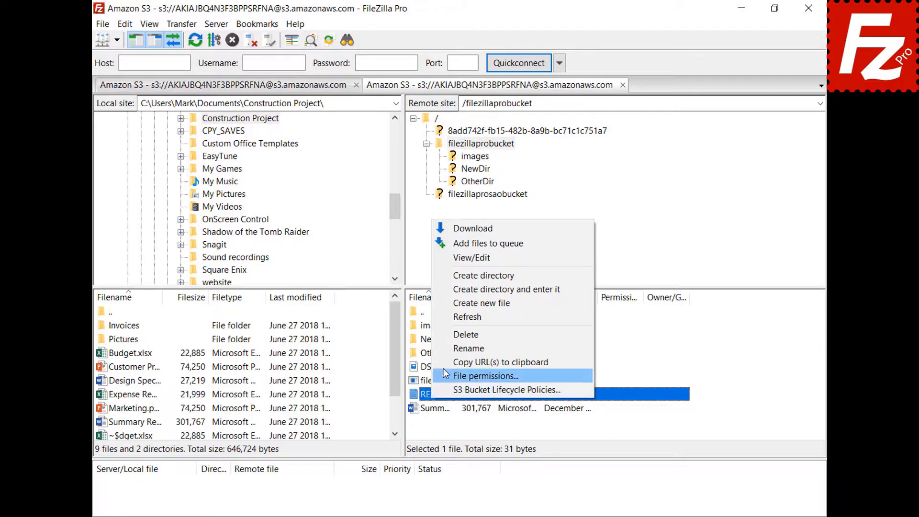
{"action": "left_click", "coordinate": [473, 258]}
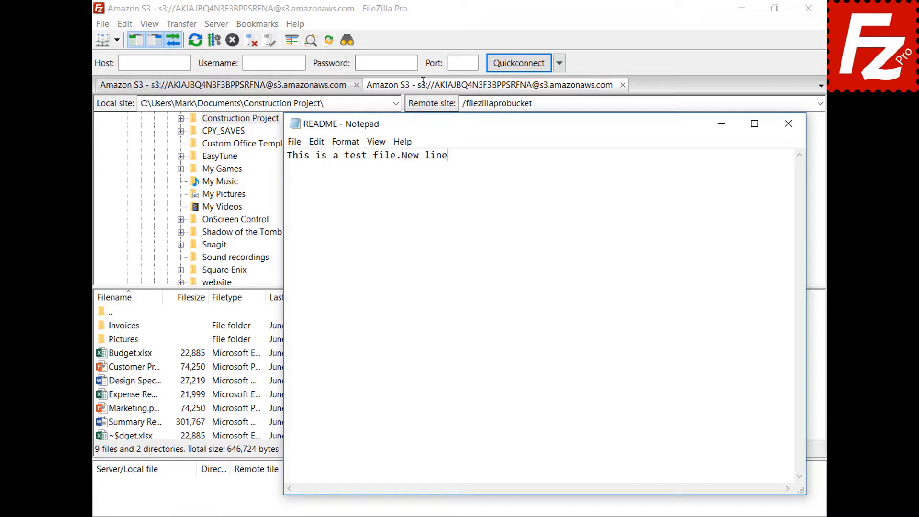
{"action": "key", "text": "Return"}
{"action": "type", "text": "New line"}
{"action": "left_click", "coordinate": [788, 126]}
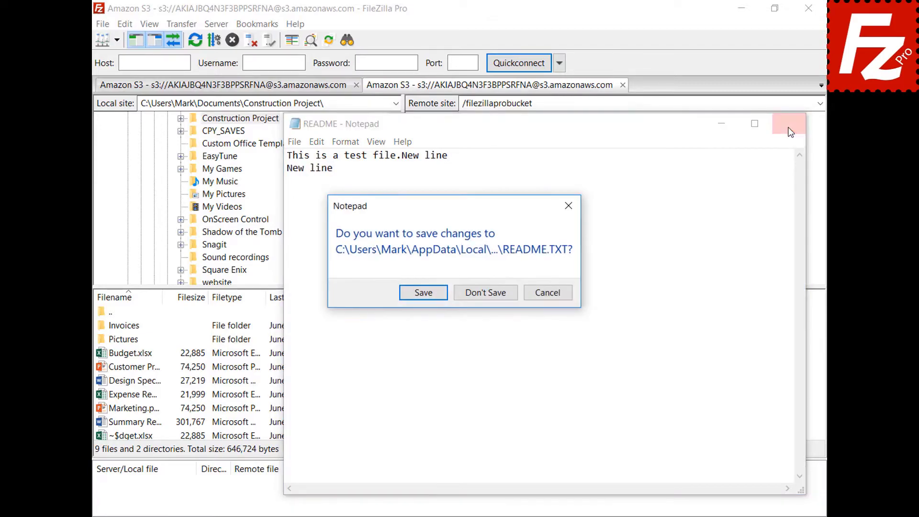
{"action": "left_click", "coordinate": [423, 294]}
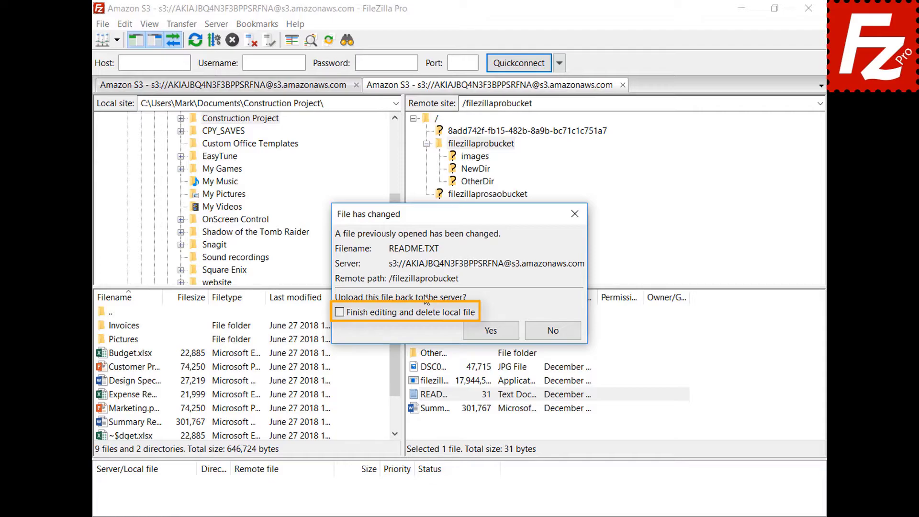
{"action": "left_click", "coordinate": [501, 337]}
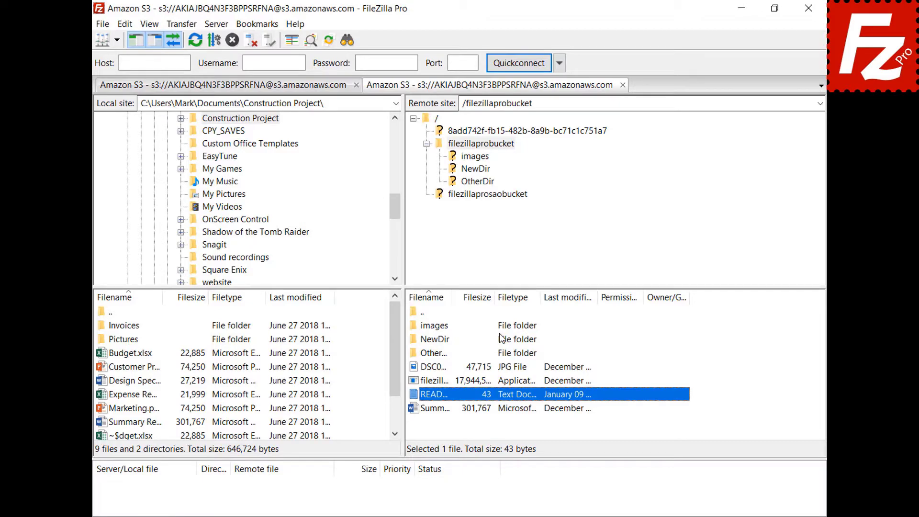
{"action": "left_click", "coordinate": [102, 23]}
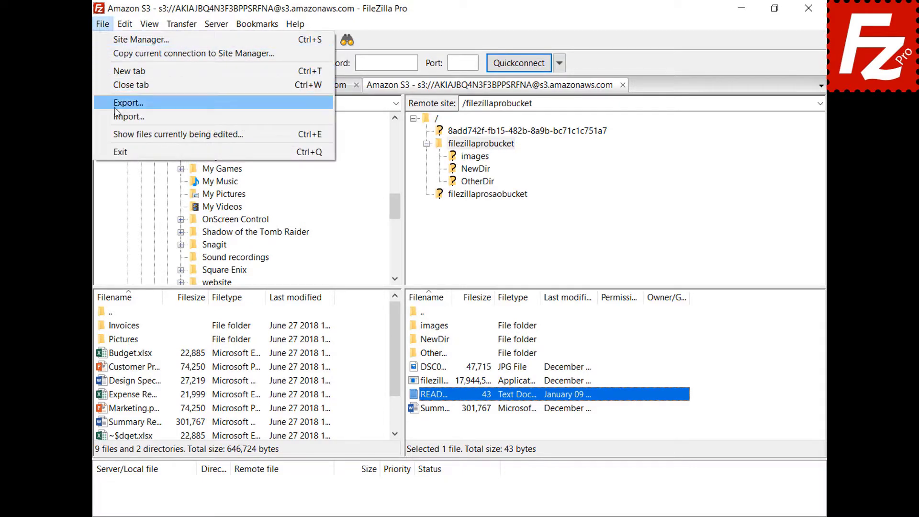
{"action": "left_click", "coordinate": [121, 134]}
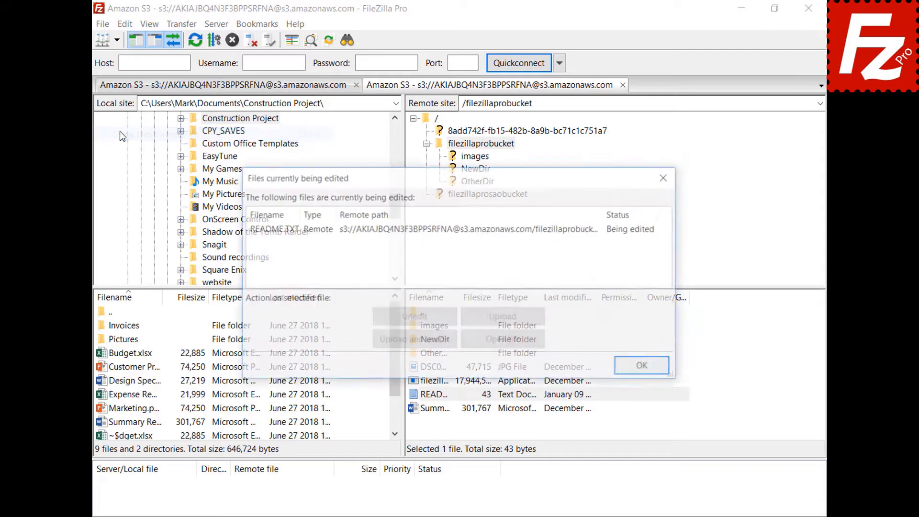
{"action": "left_click", "coordinate": [430, 230]}
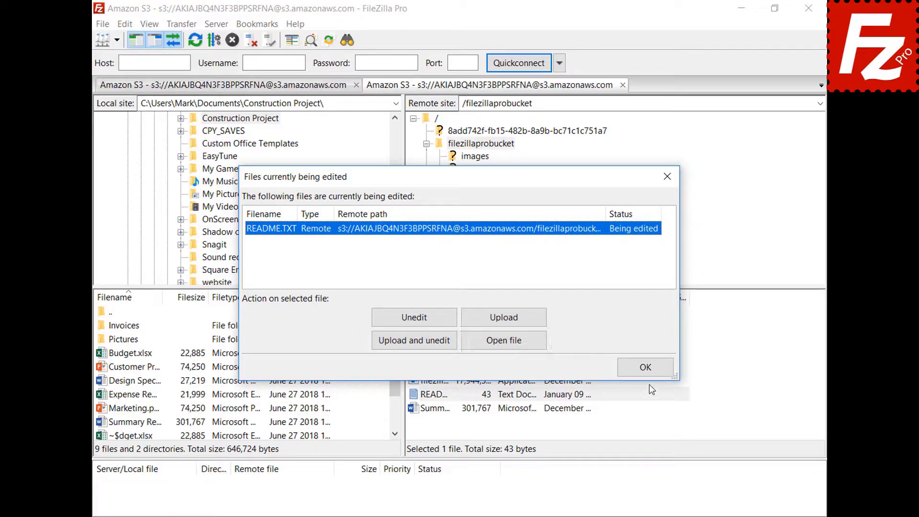
{"action": "left_click", "coordinate": [646, 368]}
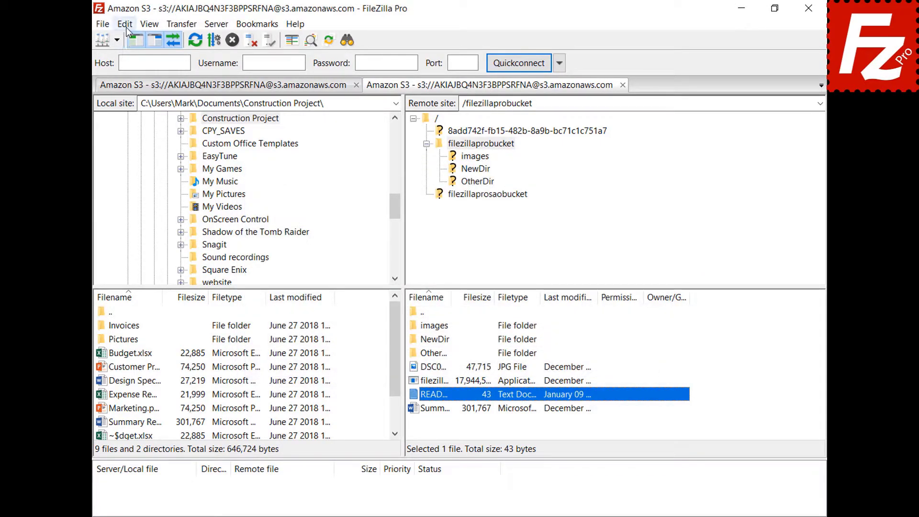
- Add a custom filetype association sending jpg files to mspaint.exe in File editing settings
{"action": "left_click", "coordinate": [125, 24]}
{"action": "left_click", "coordinate": [131, 71]}
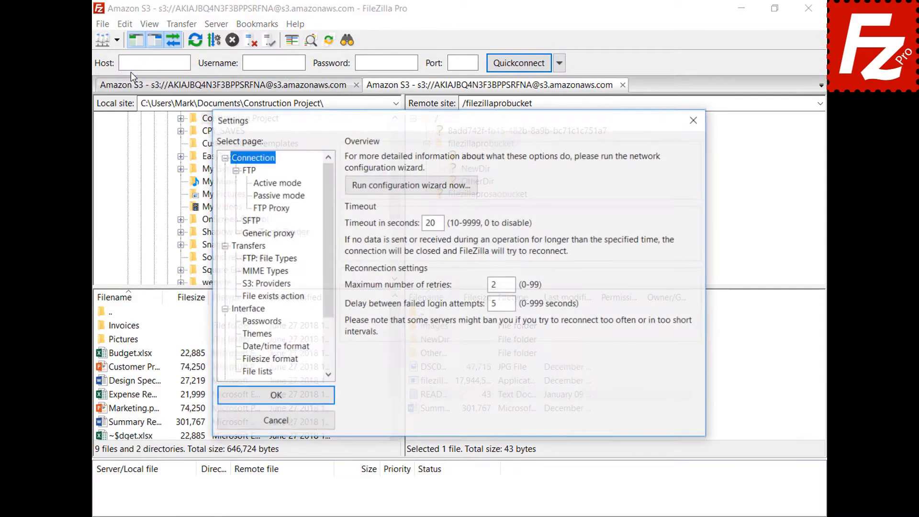
{"action": "left_click_drag", "start_coordinate": [325, 182], "coordinate": [334, 249]}
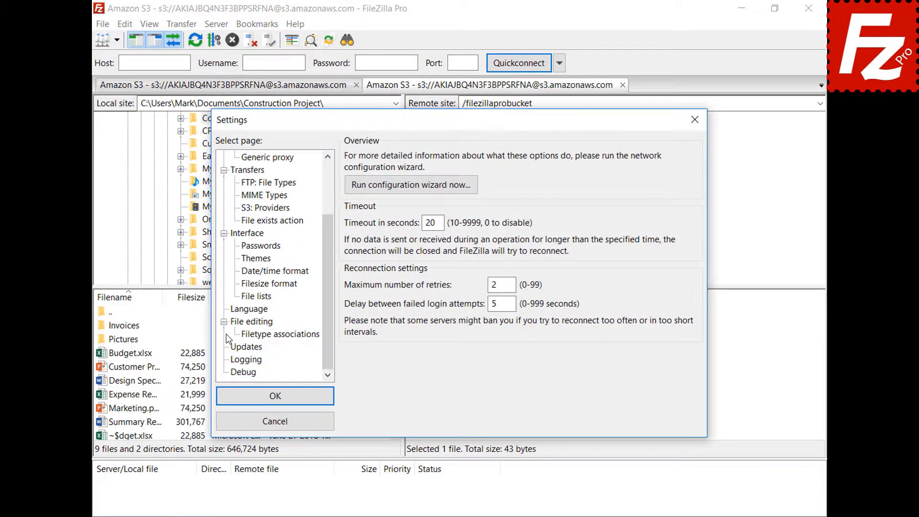
{"action": "left_click", "coordinate": [237, 323]}
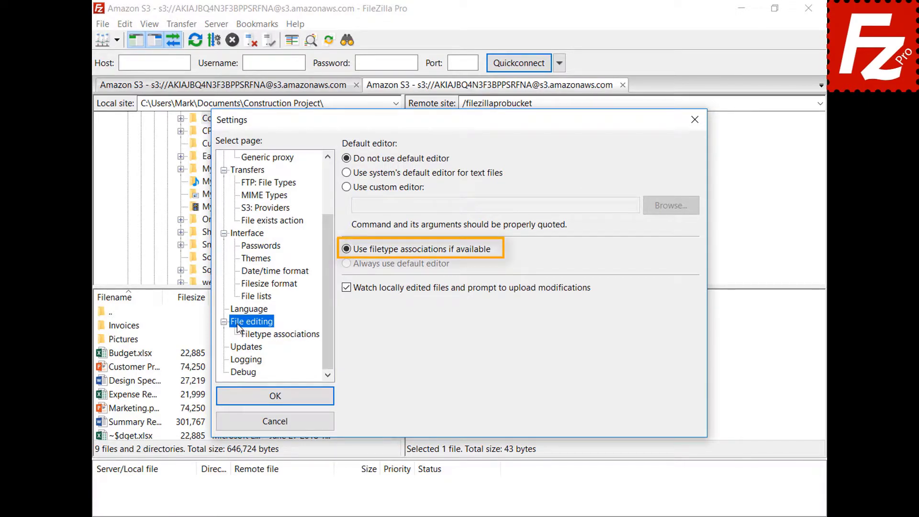
{"action": "left_click", "coordinate": [288, 337]}
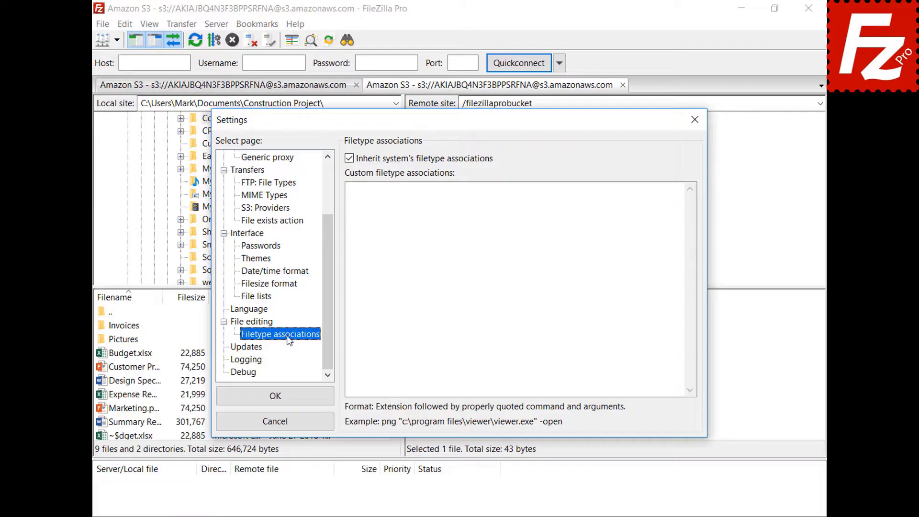
{"action": "left_click", "coordinate": [663, 199]}
{"action": "type", "text": "jpg \"C:\\Windows\\system32\\mspaint.exe\""}
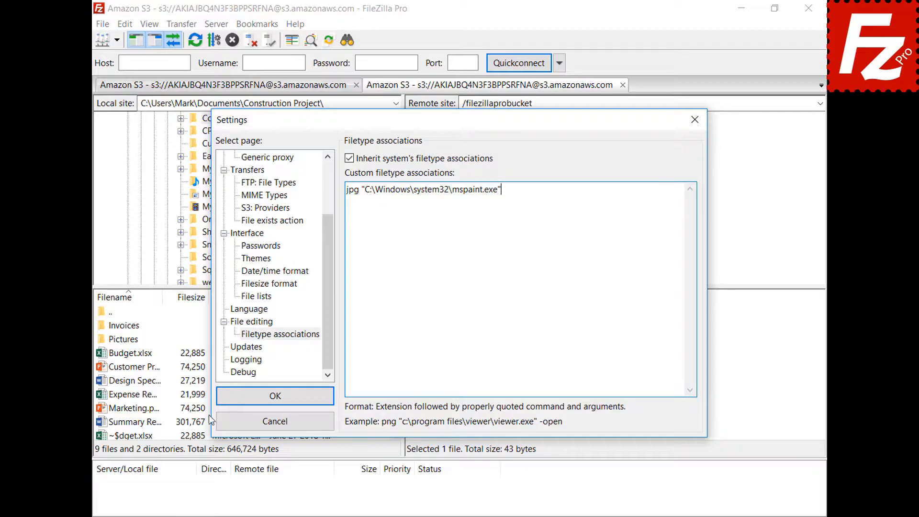
{"action": "left_click", "coordinate": [225, 402]}
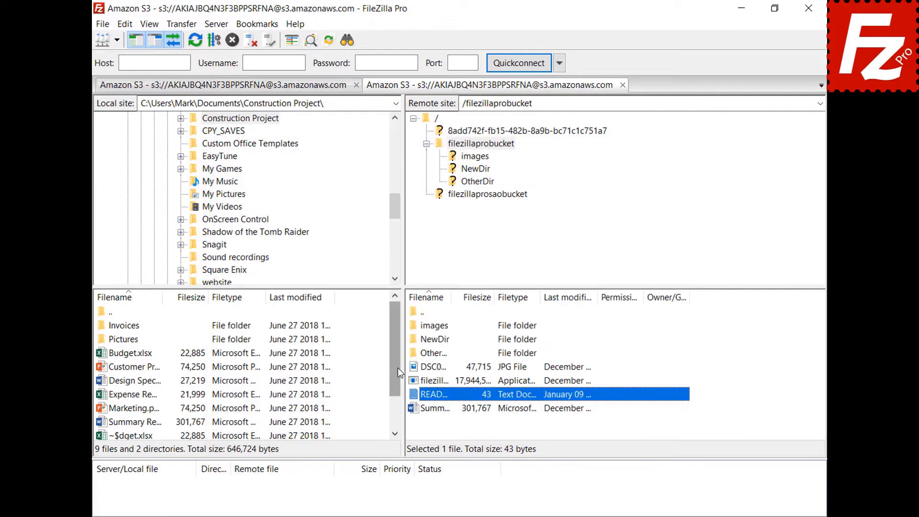
- Open the remote image DSC00079 in Paint via View/Edit, then close Paint
{"action": "right_click", "coordinate": [415, 368]}
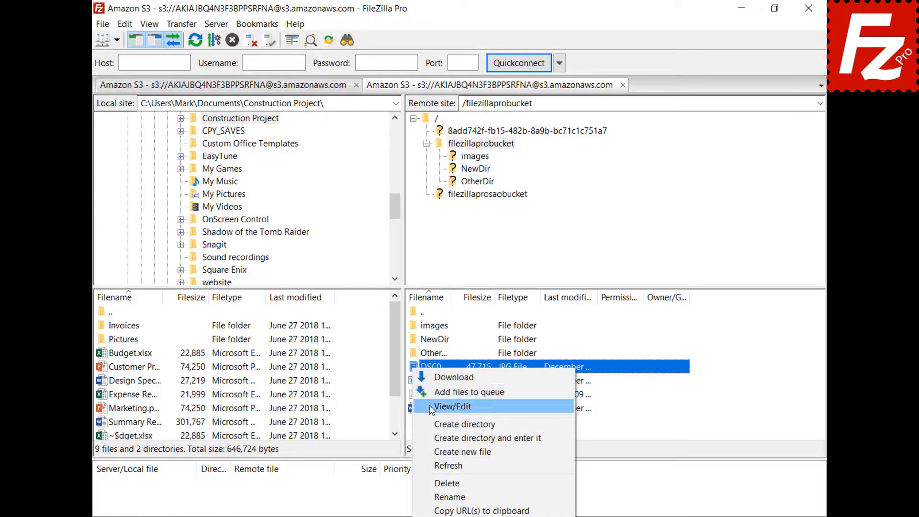
{"action": "left_click", "coordinate": [430, 405]}
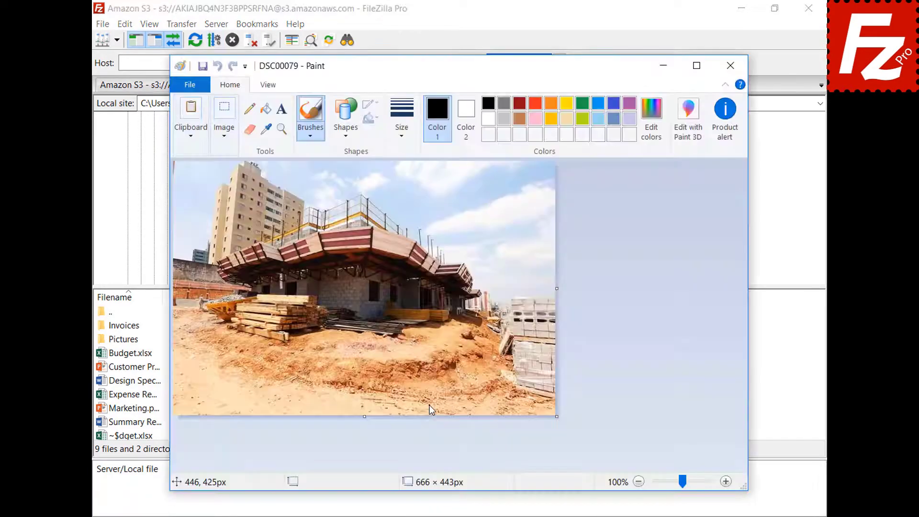
{"action": "left_click", "coordinate": [730, 65]}
{"action": "left_click", "coordinate": [125, 24]}
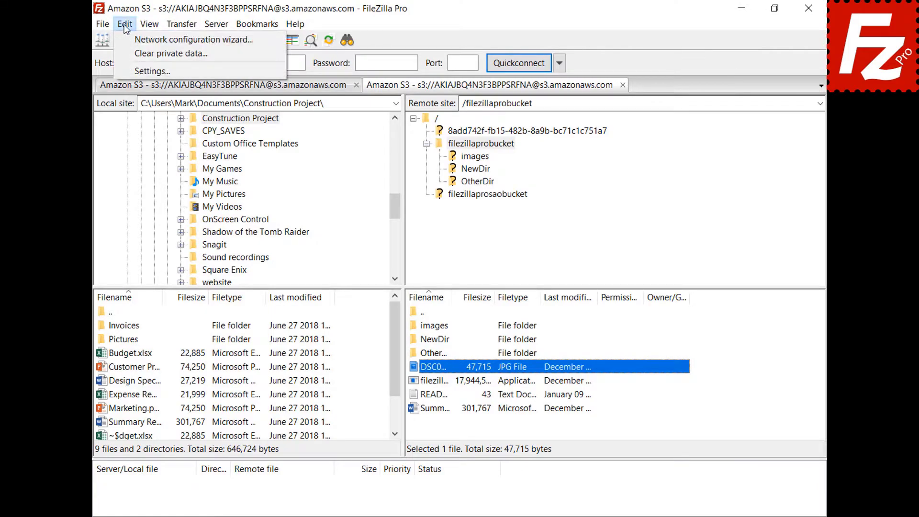
- Open Settings and scroll the page tree to review the File editing page
{"action": "left_click", "coordinate": [133, 70]}
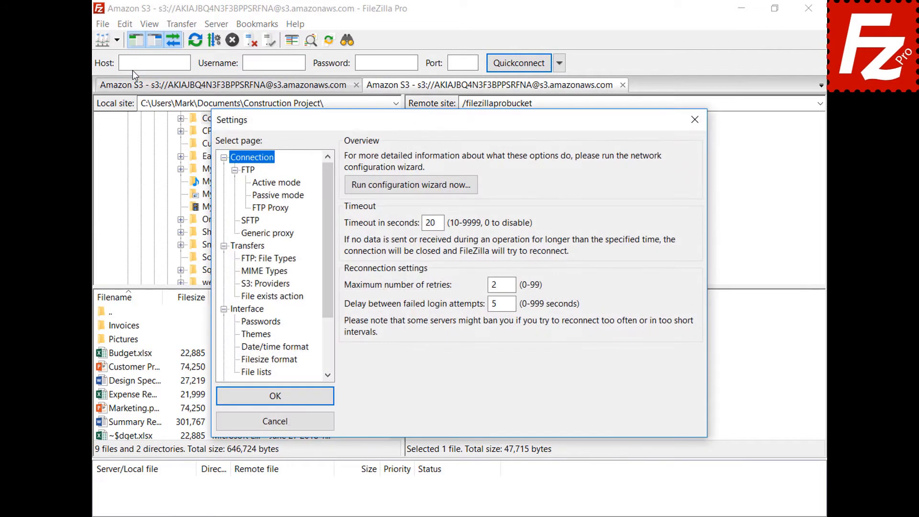
{"action": "scroll", "coordinate": [330, 202], "scroll_direction": "down", "scroll_amount": 2}
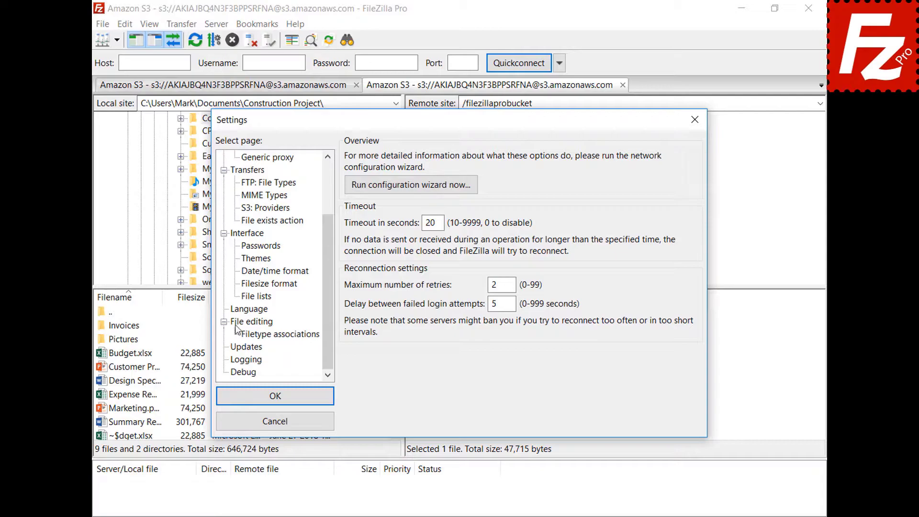
{"action": "left_click", "coordinate": [237, 327]}
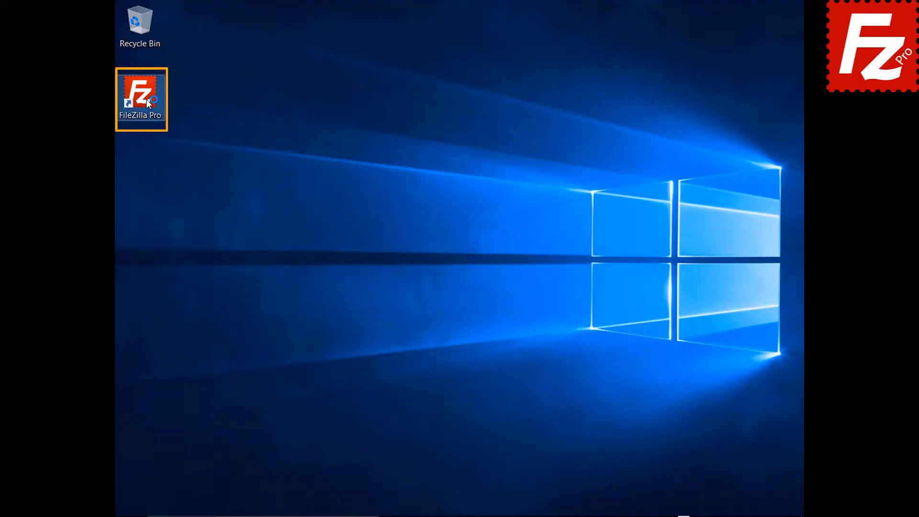
- Launch FileZilla Pro and connect to the saved FTP site
{"action": "double_click", "coordinate": [141, 98]}
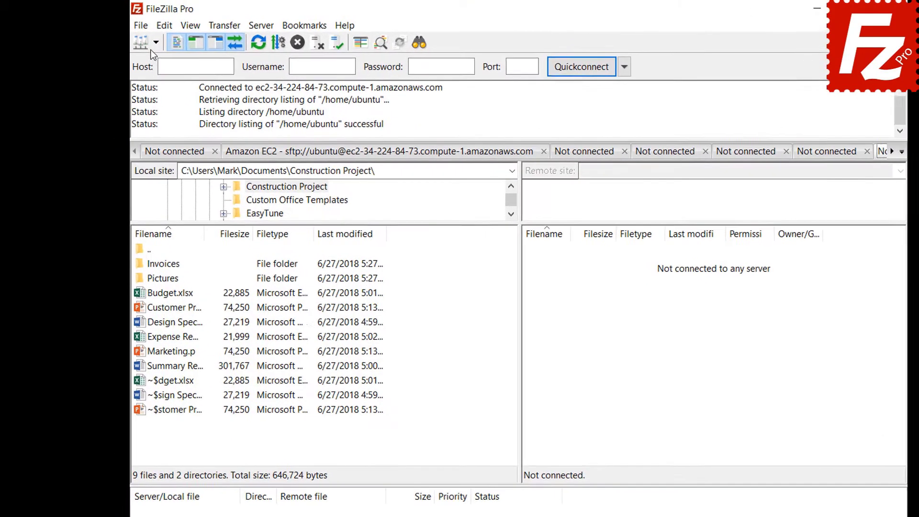
{"action": "left_click", "coordinate": [138, 37]}
{"action": "left_click", "coordinate": [160, 62]}
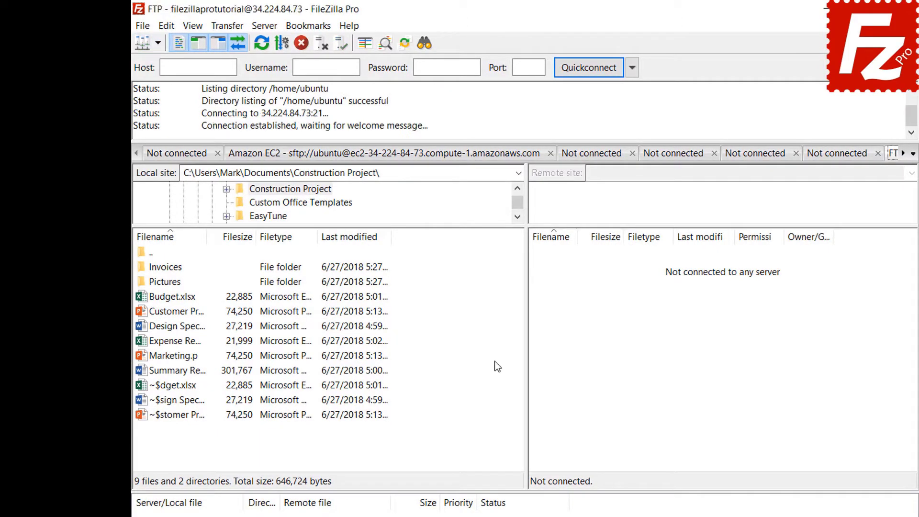
- Add a new site-specific bookmark named 'FTP-Pictures'
{"action": "left_click", "coordinate": [312, 31]}
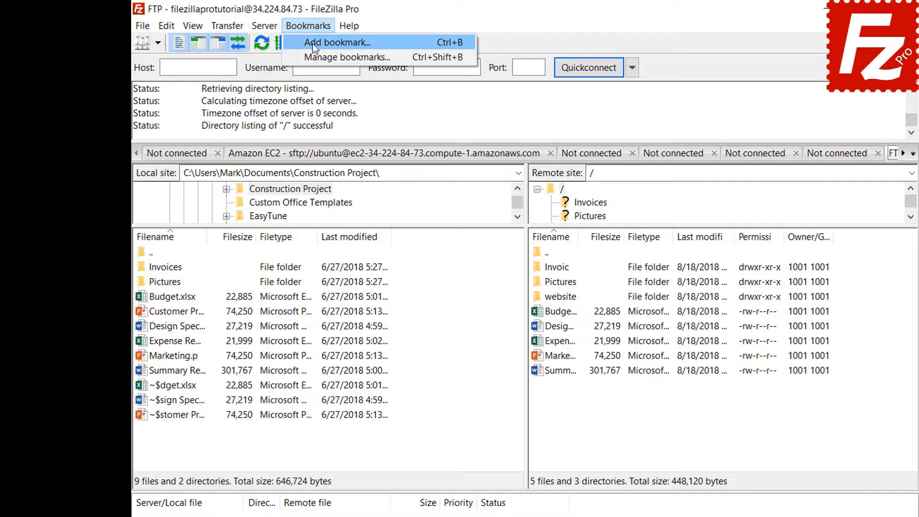
{"action": "left_click", "coordinate": [312, 44]}
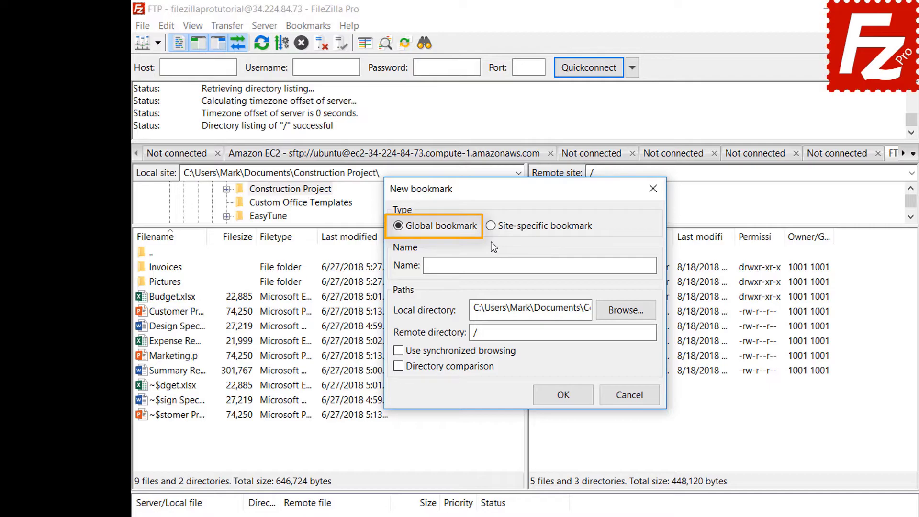
{"action": "left_click", "coordinate": [491, 226]}
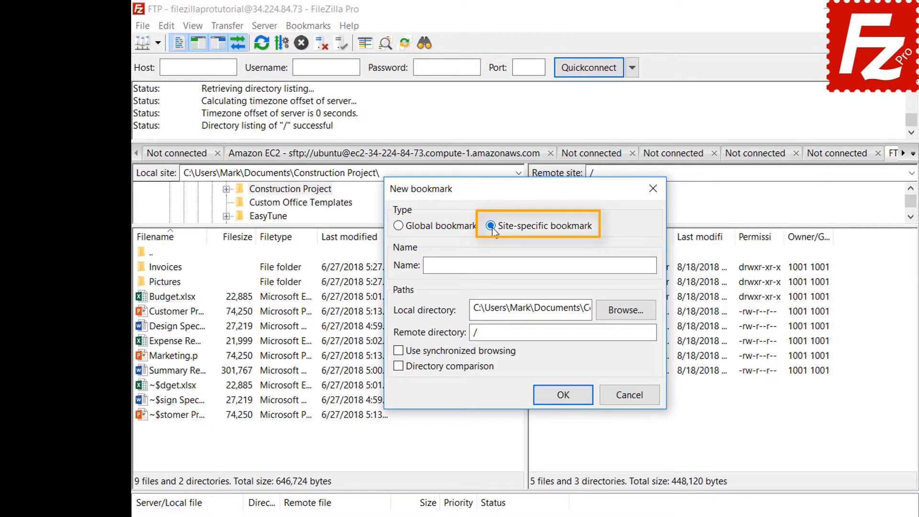
{"action": "left_click", "coordinate": [607, 263]}
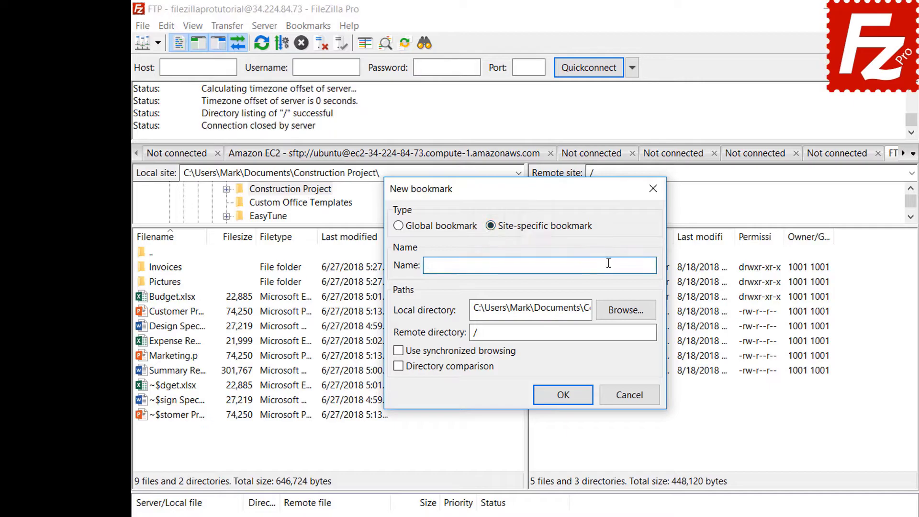
{"action": "type", "text": "FTP-Pictures"}
- Set the bookmark's local directory to Pictures and remote directory to /Pictures, then save it
{"action": "left_click", "coordinate": [627, 311]}
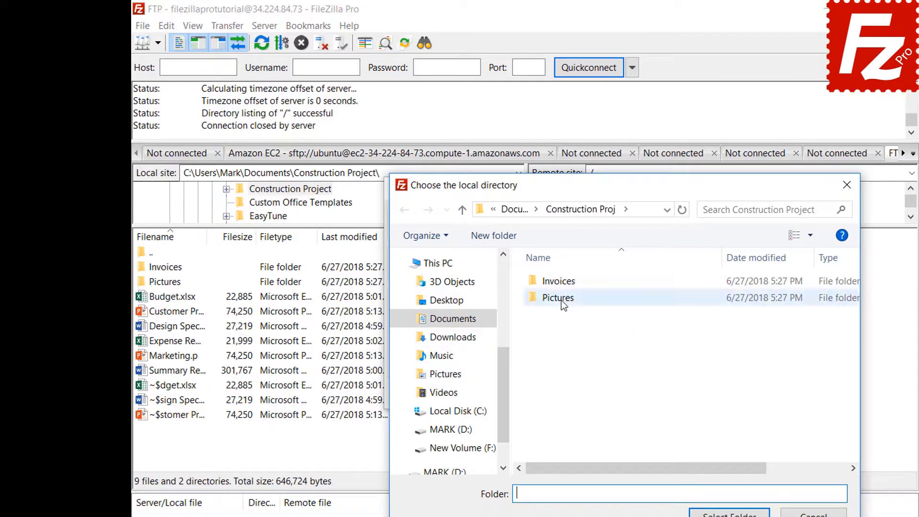
{"action": "double_click", "coordinate": [561, 298]}
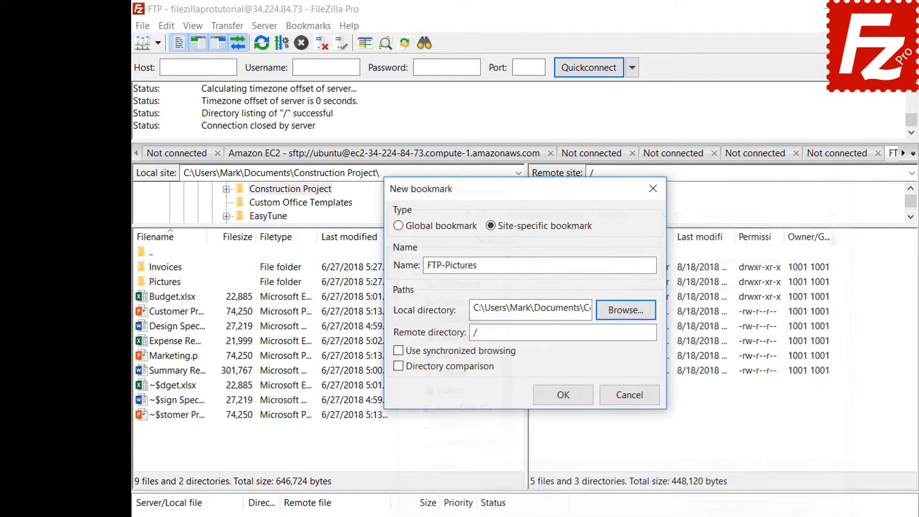
{"action": "left_click", "coordinate": [730, 513]}
{"action": "left_click", "coordinate": [629, 337]}
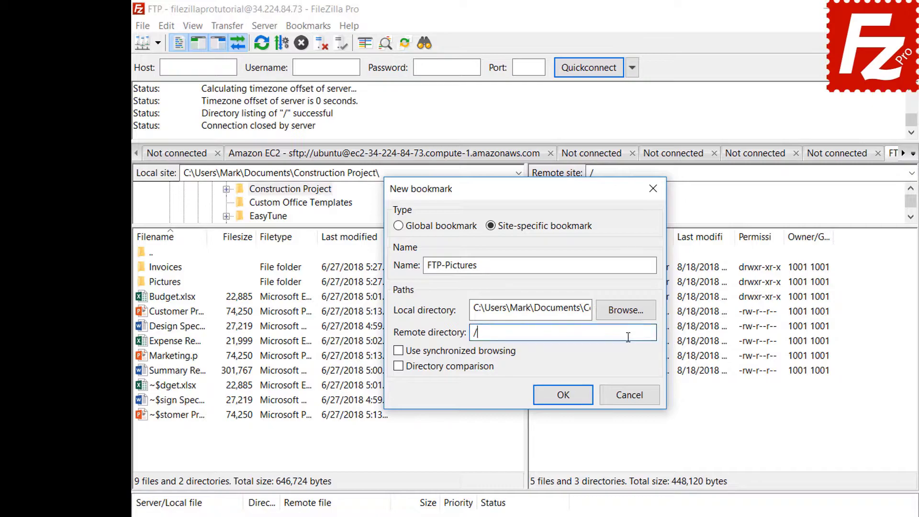
{"action": "type", "text": "Pict"}
{"action": "type", "text": "ures"}
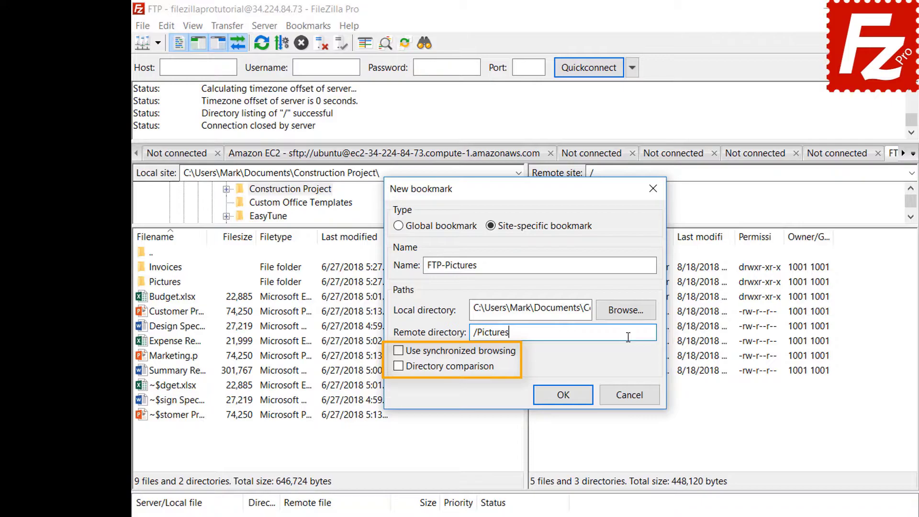
{"action": "left_click", "coordinate": [565, 396]}
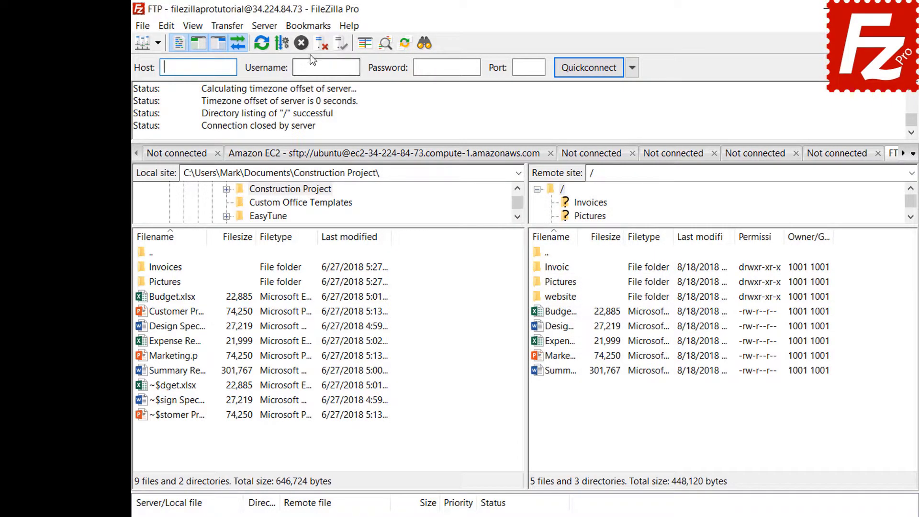
- Open the FTP-Pictures bookmark from the Bookmarks menu, then disconnect from the server
{"action": "left_click", "coordinate": [309, 27]}
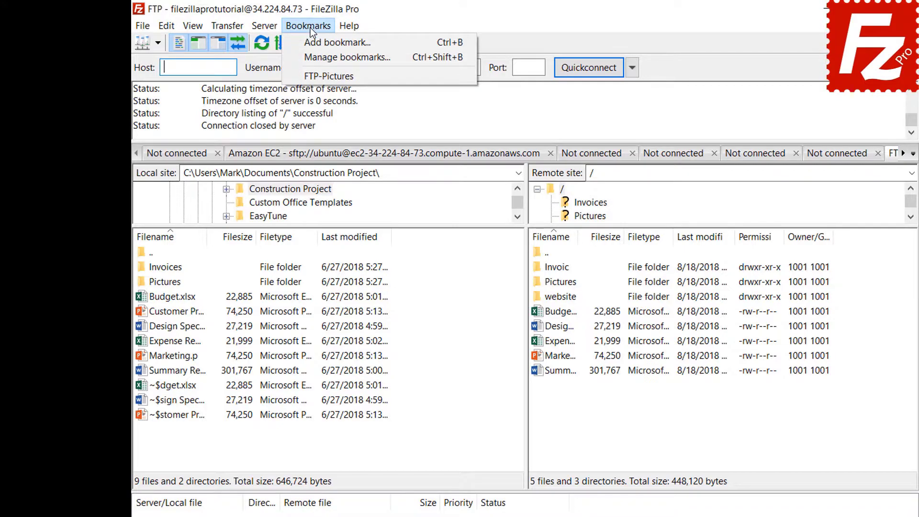
{"action": "left_click", "coordinate": [310, 76]}
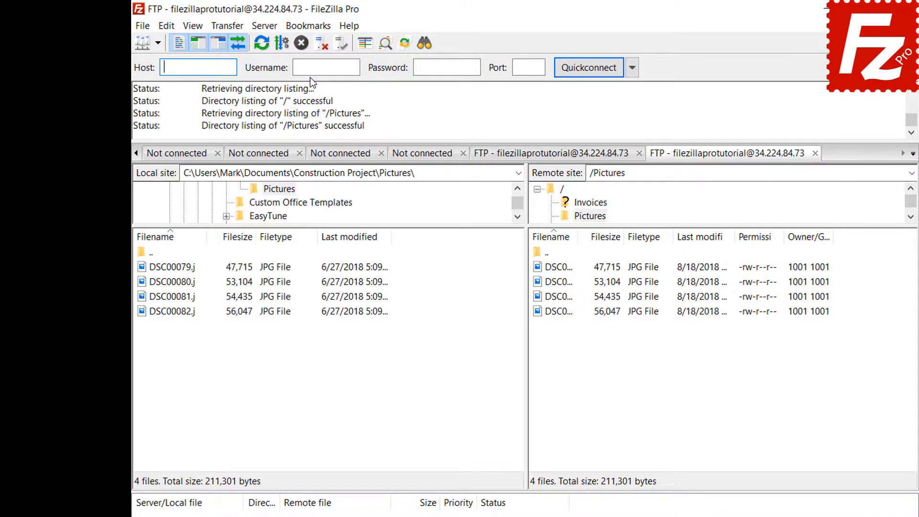
{"action": "left_click", "coordinate": [319, 47]}
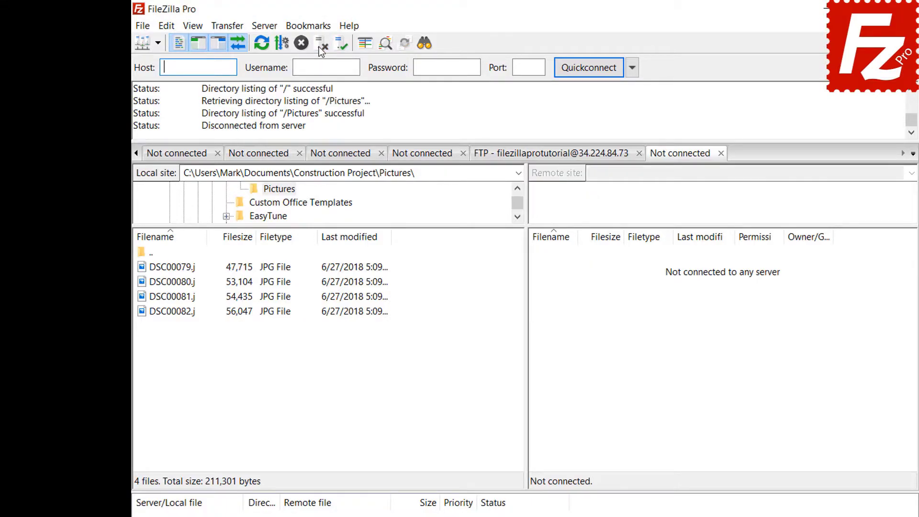
- Connect via the FTP-Pictures entry in Site Manager, showing local and remote Pictures side by side
{"action": "left_click", "coordinate": [143, 27]}
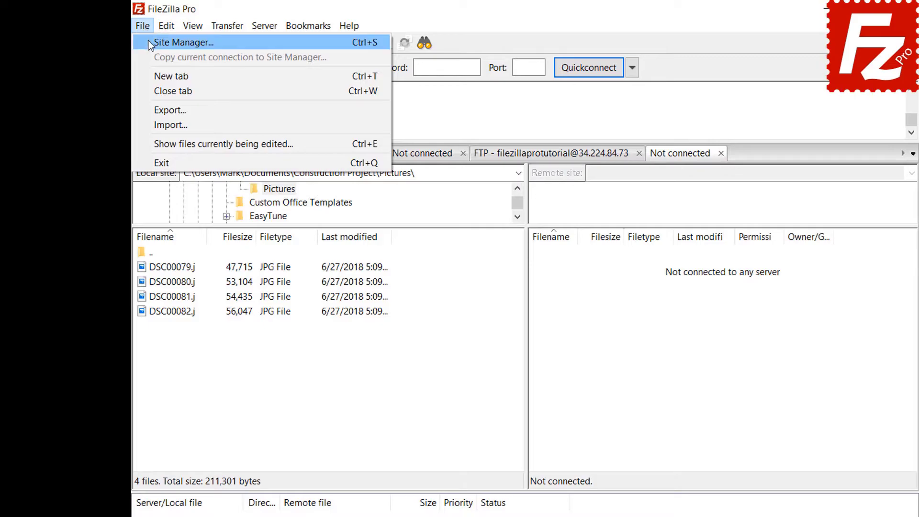
{"action": "left_click", "coordinate": [151, 45]}
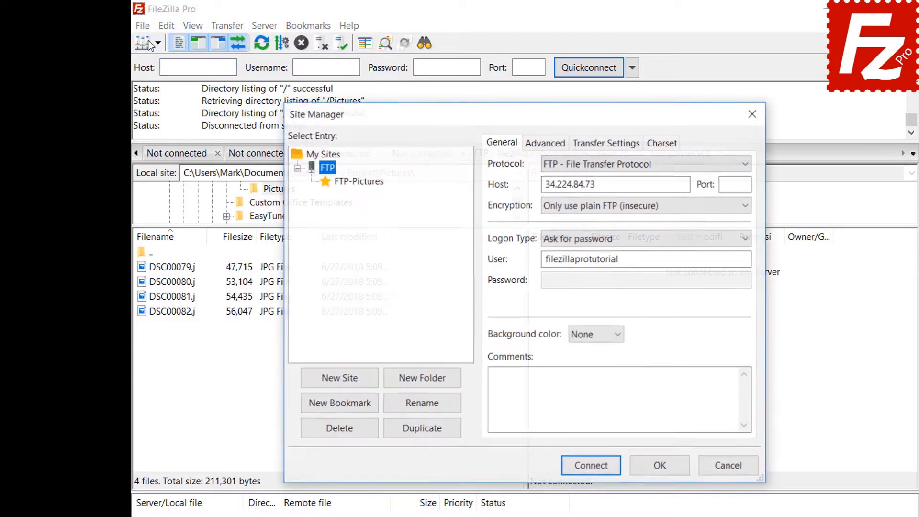
{"action": "left_click", "coordinate": [363, 184]}
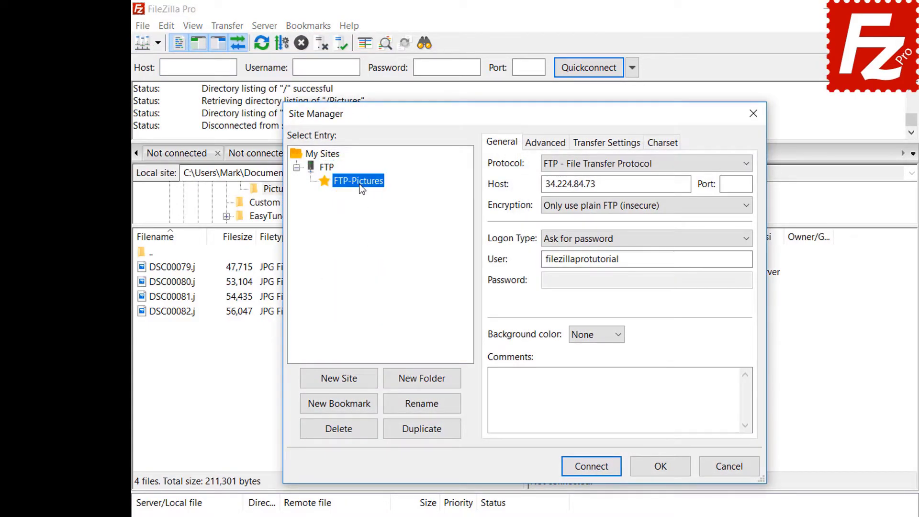
{"action": "left_click", "coordinate": [596, 469]}
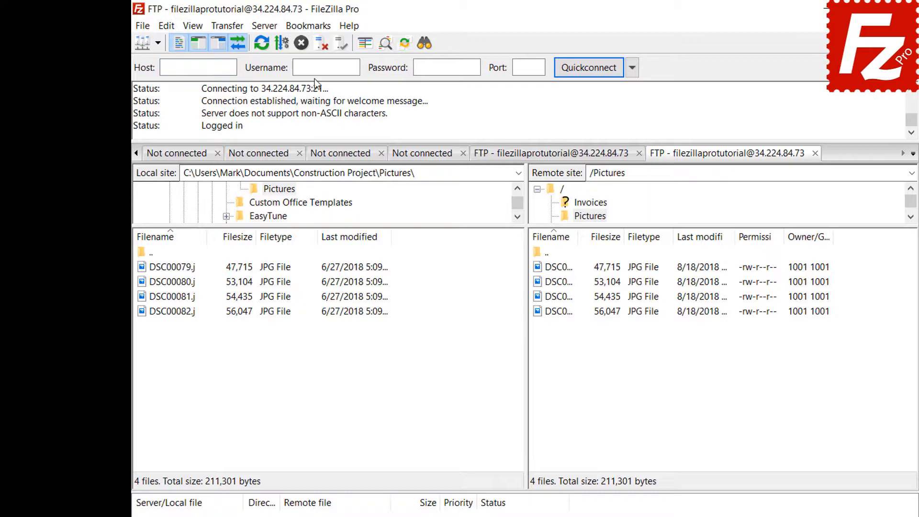
{"action": "left_click", "coordinate": [315, 30]}
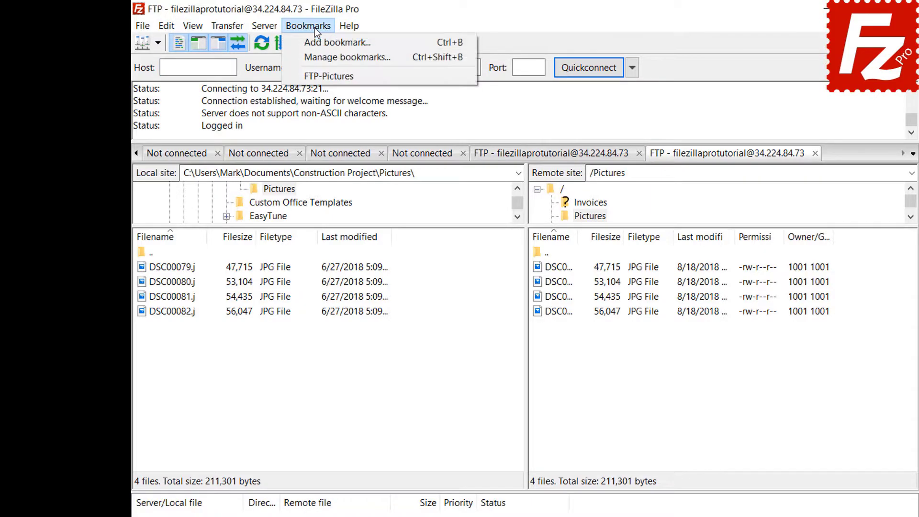
- Open the bookmark manager and inspect the FTP-Pictures bookmark's directories
{"action": "left_click", "coordinate": [317, 53]}
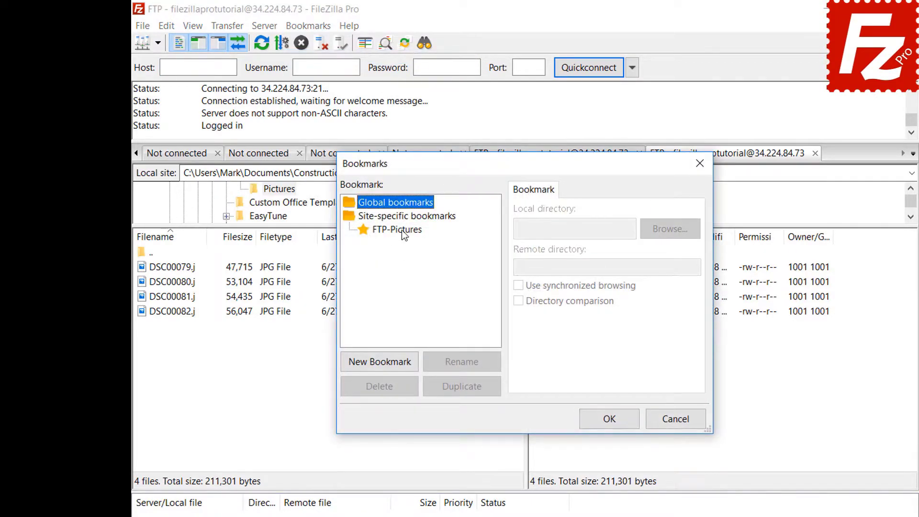
{"action": "left_click", "coordinate": [401, 230]}
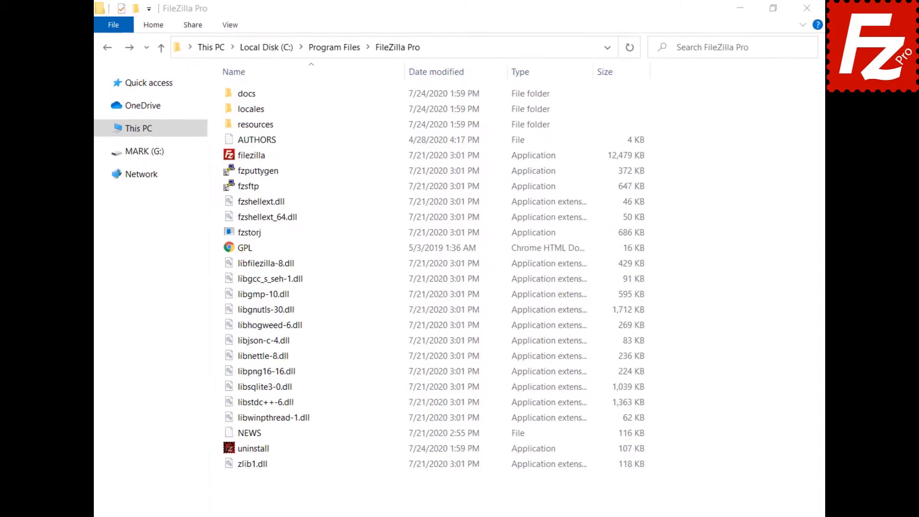
- Open fzdefaults.xml from the FileZilla Pro docs folder in Notepad
{"action": "double_click", "coordinate": [254, 88]}
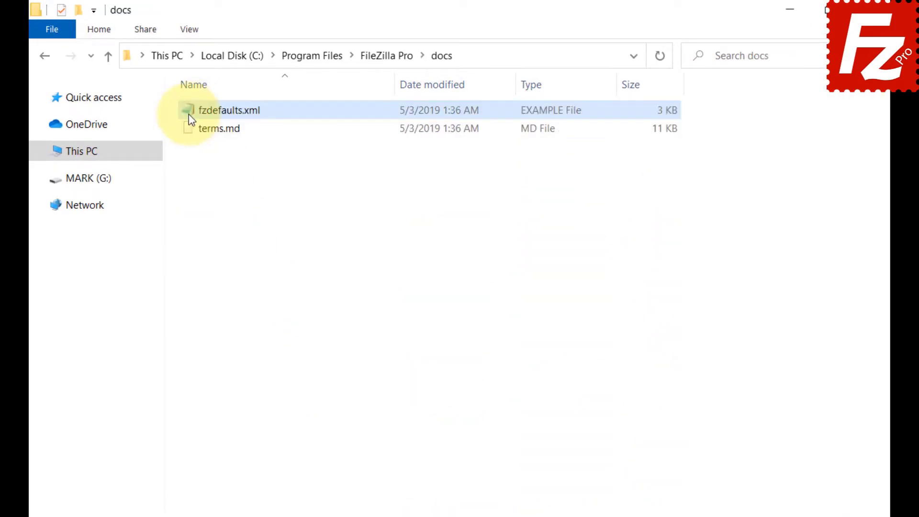
{"action": "double_click", "coordinate": [188, 115]}
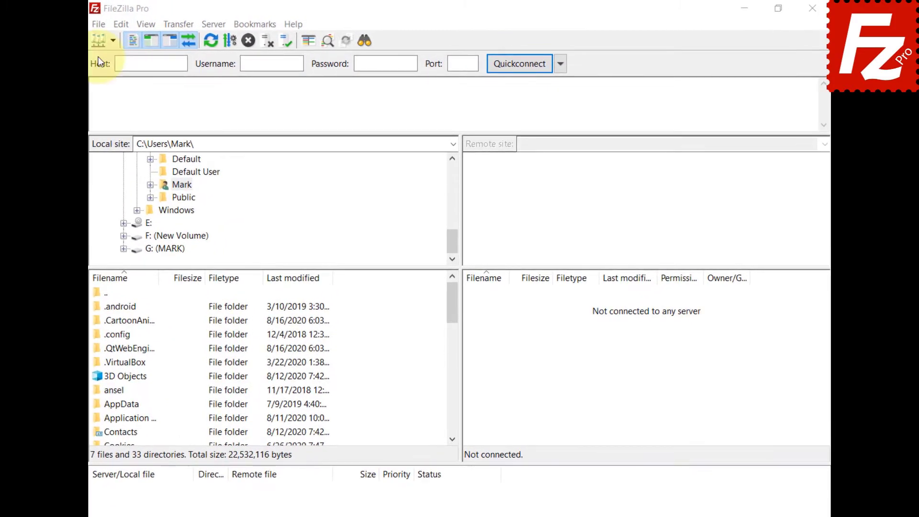
- Export settings, including Site Manager entries, to fzdefaults.xml in Documents
{"action": "left_click", "coordinate": [100, 25]}
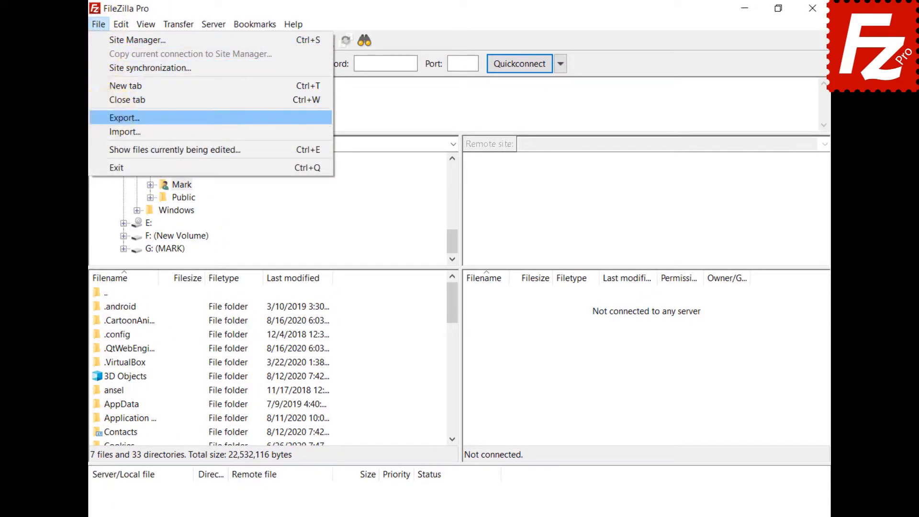
{"action": "left_click", "coordinate": [111, 117]}
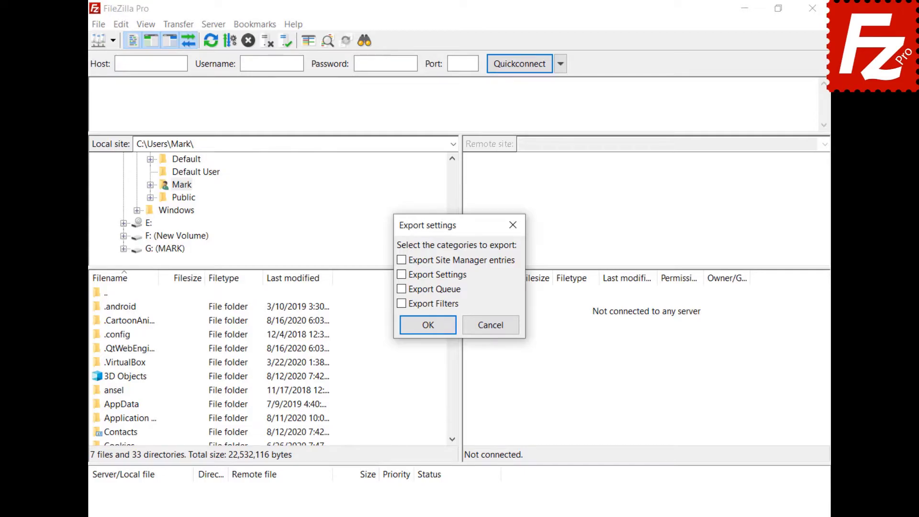
{"action": "left_click", "coordinate": [402, 260]}
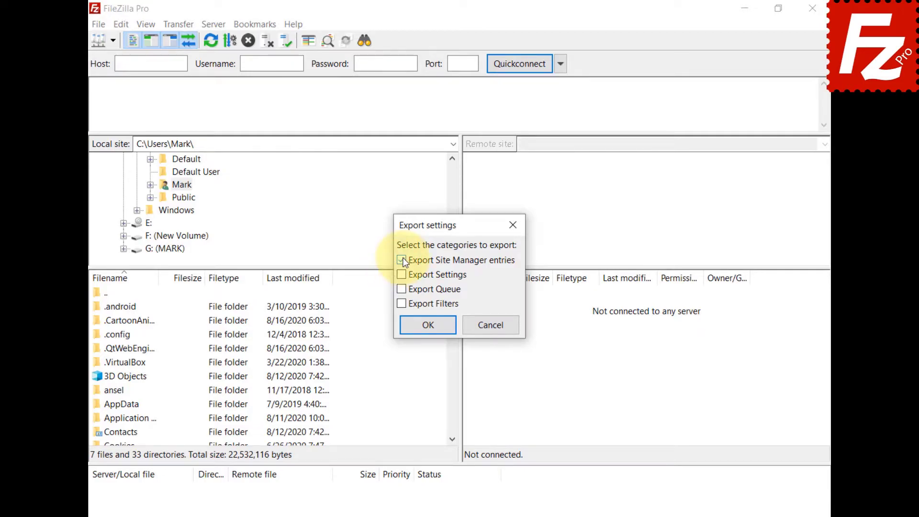
{"action": "left_click", "coordinate": [431, 329]}
{"action": "type", "text": "f"}
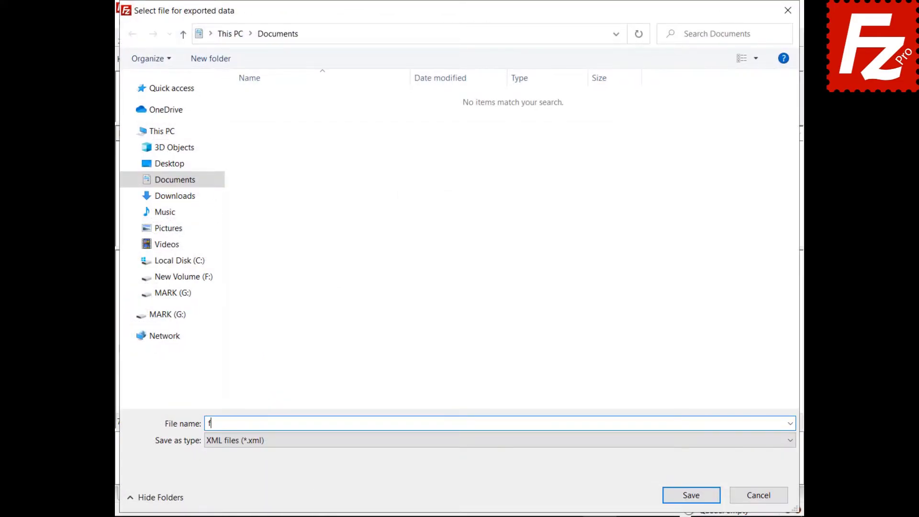
{"action": "type", "text": "zdefaults.xml"}
{"action": "left_click", "coordinate": [689, 495]}
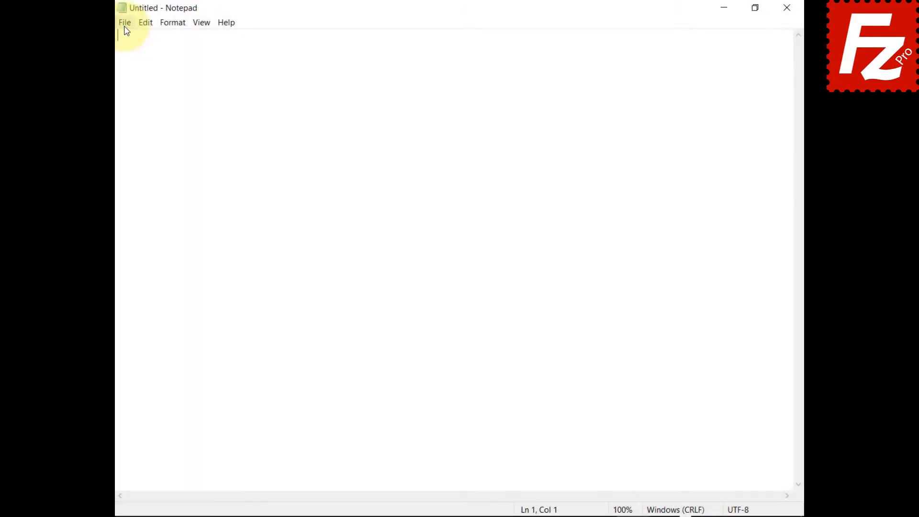
- Open the exported fzdefaults.xml in Notepad to view its server and settings XML
{"action": "left_click", "coordinate": [125, 24]}
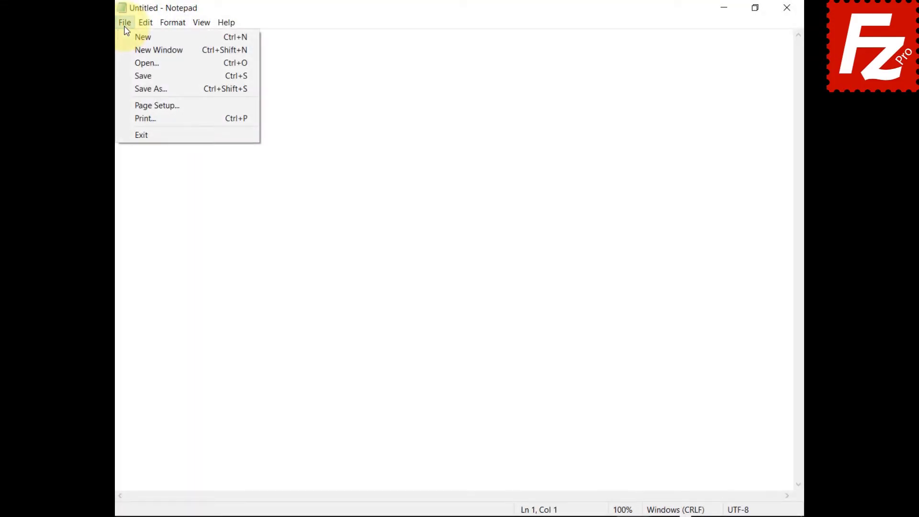
{"action": "left_click", "coordinate": [125, 63]}
{"action": "left_click", "coordinate": [267, 136]}
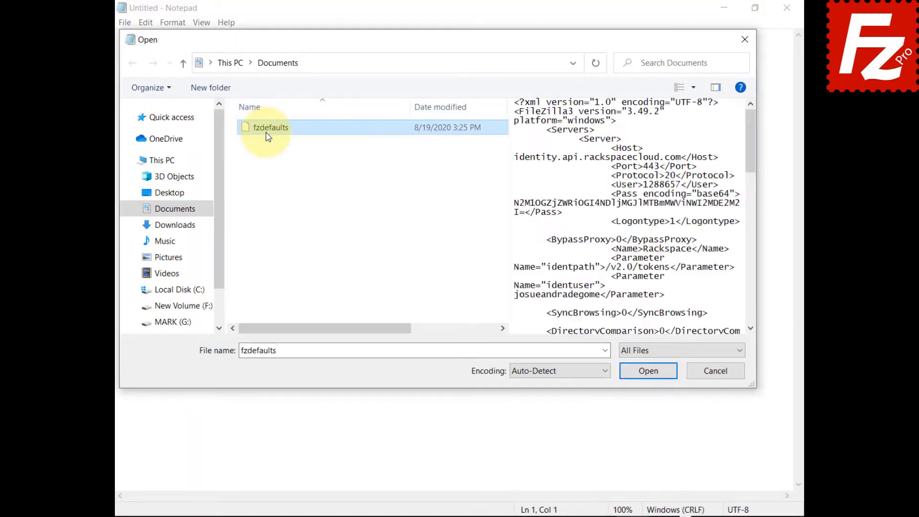
{"action": "left_click", "coordinate": [648, 372]}
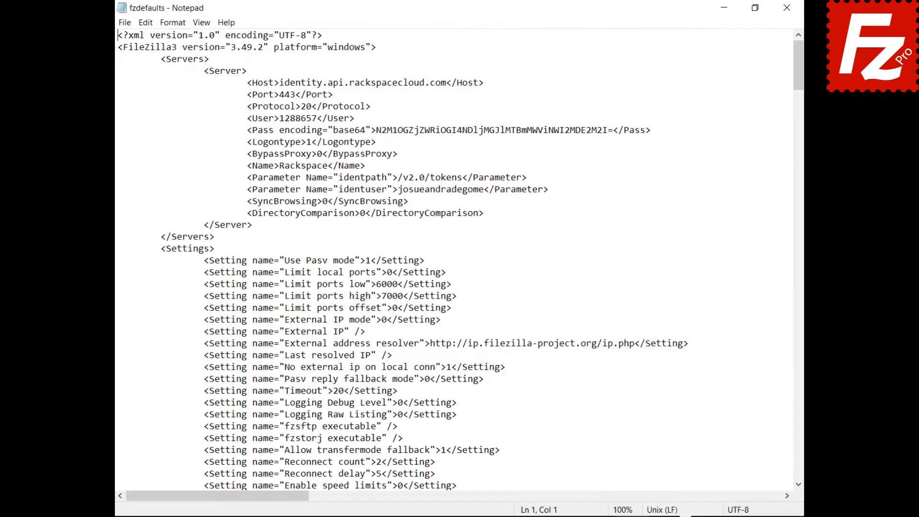
{"action": "left_click", "coordinate": [267, 94]}
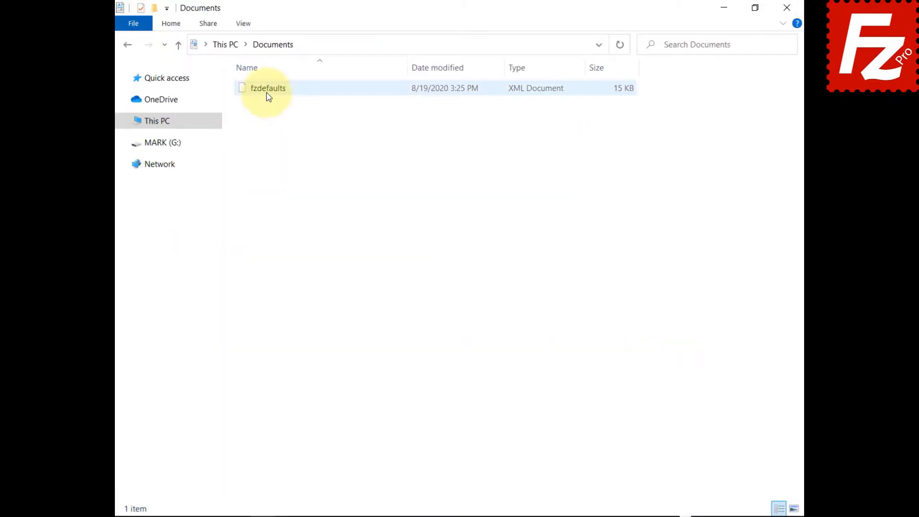
- Copy fzdefaults into %ProgramFiles%\FileZilla Pro, approving the administrator prompt
{"action": "right_click", "coordinate": [267, 94]}
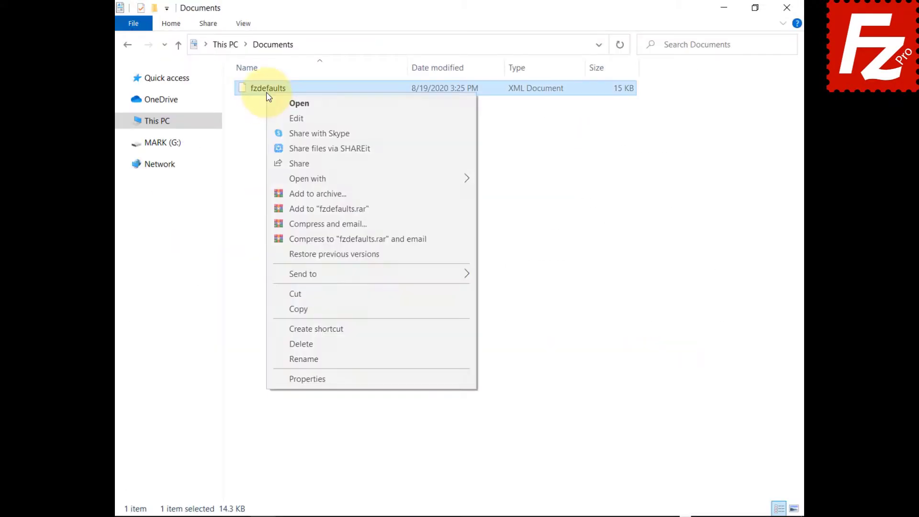
{"action": "left_click", "coordinate": [281, 309]}
{"action": "left_click", "coordinate": [564, 47]}
{"action": "type", "text": "%ProgramFiles%\\File"}
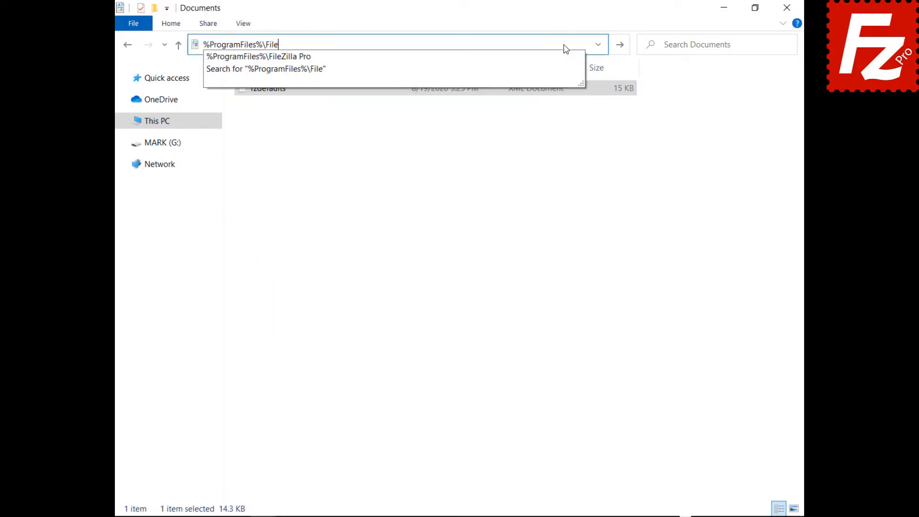
{"action": "type", "text": "Zilla Pro"}
{"action": "key", "text": "Return"}
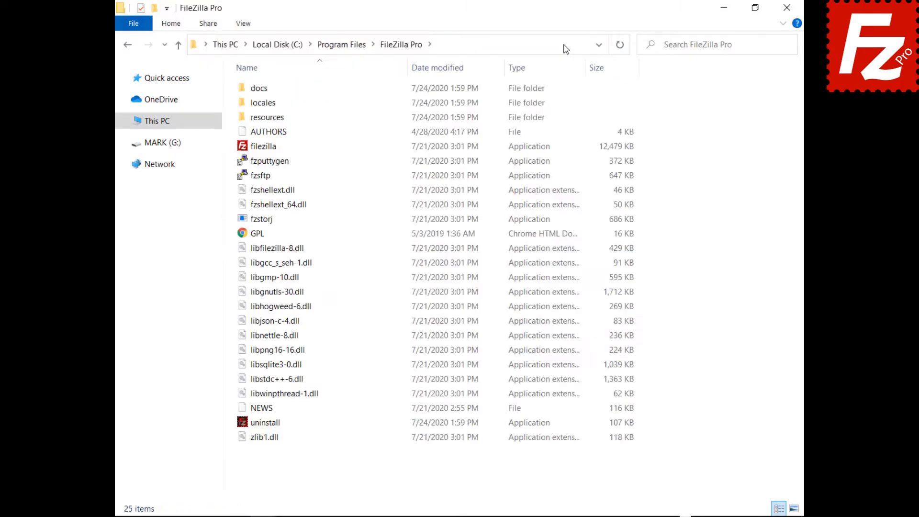
{"action": "right_click", "coordinate": [353, 464]}
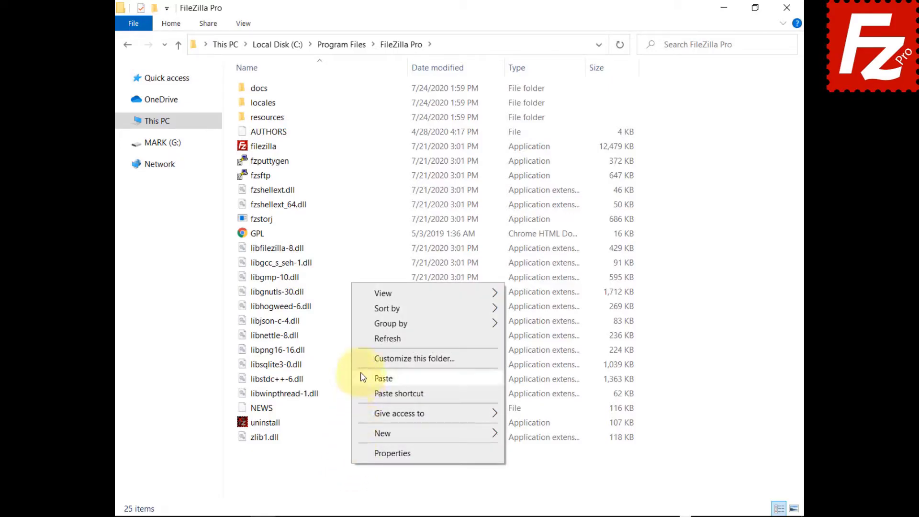
{"action": "left_click", "coordinate": [383, 379]}
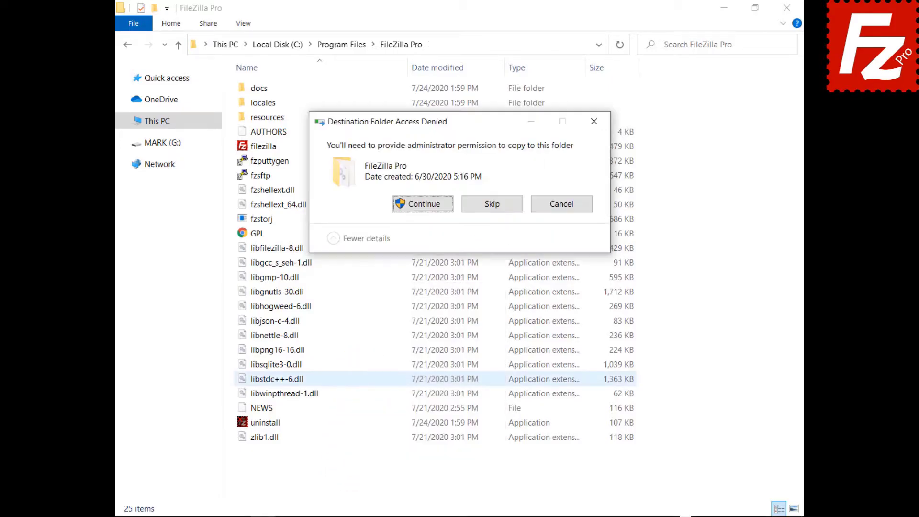
{"action": "left_click", "coordinate": [425, 206]}
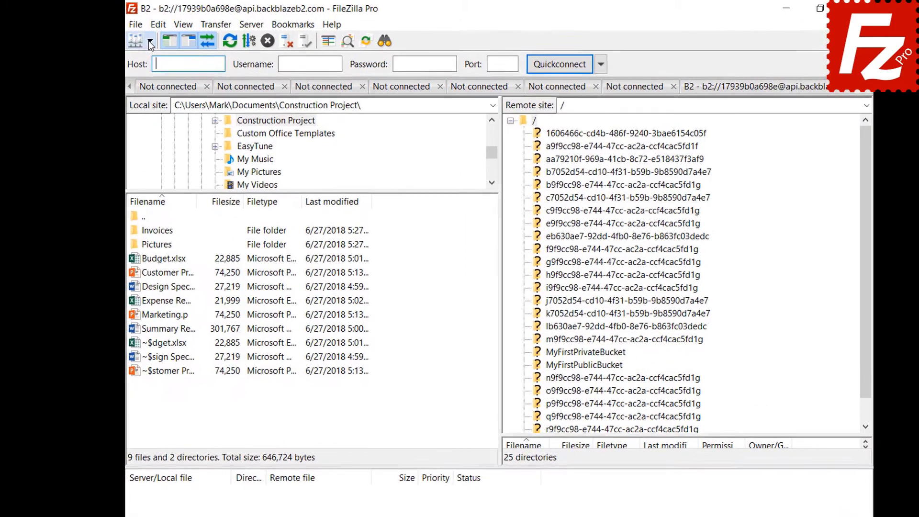
- Connect to the saved Amazon S3 site from the Site Manager dropdown
{"action": "left_click", "coordinate": [150, 41]}
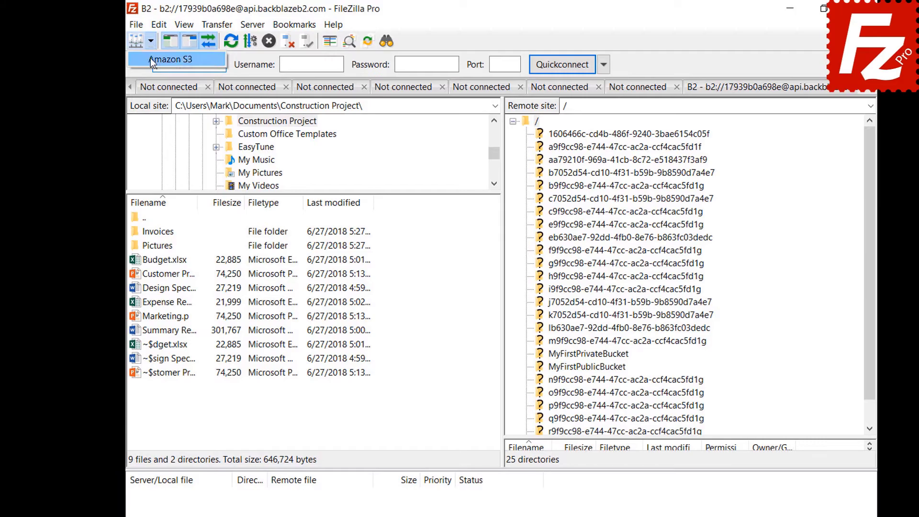
{"action": "left_click", "coordinate": [151, 58]}
{"action": "left_click", "coordinate": [159, 25]}
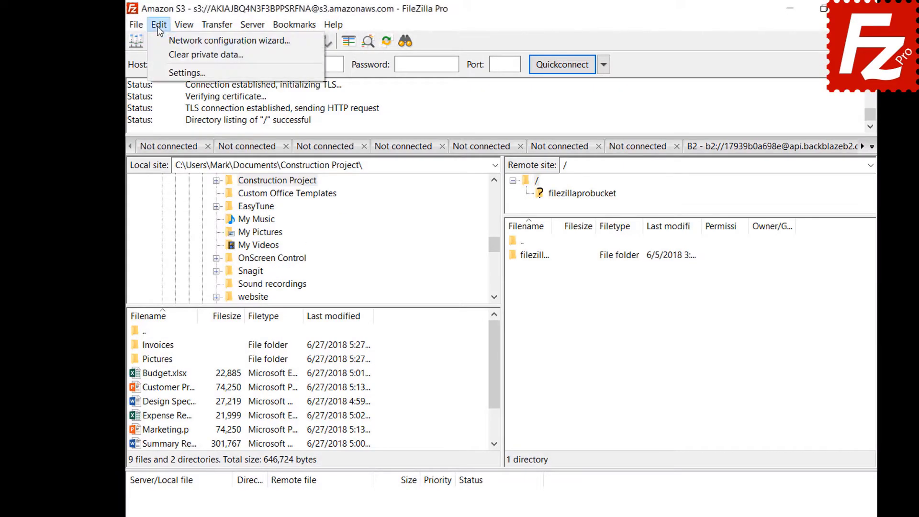
- Set the Interface layout of file and directory panes to Explorer
{"action": "left_click", "coordinate": [160, 75]}
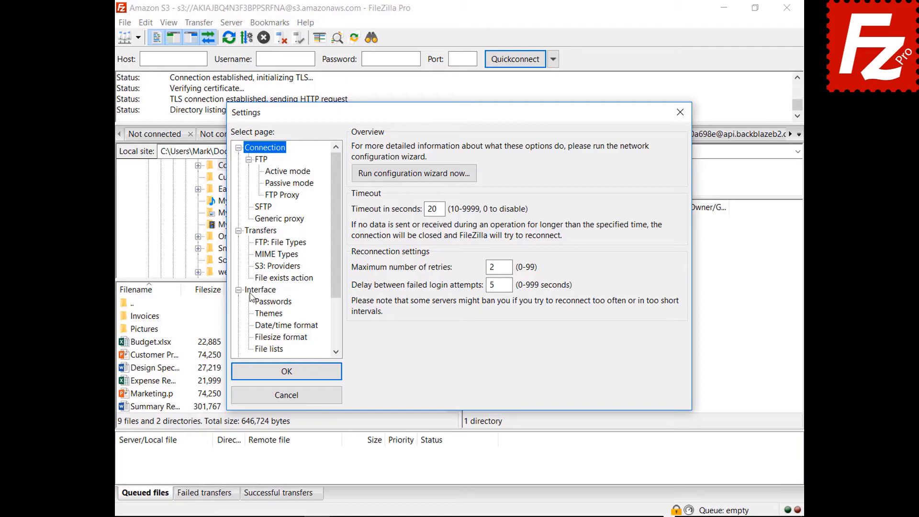
{"action": "left_click", "coordinate": [269, 312]}
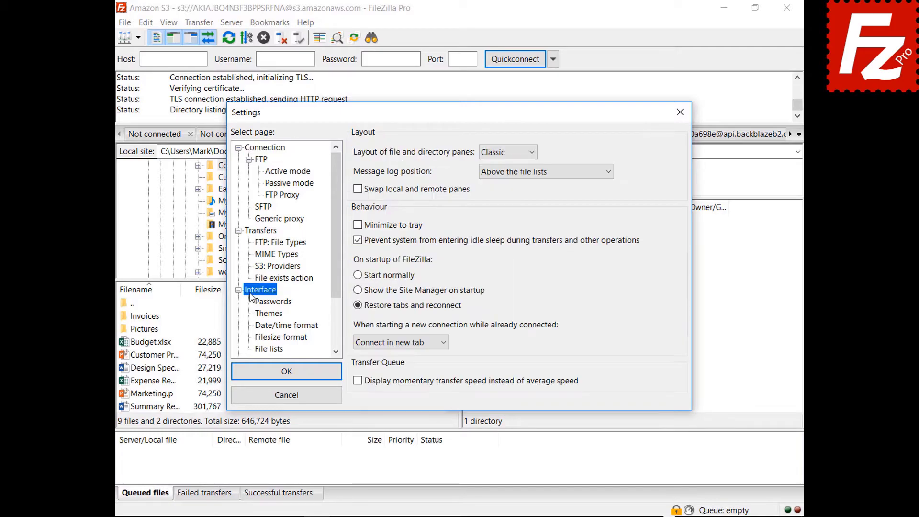
{"action": "left_click", "coordinate": [507, 153]}
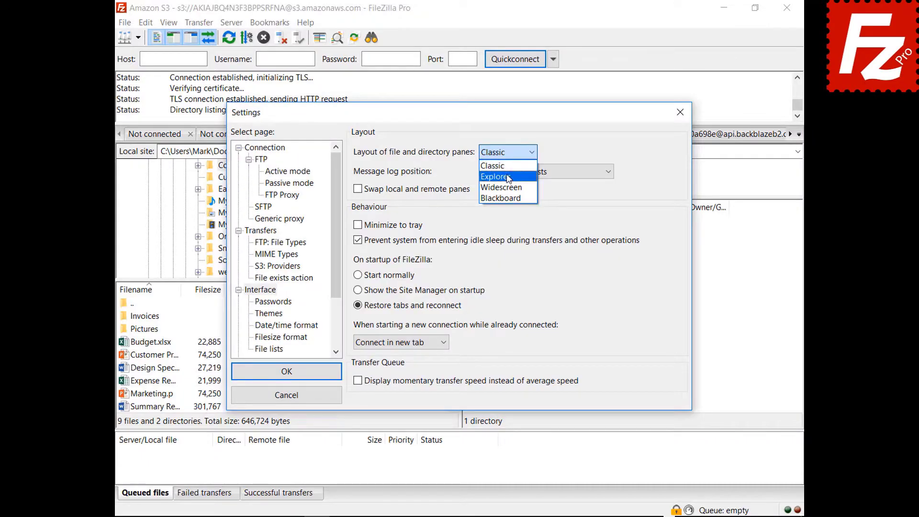
{"action": "left_click", "coordinate": [500, 170]}
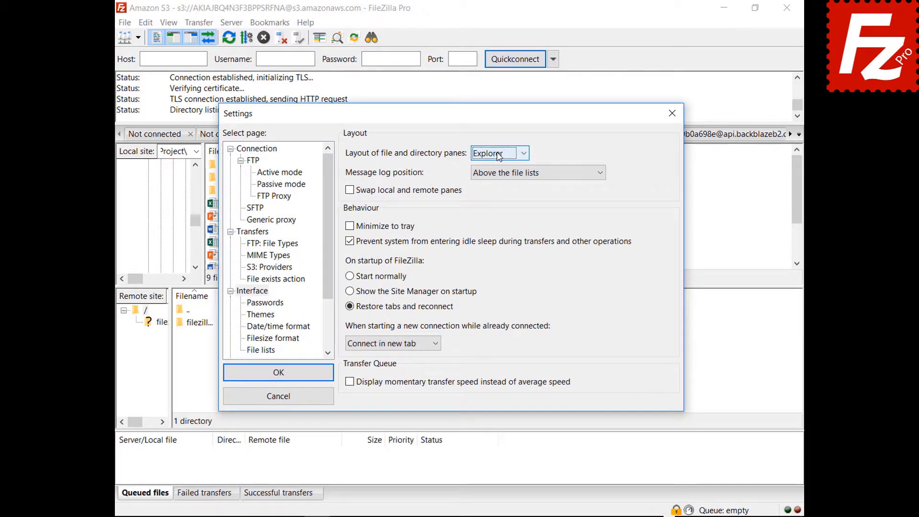
- Preview the Widescreen and then Blackboard pane layouts, moving Settings aside to see each
{"action": "left_click", "coordinate": [499, 157]}
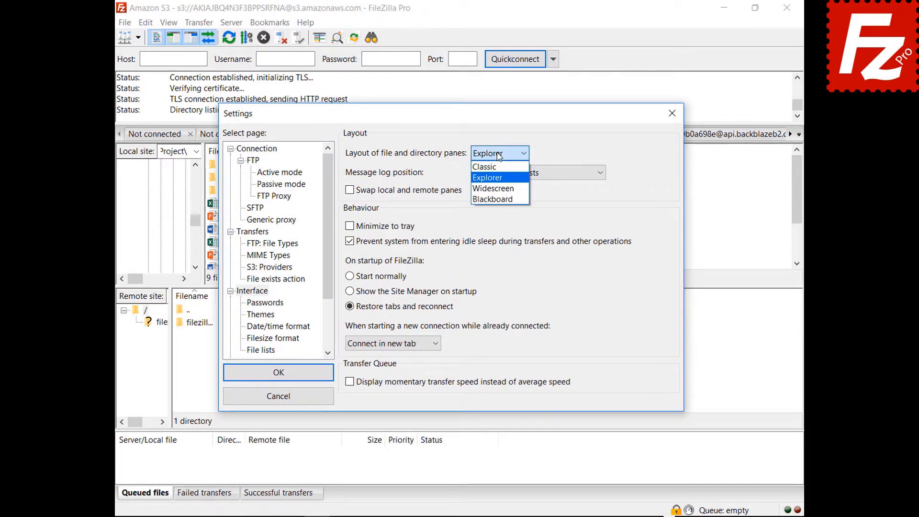
{"action": "left_click", "coordinate": [498, 189]}
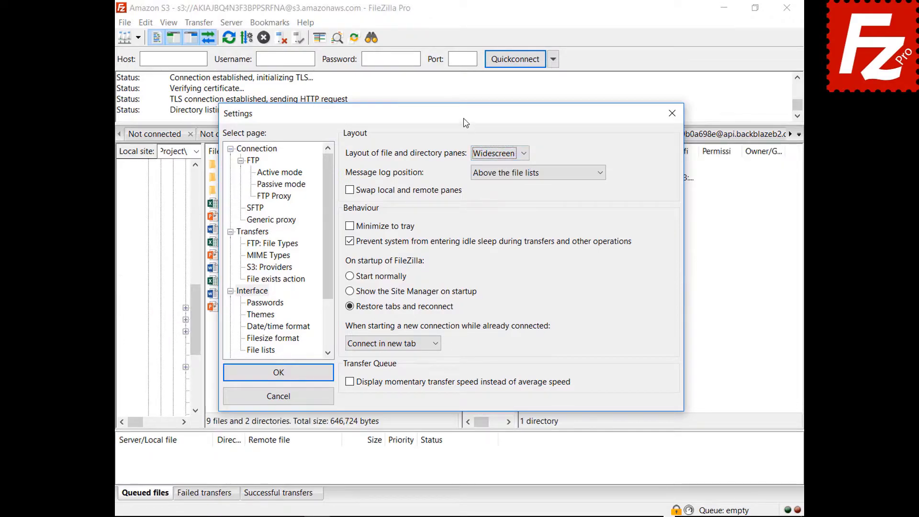
{"action": "mouse_move", "coordinate": [464, 119]}
{"action": "left_mouse_down"}
{"action": "mouse_move", "coordinate": [487, 516]}
{"action": "mouse_move", "coordinate": [458, 127]}
{"action": "left_mouse_up"}
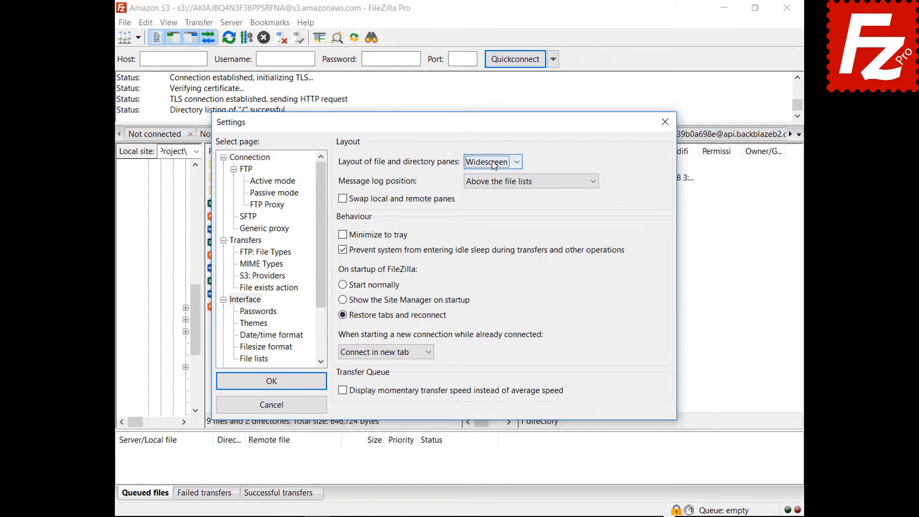
{"action": "left_click", "coordinate": [493, 162]}
{"action": "left_click", "coordinate": [490, 210]}
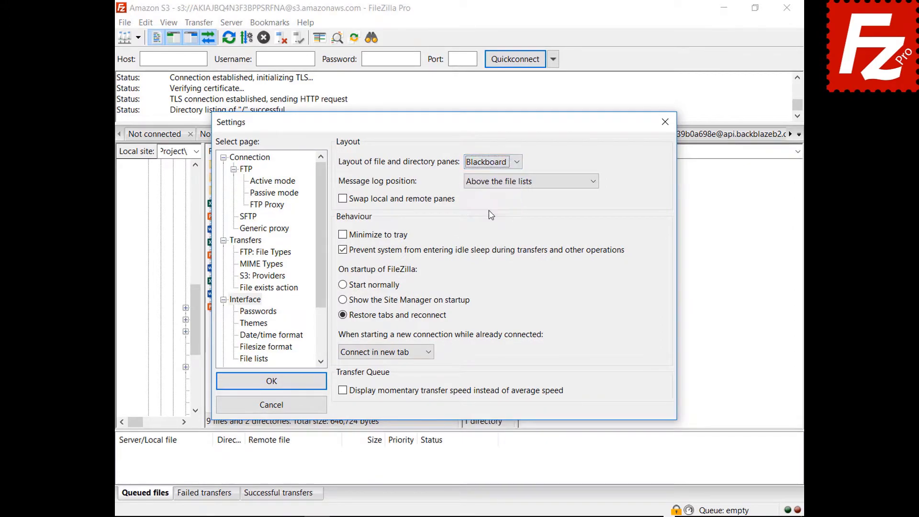
{"action": "left_click_drag", "start_coordinate": [446, 131], "coordinate": [447, 516]}
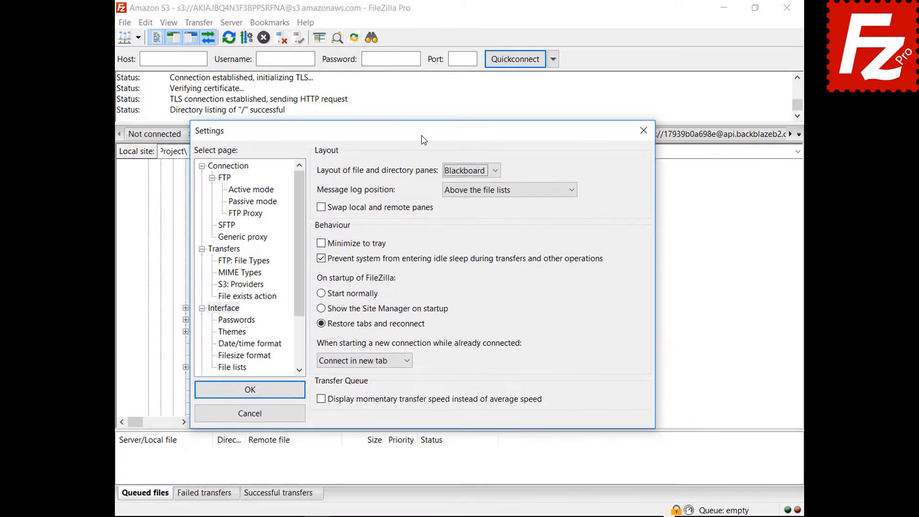
- Restore the Classic pane layout
{"action": "left_click", "coordinate": [469, 171]}
{"action": "left_click", "coordinate": [469, 184]}
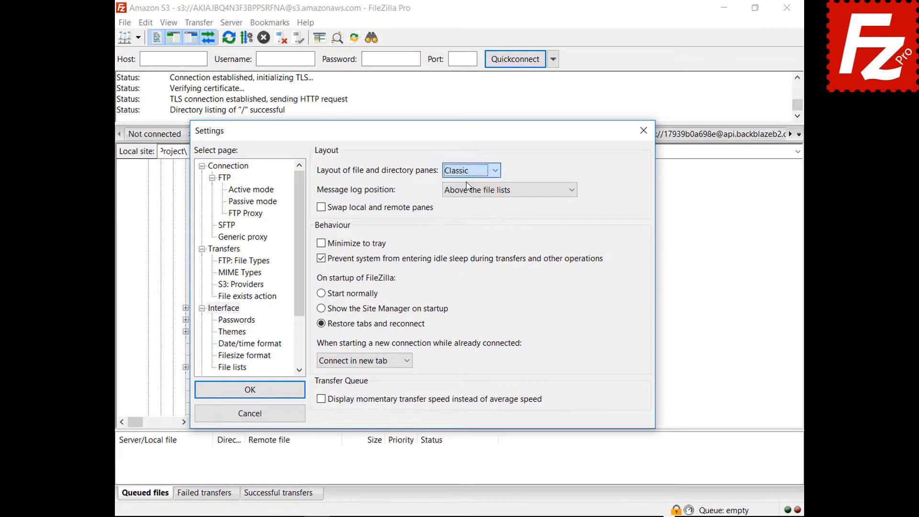
{"action": "left_click", "coordinate": [495, 191]}
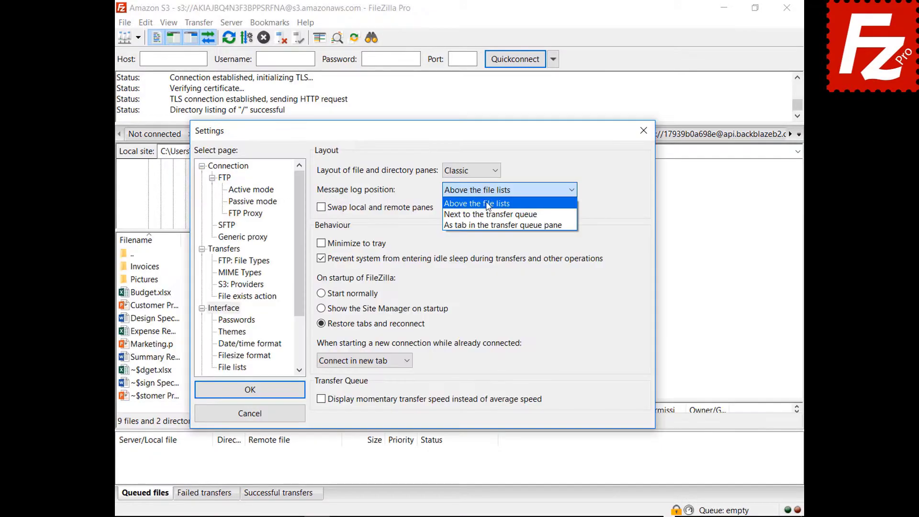
- Put the message log as a tab in the transfer queue pane and enable Minimize to tray
{"action": "left_click", "coordinate": [487, 211]}
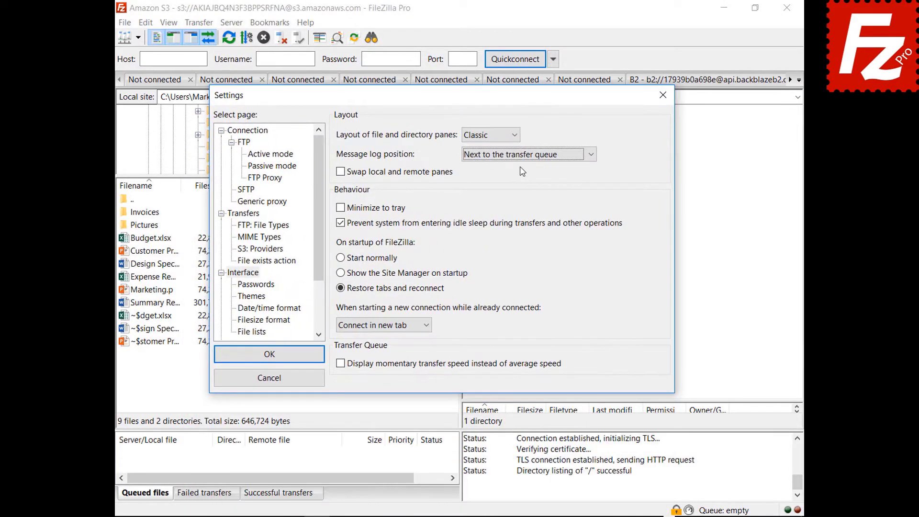
{"action": "left_click", "coordinate": [524, 154]}
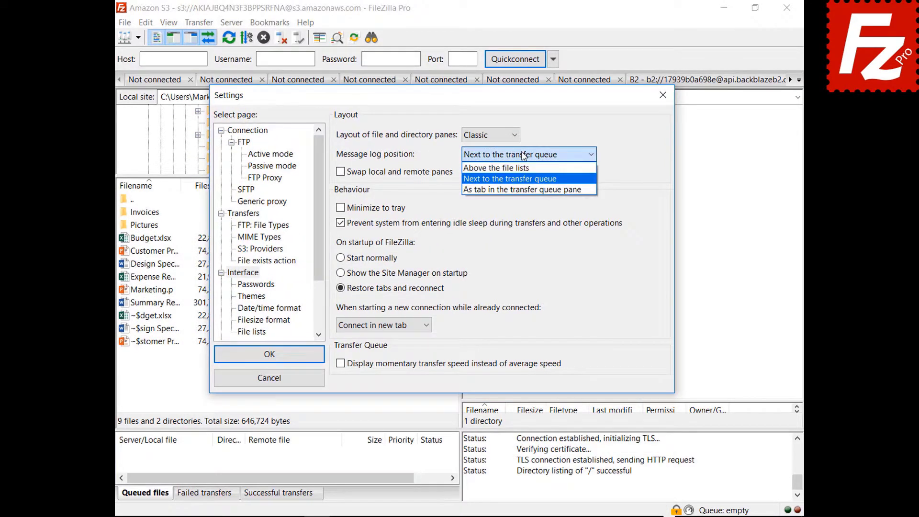
{"action": "left_click", "coordinate": [520, 191]}
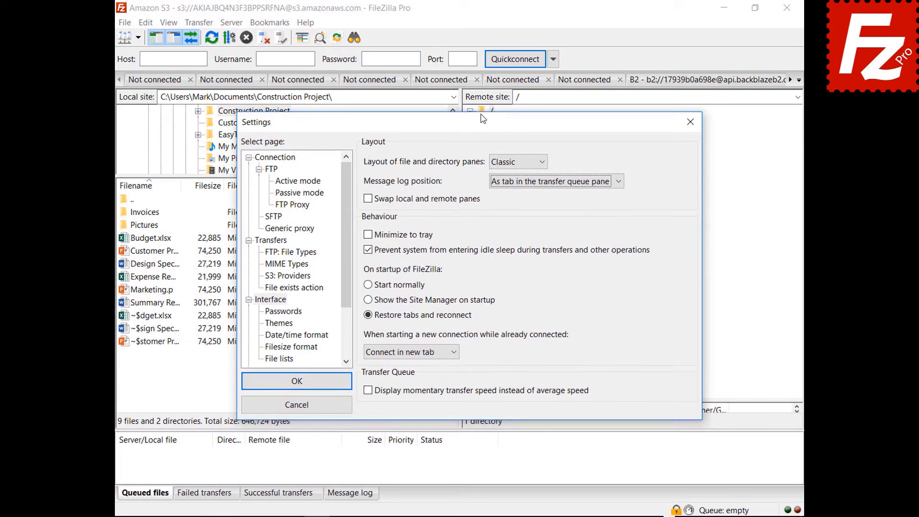
{"action": "left_click", "coordinate": [367, 235]}
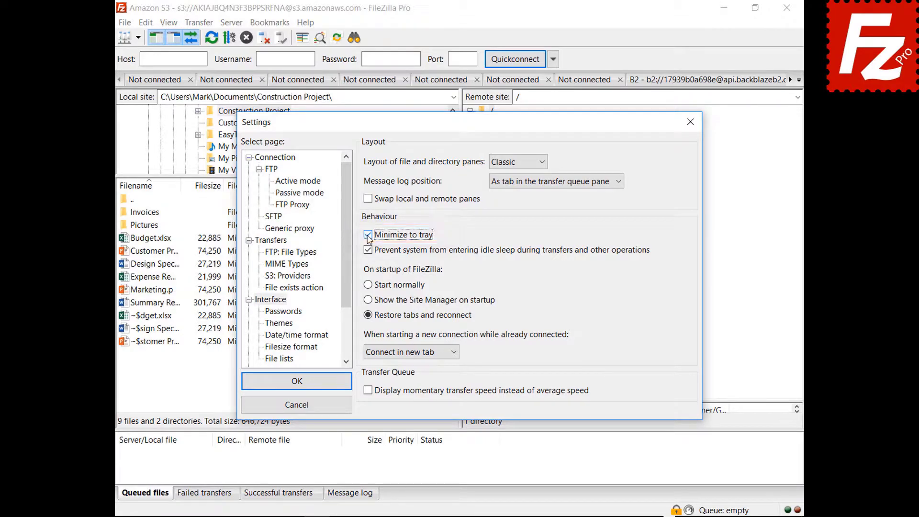
- Save settings, minimize FileZilla to the tray, restore it, and reopen Settings
{"action": "left_click", "coordinate": [295, 381]}
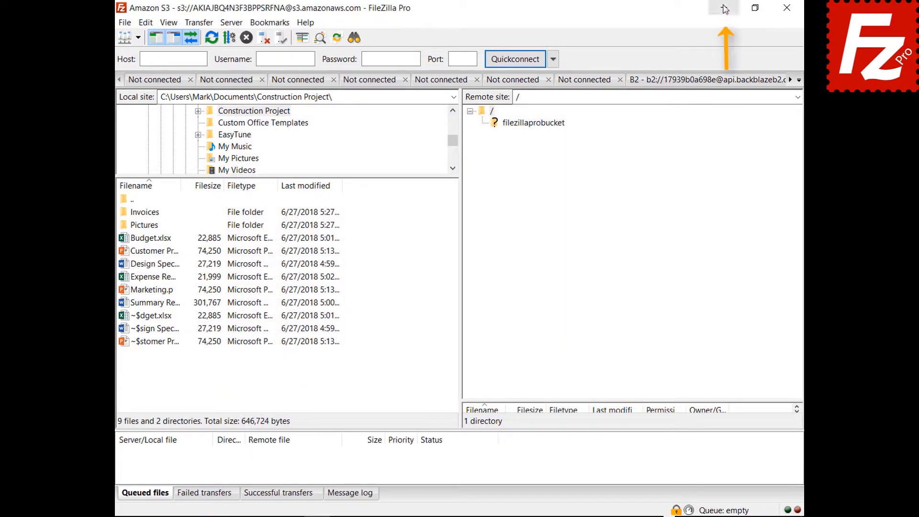
{"action": "left_click", "coordinate": [724, 7]}
{"action": "left_click", "coordinate": [684, 512]}
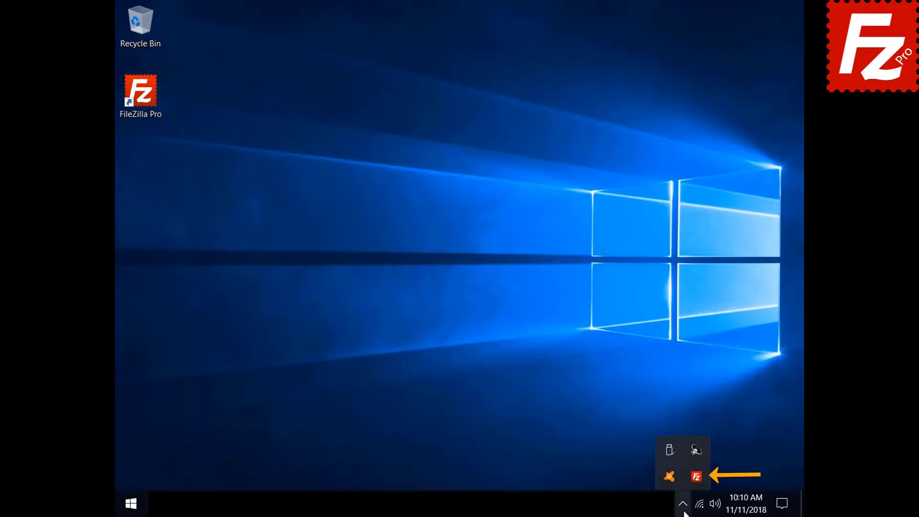
{"action": "left_click", "coordinate": [692, 479]}
{"action": "left_click", "coordinate": [146, 24]}
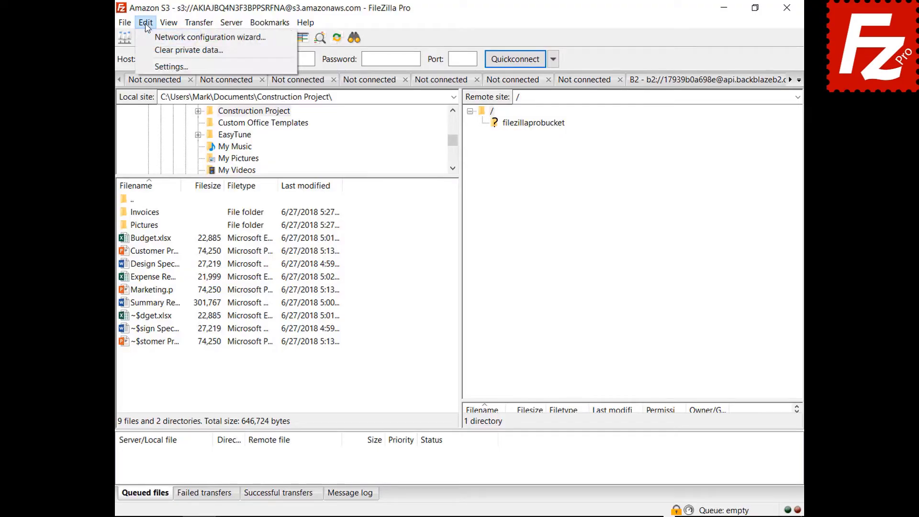
{"action": "left_click", "coordinate": [153, 65]}
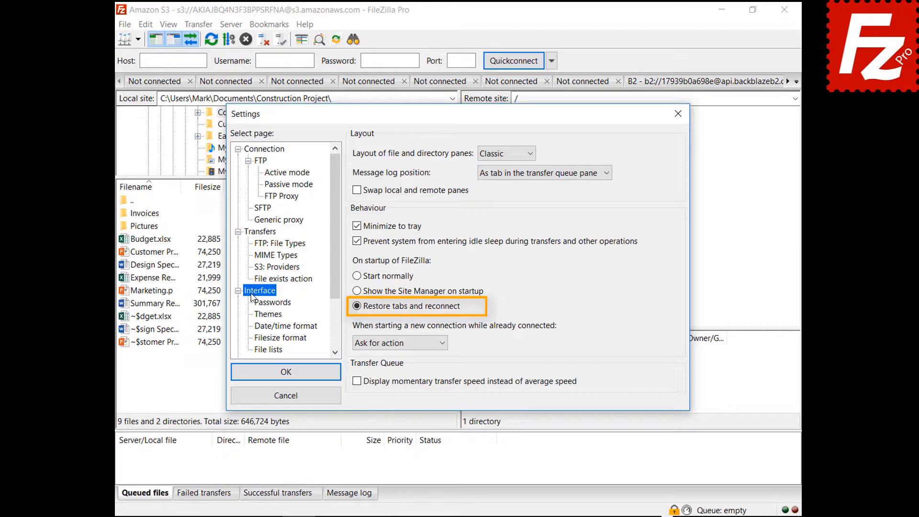
- Make new connections while already connected use the current tab, and save settings
{"action": "left_click", "coordinate": [395, 344]}
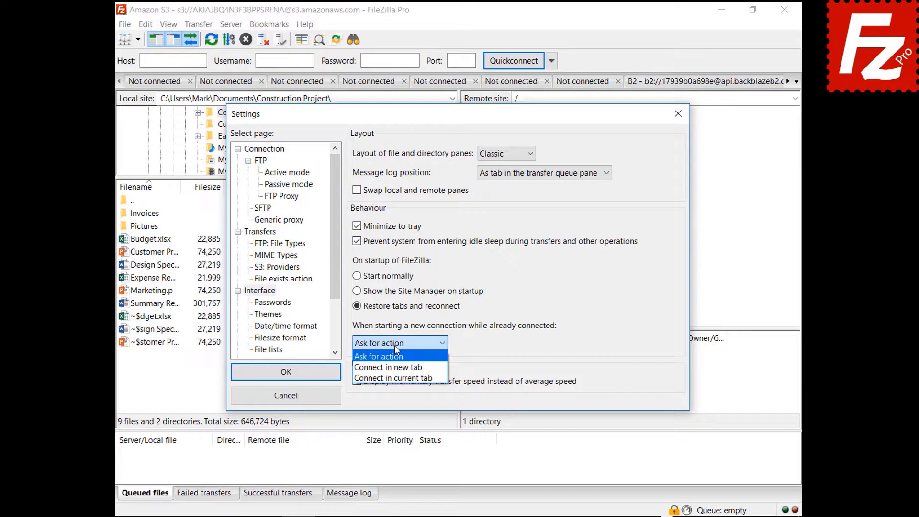
{"action": "left_click", "coordinate": [394, 367]}
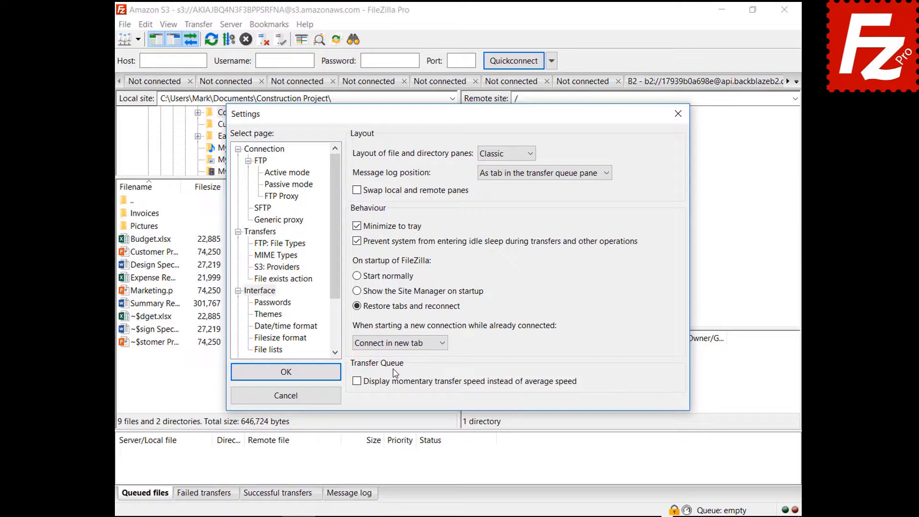
{"action": "left_click", "coordinate": [398, 343]}
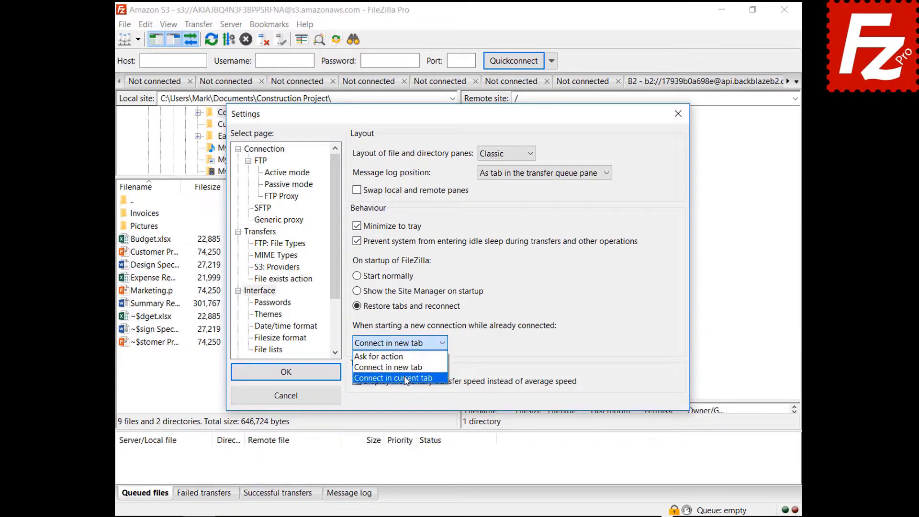
{"action": "left_click", "coordinate": [405, 379]}
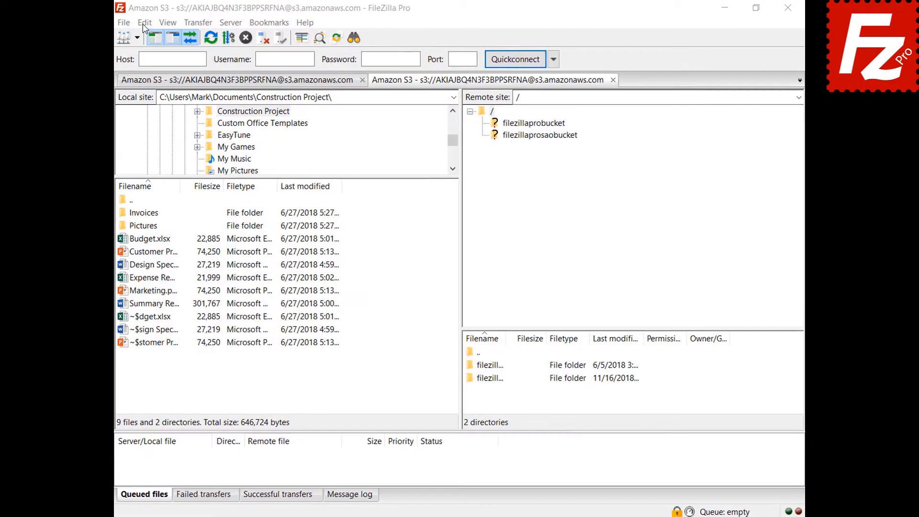
{"action": "left_click", "coordinate": [146, 24]}
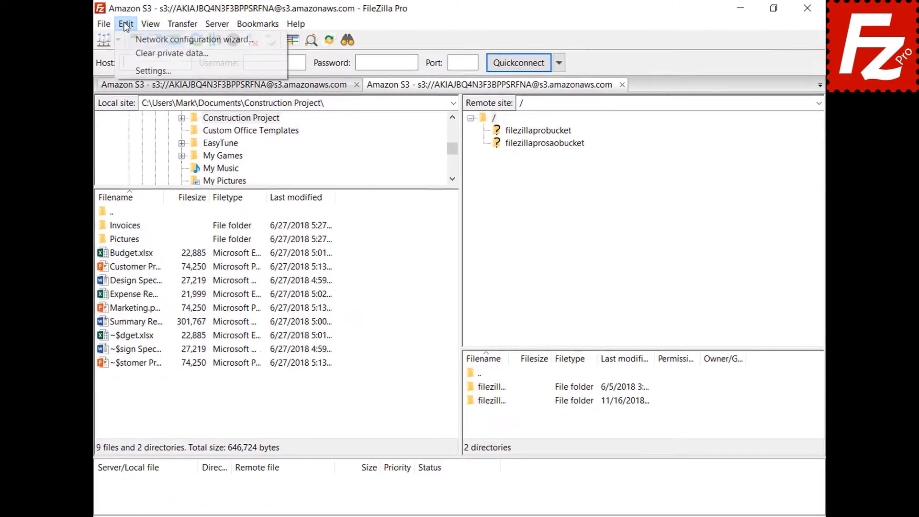
- Set custom date format %B %d %Y and time format %H:%M:%S, then apply
{"action": "left_click", "coordinate": [124, 74]}
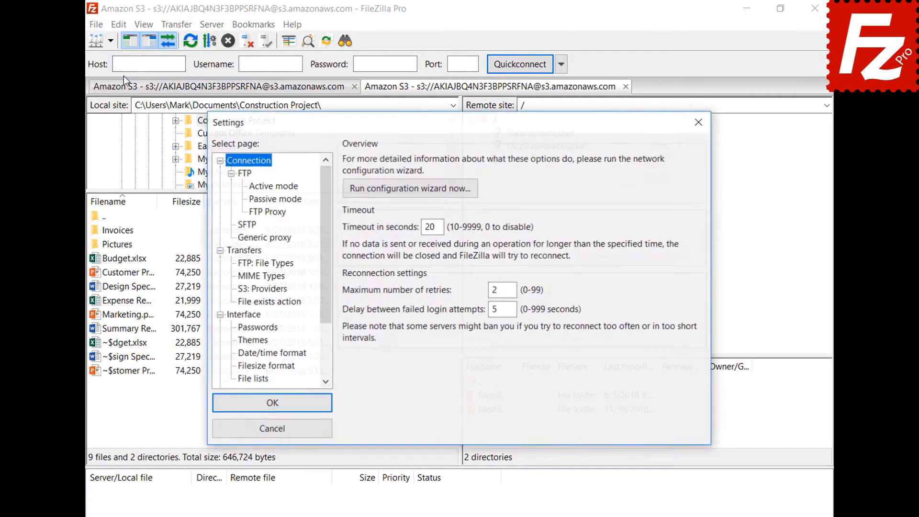
{"action": "left_click", "coordinate": [242, 354]}
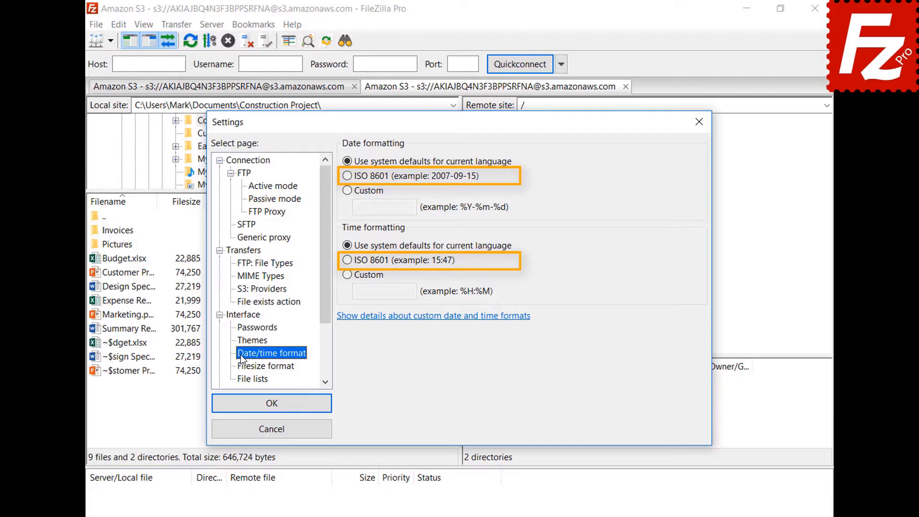
{"action": "left_click", "coordinate": [349, 194]}
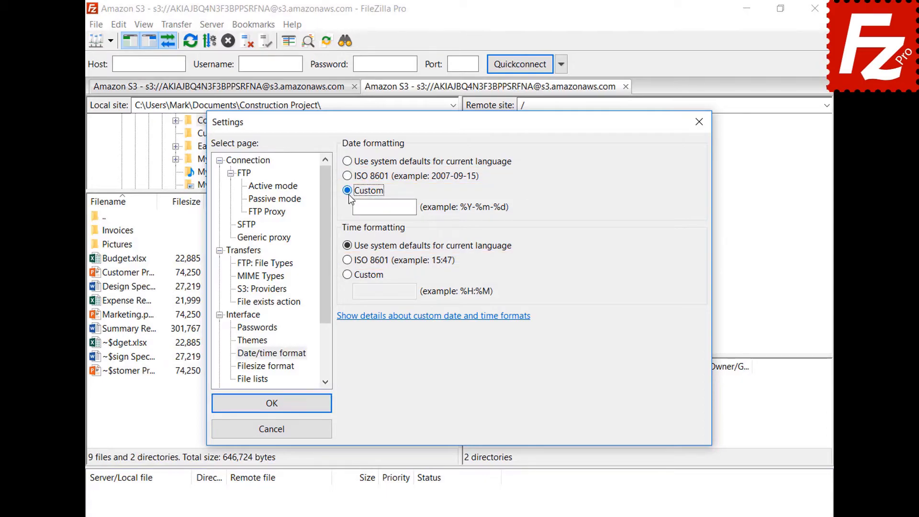
{"action": "type", "text": "%B %d %Y"}
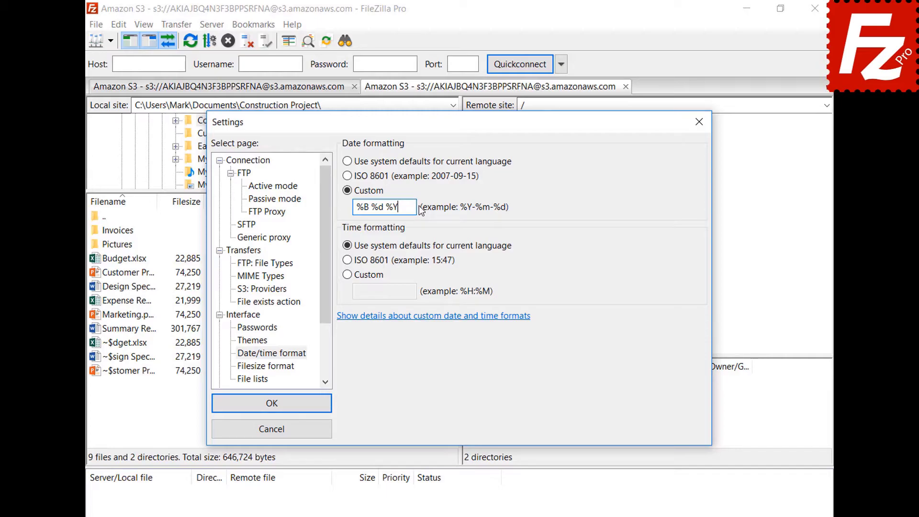
{"action": "left_click", "coordinate": [347, 275]}
{"action": "type", "text": "%H:%M:%S"}
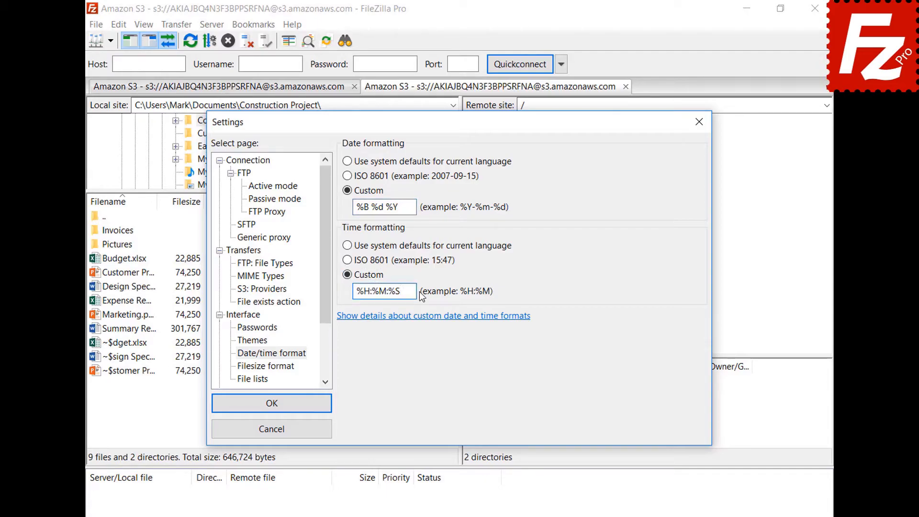
{"action": "left_click", "coordinate": [272, 403]}
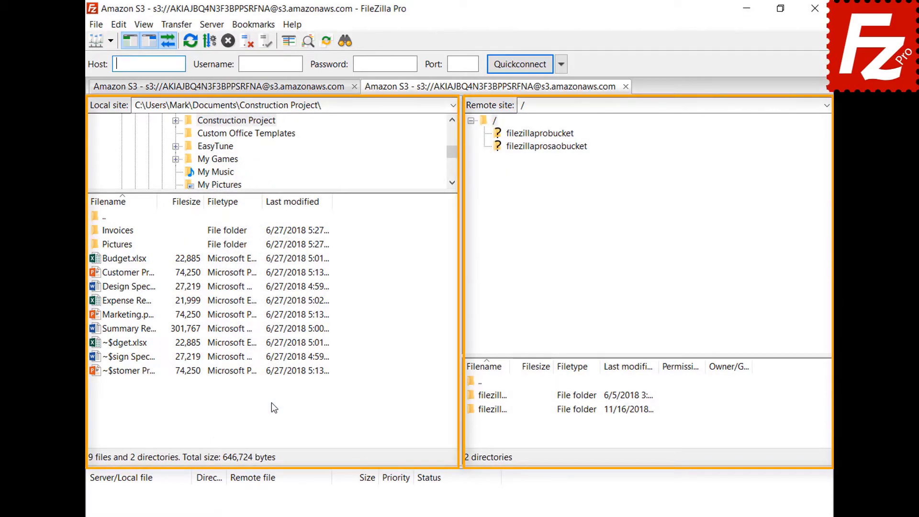
{"action": "left_click", "coordinate": [119, 24]}
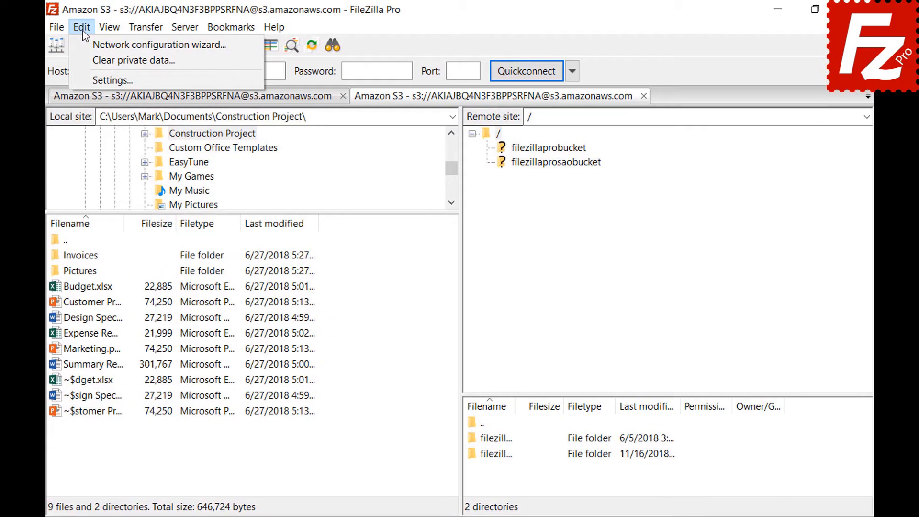
- Set the filesize format to decimal SI prefixes, keeping the thousands separator, with 2 decimal places
{"action": "left_click", "coordinate": [87, 75]}
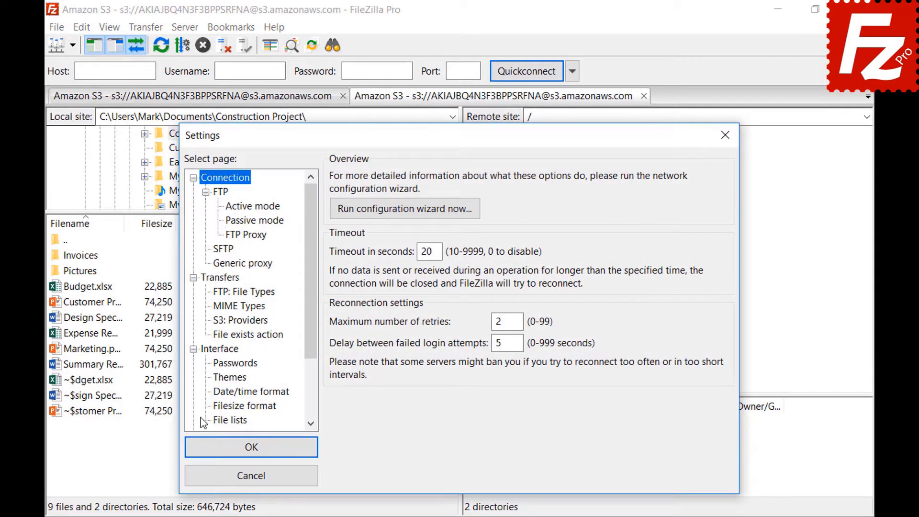
{"action": "left_click", "coordinate": [218, 408]}
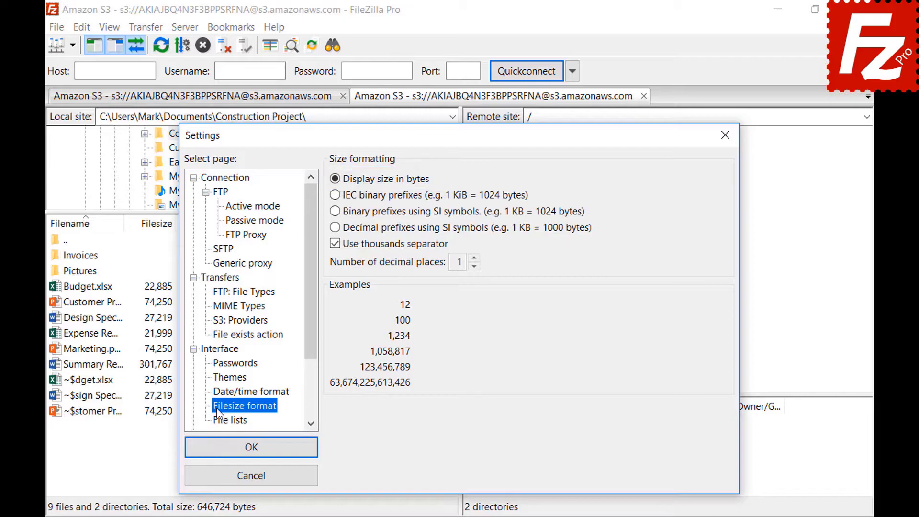
{"action": "left_click", "coordinate": [335, 244]}
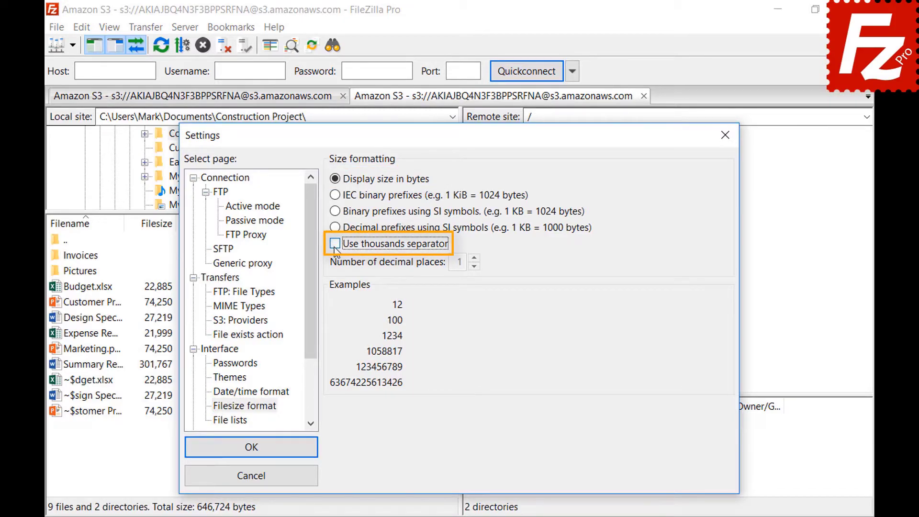
{"action": "left_click", "coordinate": [335, 245]}
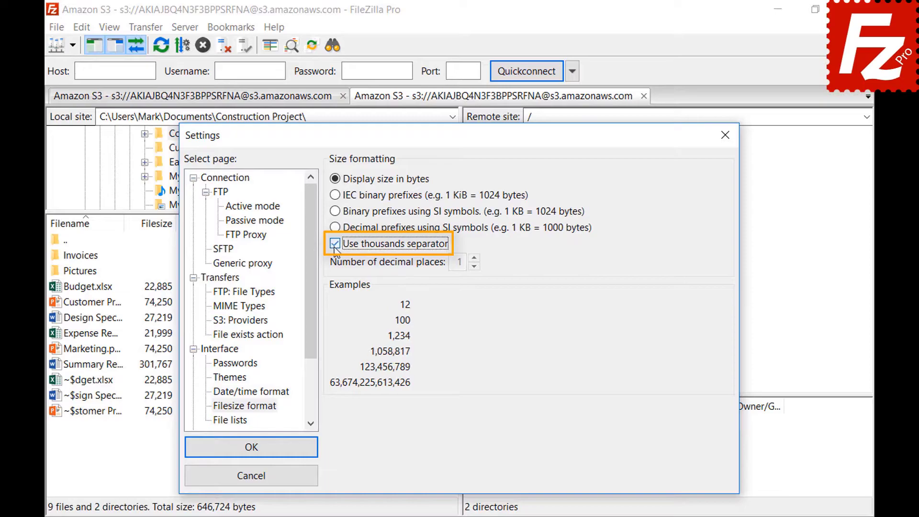
{"action": "left_click", "coordinate": [335, 196]}
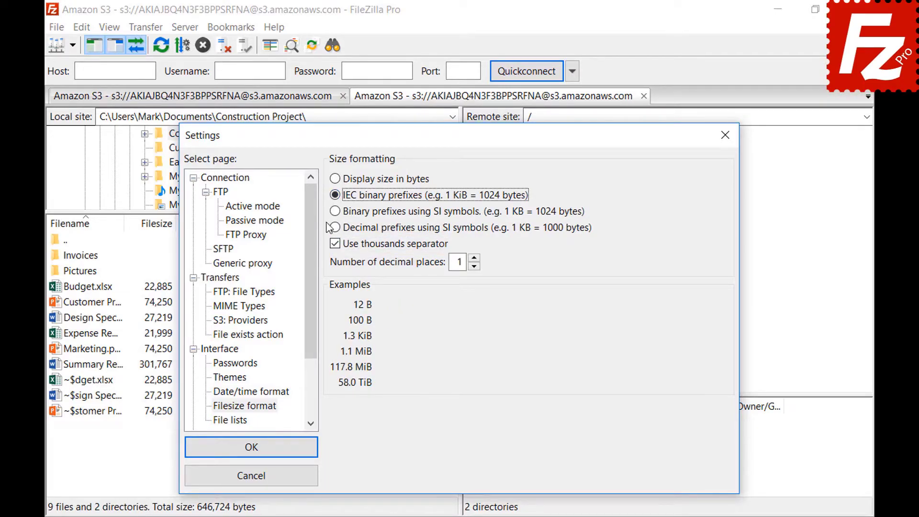
{"action": "left_click", "coordinate": [335, 211]}
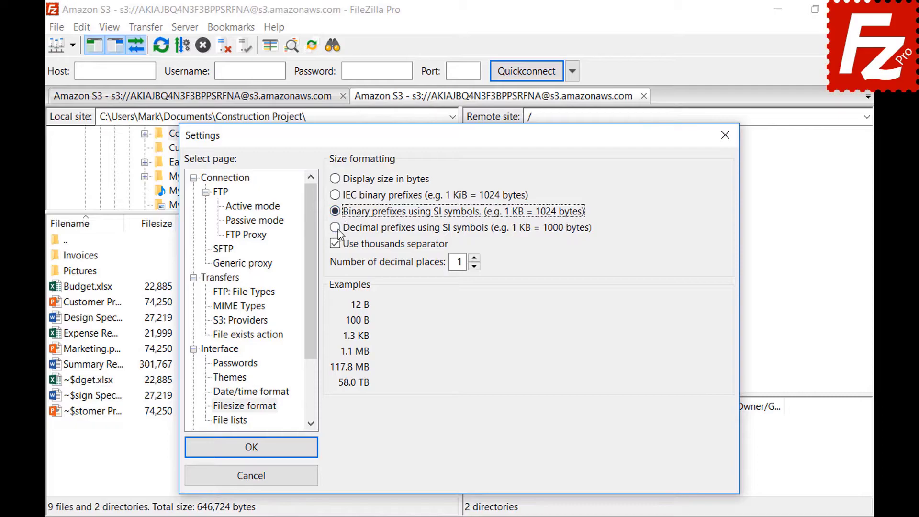
{"action": "left_click", "coordinate": [338, 229]}
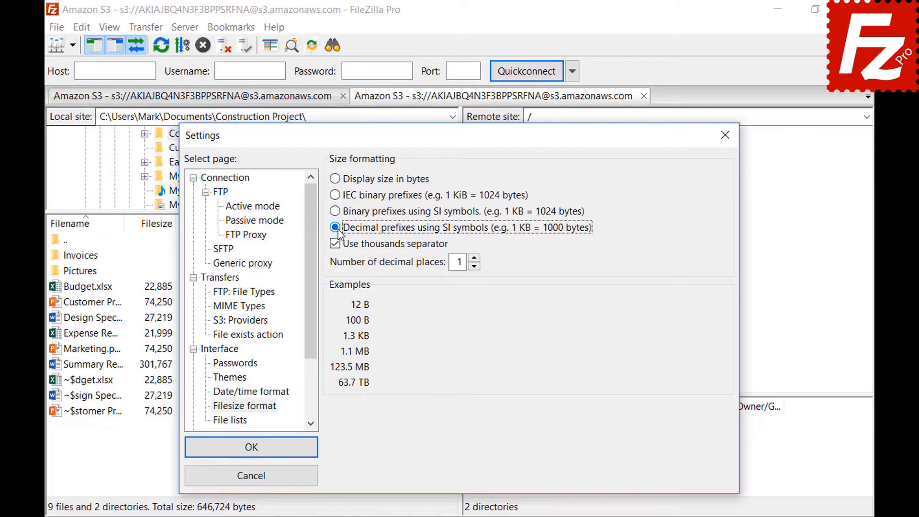
{"action": "left_click", "coordinate": [475, 259]}
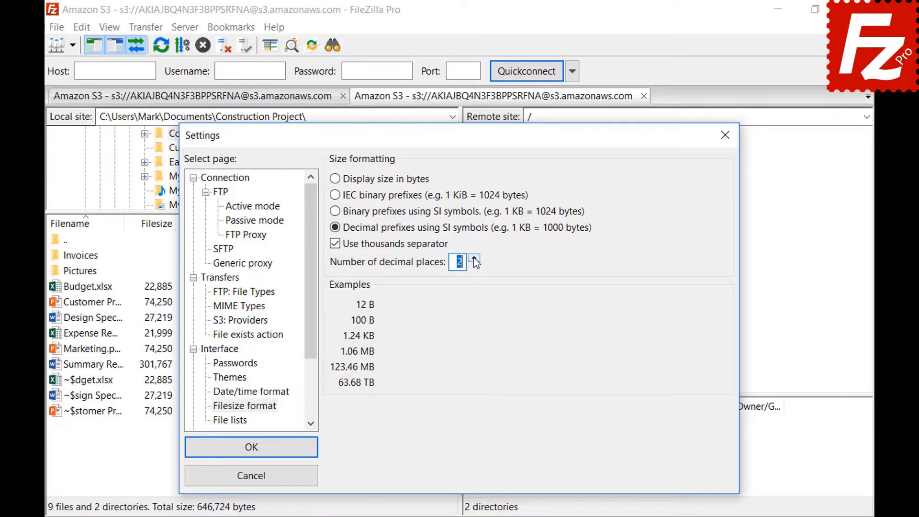
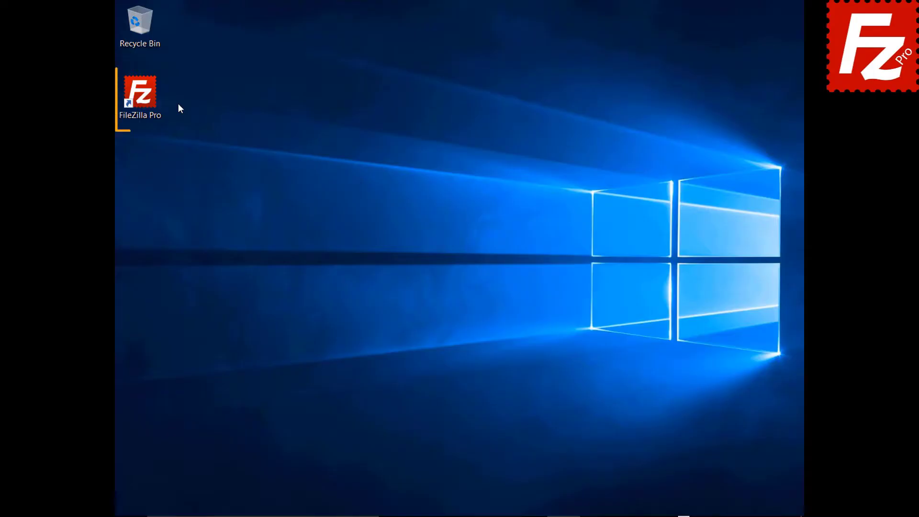
- Launch FileZilla Pro and turn on Site Manager data synchronization, keeping FTP as the protocol
{"action": "double_click", "coordinate": [146, 100]}
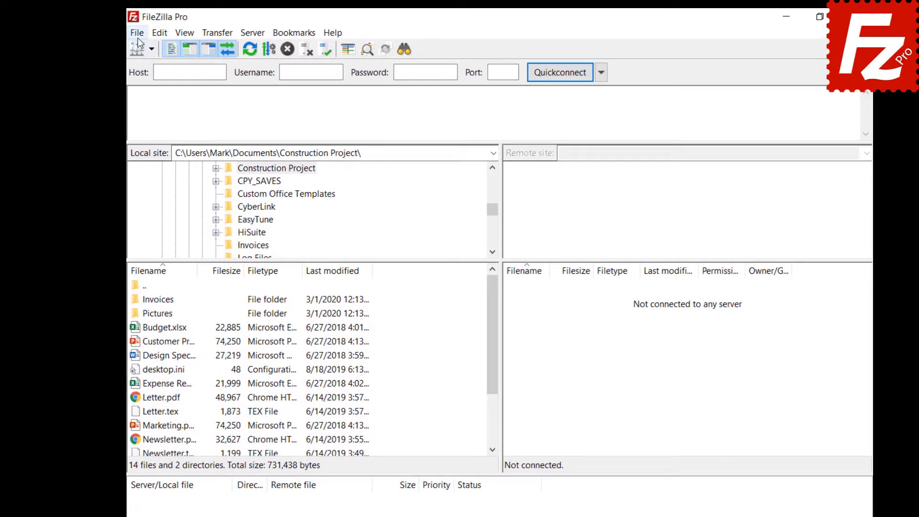
{"action": "left_click", "coordinate": [137, 33]}
{"action": "left_click", "coordinate": [143, 77]}
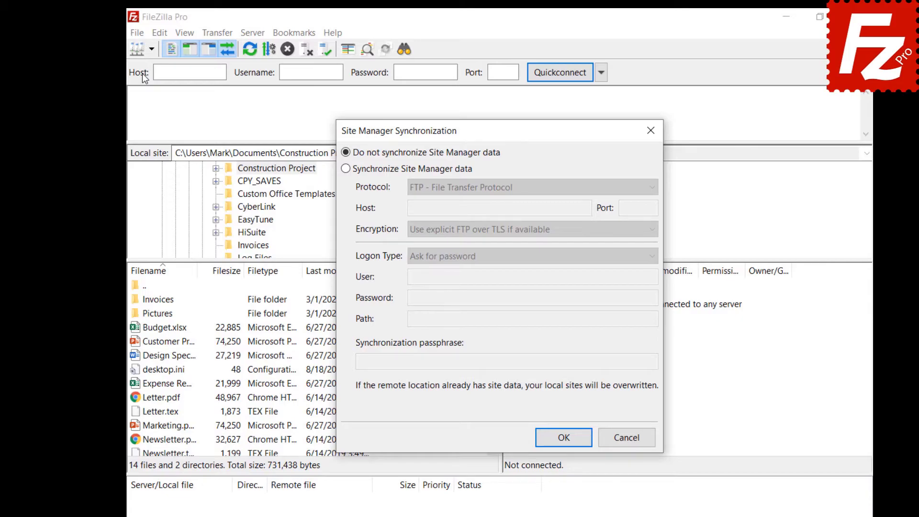
{"action": "left_click", "coordinate": [347, 170]}
{"action": "left_click", "coordinate": [522, 192]}
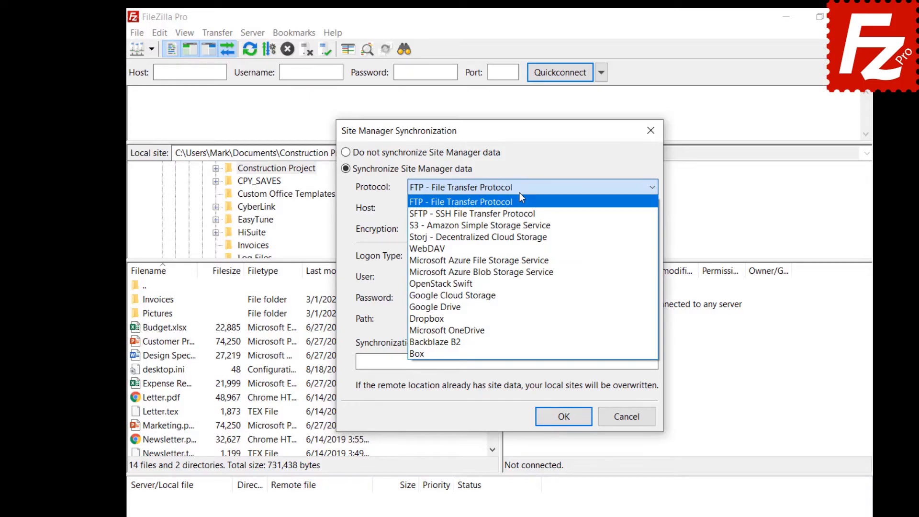
{"action": "left_click", "coordinate": [519, 194]}
- Enter host 40.121.111.78, the username, password, path / and a passphrase, then confirm
{"action": "left_click", "coordinate": [586, 208]}
{"action": "type", "text": "40.121.111.78"}
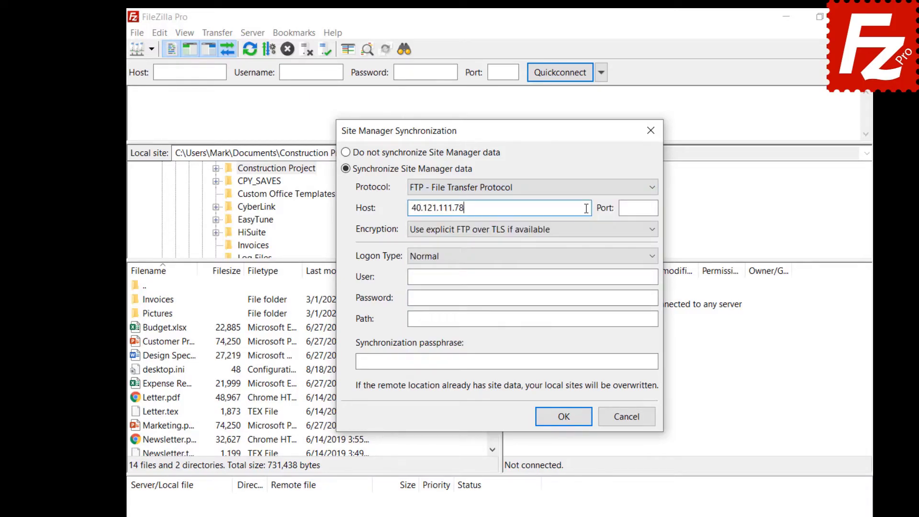
{"action": "left_click", "coordinate": [626, 277]}
{"action": "type", "text": "filezillaprotutorial"}
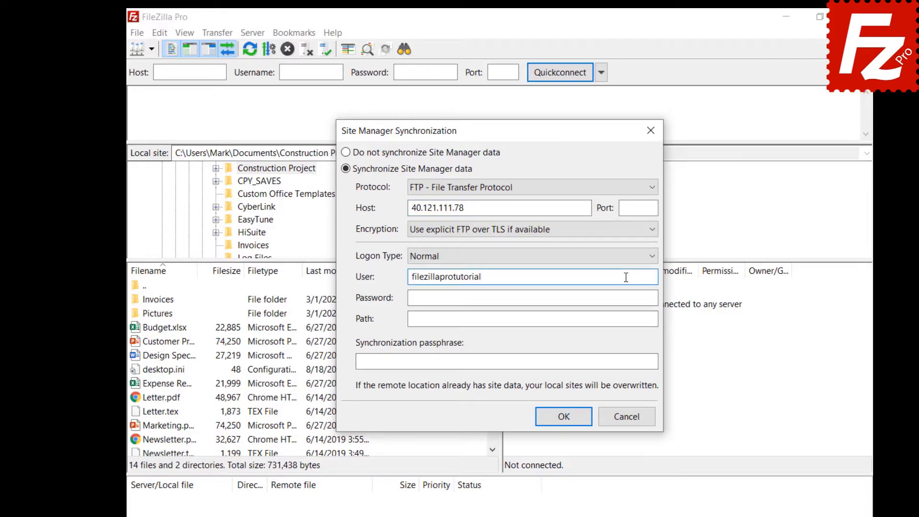
{"action": "left_click", "coordinate": [635, 296]}
{"action": "key", "text": "ctrl+v"}
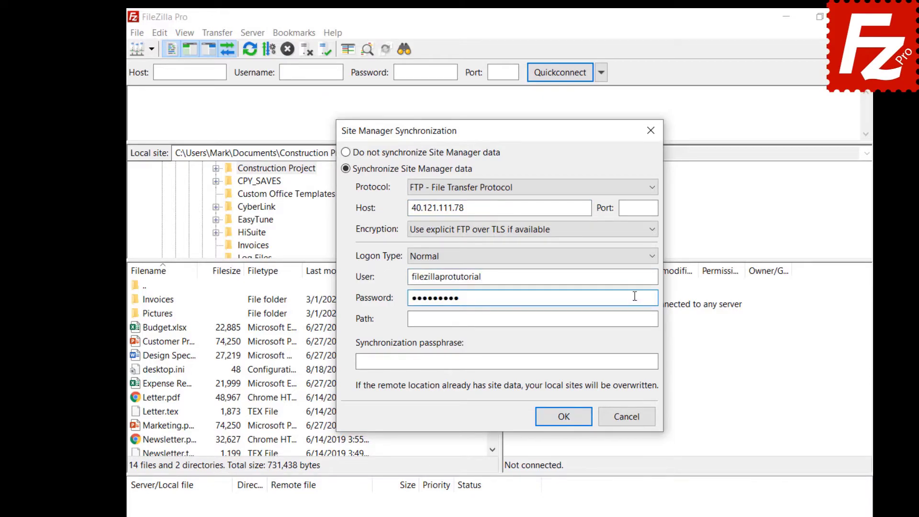
{"action": "left_click", "coordinate": [635, 319]}
{"action": "type", "text": "/"}
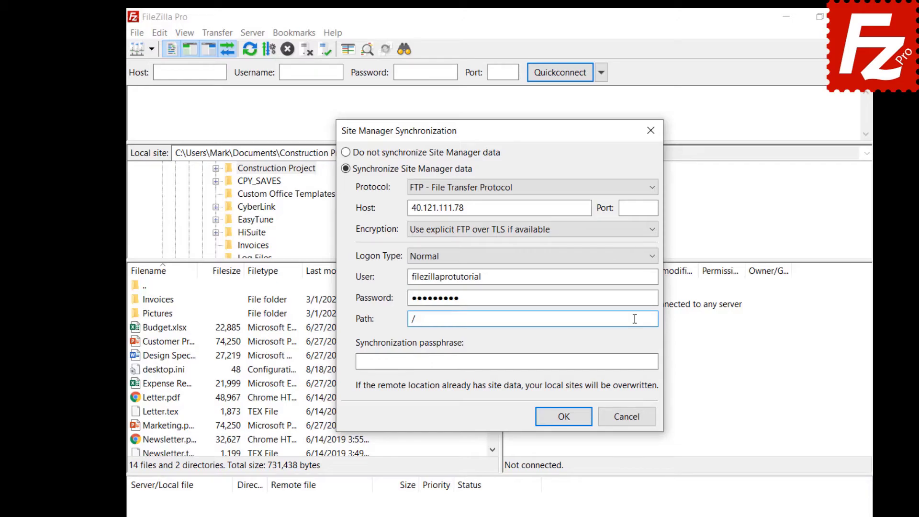
{"action": "left_click", "coordinate": [647, 362]}
{"action": "key", "text": "ctrl+v"}
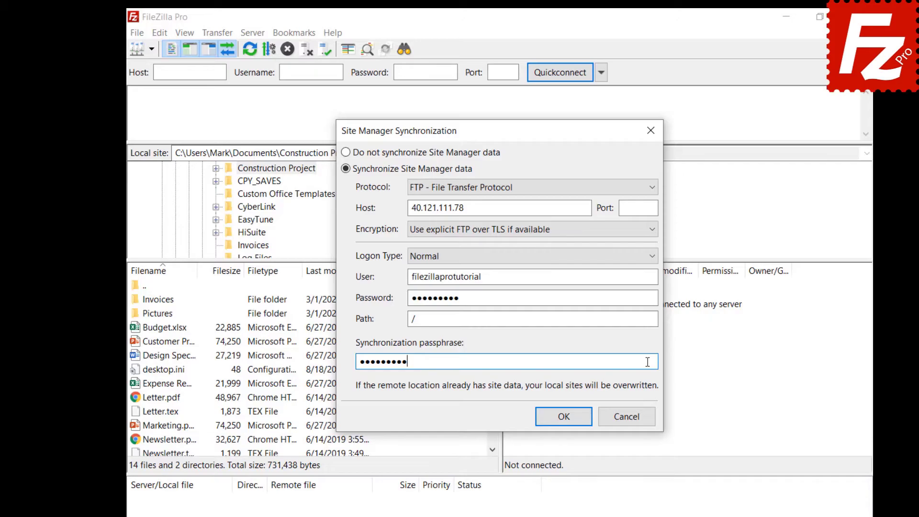
{"action": "left_click", "coordinate": [566, 421]}
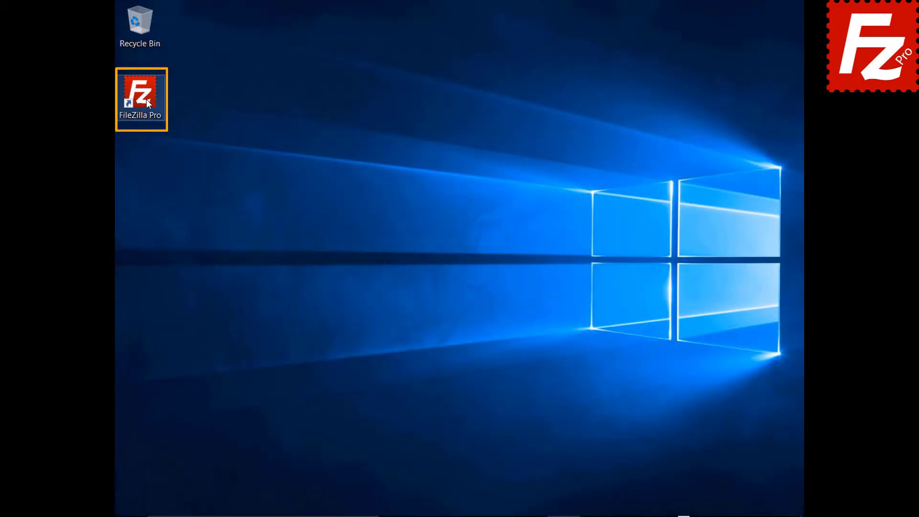
- Relaunch FileZilla Pro and enable Site Manager data synchronization again
{"action": "double_click", "coordinate": [146, 99]}
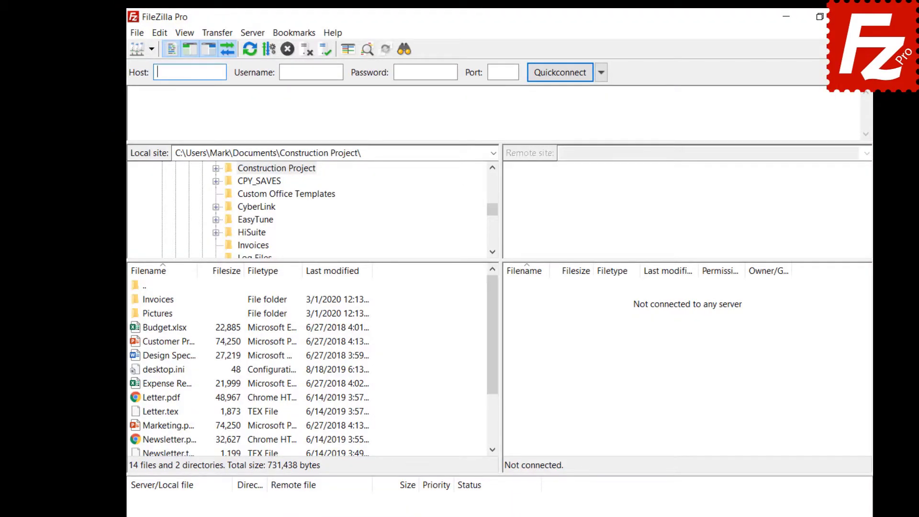
{"action": "left_click", "coordinate": [138, 37]}
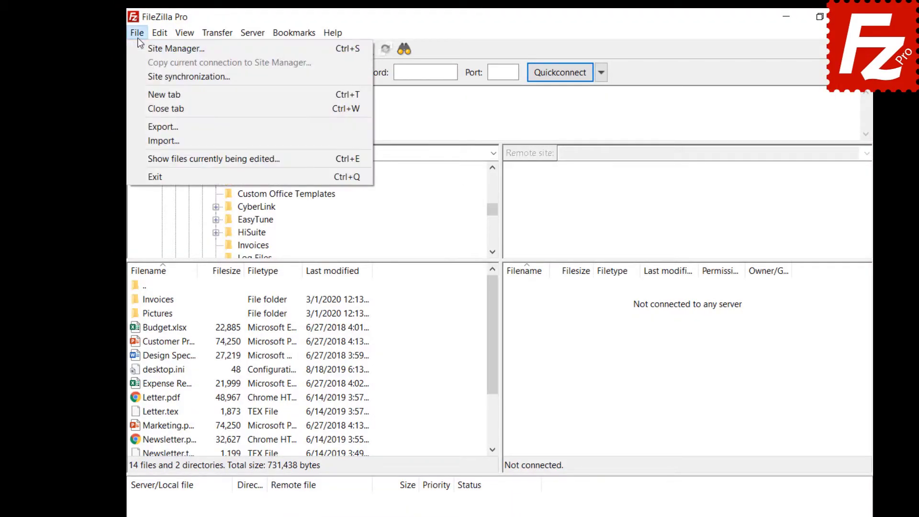
{"action": "left_click", "coordinate": [143, 75]}
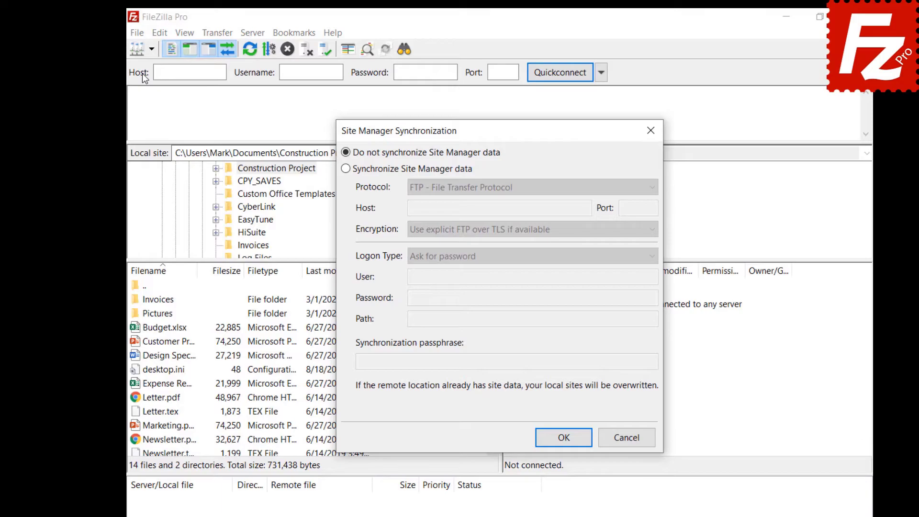
{"action": "left_click", "coordinate": [346, 168]}
- Enter host 40.121.111.78, the account user name, path / and passphrase, then save and dismiss the success message
{"action": "left_click", "coordinate": [519, 192]}
{"action": "type", "text": "40.121.111.78"}
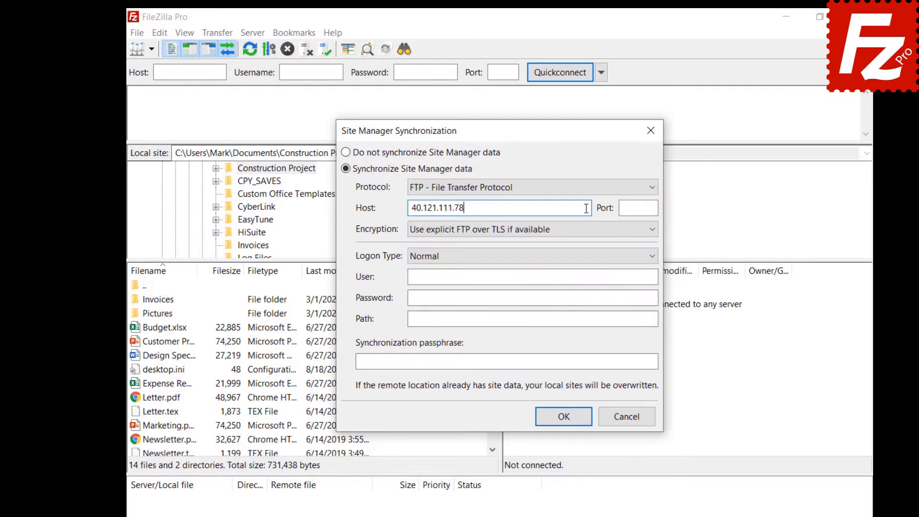
{"action": "left_click", "coordinate": [626, 278]}
{"action": "type", "text": "filezillaprotutorial"}
{"action": "left_click", "coordinate": [634, 298]}
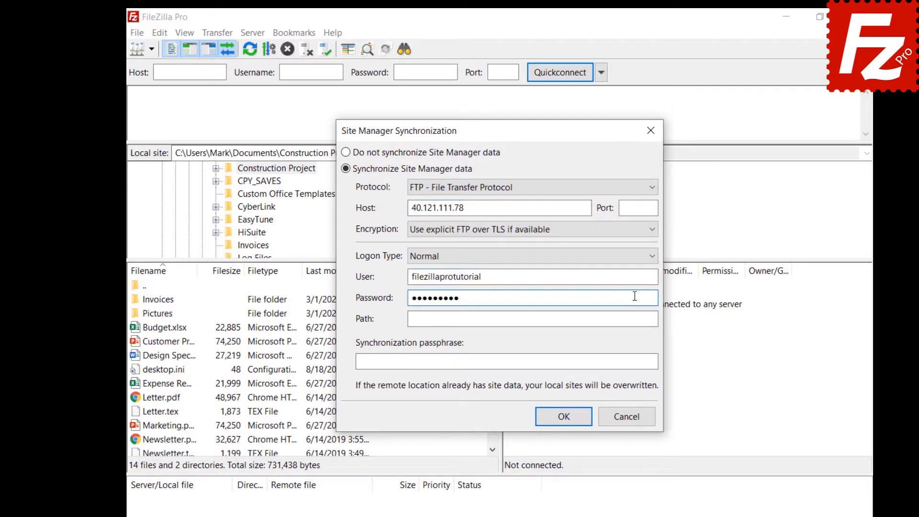
{"action": "left_click", "coordinate": [634, 319]}
{"action": "type", "text": "/"}
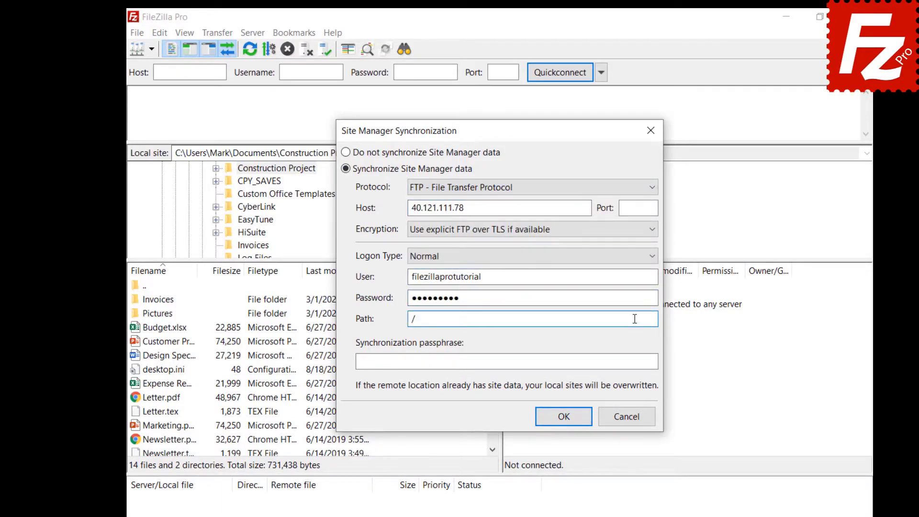
{"action": "left_click", "coordinate": [647, 362]}
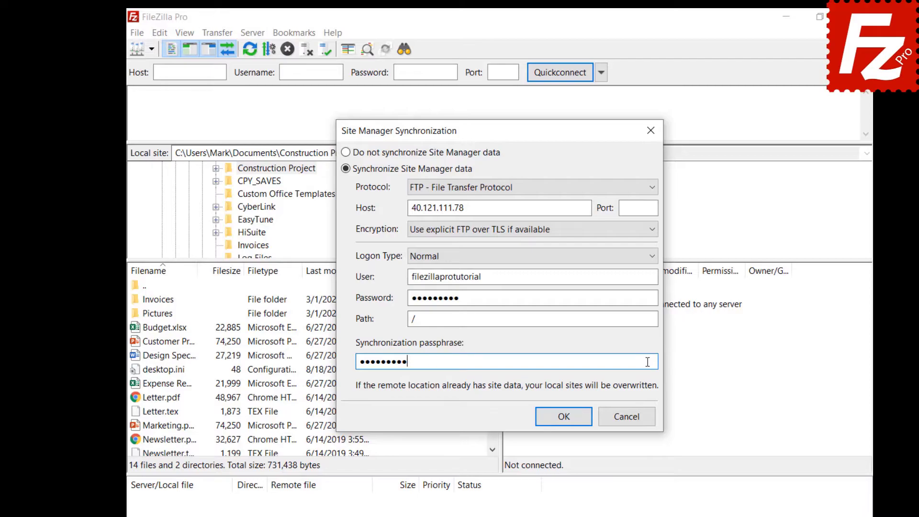
{"action": "left_click", "coordinate": [564, 417]}
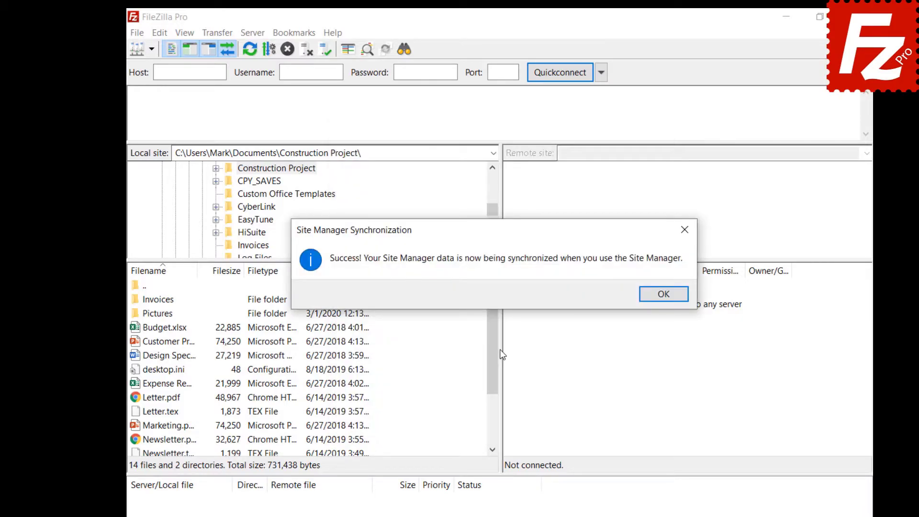
{"action": "key", "text": "Return"}
{"action": "left_click", "coordinate": [137, 33]}
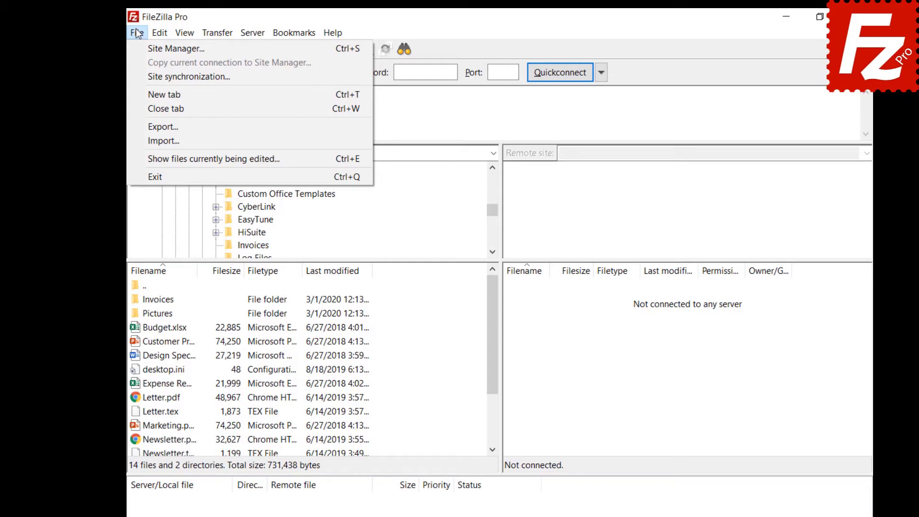
- Add a new site named OneDrive using the Microsoft OneDrive protocol and save it
{"action": "left_click", "coordinate": [176, 48]}
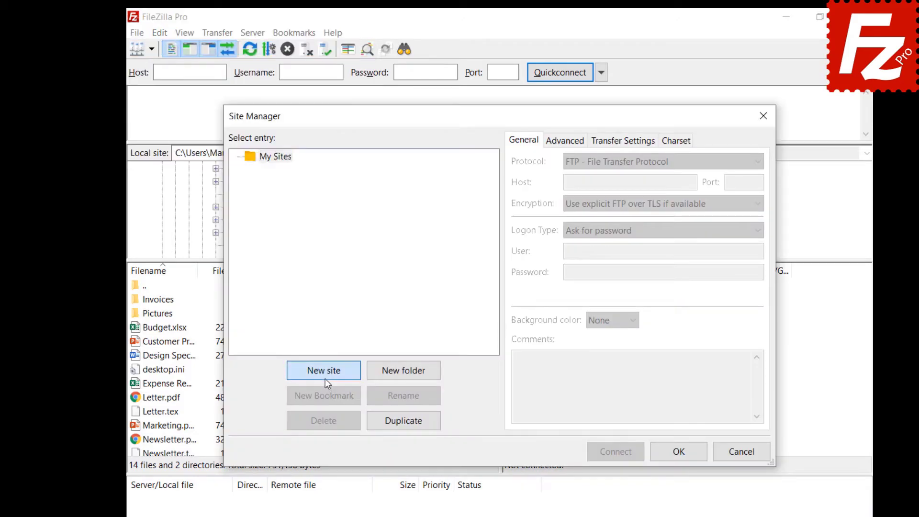
{"action": "left_click", "coordinate": [325, 374]}
{"action": "type", "text": "OneDrive"}
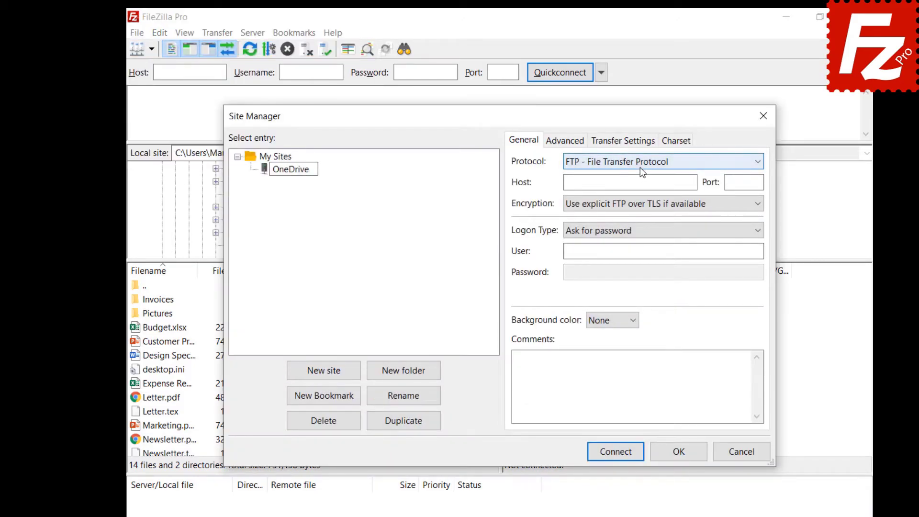
{"action": "left_click", "coordinate": [640, 167]}
{"action": "left_click", "coordinate": [630, 302]}
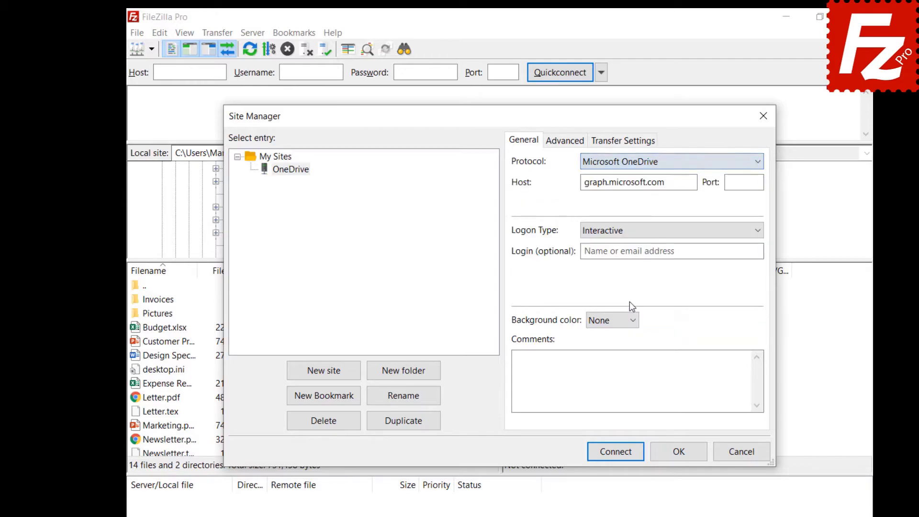
{"action": "left_click", "coordinate": [680, 455]}
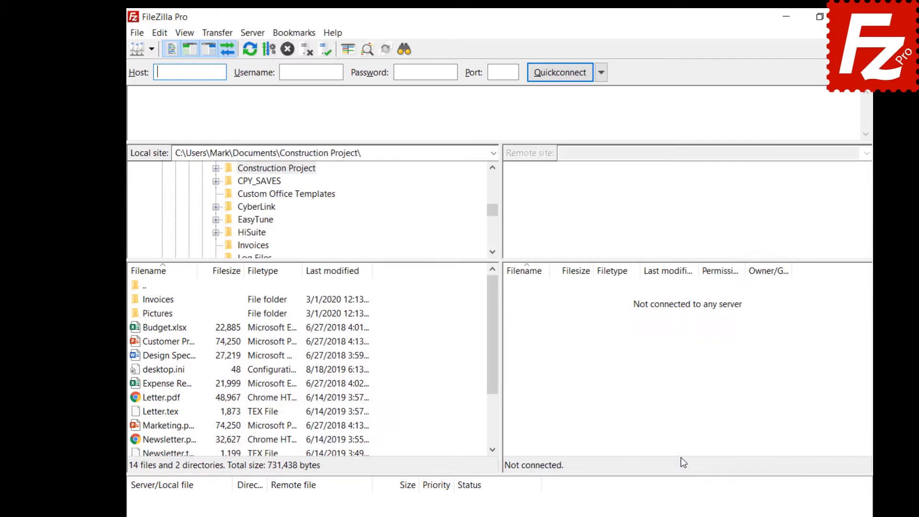
- Reopen the Site Manager to check the OneDrive entry, then close it without connecting
{"action": "left_click", "coordinate": [132, 32]}
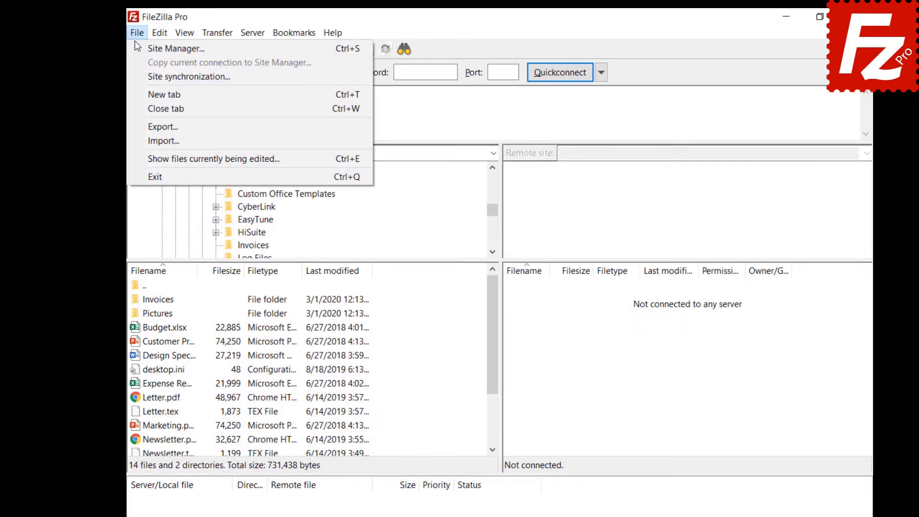
{"action": "left_click", "coordinate": [137, 48]}
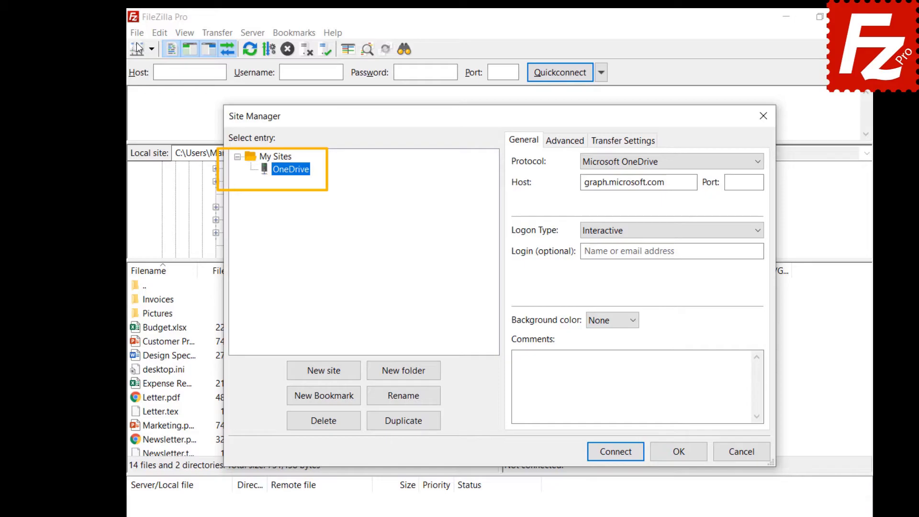
{"action": "key", "text": "Escape"}
{"action": "left_click", "coordinate": [137, 33]}
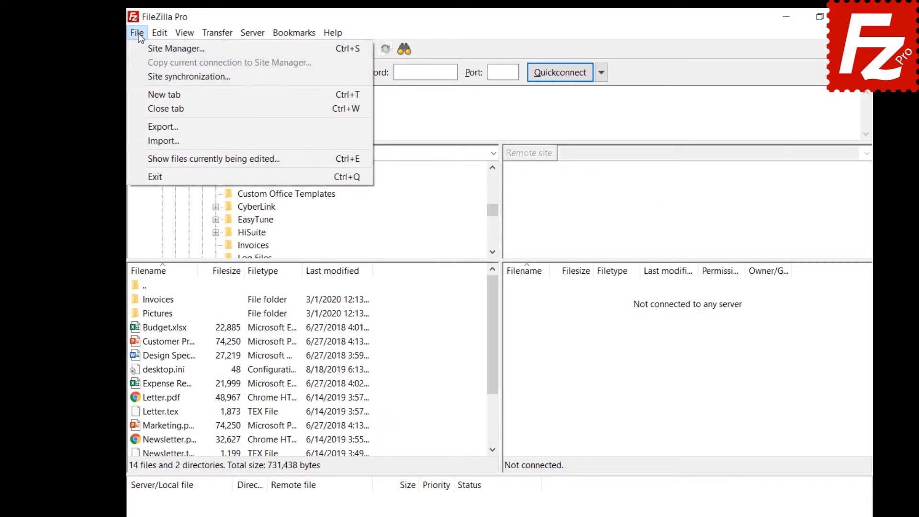
- Switch Site Manager data to Do not synchronize and confirm the change
{"action": "left_click", "coordinate": [158, 77]}
{"action": "left_click", "coordinate": [390, 144]}
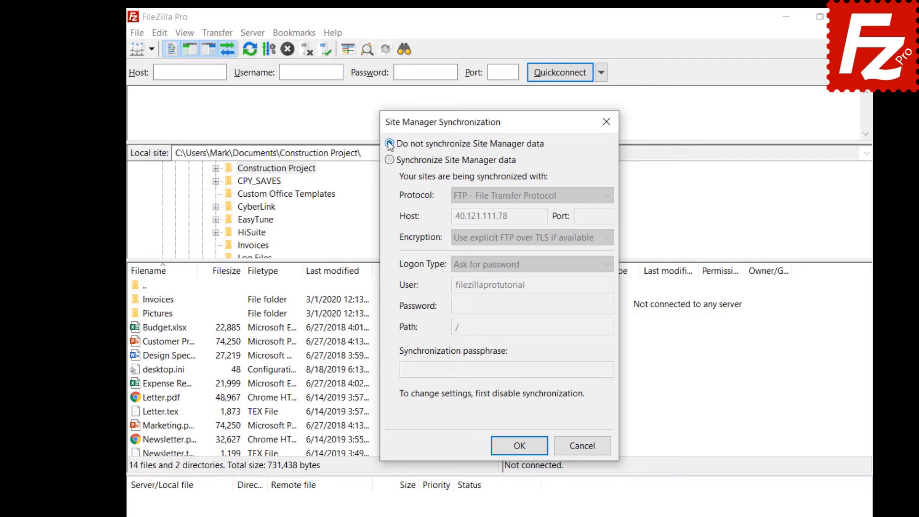
{"action": "left_click", "coordinate": [521, 447]}
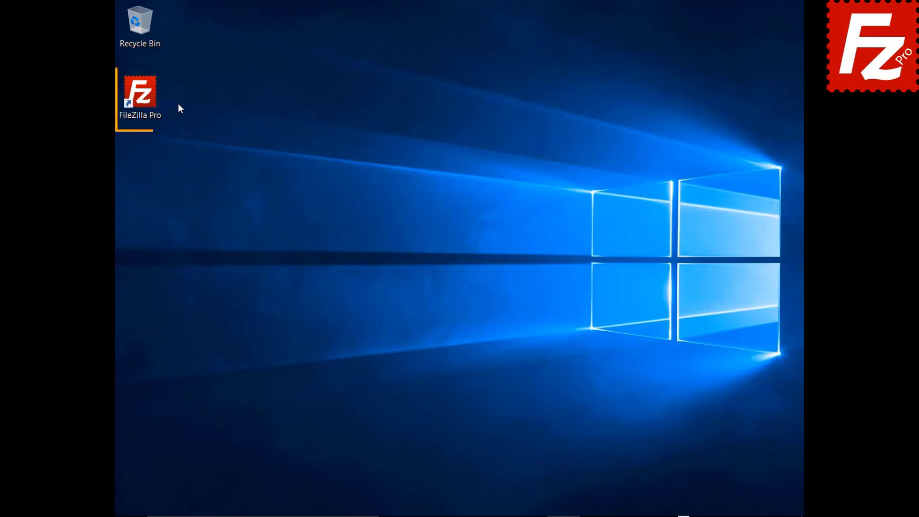
- Launch FileZilla Pro and export site entries plus Settings, Queue and Filters to FileZilla.xml in Documents
{"action": "double_click", "coordinate": [145, 100]}
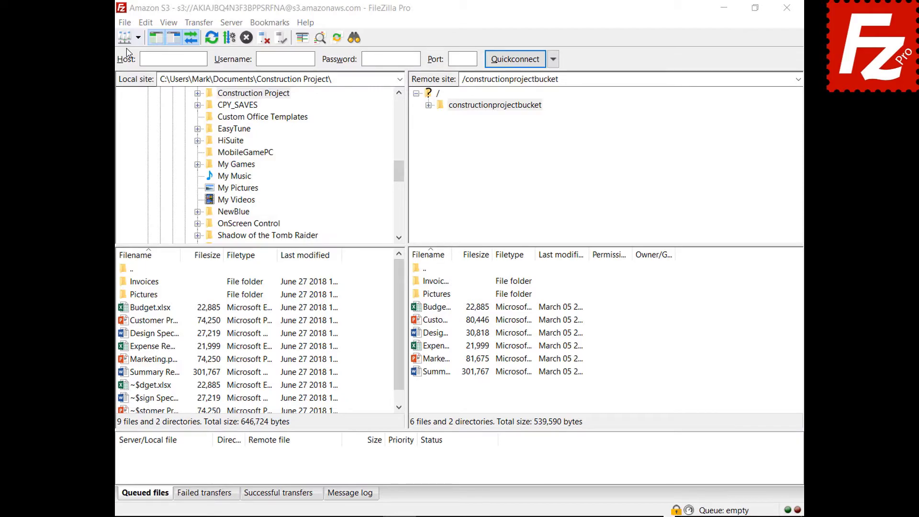
{"action": "left_click", "coordinate": [125, 24]}
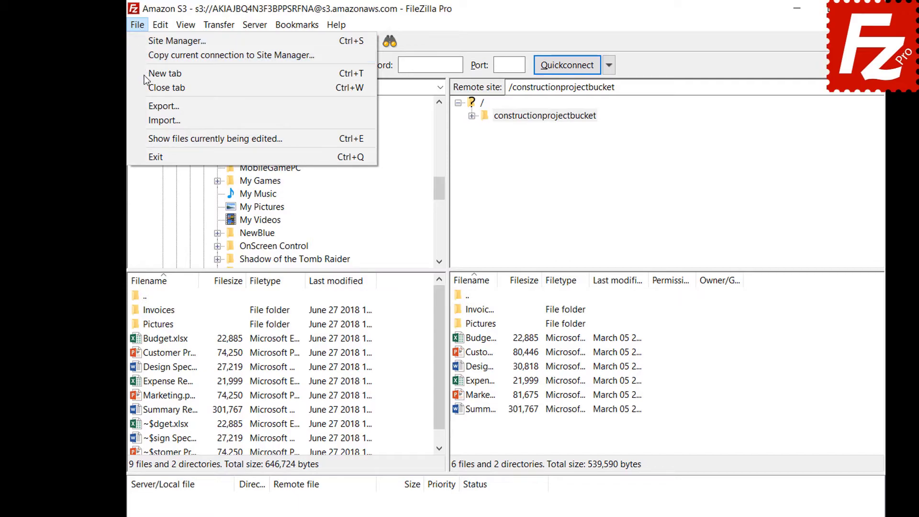
{"action": "left_click", "coordinate": [145, 106]}
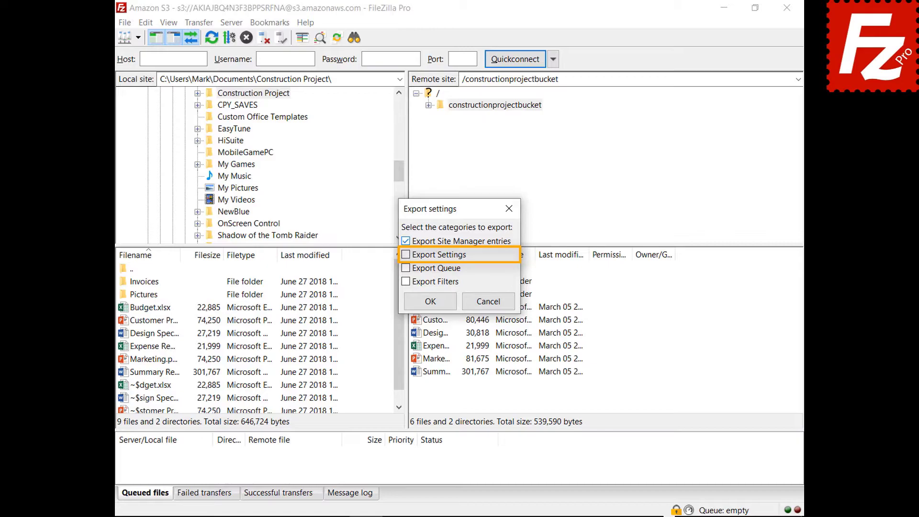
{"action": "left_click", "coordinate": [406, 255]}
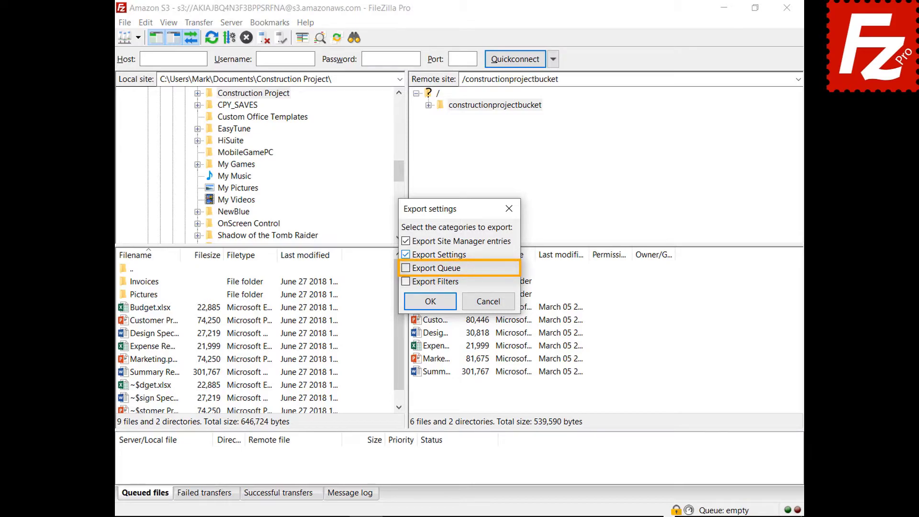
{"action": "left_click", "coordinate": [406, 269]}
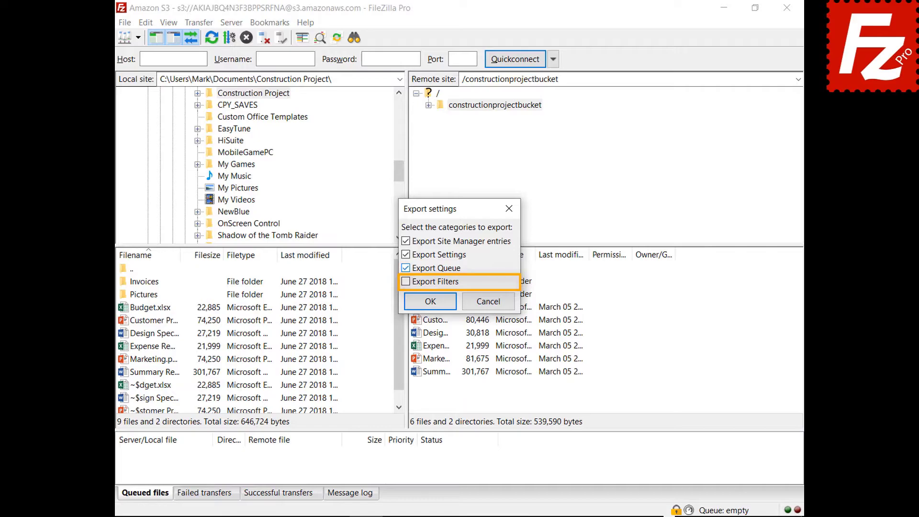
{"action": "left_click", "coordinate": [406, 281]}
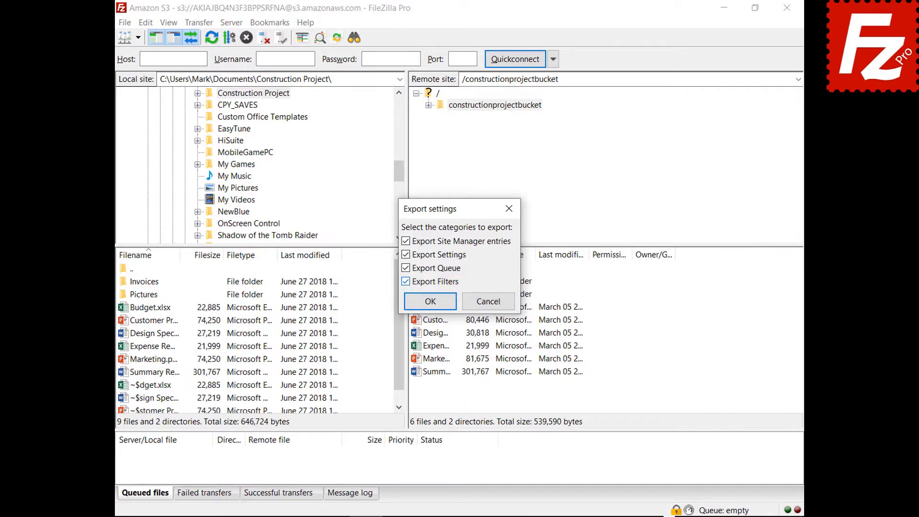
{"action": "left_click", "coordinate": [431, 302]}
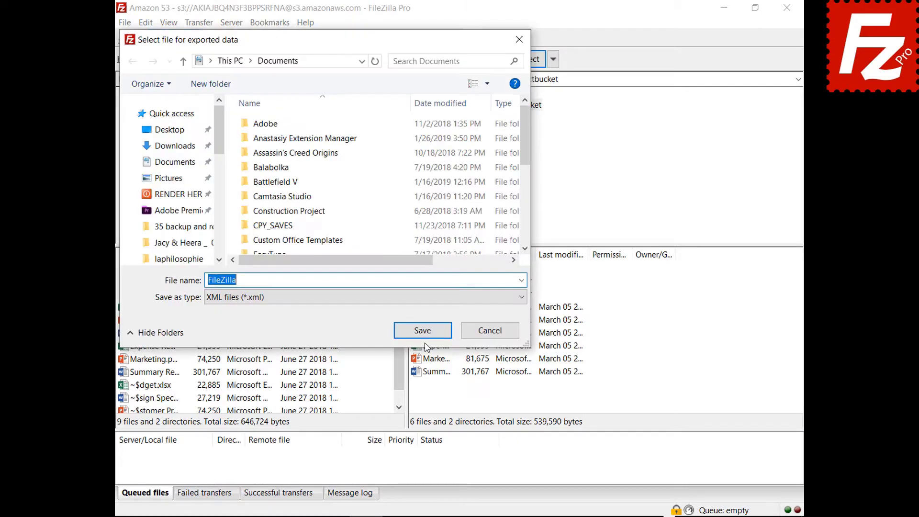
{"action": "left_click", "coordinate": [423, 337]}
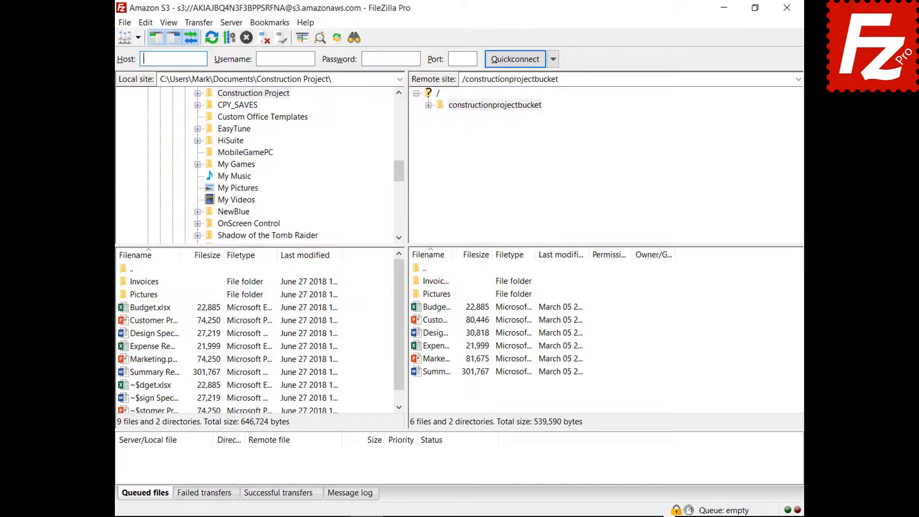
- Bring up the Import settings file picker in the Documents folder
{"action": "left_click", "coordinate": [136, 28]}
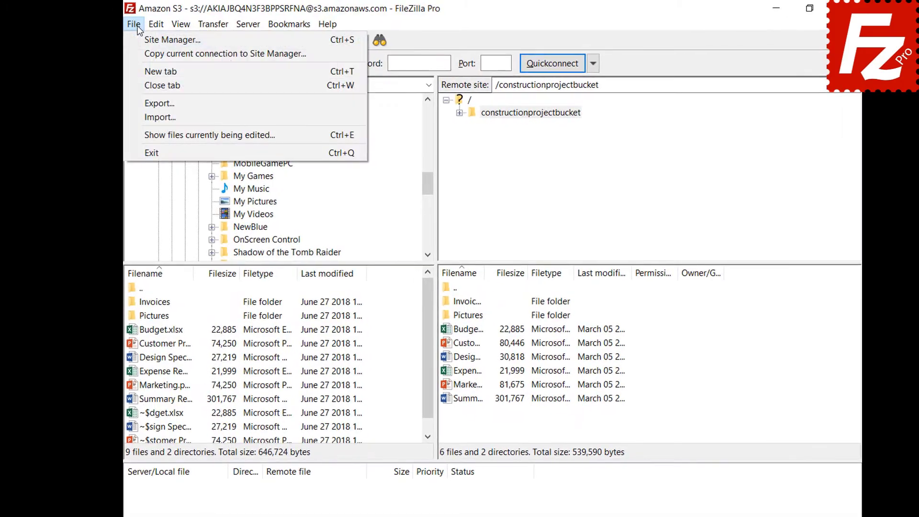
{"action": "left_click", "coordinate": [138, 117]}
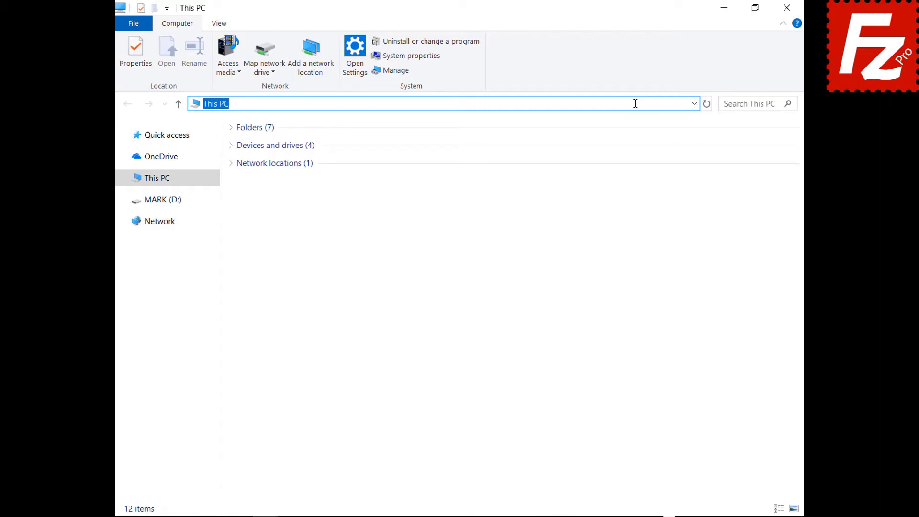
- Go to %APPDATA%\FileZilla in File Explorer and select all seven settings files
{"action": "type", "text": "%APPDATA%\\FileZilla"}
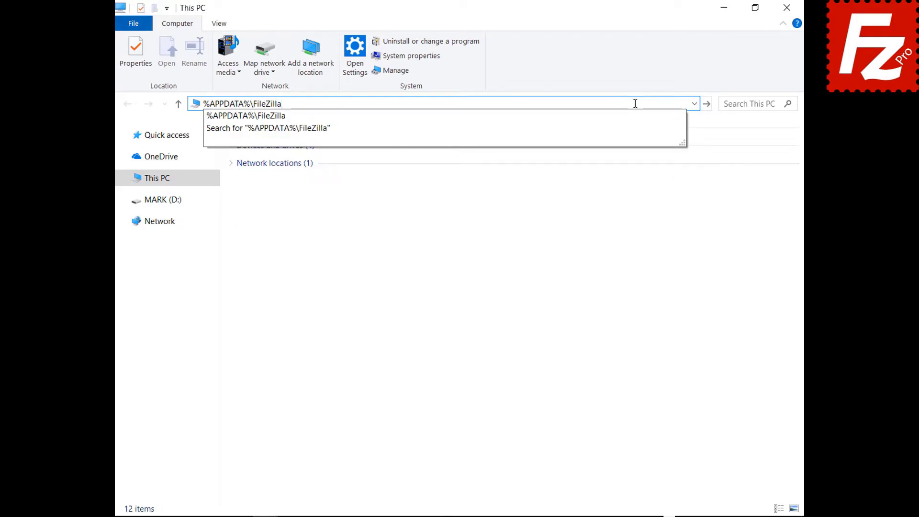
{"action": "key", "text": "Return"}
{"action": "left_click_drag", "start_coordinate": [269, 247], "coordinate": [270, 134]}
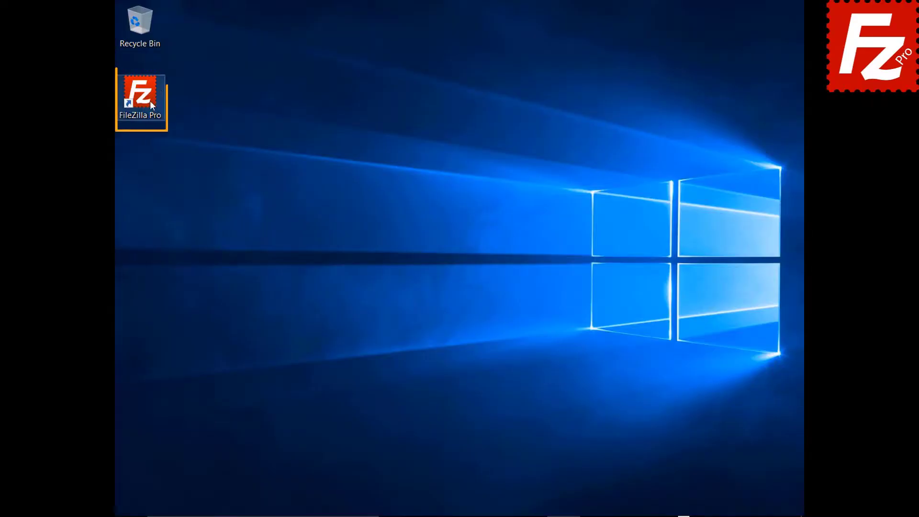
- Launch FileZilla Pro, connect to Amazon S3 in a new tab, and show a detailed message log
{"action": "double_click", "coordinate": [145, 99]}
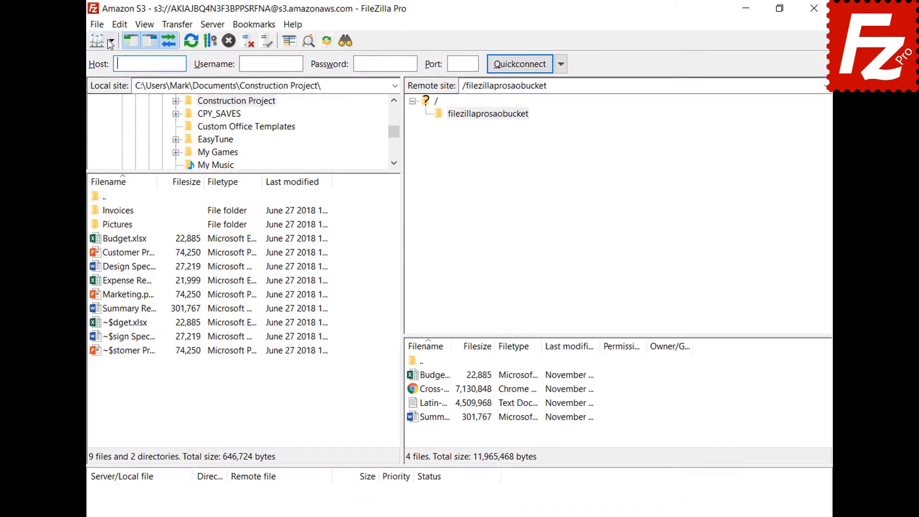
{"action": "left_click", "coordinate": [137, 38]}
{"action": "left_click", "coordinate": [104, 60]}
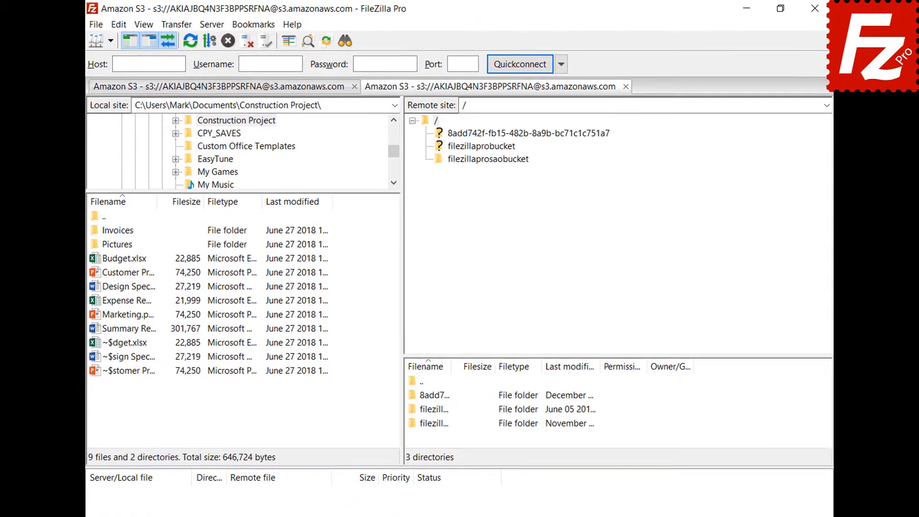
{"action": "left_click", "coordinate": [354, 495]}
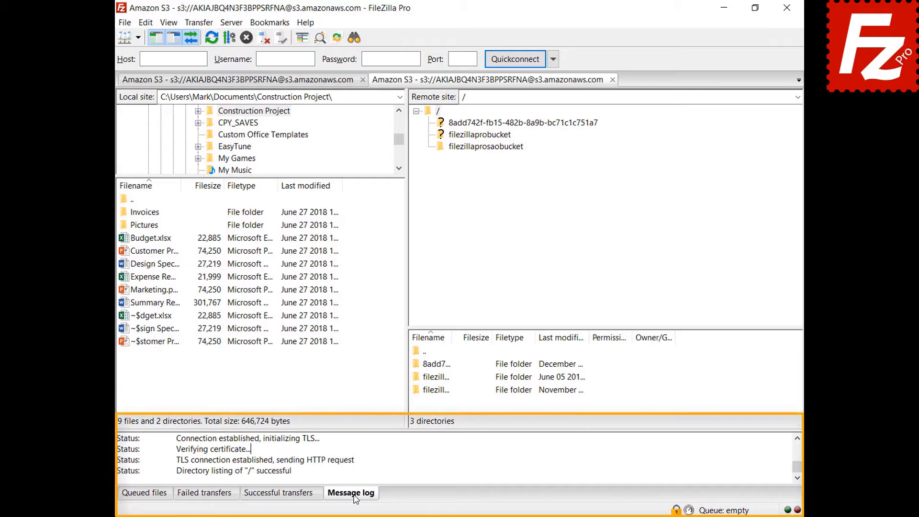
{"action": "right_click", "coordinate": [394, 459]}
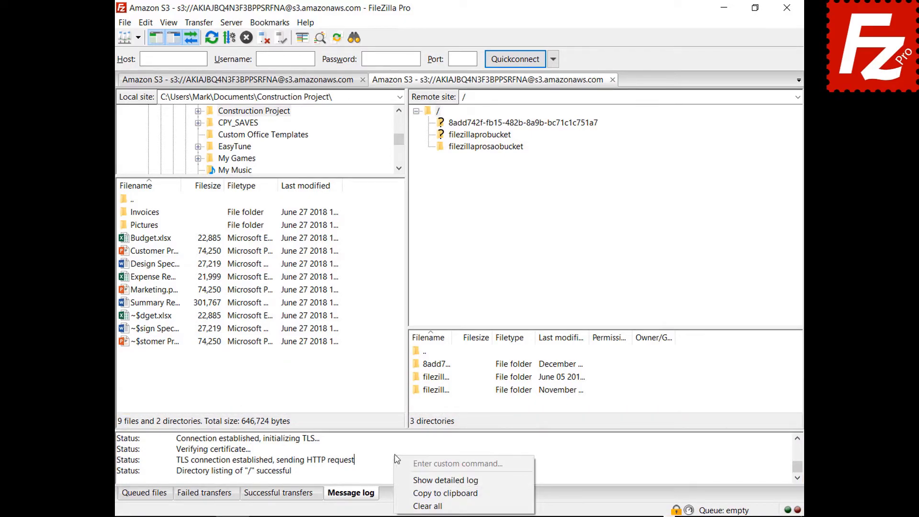
{"action": "left_click", "coordinate": [407, 480]}
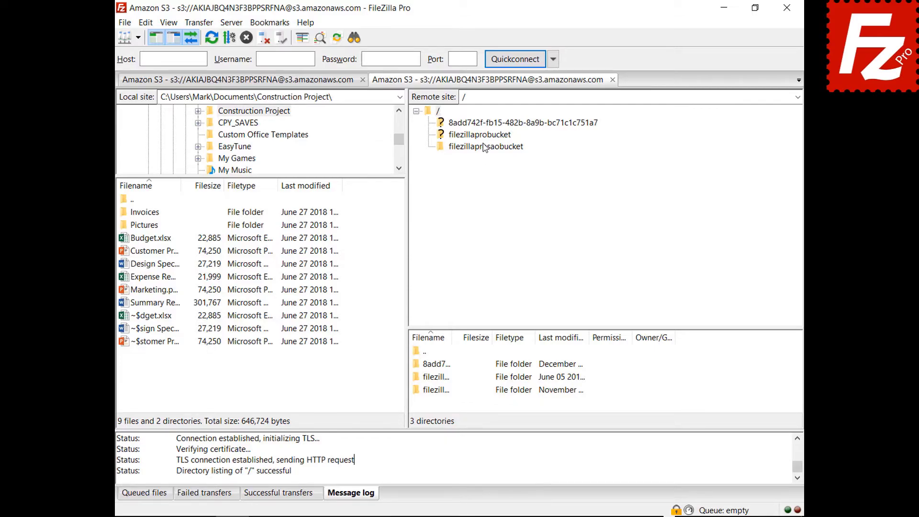
- Open the filezillaprosaobucket bucket and copy the message log to the clipboard
{"action": "left_click", "coordinate": [485, 146]}
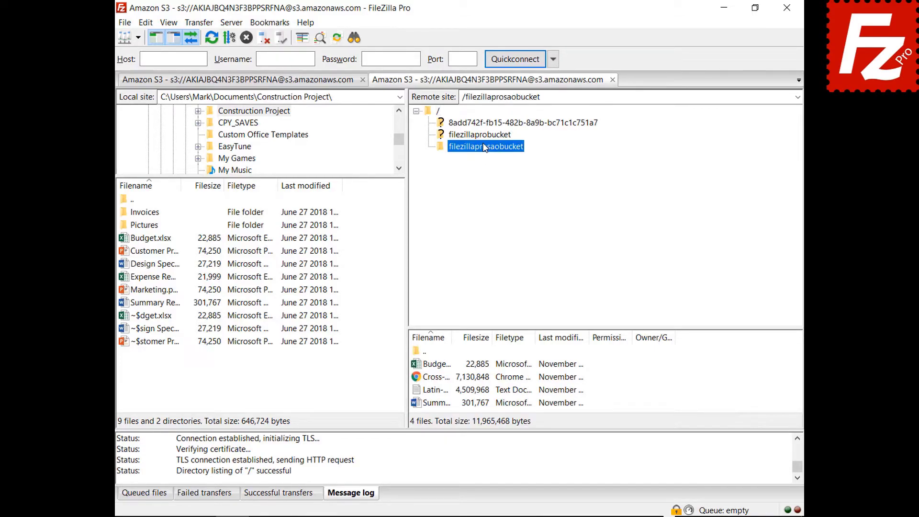
{"action": "right_click", "coordinate": [446, 461]}
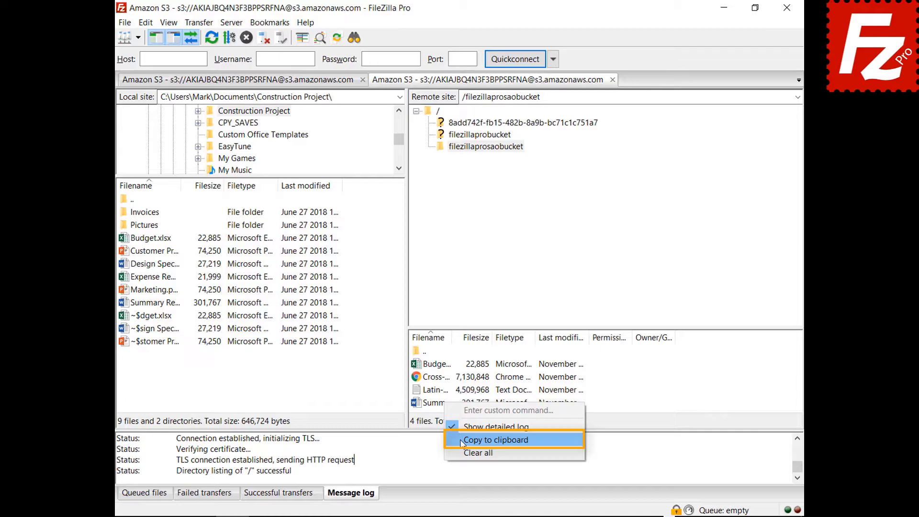
{"action": "left_click", "coordinate": [461, 440]}
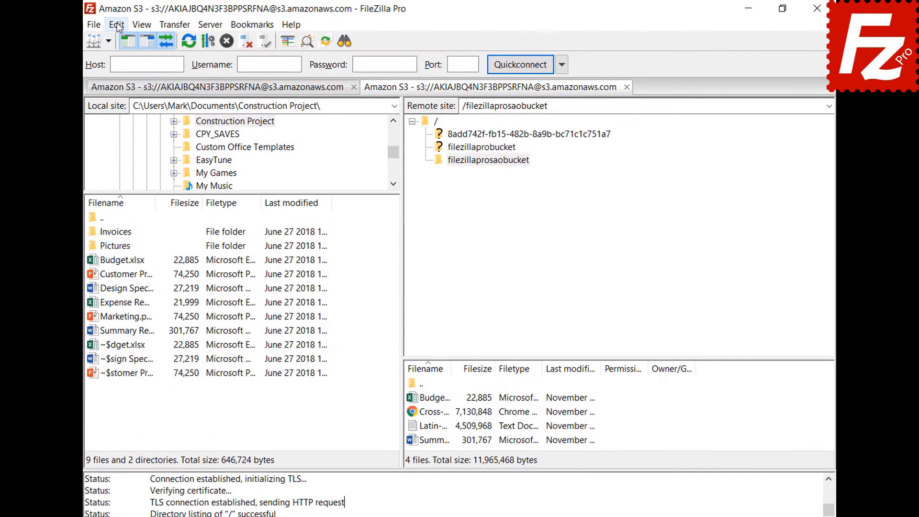
{"action": "left_click", "coordinate": [146, 23]}
- Enable message-log timestamps and logging to filezilla.log in Documents, then review the Debug settings
{"action": "left_click", "coordinate": [145, 72]}
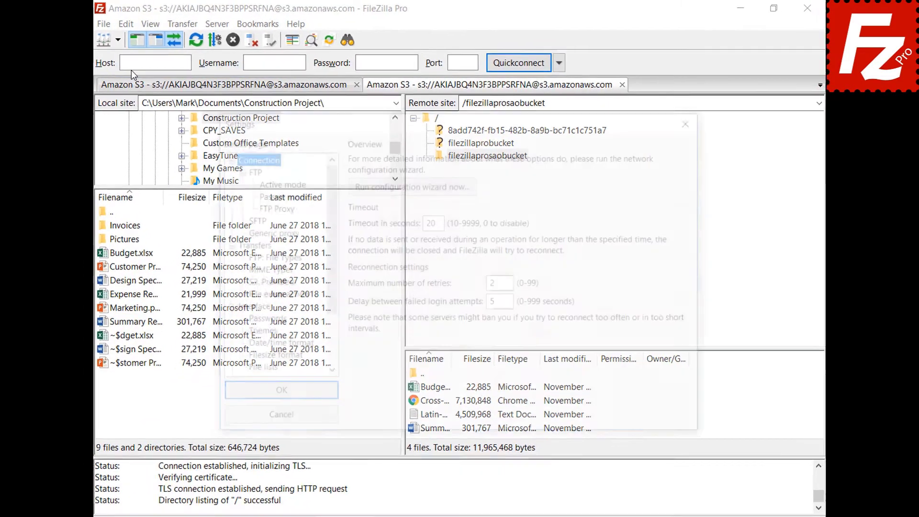
{"action": "left_click_drag", "start_coordinate": [325, 196], "coordinate": [333, 241]}
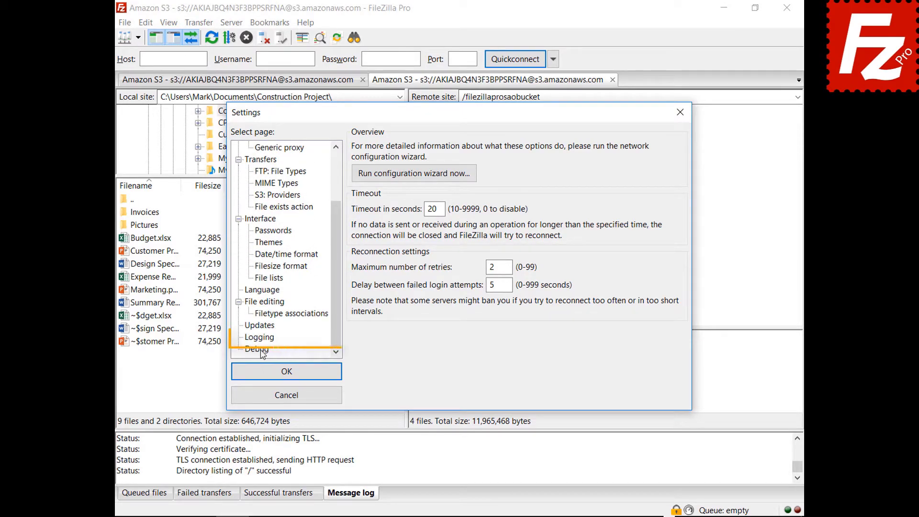
{"action": "left_click", "coordinate": [261, 338]}
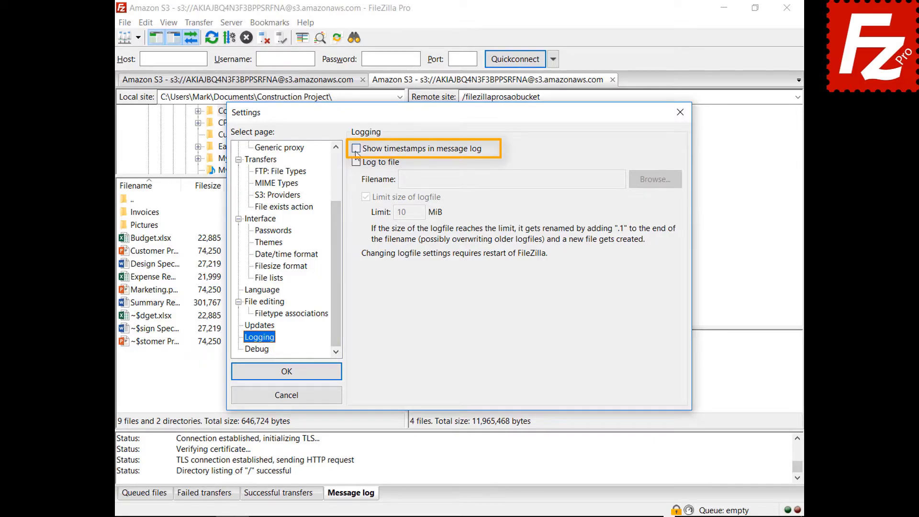
{"action": "left_click", "coordinate": [356, 150]}
{"action": "left_click", "coordinate": [356, 163]}
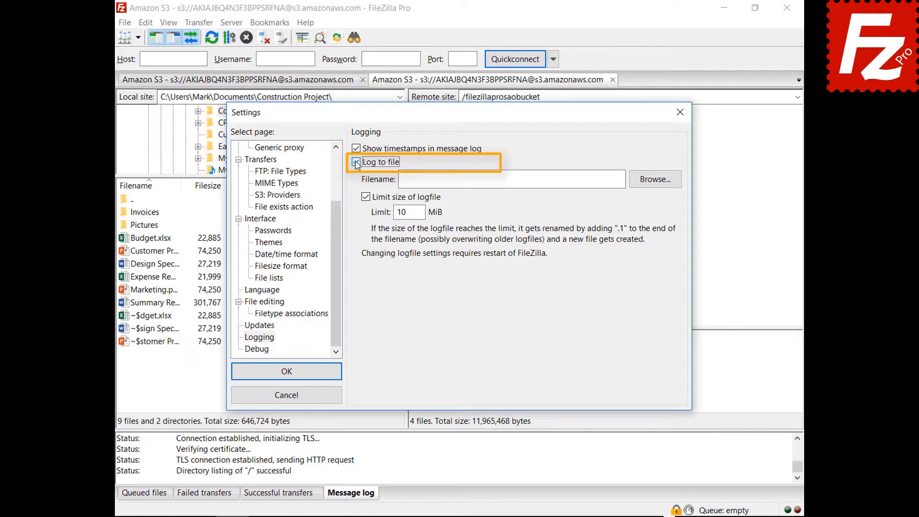
{"action": "left_click", "coordinate": [653, 189]}
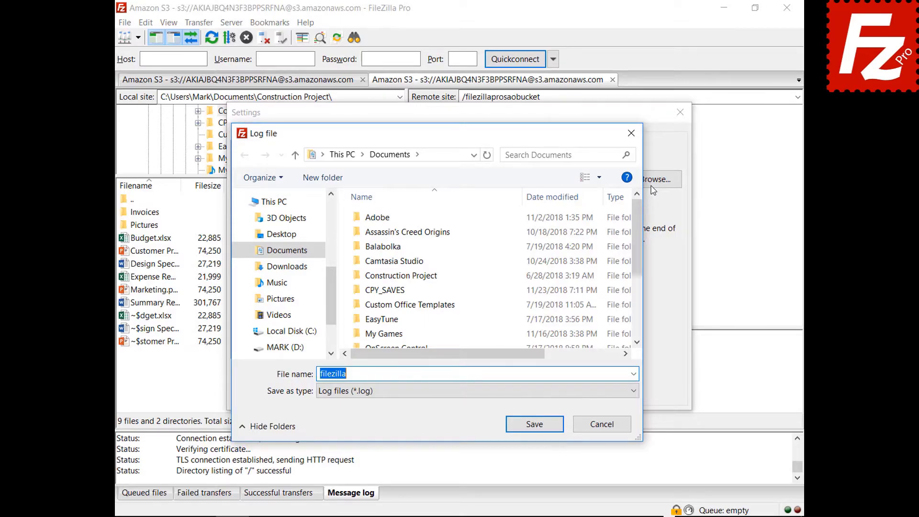
{"action": "left_click", "coordinate": [535, 428]}
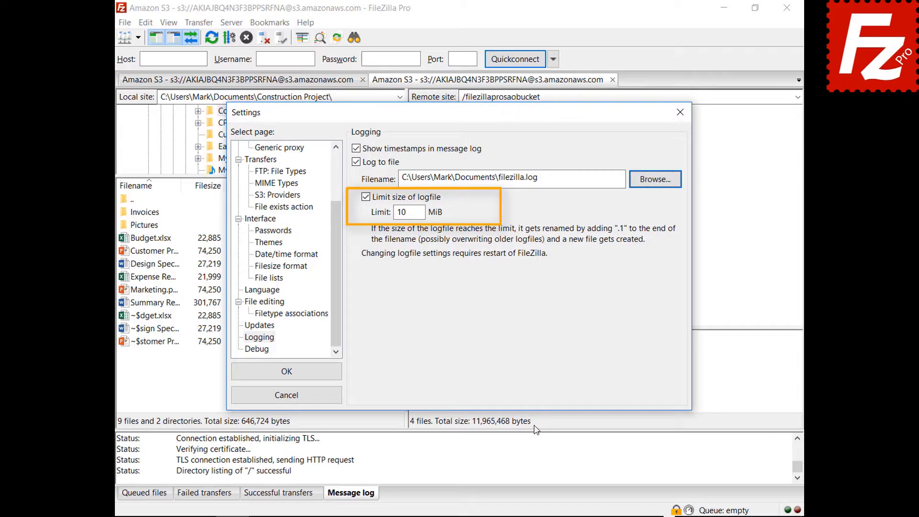
{"action": "left_click", "coordinate": [266, 352]}
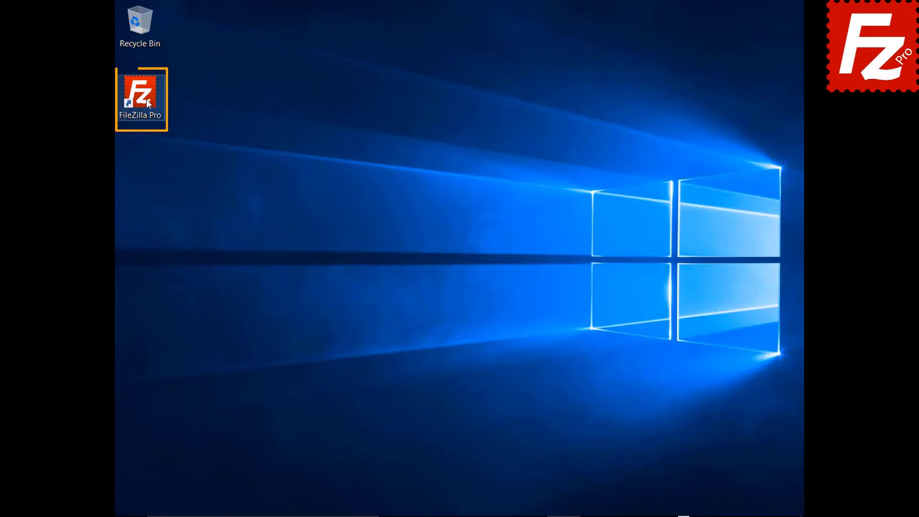
- Launch FileZilla Pro and create a new site named Amazon EC2 using SFTP
{"action": "double_click", "coordinate": [148, 103]}
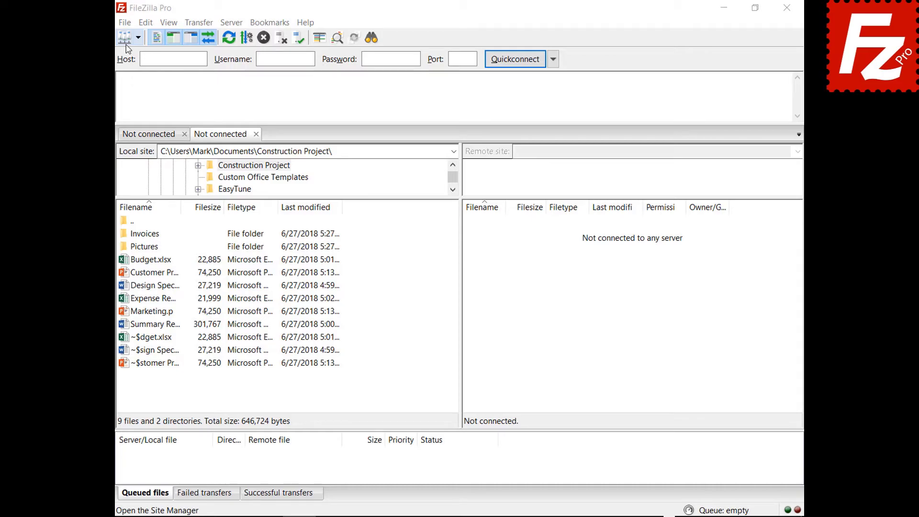
{"action": "left_click", "coordinate": [125, 23]}
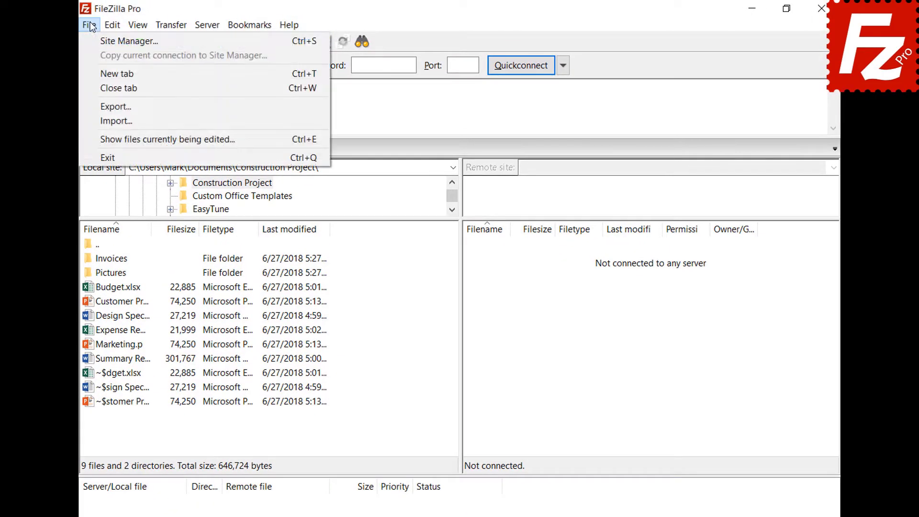
{"action": "left_click", "coordinate": [96, 41]}
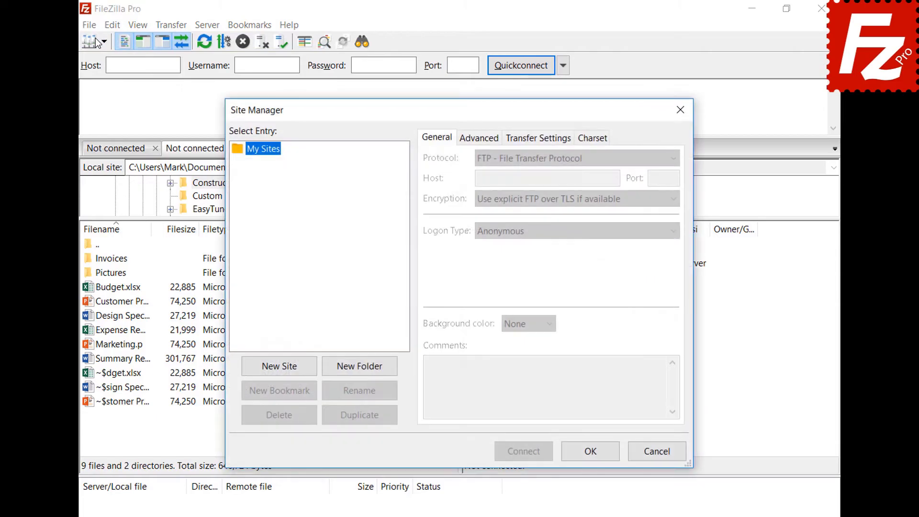
{"action": "left_click", "coordinate": [282, 373]}
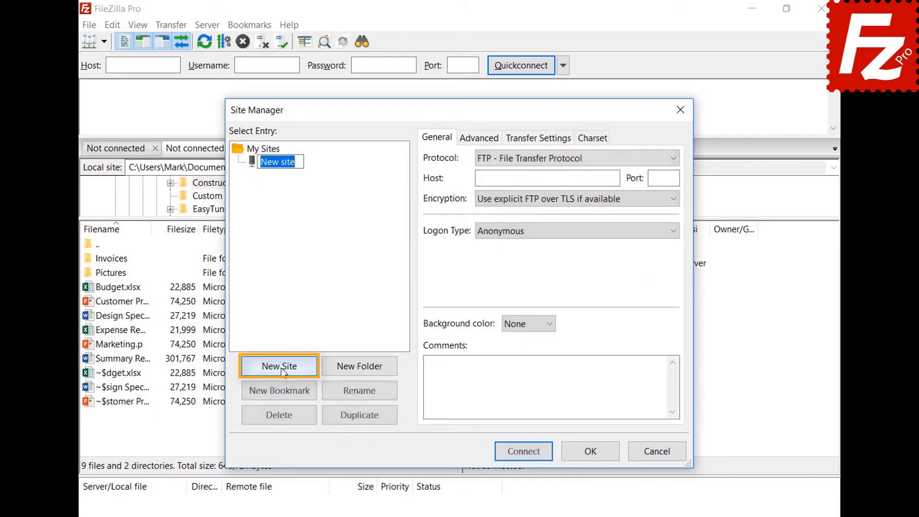
{"action": "type", "text": "Amazon EC2"}
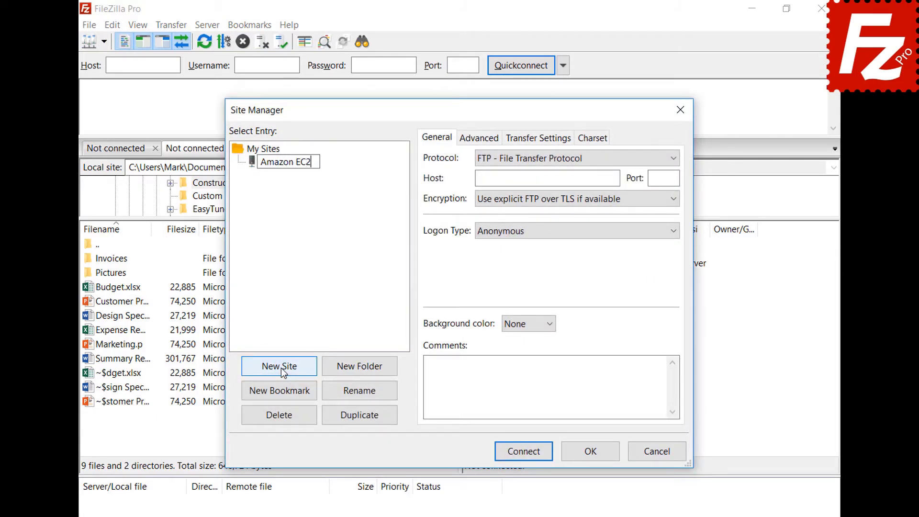
{"action": "key", "text": "Return"}
{"action": "left_click", "coordinate": [675, 160]}
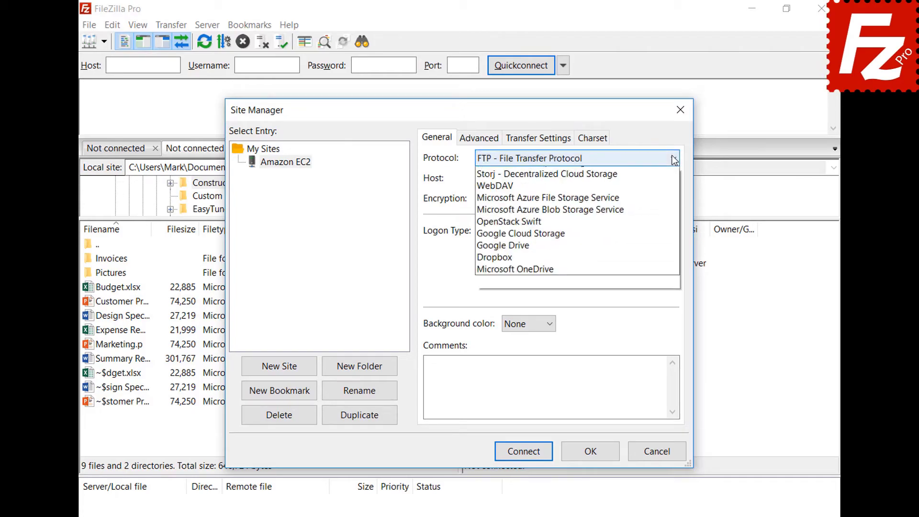
{"action": "left_click", "coordinate": [675, 186]}
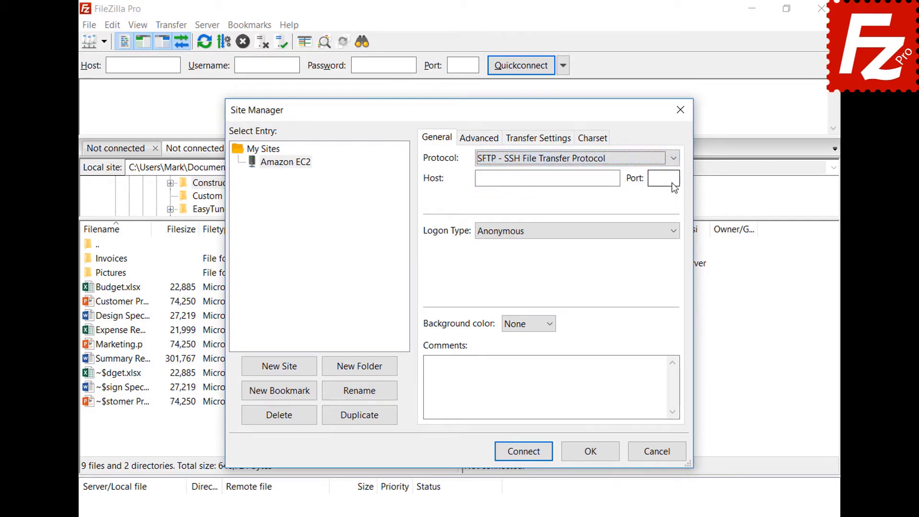
- Paste the EC2 host, use key file logon as user ubuntu with AWSKeyPair.pem, and connect
{"action": "left_click", "coordinate": [576, 179]}
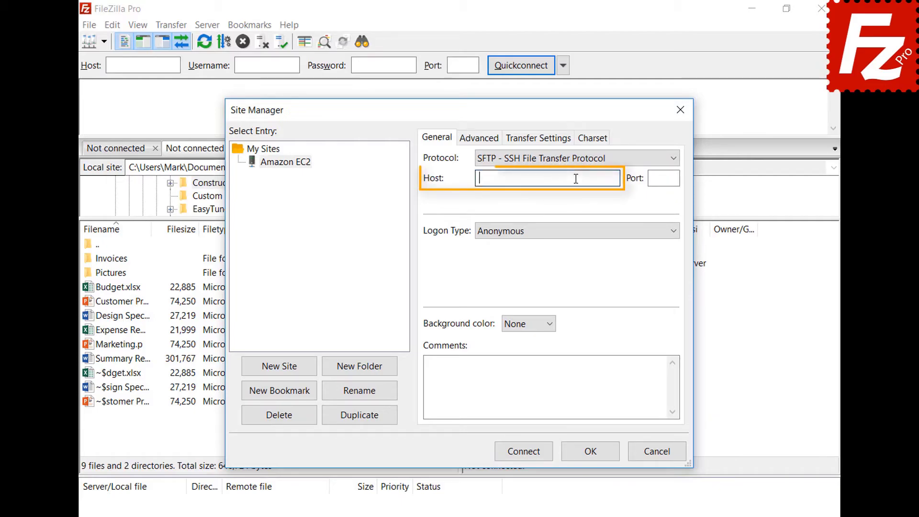
{"action": "key", "text": "ctrl+v"}
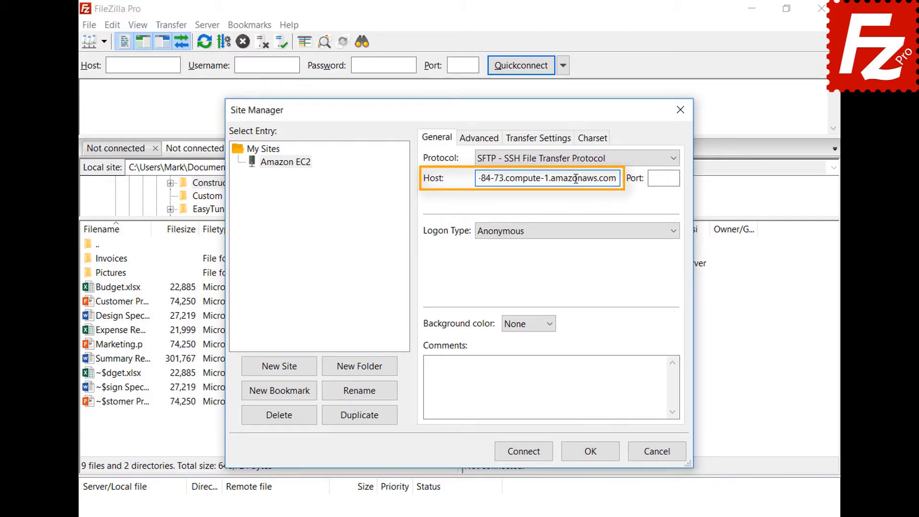
{"action": "left_click", "coordinate": [587, 236]}
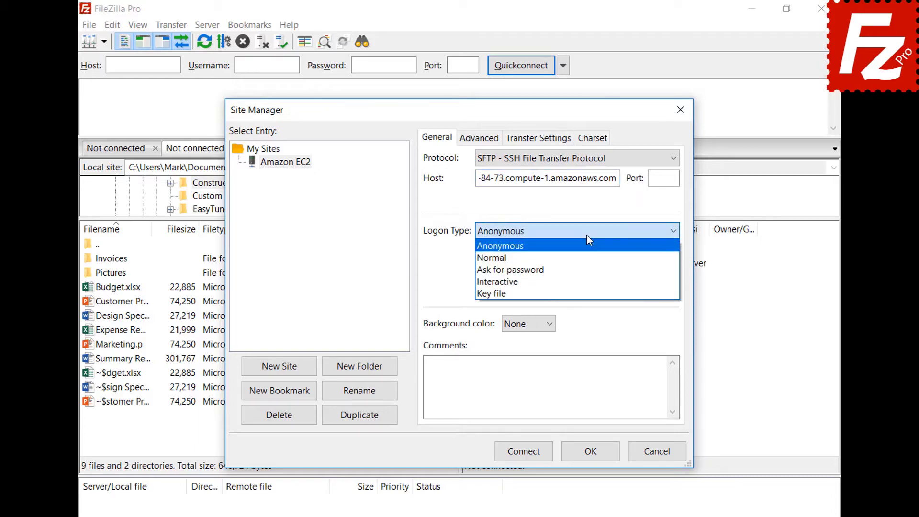
{"action": "left_click", "coordinate": [586, 293]}
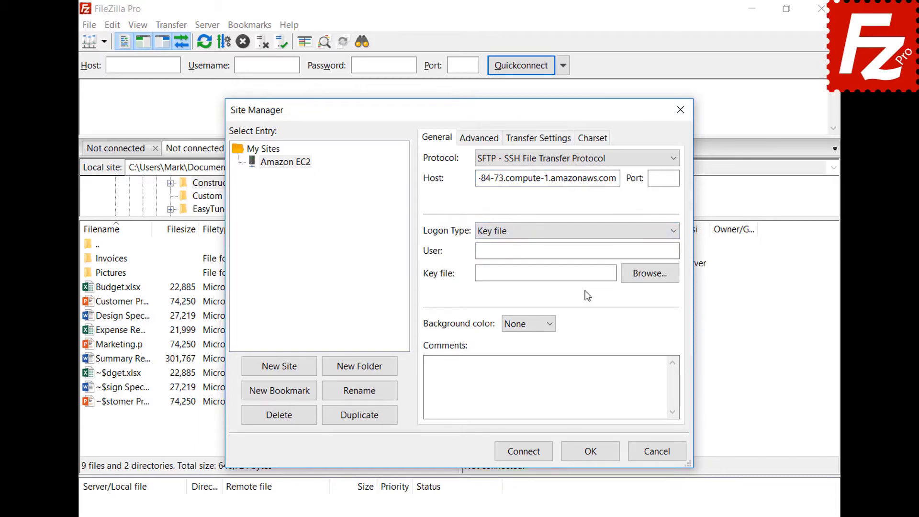
{"action": "left_click", "coordinate": [591, 252]}
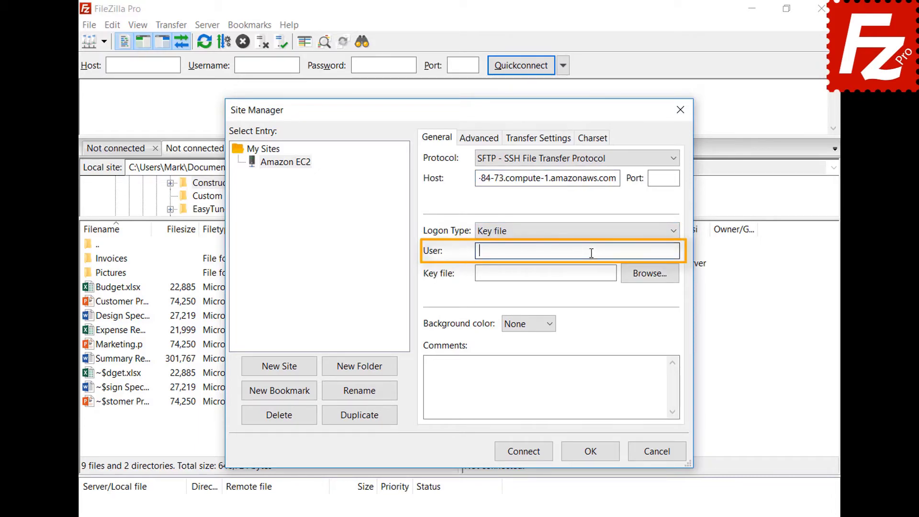
{"action": "type", "text": "ubuntu"}
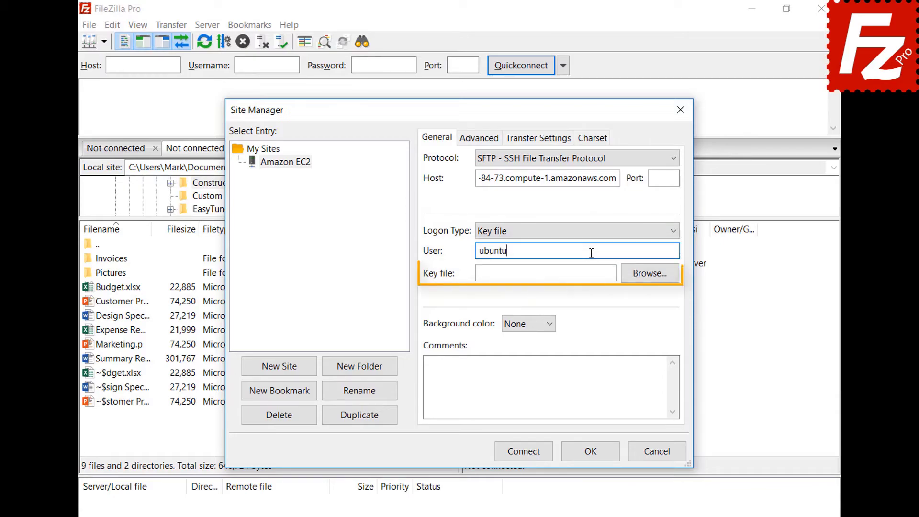
{"action": "left_click", "coordinate": [650, 273]}
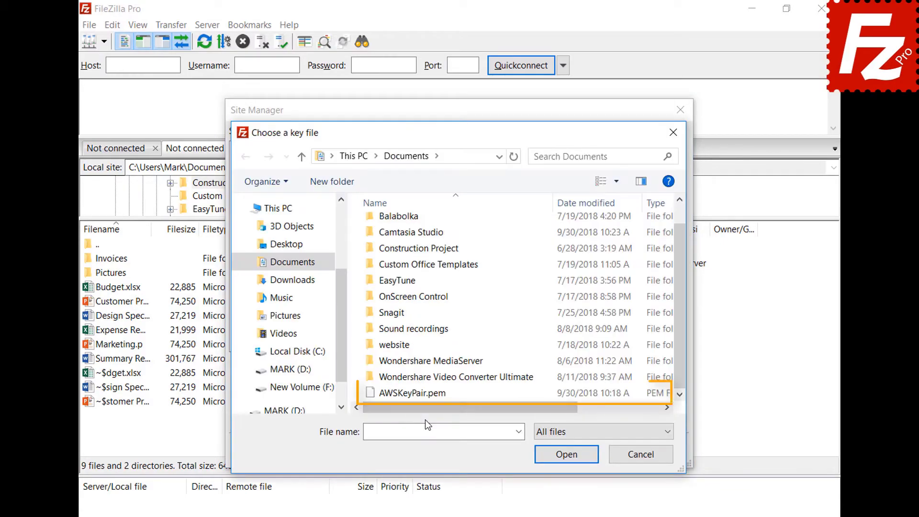
{"action": "double_click", "coordinate": [428, 392]}
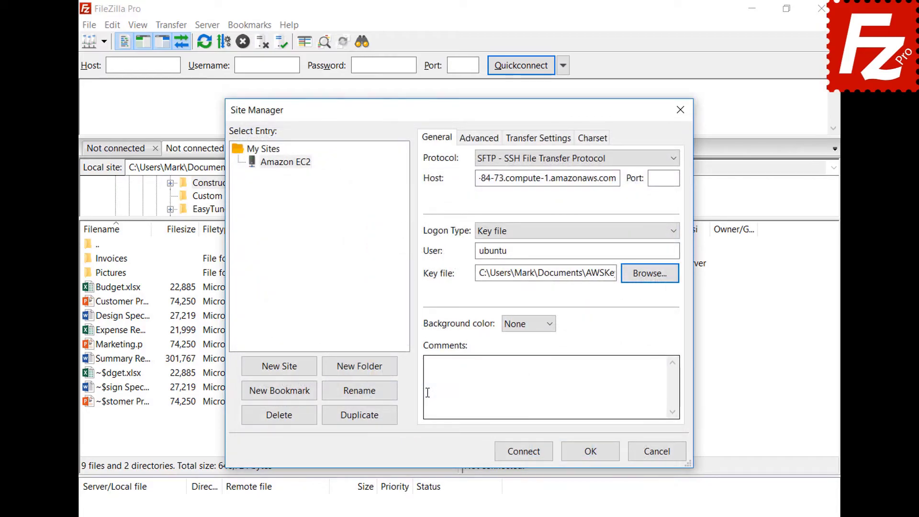
{"action": "left_click", "coordinate": [527, 457]}
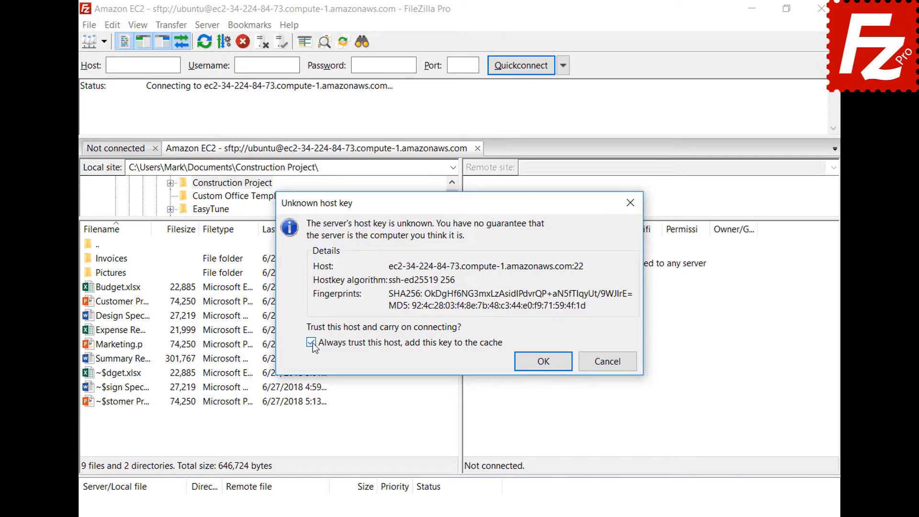
- Accept and permanently cache the EC2 server's host key so the SFTP connection proceeds
{"action": "left_click", "coordinate": [543, 361]}
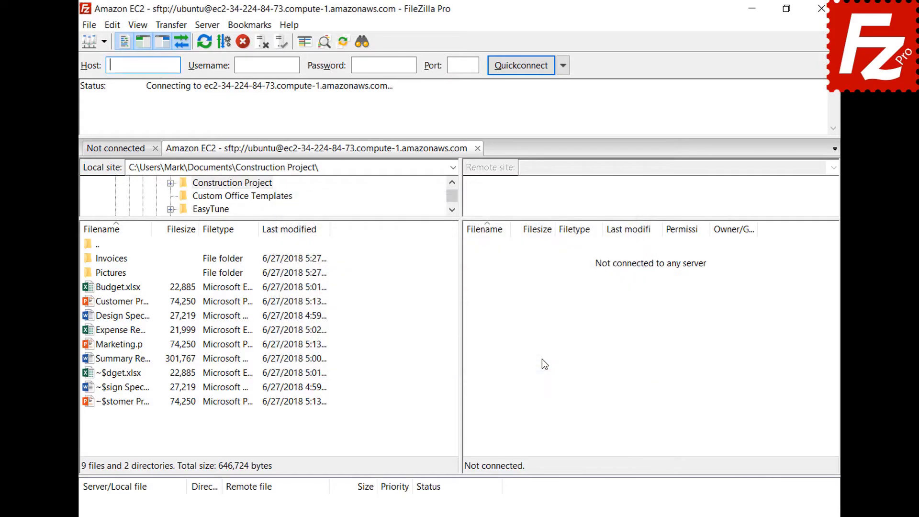
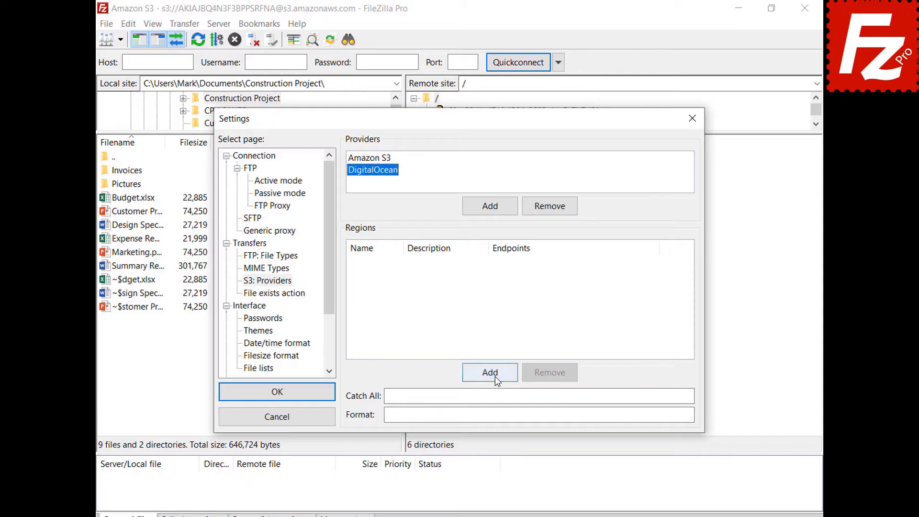
- Add DigitalOcean regions nyc3 'New York 3' and sgp1 'Singapore 1' with their endpoints
{"action": "left_click", "coordinate": [496, 379]}
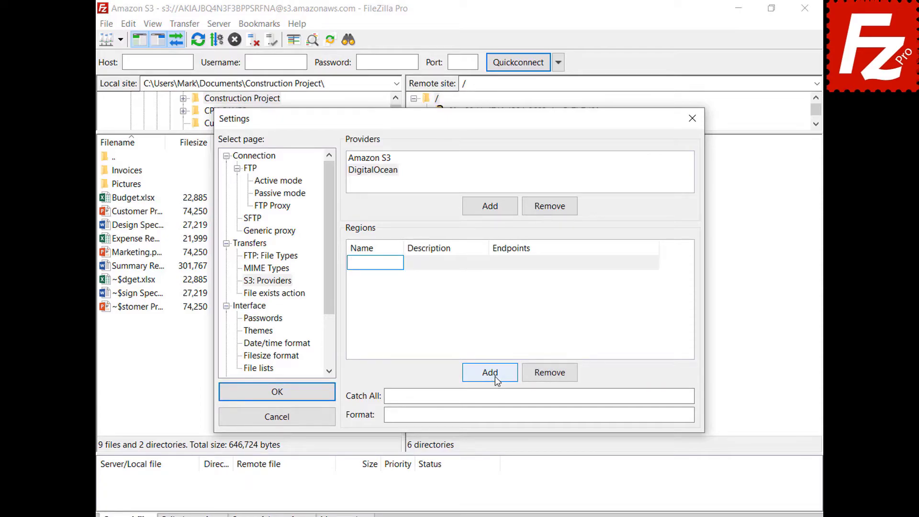
{"action": "type", "text": "nyc3"}
{"action": "left_click", "coordinate": [485, 263]}
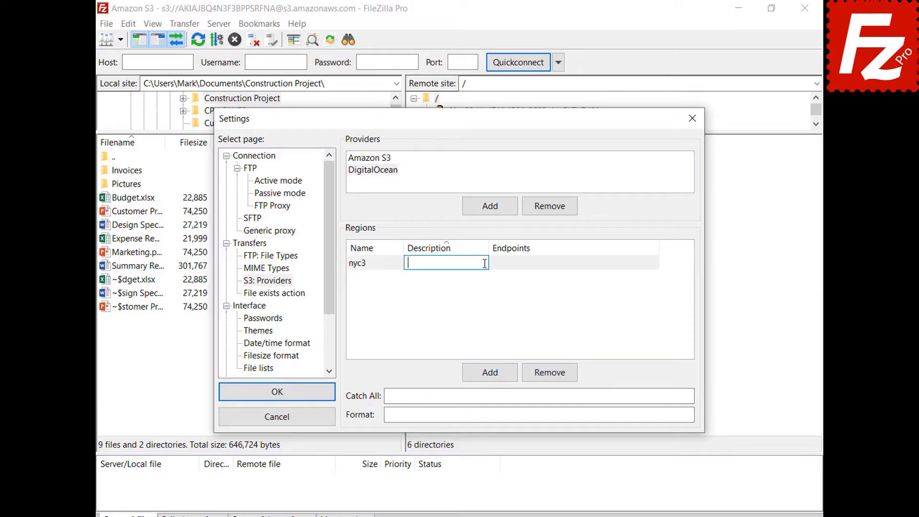
{"action": "type", "text": "New York 3"}
{"action": "left_click", "coordinate": [656, 263]}
{"action": "type", "text": "nyc3.digitaloceanspaces.com"}
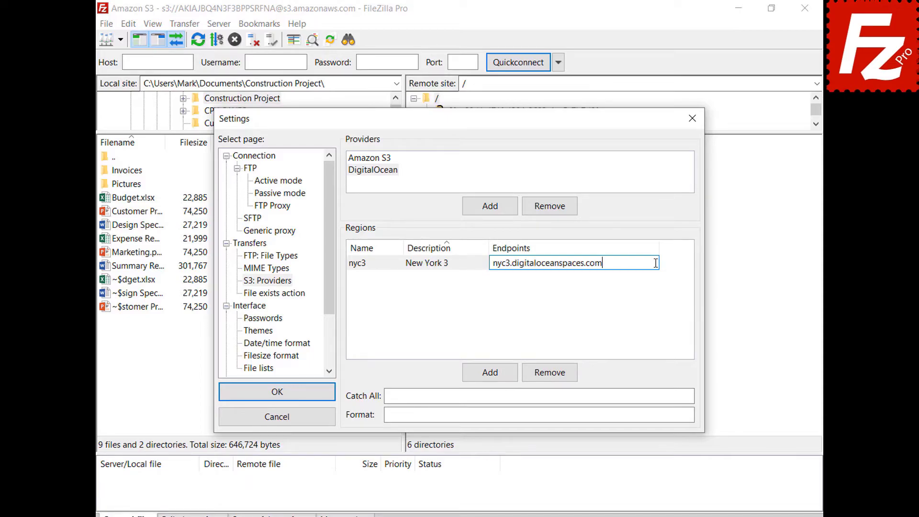
{"action": "key", "text": "Return"}
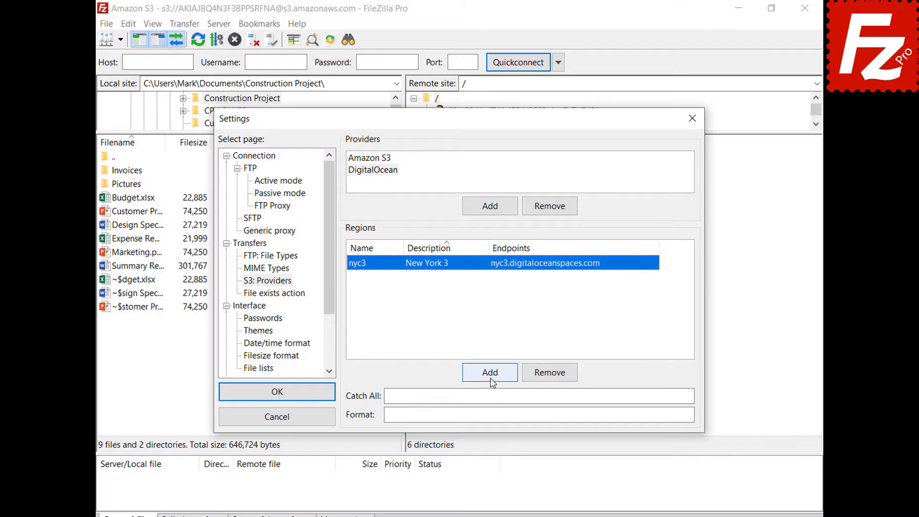
{"action": "left_click", "coordinate": [491, 381]}
{"action": "type", "text": "sgp1"}
{"action": "left_click", "coordinate": [484, 263]}
{"action": "type", "text": "Singapore 1"}
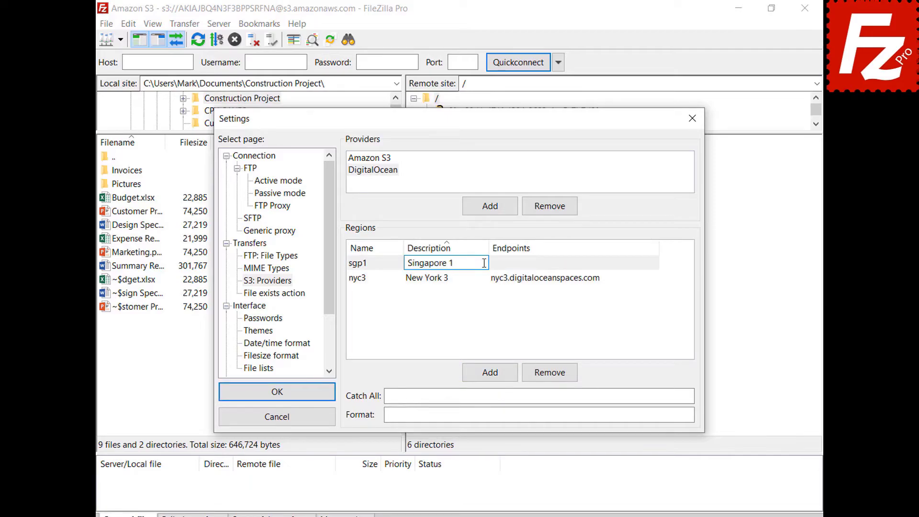
{"action": "key", "text": "Return"}
{"action": "left_click", "coordinate": [603, 281]}
{"action": "type", "text": "sgp1.digitaloceanspaces.com"}
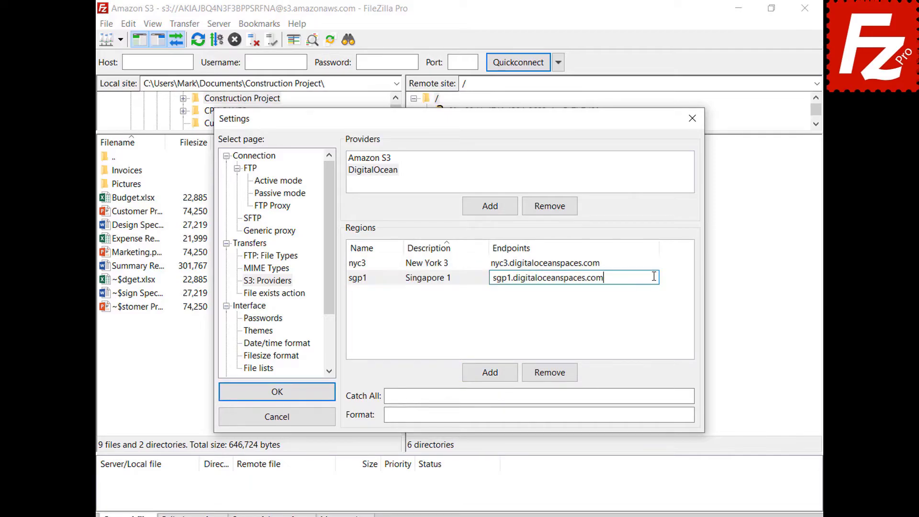
{"action": "key", "text": "Return"}
- Add regions ams3 'Amsterdam 3' and sfo2 'San Francisco 2' with their digitaloceanspaces.com endpoints
{"action": "left_click", "coordinate": [494, 376]}
{"action": "type", "text": "ams3"}
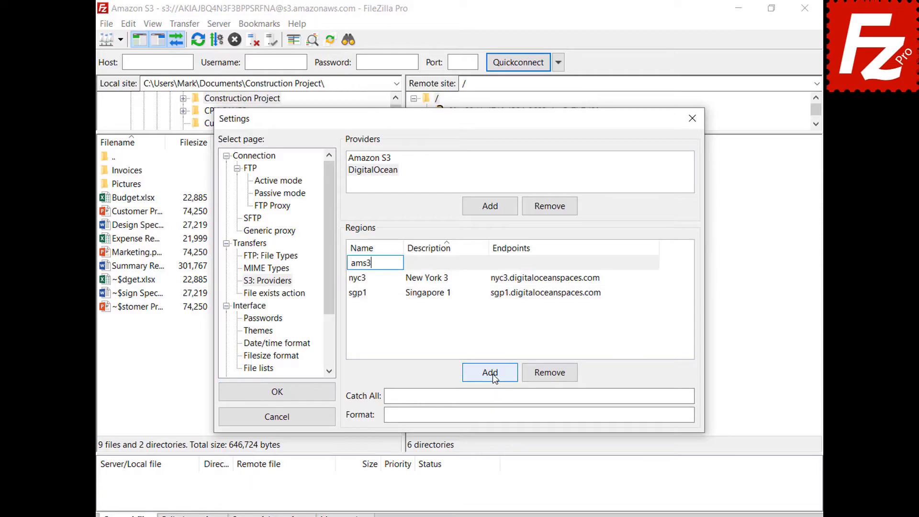
{"action": "left_click", "coordinate": [446, 263]}
{"action": "type", "text": "Amsterdam 3"}
{"action": "left_click", "coordinate": [654, 263]}
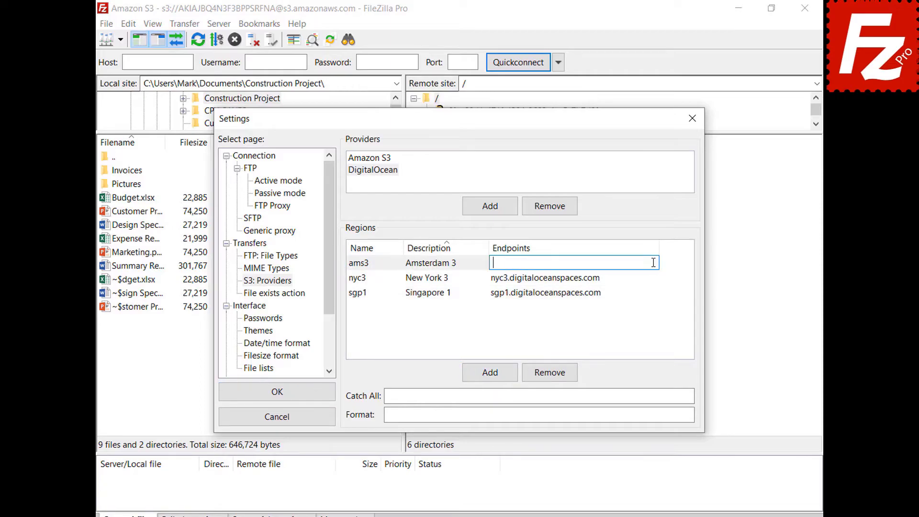
{"action": "type", "text": "ams3.digitaloceanspaces.com"}
{"action": "key", "text": "Return"}
{"action": "left_click", "coordinate": [489, 377]}
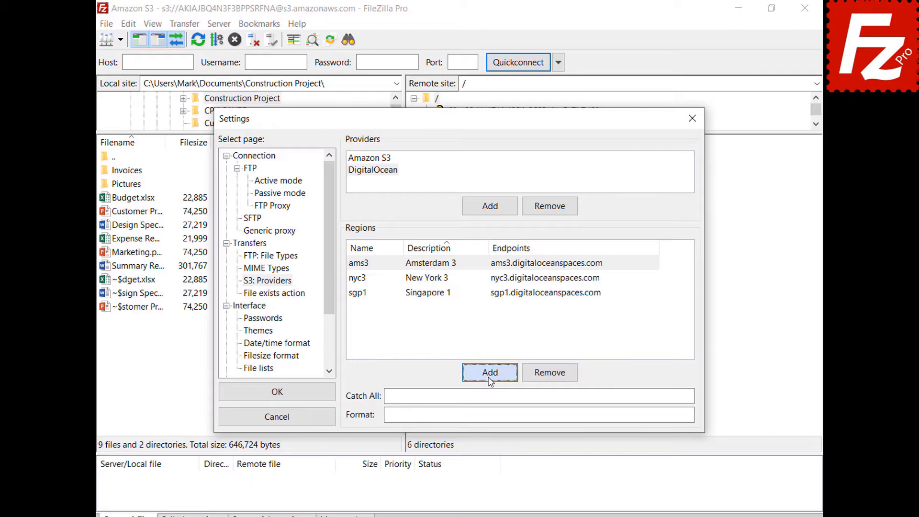
{"action": "type", "text": "sfo2"}
{"action": "left_click", "coordinate": [484, 263]}
{"action": "type", "text": "San Francisco 2"}
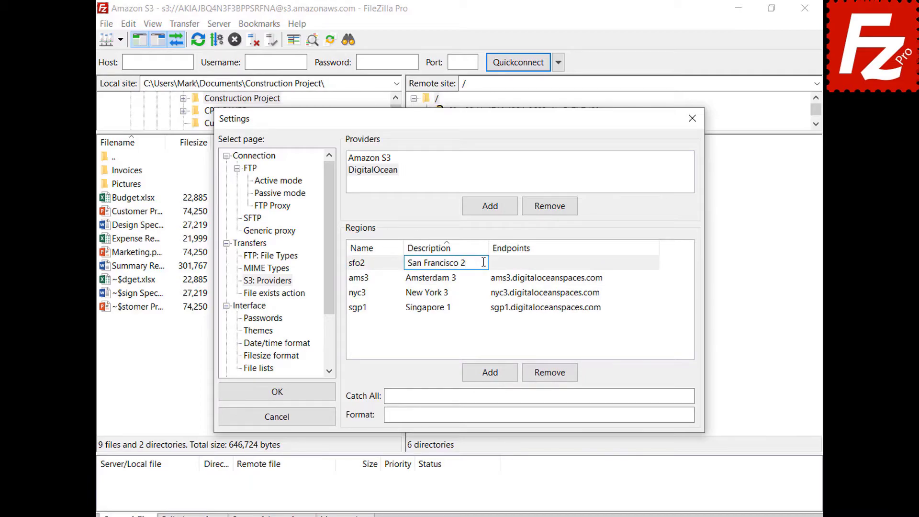
{"action": "key", "text": "Return"}
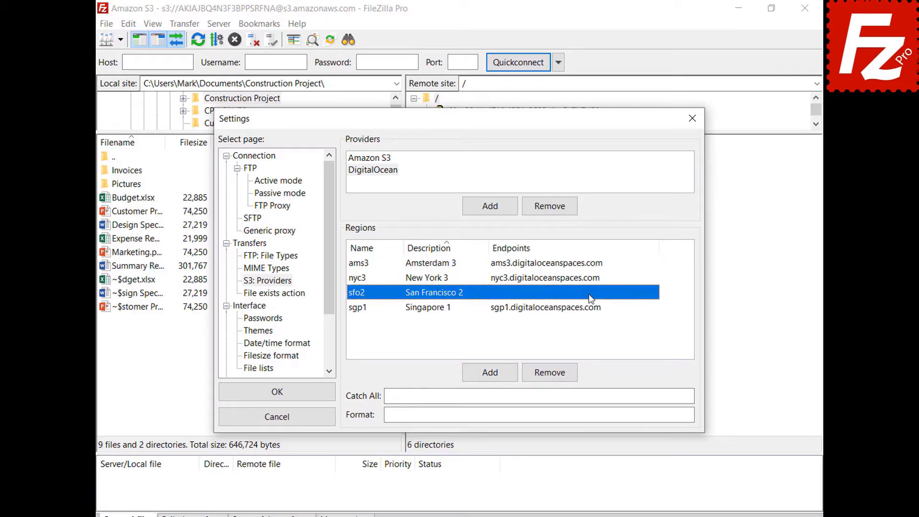
{"action": "left_click", "coordinate": [592, 294]}
{"action": "type", "text": "sfo2.digitaloceanspaces.com"}
{"action": "key", "text": "Return"}
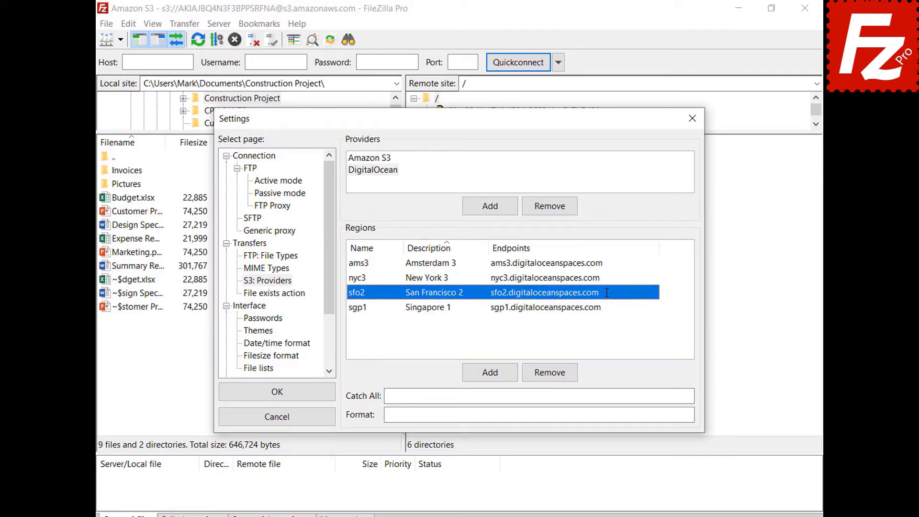
- Set catch-all .digitaloceanspaces.com and format {BUCKET}.{REGION}.digitaloceanspaces.com, then save the provider settings
{"action": "left_click", "coordinate": [668, 396]}
{"action": "type", "text": ".digitaloceanspaces.com"}
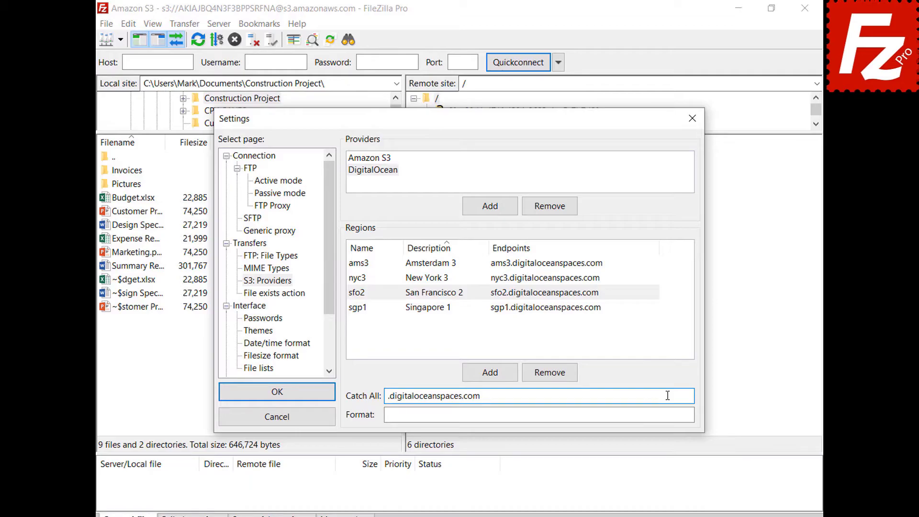
{"action": "left_click", "coordinate": [671, 416]}
{"action": "type", "text": "{BUCKET}.{REGION}.digitaloceanspaces.com"}
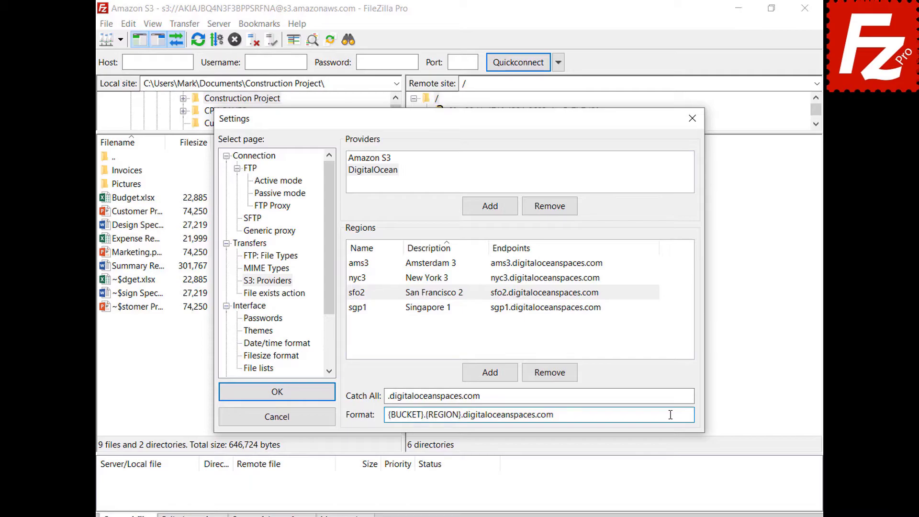
{"action": "left_click", "coordinate": [277, 391]}
- Create a new Site Manager entry named Digital Ocean using the Amazon S3 protocol
{"action": "left_click", "coordinate": [109, 27]}
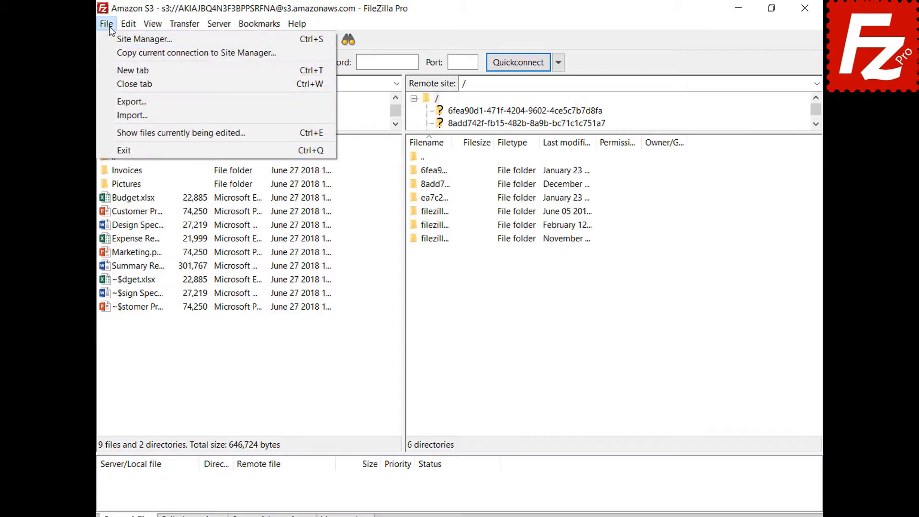
{"action": "left_click", "coordinate": [111, 41]}
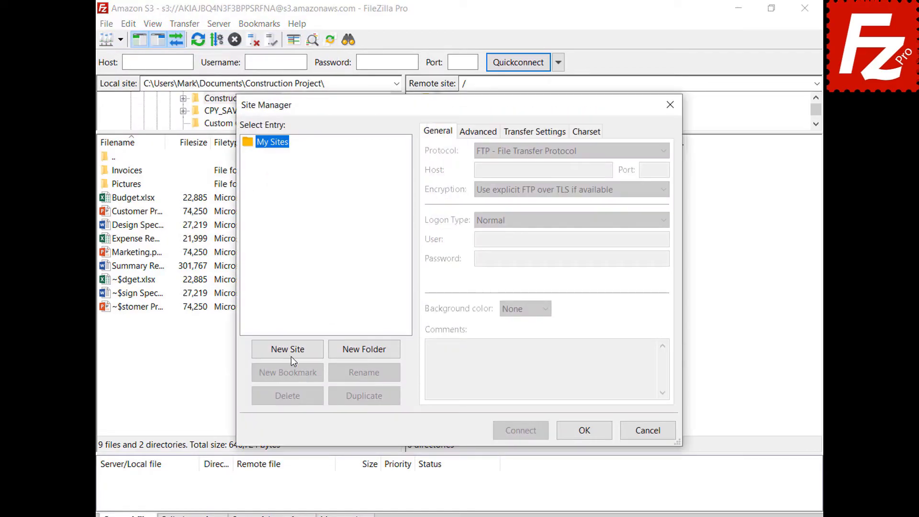
{"action": "left_click", "coordinate": [291, 355]}
{"action": "type", "text": "Digital Ocean"}
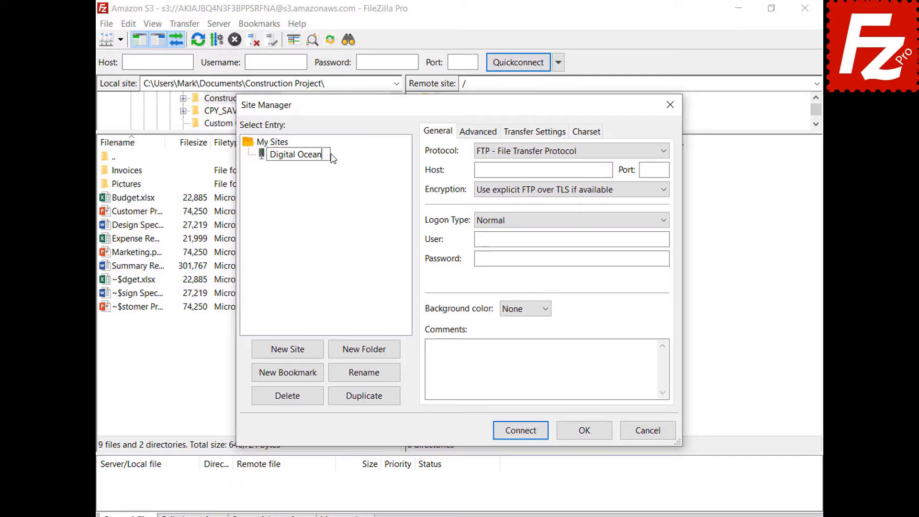
{"action": "key", "text": "Return"}
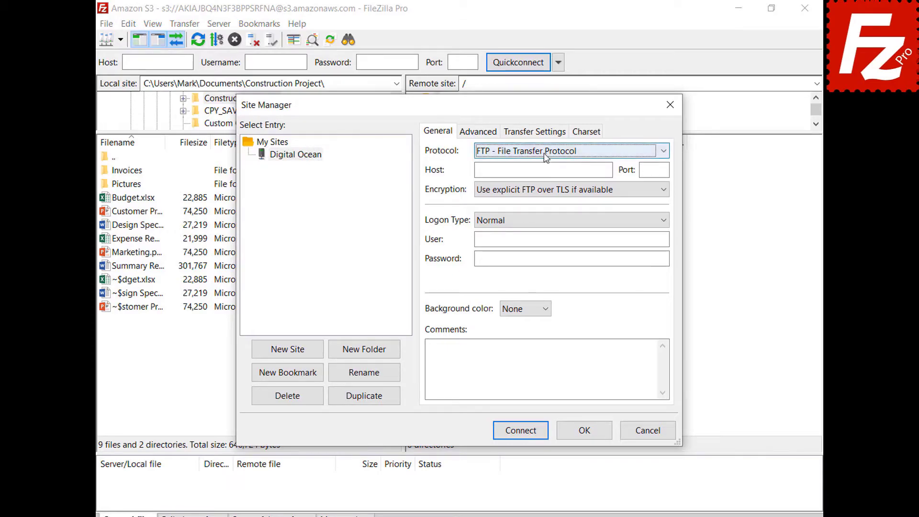
{"action": "left_click", "coordinate": [544, 153]}
{"action": "left_click", "coordinate": [548, 188]}
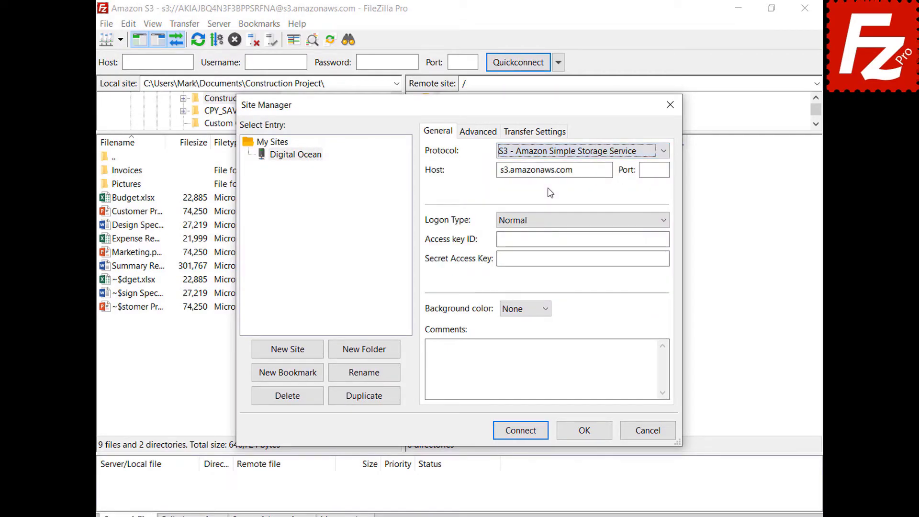
- Set host sfo3.digitaloceanspaces.com, enter the access key ID and secret key, and connect
{"action": "key", "text": "Tab"}
{"action": "key", "text": "BackSpace"}
{"action": "type", "text": "sfo3.digitaloceanspaces.com"}
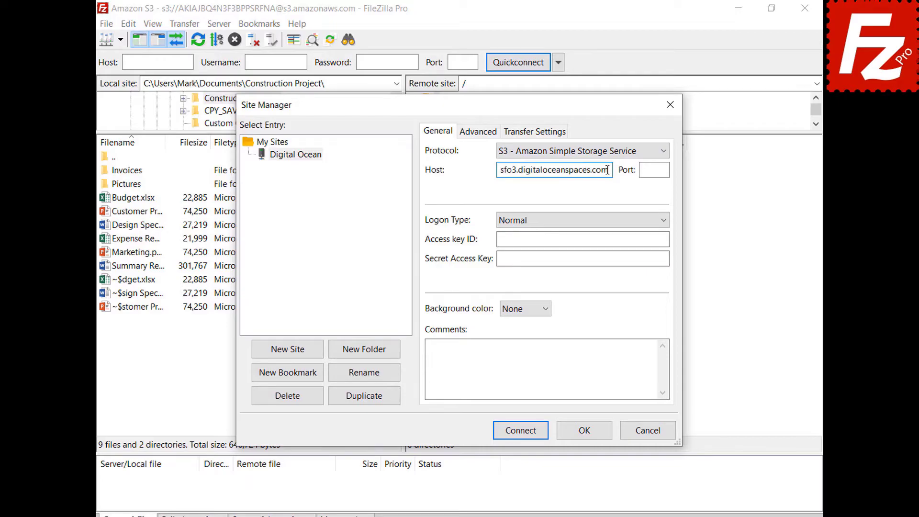
{"action": "left_click", "coordinate": [667, 239]}
{"action": "key", "text": "ctrl+v"}
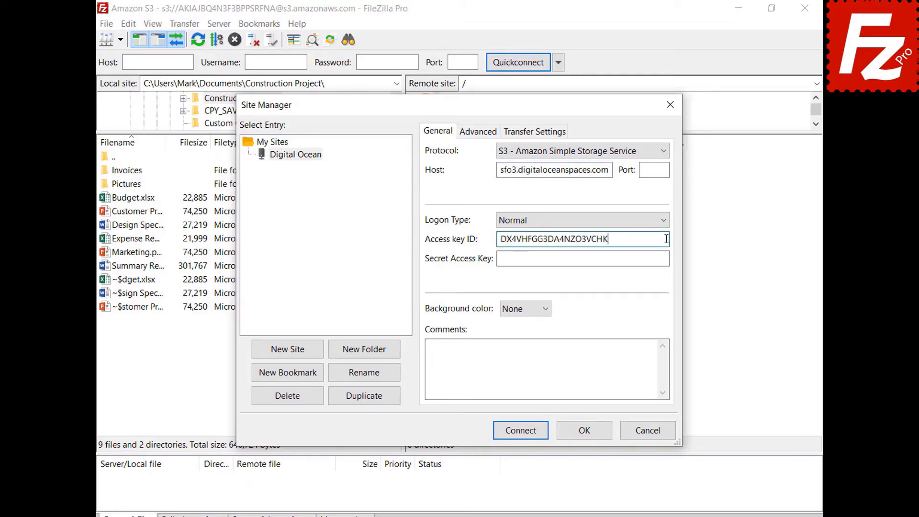
{"action": "left_click", "coordinate": [665, 258]}
{"action": "key", "text": "ctrl+v"}
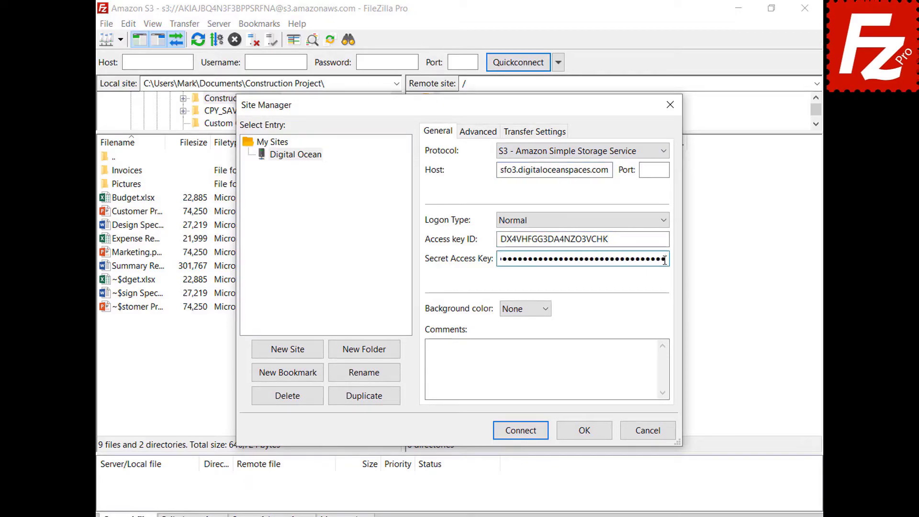
{"action": "left_click", "coordinate": [522, 433]}
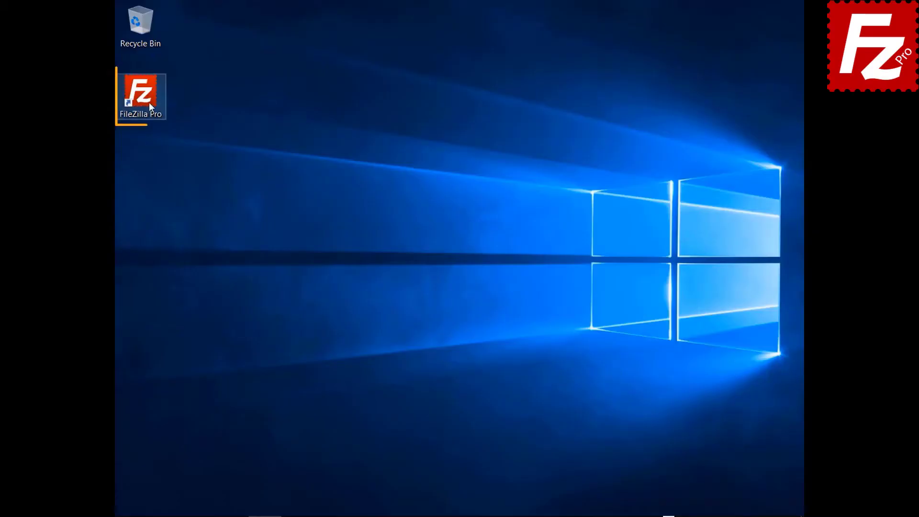
- Launch a fresh FileZilla Pro window from the desktop icon
{"action": "double_click", "coordinate": [149, 102]}
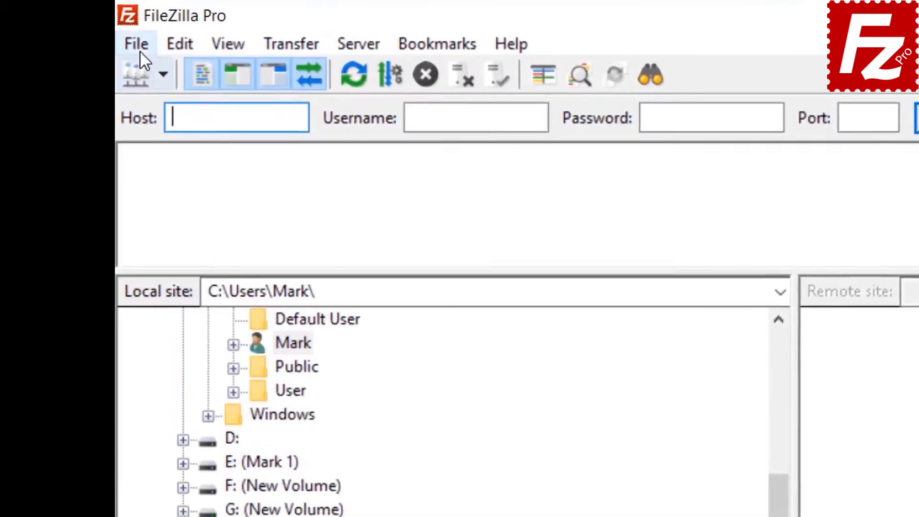
- Create a new site named S3 Connection using the Amazon S3 protocol
{"action": "left_click", "coordinate": [126, 22]}
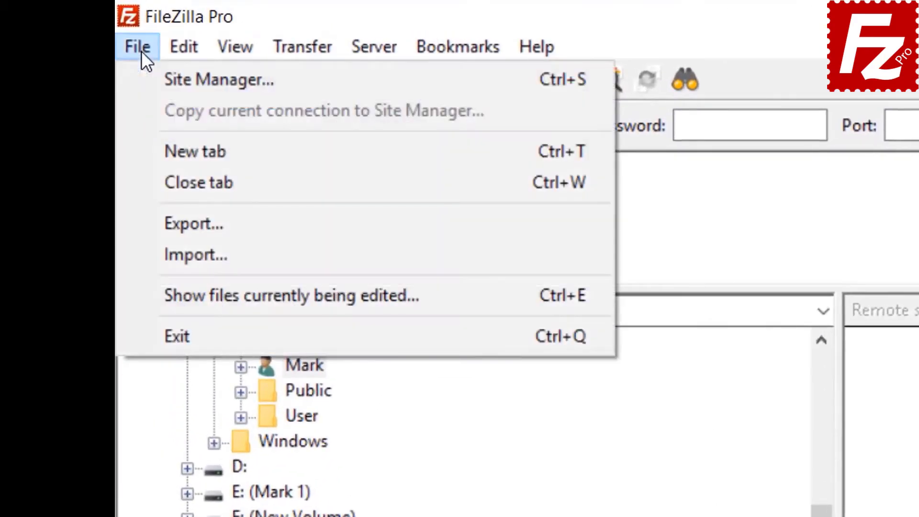
{"action": "left_click", "coordinate": [169, 79]}
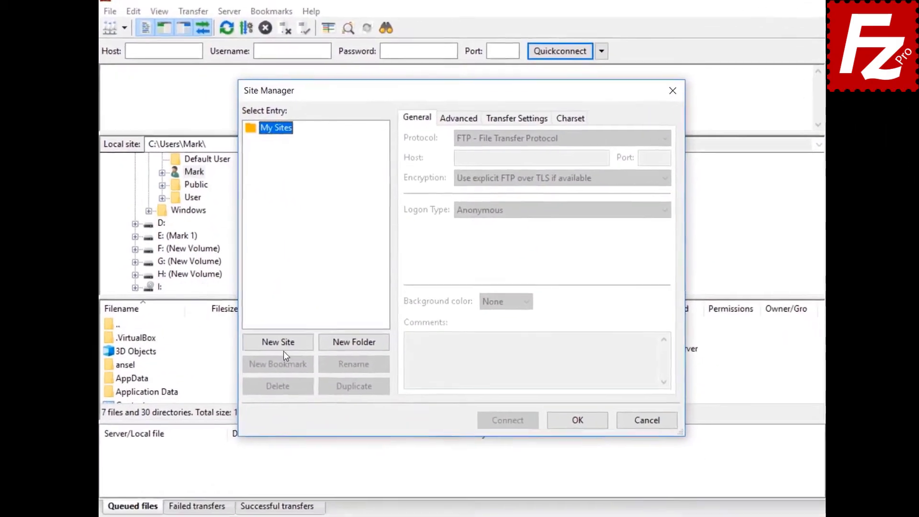
{"action": "left_click", "coordinate": [298, 336]}
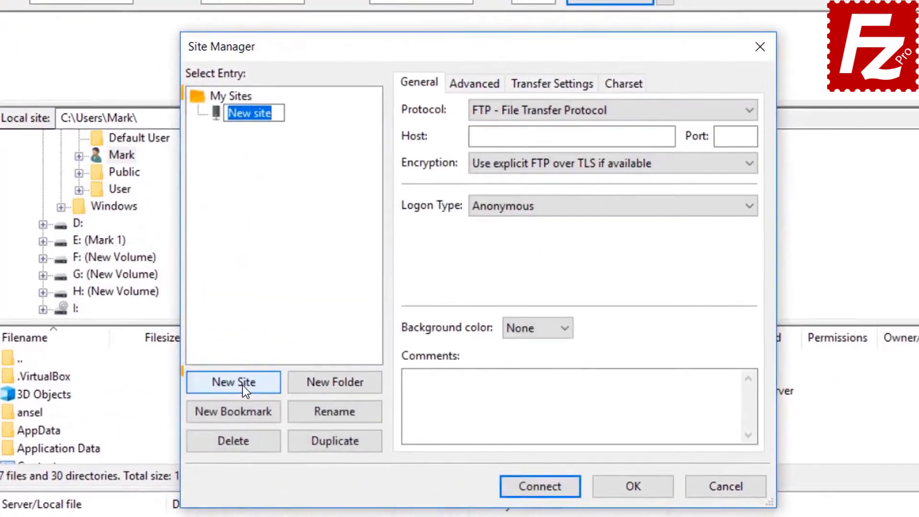
{"action": "type", "text": "S3"}
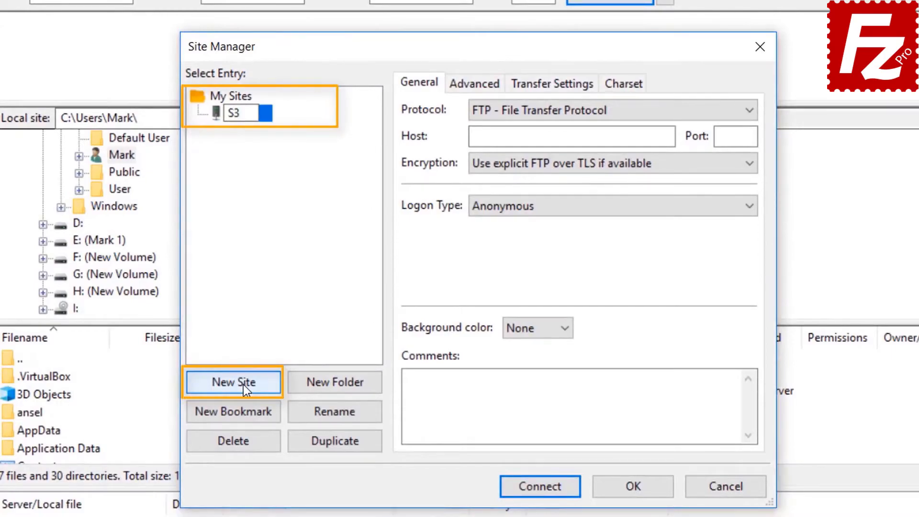
{"action": "type", "text": " Connect"}
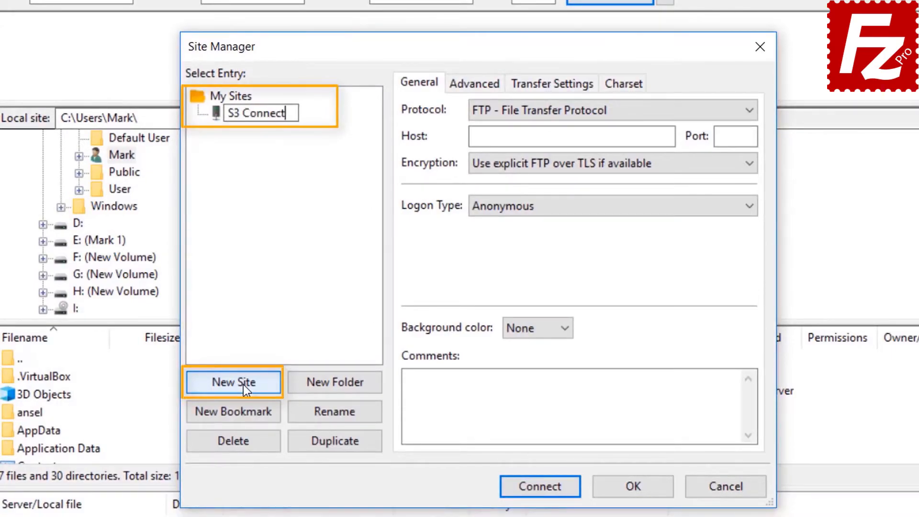
{"action": "type", "text": "ion"}
{"action": "left_click", "coordinate": [594, 111]}
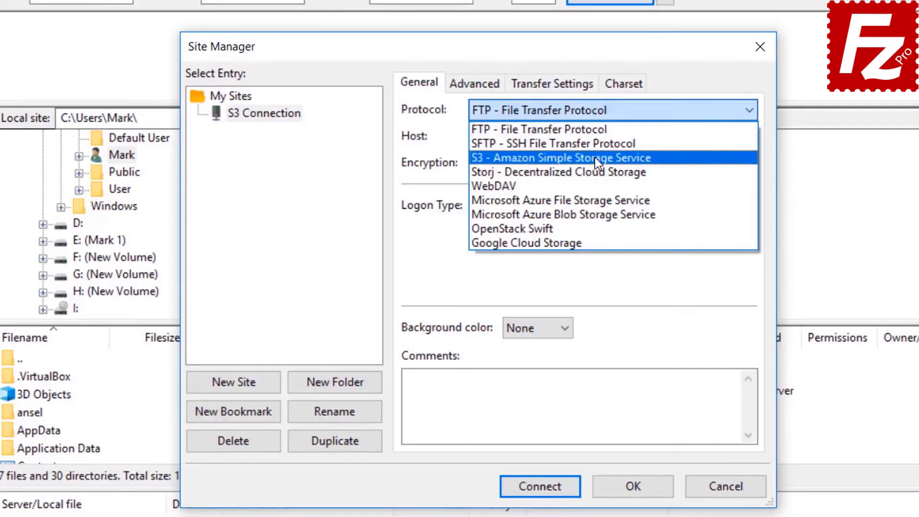
{"action": "left_click", "coordinate": [595, 158]}
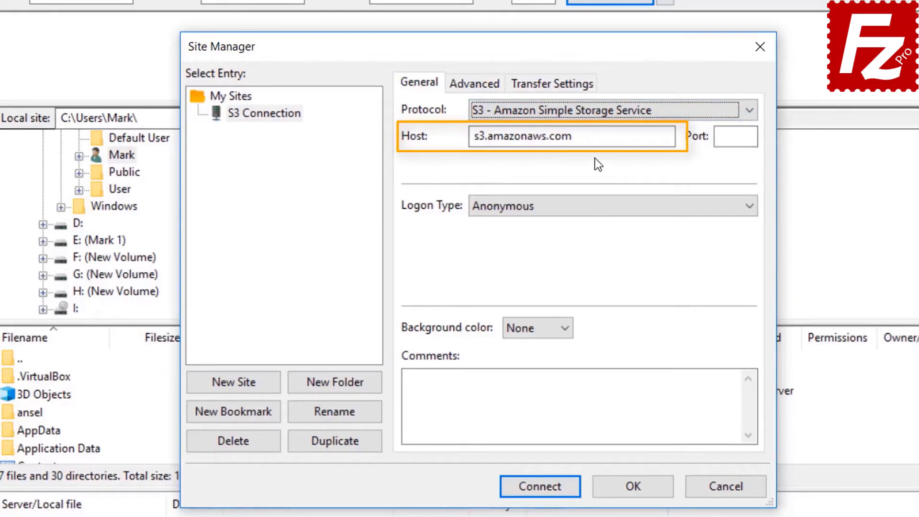
- Use Normal logon with the access key ID and secret key, connect, and remember passwords
{"action": "left_click", "coordinate": [589, 208]}
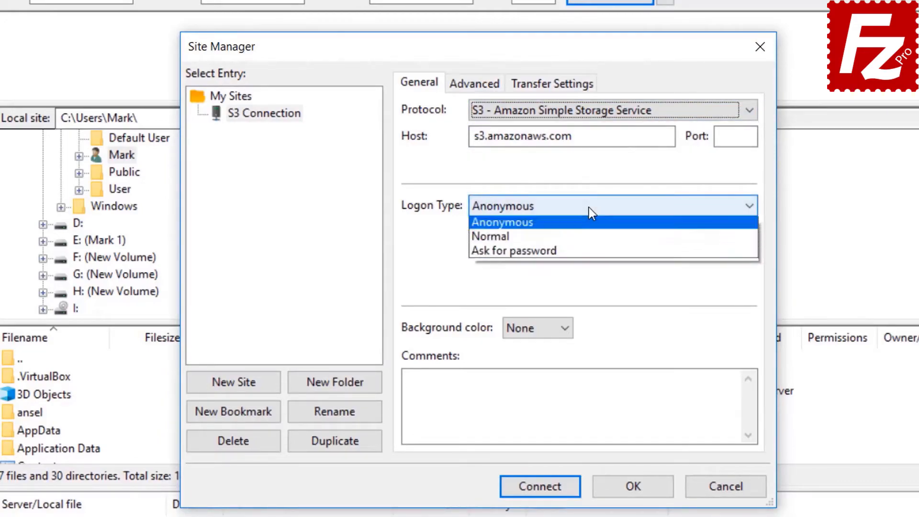
{"action": "left_click", "coordinate": [589, 237]}
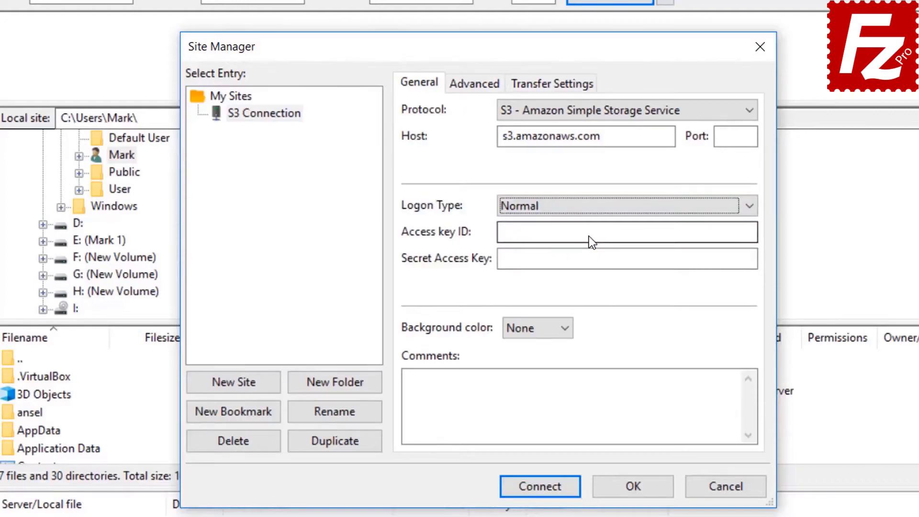
{"action": "left_click", "coordinate": [588, 237]}
{"action": "key", "text": "ctrl+v"}
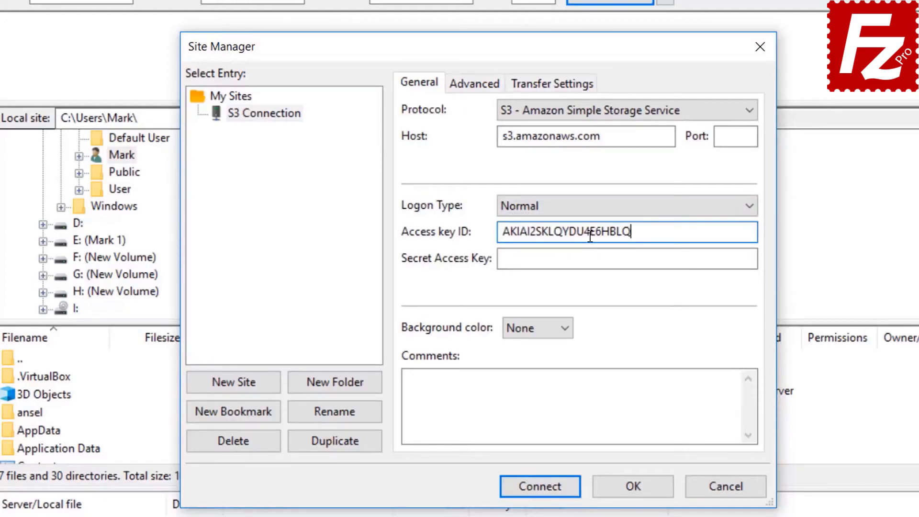
{"action": "left_click", "coordinate": [595, 259]}
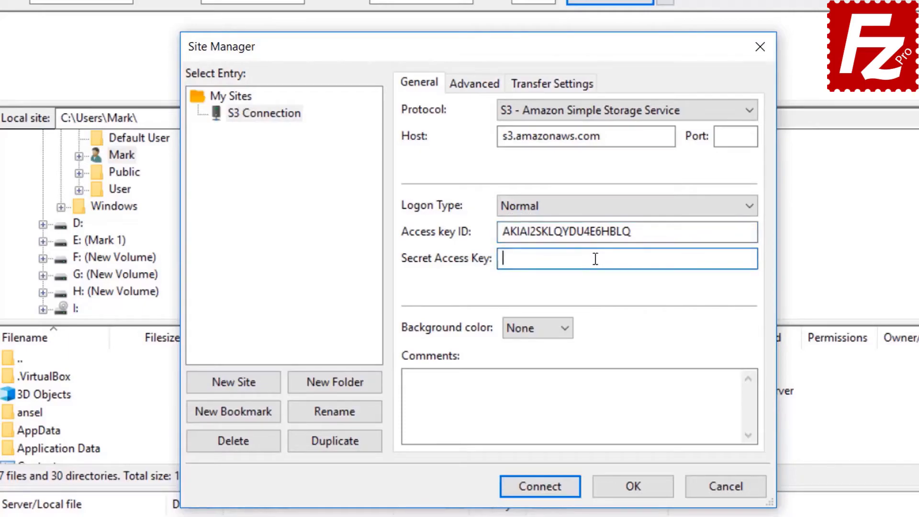
{"action": "key", "text": "ctrl+v"}
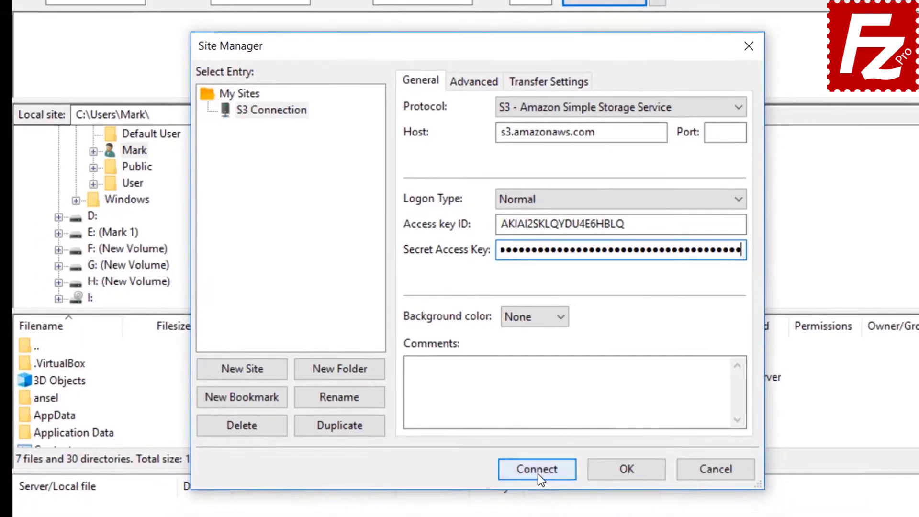
{"action": "left_click", "coordinate": [539, 474]}
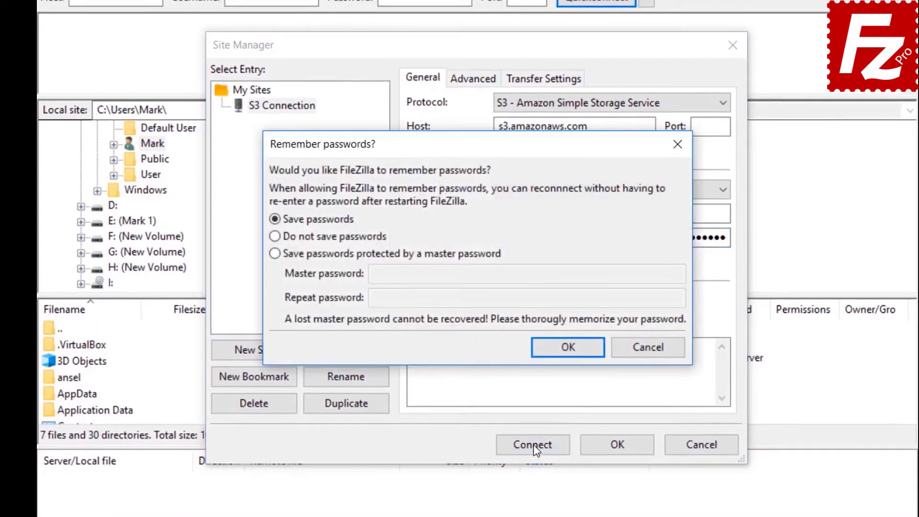
{"action": "left_click", "coordinate": [573, 350]}
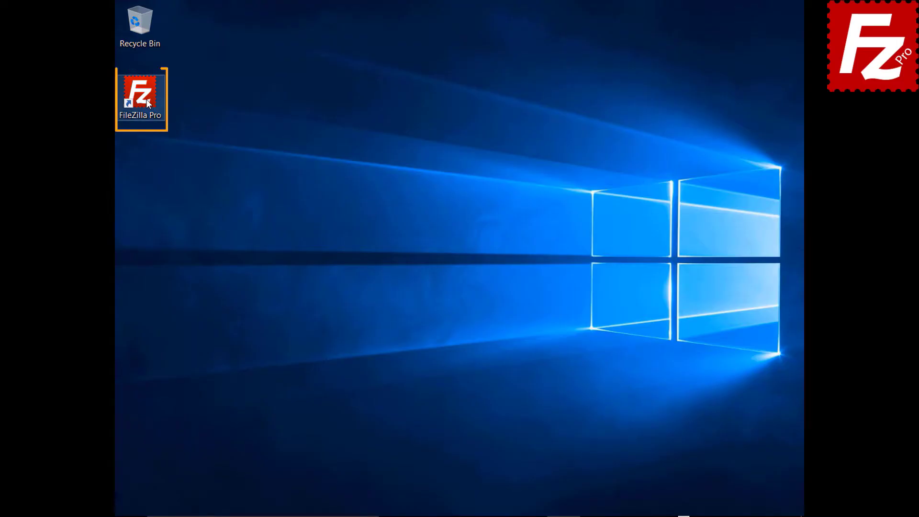
- Launch FileZilla Pro and connect to the saved S3 site from the Site Manager
{"action": "double_click", "coordinate": [145, 99]}
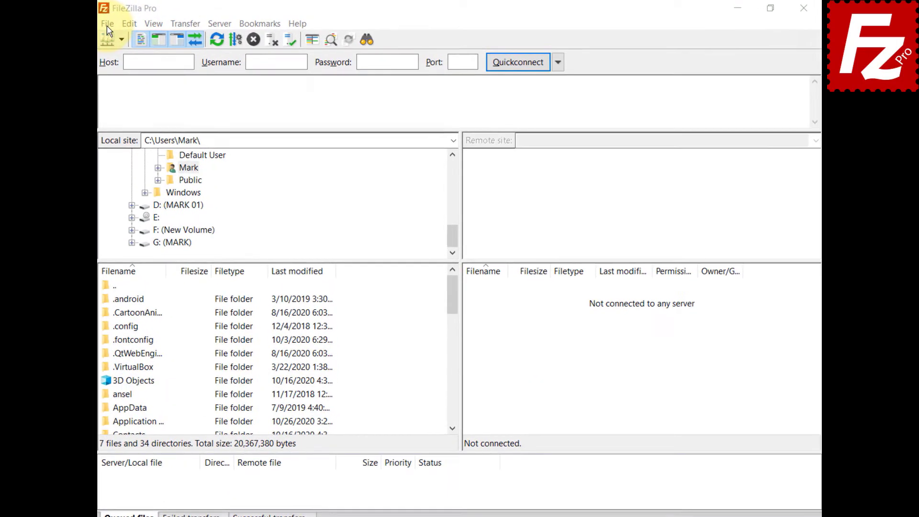
{"action": "left_click", "coordinate": [121, 23]}
{"action": "left_click", "coordinate": [127, 39]}
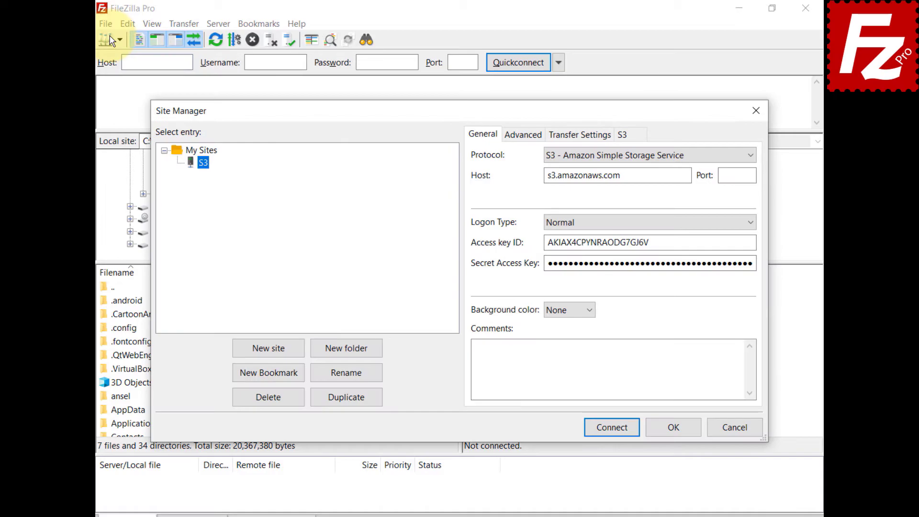
{"action": "left_click", "coordinate": [615, 428]}
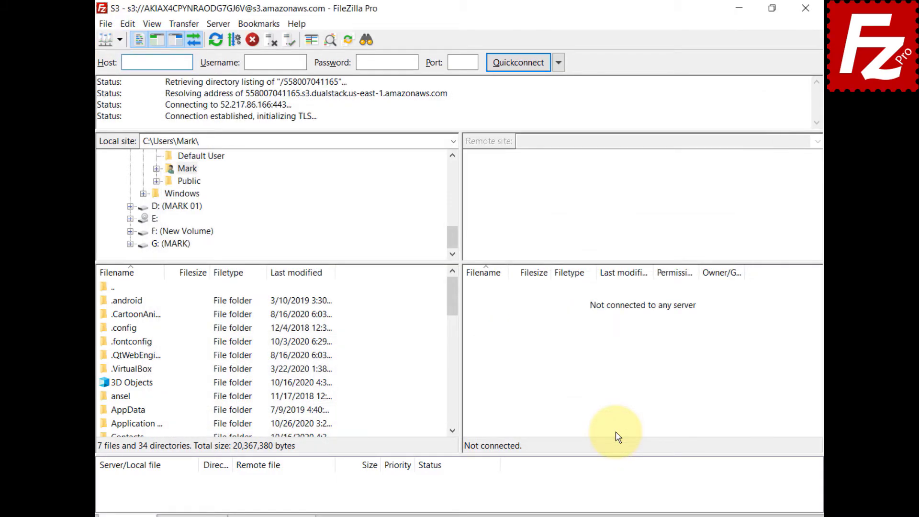
- Show the Canned ACL options under Transfer > S3 Options and the status-bar ACL menu
{"action": "left_click", "coordinate": [180, 23]}
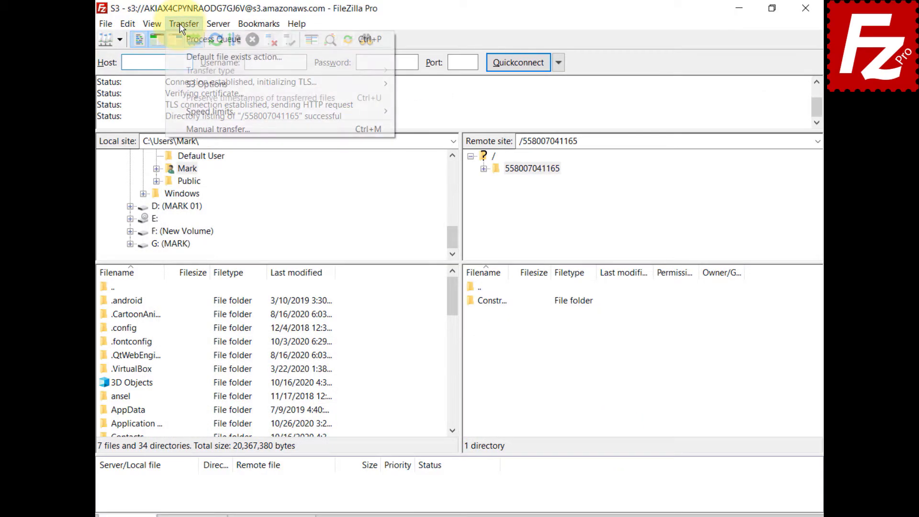
{"action": "mouse_move", "coordinate": [187, 90]}
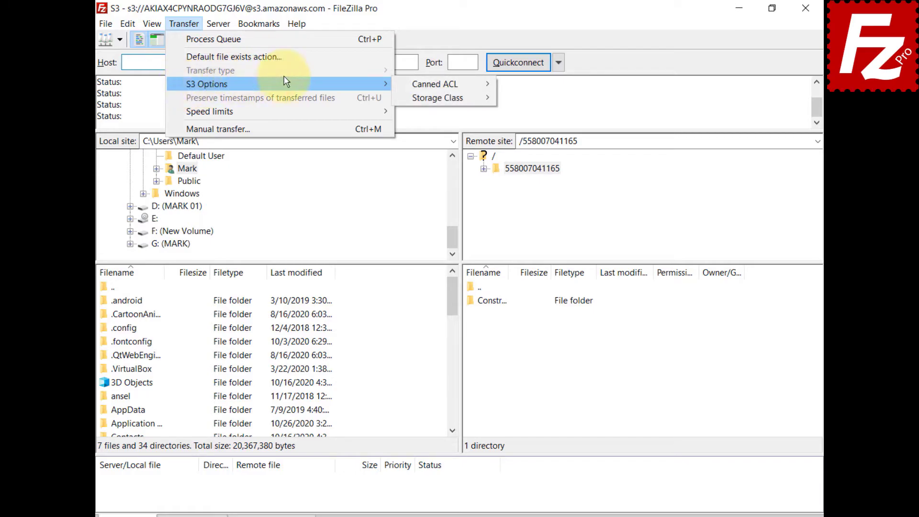
{"action": "mouse_move", "coordinate": [429, 89]}
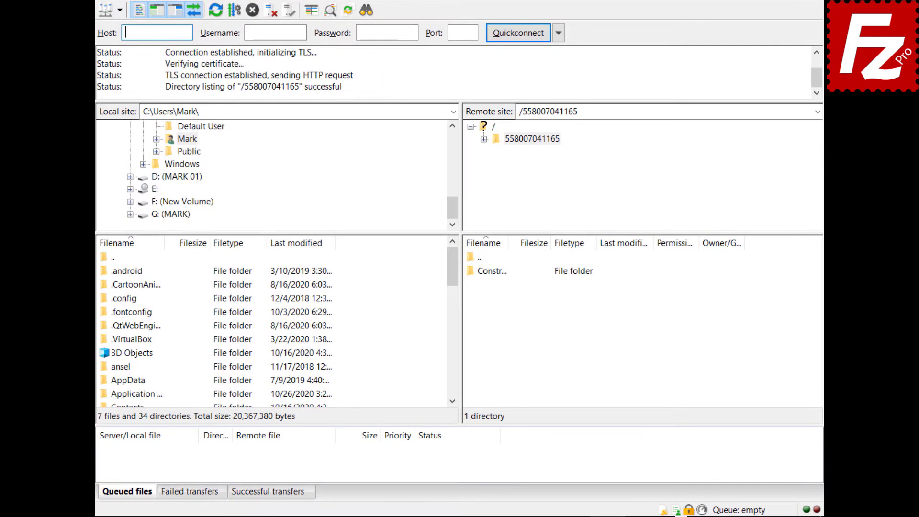
{"action": "left_click", "coordinate": [677, 510]}
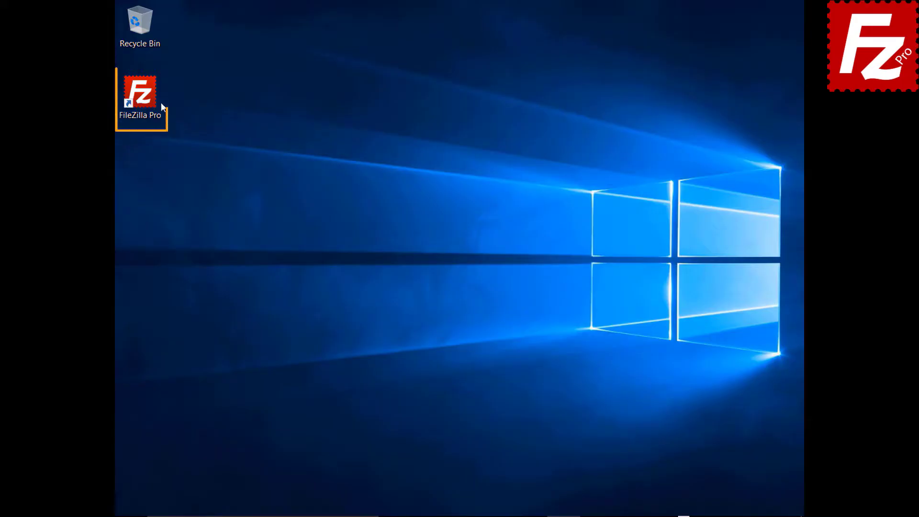
- Launch FileZilla Pro and connect to the saved S3 site via the Site Manager
{"action": "double_click", "coordinate": [145, 99]}
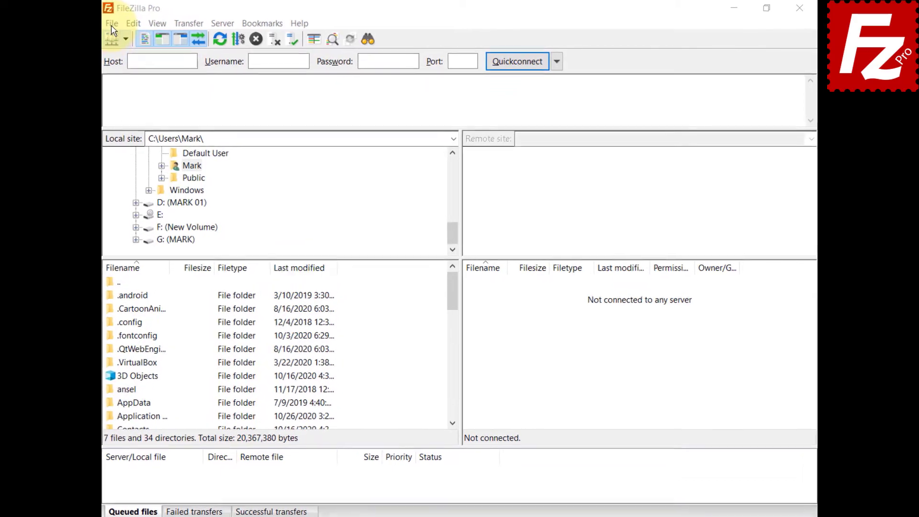
{"action": "left_click", "coordinate": [106, 24]}
{"action": "left_click", "coordinate": [139, 39]}
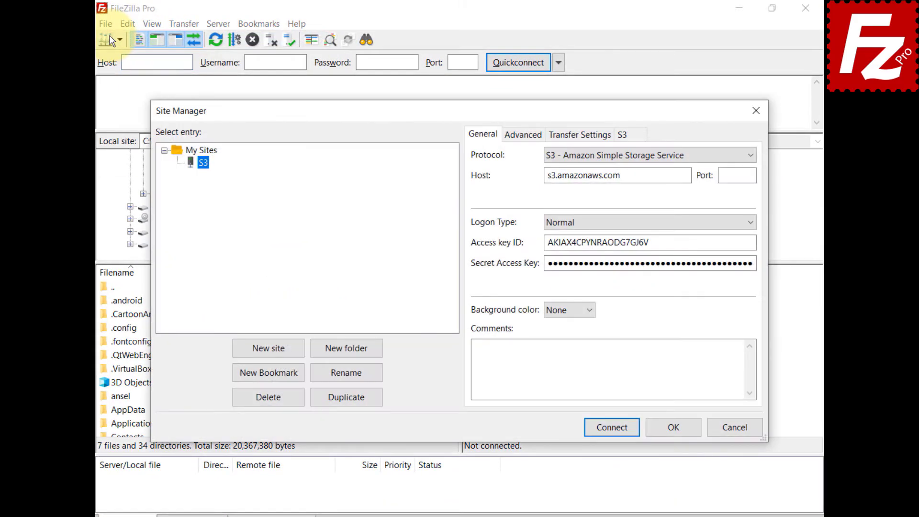
{"action": "left_click", "coordinate": [616, 432]}
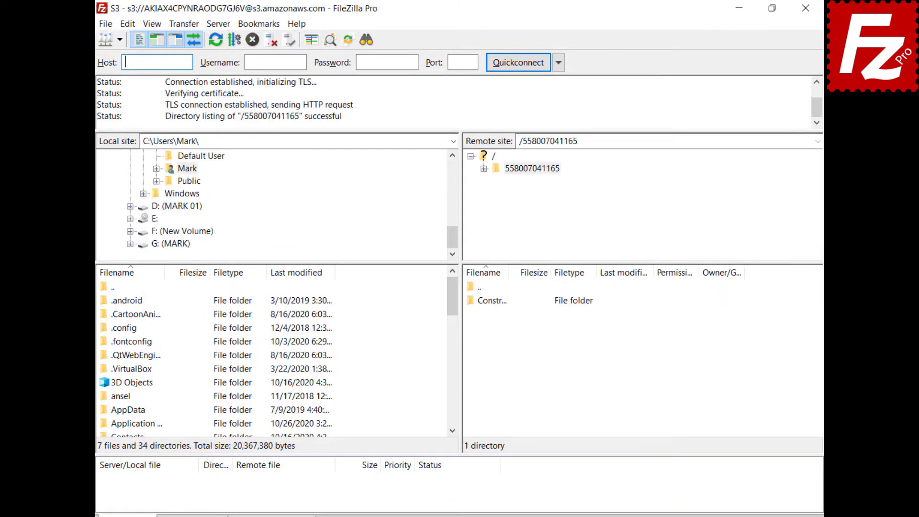
- Browse the Storage Class choices under Transfer > S3 Options
{"action": "left_click", "coordinate": [180, 25]}
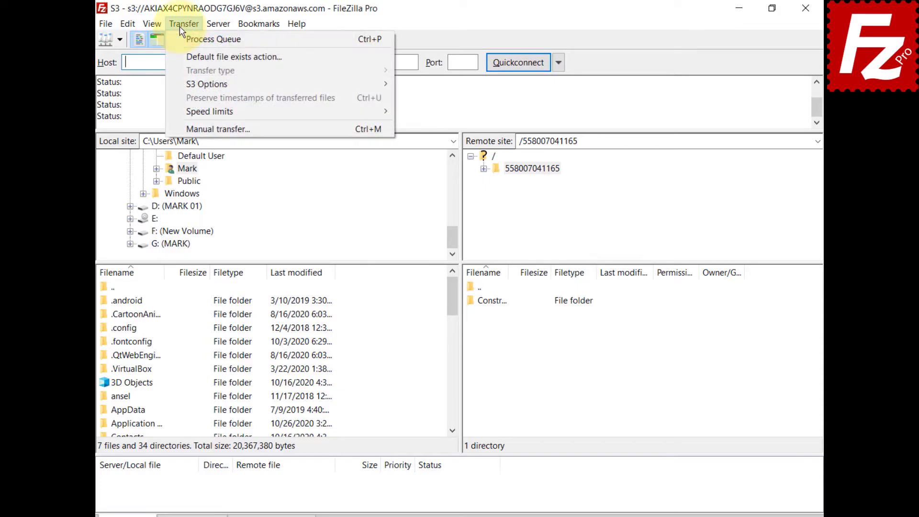
{"action": "mouse_move", "coordinate": [188, 84]}
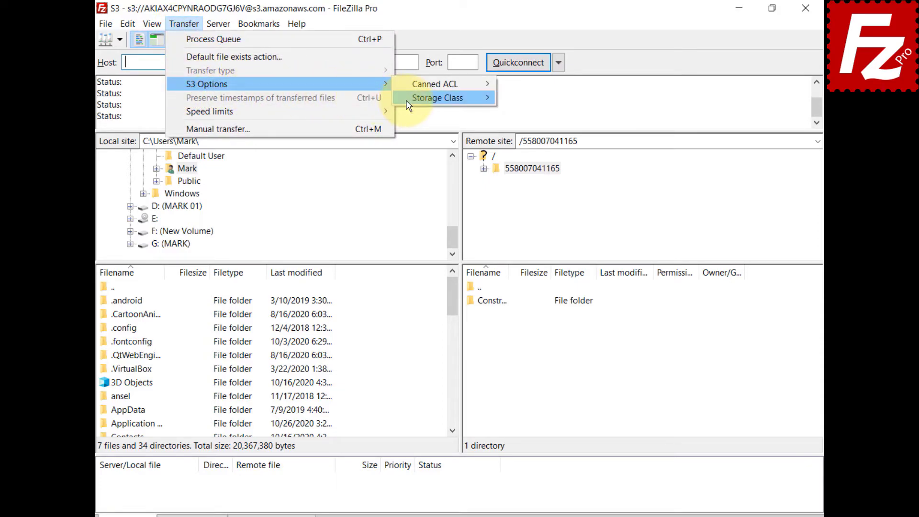
{"action": "mouse_move", "coordinate": [407, 102]}
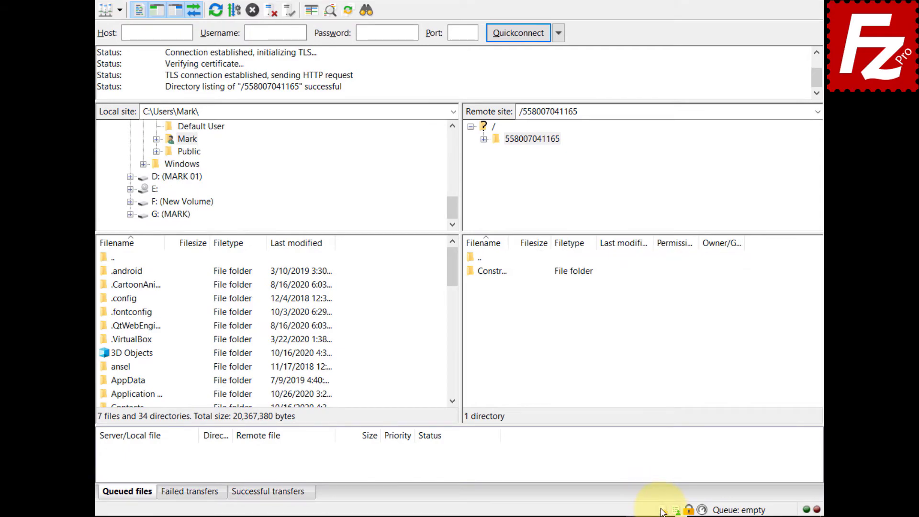
- Show the status-bar storage class menu listing None, Standard, Glacier and others
{"action": "left_click", "coordinate": [663, 510]}
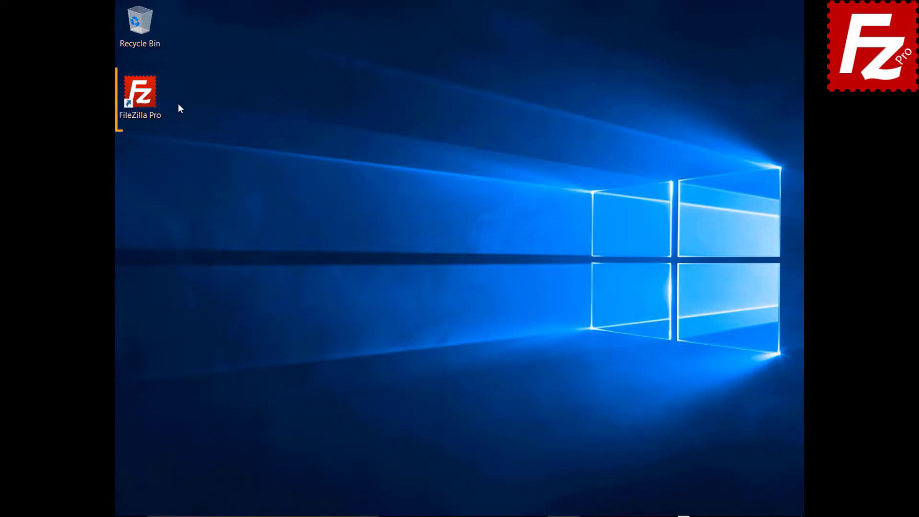
- Launch FileZilla Pro and connect to the saved S3 bucket from the Site Manager
{"action": "double_click", "coordinate": [143, 96]}
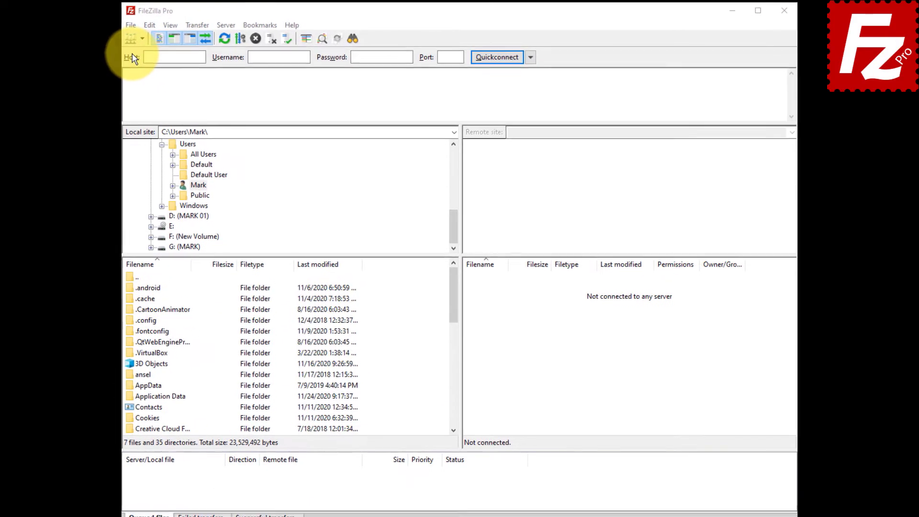
{"action": "left_click", "coordinate": [131, 24]}
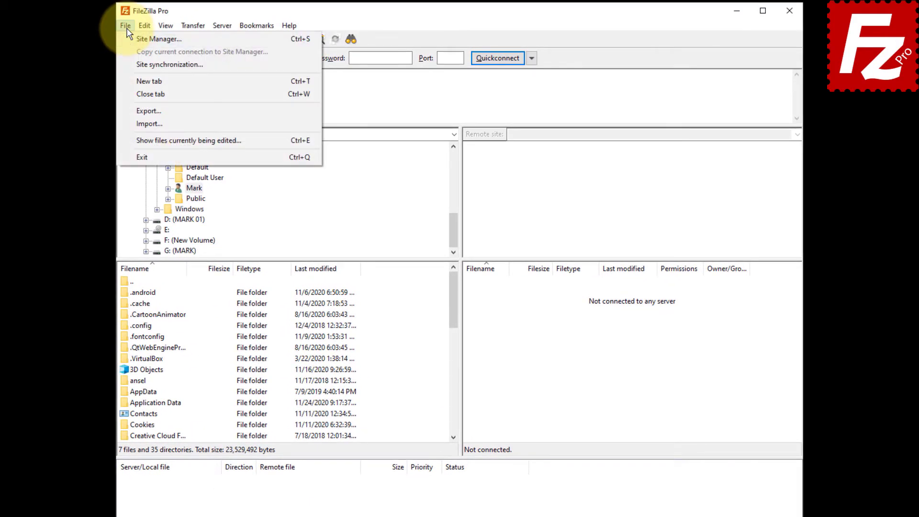
{"action": "left_click", "coordinate": [128, 42]}
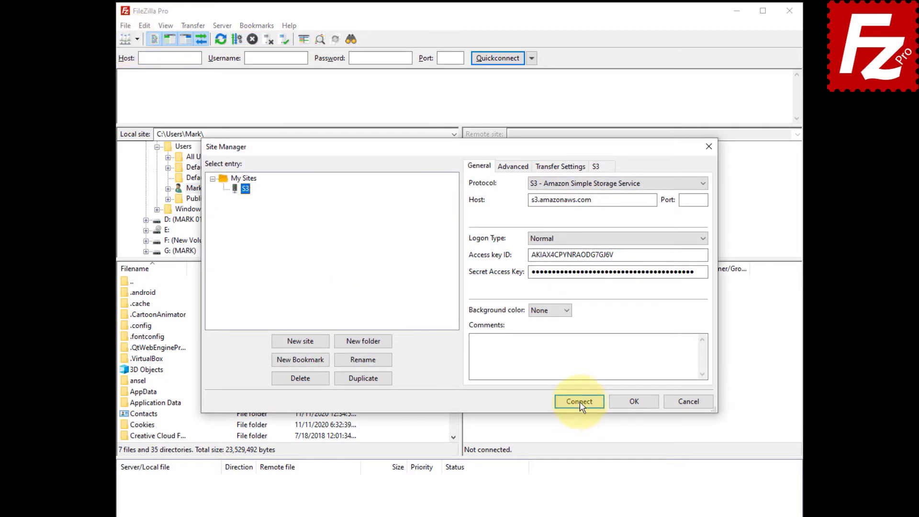
{"action": "left_click", "coordinate": [580, 402]}
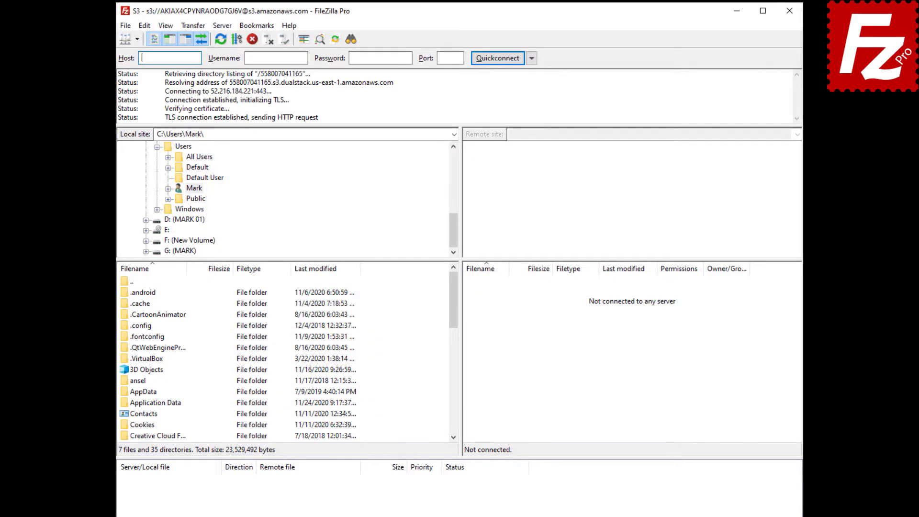
- Open the S3 permissions and properties of Summary Report.docx
{"action": "left_click", "coordinate": [486, 294]}
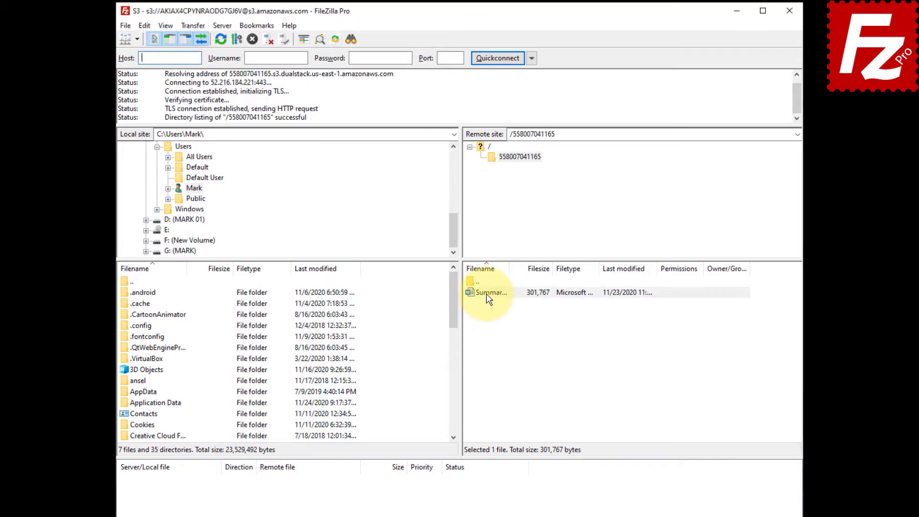
{"action": "right_click", "coordinate": [487, 294]}
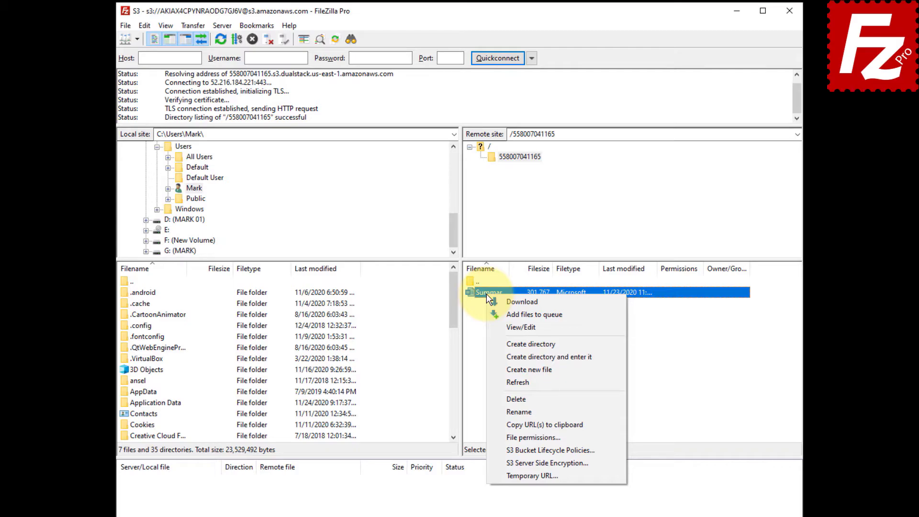
{"action": "left_click", "coordinate": [494, 437]}
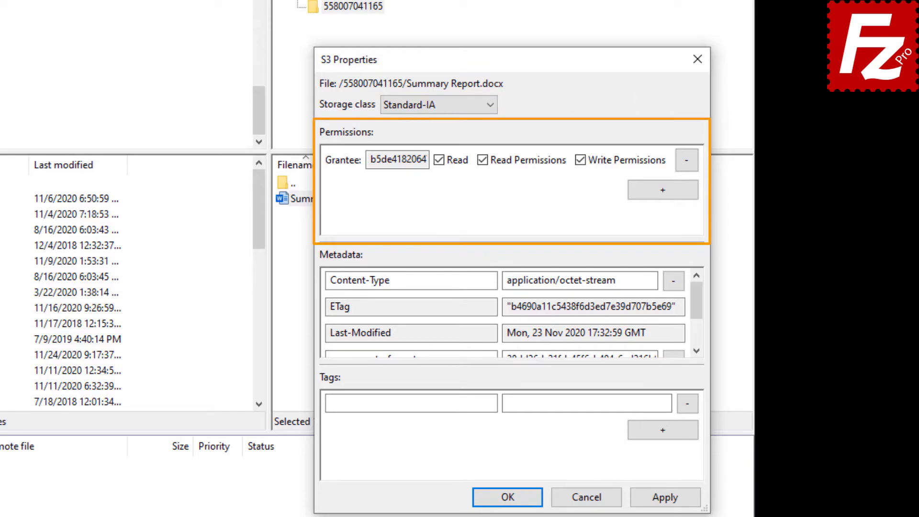
- Grant Everyone read access on Summary Report.docx and save its S3 properties
{"action": "left_click", "coordinate": [664, 198]}
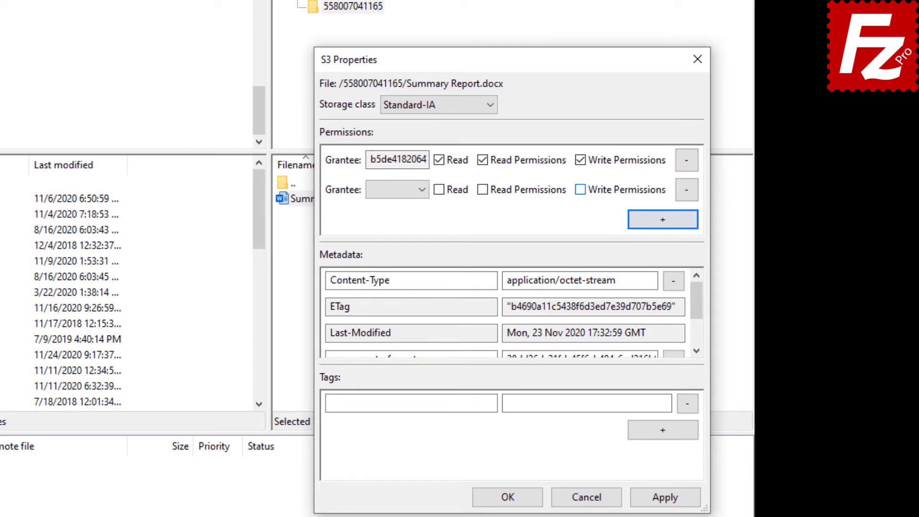
{"action": "left_click", "coordinate": [425, 185]}
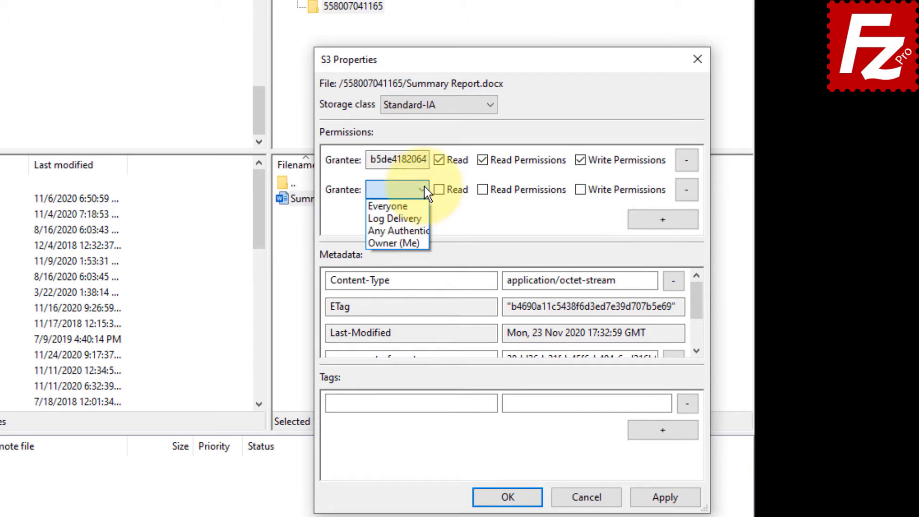
{"action": "left_click", "coordinate": [424, 205]}
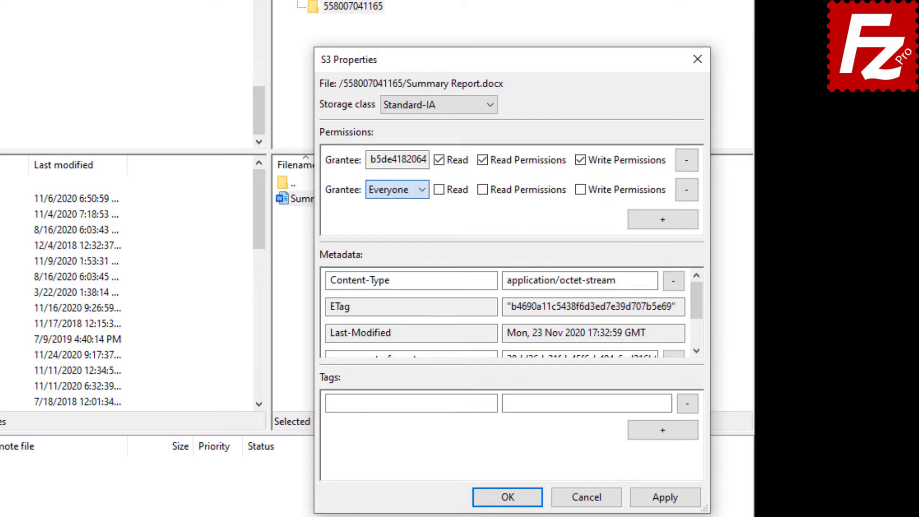
{"action": "left_click", "coordinate": [439, 190]}
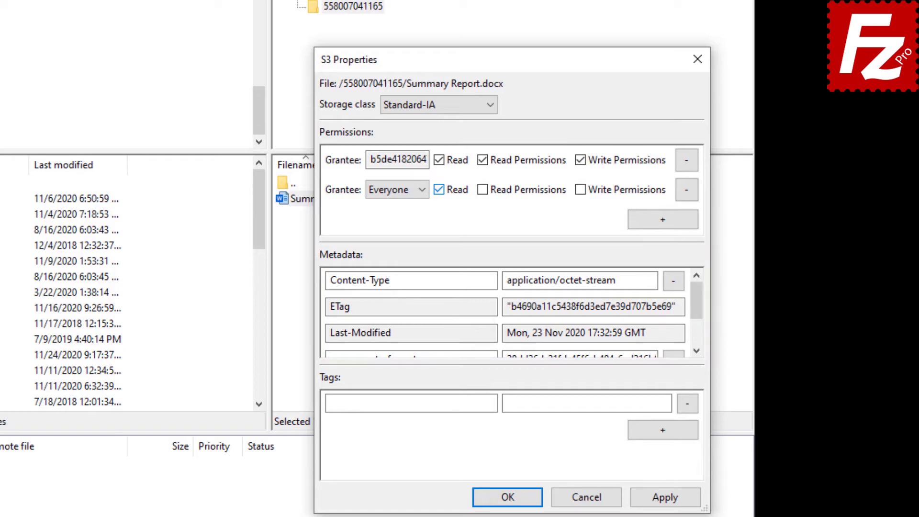
{"action": "left_click_drag", "start_coordinate": [697, 299], "coordinate": [699, 321]}
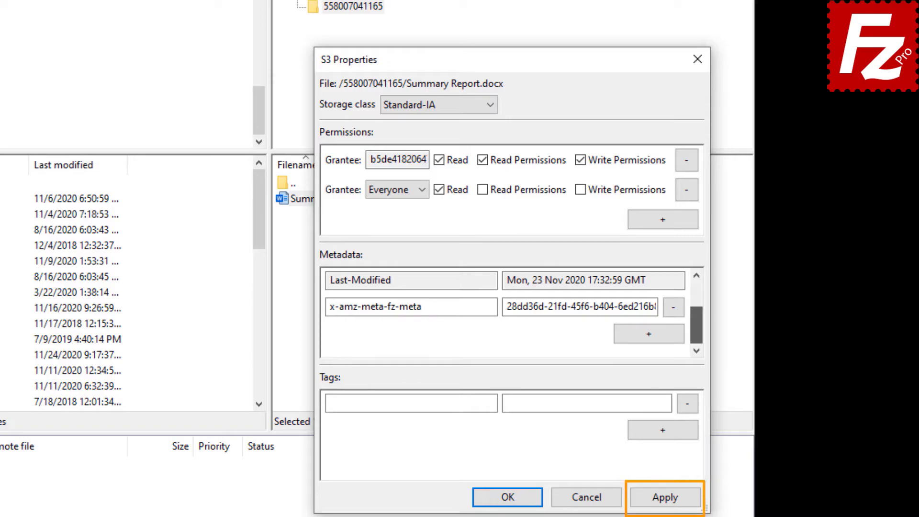
{"action": "left_click", "coordinate": [509, 498]}
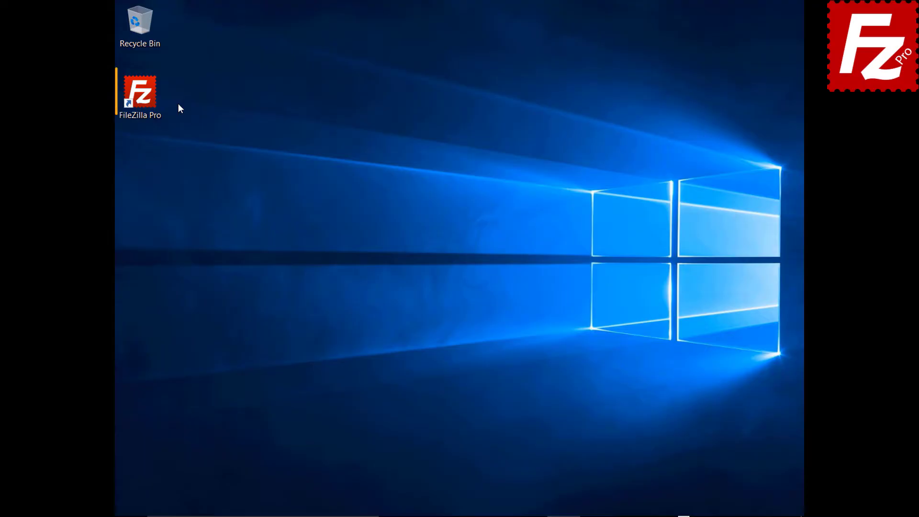
- Connect to Amazon S3 and view the Budget file's AWS KMS encryption option, cancelling unchanged
{"action": "double_click", "coordinate": [147, 102]}
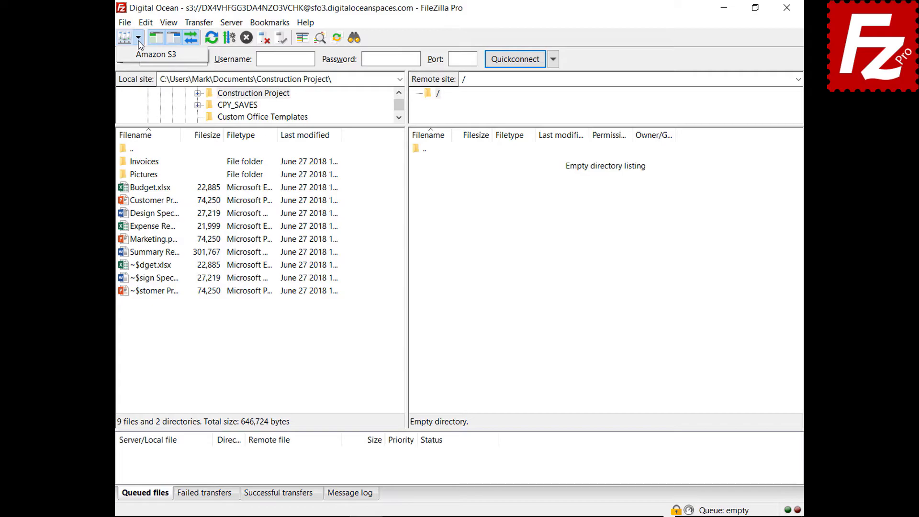
{"action": "left_click", "coordinate": [142, 56]}
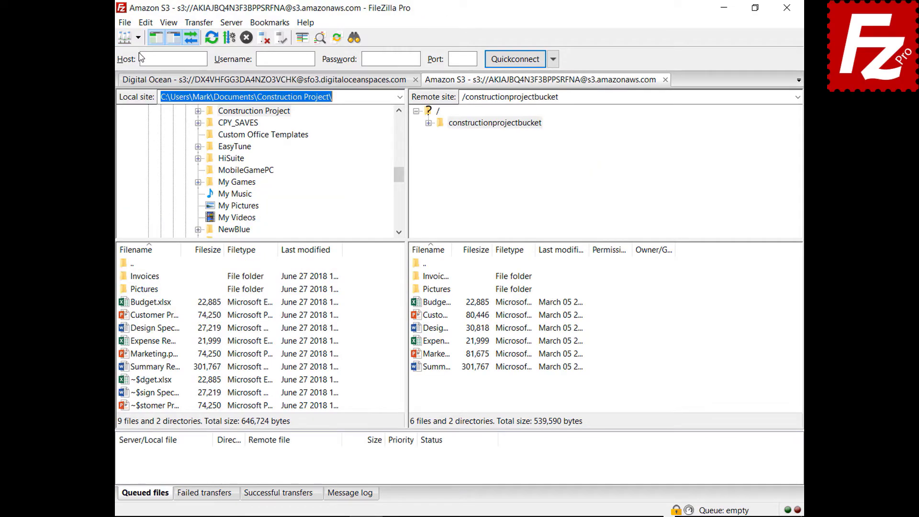
{"action": "right_click", "coordinate": [417, 306]}
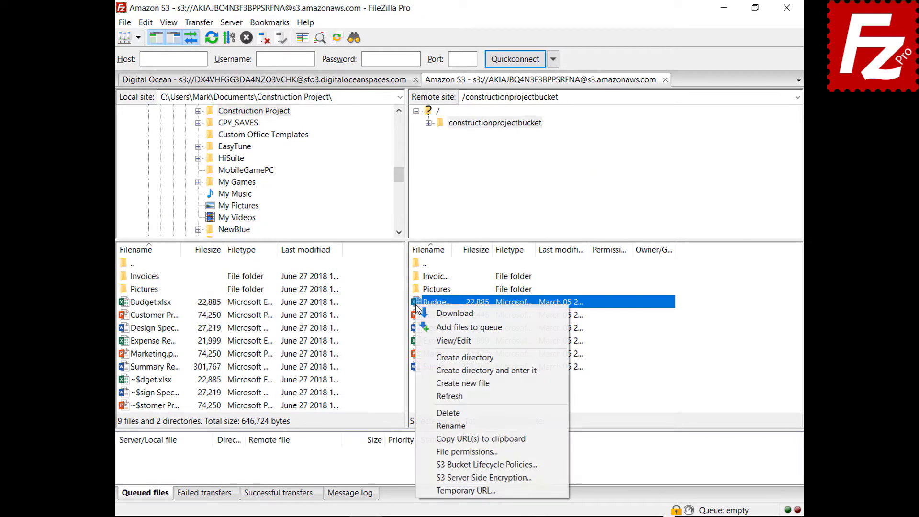
{"action": "left_click", "coordinate": [432, 479]}
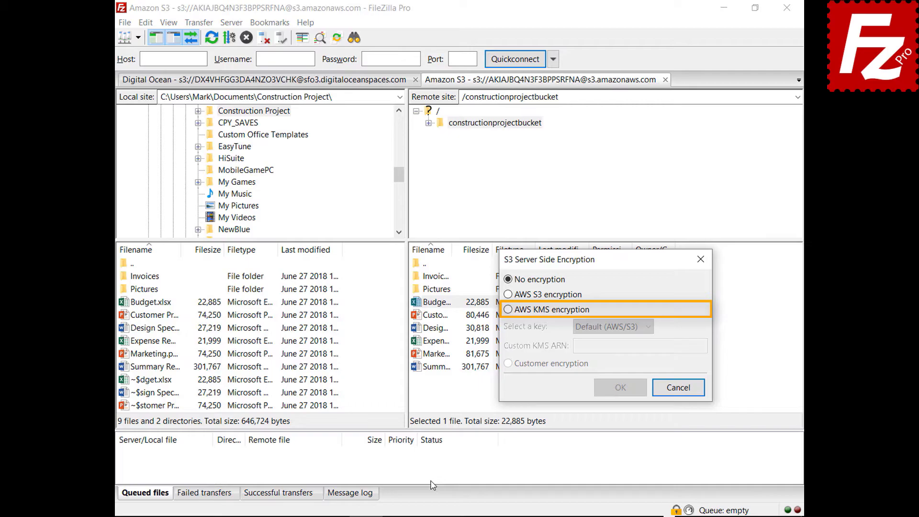
{"action": "left_click", "coordinate": [508, 310]}
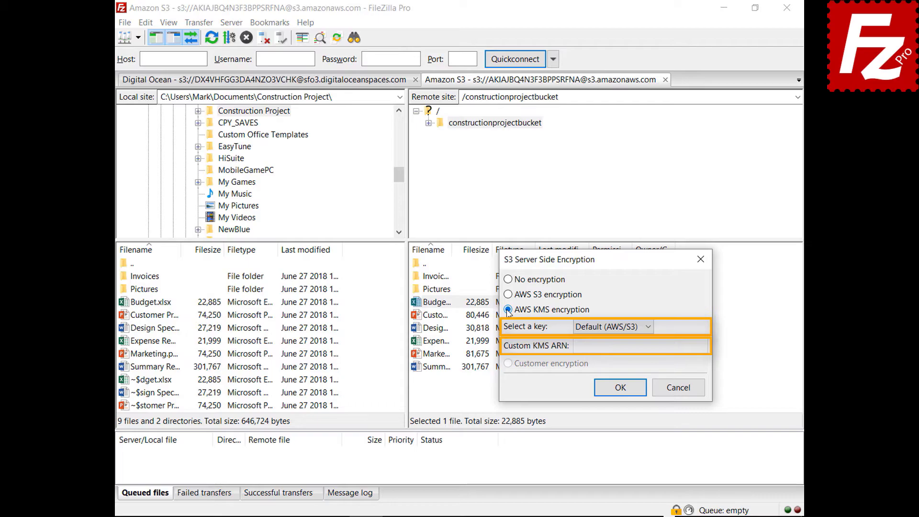
{"action": "left_click", "coordinate": [683, 392]}
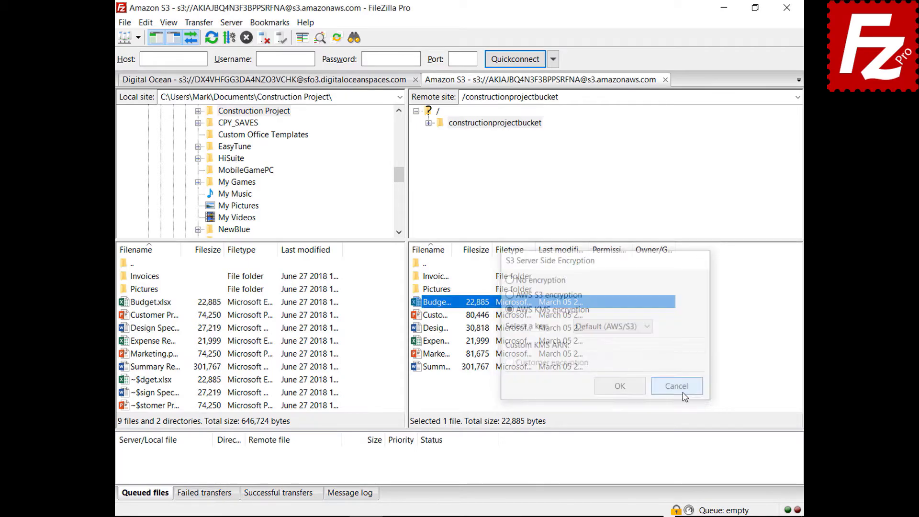
{"action": "left_click", "coordinate": [125, 23]}
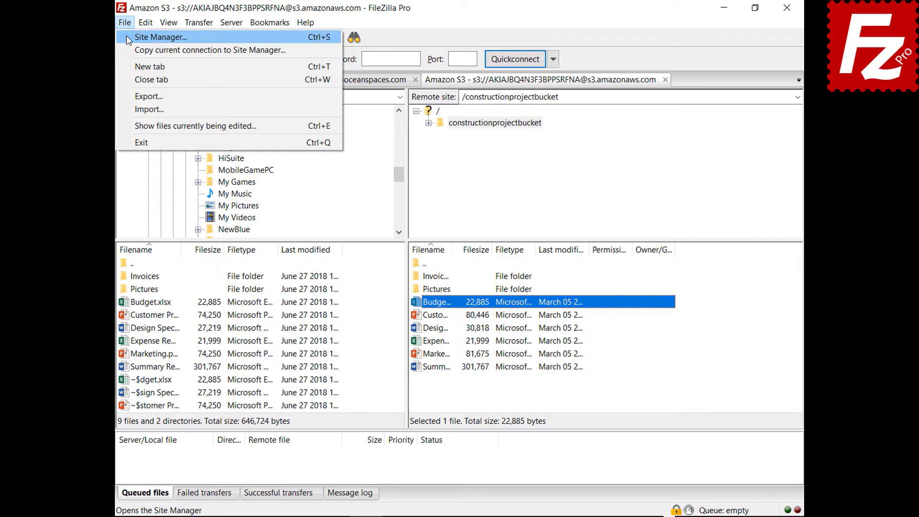
- Review the S3 site's AWS S3, AWS KMS (Default aws/s3 key) and Customer encryption options, then cancel without saving
{"action": "left_click", "coordinate": [128, 38]}
{"action": "left_click", "coordinate": [585, 127]}
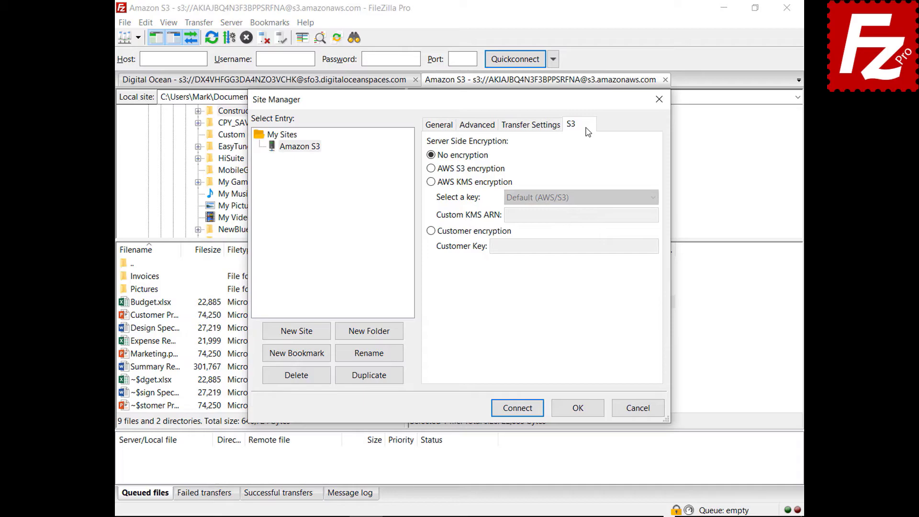
{"action": "left_click", "coordinate": [431, 168]}
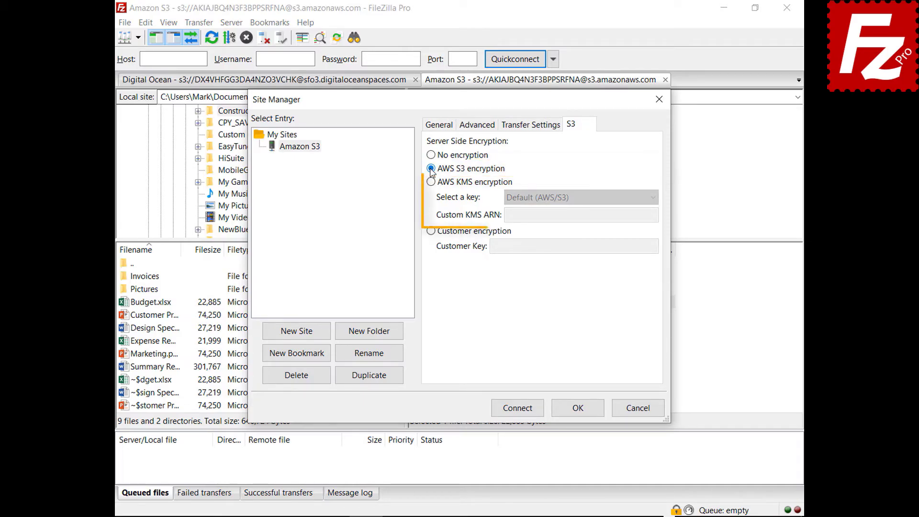
{"action": "left_click", "coordinate": [431, 183]}
{"action": "left_click", "coordinate": [653, 198]}
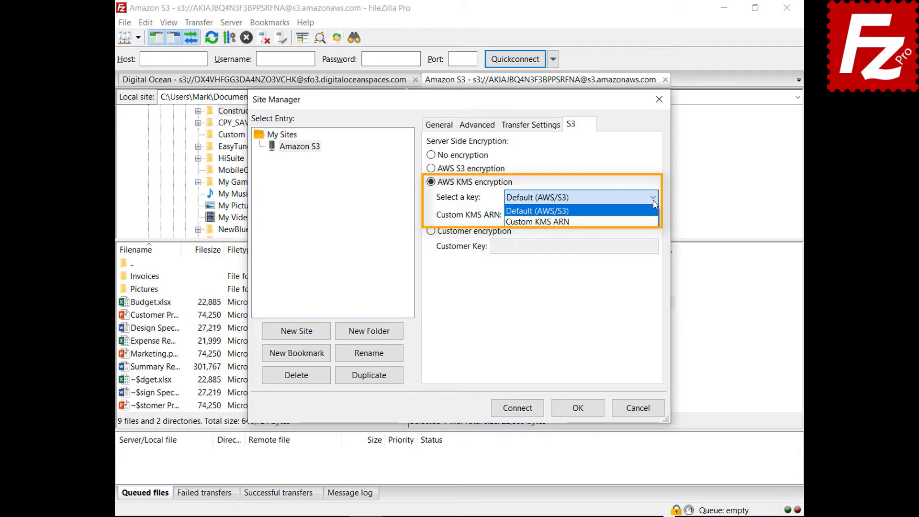
{"action": "left_click", "coordinate": [653, 200]}
{"action": "left_click", "coordinate": [430, 234]}
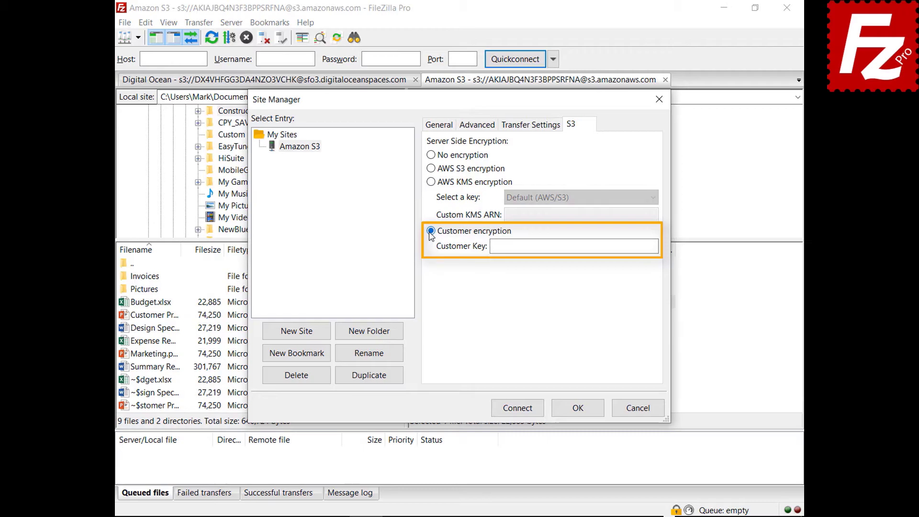
{"action": "left_click", "coordinate": [639, 409]}
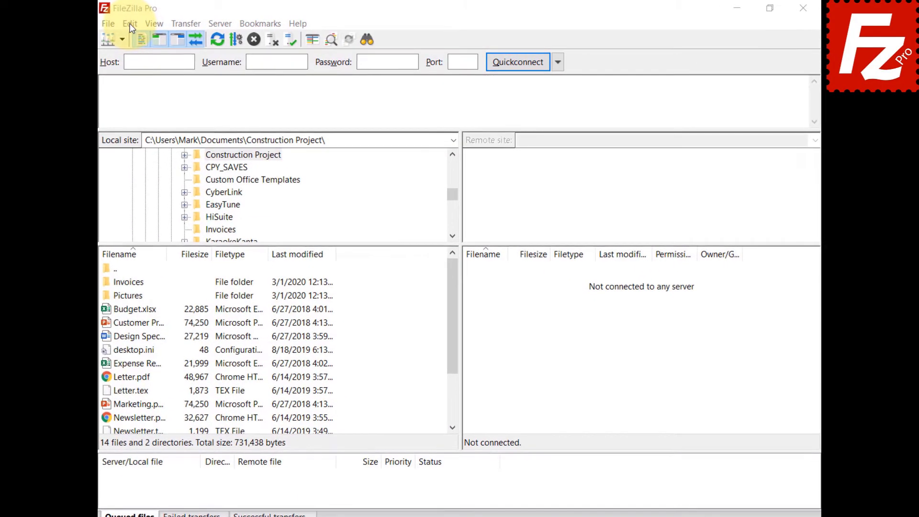
- Launch FileZilla Pro and add a new S3 provider named 'Alibaba Object Storage' in Settings
{"action": "left_click", "coordinate": [130, 23]}
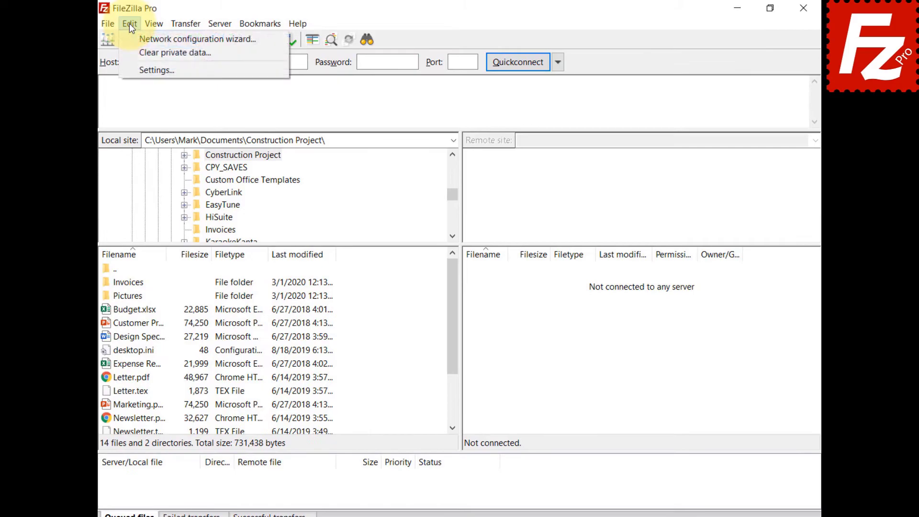
{"action": "left_click", "coordinate": [129, 67]}
{"action": "left_click", "coordinate": [266, 275]}
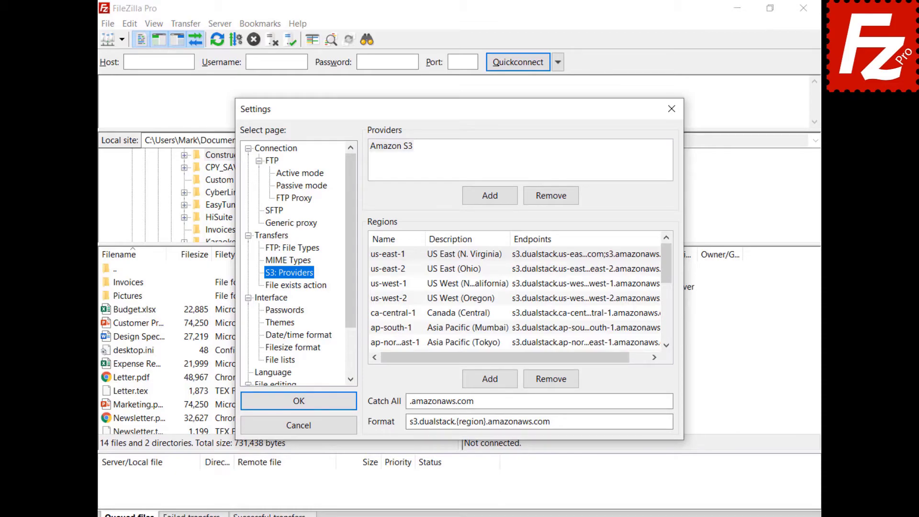
{"action": "left_click", "coordinate": [490, 196]}
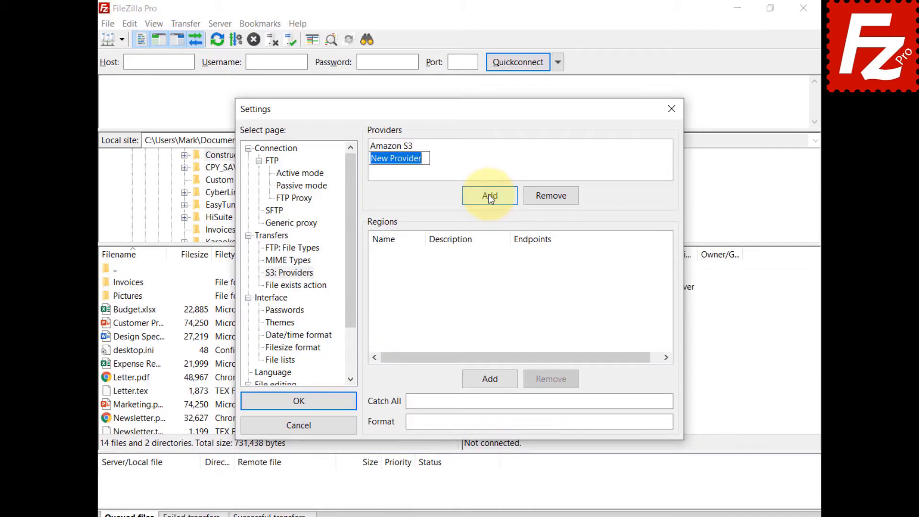
{"action": "type", "text": "Alibaba Object St"}
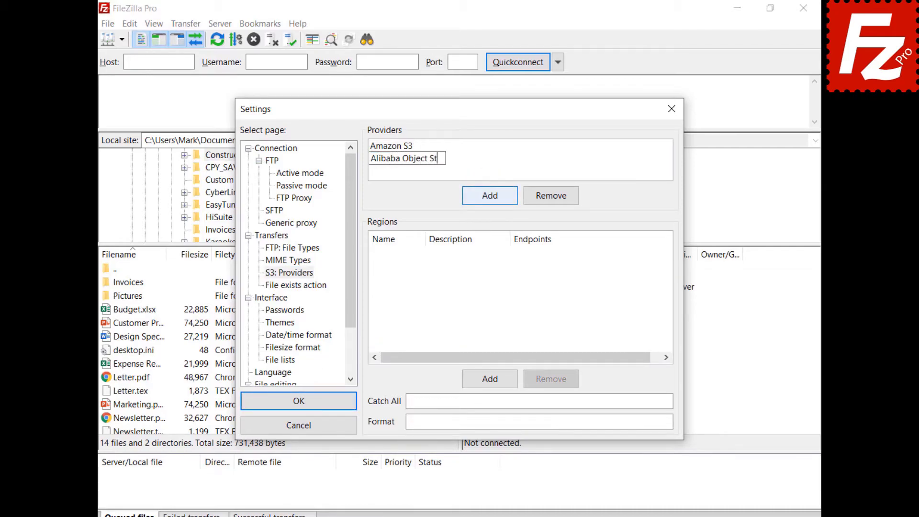
{"action": "type", "text": "orage"}
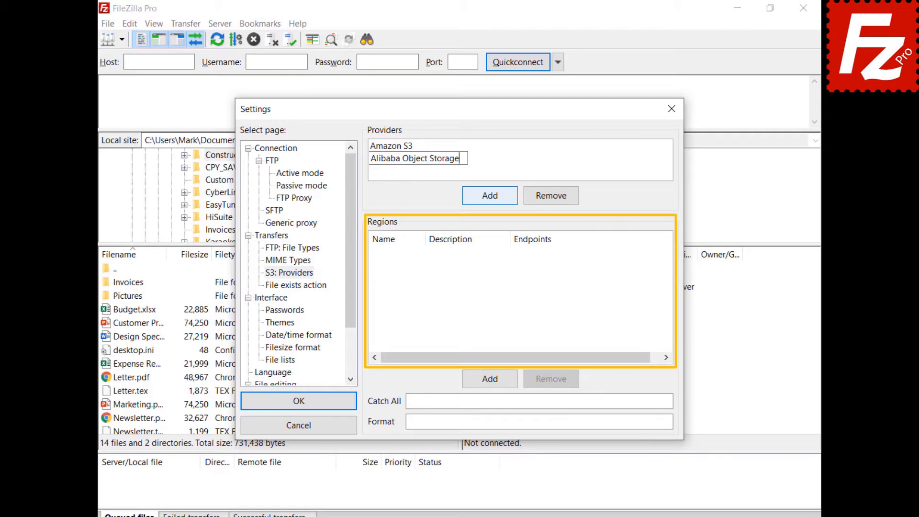
- Add the oss-cn-hangzhou region with description China (Hangzhou) and its Hangzhou endpoint addresses
{"action": "left_click", "coordinate": [495, 383]}
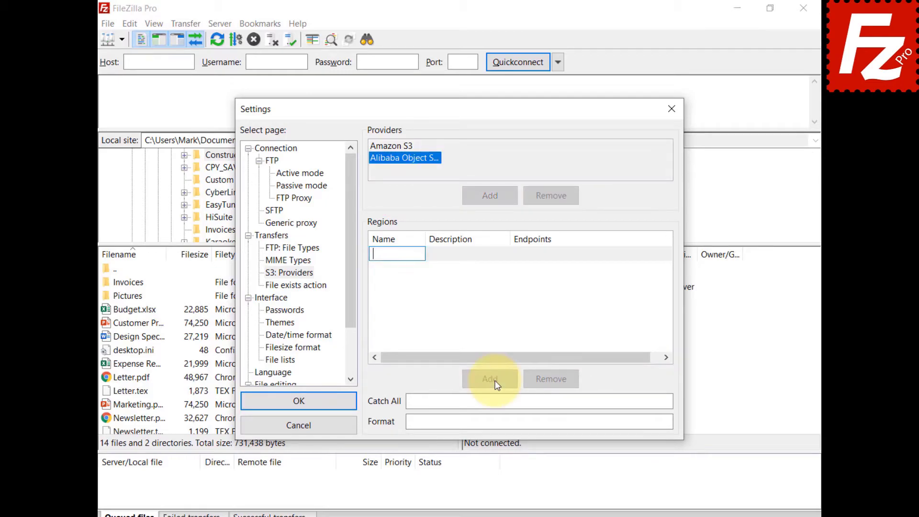
{"action": "type", "text": "oss-cn-hangzhou"}
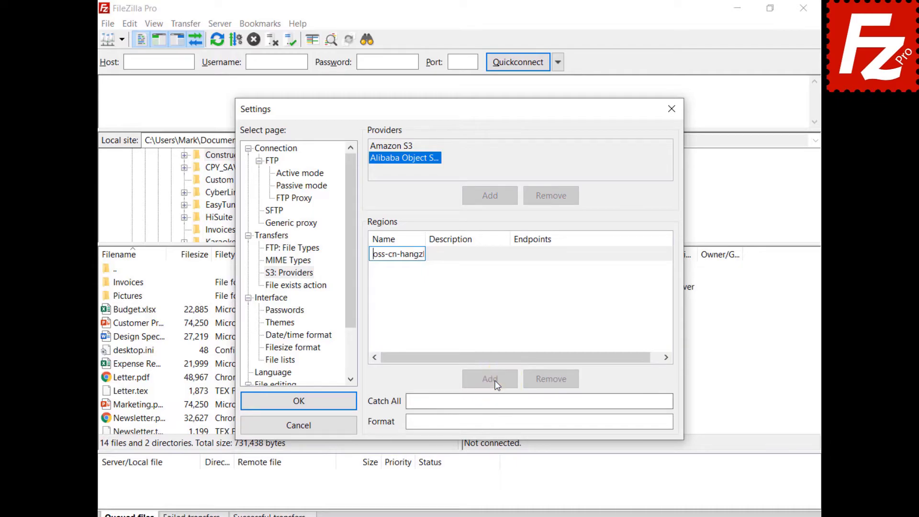
{"action": "left_click", "coordinate": [463, 257]}
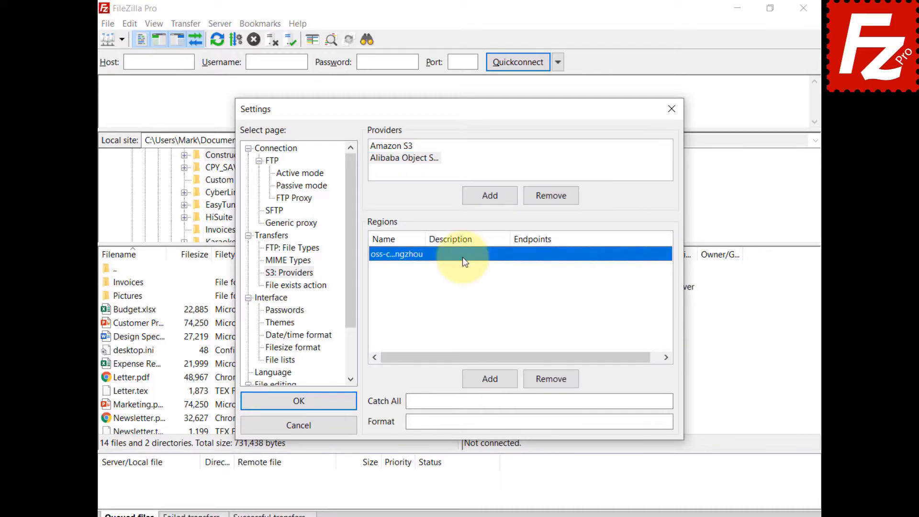
{"action": "left_click", "coordinate": [462, 257]}
{"action": "type", "text": "China (Hangzhou)"}
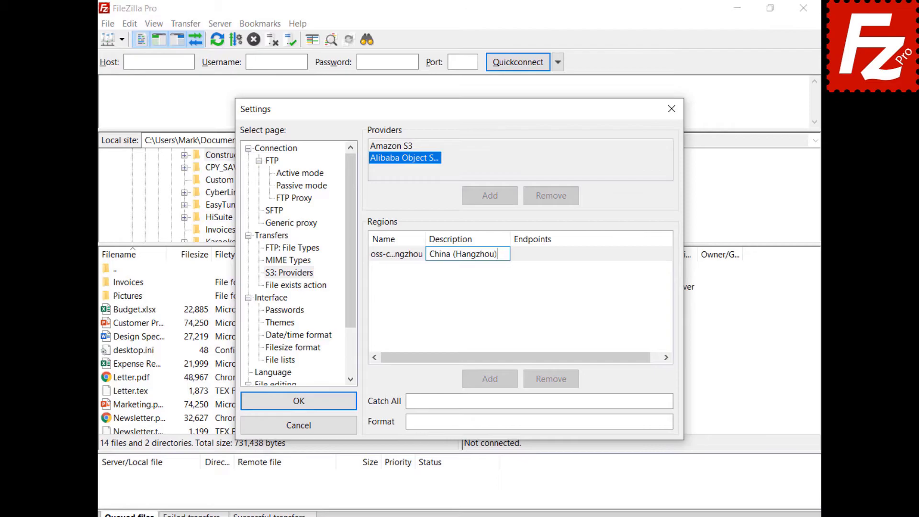
{"action": "left_click", "coordinate": [556, 252]}
{"action": "left_click", "coordinate": [555, 251]}
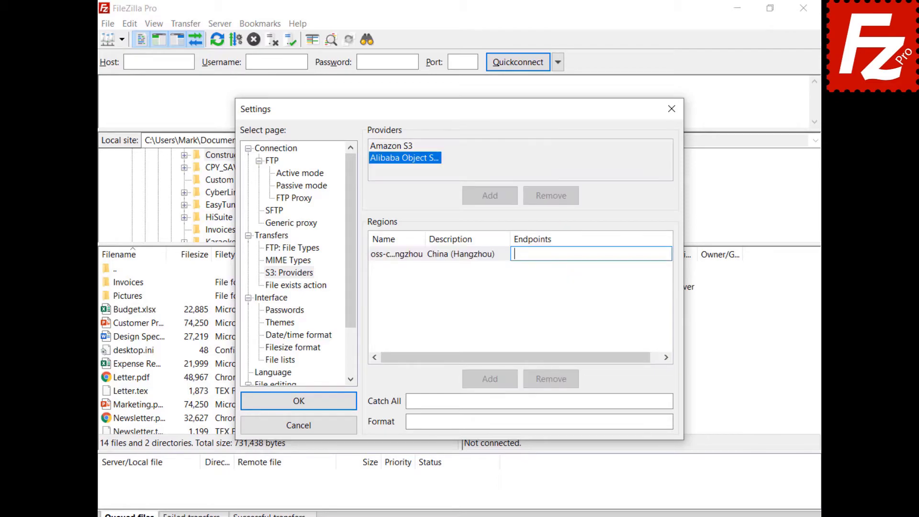
{"action": "key", "text": "ctrl+v"}
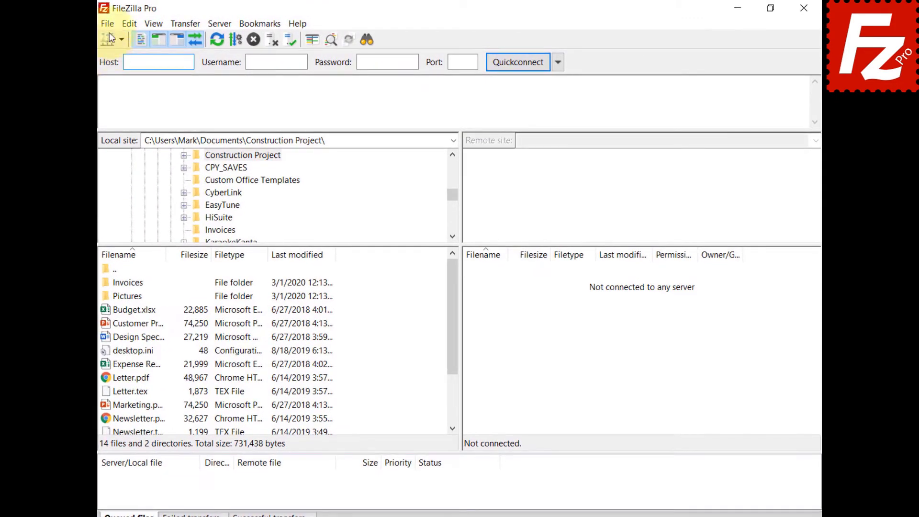
{"action": "left_click", "coordinate": [107, 24]}
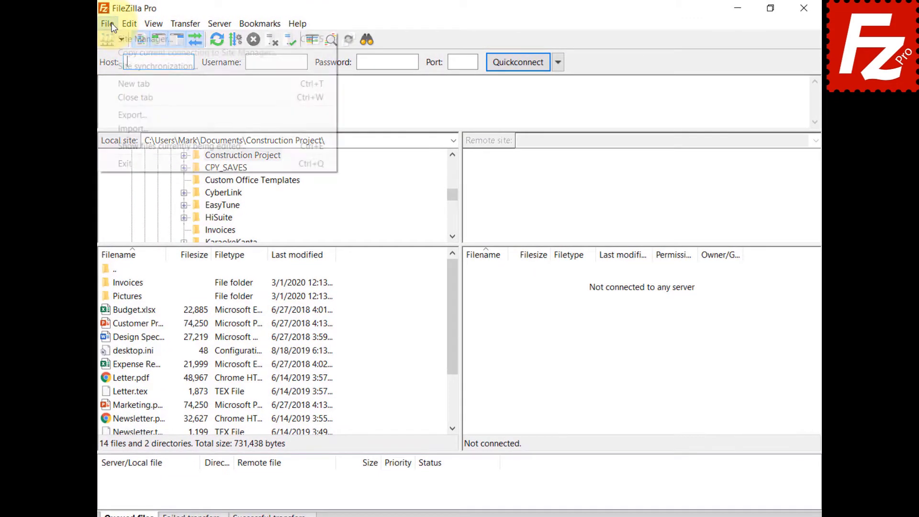
- Create a new site named Alibaba using the S3 protocol with host oss.aliyuncs.com
{"action": "left_click", "coordinate": [116, 37]}
{"action": "left_click", "coordinate": [293, 355]}
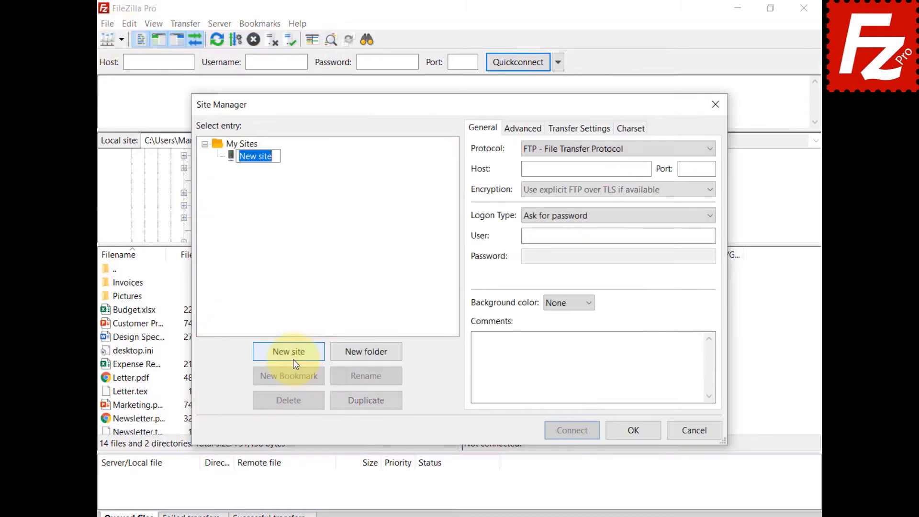
{"action": "type", "text": "Alibaba"}
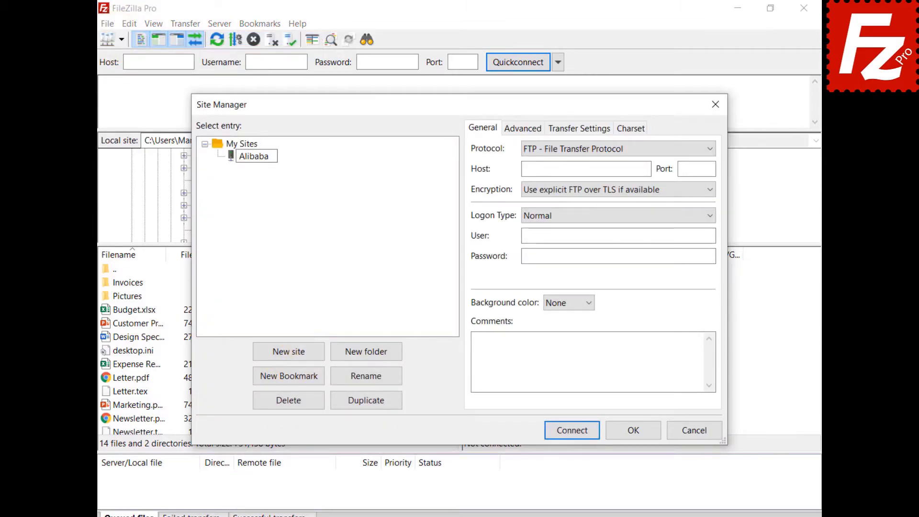
{"action": "left_click", "coordinate": [667, 150]}
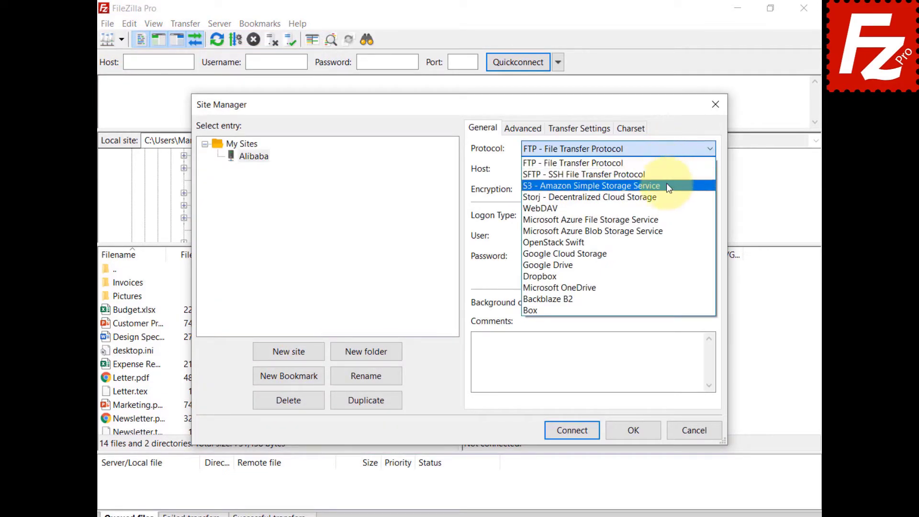
{"action": "left_click", "coordinate": [669, 186]}
{"action": "key", "text": "Tab"}
{"action": "type", "text": "oss.aliyuncs.com"}
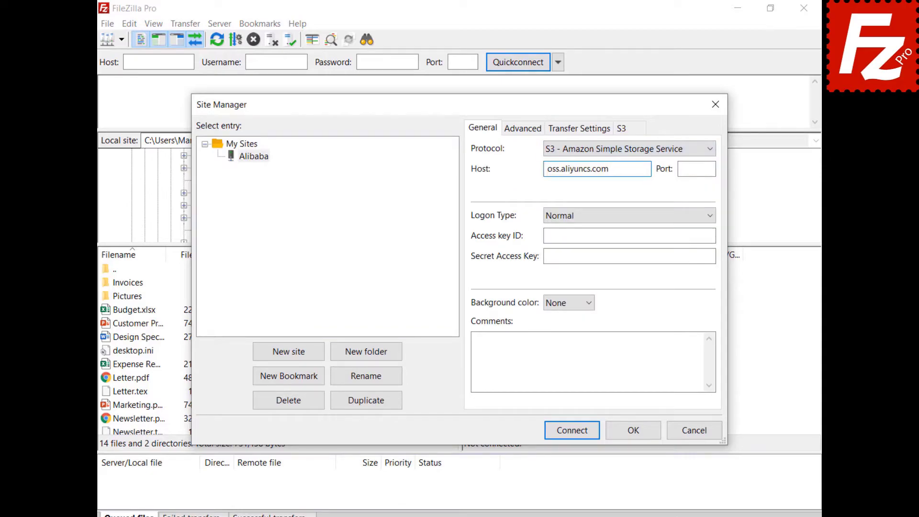
- Paste the account's access key ID and secret access key into the Alibaba site
{"action": "left_click", "coordinate": [630, 235]}
{"action": "key", "text": "ctrl+v"}
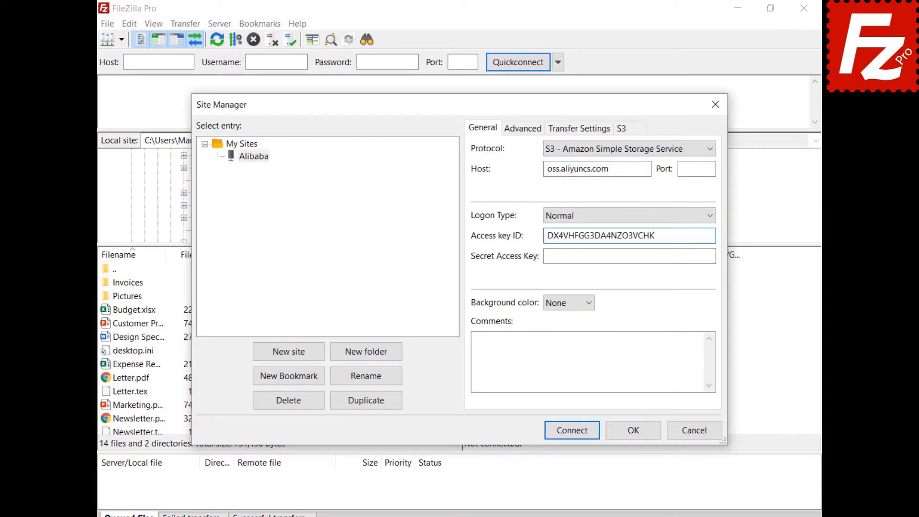
{"action": "key", "text": "Tab"}
{"action": "key", "text": "ctrl+v"}
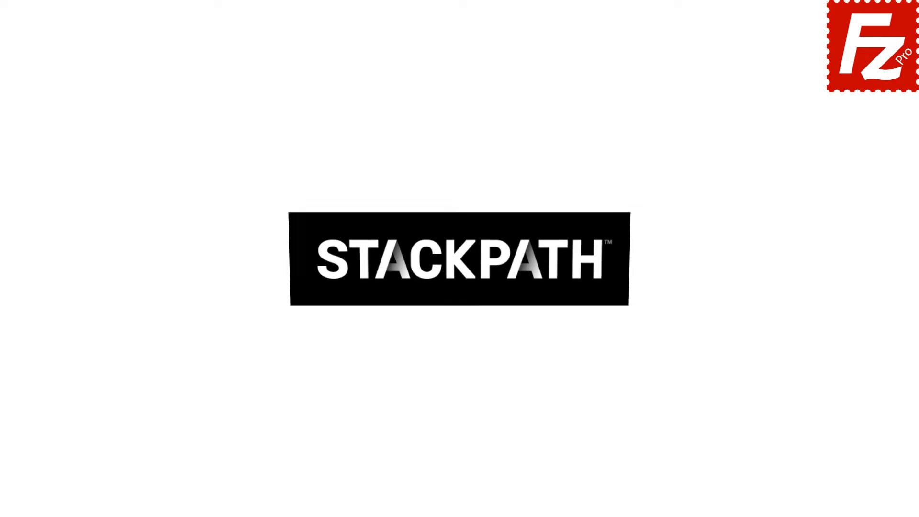
- Launch FileZilla Pro and add a new S3 provider named StackPath in Settings
{"action": "double_click", "coordinate": [146, 101]}
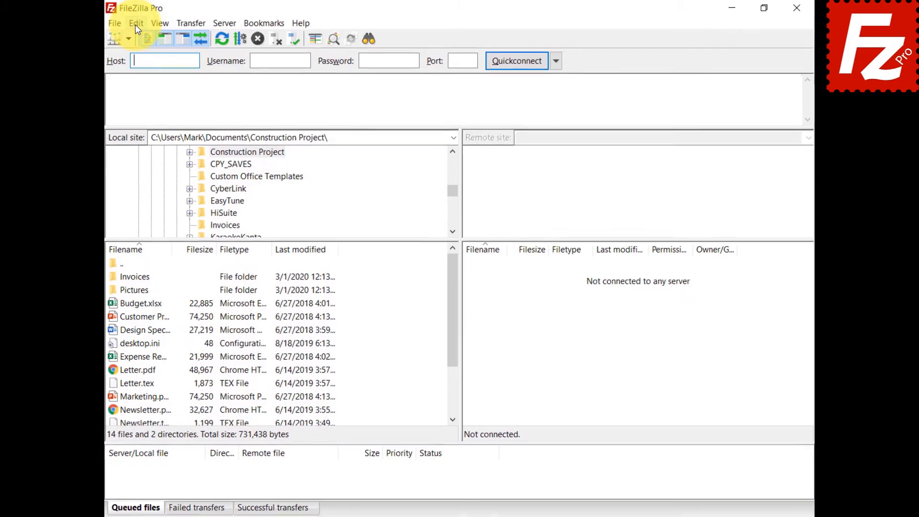
{"action": "left_click", "coordinate": [136, 24]}
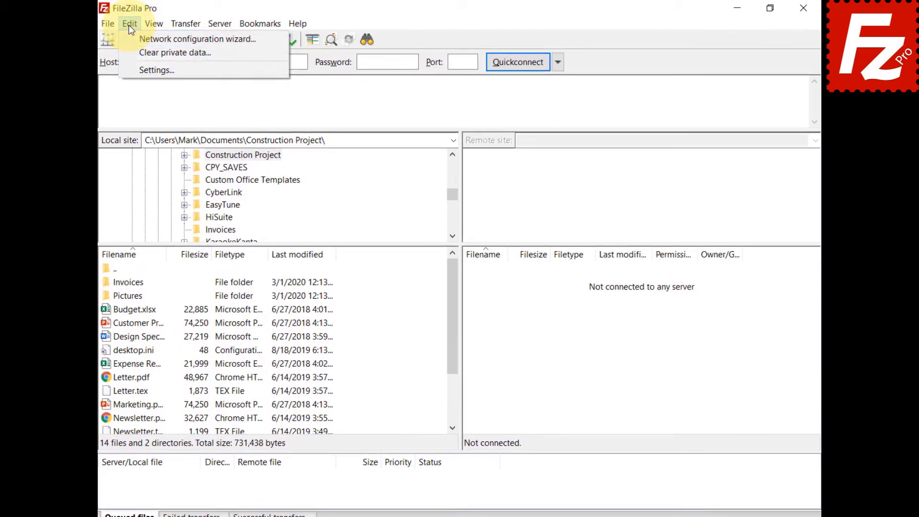
{"action": "left_click", "coordinate": [129, 64]}
{"action": "left_click", "coordinate": [276, 277]}
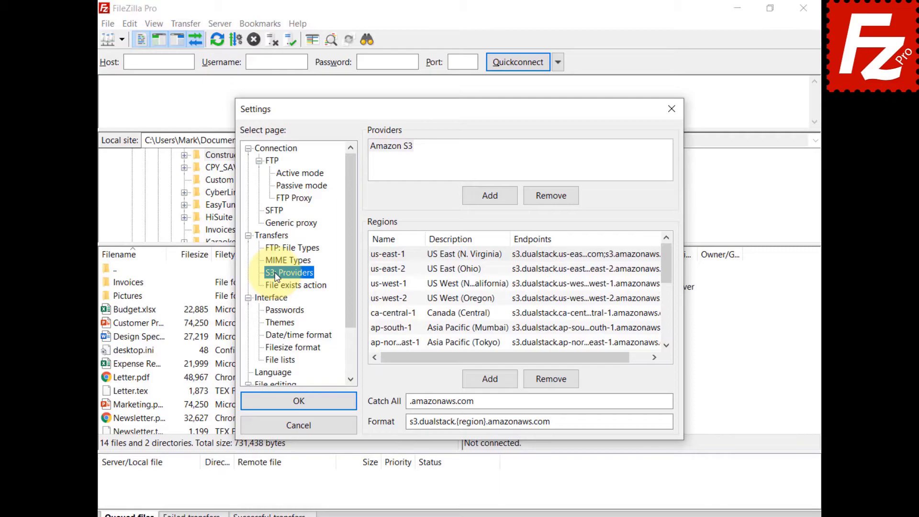
{"action": "left_click", "coordinate": [494, 196]}
{"action": "type", "text": "StackPath"}
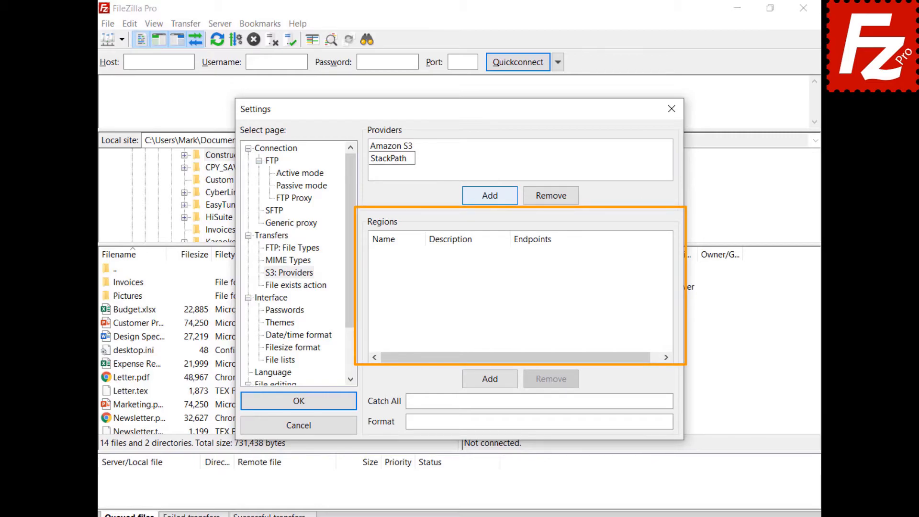
- Add the us-east region with description 'US East 1' and its endpoint address
{"action": "left_click", "coordinate": [493, 381]}
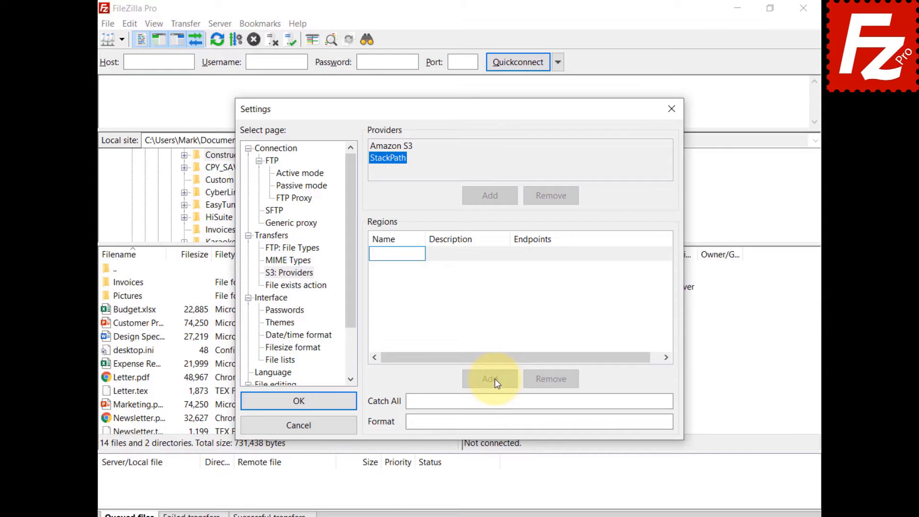
{"action": "type", "text": "us-east"}
{"action": "left_click", "coordinate": [456, 260]}
{"action": "left_click", "coordinate": [457, 254]}
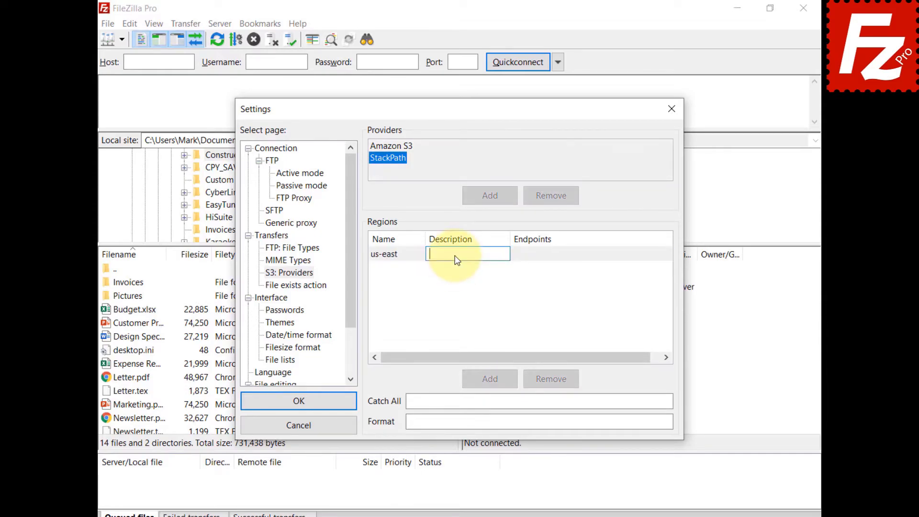
{"action": "type", "text": "US East 1"}
{"action": "key", "text": "Return"}
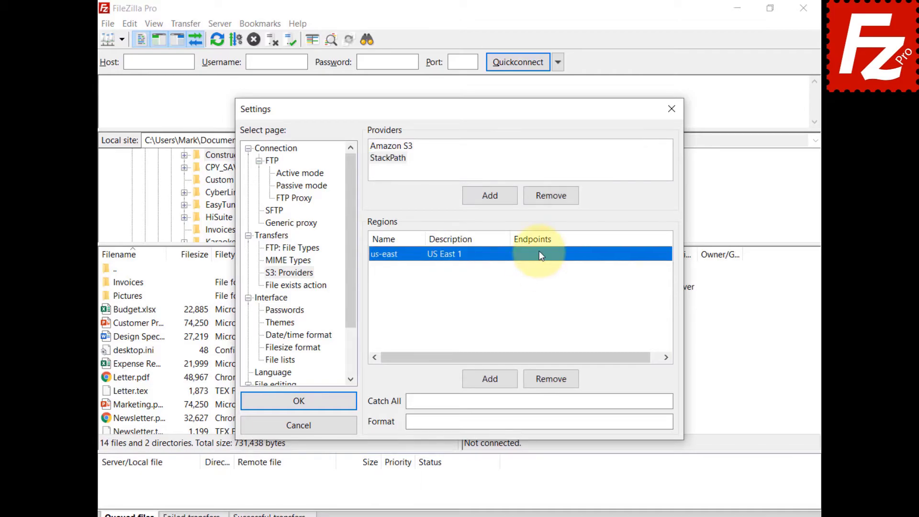
{"action": "left_click", "coordinate": [539, 254]}
{"action": "type", "text": "s3.us-east.stackpathstorage.com"}
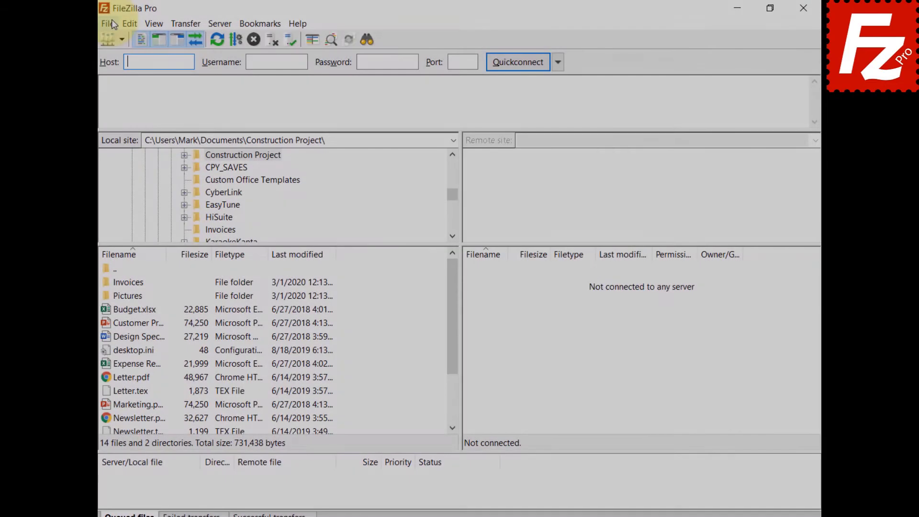
- Create a new site named StackPath using S3 with the StackPath storage host address
{"action": "left_click", "coordinate": [111, 21]}
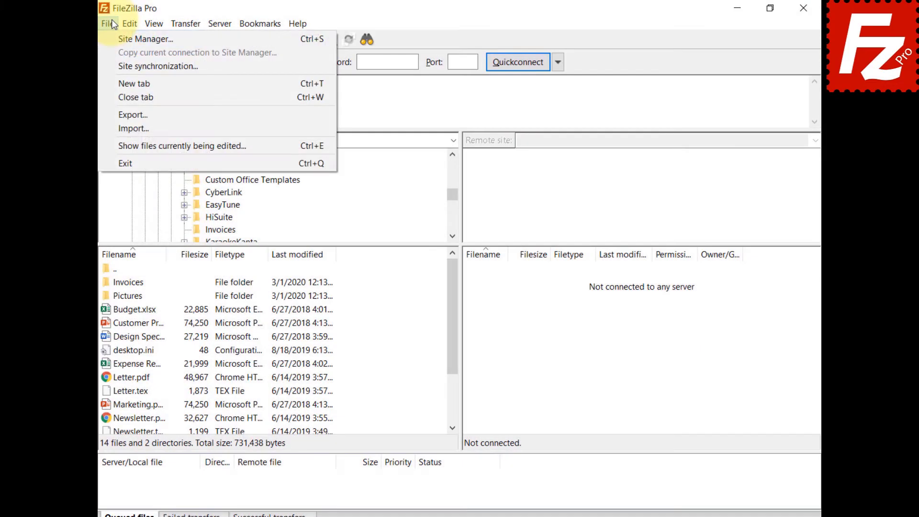
{"action": "left_click", "coordinate": [144, 39]}
{"action": "left_click", "coordinate": [291, 351]}
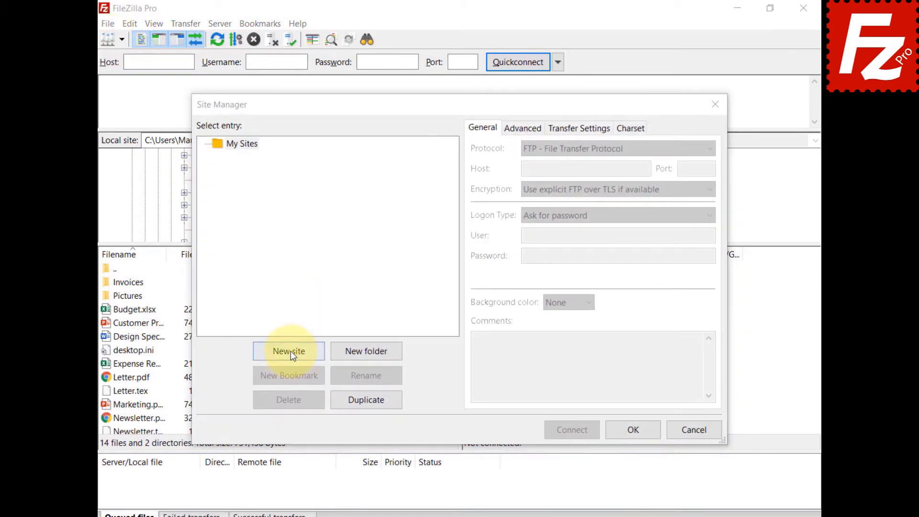
{"action": "type", "text": "Stack"}
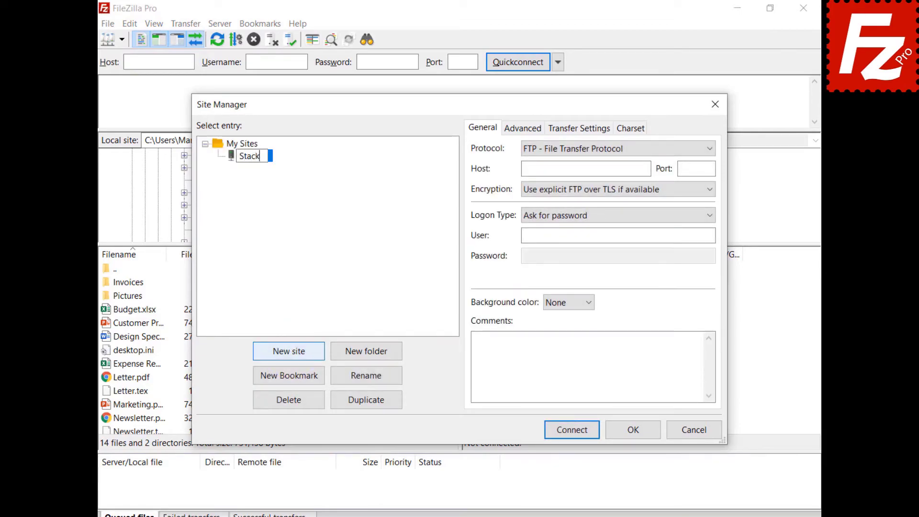
{"action": "type", "text": "Path"}
{"action": "key", "text": "Return"}
{"action": "left_click", "coordinate": [620, 149]}
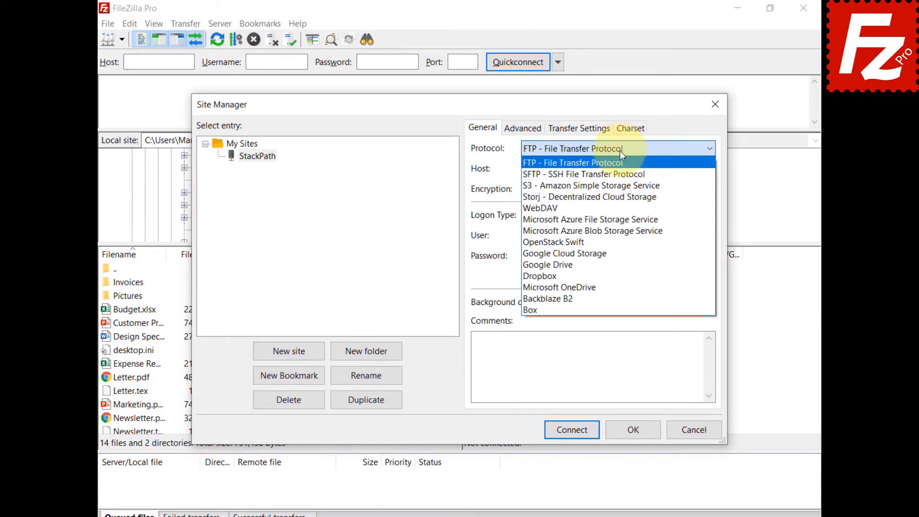
{"action": "left_click", "coordinate": [624, 186]}
{"action": "key", "text": "ctrl+v"}
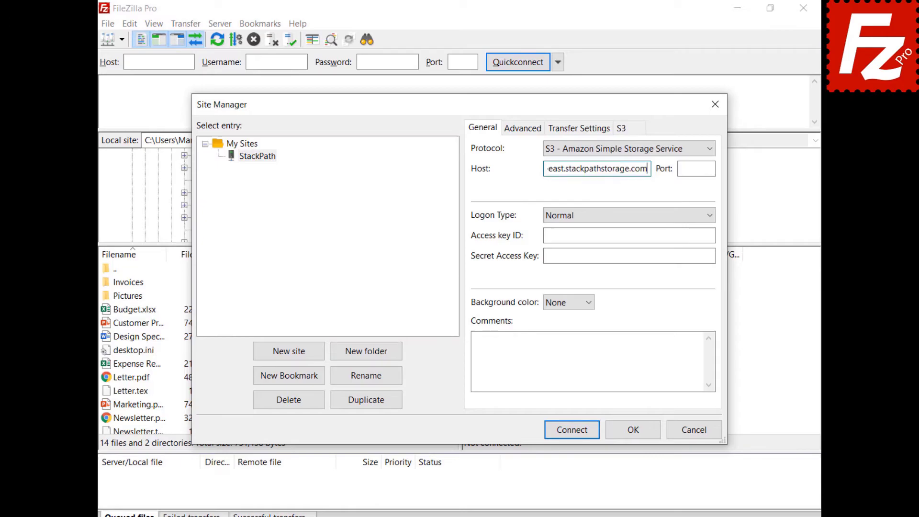
- Paste the access key ID and secret access key into the StackPath site
{"action": "left_click", "coordinate": [629, 236]}
{"action": "key", "text": "ctrl+v"}
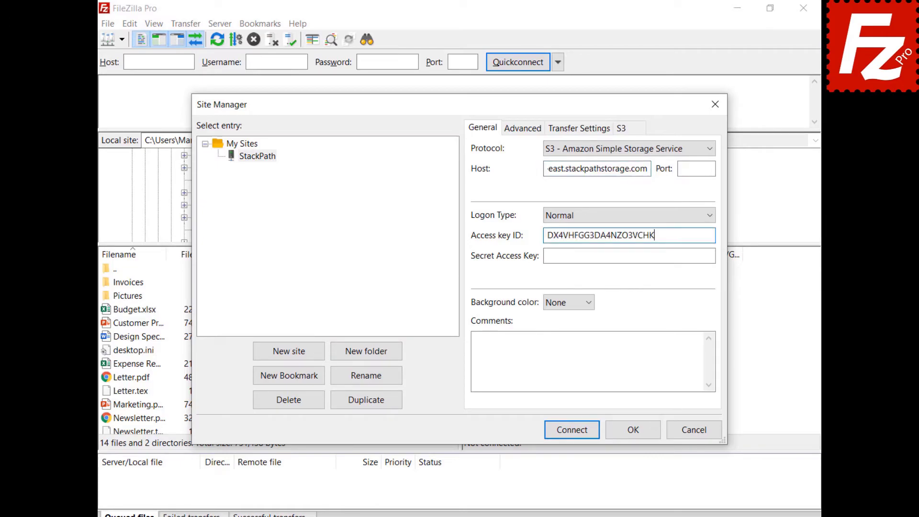
{"action": "left_click", "coordinate": [629, 256]}
{"action": "key", "text": "ctrl+v"}
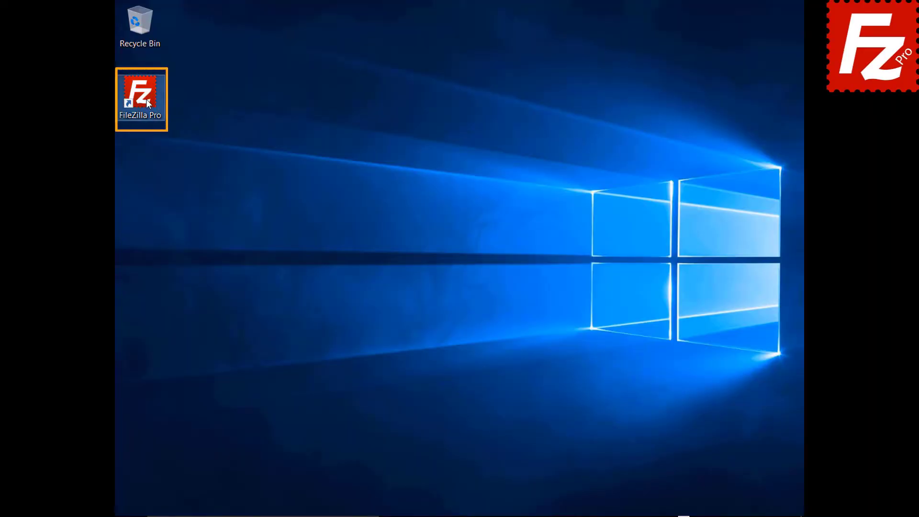
- Launch FileZilla Pro and add a new S3 provider named Wasabi in Settings
{"action": "double_click", "coordinate": [146, 99]}
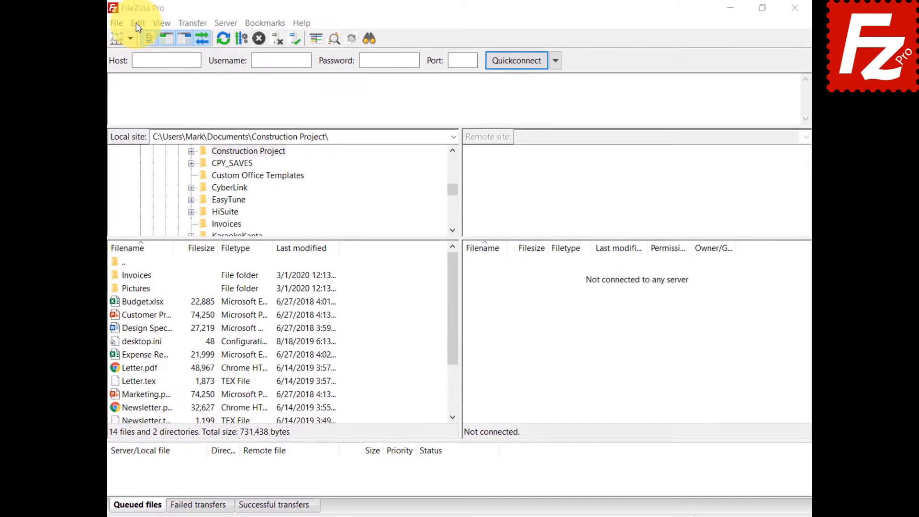
{"action": "left_click", "coordinate": [135, 23]}
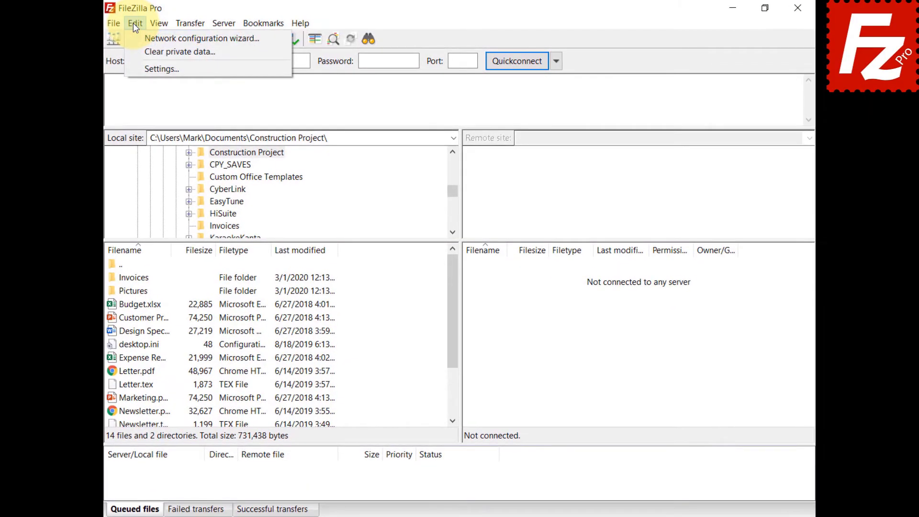
{"action": "left_click", "coordinate": [135, 68]}
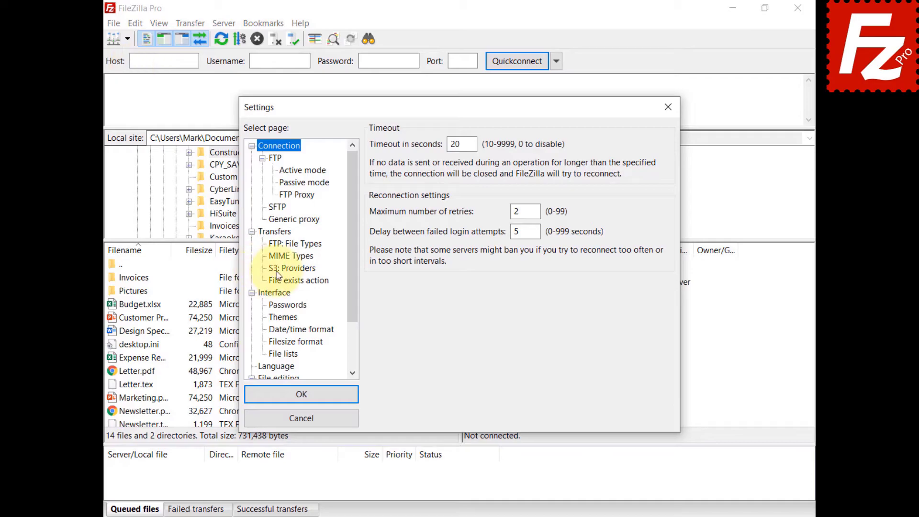
{"action": "left_click", "coordinate": [277, 271]}
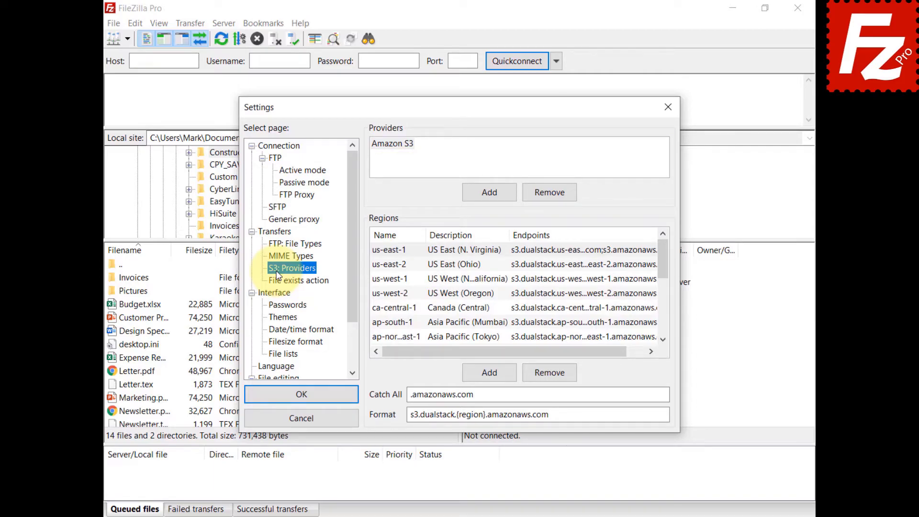
{"action": "left_click", "coordinate": [490, 193]}
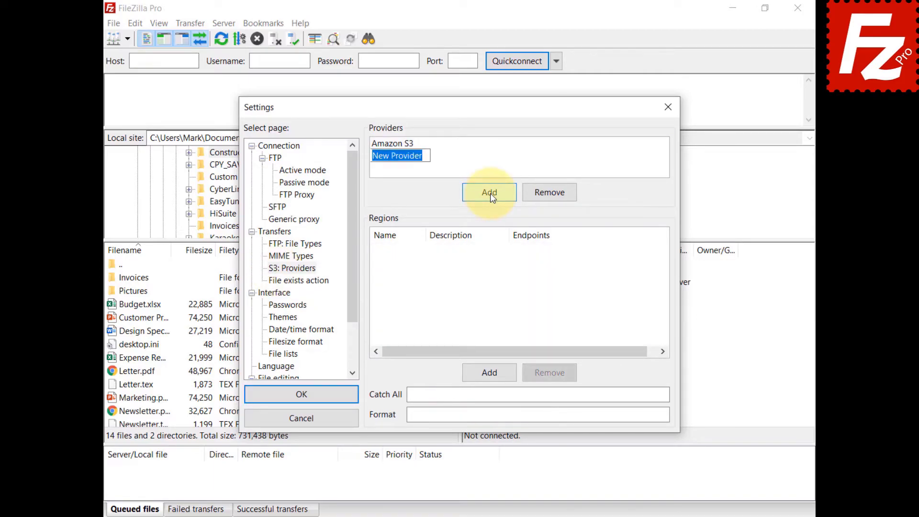
{"action": "type", "text": "Wasabi"}
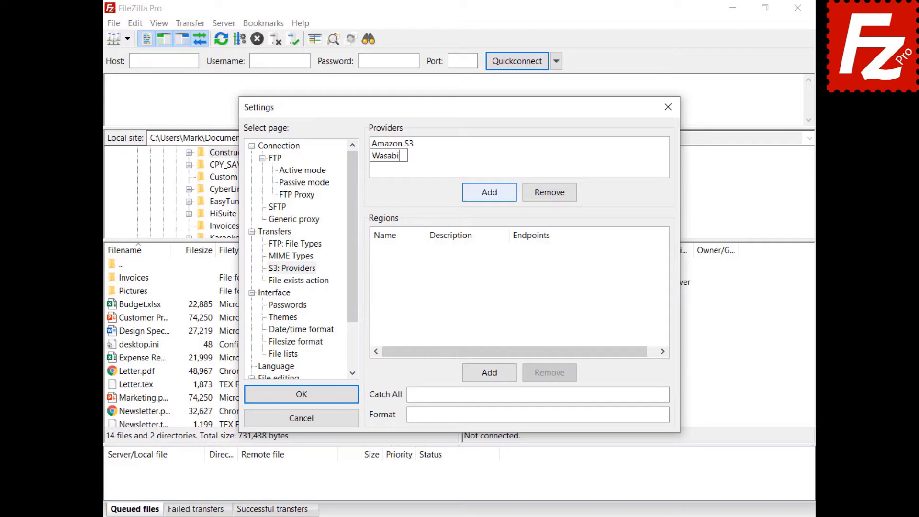
- Add region us-east-1 with description 'US East 1' and endpoint s3.wasabisys.com
{"action": "left_click", "coordinate": [489, 379]}
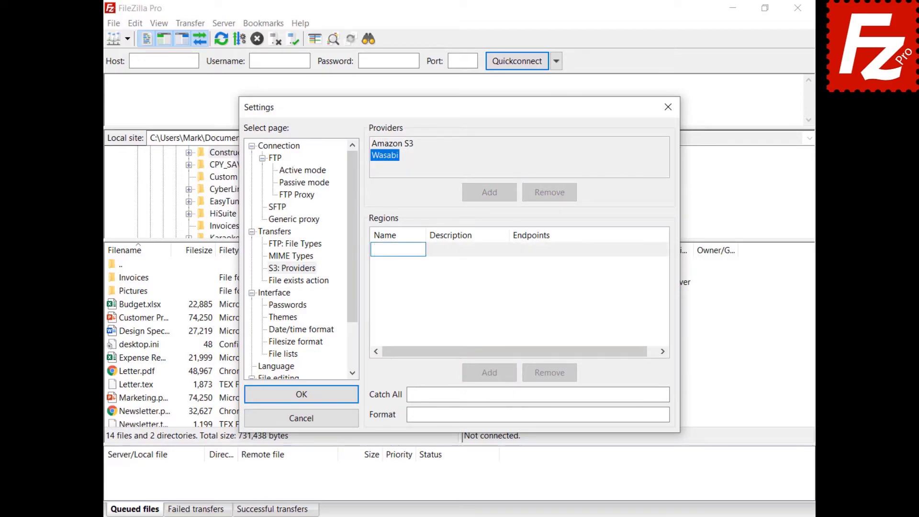
{"action": "type", "text": "us-east-1"}
{"action": "key", "text": "Return"}
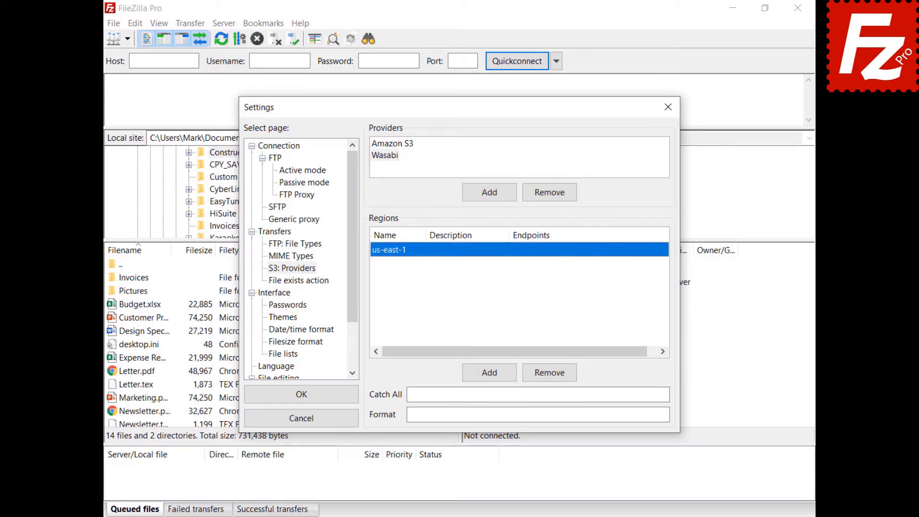
{"action": "left_click", "coordinate": [462, 249]}
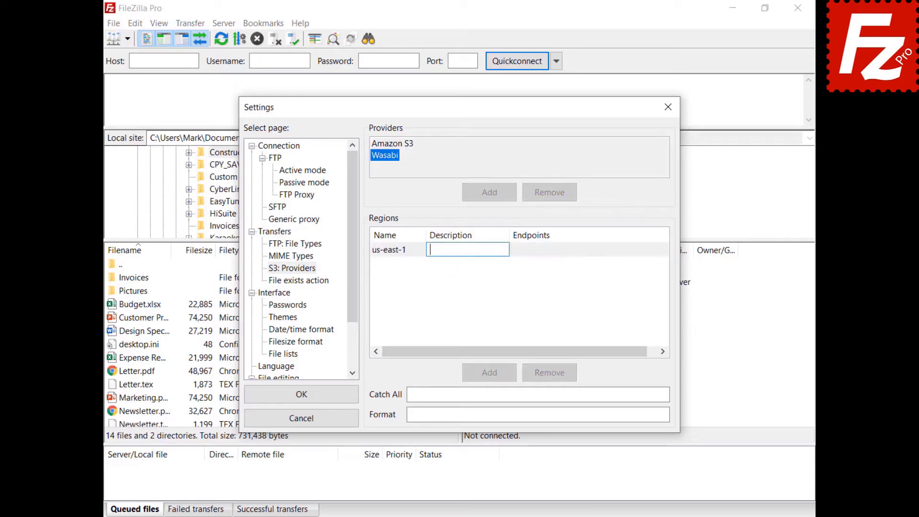
{"action": "type", "text": "US East 1"}
{"action": "key", "text": "Return"}
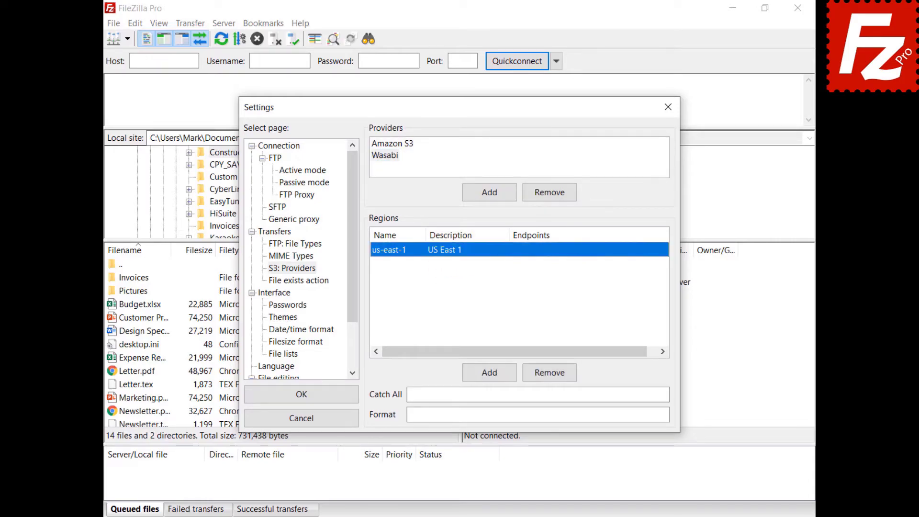
{"action": "left_click", "coordinate": [538, 251]}
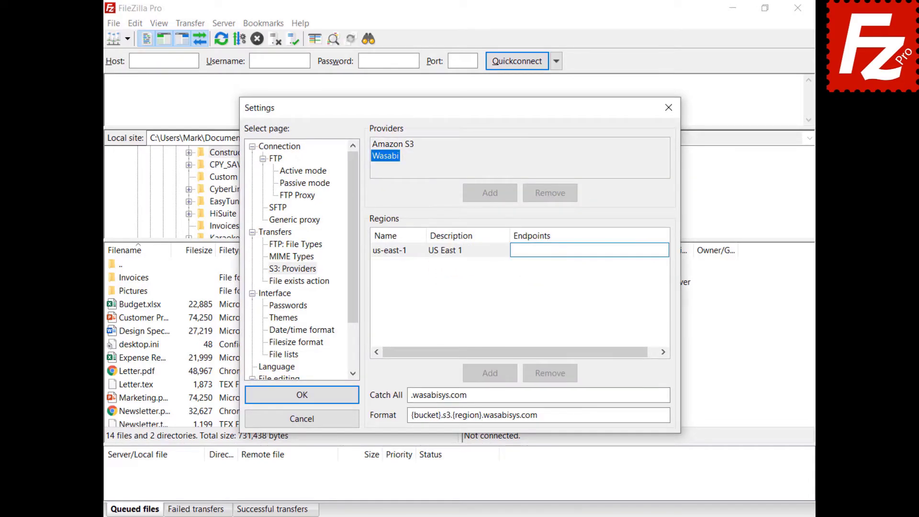
{"action": "type", "text": "s3.wasabisys.com"}
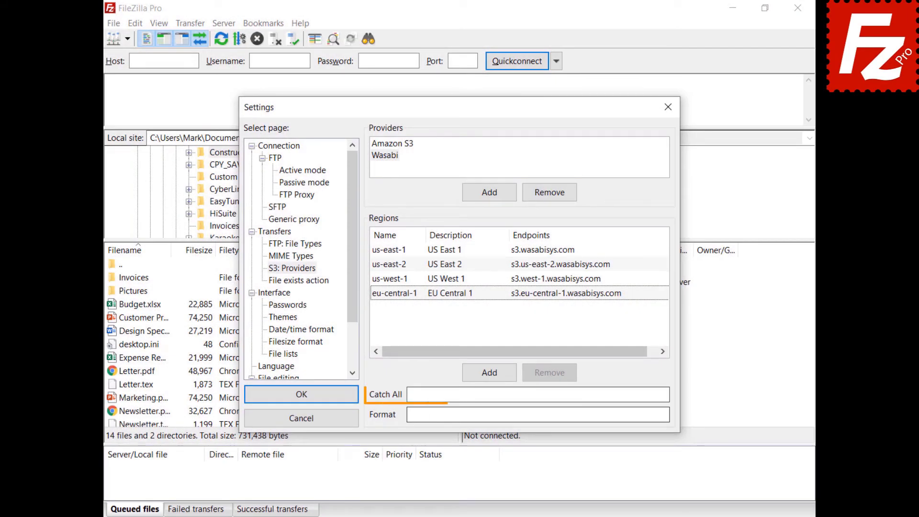
- Set Wasabi's catch-all to .wasabisys.com and format to {bucket}.s3.{region}.wasabisys.com
{"action": "left_click", "coordinate": [538, 394]}
{"action": "type", "text": ".wasabisys.com"}
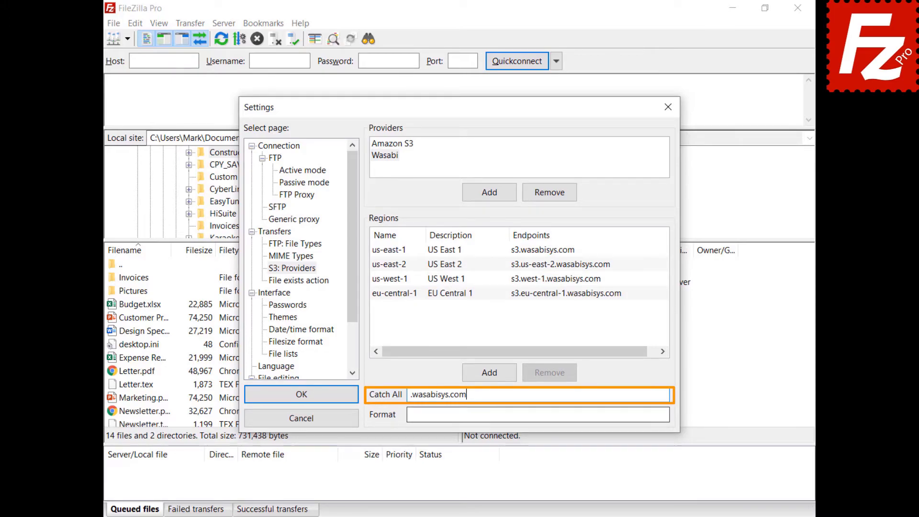
{"action": "left_click", "coordinate": [538, 414]}
{"action": "type", "text": "{bucket}.s3.{region}.wasabisys.com"}
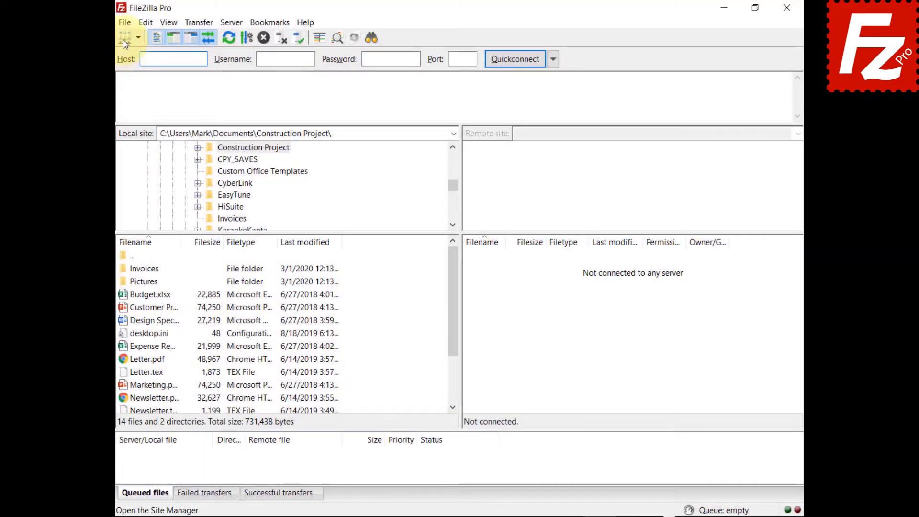
- Create a new site named Wasabi using S3 with host s3.wasabisys.com
{"action": "left_click", "coordinate": [125, 22]}
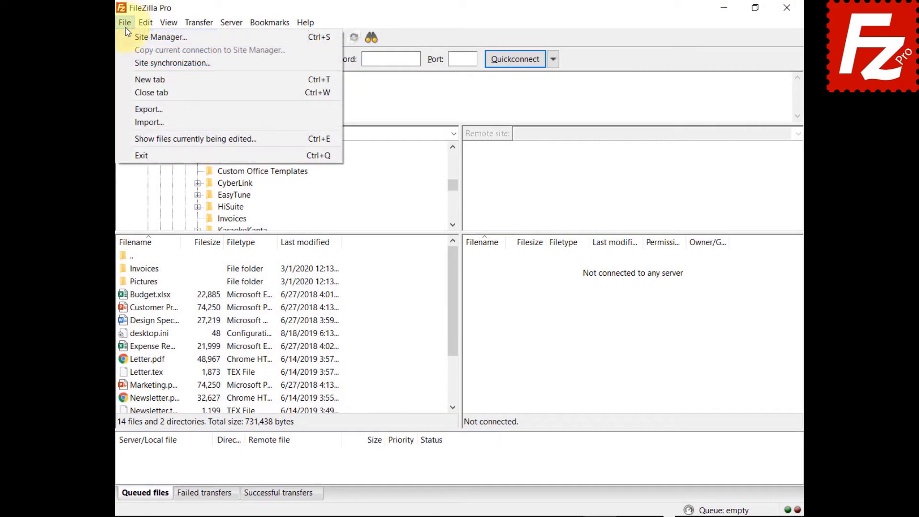
{"action": "left_click", "coordinate": [139, 36]}
{"action": "left_click", "coordinate": [298, 336]}
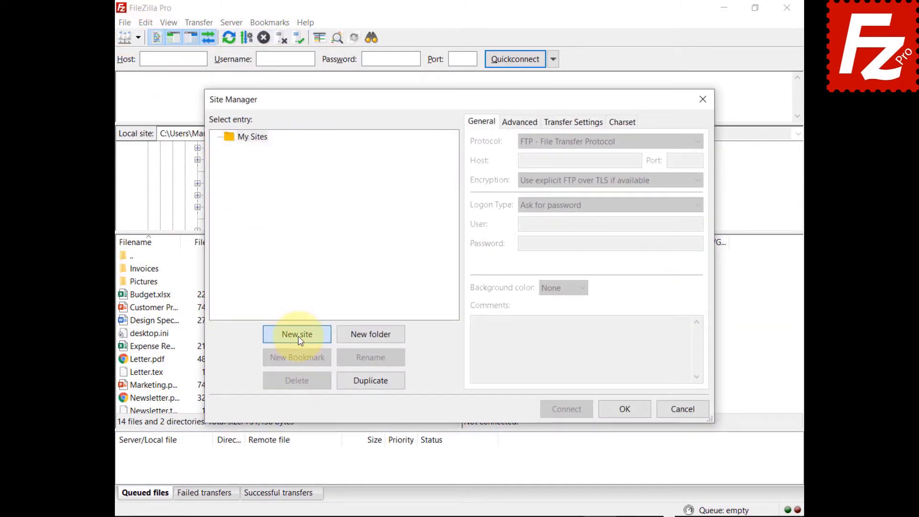
{"action": "type", "text": "Wasabi"}
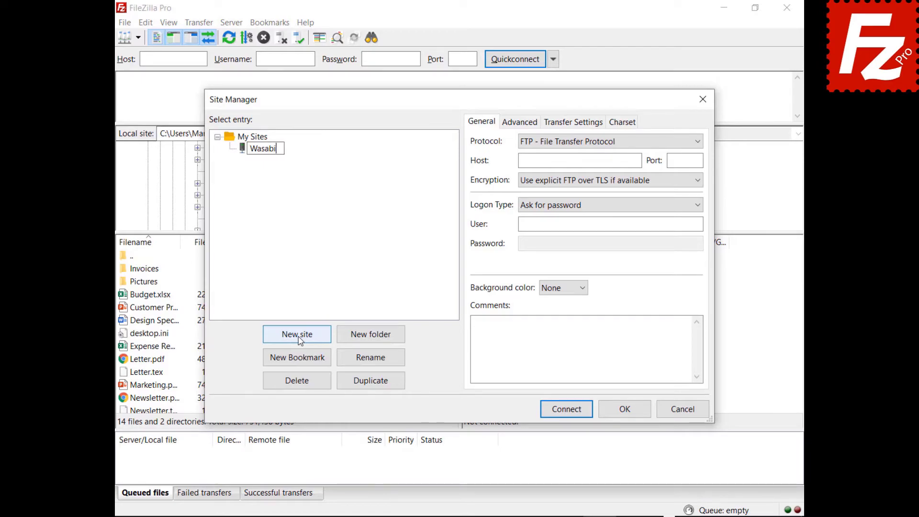
{"action": "left_click", "coordinate": [590, 140]}
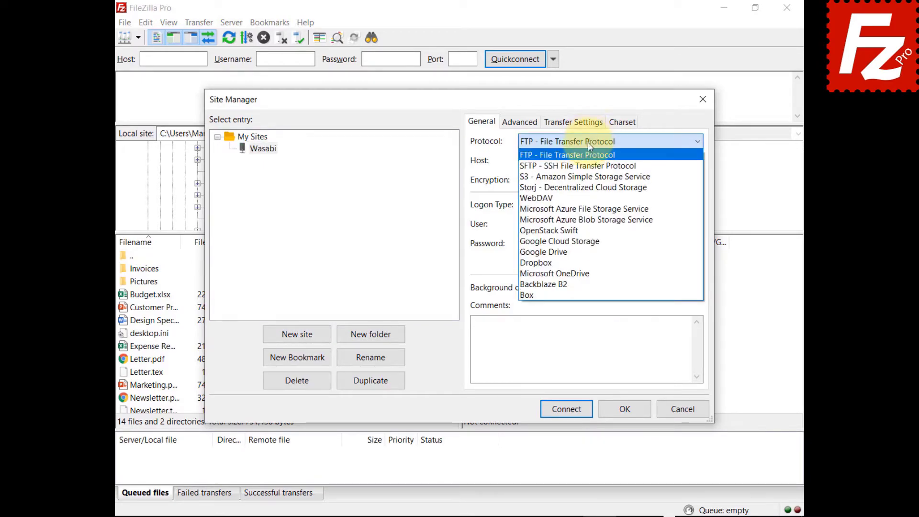
{"action": "left_click", "coordinate": [592, 175]}
{"action": "double_click", "coordinate": [576, 161]}
{"action": "type", "text": "s3.wasabisys.com"}
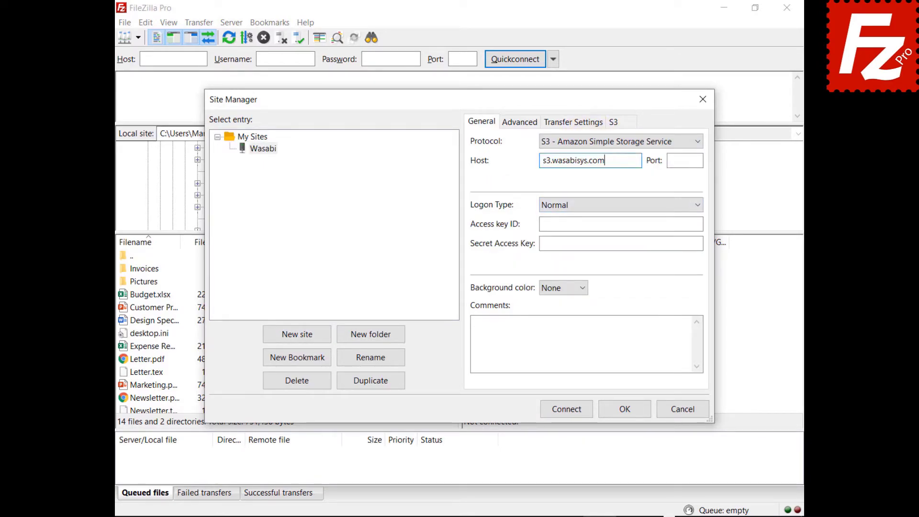
- Paste the access key ID and secret access key into the Wasabi site
{"action": "left_click", "coordinate": [621, 224]}
{"action": "key", "text": "ctrl+v"}
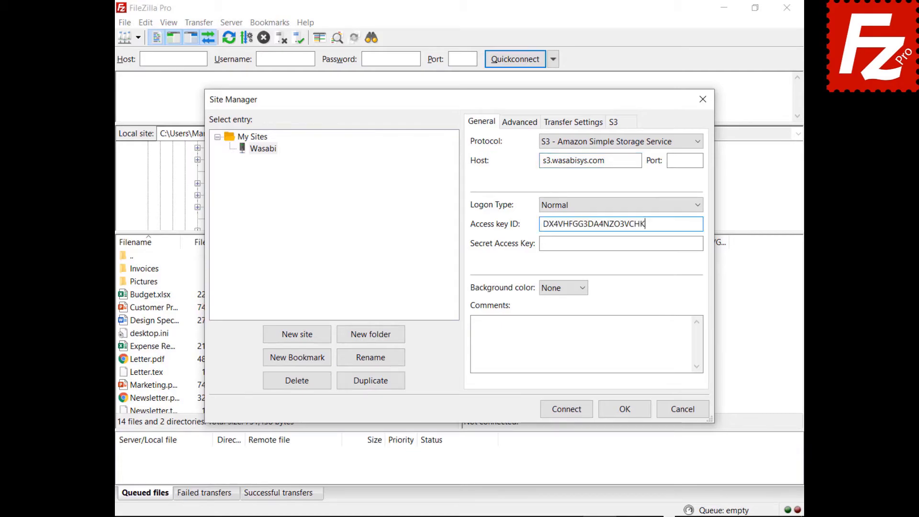
{"action": "left_click", "coordinate": [702, 244]}
{"action": "key", "text": "ctrl+v"}
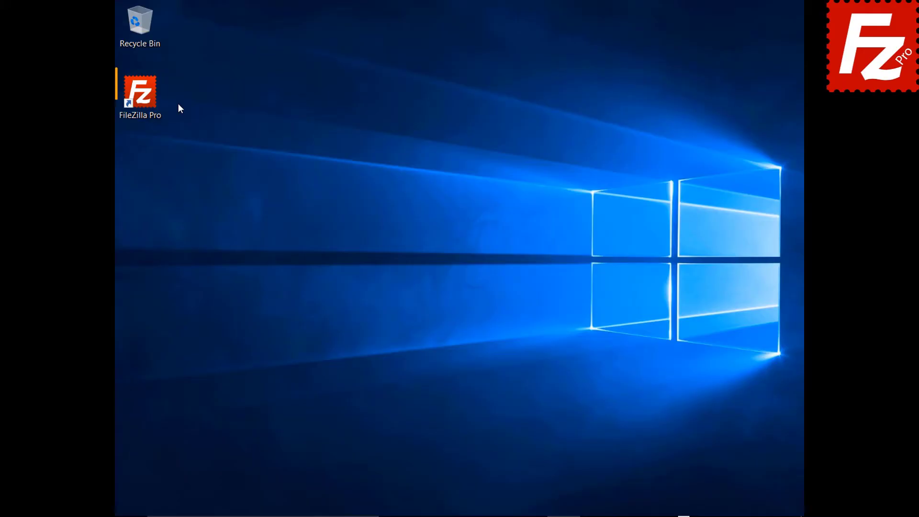
- Launch FileZilla Pro, connect to the saved Amazon S3 site, and open filezillaprobucket's lifecycle policies
{"action": "left_click", "coordinate": [145, 99]}
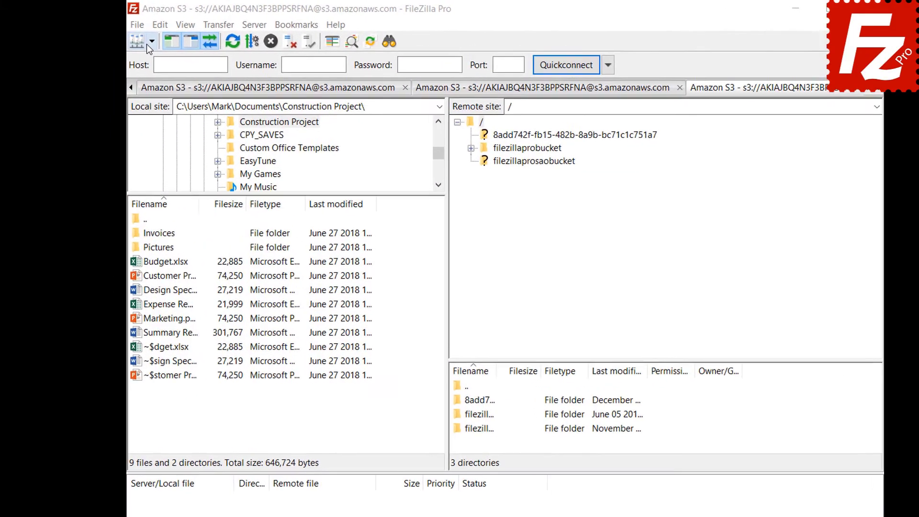
{"action": "left_click", "coordinate": [146, 45]}
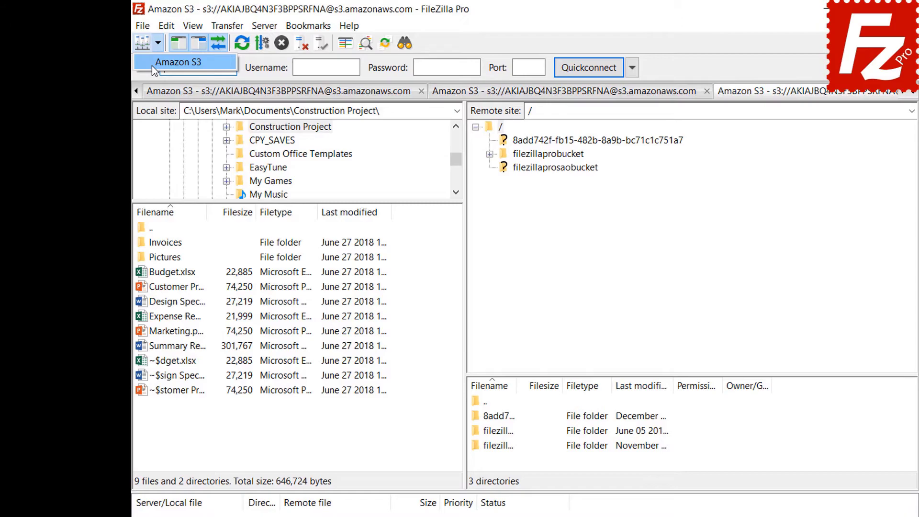
{"action": "left_click", "coordinate": [151, 65]}
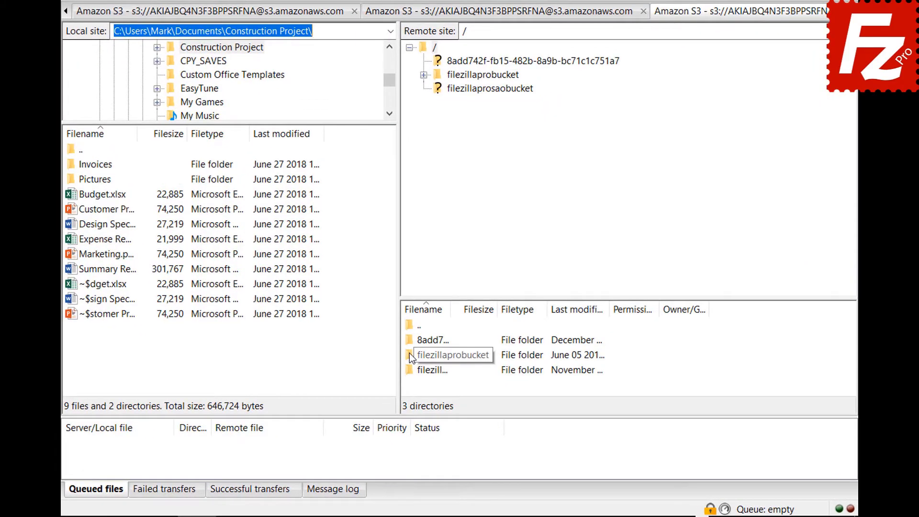
{"action": "right_click", "coordinate": [409, 354]}
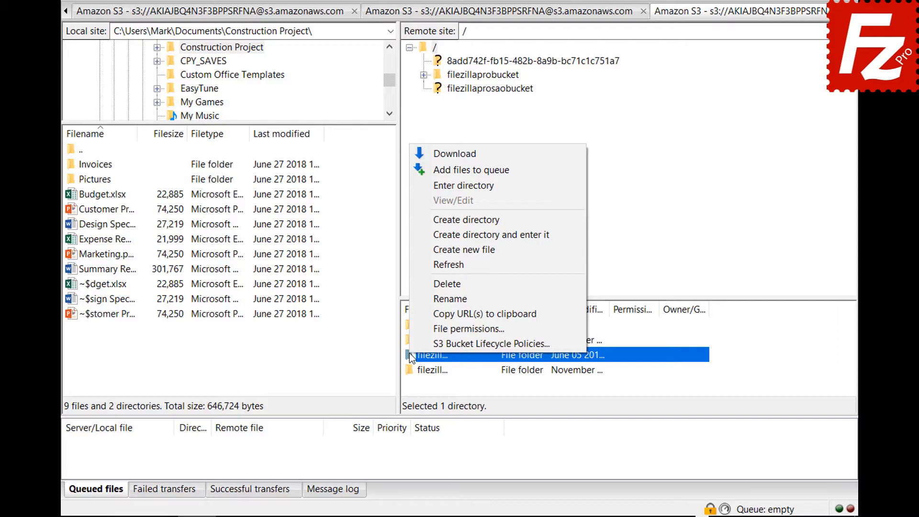
{"action": "left_click", "coordinate": [412, 343]}
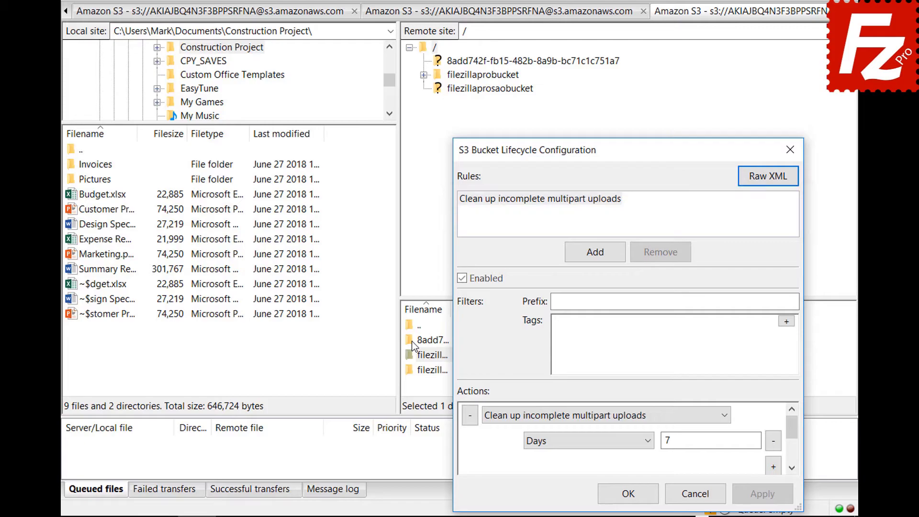
- Add a lifecycle rule named 'Archive old site images' limited to the images/ prefix
{"action": "left_click", "coordinate": [594, 252]}
{"action": "type", "text": "Archive o"}
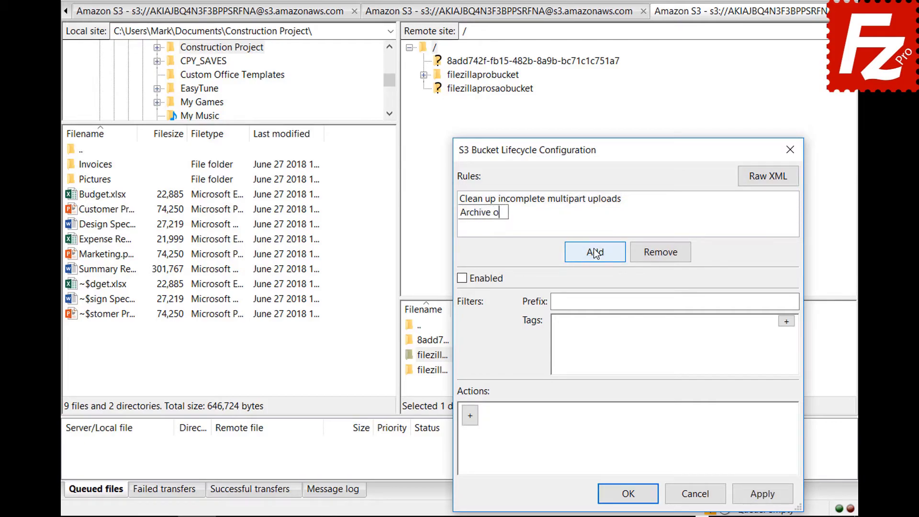
{"action": "type", "text": "ld site images"}
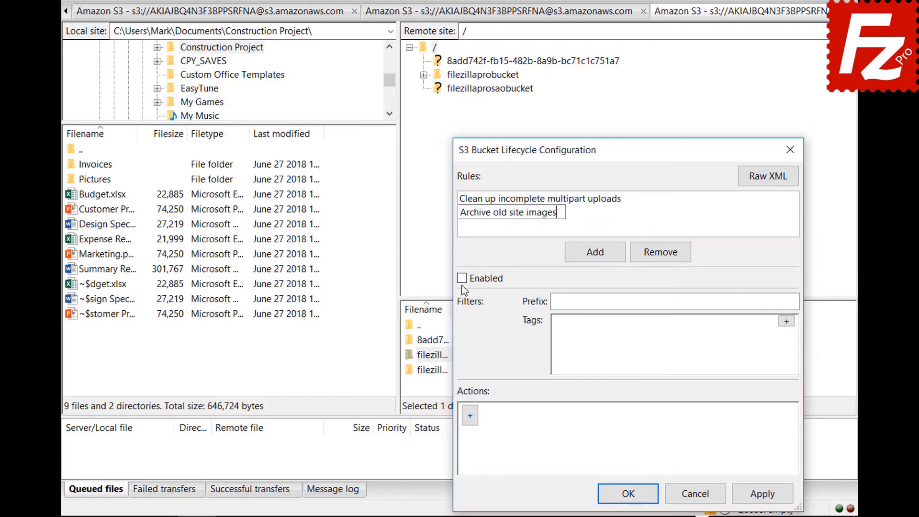
{"action": "key", "text": "Return"}
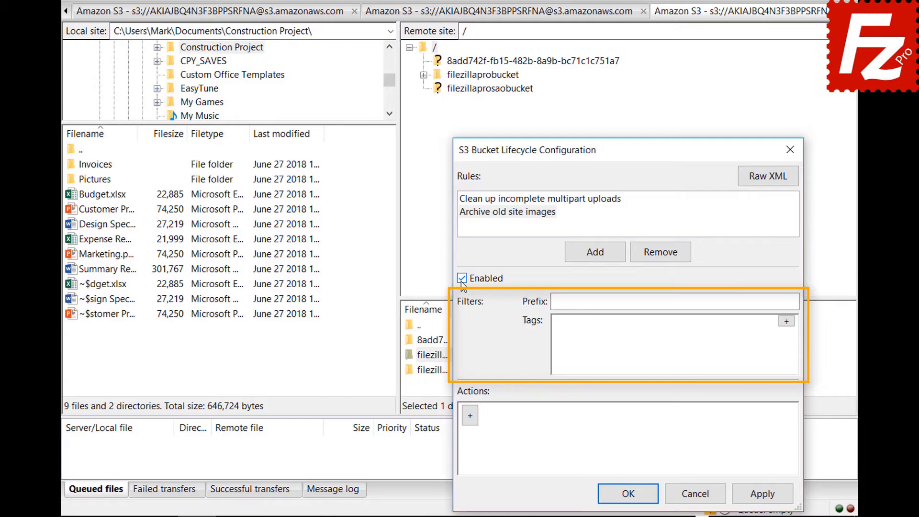
{"action": "left_click", "coordinate": [704, 301]}
{"action": "type", "text": "images/"}
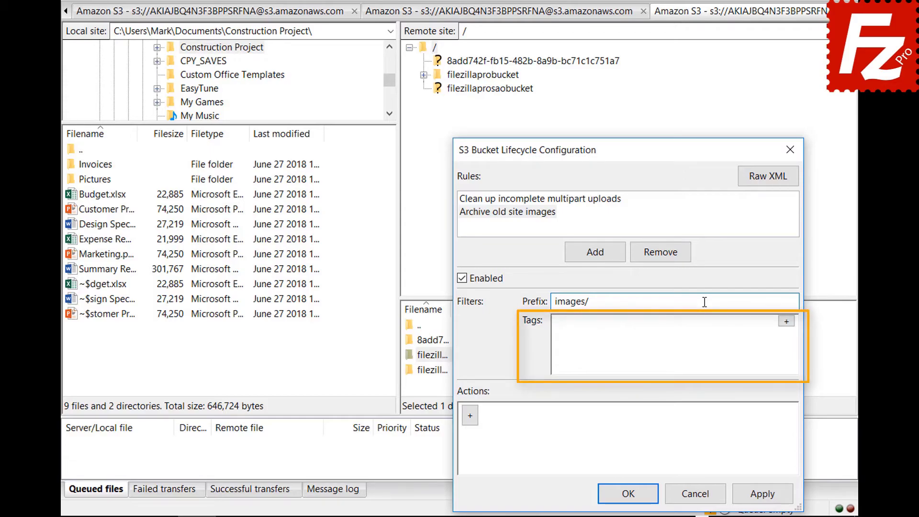
- Add a tag filter to the rule with key location and value site
{"action": "left_click", "coordinate": [786, 321]}
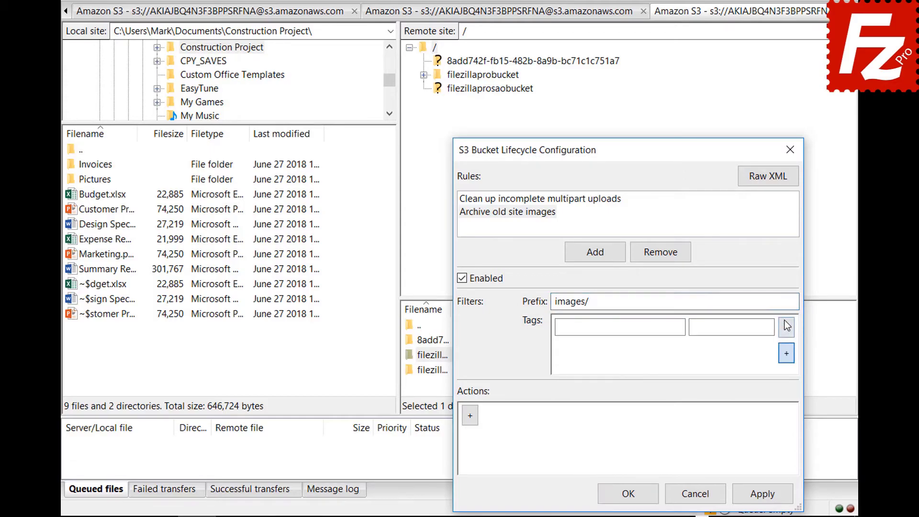
{"action": "left_click", "coordinate": [680, 327]}
{"action": "type", "text": "location"}
{"action": "key", "text": "Tab"}
{"action": "type", "text": "site"}
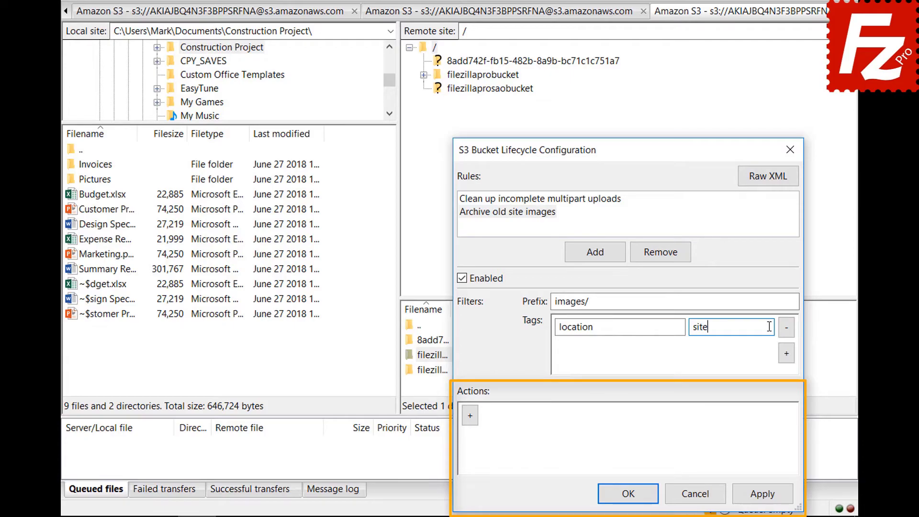
- Add a Transition (current version) action with a Days condition of 30
{"action": "left_click", "coordinate": [470, 420]}
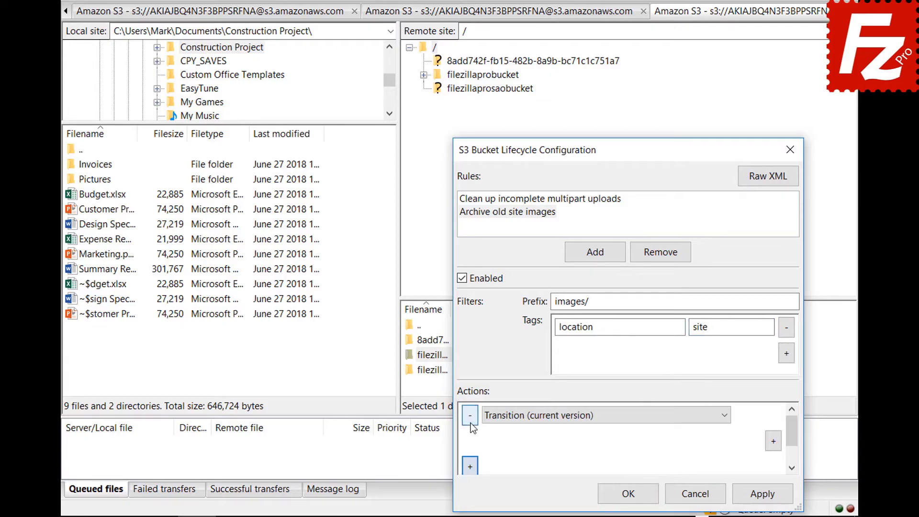
{"action": "left_click", "coordinate": [725, 418]}
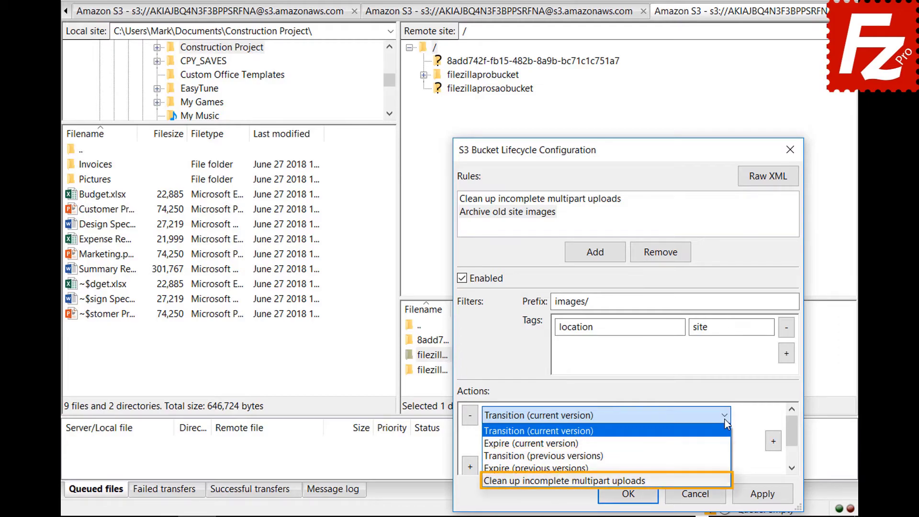
{"action": "left_click", "coordinate": [725, 419]}
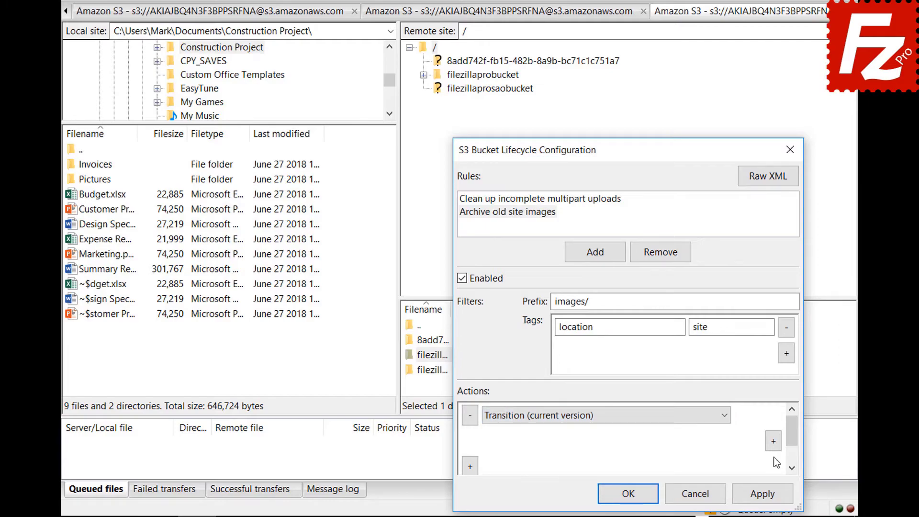
{"action": "left_click", "coordinate": [774, 441]}
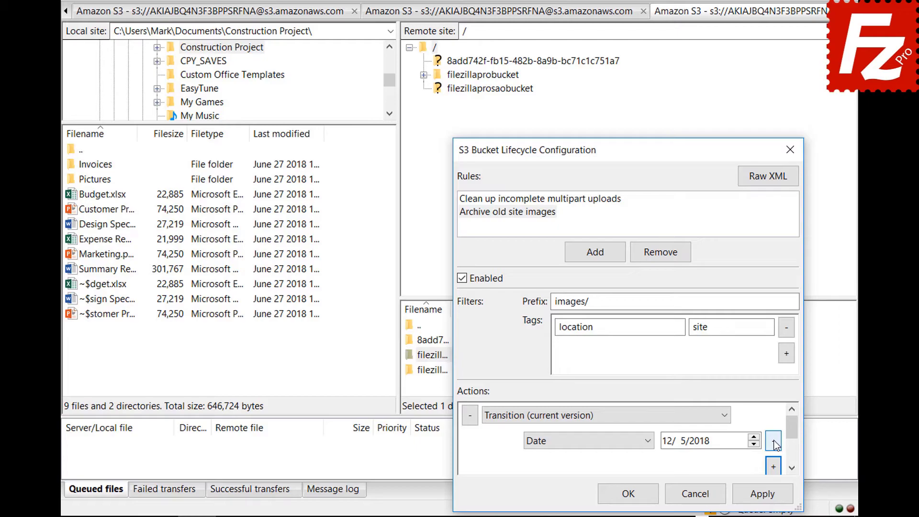
{"action": "left_click", "coordinate": [648, 441]}
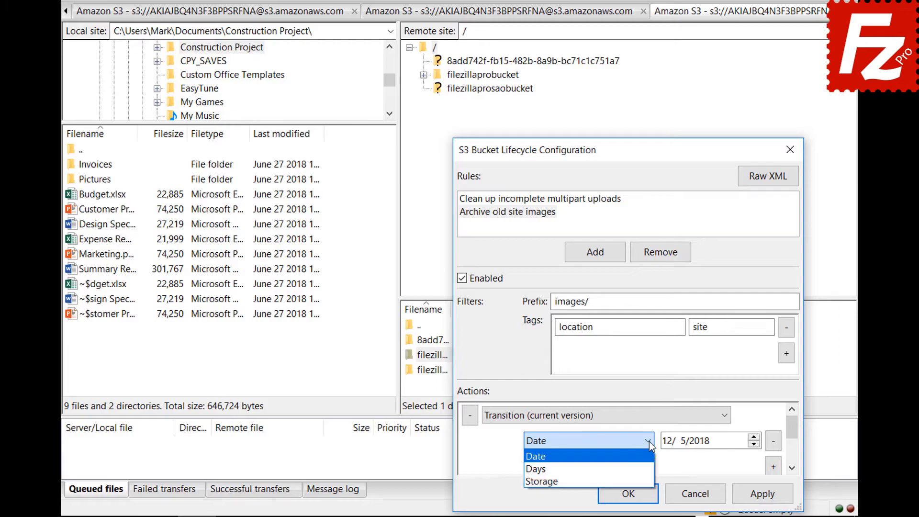
{"action": "left_click", "coordinate": [646, 469]}
{"action": "scroll", "coordinate": [794, 435], "scroll_direction": "down", "scroll_amount": 1}
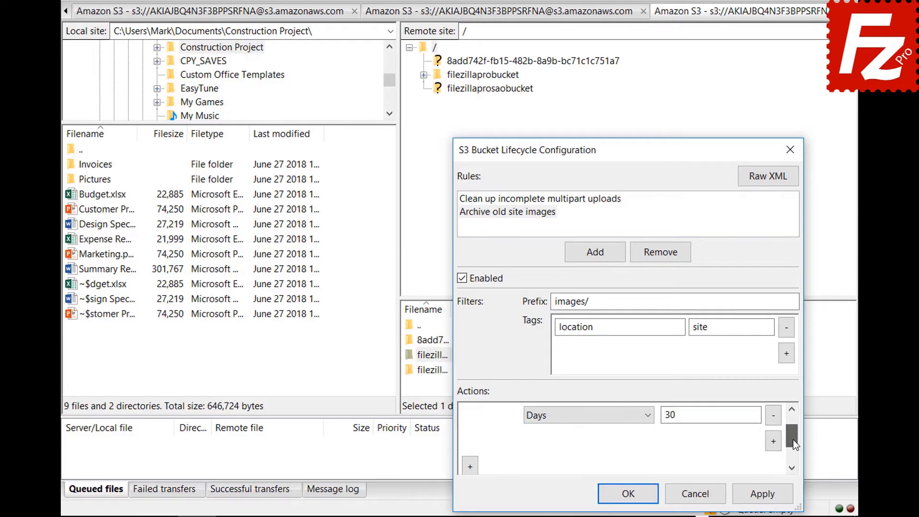
- Add a Storage condition set to Glacier and save the lifecycle configuration
{"action": "left_click", "coordinate": [774, 441]}
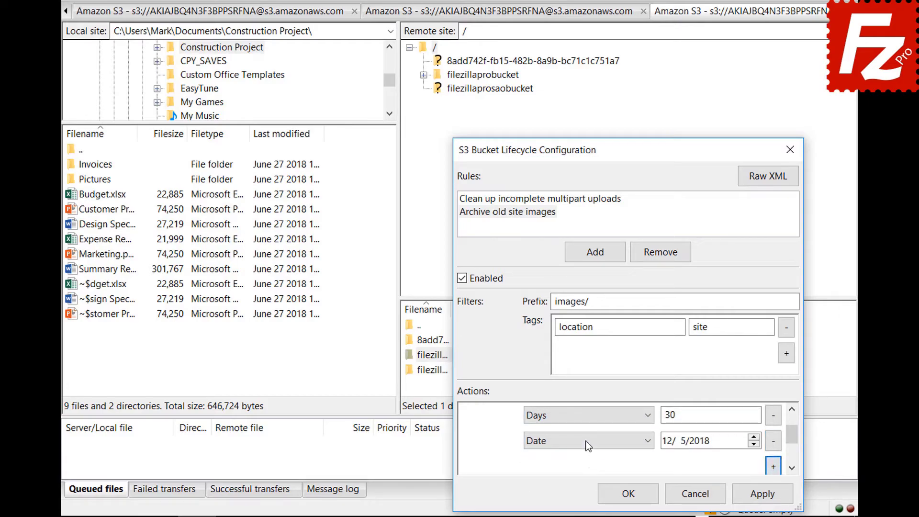
{"action": "left_click", "coordinate": [585, 440]}
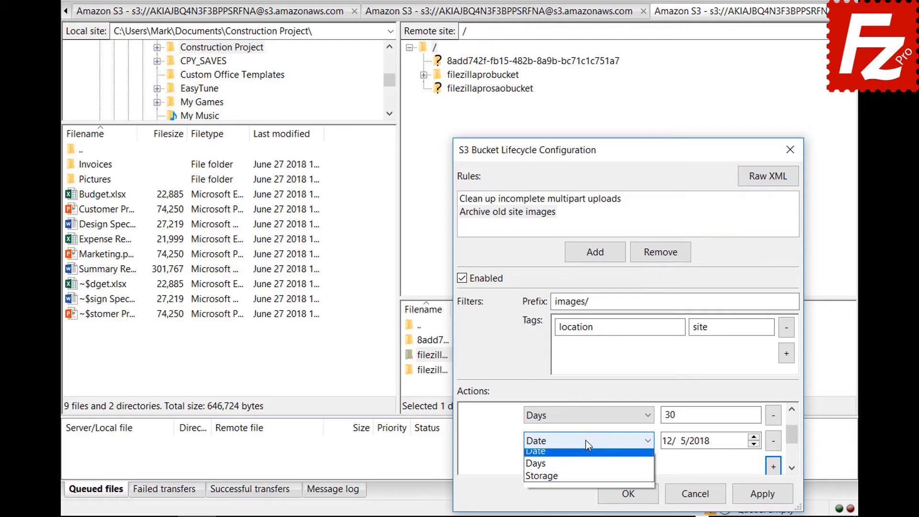
{"action": "left_click", "coordinate": [587, 478]}
{"action": "left_click", "coordinate": [691, 447]}
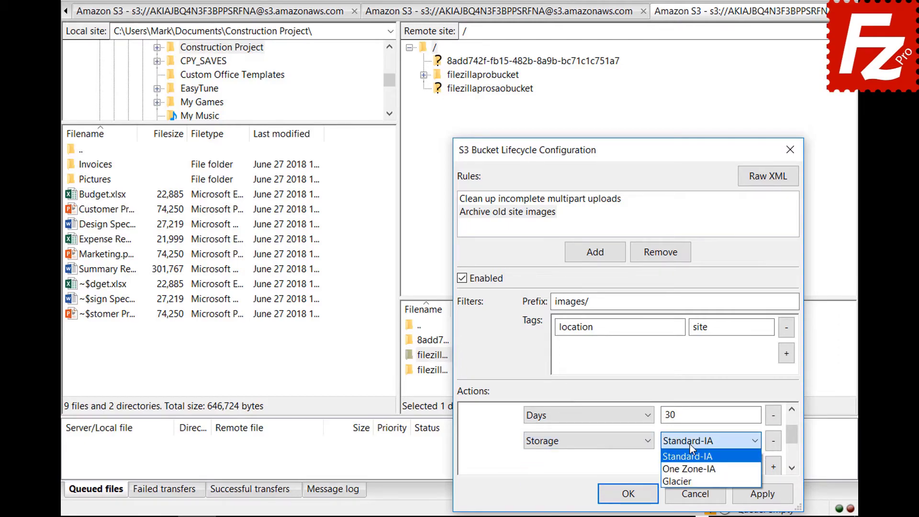
{"action": "left_click", "coordinate": [690, 478]}
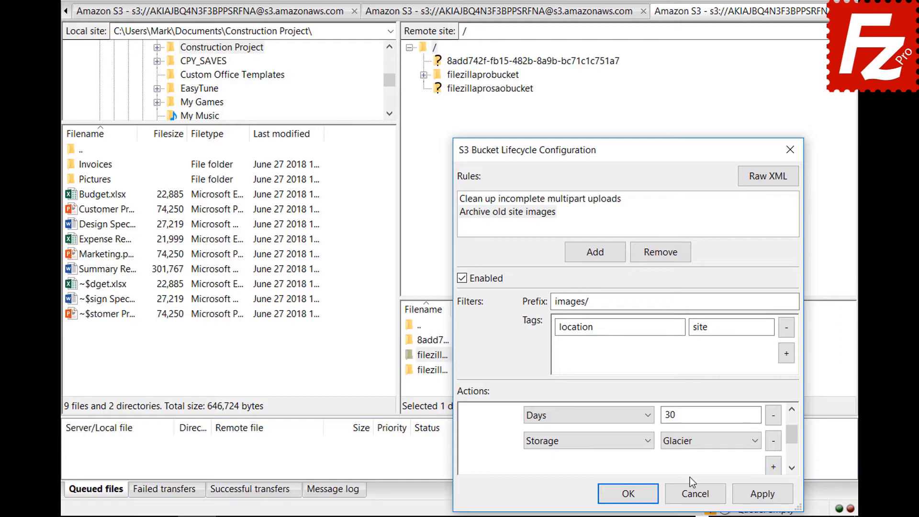
{"action": "left_click", "coordinate": [620, 494]}
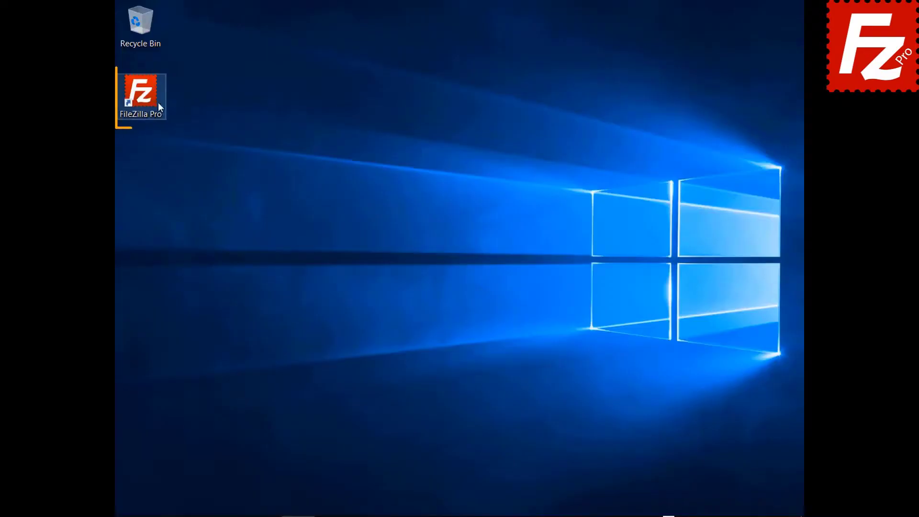
- Launch FileZilla Pro from its desktop icon into a fresh, unconnected window
{"action": "double_click", "coordinate": [148, 103]}
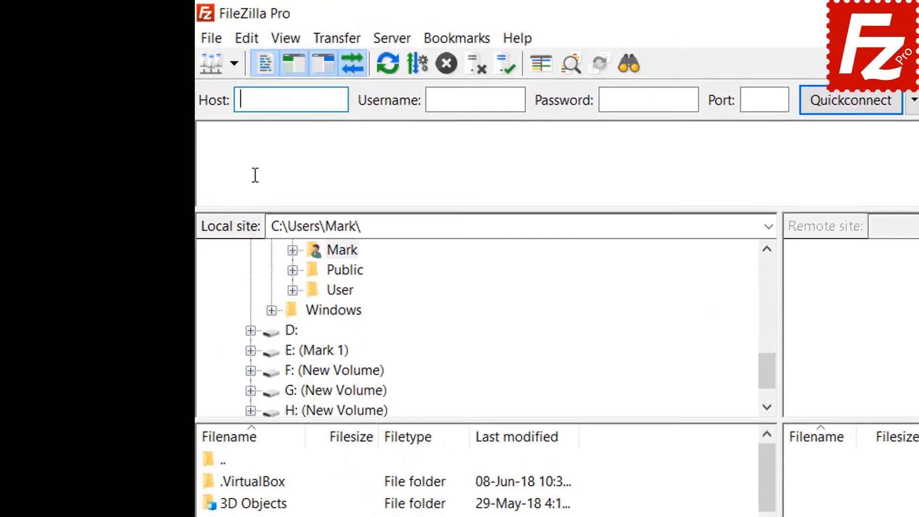
- Add a new site 'Azure File Connection' using the Microsoft Azure File Storage Service protocol
{"action": "left_click", "coordinate": [214, 41]}
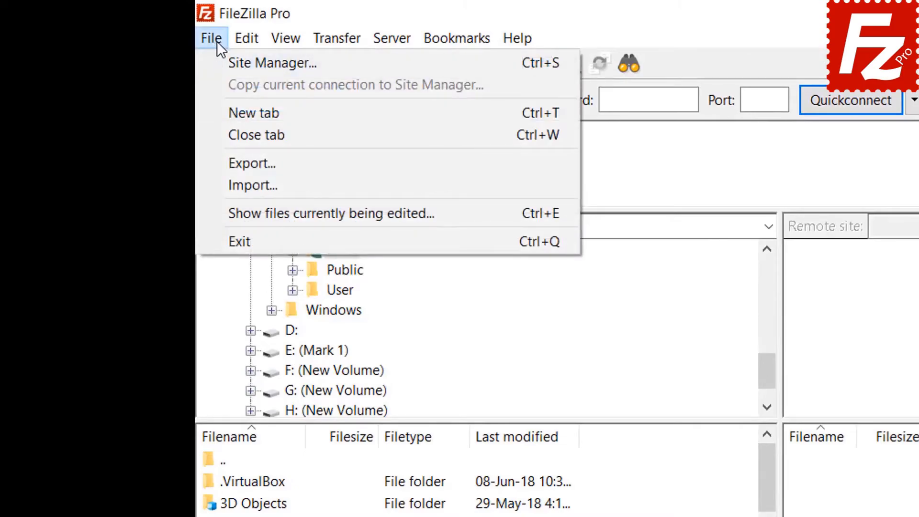
{"action": "left_click", "coordinate": [230, 63]}
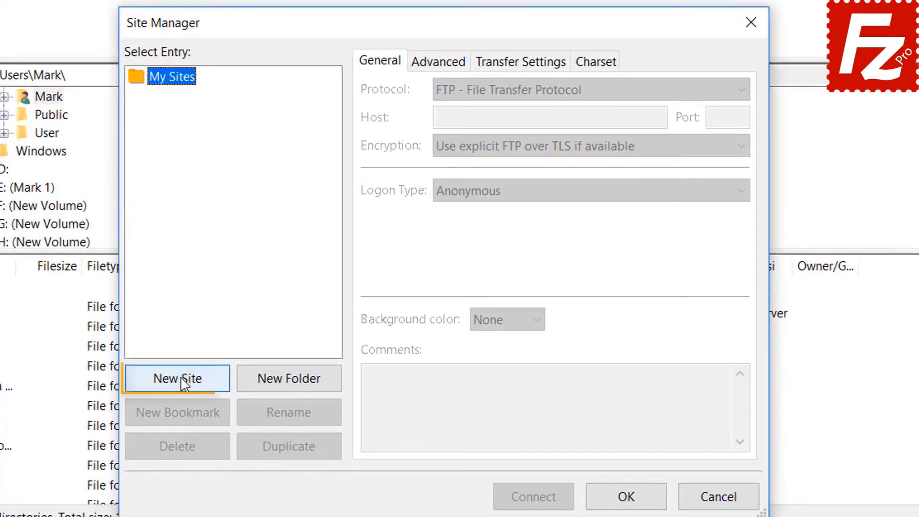
{"action": "left_click", "coordinate": [183, 380]}
{"action": "type", "text": "A"}
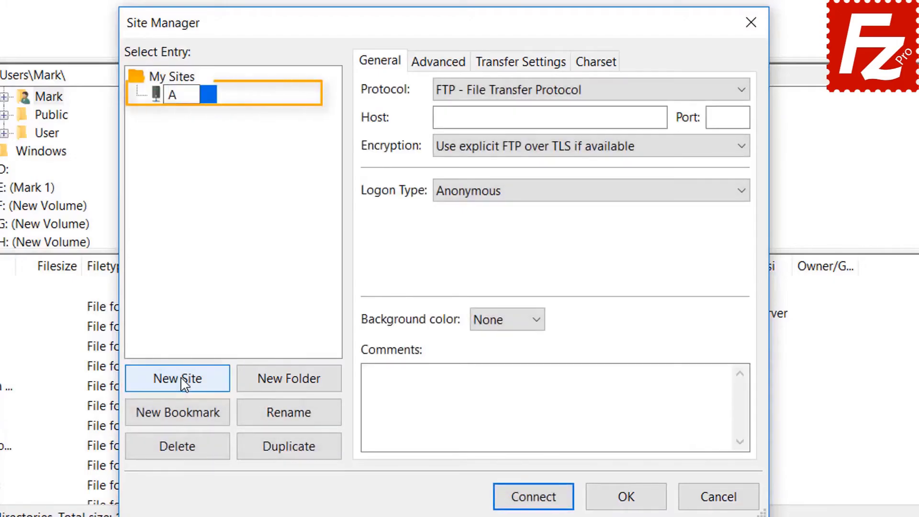
{"action": "type", "text": "zure F"}
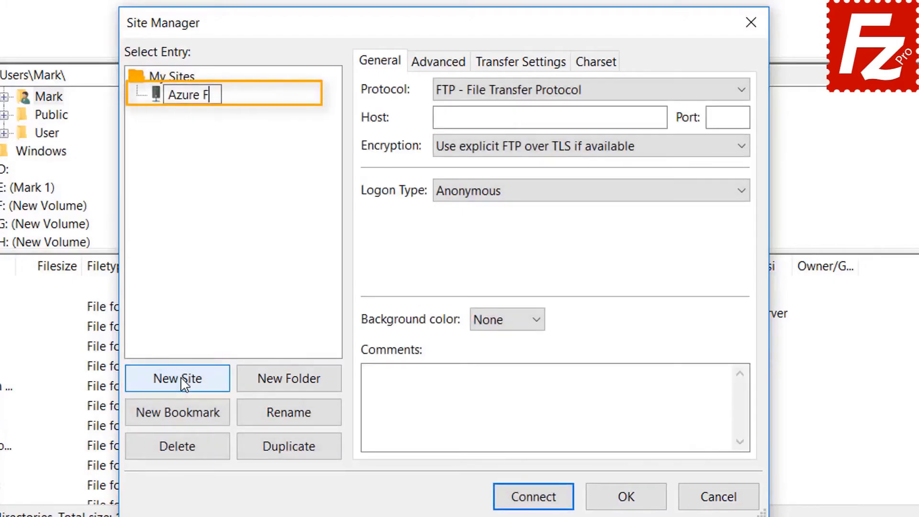
{"action": "type", "text": "ile Co"}
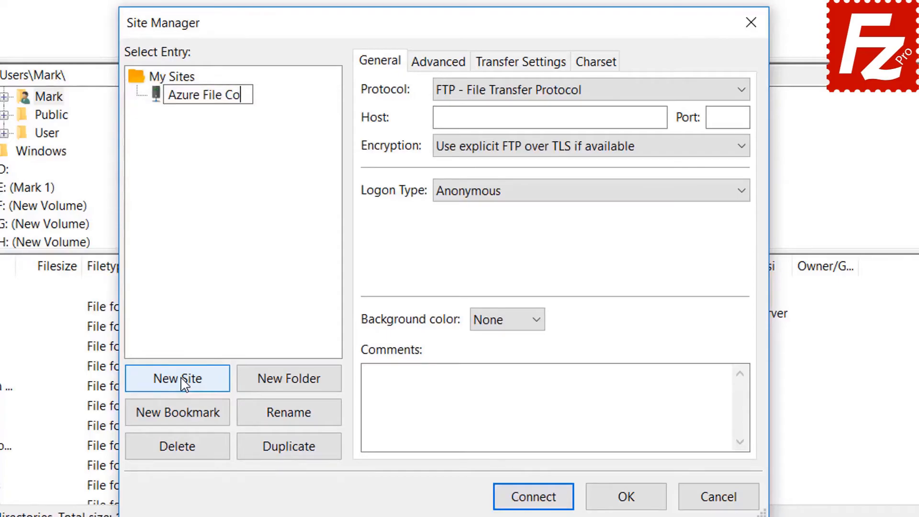
{"action": "type", "text": "nnection"}
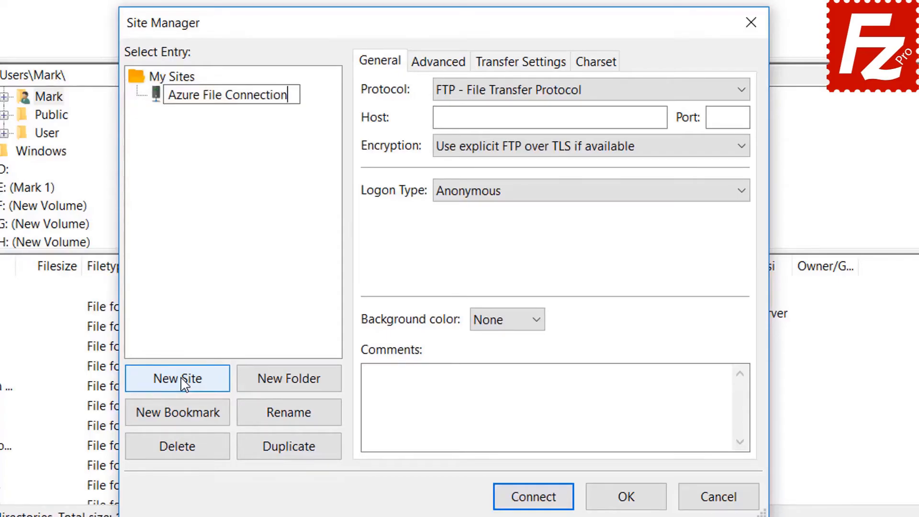
{"action": "key", "text": "Return"}
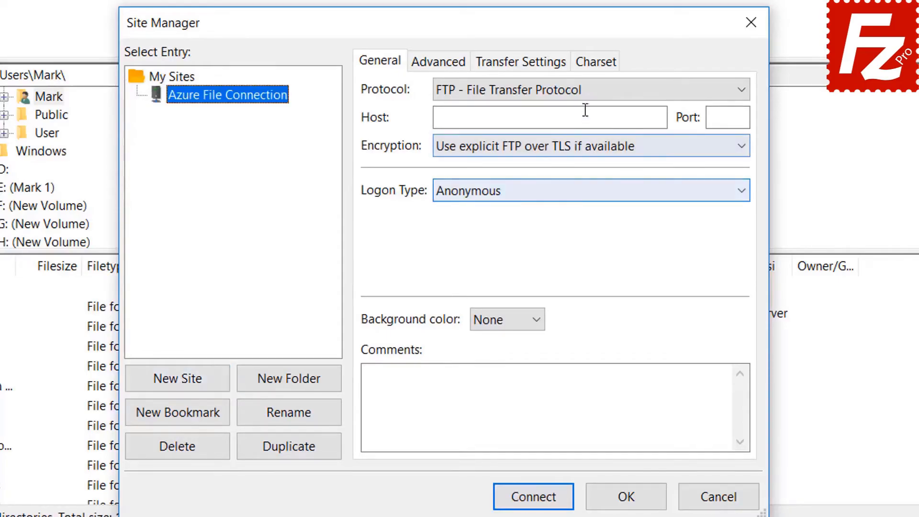
{"action": "left_click", "coordinate": [586, 92]}
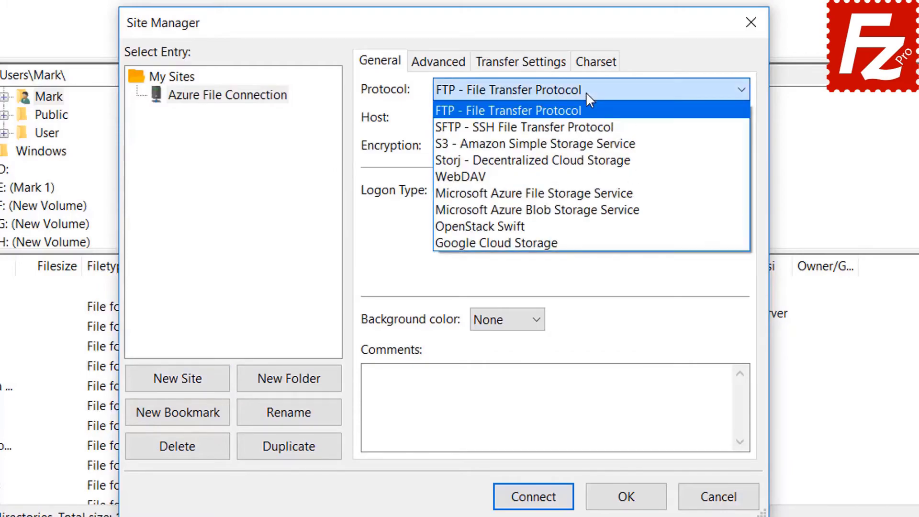
{"action": "left_click", "coordinate": [586, 193]}
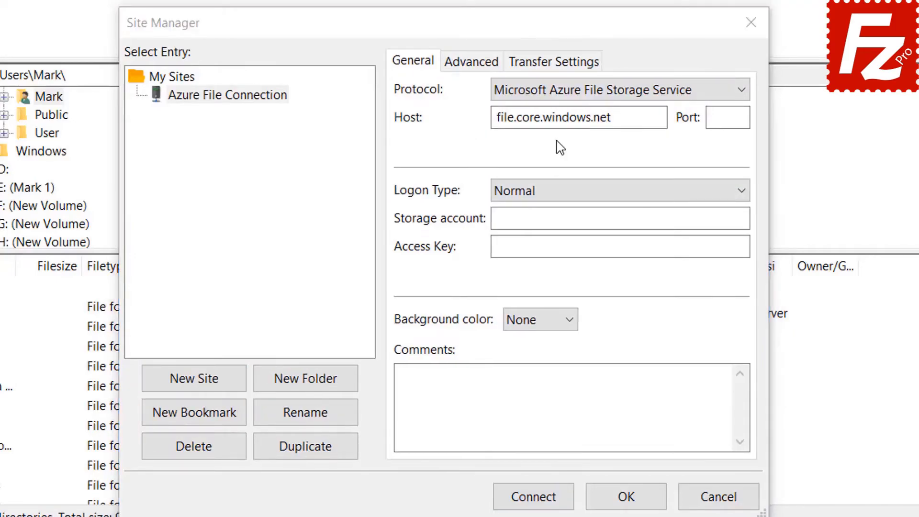
- Paste the storage account and access key, connect, and always trust the server certificate
{"action": "left_click", "coordinate": [563, 95]}
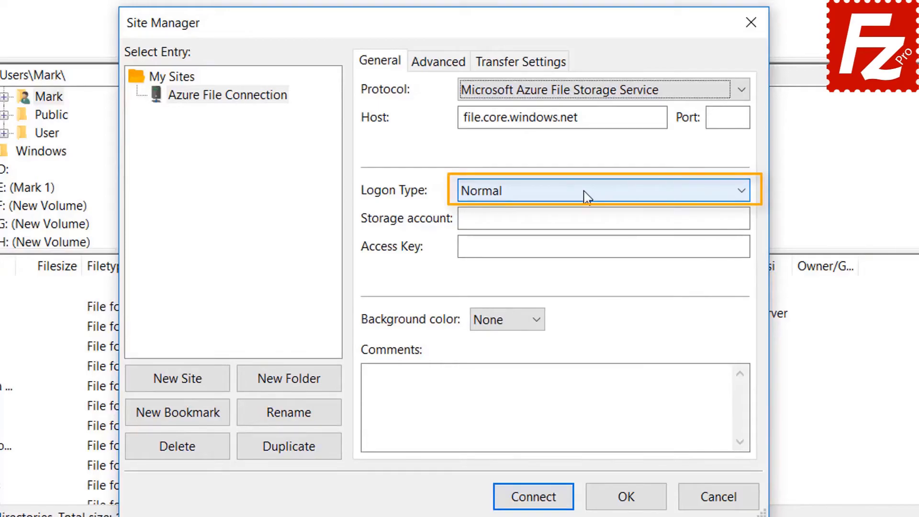
{"action": "left_click", "coordinate": [573, 219]}
{"action": "key", "text": "ctrl+v"}
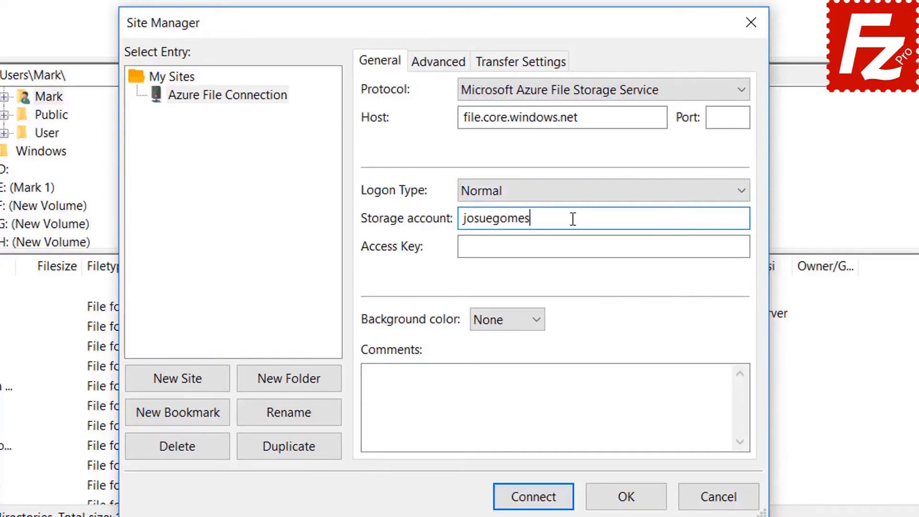
{"action": "left_click", "coordinate": [505, 248]}
{"action": "key", "text": "ctrl+v"}
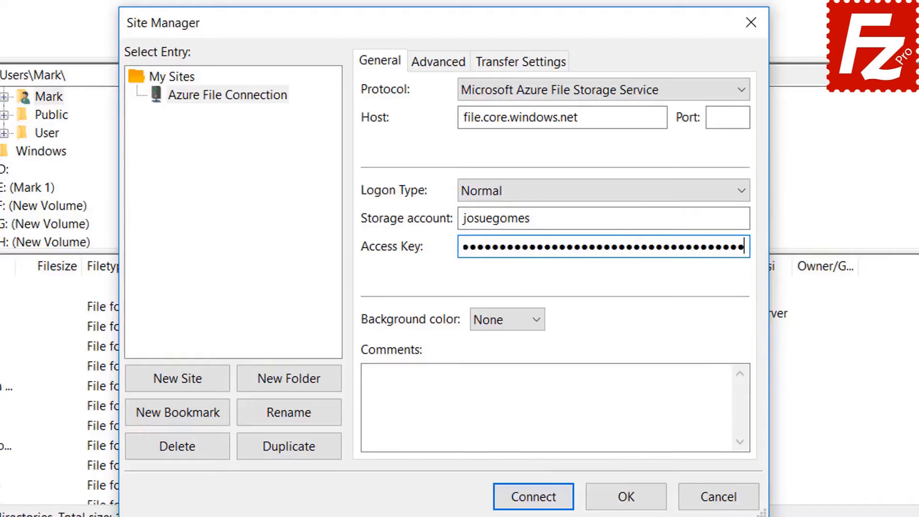
{"action": "left_click", "coordinate": [534, 498]}
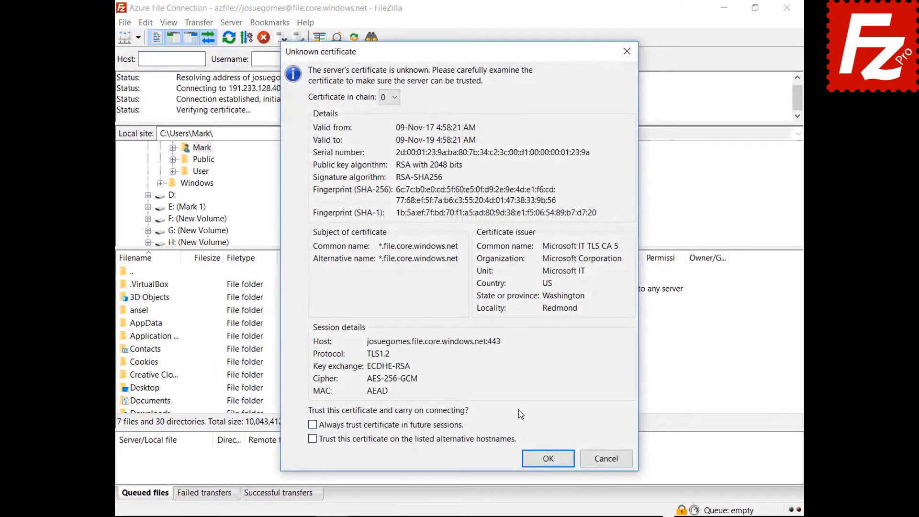
{"action": "left_click", "coordinate": [449, 427]}
{"action": "left_click", "coordinate": [533, 457]}
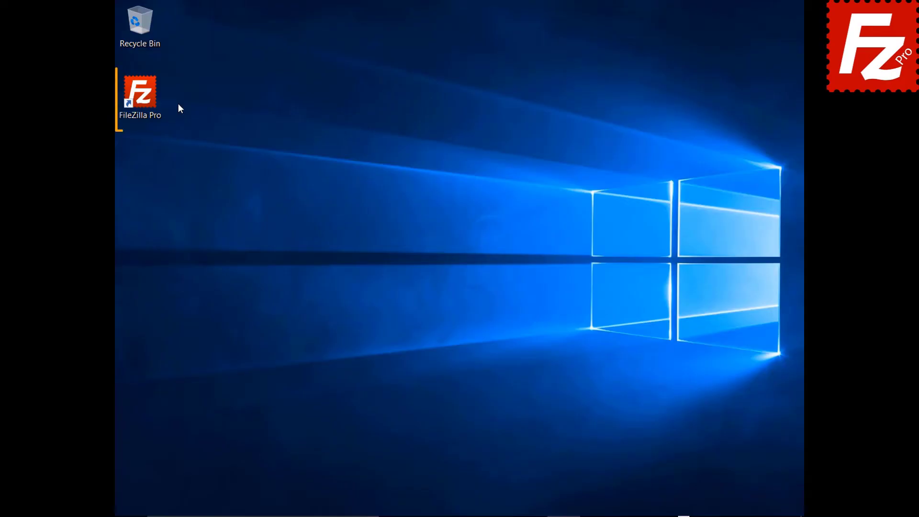
- Launch FileZilla Pro and add a new site 'Google Drive' using the Google Drive protocol
{"action": "double_click", "coordinate": [146, 99]}
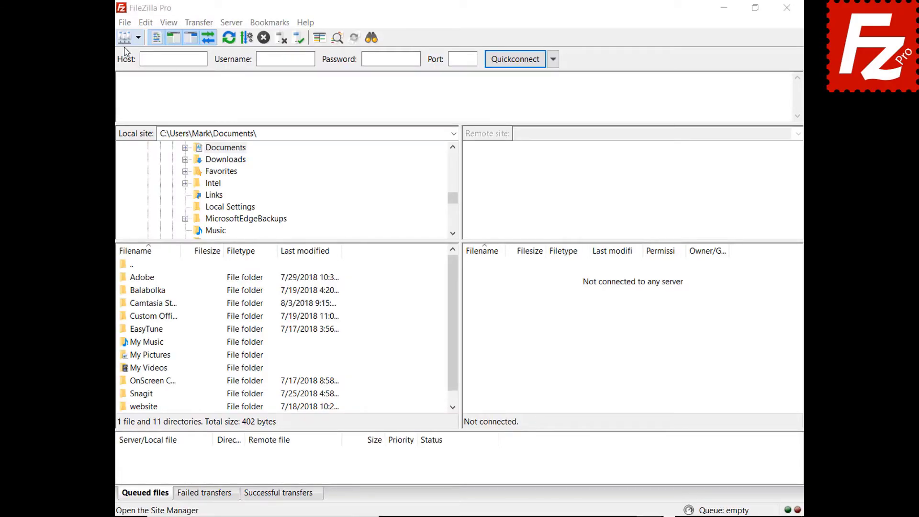
{"action": "left_click", "coordinate": [124, 23]}
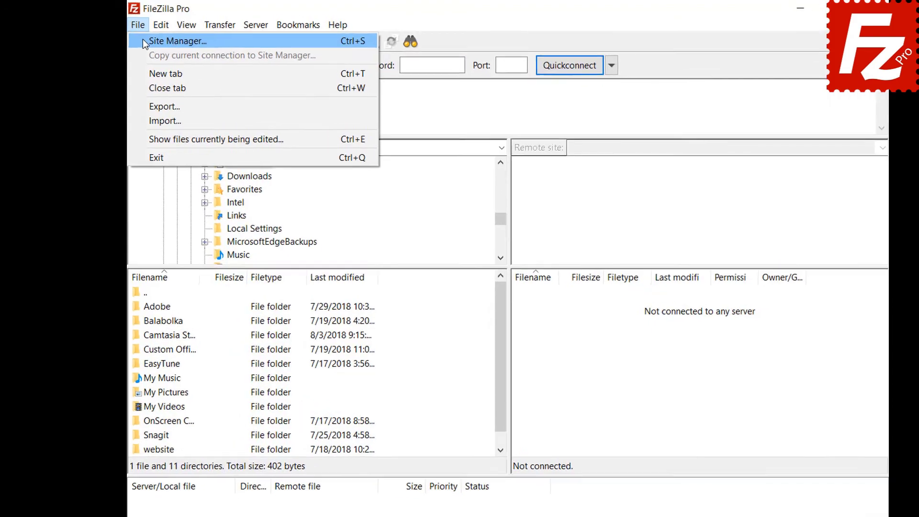
{"action": "left_click", "coordinate": [142, 41]}
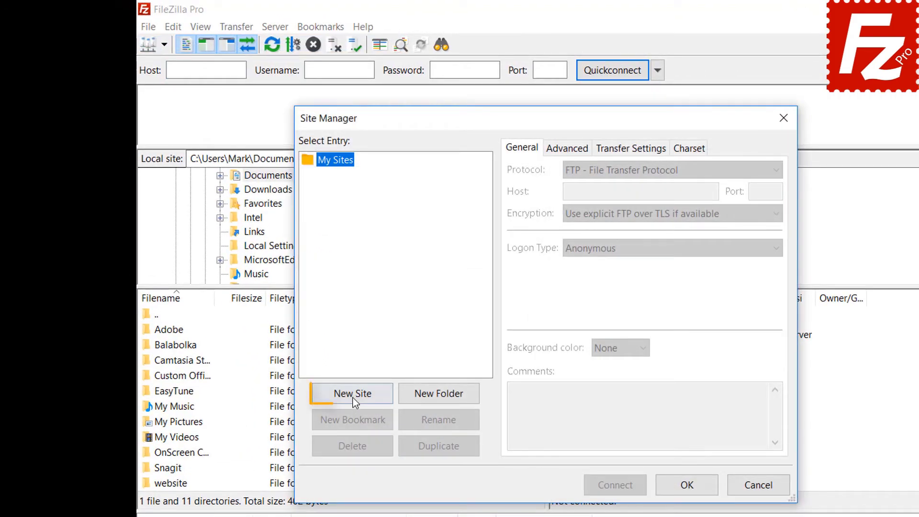
{"action": "left_click", "coordinate": [354, 397]}
{"action": "type", "text": "Google Drive"}
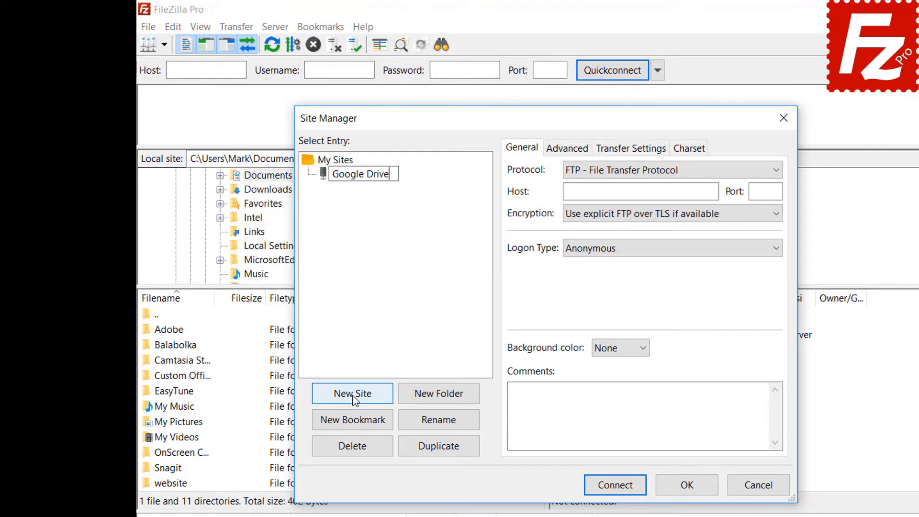
{"action": "left_click", "coordinate": [634, 176]}
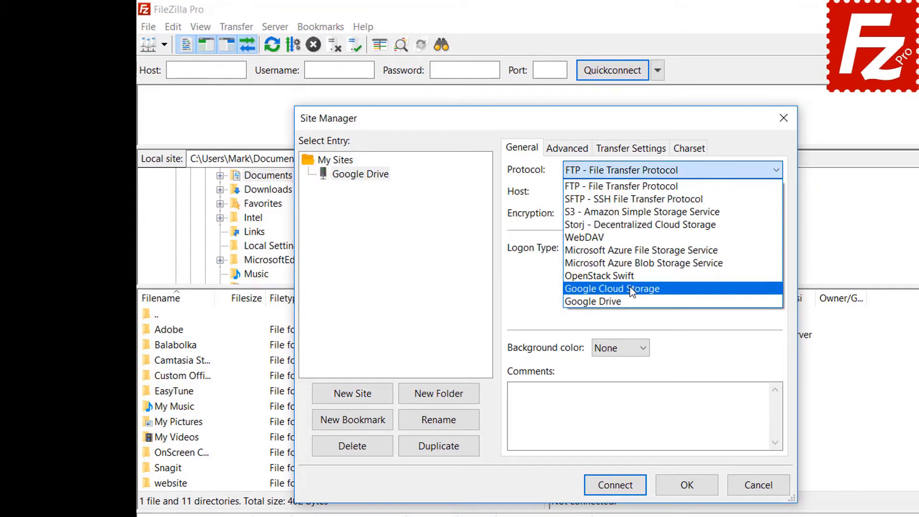
{"action": "left_click", "coordinate": [631, 301]}
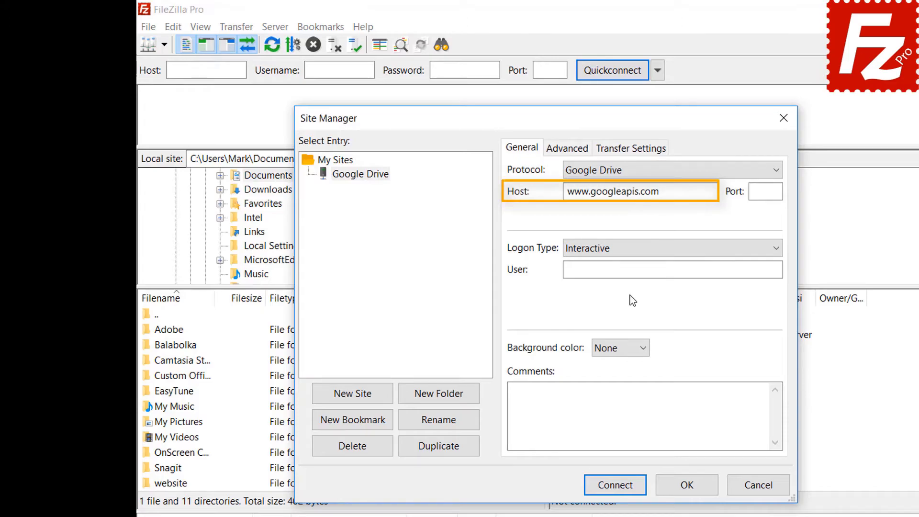
- Enter the Google account's e-mail address as the user and connect
{"action": "left_click", "coordinate": [691, 268]}
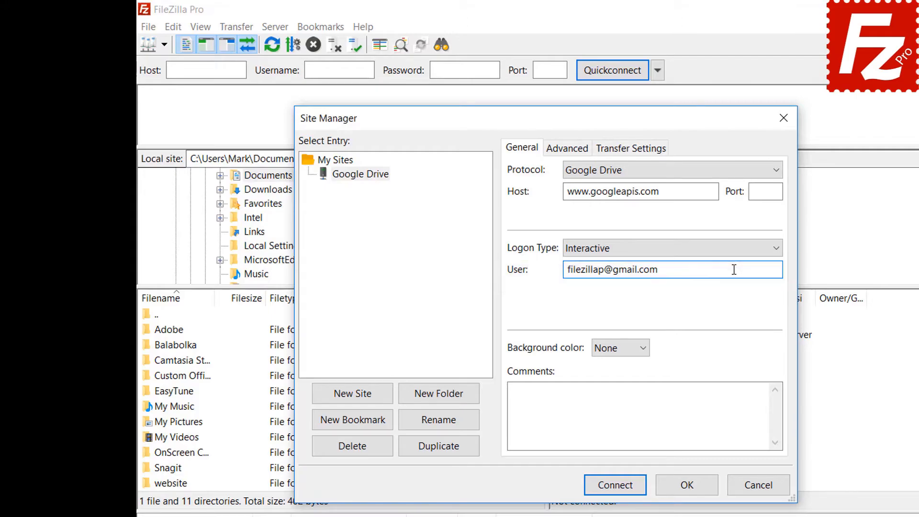
{"action": "left_click", "coordinate": [619, 487]}
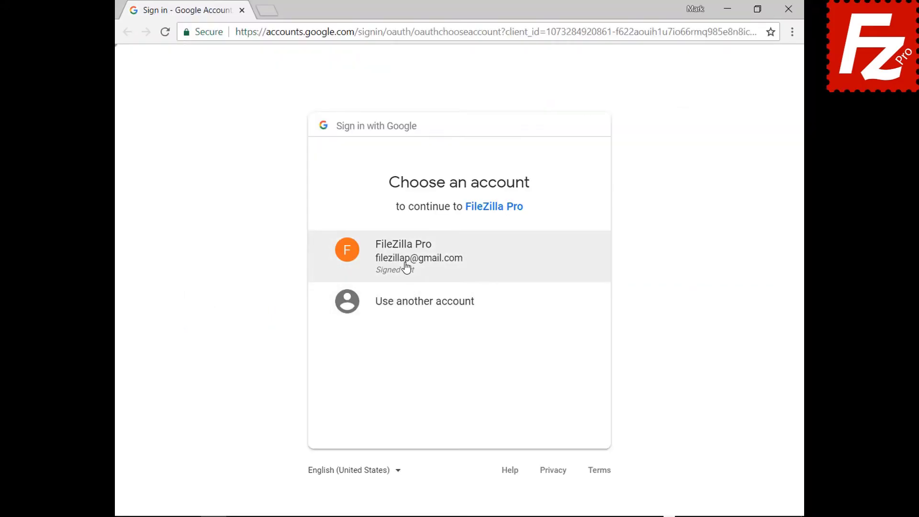
- Sign in to the FileZilla Pro Google account, allow Drive access, and close the browser
{"action": "left_click", "coordinate": [407, 267]}
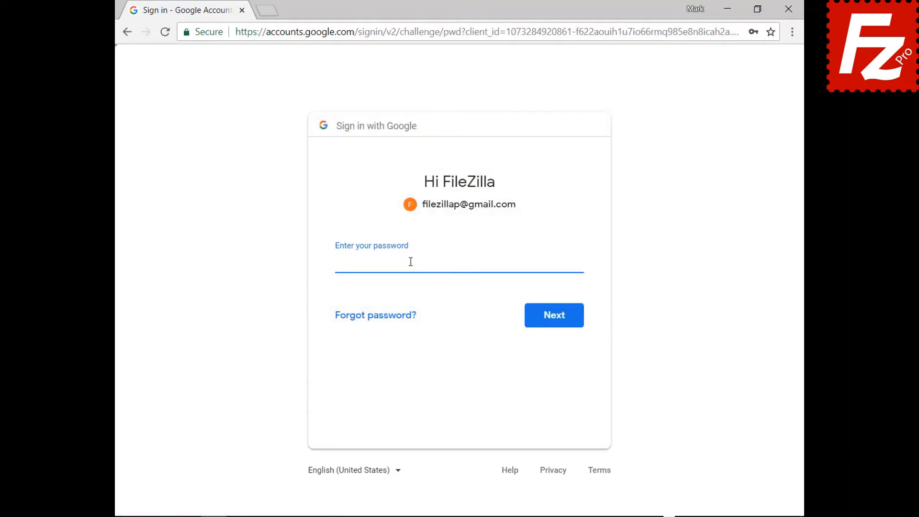
{"action": "key", "text": "ctrl+v"}
{"action": "left_click", "coordinate": [556, 324]}
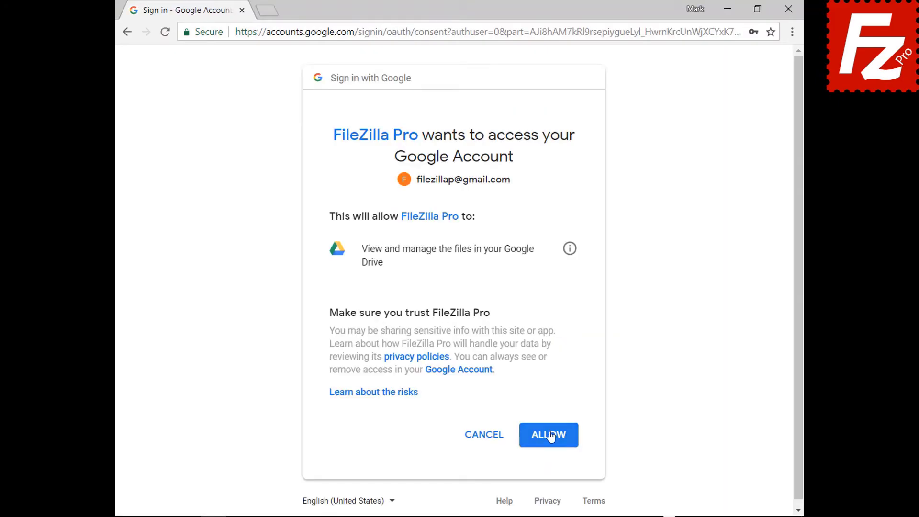
{"action": "left_click", "coordinate": [550, 436]}
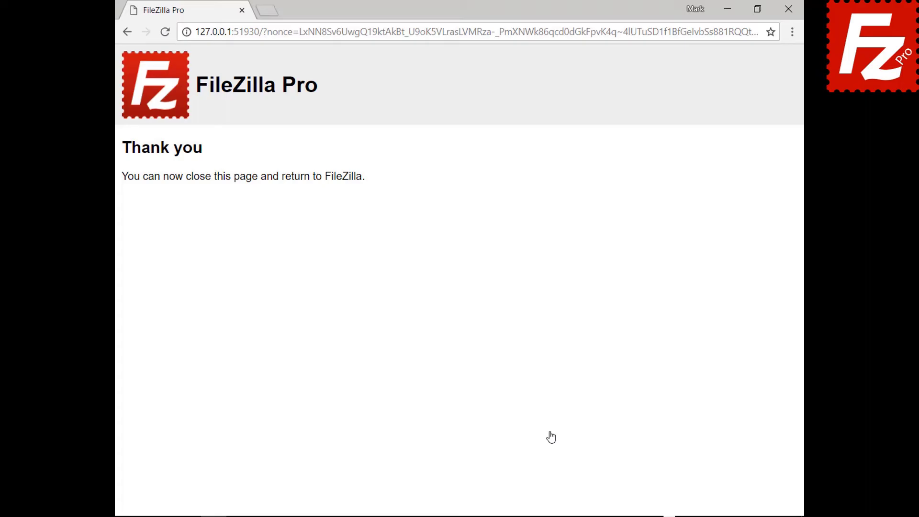
{"action": "left_click", "coordinate": [788, 10]}
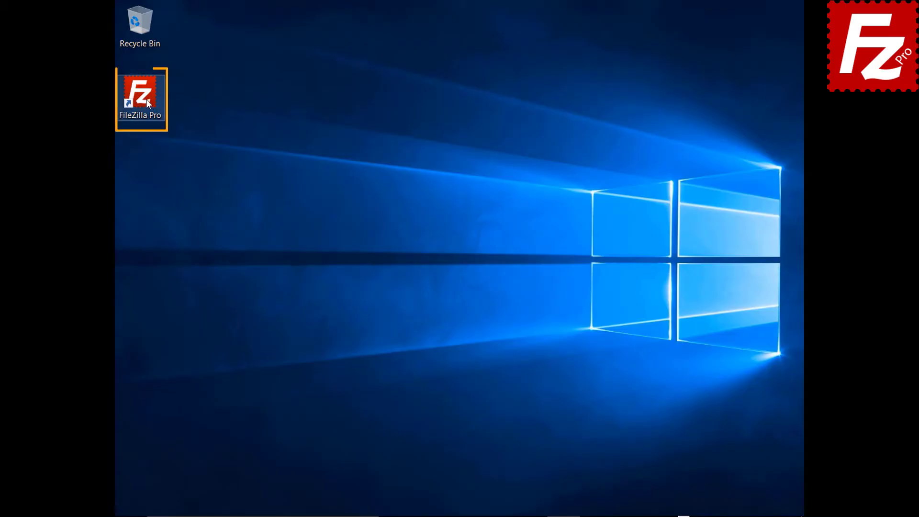
- Reconnect to the saved Google Drive site and open My Drive > Construction Project
{"action": "double_click", "coordinate": [146, 99]}
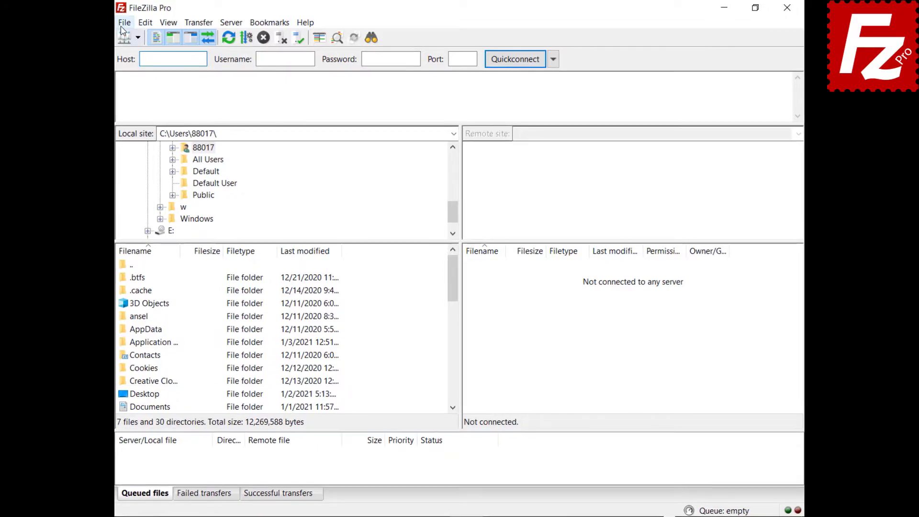
{"action": "left_click", "coordinate": [125, 20]}
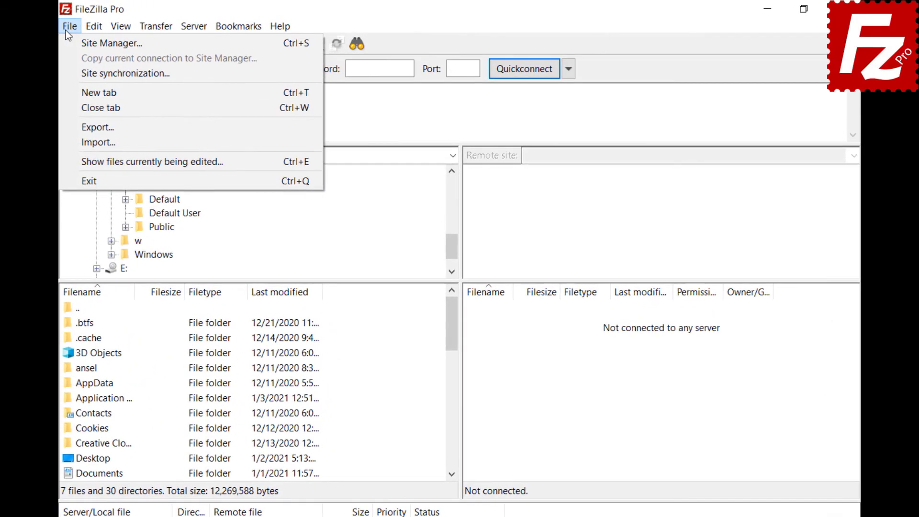
{"action": "left_click", "coordinate": [66, 42]}
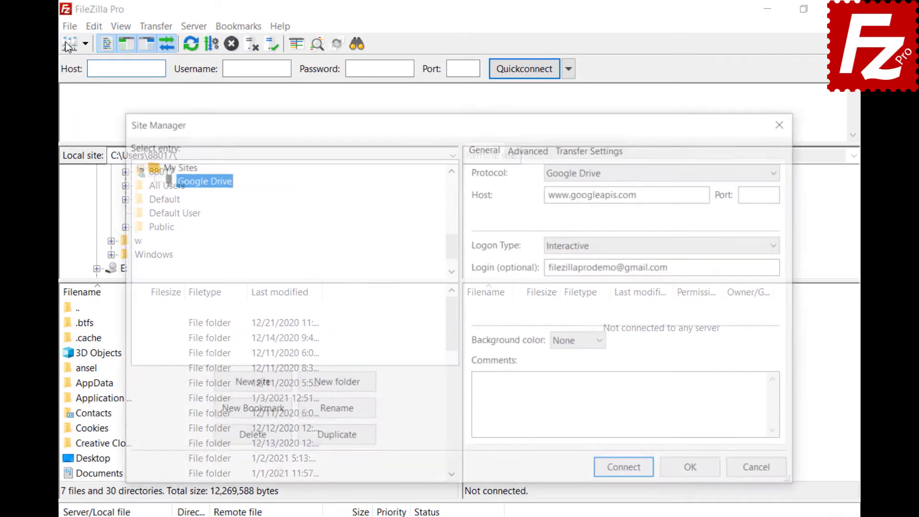
{"action": "left_click", "coordinate": [633, 471]}
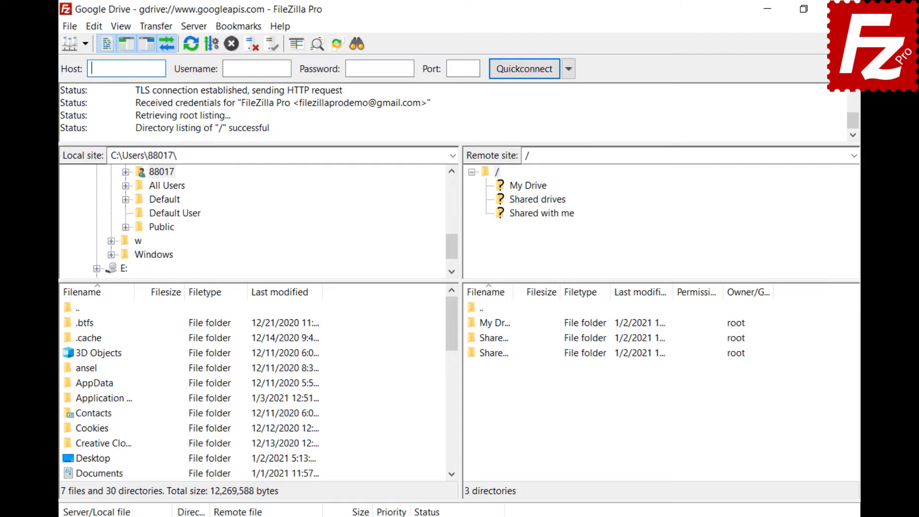
{"action": "left_click", "coordinate": [528, 186]}
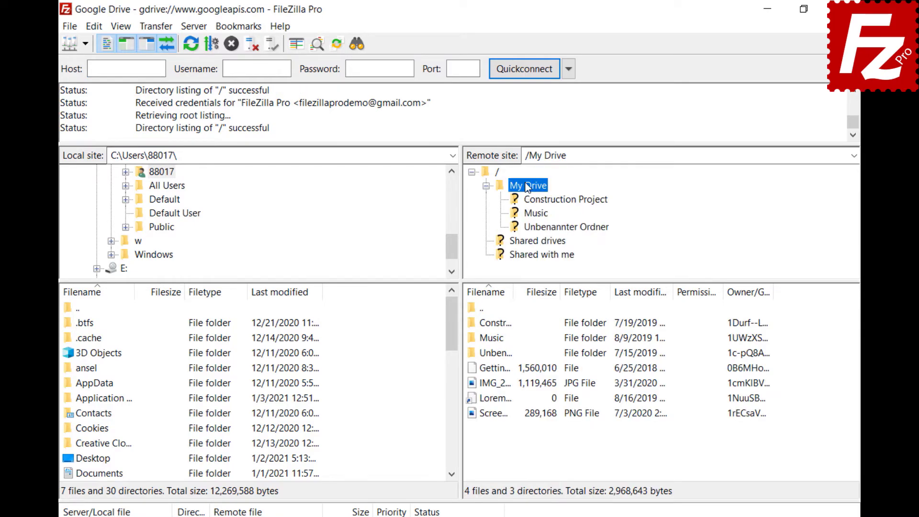
{"action": "left_click", "coordinate": [537, 200]}
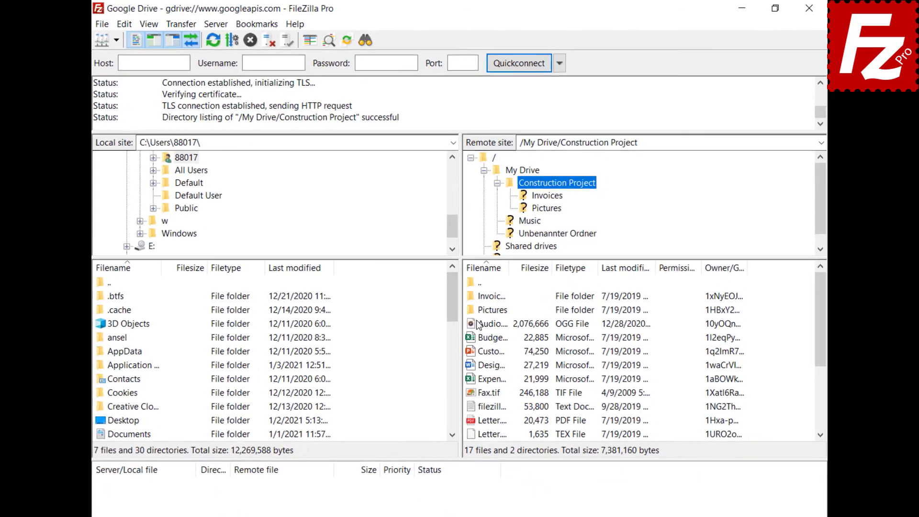
- Share Audio.ogg with a new Can Comment grantee and message 'Shared with FileZilla Pro'
{"action": "right_click", "coordinate": [479, 354]}
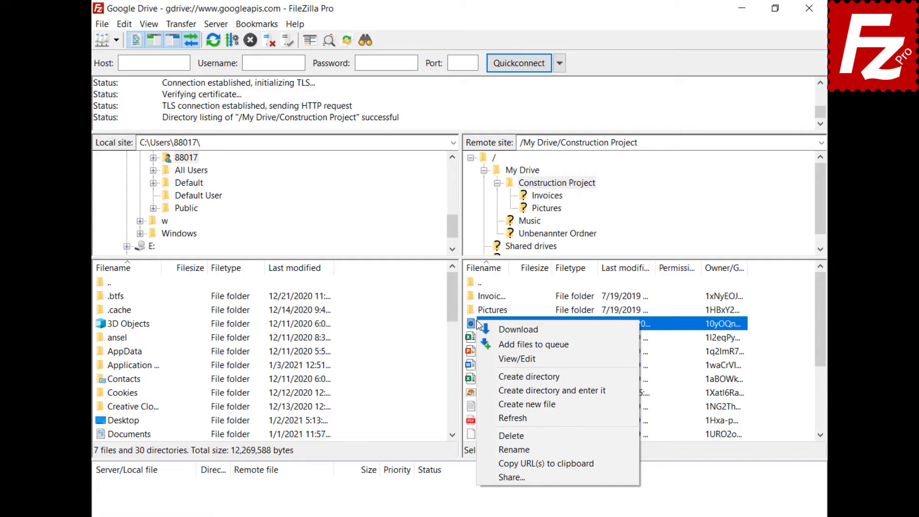
{"action": "left_click", "coordinate": [508, 478]}
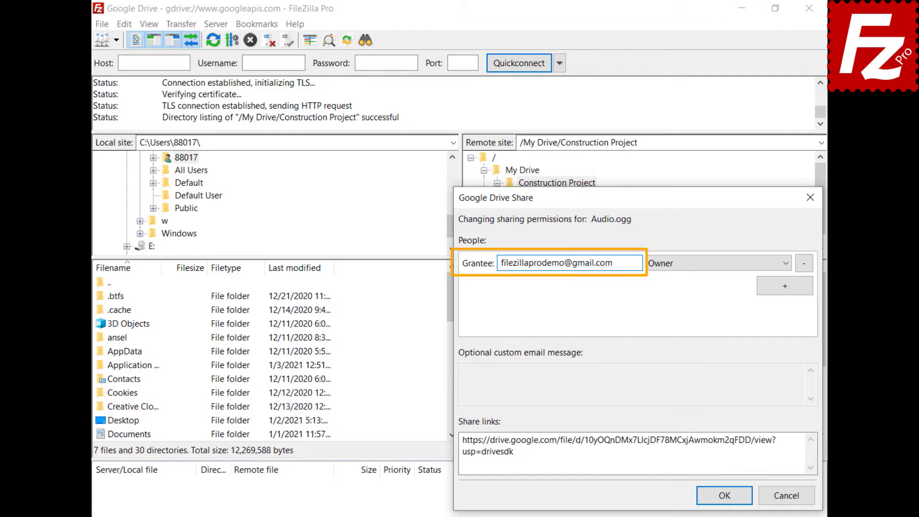
{"action": "left_click", "coordinate": [785, 286]}
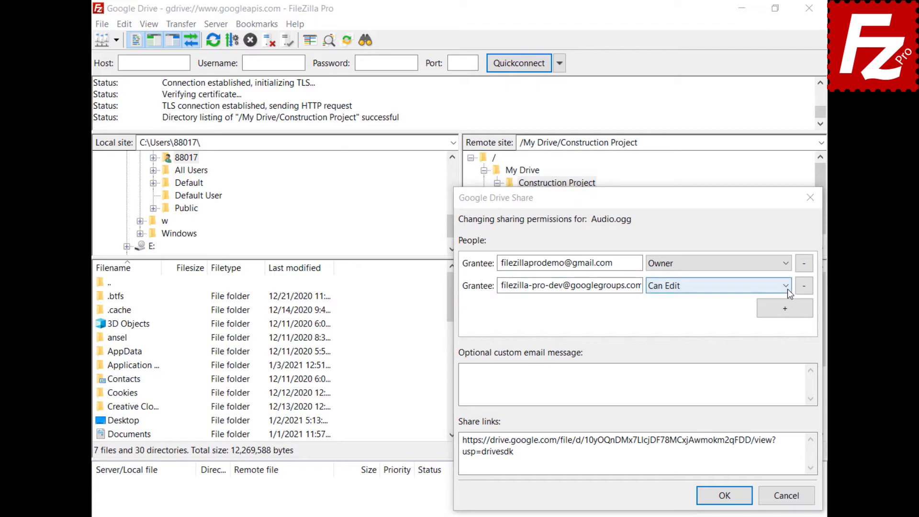
{"action": "left_click", "coordinate": [788, 288]}
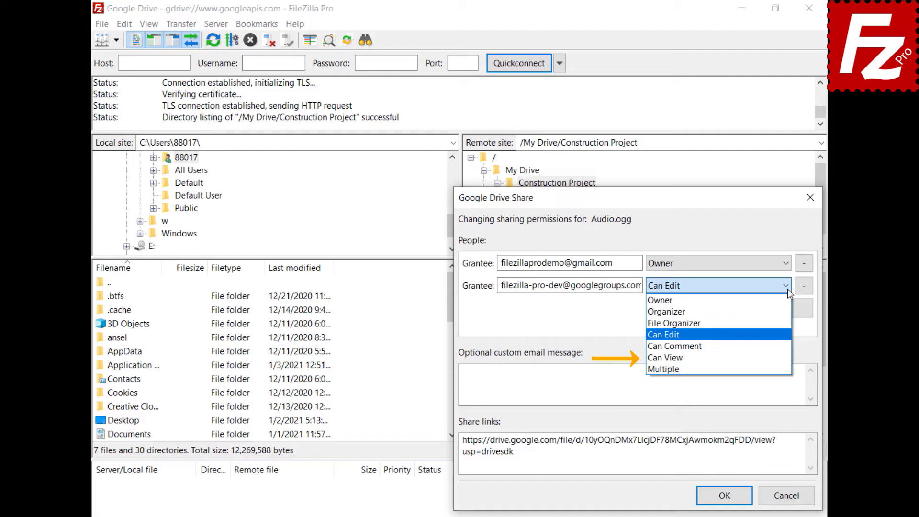
{"action": "left_click", "coordinate": [782, 345]}
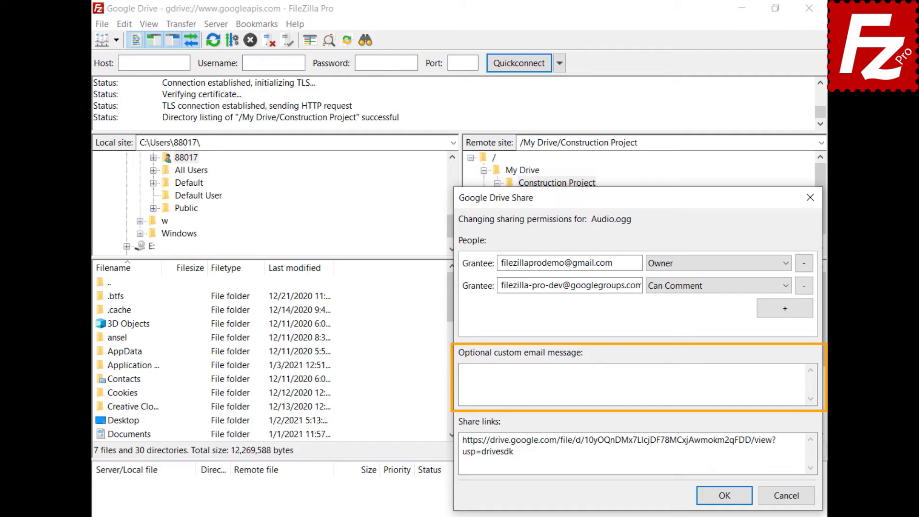
{"action": "left_click", "coordinate": [465, 372]}
{"action": "type", "text": "Shared with FileZilla"}
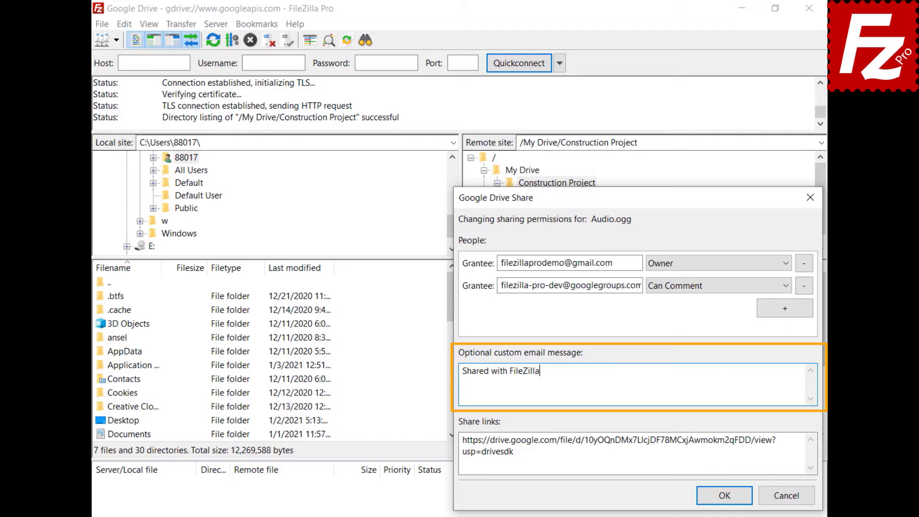
{"action": "type", "text": " Pro"}
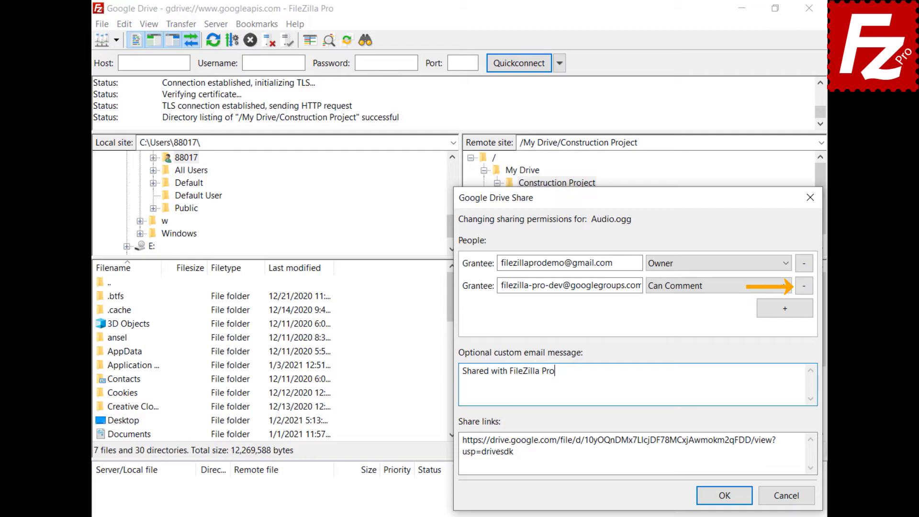
{"action": "left_click", "coordinate": [724, 496]}
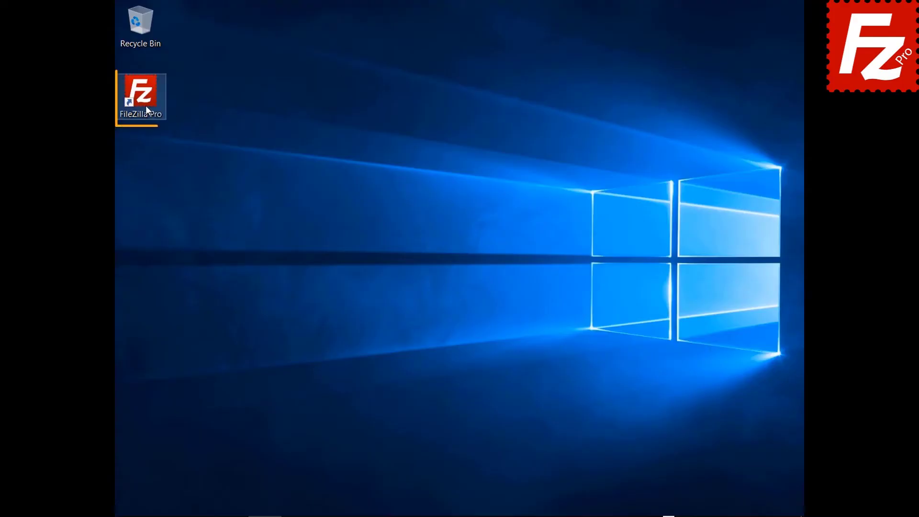
- Launch FileZilla Pro and add a site 'Google Cloud Connection' using Google Cloud Storage
{"action": "double_click", "coordinate": [145, 106]}
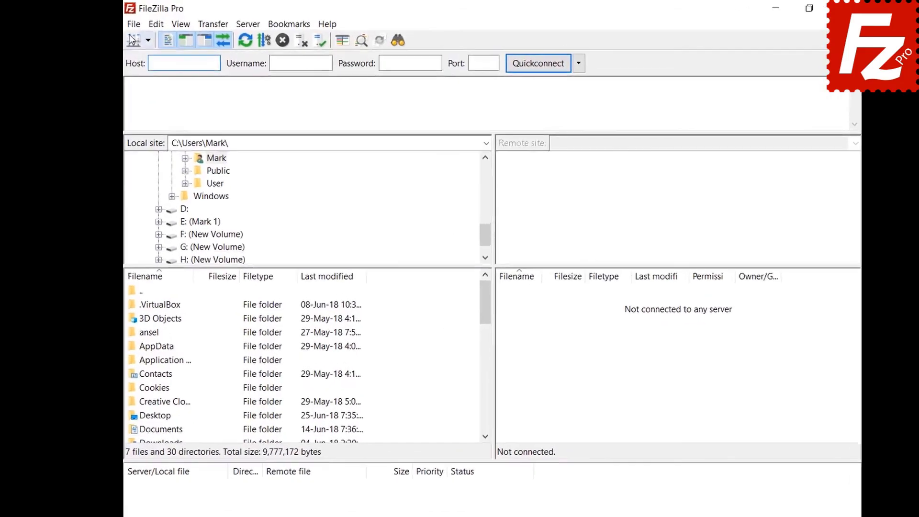
{"action": "left_click", "coordinate": [125, 23]}
{"action": "left_click", "coordinate": [136, 38]}
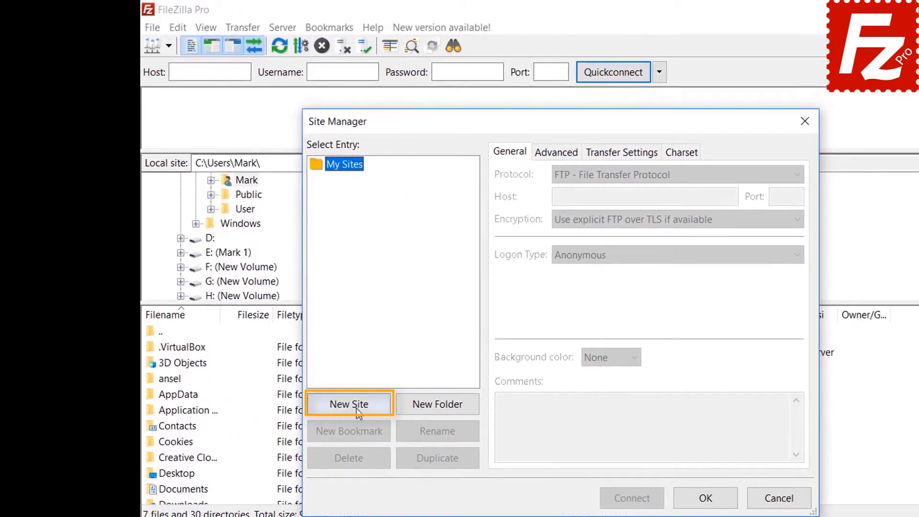
{"action": "left_click", "coordinate": [358, 408]}
{"action": "type", "text": "Googl"}
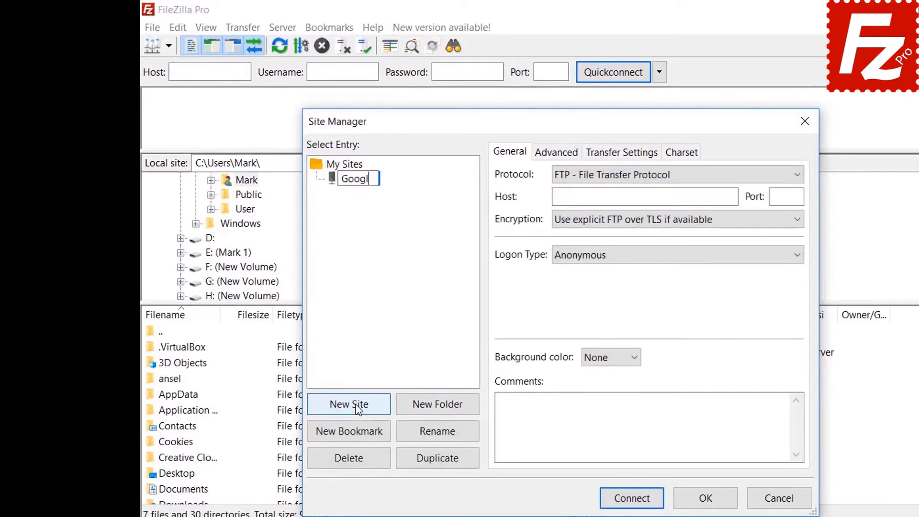
{"action": "type", "text": "e Cloud Connection"}
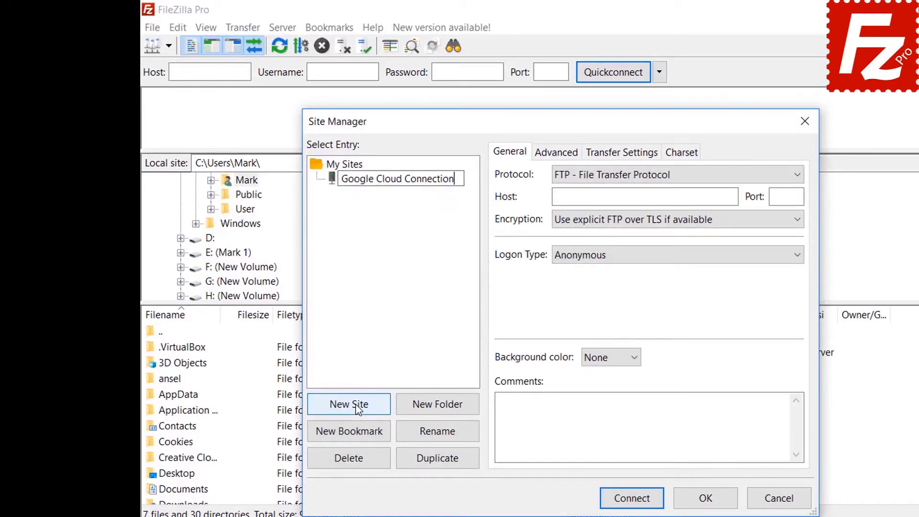
{"action": "key", "text": "Return"}
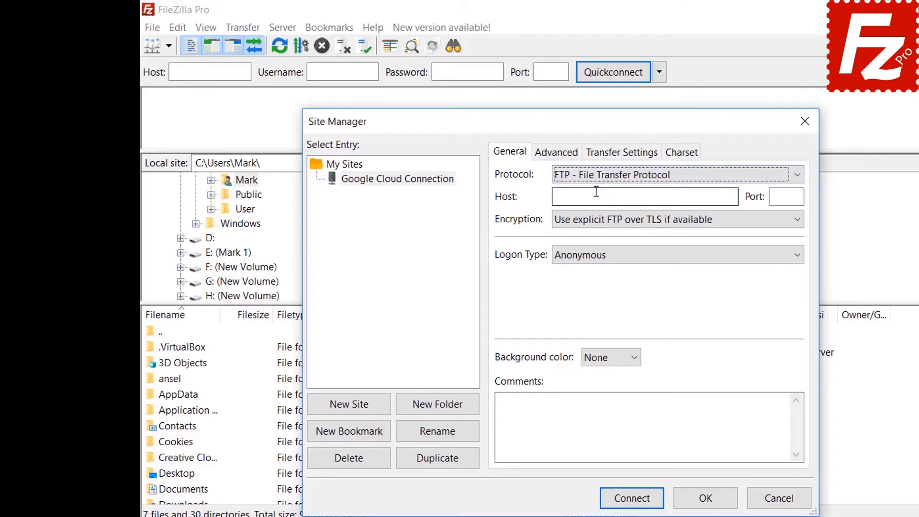
{"action": "left_click", "coordinate": [595, 176]}
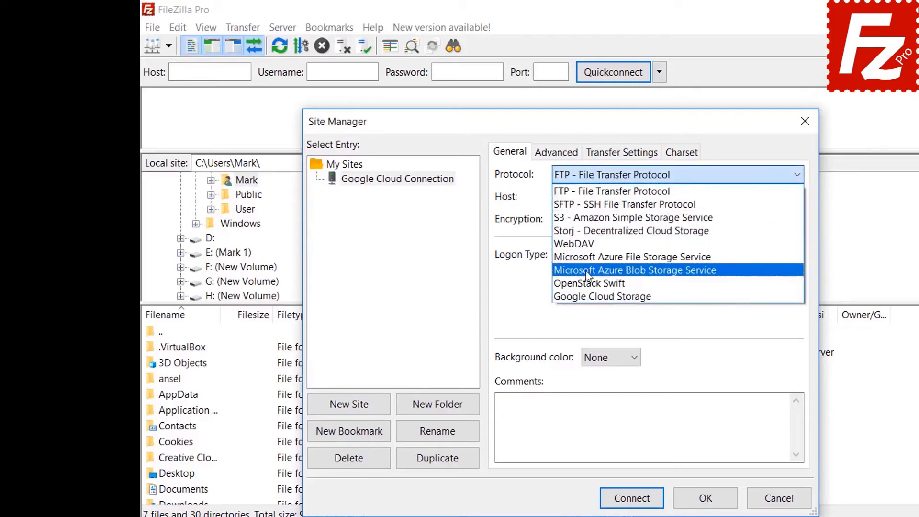
{"action": "left_click", "coordinate": [589, 297]}
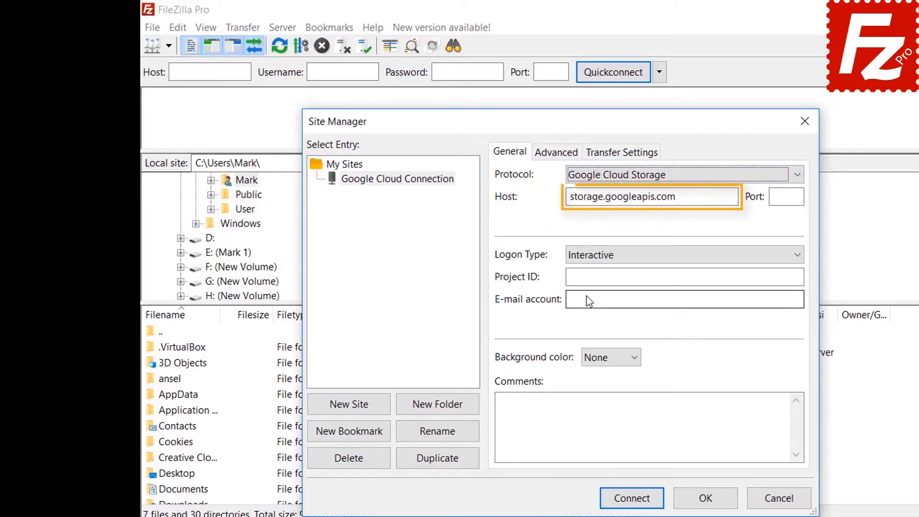
- Enter project ID filezilla-pro and the account e-mail, then connect
{"action": "type", "text": "file"}
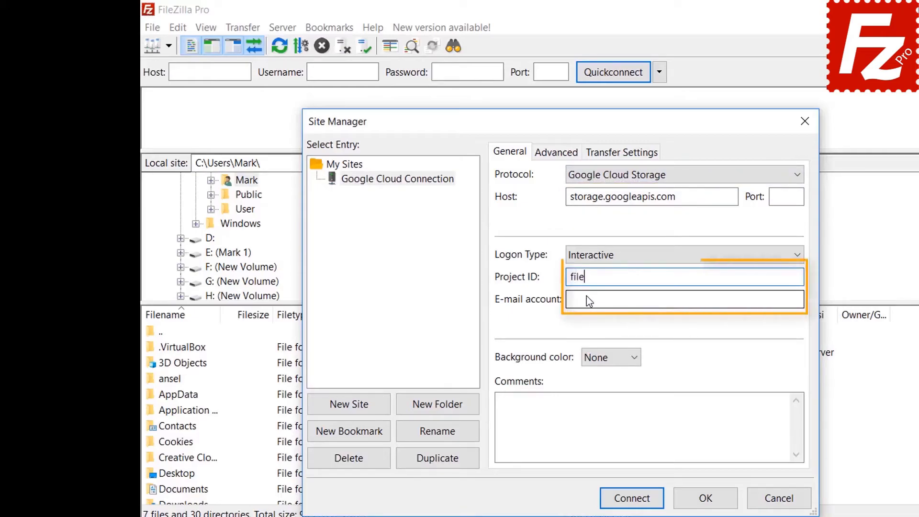
{"action": "type", "text": "zilla-pro"}
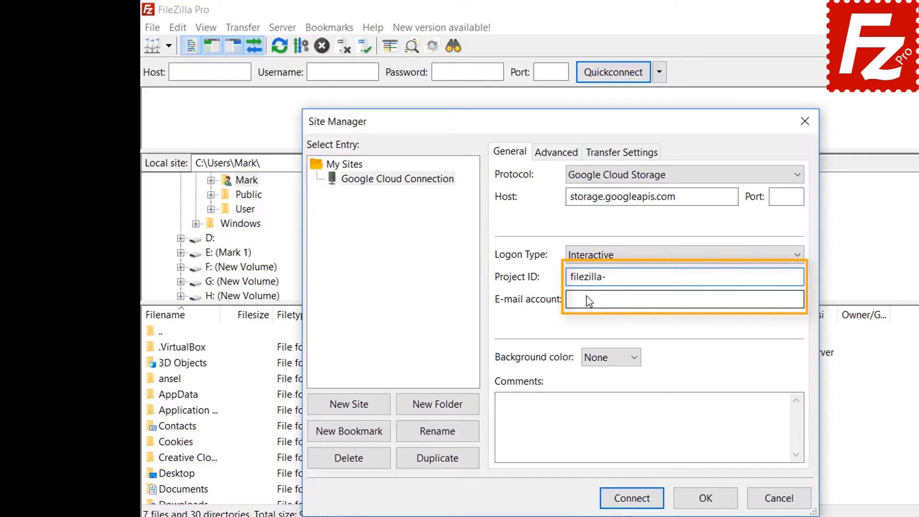
{"action": "left_click", "coordinate": [589, 300]}
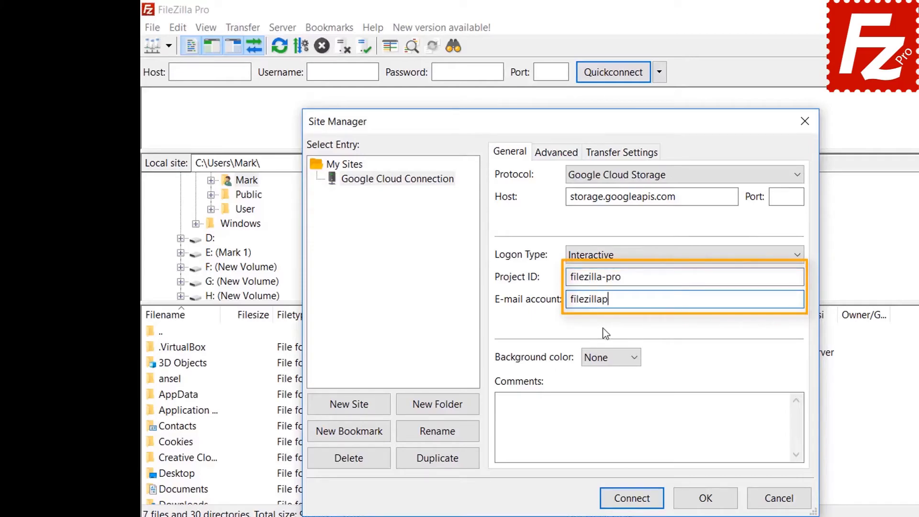
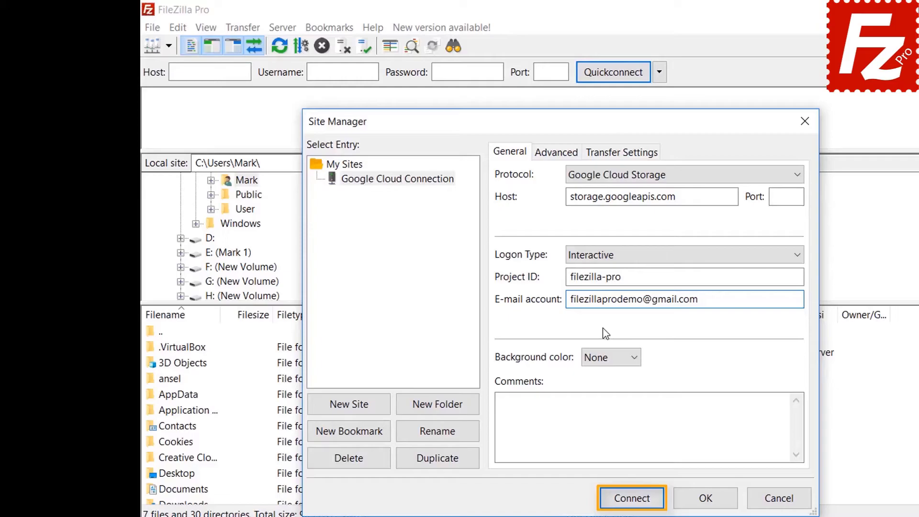
{"action": "left_click", "coordinate": [635, 498]}
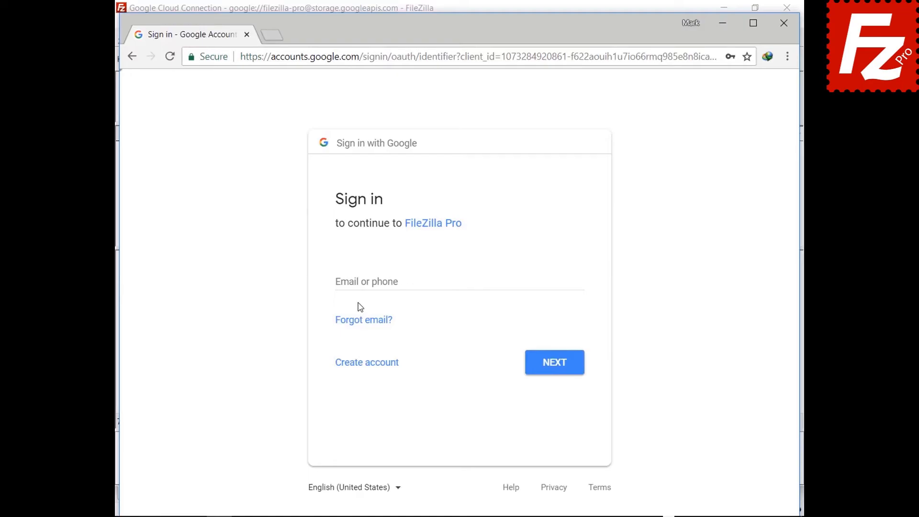
- Sign in with the account e-mail and password, allow Cloud Storage access, and always trust the certificate
{"action": "left_click", "coordinate": [363, 282]}
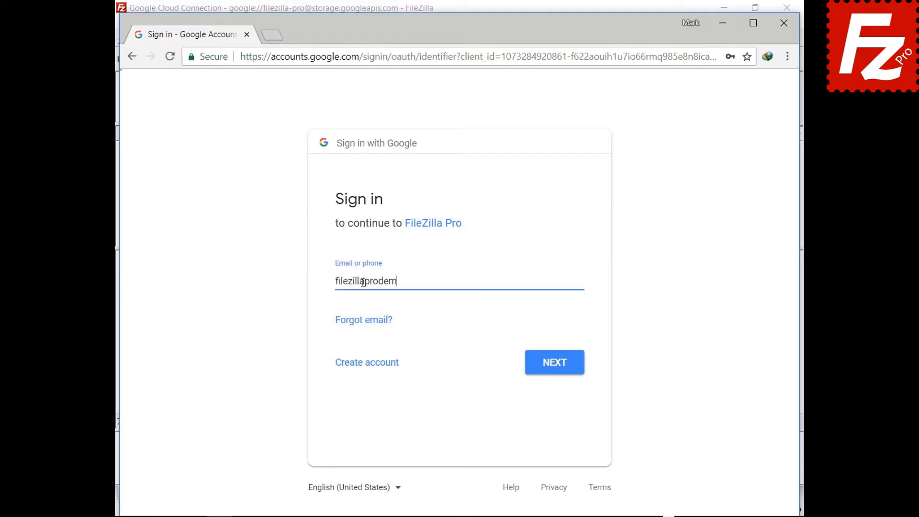
{"action": "left_click", "coordinate": [551, 366]}
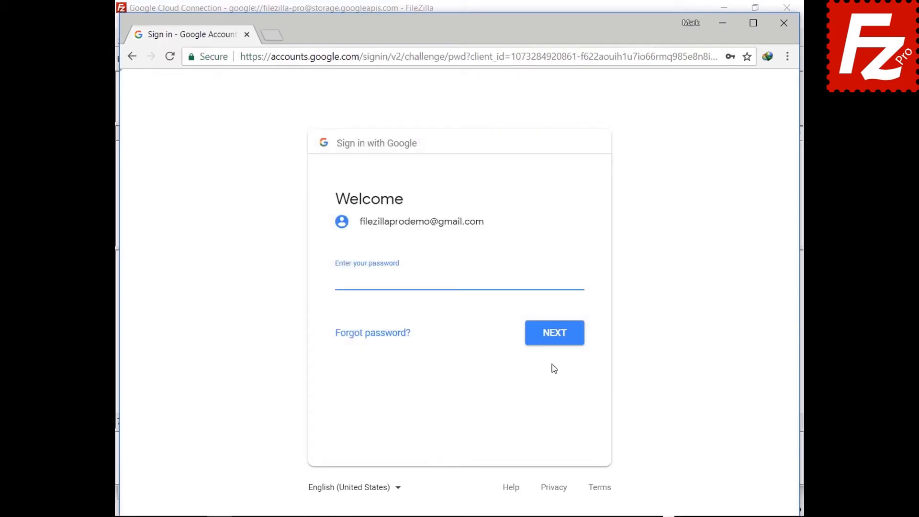
{"action": "key", "text": "ctrl+v"}
{"action": "left_click", "coordinate": [557, 340]}
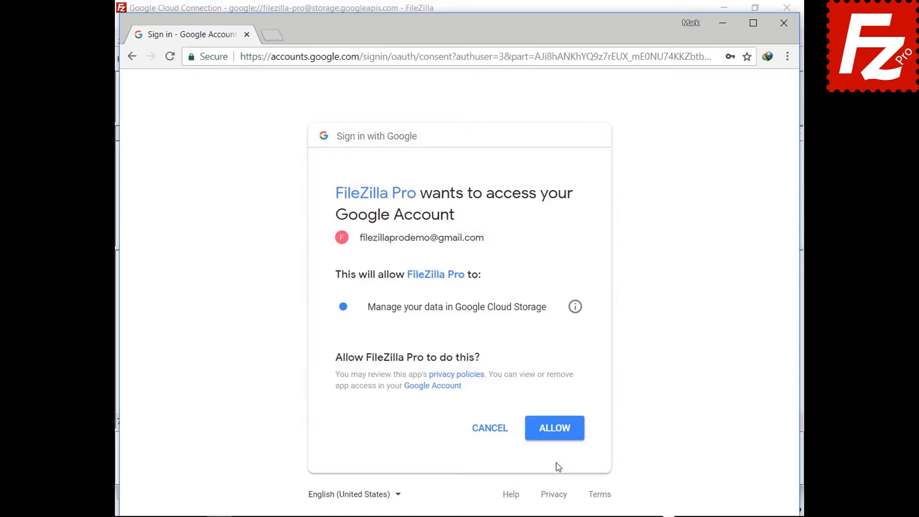
{"action": "left_click", "coordinate": [555, 434]}
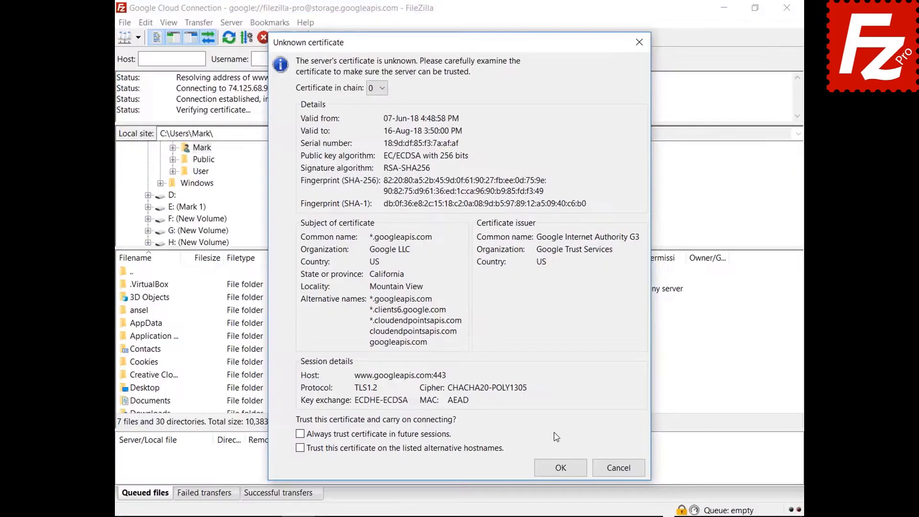
{"action": "left_click", "coordinate": [410, 433]}
{"action": "left_click", "coordinate": [409, 449]}
{"action": "left_click", "coordinate": [559, 468]}
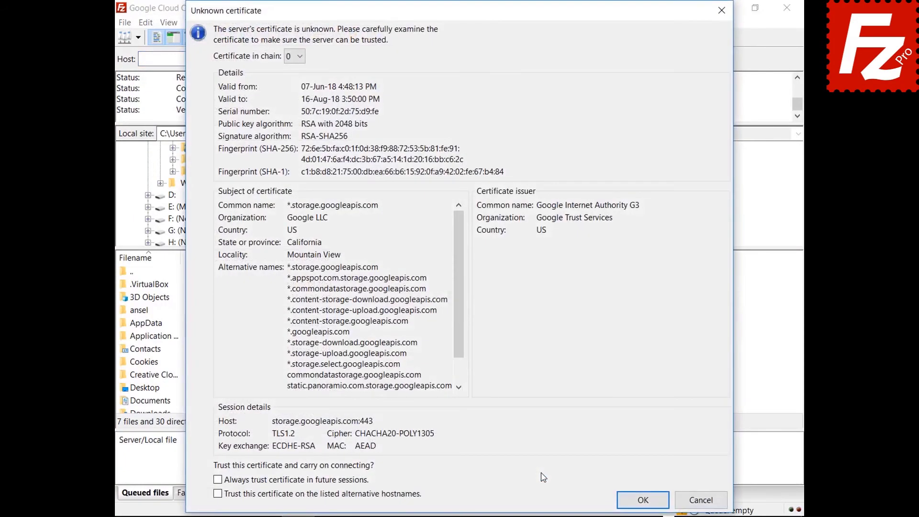
{"action": "left_click", "coordinate": [630, 499]}
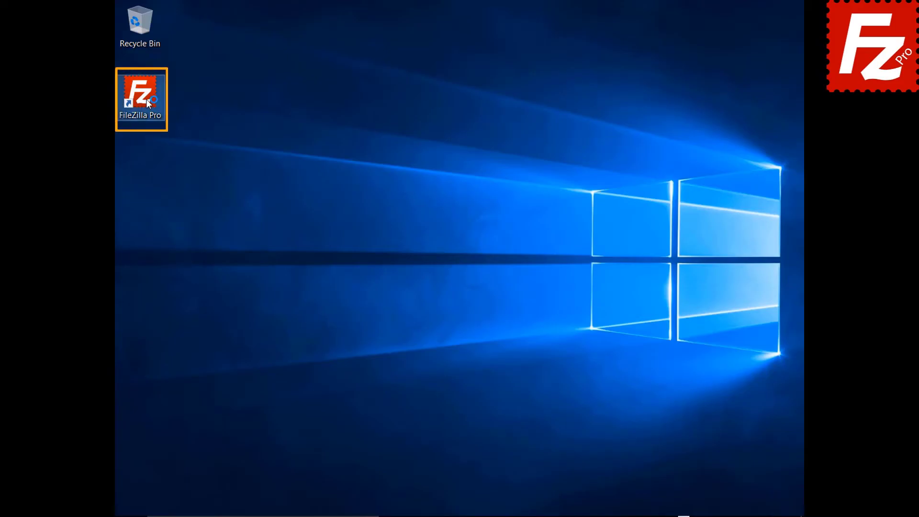
- Launch FileZilla Pro, add a site named 'Dropbox' with the Dropbox protocol, and connect
{"action": "double_click", "coordinate": [145, 99]}
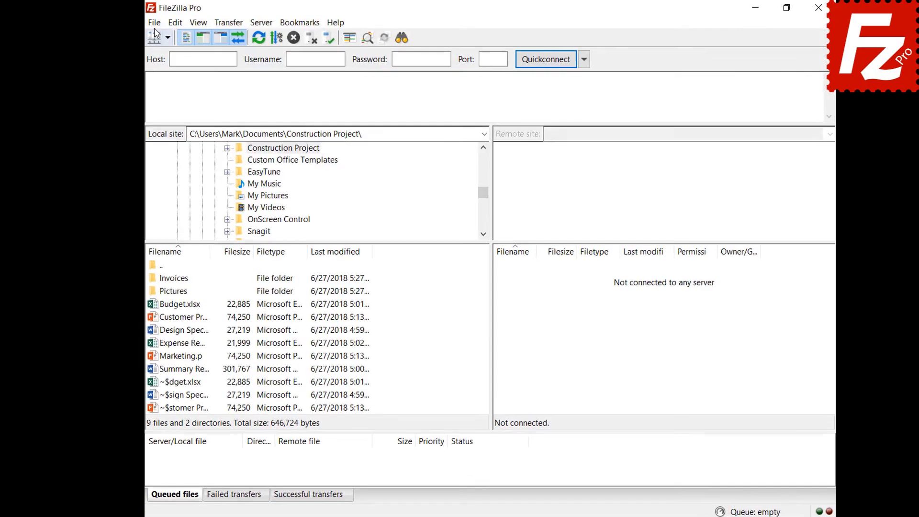
{"action": "left_click", "coordinate": [150, 23]}
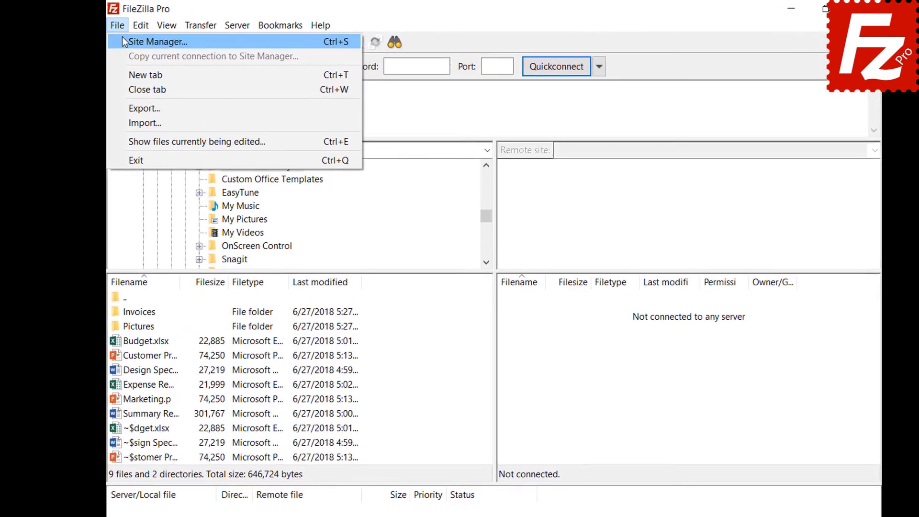
{"action": "left_click", "coordinate": [128, 40]}
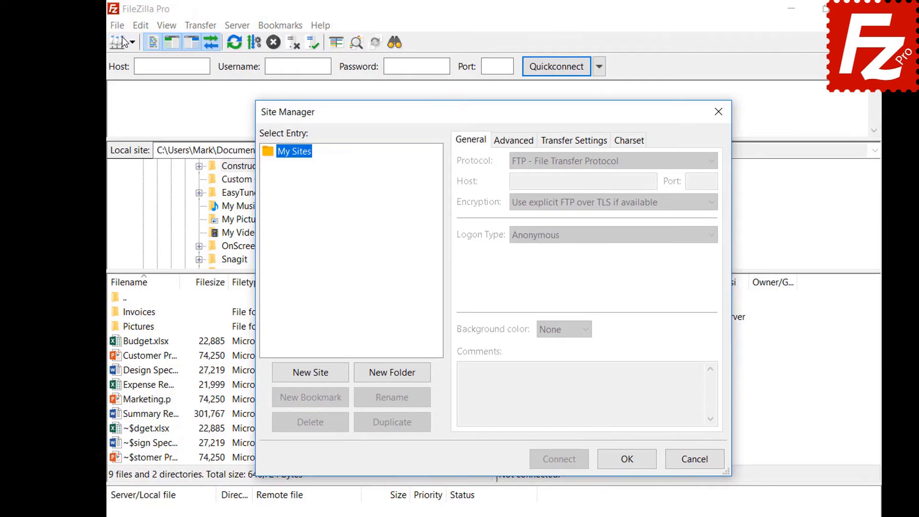
{"action": "left_click", "coordinate": [311, 376]}
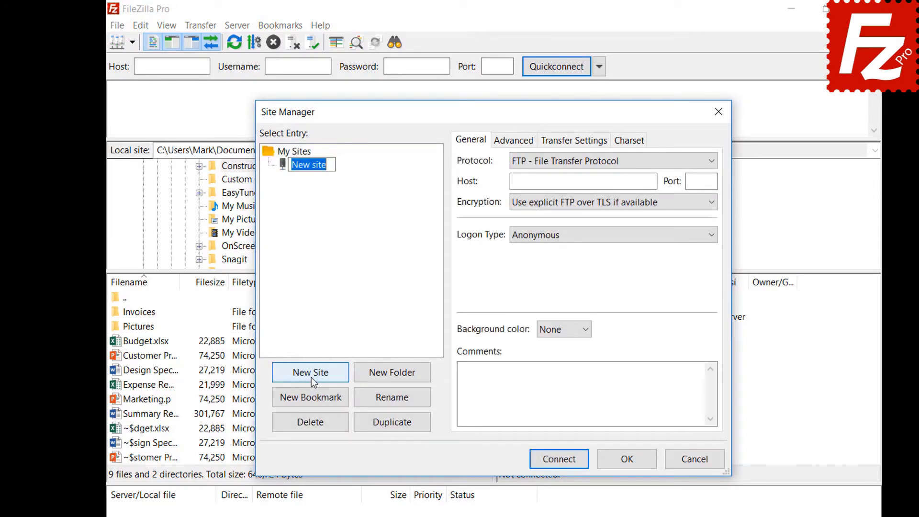
{"action": "type", "text": "Dropbox"}
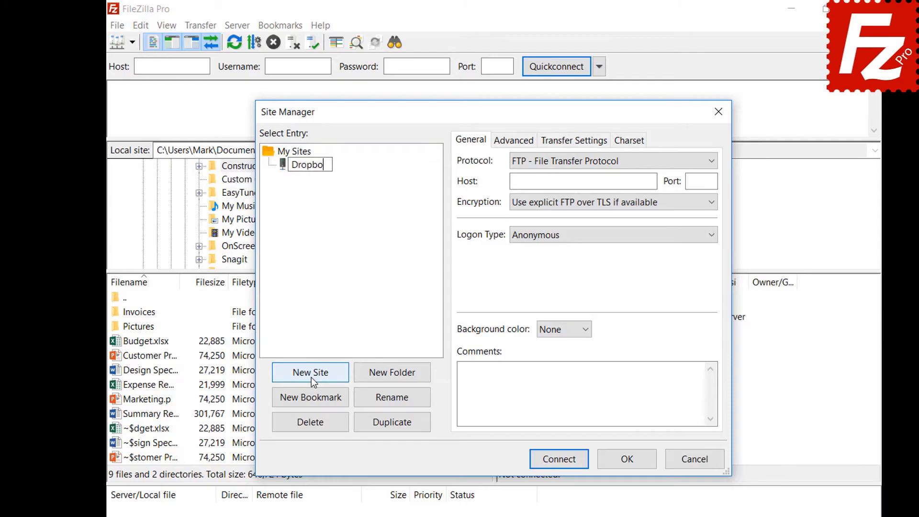
{"action": "left_click", "coordinate": [672, 162]}
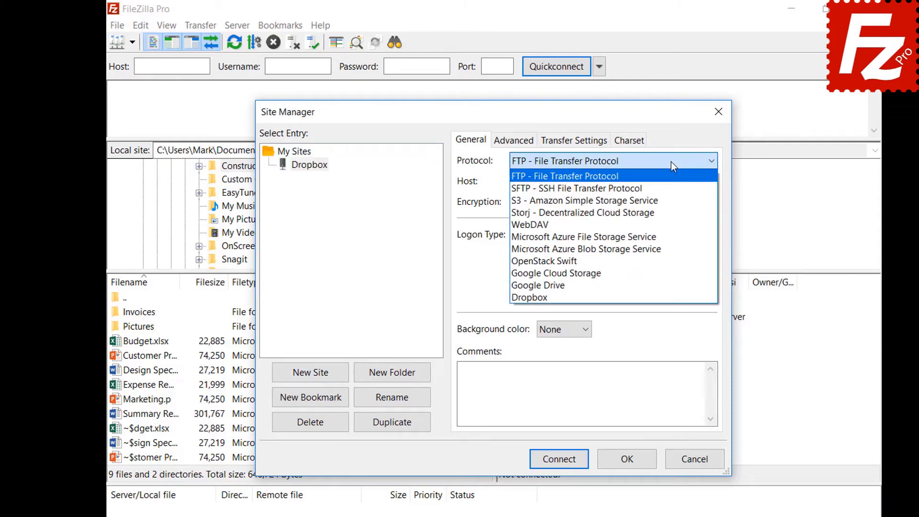
{"action": "left_click", "coordinate": [672, 297]}
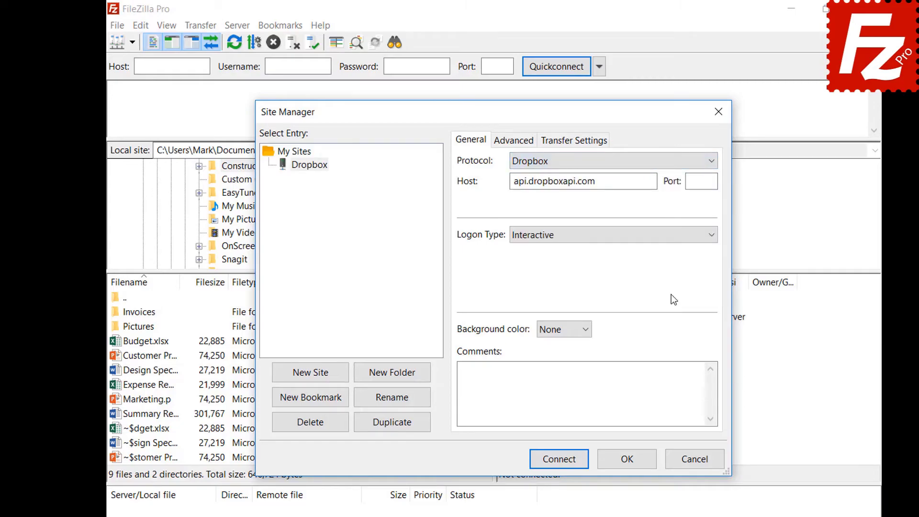
{"action": "left_click", "coordinate": [552, 458]}
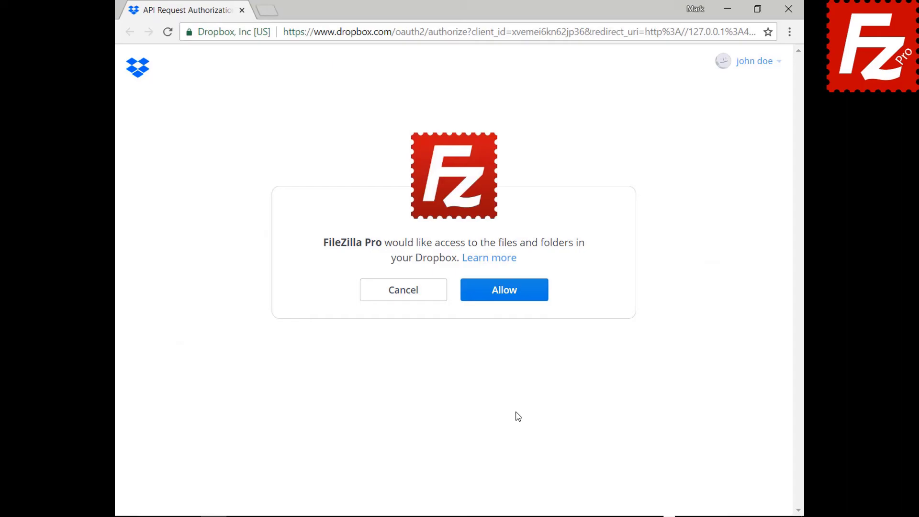
- Allow FileZilla Pro access to the Dropbox account's files and folders
{"action": "left_click", "coordinate": [512, 301]}
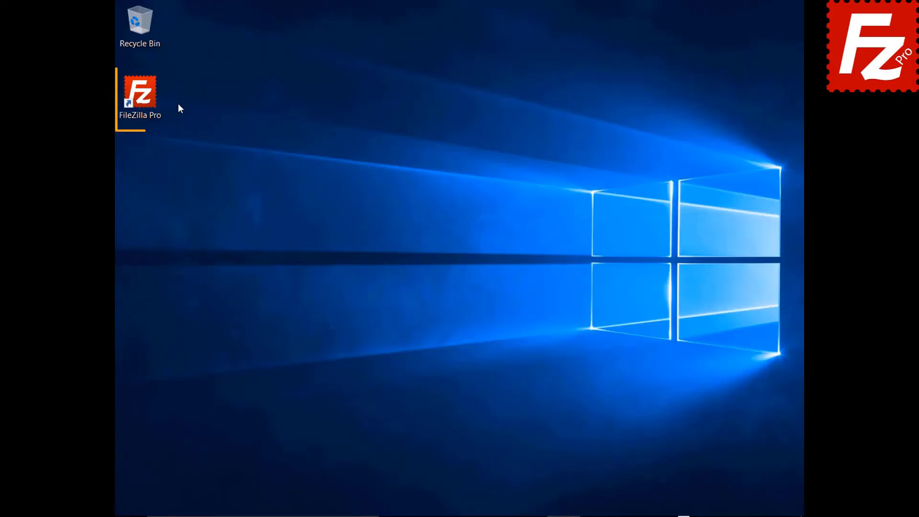
- Launch FileZilla Pro and add a new Site Manager entry named OneDrive
{"action": "left_click", "coordinate": [146, 99]}
{"action": "double_click", "coordinate": [145, 100]}
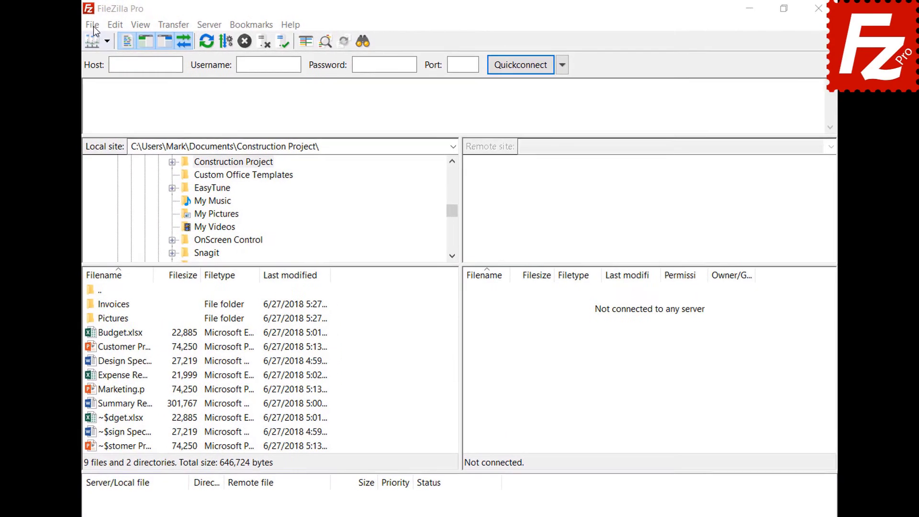
{"action": "left_click", "coordinate": [125, 24]}
{"action": "left_click", "coordinate": [88, 39]}
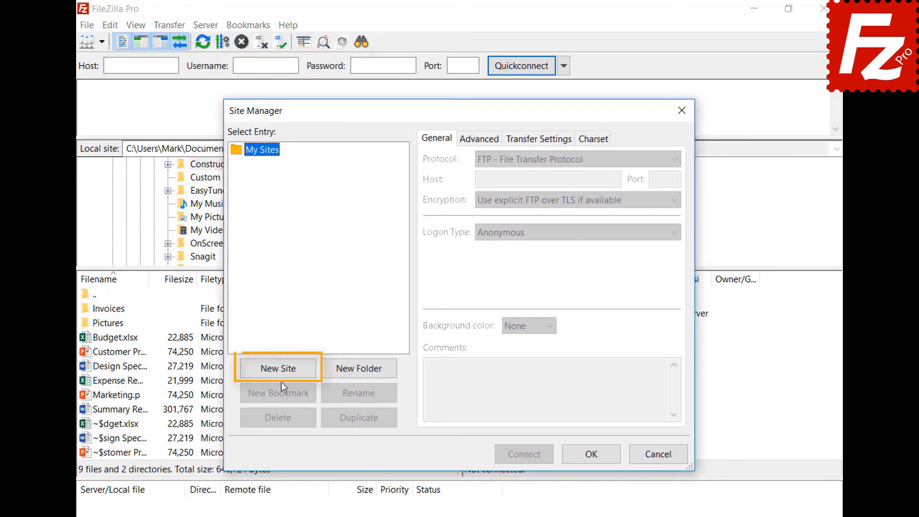
{"action": "left_click", "coordinate": [285, 372]}
{"action": "type", "text": "One"}
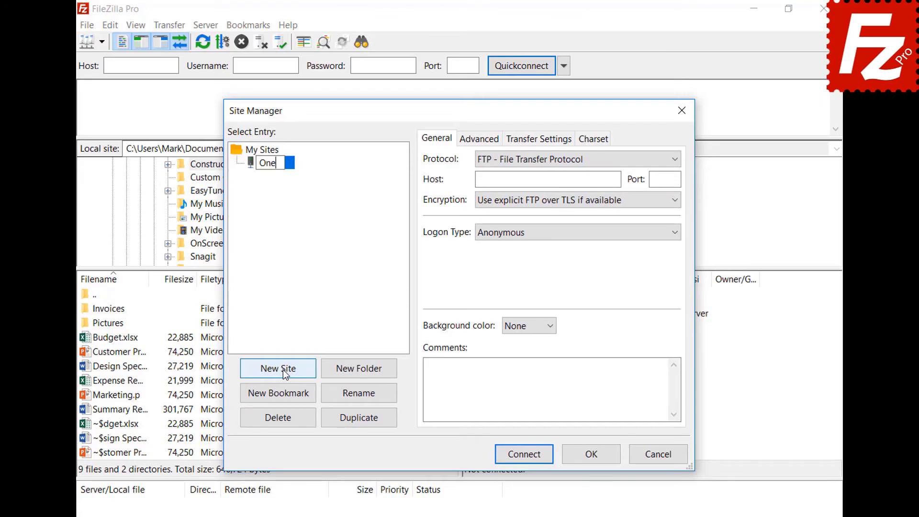
{"action": "type", "text": "Drive"}
- Set the site's protocol to Microsoft OneDrive and connect
{"action": "left_click", "coordinate": [524, 162]}
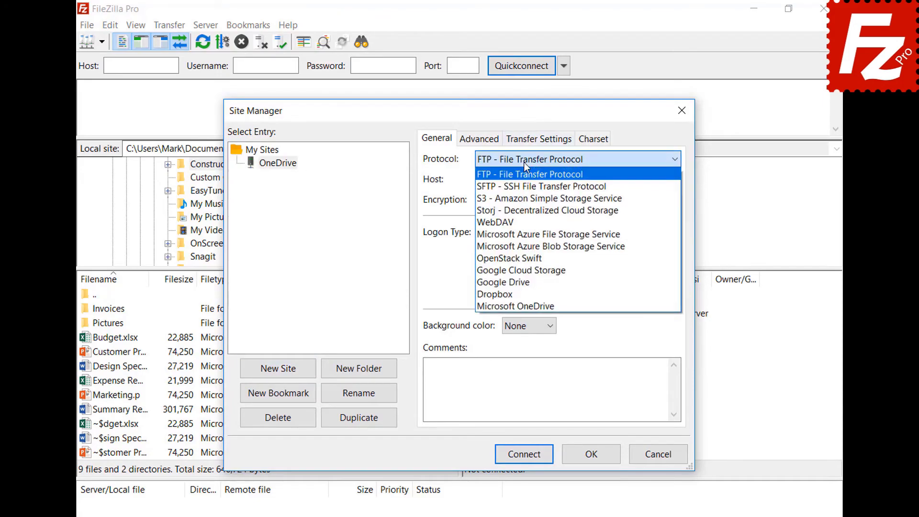
{"action": "left_click", "coordinate": [527, 306]}
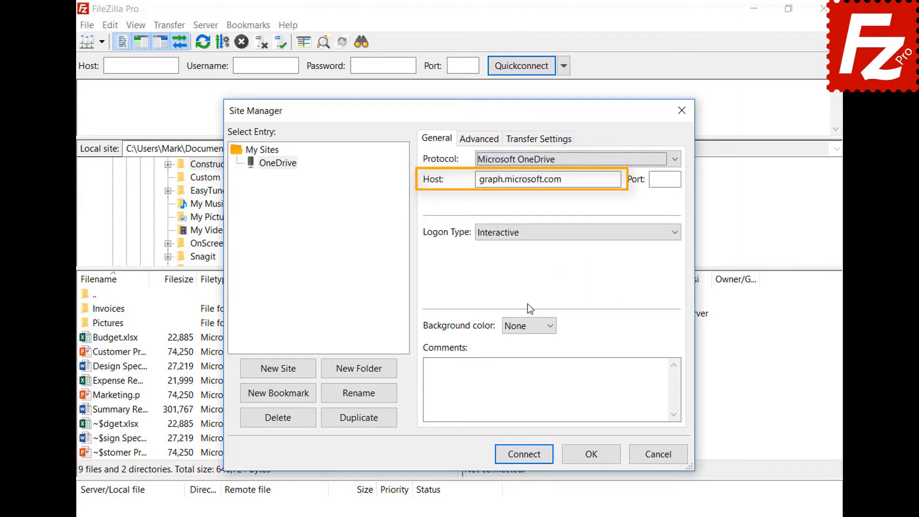
{"action": "left_click", "coordinate": [523, 455]}
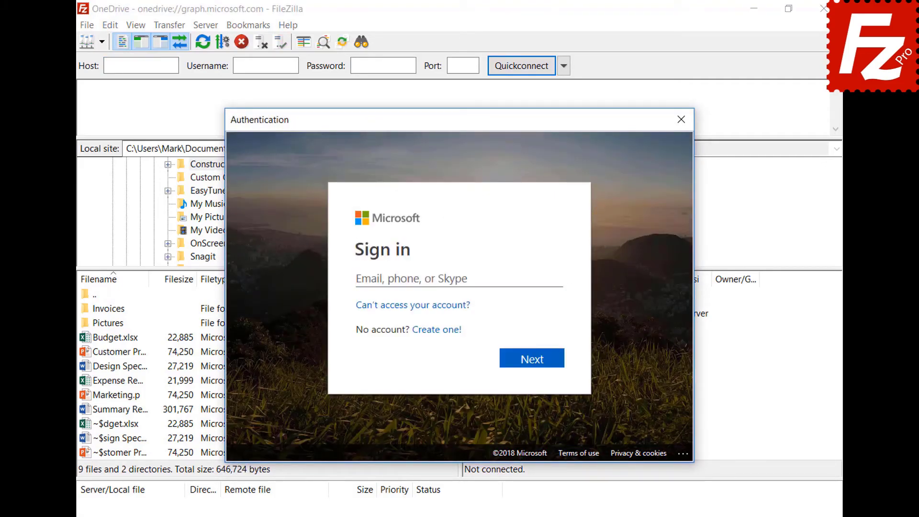
- Sign in with the account e-mail and password, then grant FileZilla Pro access to the files
{"action": "left_click", "coordinate": [512, 279]}
{"action": "key", "text": "ctrl+v"}
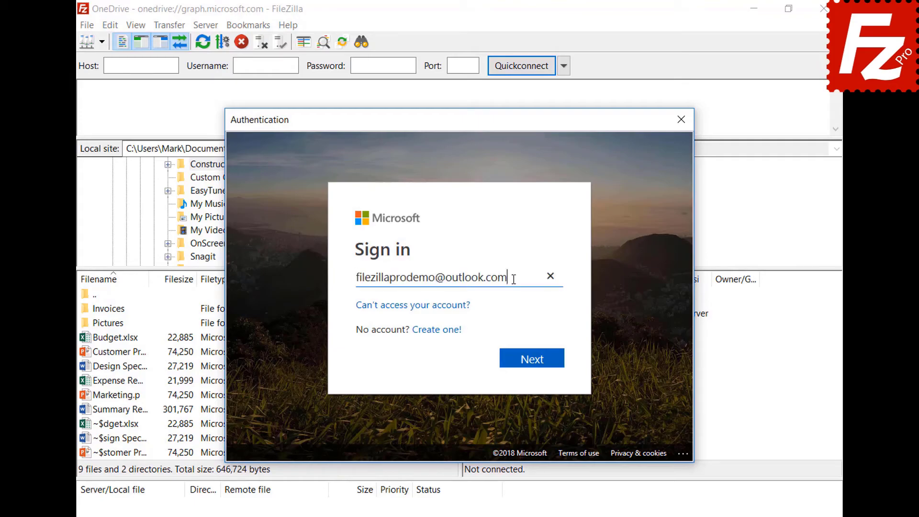
{"action": "left_click", "coordinate": [533, 365]}
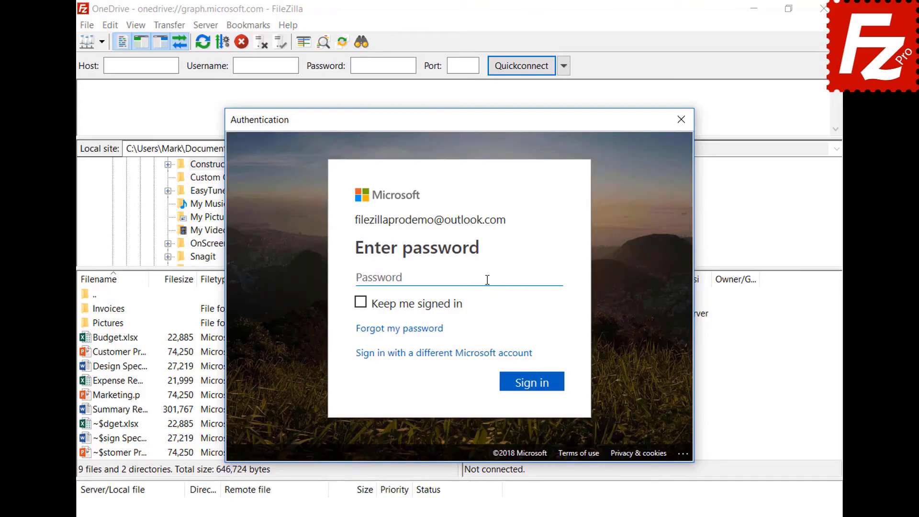
{"action": "key", "text": "ctrl+v"}
{"action": "left_click", "coordinate": [538, 394]}
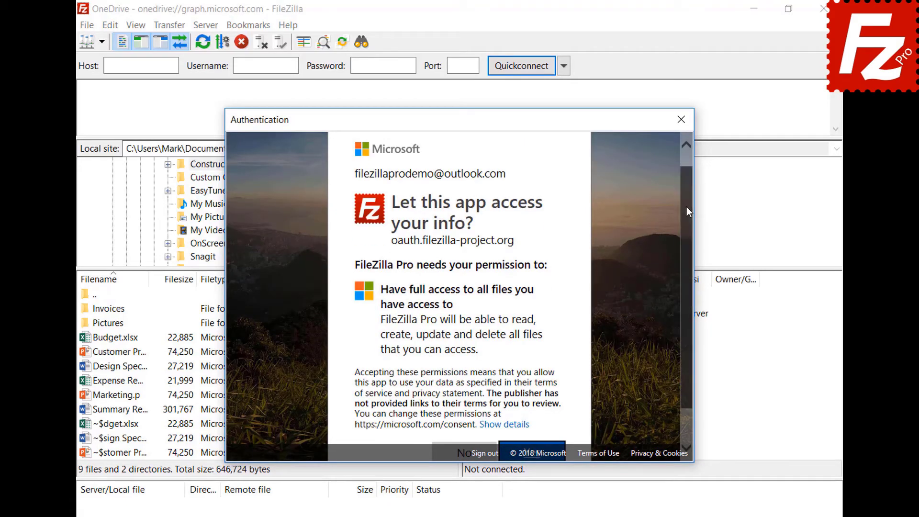
{"action": "left_click_drag", "start_coordinate": [687, 207], "coordinate": [694, 255]}
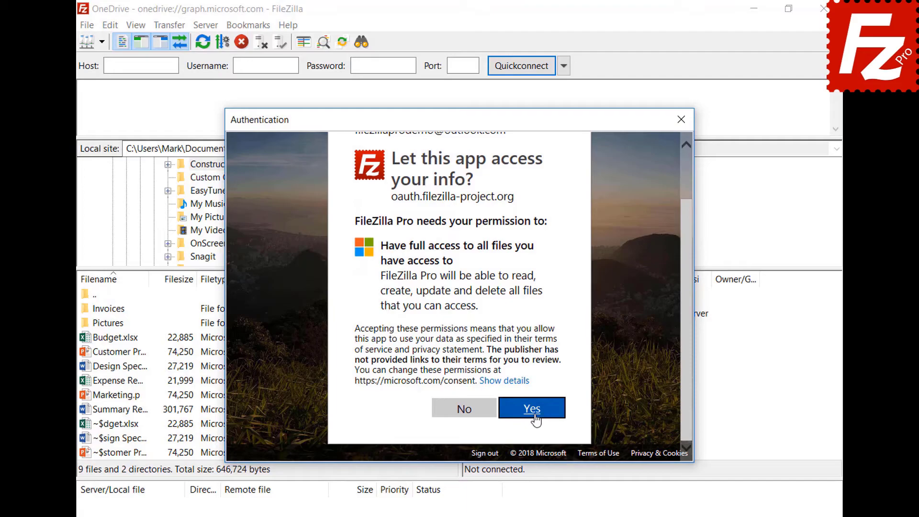
{"action": "left_click", "coordinate": [534, 417]}
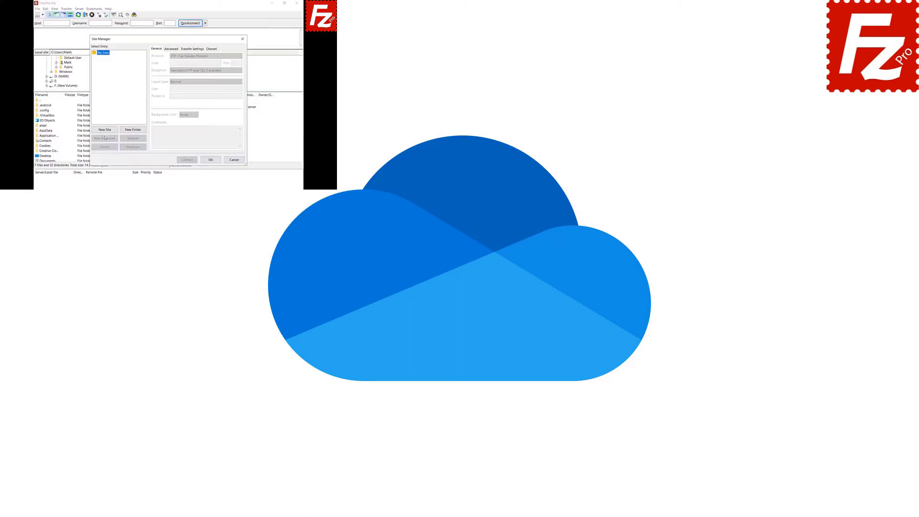
- Add a site named OneDrive using the Microsoft OneDrive protocol, then relaunch FileZilla Pro
{"action": "left_click", "coordinate": [105, 131]}
{"action": "type", "text": "OneDrive"}
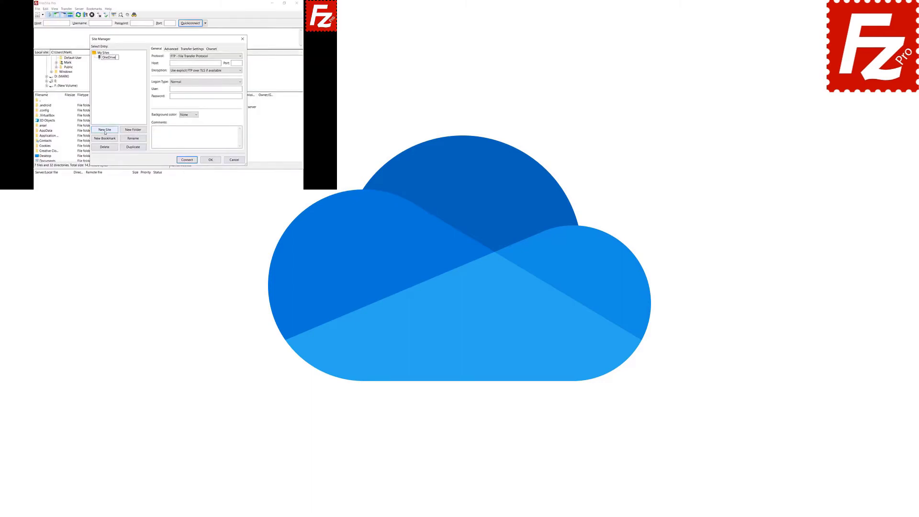
{"action": "left_click", "coordinate": [240, 56]}
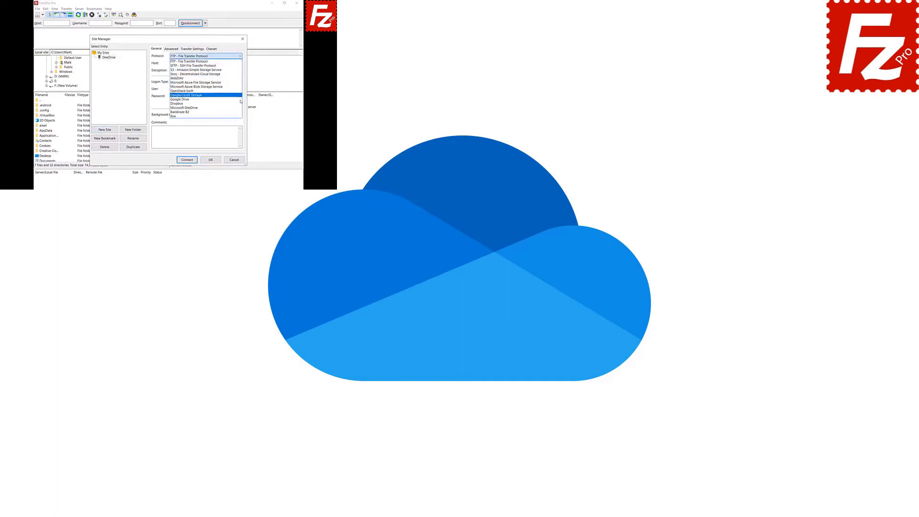
{"action": "left_click", "coordinate": [241, 108]}
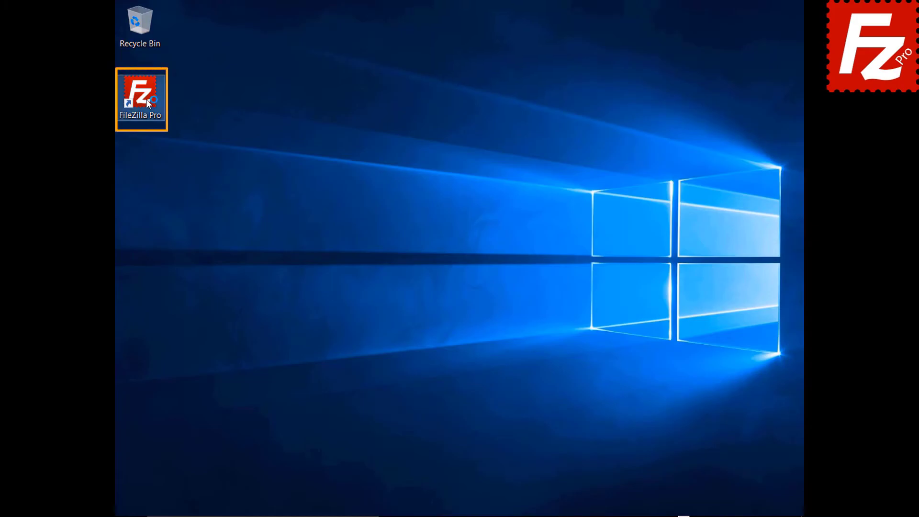
{"action": "double_click", "coordinate": [146, 99]}
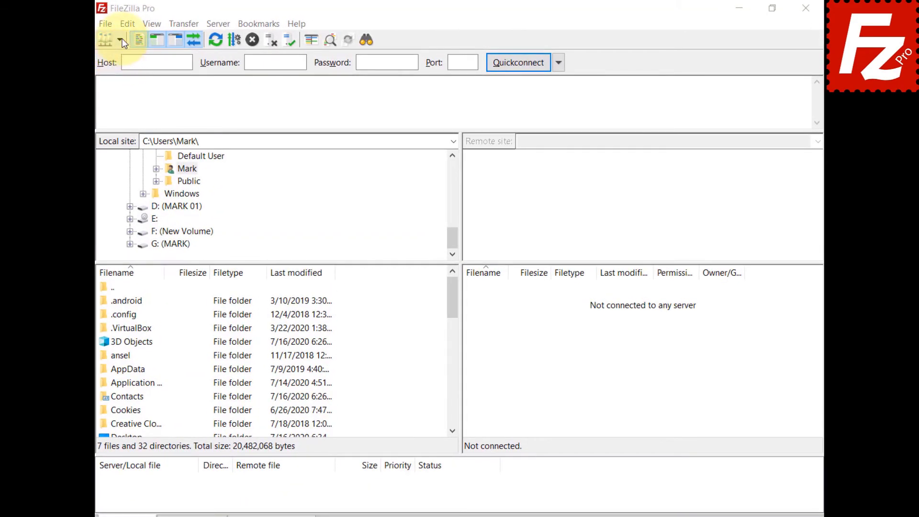
- Connect to the saved OneDrive site from the toolbar's site list
{"action": "left_click", "coordinate": [121, 41]}
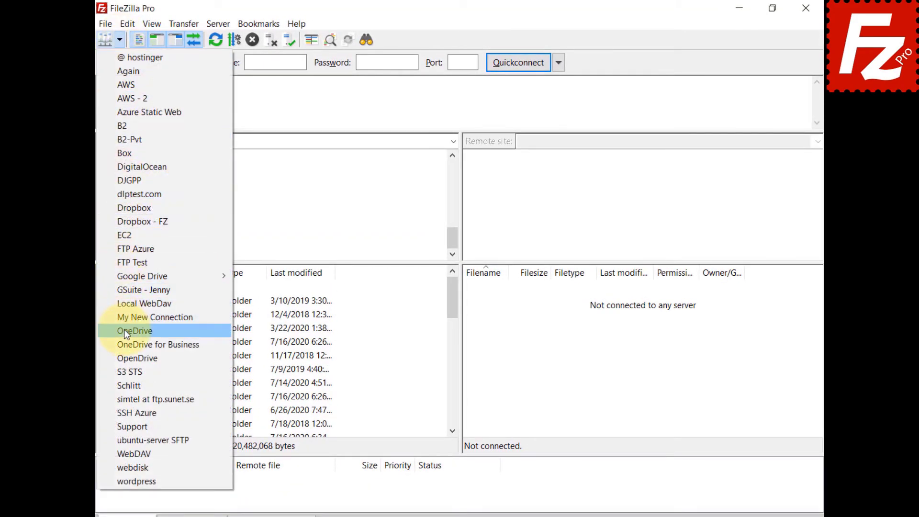
{"action": "left_click", "coordinate": [124, 330]}
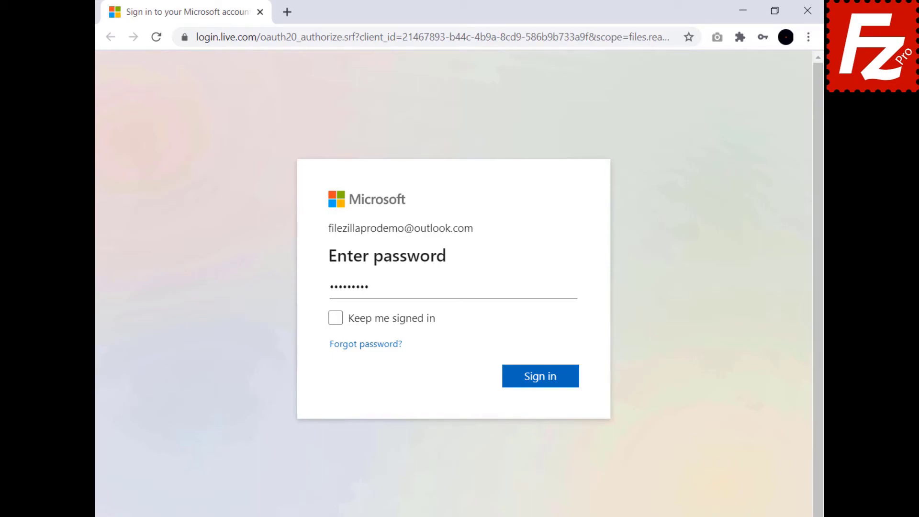
- Complete the Microsoft sign-in and copy the authorization code to the clipboard
{"action": "left_click", "coordinate": [540, 379]}
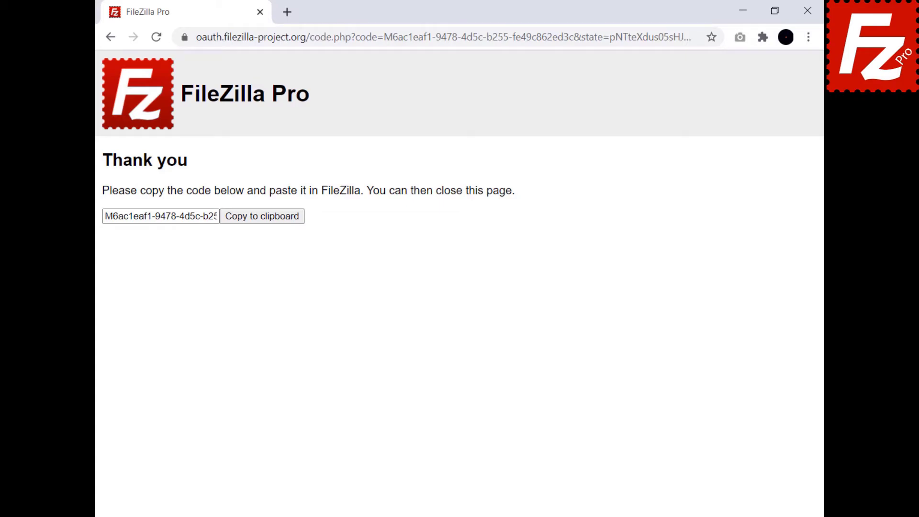
{"action": "left_click", "coordinate": [263, 225]}
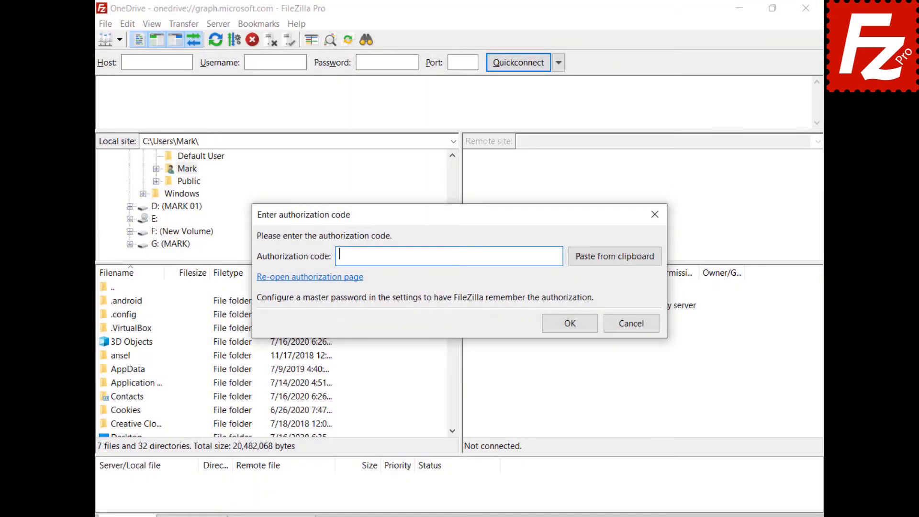
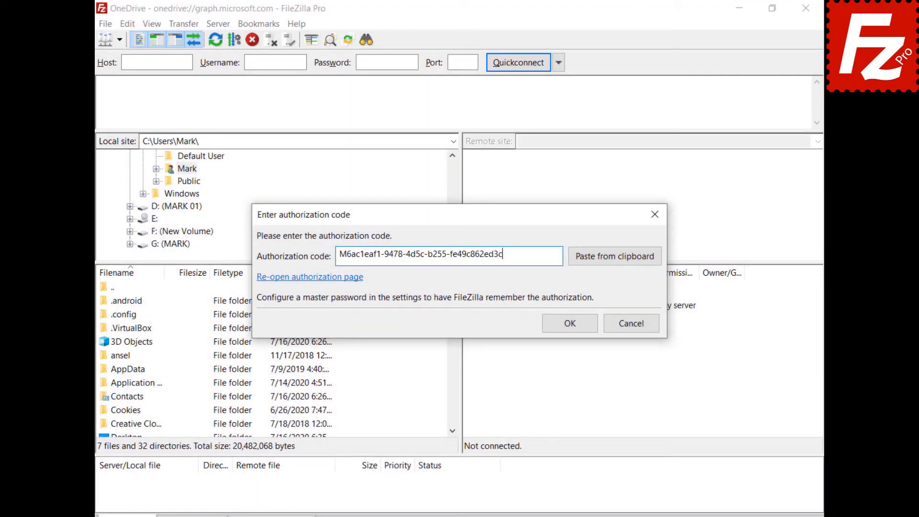
- Enter the authorization code, go to the remote Construction Project folder, and select Budget.xlsx
{"action": "left_click", "coordinate": [576, 323]}
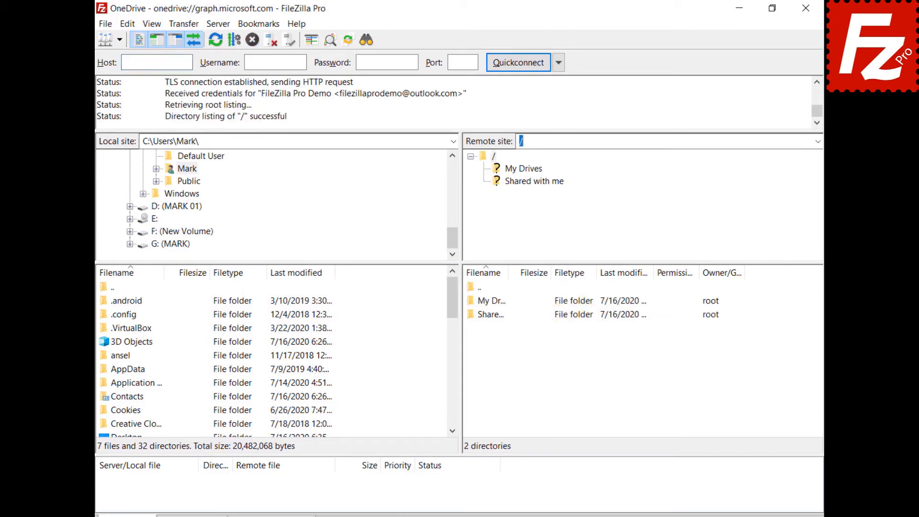
{"action": "type", "text": "/My Drives/OneDrive/Documents/Construction Project"}
{"action": "key", "text": "Return"}
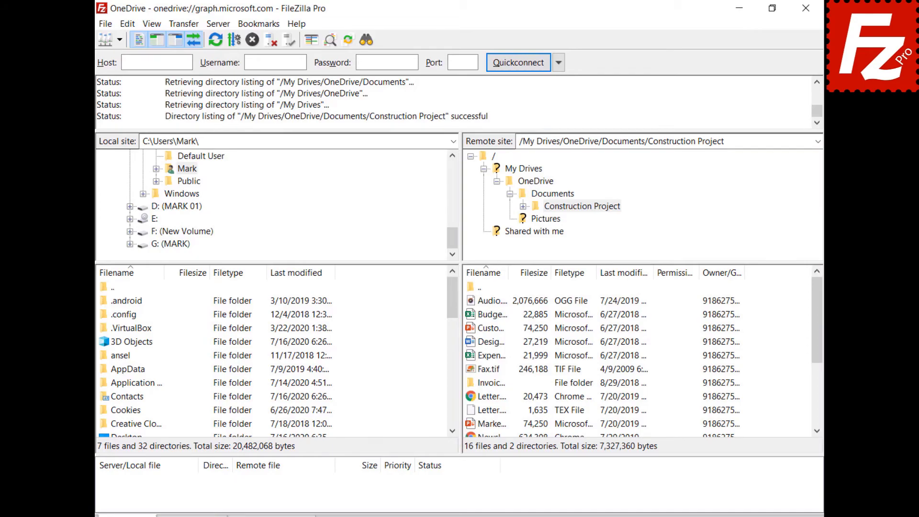
{"action": "left_click", "coordinate": [470, 317]}
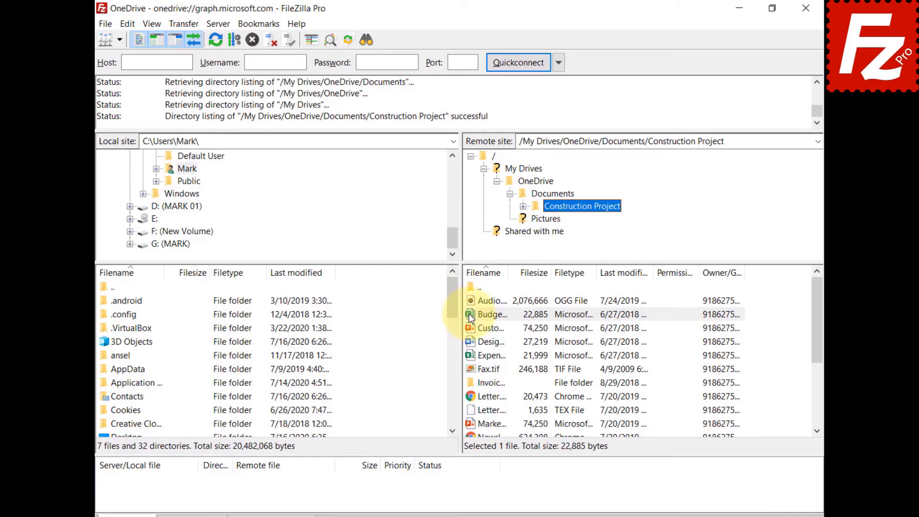
- Open sharing for Budget.xlsx and add a grantee's e-mail with Can Edit permission
{"action": "right_click", "coordinate": [470, 312]}
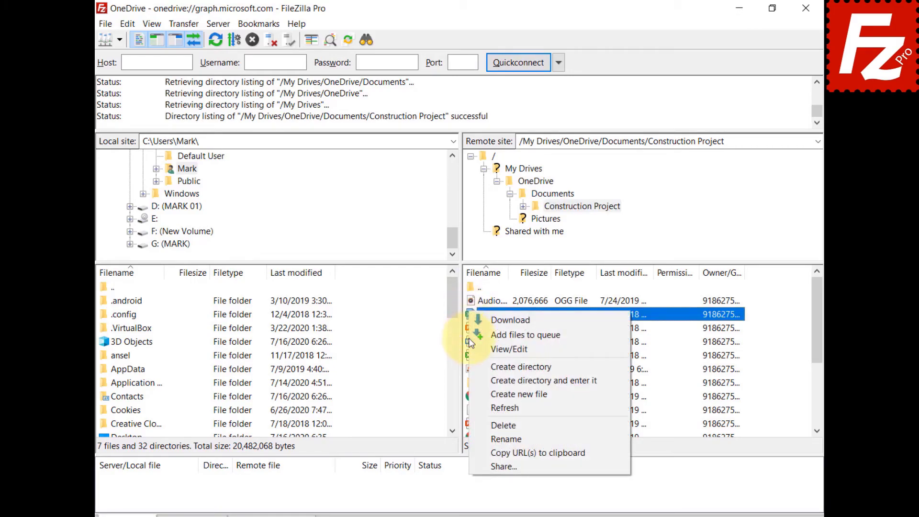
{"action": "left_click", "coordinate": [493, 464]}
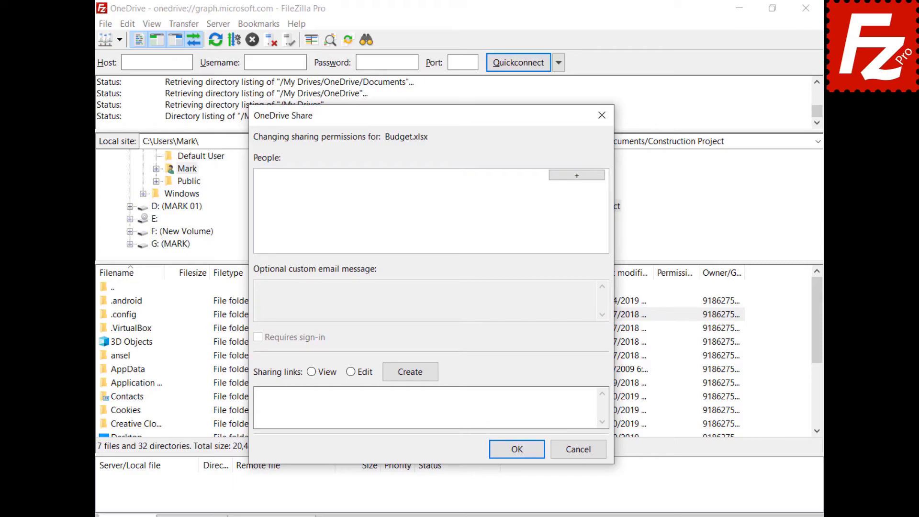
{"action": "left_click", "coordinate": [576, 175]}
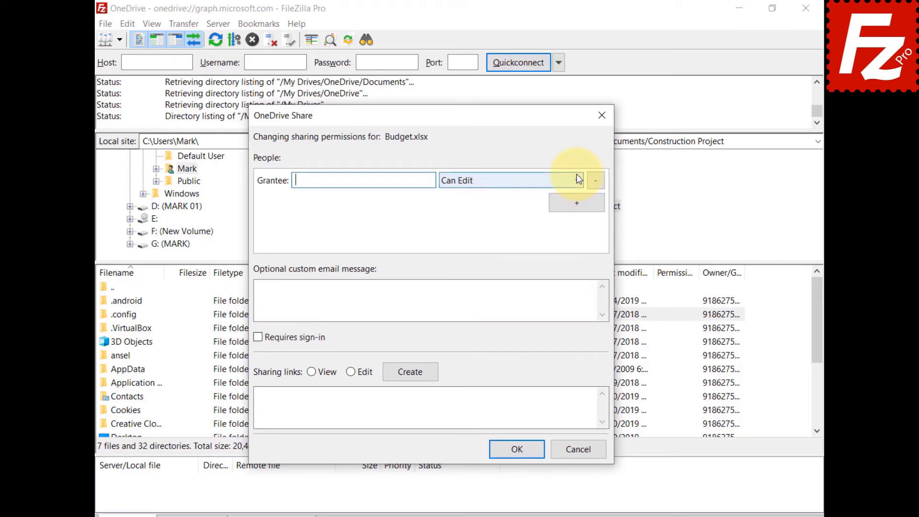
{"action": "key", "text": "ctrl+v"}
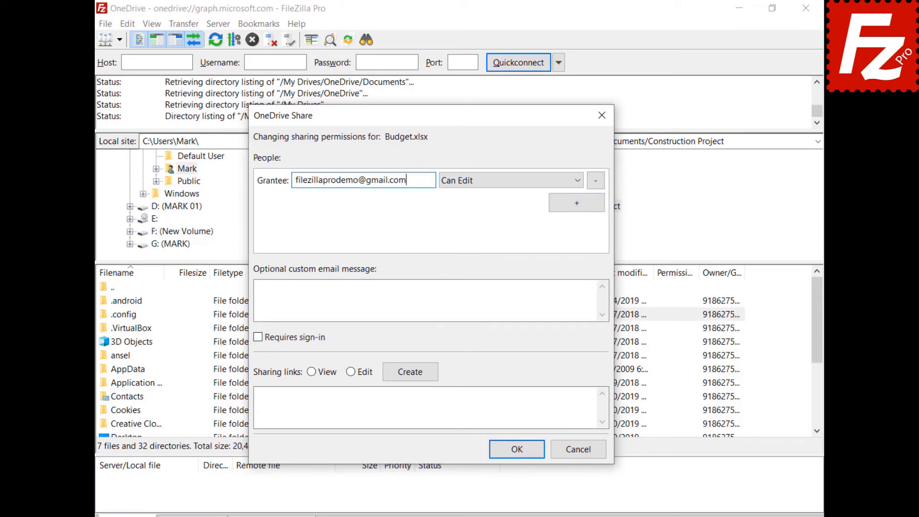
{"action": "left_click", "coordinate": [486, 186]}
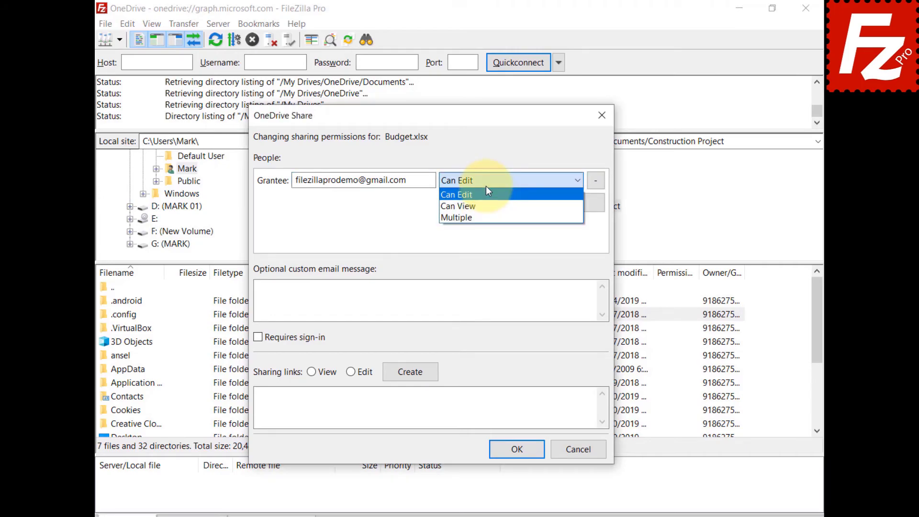
{"action": "left_click", "coordinate": [425, 300]}
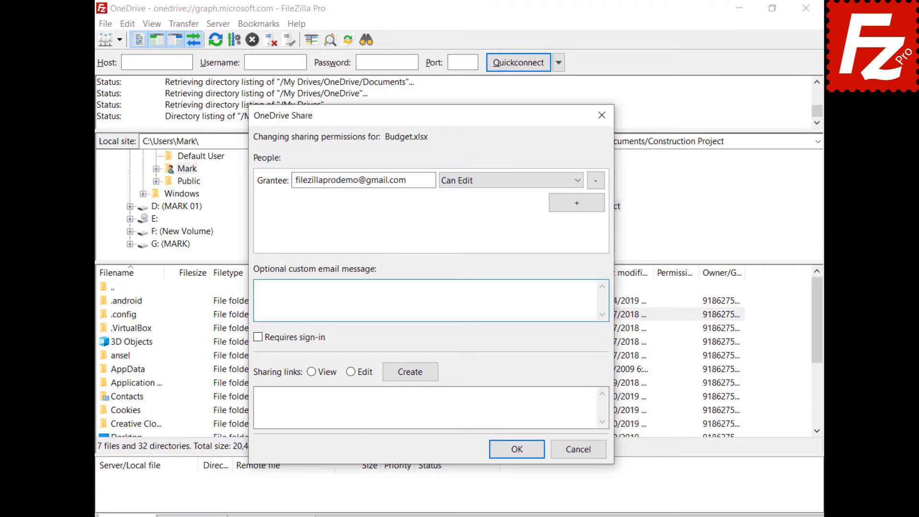
- Add the message 'Shared with Filezilla Pro' and create a View-only link
{"action": "type", "text": "Shared with Filezilla Pro"}
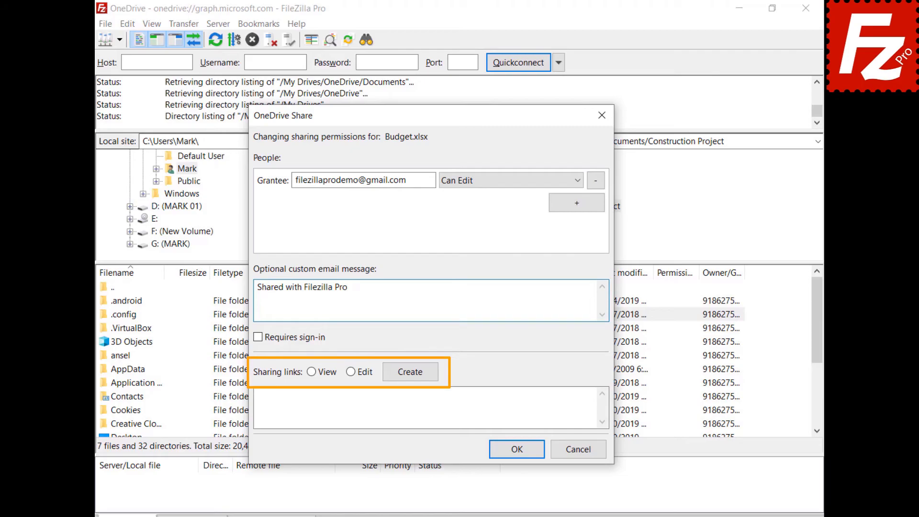
{"action": "left_click", "coordinate": [331, 372]}
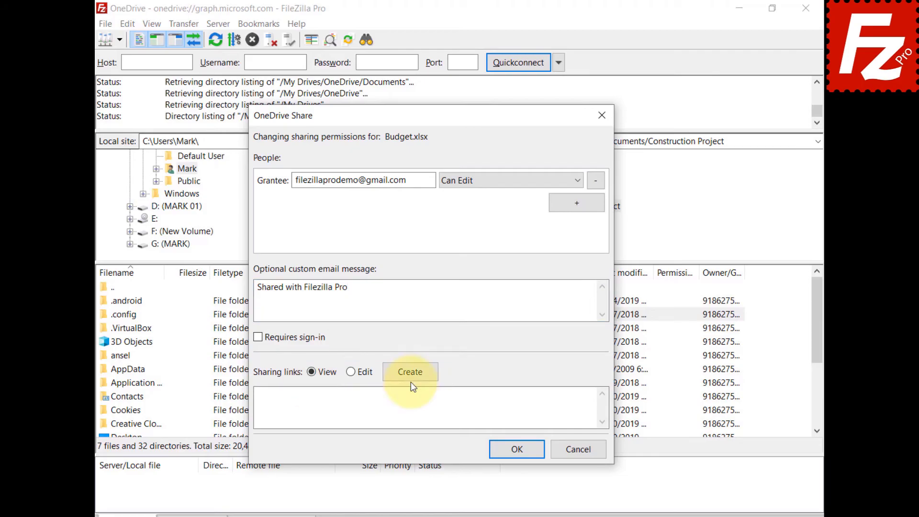
{"action": "left_click", "coordinate": [411, 373]}
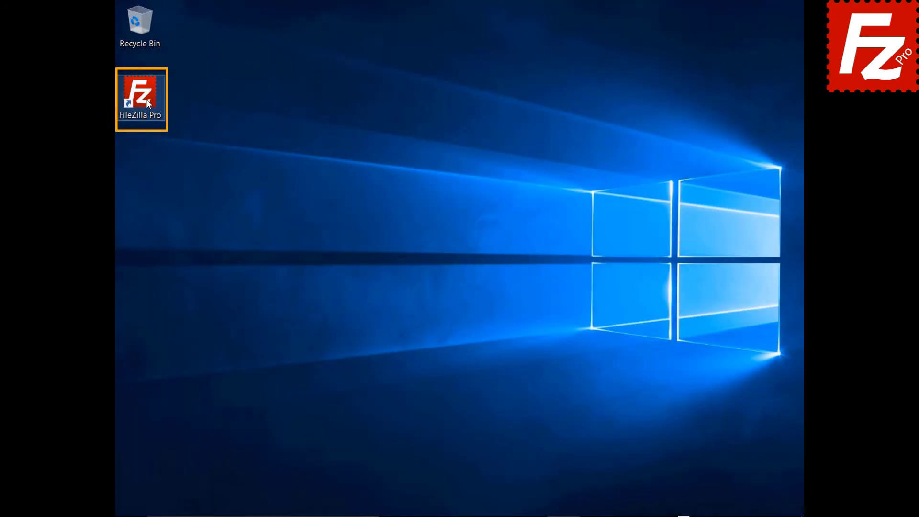
- Launch FileZilla Pro and add a new site named 'OneDrive for Business'
{"action": "double_click", "coordinate": [146, 99]}
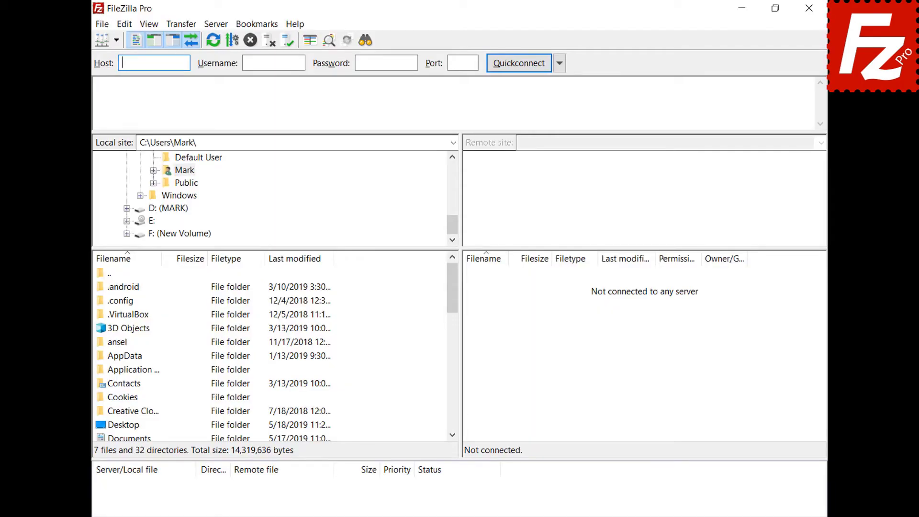
{"action": "left_click", "coordinate": [105, 25]}
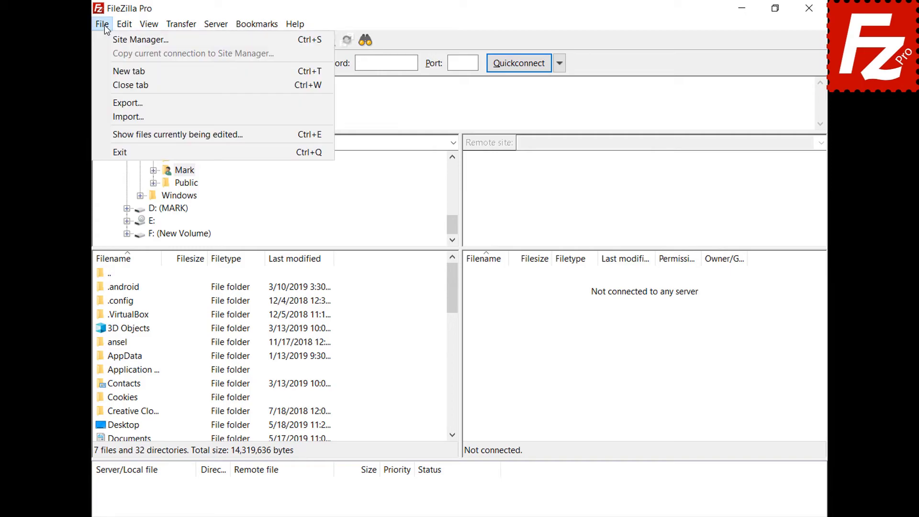
{"action": "left_click", "coordinate": [104, 42]}
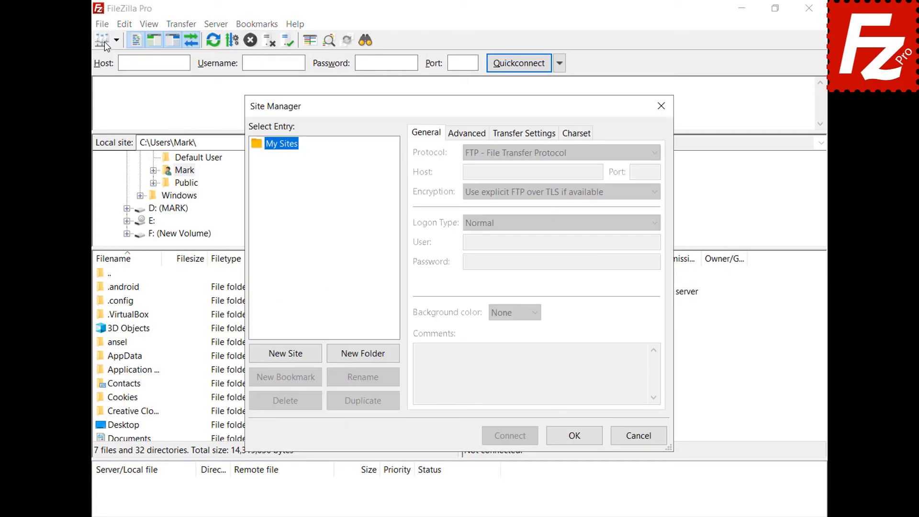
{"action": "left_click", "coordinate": [290, 357]}
{"action": "type", "text": "OneDr"}
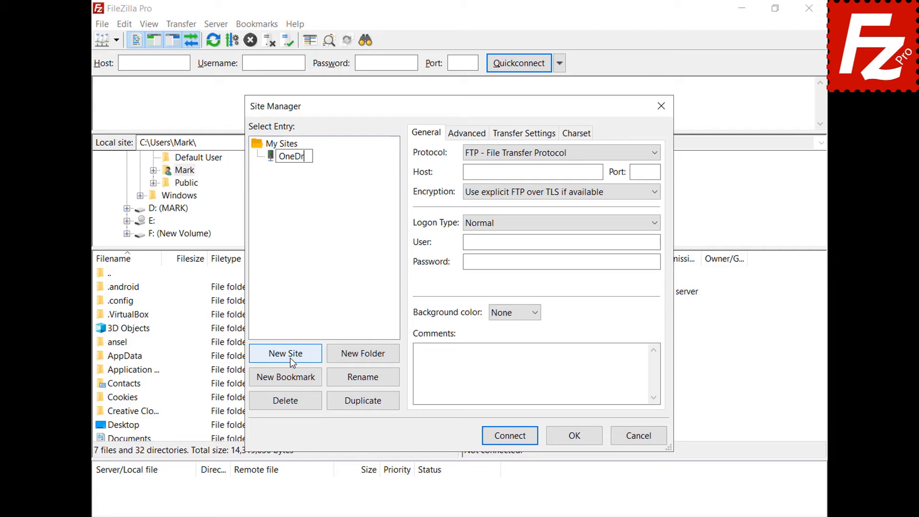
{"action": "type", "text": "ive for Business"}
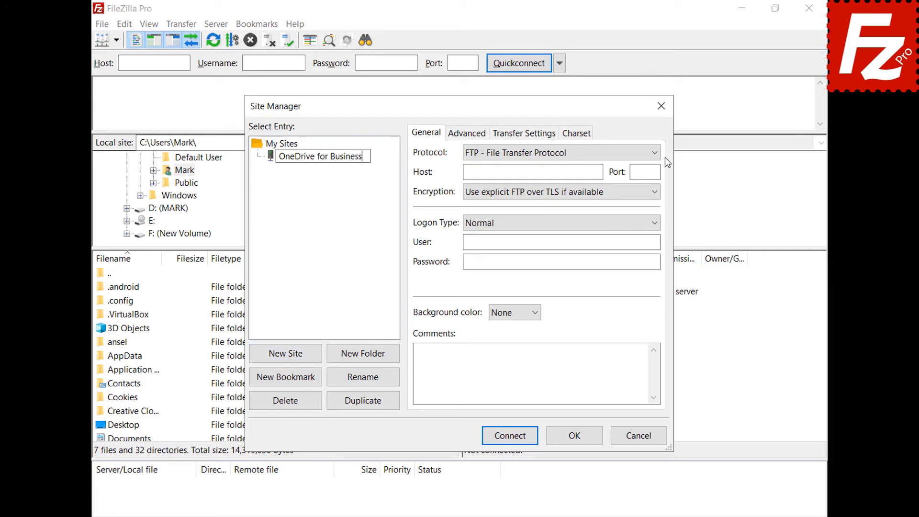
- Set the site's protocol to Microsoft OneDrive and connect
{"action": "left_click", "coordinate": [654, 153]}
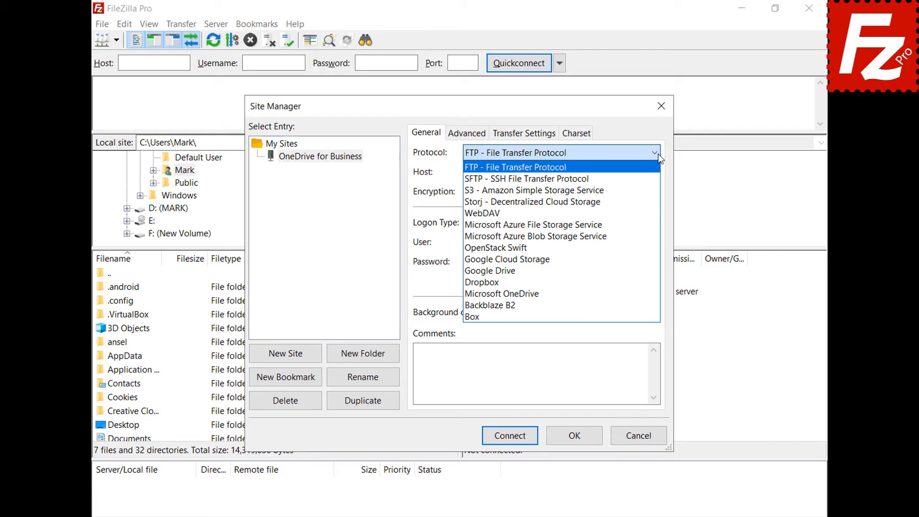
{"action": "left_click", "coordinate": [645, 293]}
{"action": "left_click", "coordinate": [508, 435]}
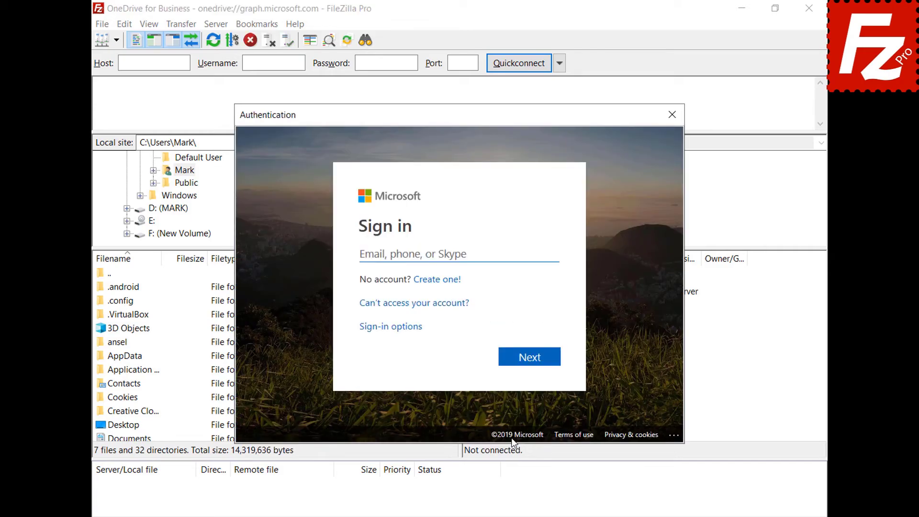
- Sign in to the Microsoft account with its e-mail and password
{"action": "key", "text": "ctrl+v"}
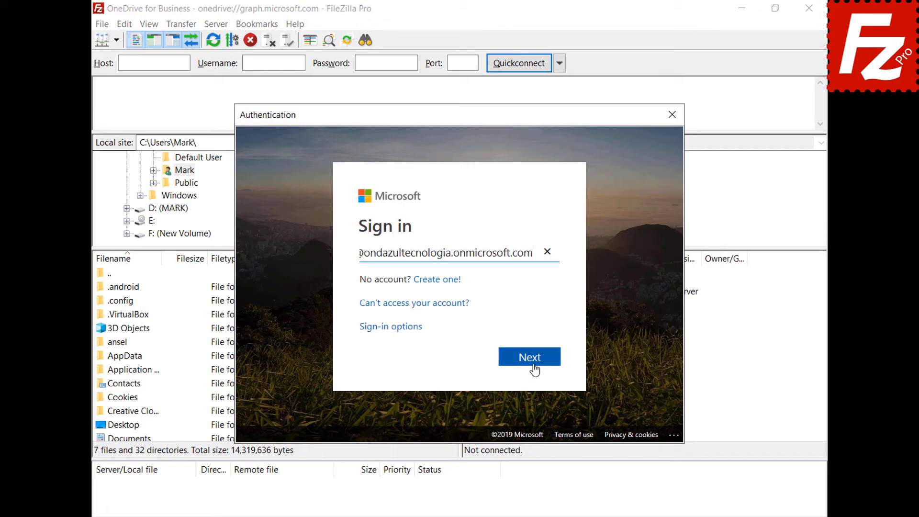
{"action": "left_click", "coordinate": [534, 363]}
{"action": "left_click", "coordinate": [535, 345]}
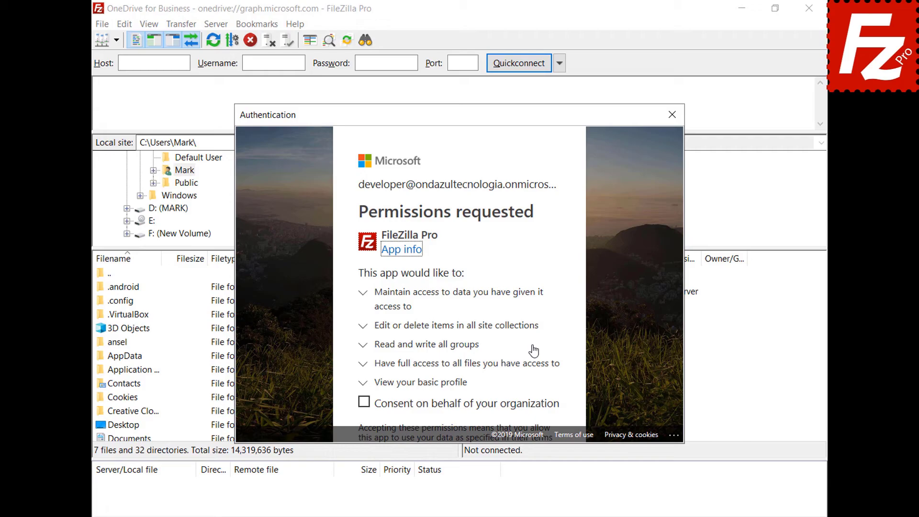
- Consent on behalf of the organization, accept the permissions, and open My Drives/OneDrive
{"action": "left_click", "coordinate": [364, 402]}
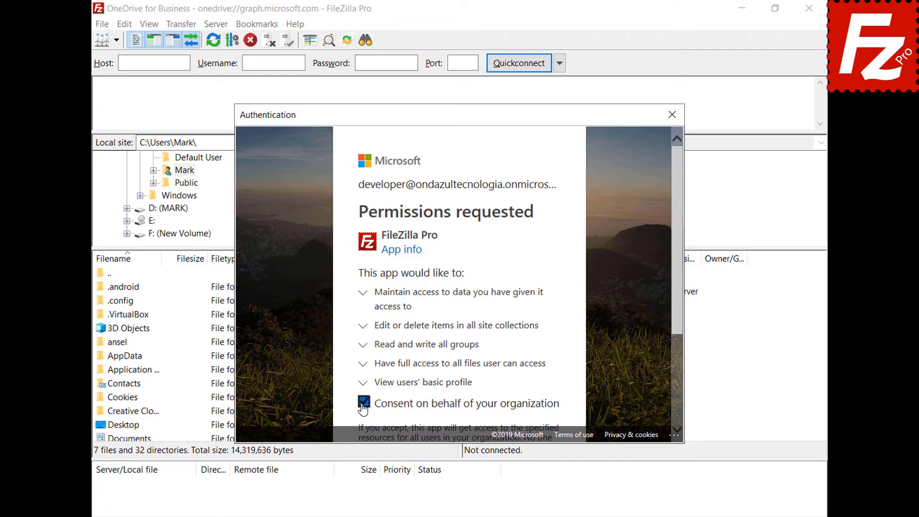
{"action": "left_click_drag", "start_coordinate": [677, 312], "coordinate": [675, 406]}
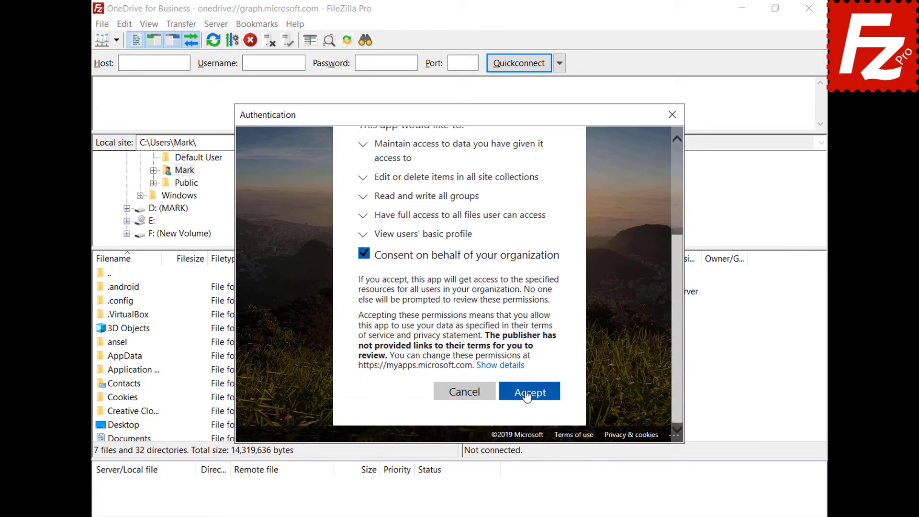
{"action": "left_click", "coordinate": [528, 392]}
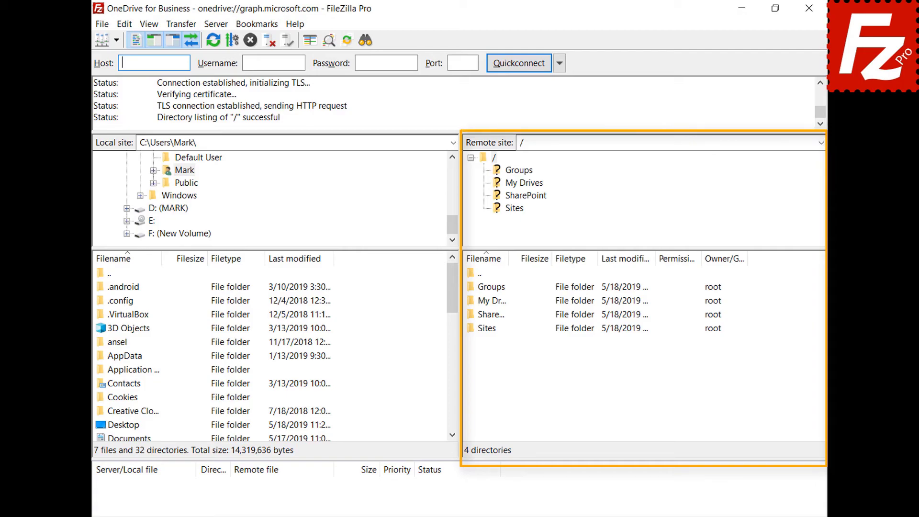
{"action": "double_click", "coordinate": [489, 302]}
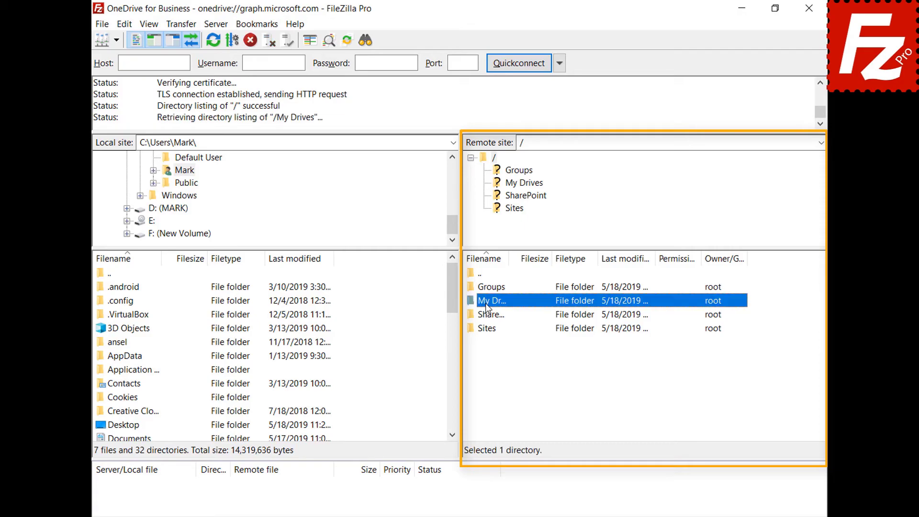
{"action": "double_click", "coordinate": [488, 290]}
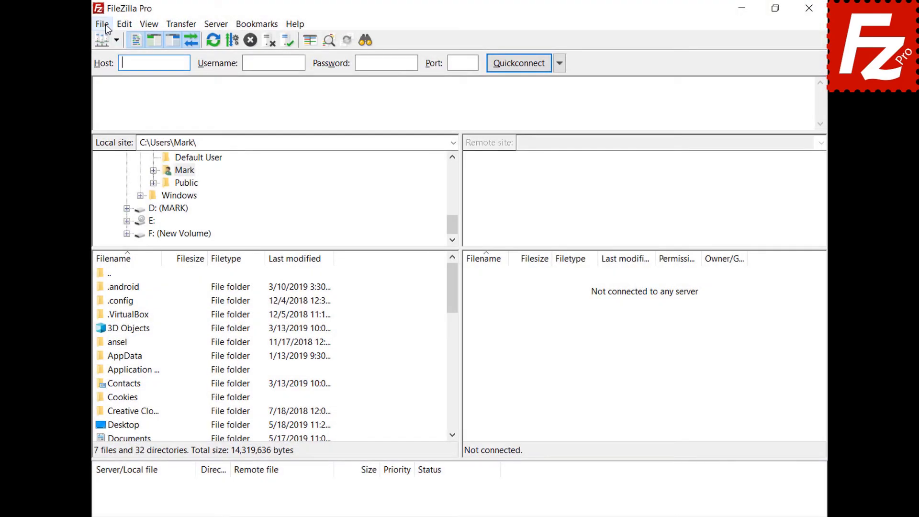
- Create a new Site Manager entry named 'OneDrive for Business'
{"action": "left_click", "coordinate": [102, 24]}
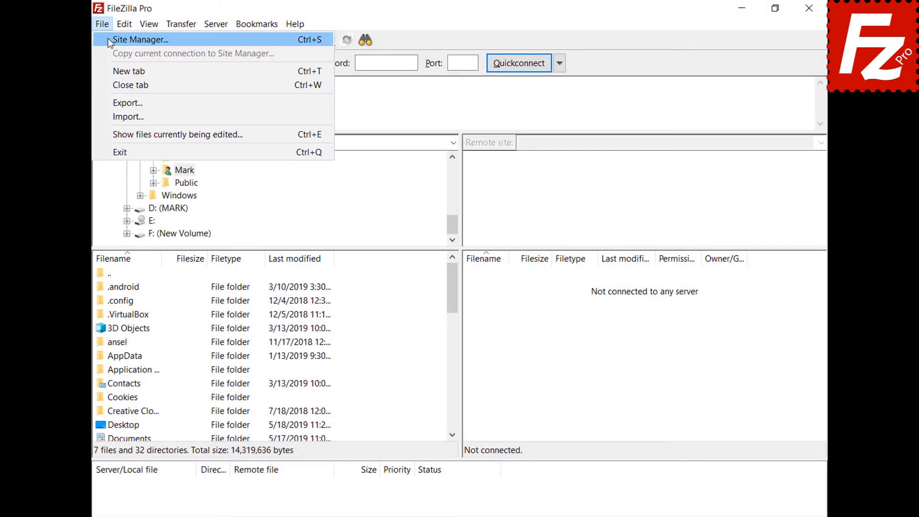
{"action": "left_click", "coordinate": [108, 38]}
{"action": "left_click", "coordinate": [286, 354]}
{"action": "type", "text": "O"}
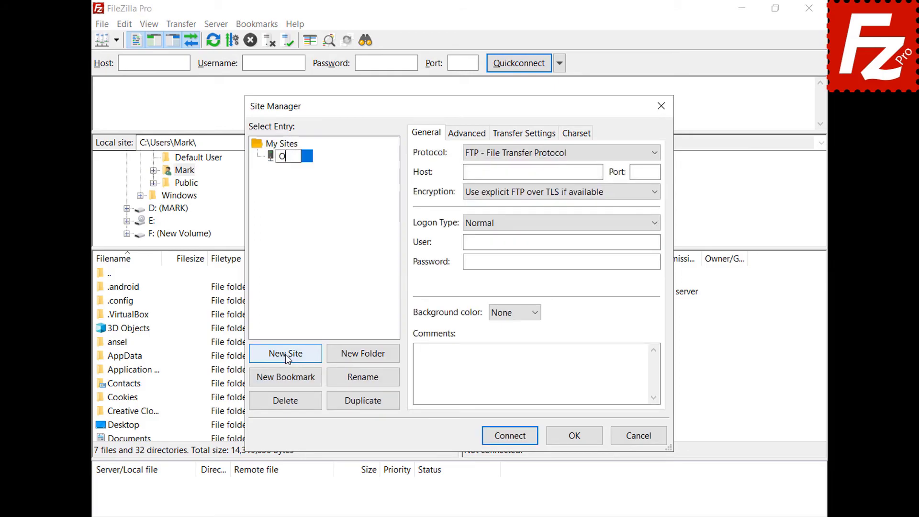
{"action": "type", "text": "neDrive for Business"}
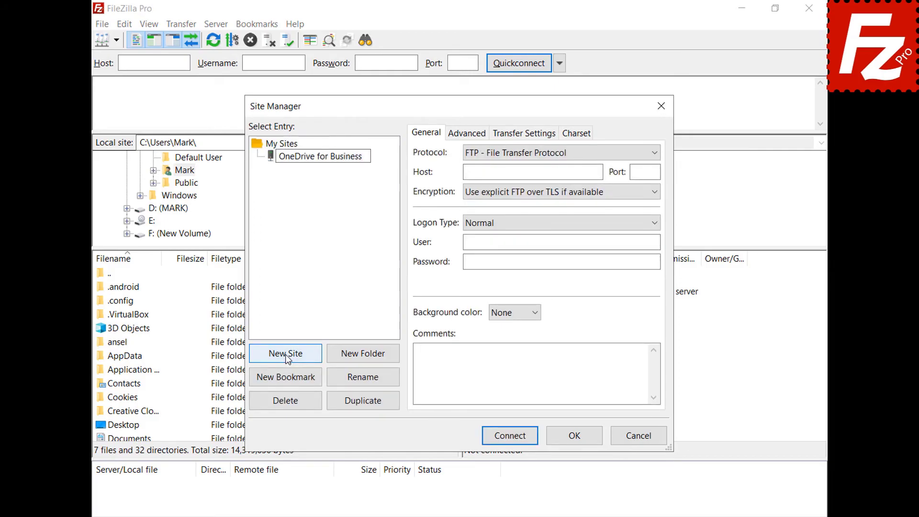
{"action": "key", "text": "Return"}
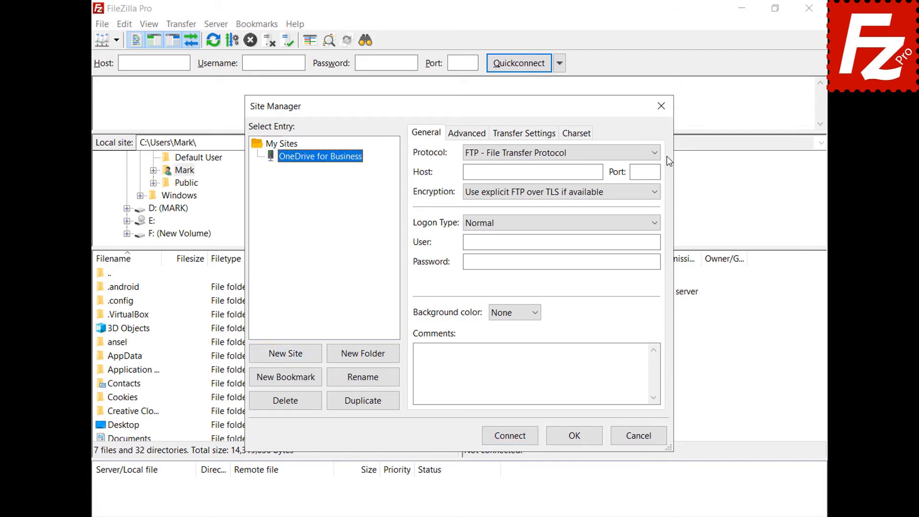
- Set its protocol to Microsoft OneDrive and connect
{"action": "left_click", "coordinate": [654, 154]}
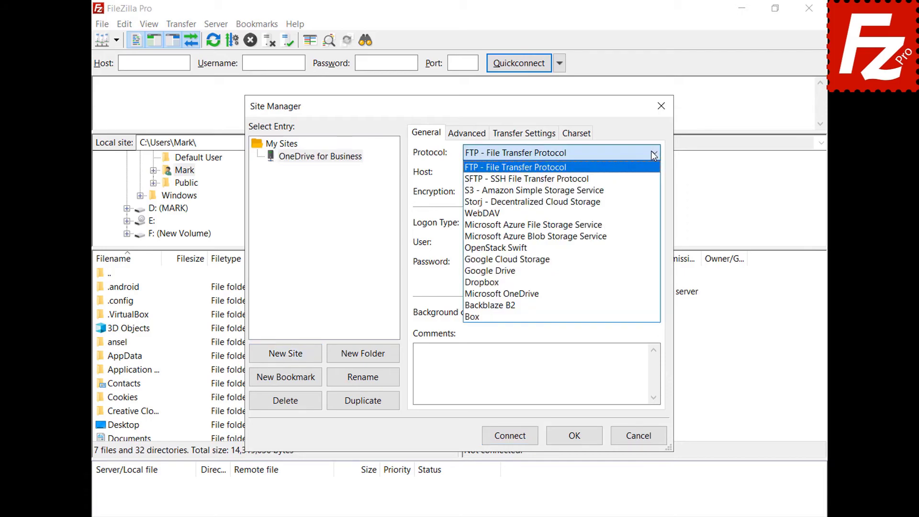
{"action": "left_click", "coordinate": [635, 296]}
{"action": "left_click", "coordinate": [510, 436]}
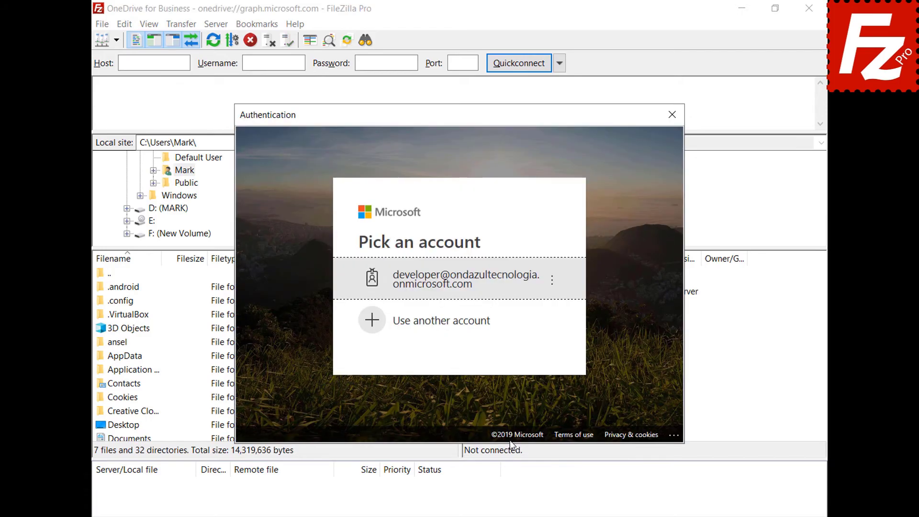
- Sign in with a different Microsoft account, entering its e-mail address and password
{"action": "left_click", "coordinate": [485, 322]}
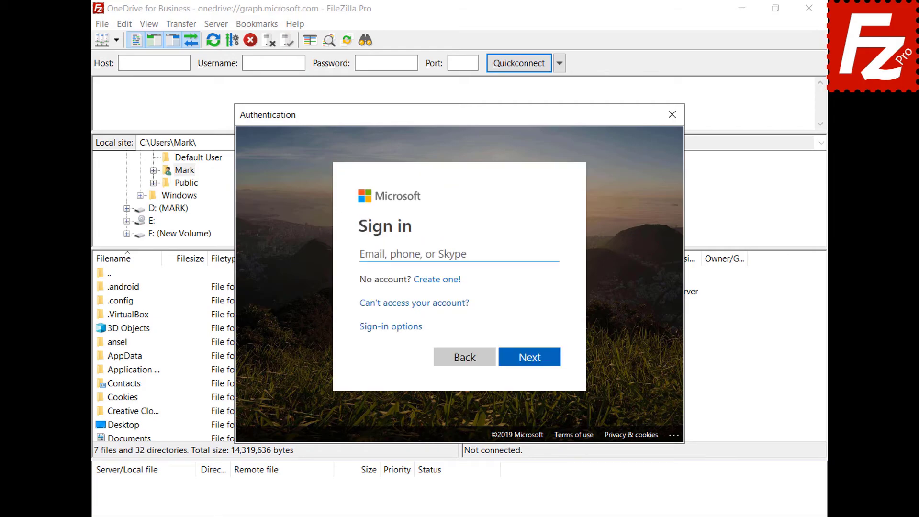
{"action": "key", "text": "ctrl+v"}
{"action": "left_click", "coordinate": [531, 357]}
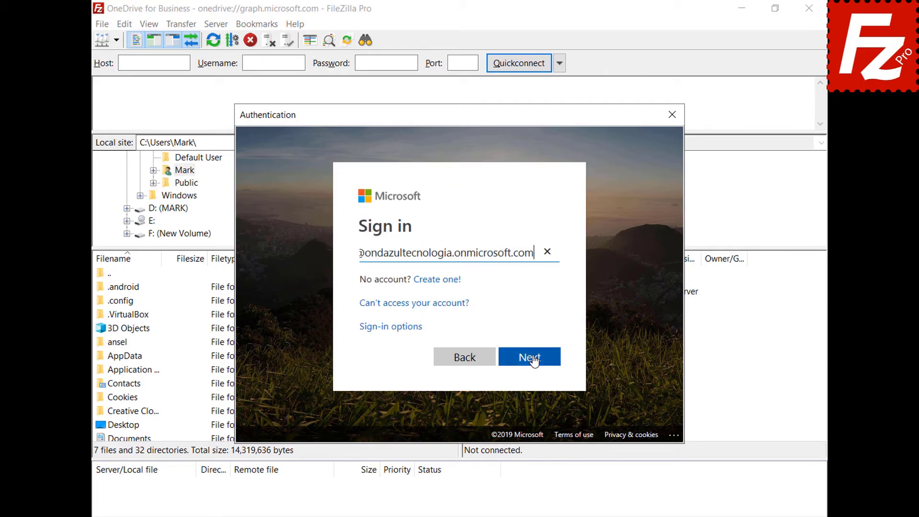
{"action": "key", "text": "ctrl+v"}
{"action": "left_click", "coordinate": [530, 344]}
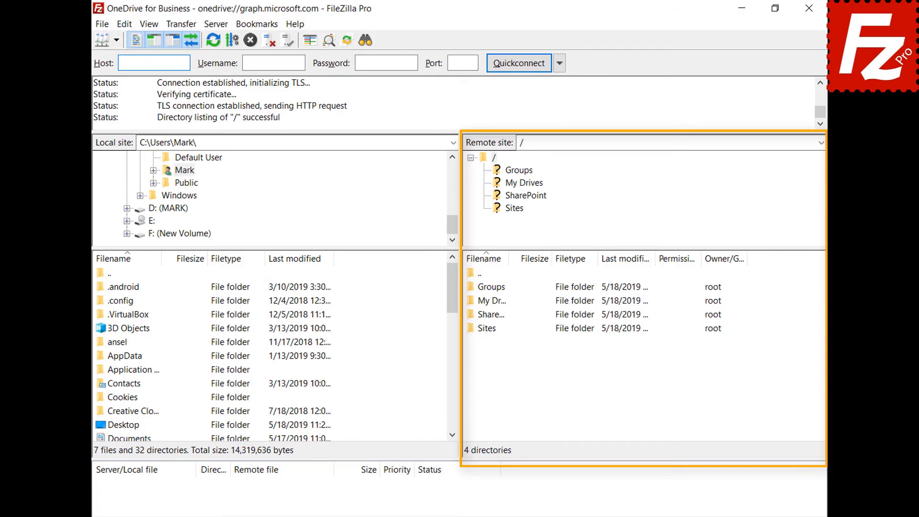
- Open My Drives and then the OneDrive folder in the remote file list
{"action": "double_click", "coordinate": [473, 301]}
{"action": "left_click", "coordinate": [484, 290]}
{"action": "double_click", "coordinate": [484, 290]}
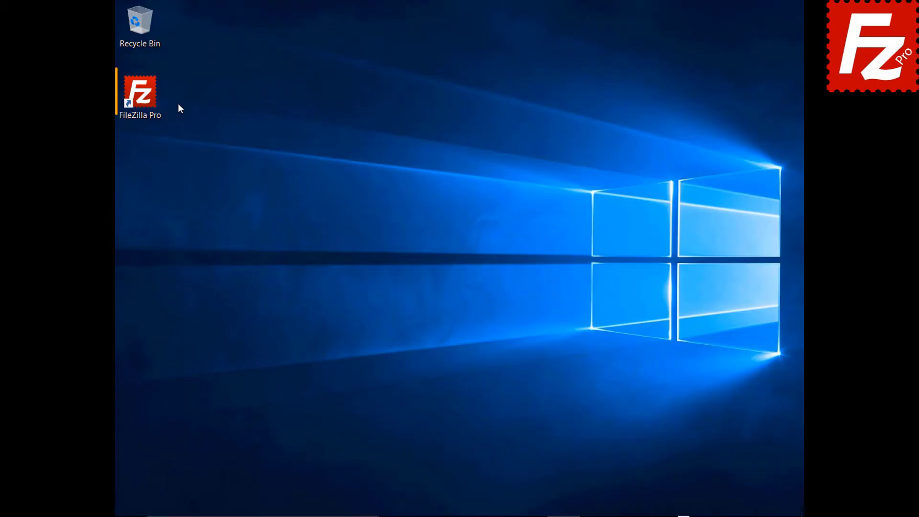
- Launch FileZilla Pro and connect to the saved Amazon S3 site in a new tab
{"action": "double_click", "coordinate": [143, 98]}
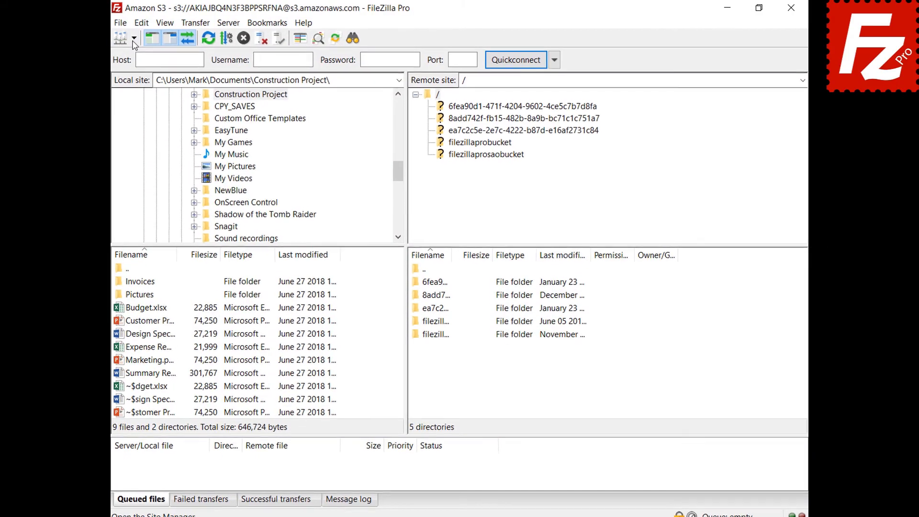
{"action": "left_click", "coordinate": [138, 37]}
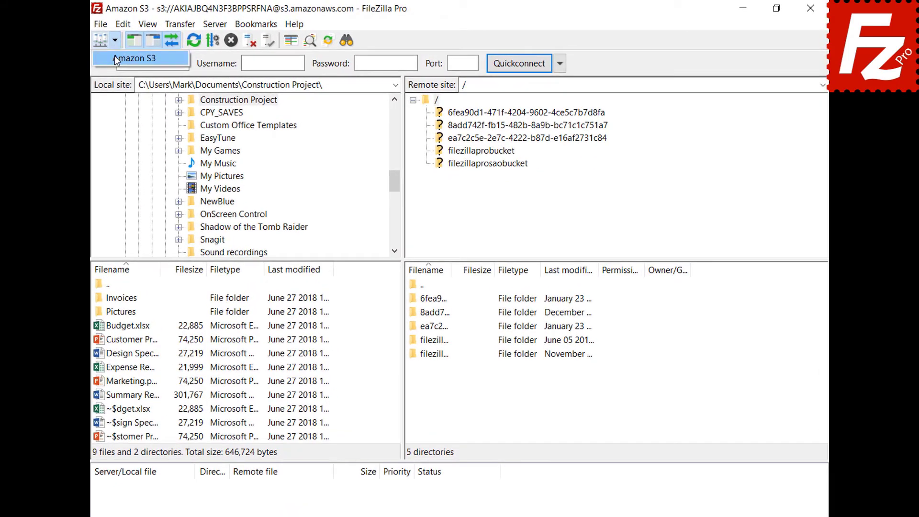
{"action": "left_click", "coordinate": [115, 58]}
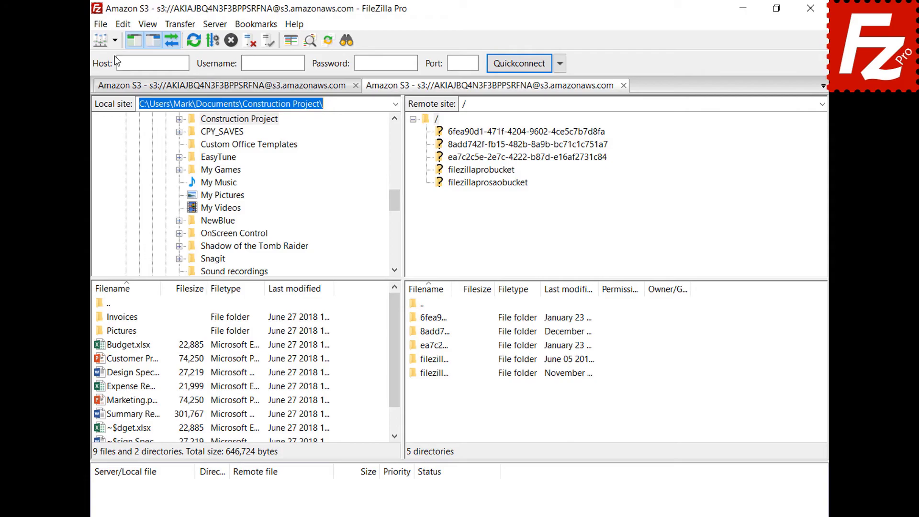
- Open filezillaprobucket and generate a Temporary URL for the README file
{"action": "left_click", "coordinate": [483, 171]}
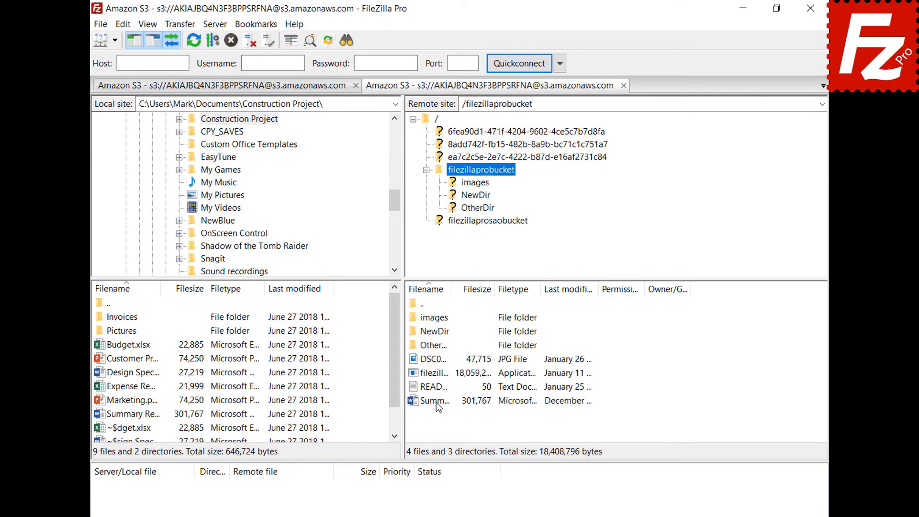
{"action": "right_click", "coordinate": [436, 388]}
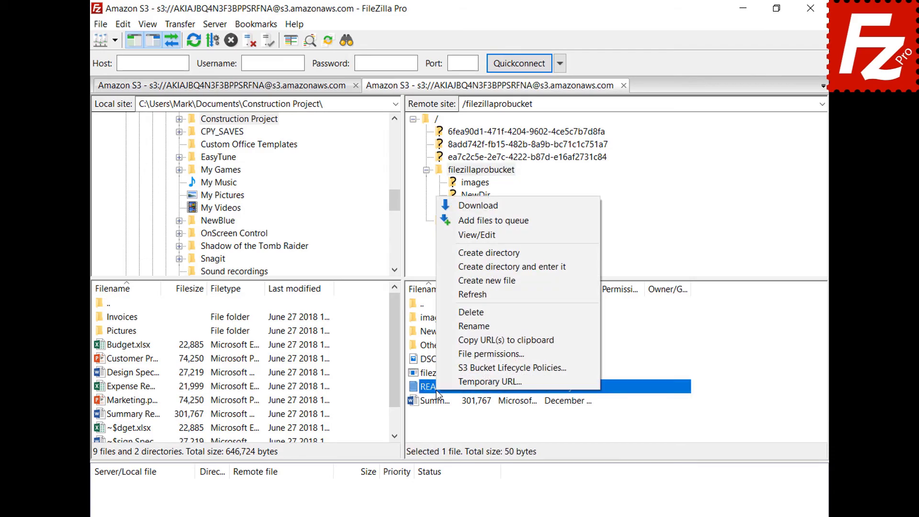
{"action": "left_click", "coordinate": [451, 383]}
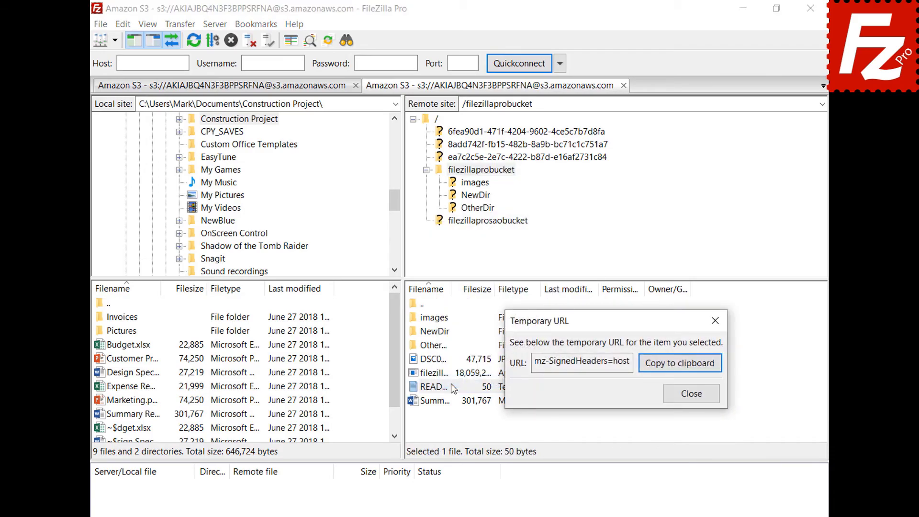
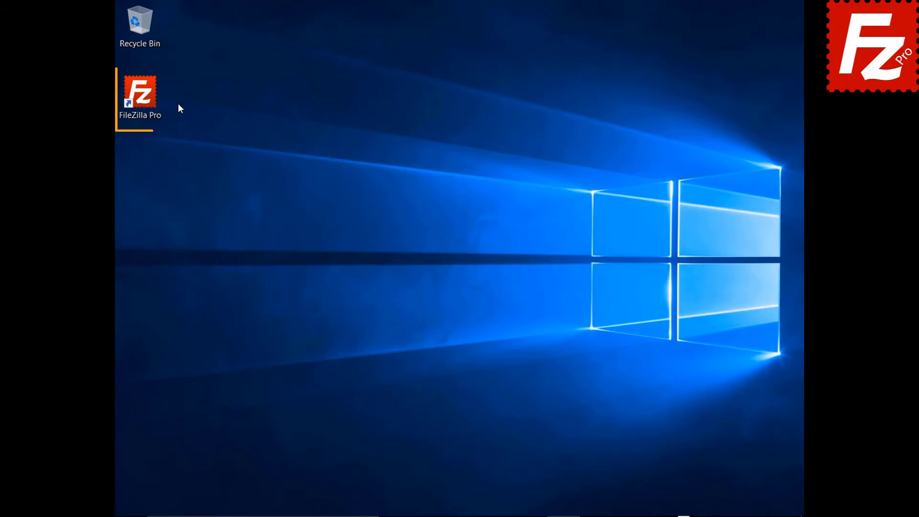
- Launch FileZilla Pro and create a new site named OneDrive using the Microsoft OneDrive protocol
{"action": "double_click", "coordinate": [143, 98]}
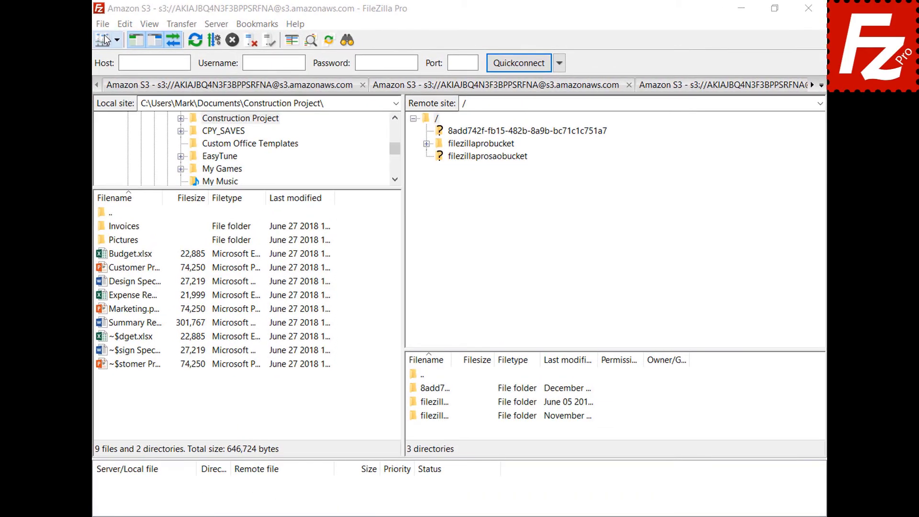
{"action": "left_click", "coordinate": [103, 24]}
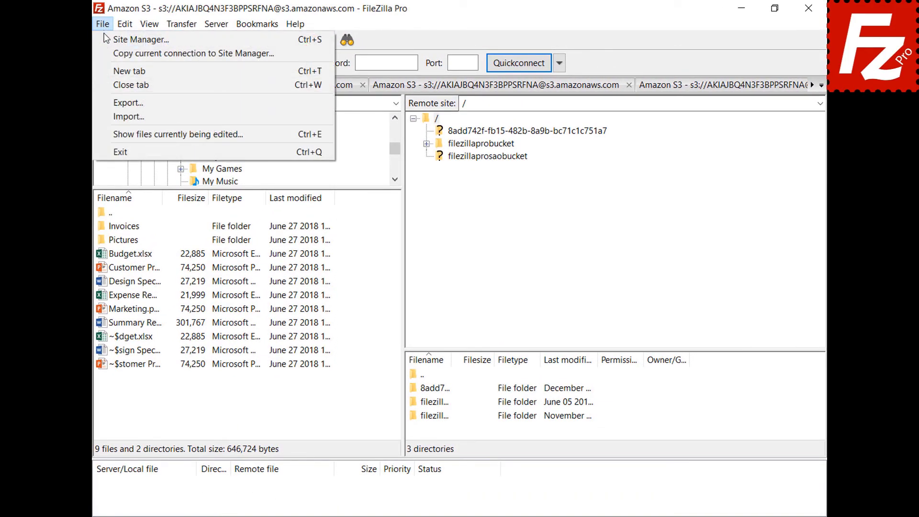
{"action": "left_click", "coordinate": [105, 38]}
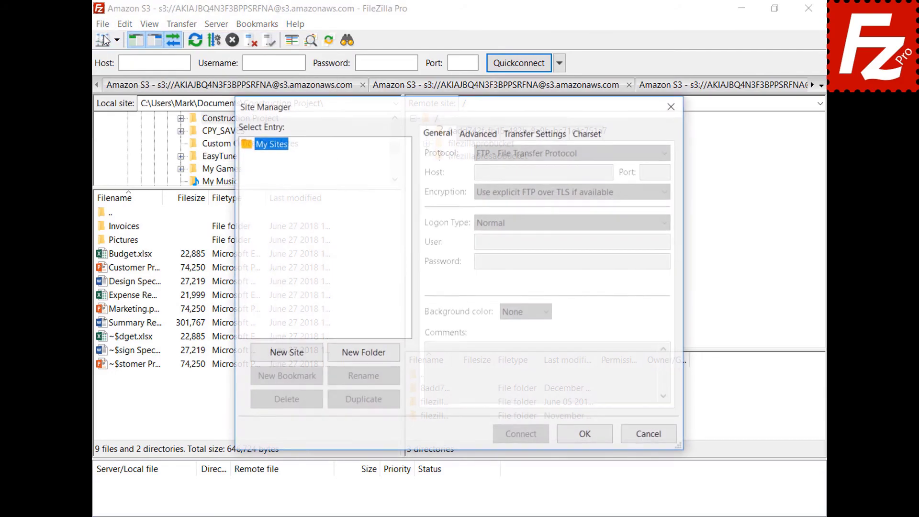
{"action": "left_click", "coordinate": [286, 354]}
{"action": "type", "text": "OneDrive"}
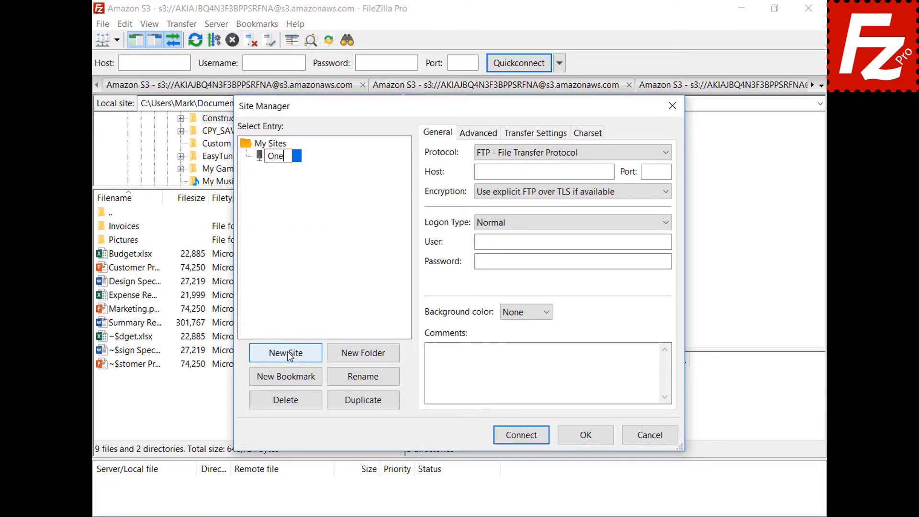
{"action": "left_click", "coordinate": [666, 154]}
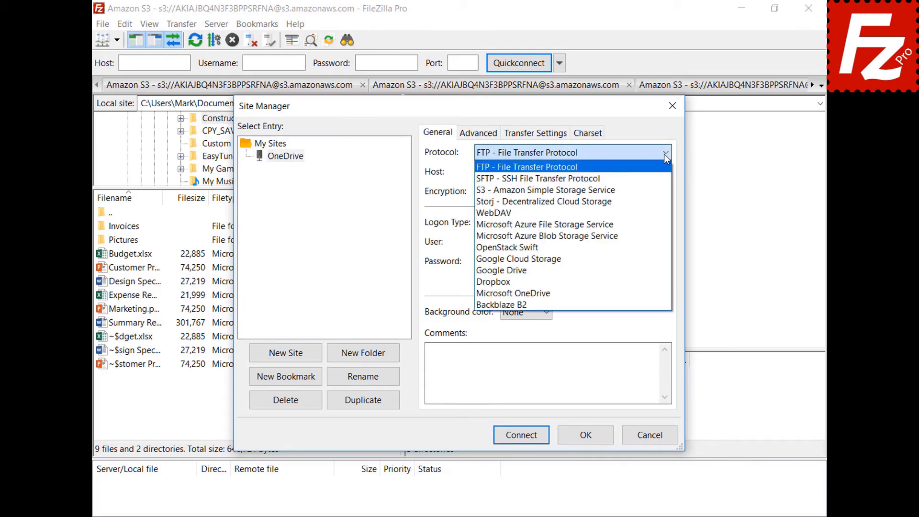
{"action": "left_click", "coordinate": [662, 294]}
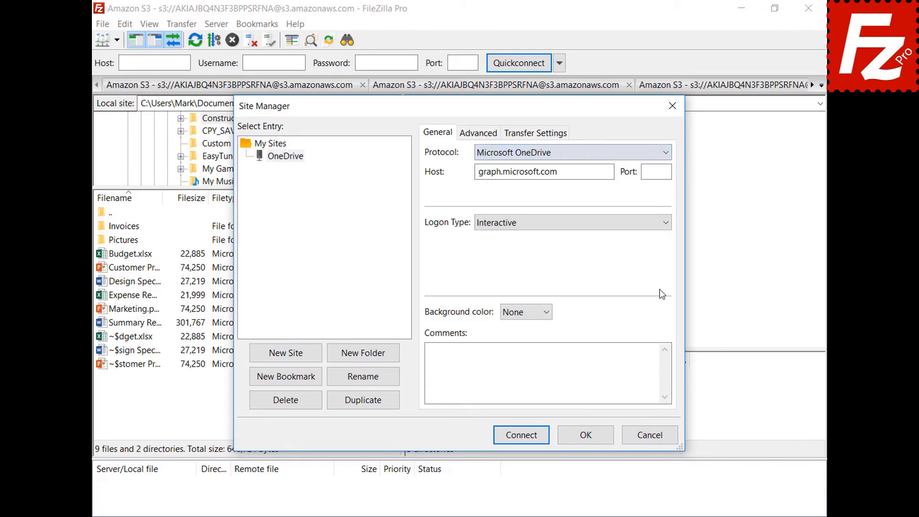
- Connect to the OneDrive site and sign in with the Microsoft account e-mail and password
{"action": "left_click", "coordinate": [521, 434]}
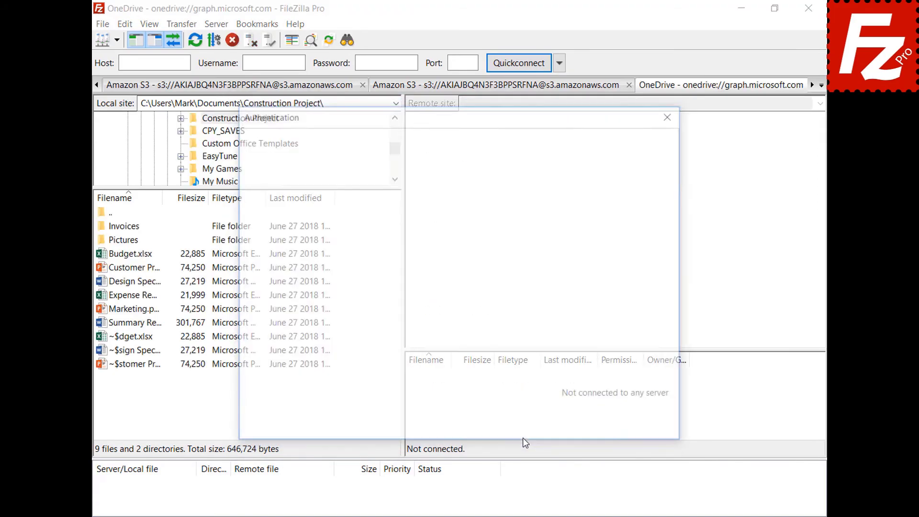
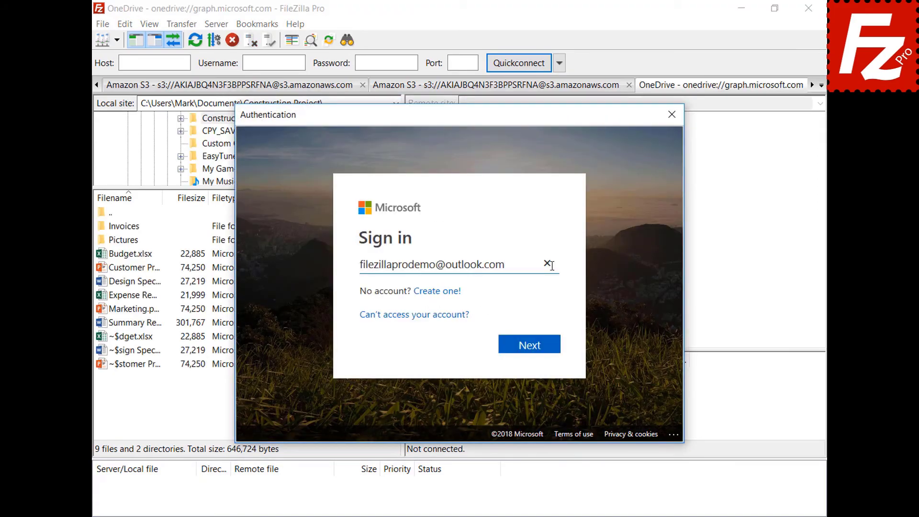
{"action": "left_click", "coordinate": [530, 347]}
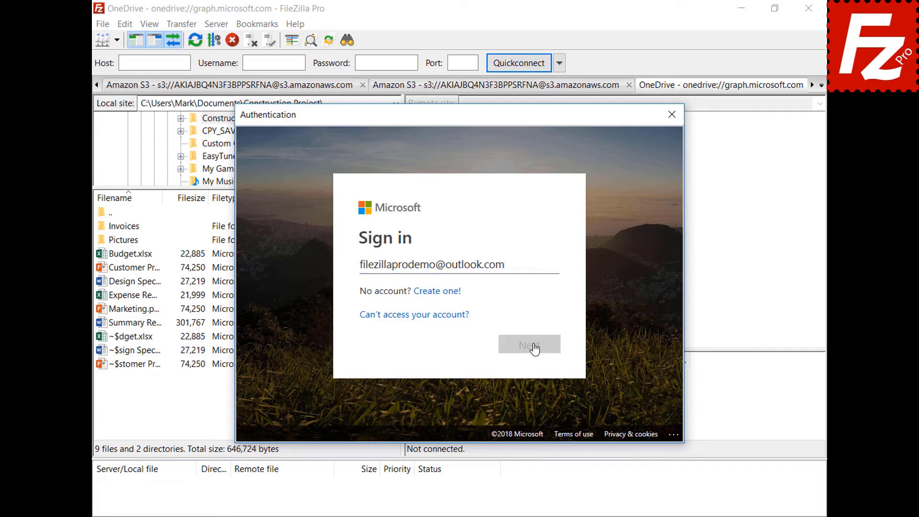
{"action": "key", "text": "ctrl+v"}
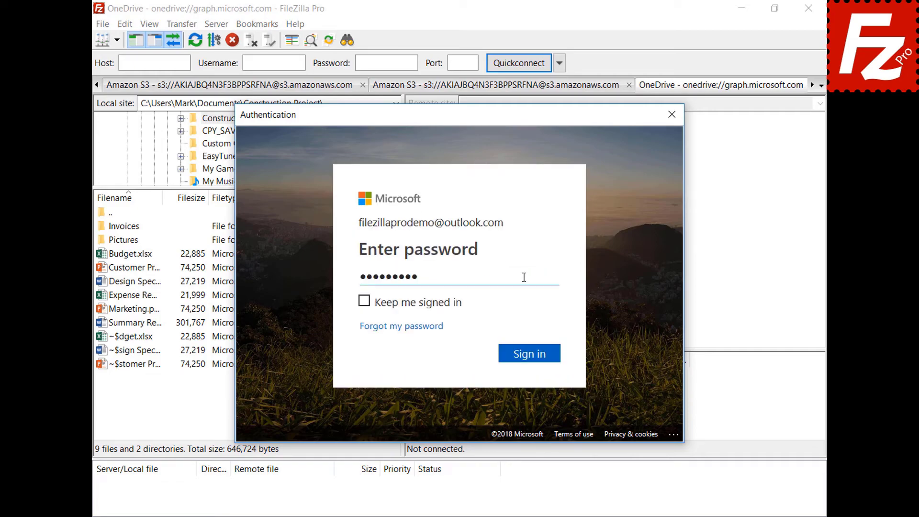
{"action": "left_click", "coordinate": [530, 354]}
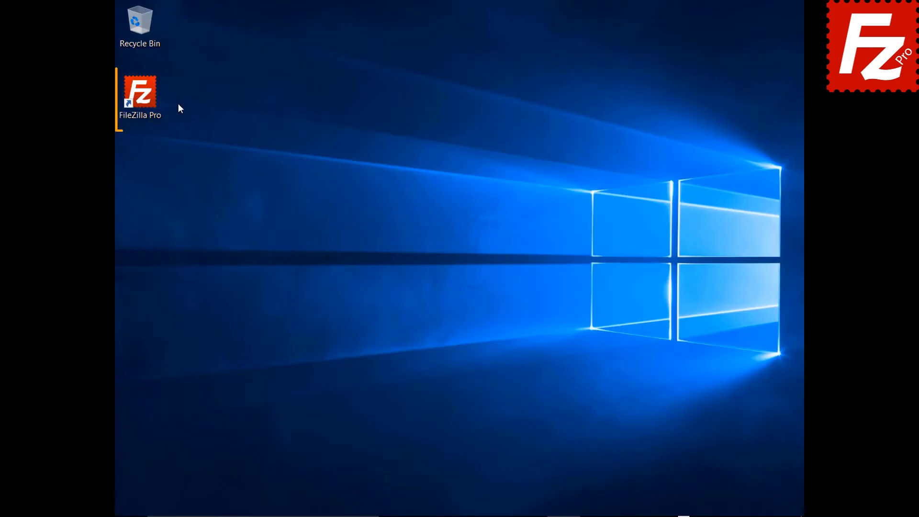
- Sign in to OneDrive again with the account e-mail and password, then close and relaunch FileZilla Pro
{"action": "double_click", "coordinate": [143, 98]}
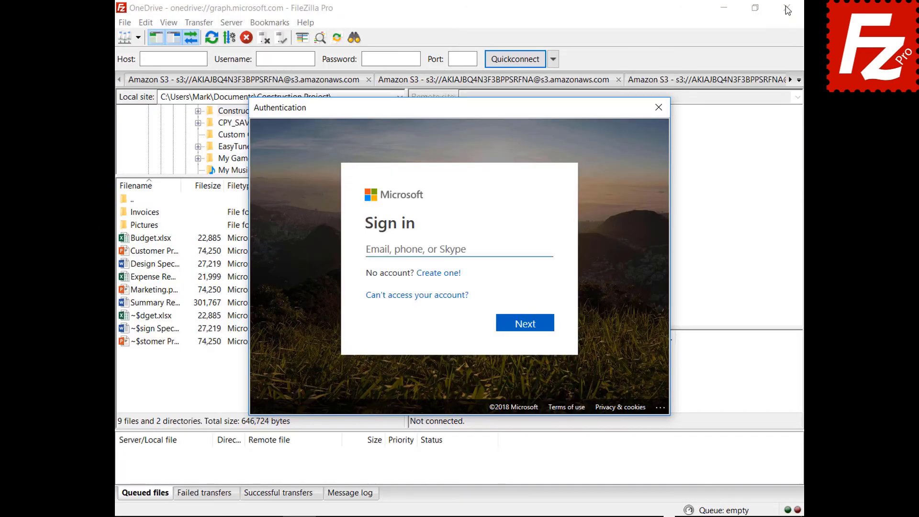
{"action": "left_click", "coordinate": [530, 249]}
{"action": "key", "text": "ctrl+v"}
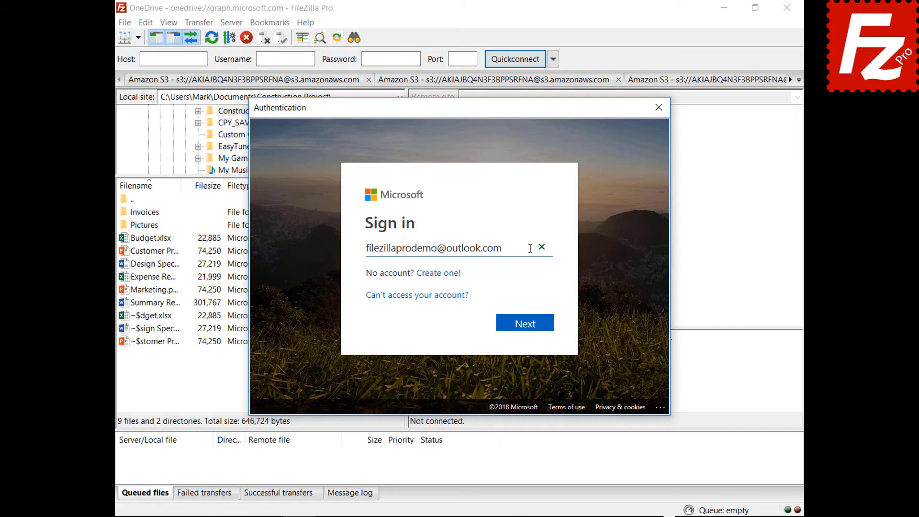
{"action": "left_click", "coordinate": [526, 329]}
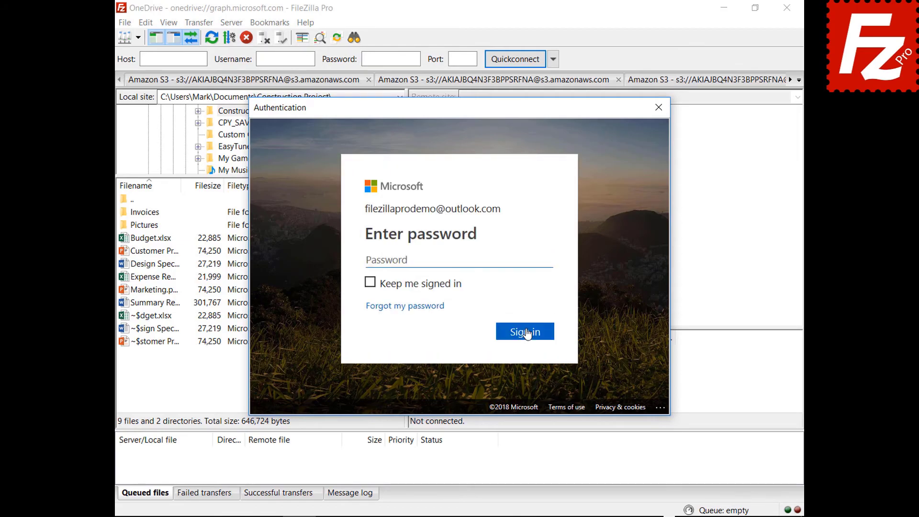
{"action": "key", "text": "ctrl+v"}
{"action": "left_click", "coordinate": [523, 336]}
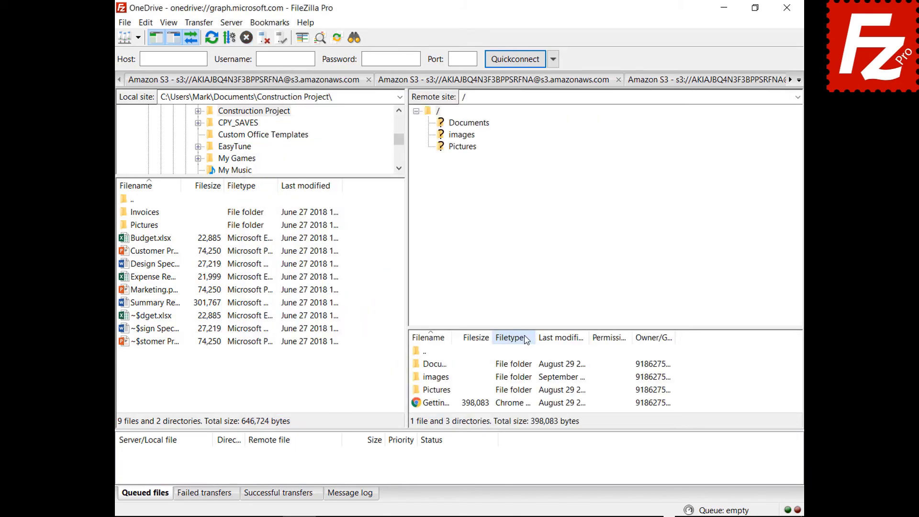
{"action": "left_click", "coordinate": [787, 8]}
{"action": "double_click", "coordinate": [145, 99]}
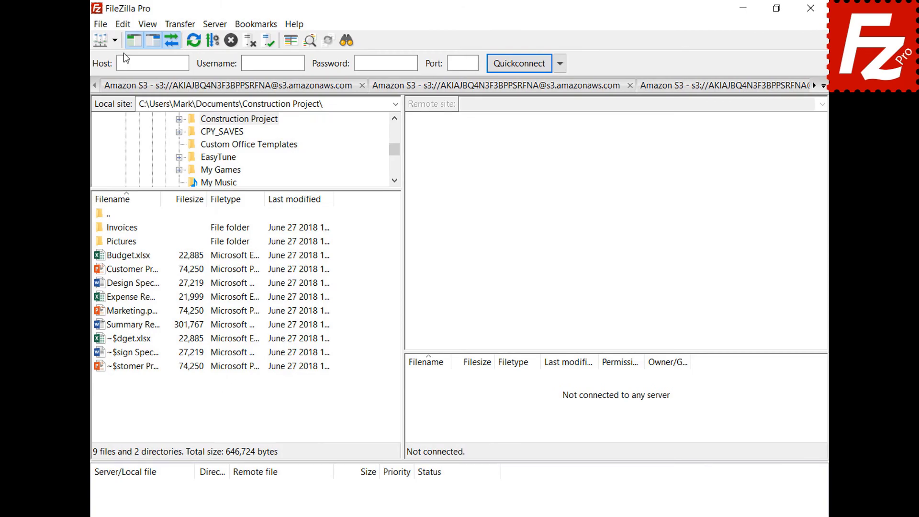
- In Settings > Passwords, choose master-password protection, enter the master password twice, and save
{"action": "left_click", "coordinate": [130, 25]}
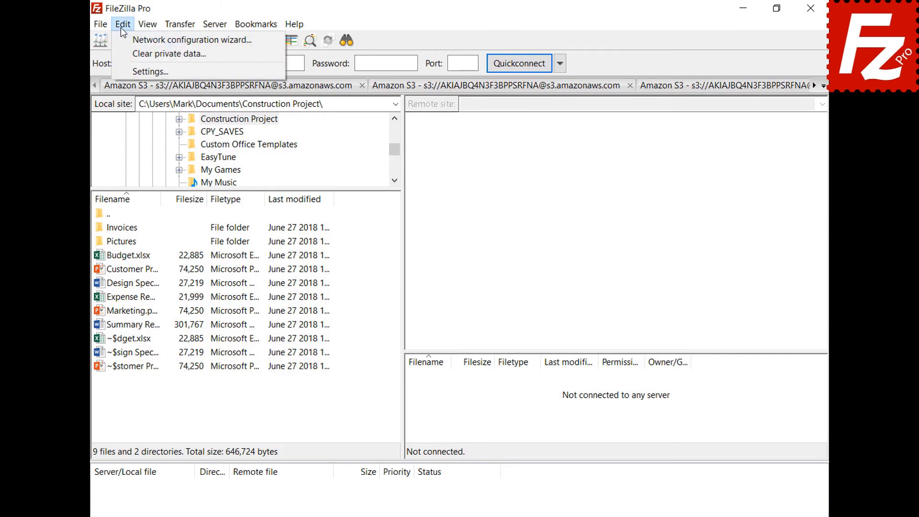
{"action": "left_click", "coordinate": [127, 68]}
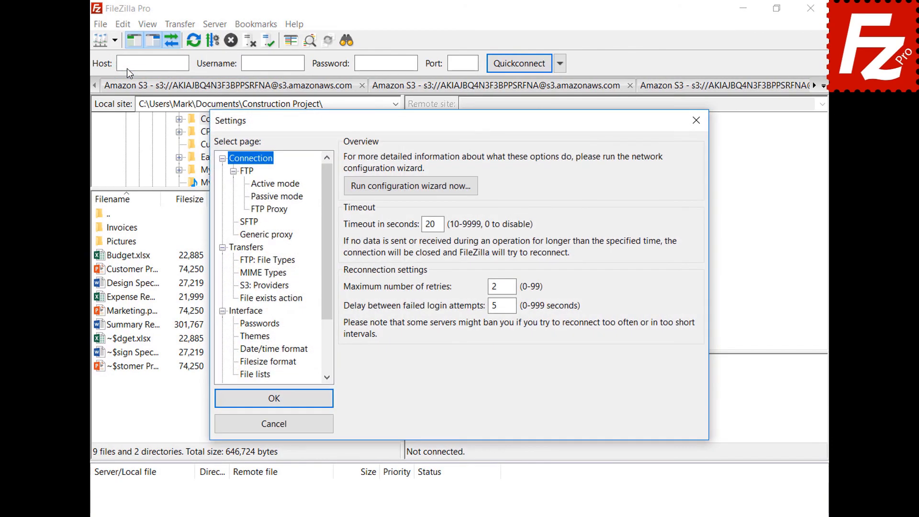
{"action": "left_click", "coordinate": [241, 326]}
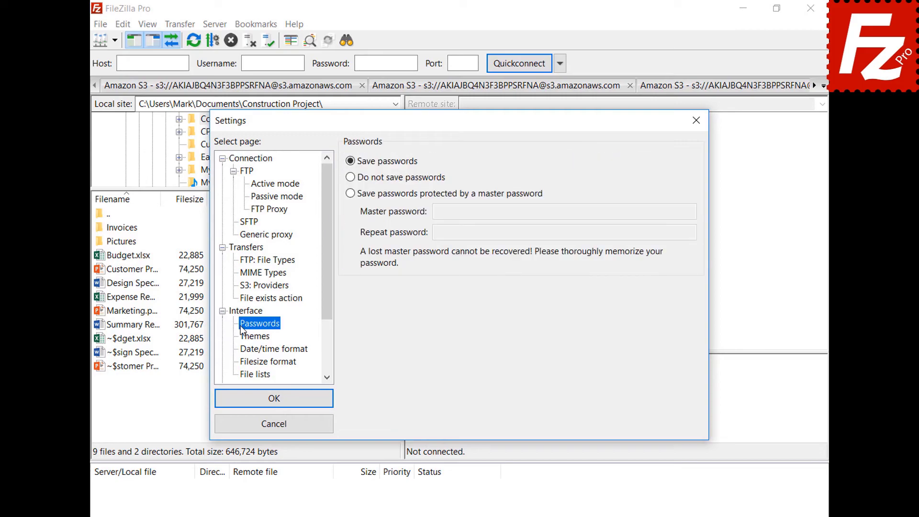
{"action": "left_click", "coordinate": [350, 193]}
{"action": "left_click", "coordinate": [671, 211]}
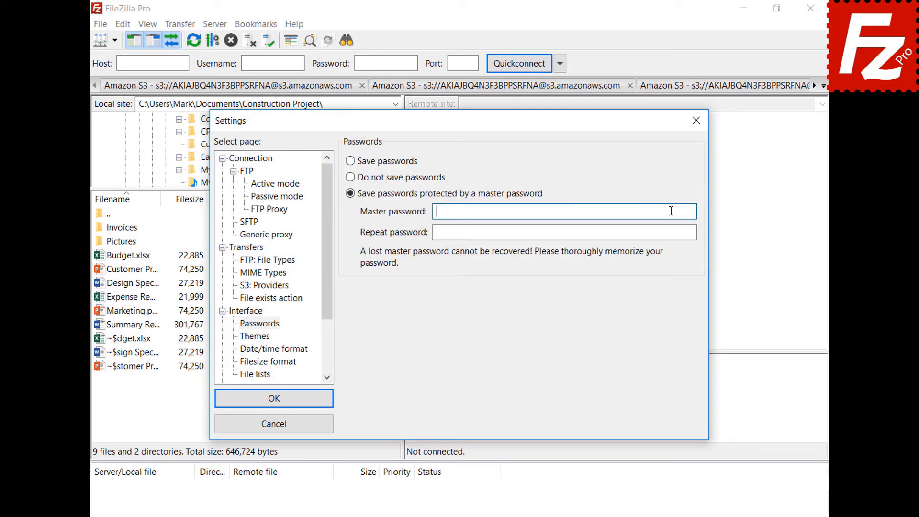
{"action": "key", "text": "ctrl+v"}
{"action": "key", "text": "Tab"}
{"action": "key", "text": "ctrl+v"}
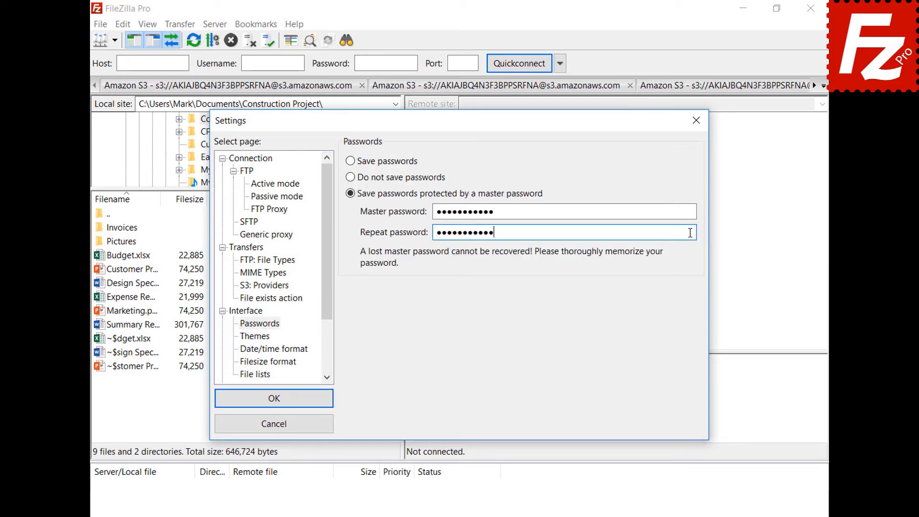
{"action": "left_click", "coordinate": [271, 400]}
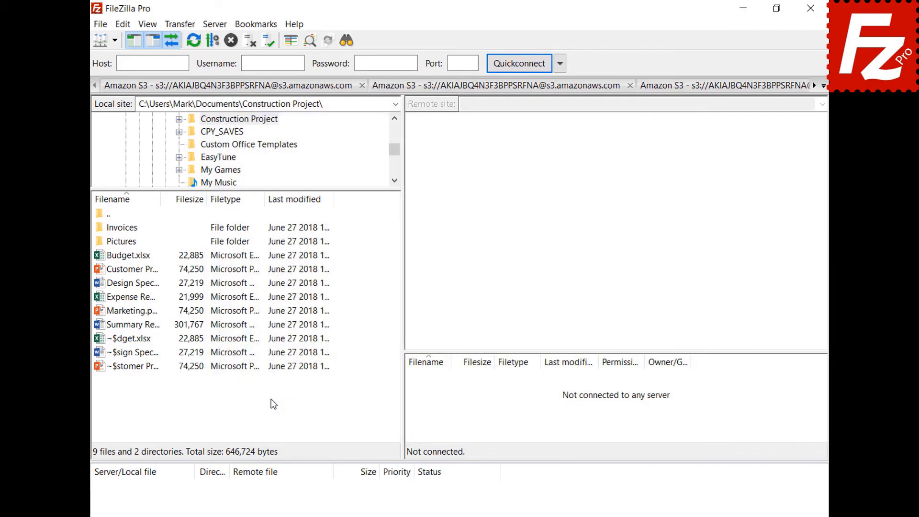
- Reconnect to the saved OneDrive site, sign in with the account e-mail and password, then relaunch FileZilla Pro
{"action": "left_click", "coordinate": [113, 41]}
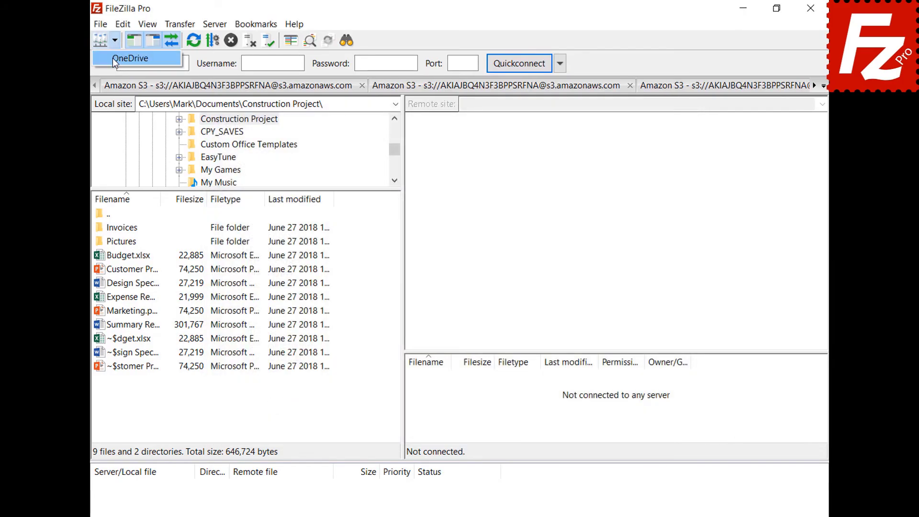
{"action": "left_click", "coordinate": [114, 59]}
{"action": "key", "text": "ctrl+v"}
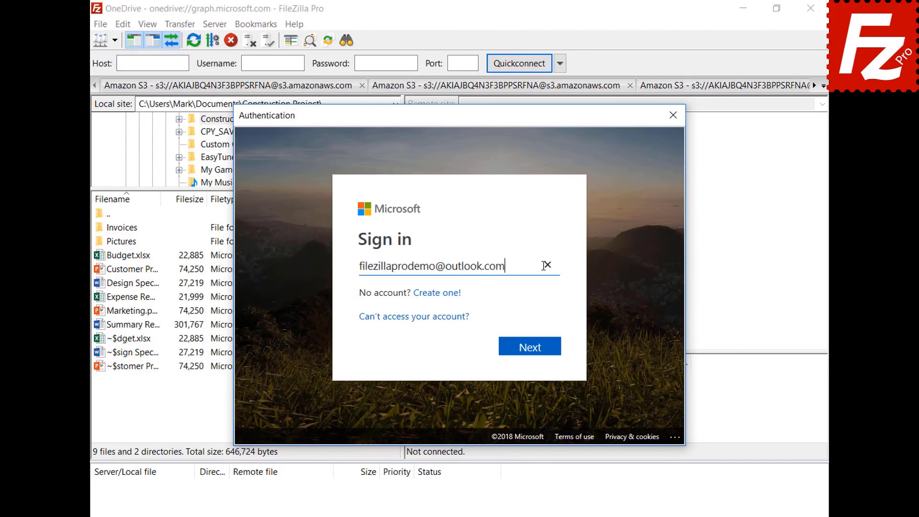
{"action": "left_click", "coordinate": [532, 351]}
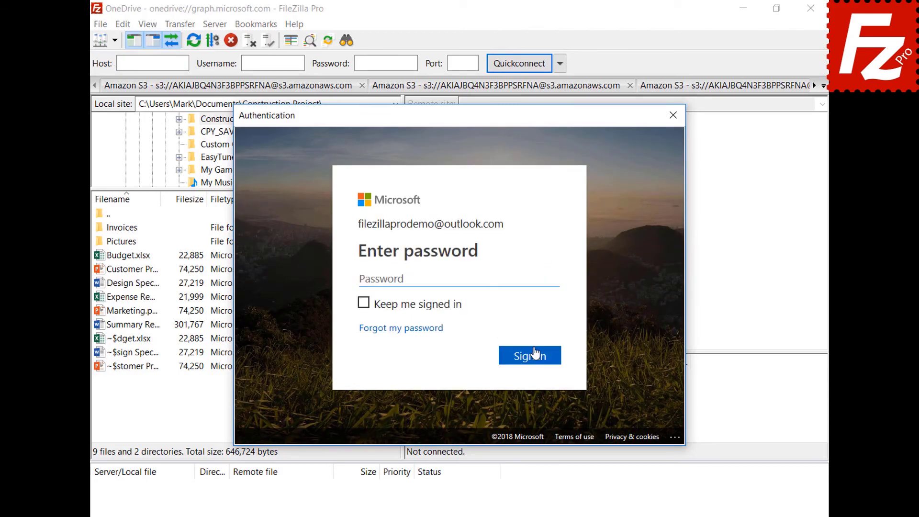
{"action": "key", "text": "ctrl+v"}
{"action": "left_click", "coordinate": [534, 362]}
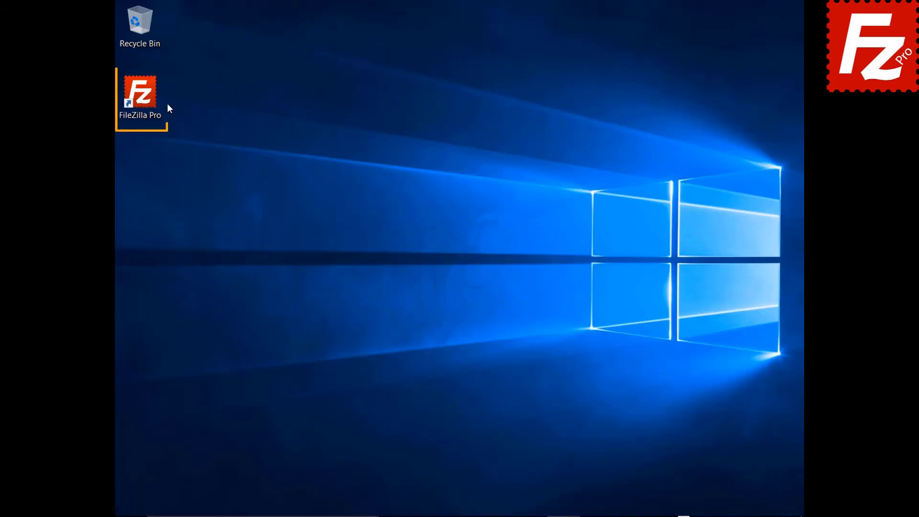
{"action": "double_click", "coordinate": [146, 99]}
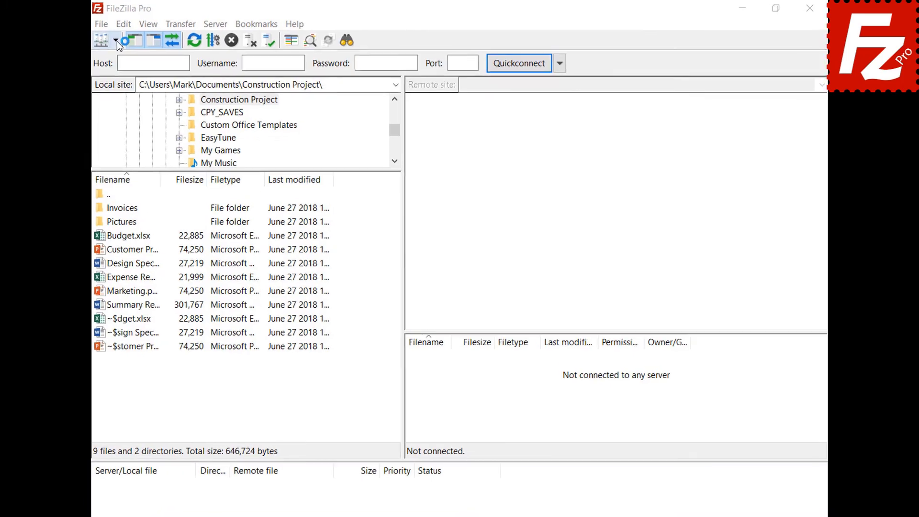
- Pick OneDrive from the saved-sites list and unlock it by entering the master password
{"action": "left_click", "coordinate": [116, 41]}
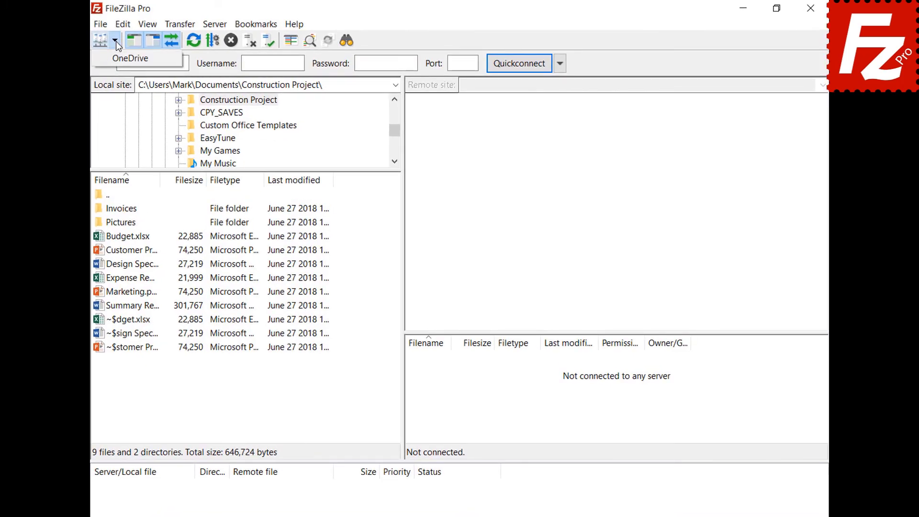
{"action": "left_click", "coordinate": [115, 59]}
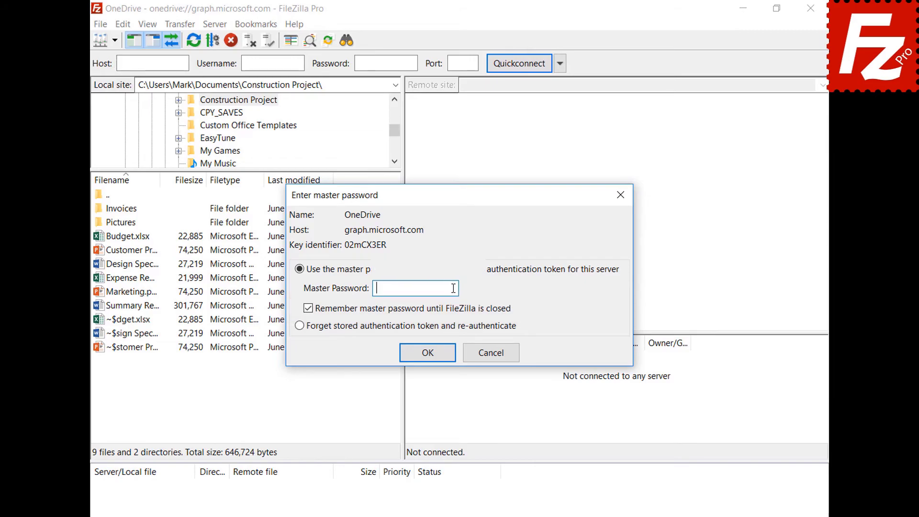
{"action": "type", "text": "•••••••••••"}
{"action": "left_click", "coordinate": [427, 353]}
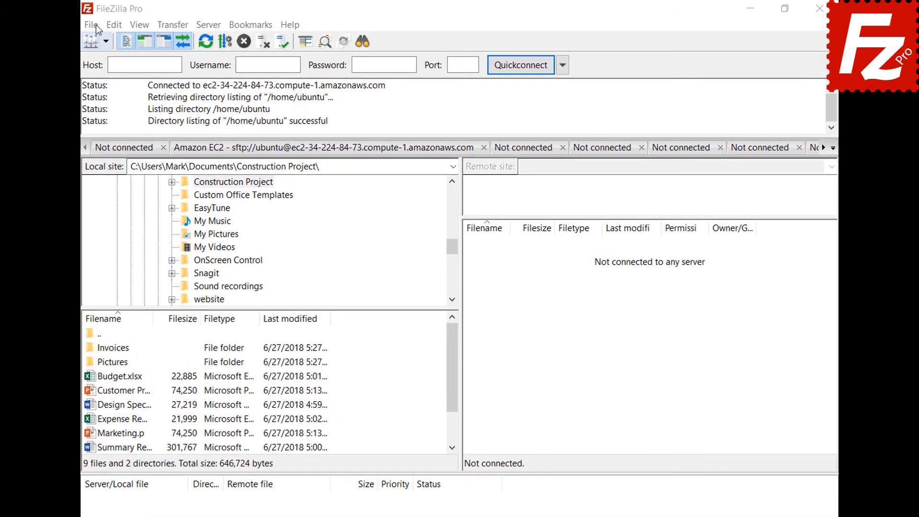
- Create a new site named B2 using the Backblaze B2 protocol
{"action": "left_click", "coordinate": [92, 24]}
{"action": "left_click", "coordinate": [100, 36]}
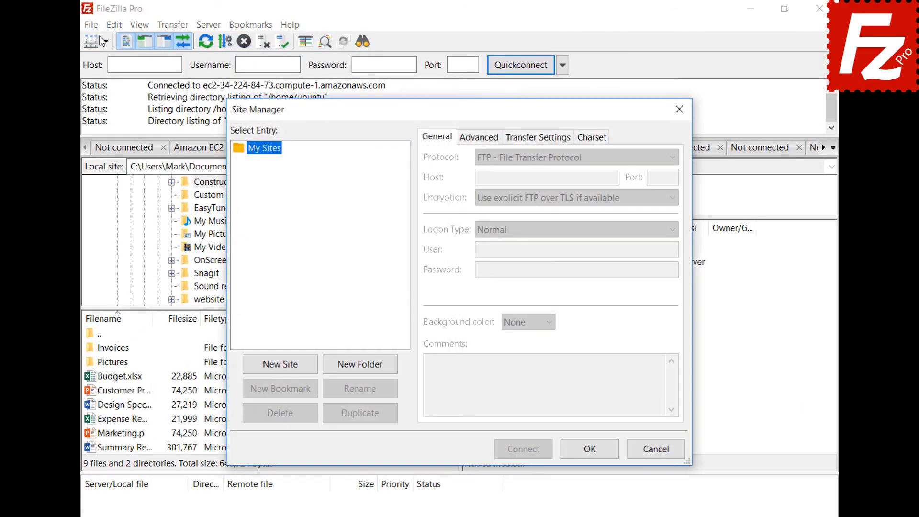
{"action": "left_click", "coordinate": [282, 367]}
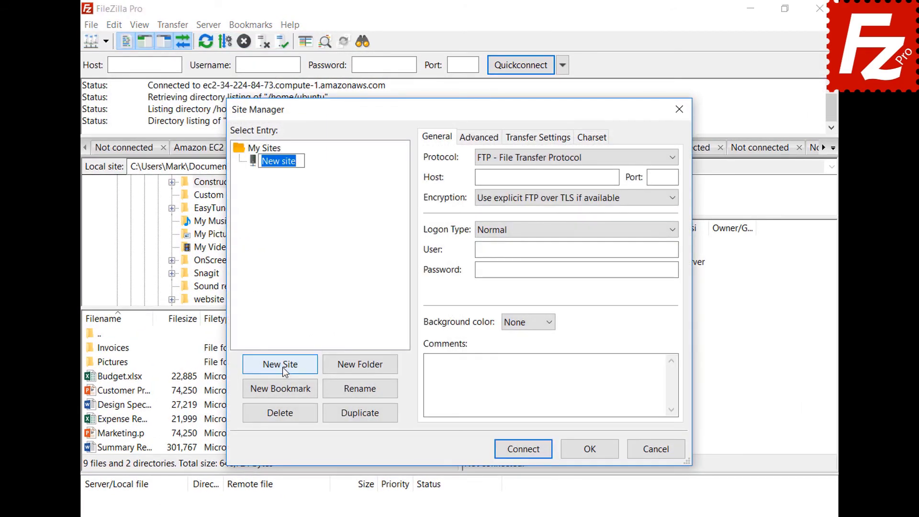
{"action": "type", "text": "B2"}
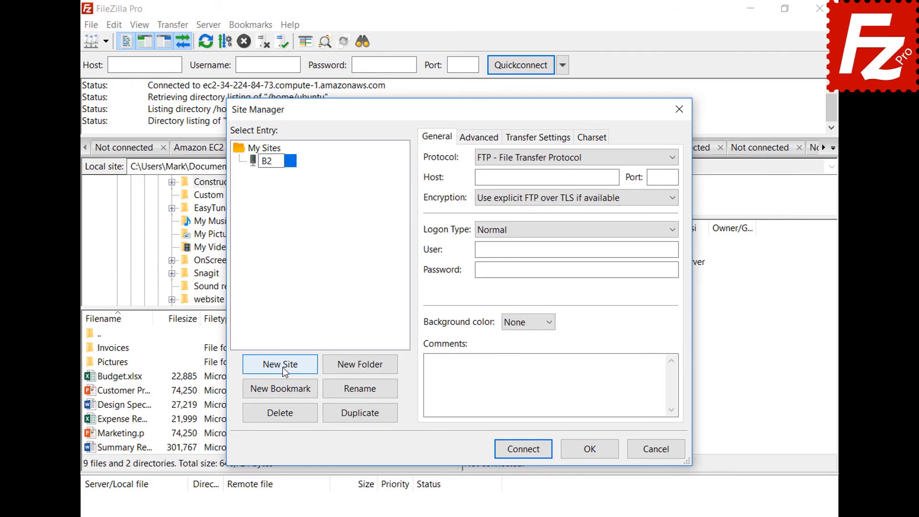
{"action": "left_click", "coordinate": [547, 156]}
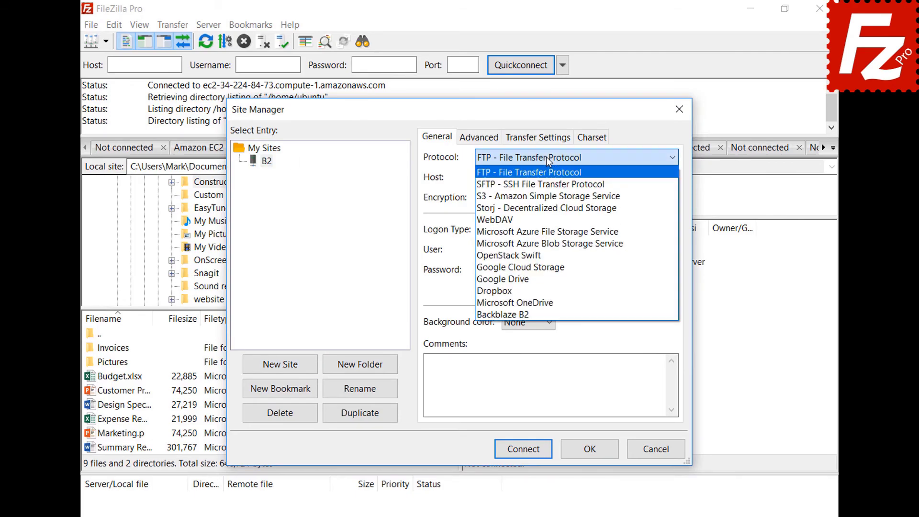
{"action": "left_click", "coordinate": [546, 314]}
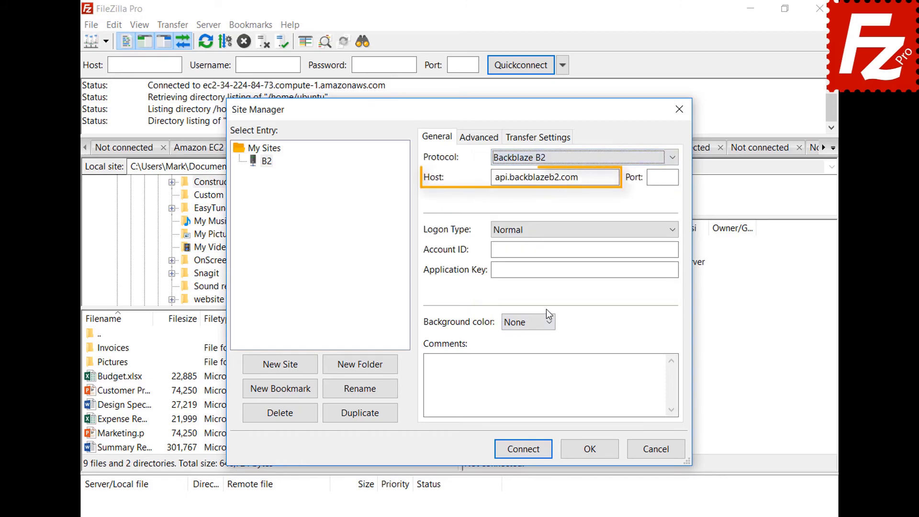
- Enter the B2 account ID and application key, and connect
{"action": "left_click", "coordinate": [675, 250]}
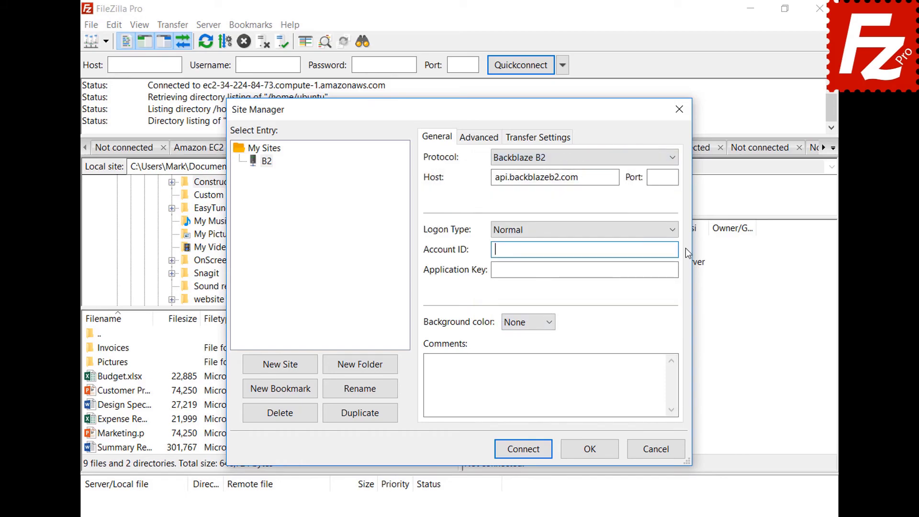
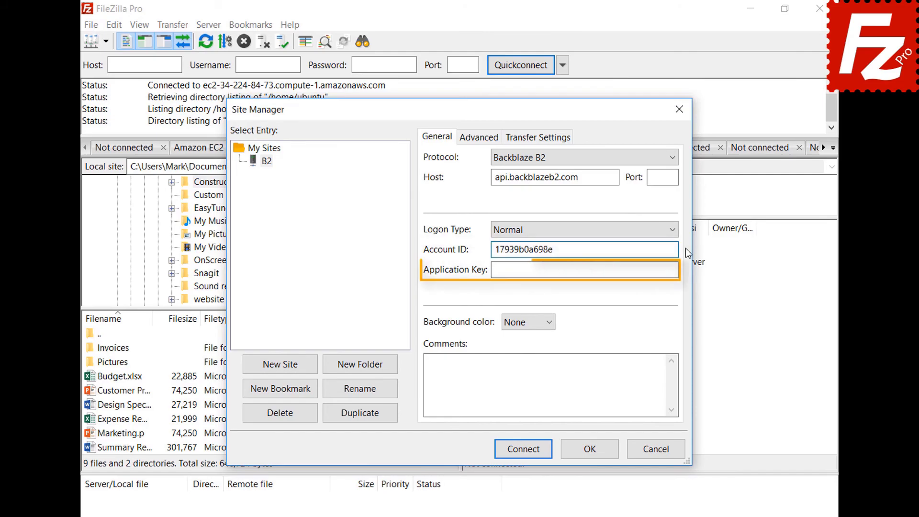
{"action": "left_click", "coordinate": [686, 271]}
{"action": "key", "text": "ctrl+v"}
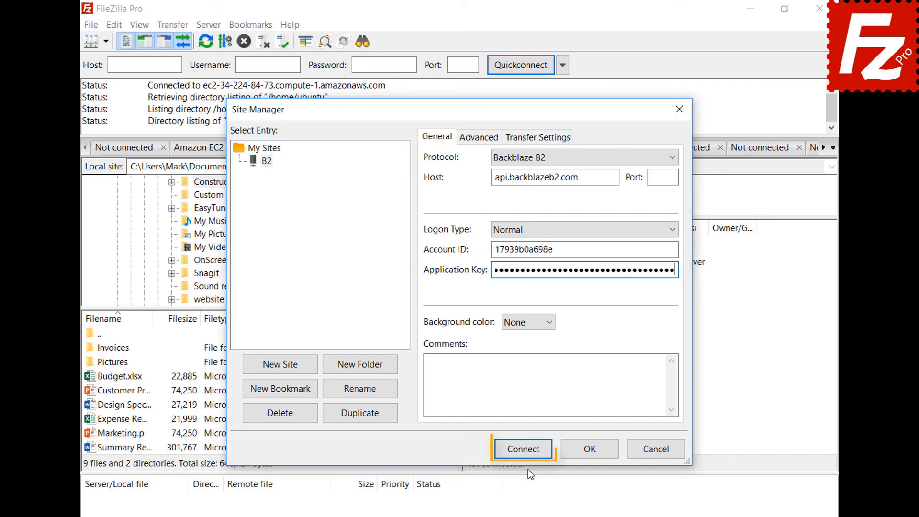
{"action": "left_click", "coordinate": [527, 453]}
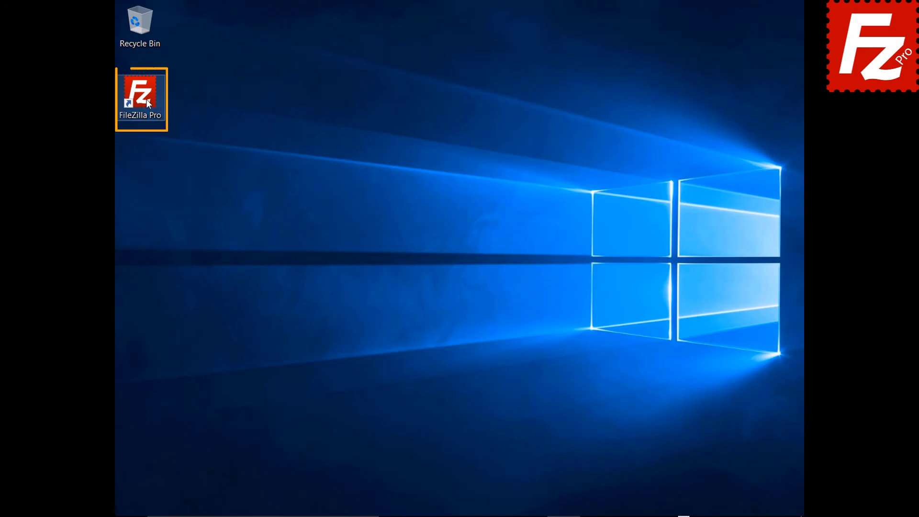
- Launch FileZilla Pro and create a new site named WebDav using the WebDAV protocol
{"action": "double_click", "coordinate": [146, 99]}
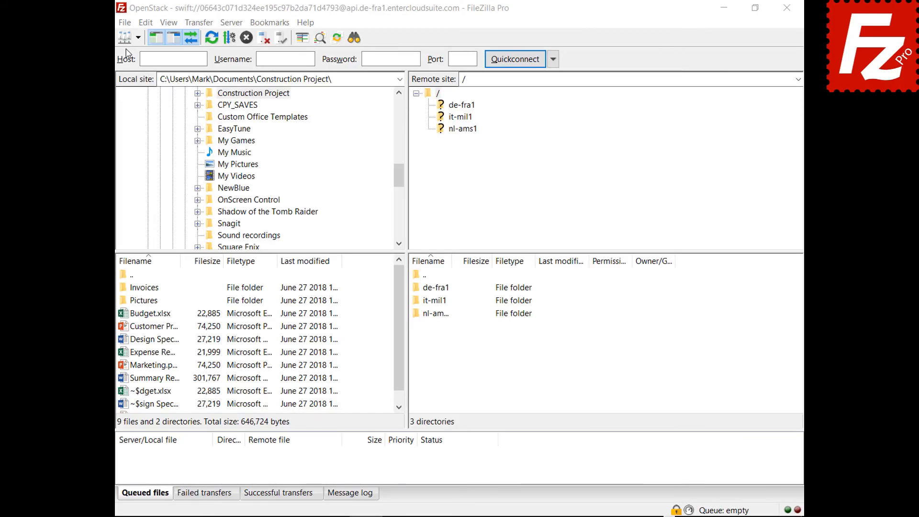
{"action": "left_click", "coordinate": [125, 23]}
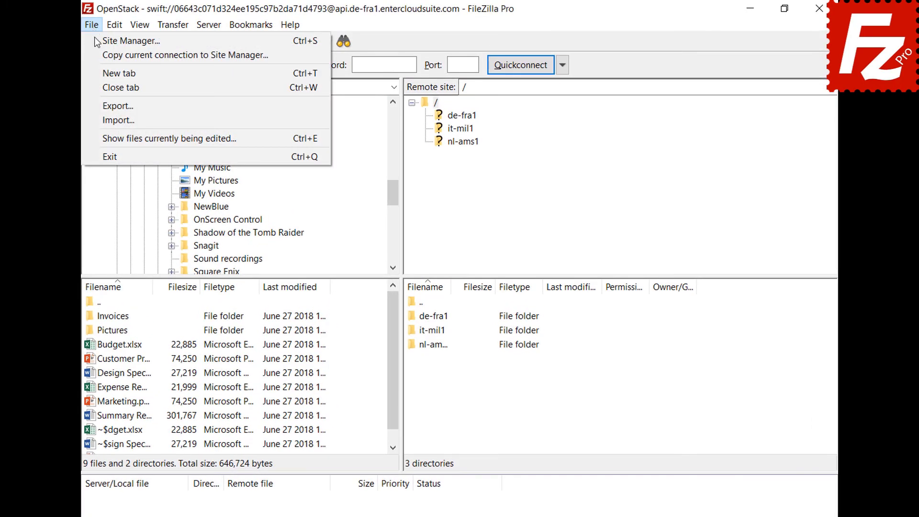
{"action": "left_click", "coordinate": [94, 41]}
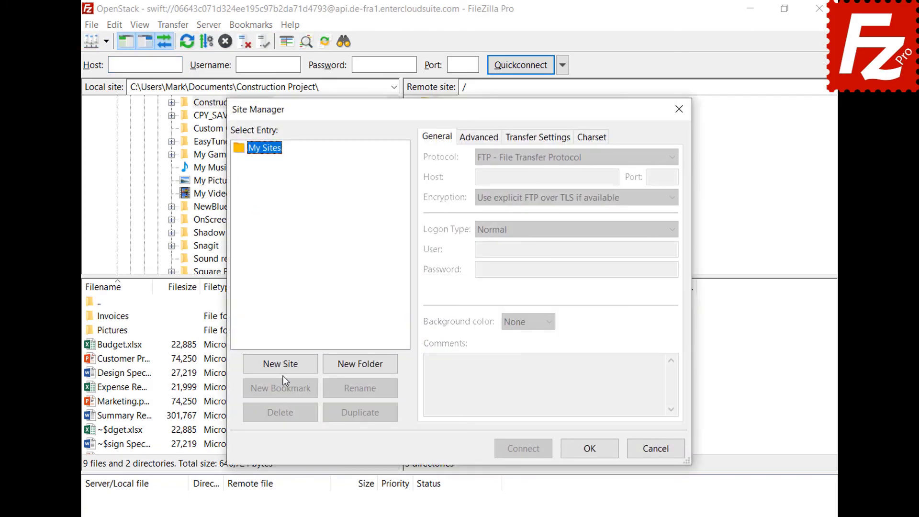
{"action": "left_click", "coordinate": [283, 370]}
{"action": "type", "text": "WebDav"}
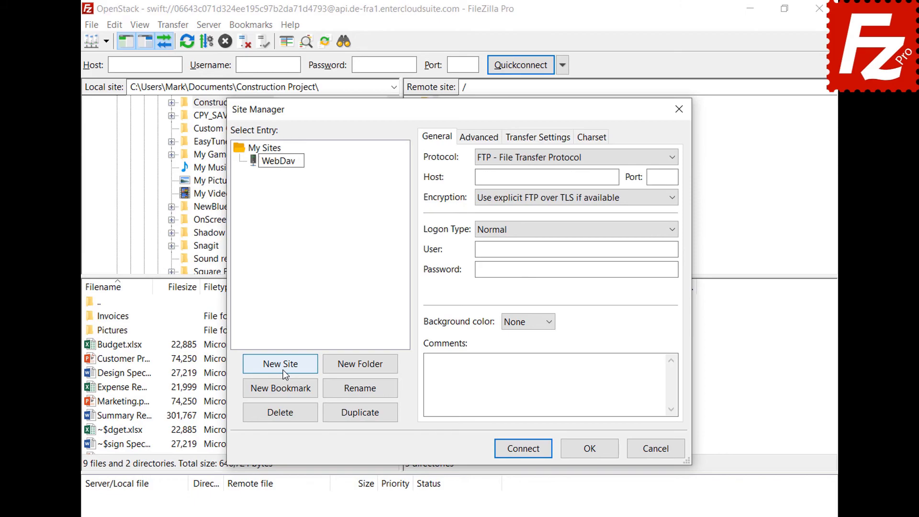
{"action": "key", "text": "Return"}
{"action": "left_click", "coordinate": [637, 157]}
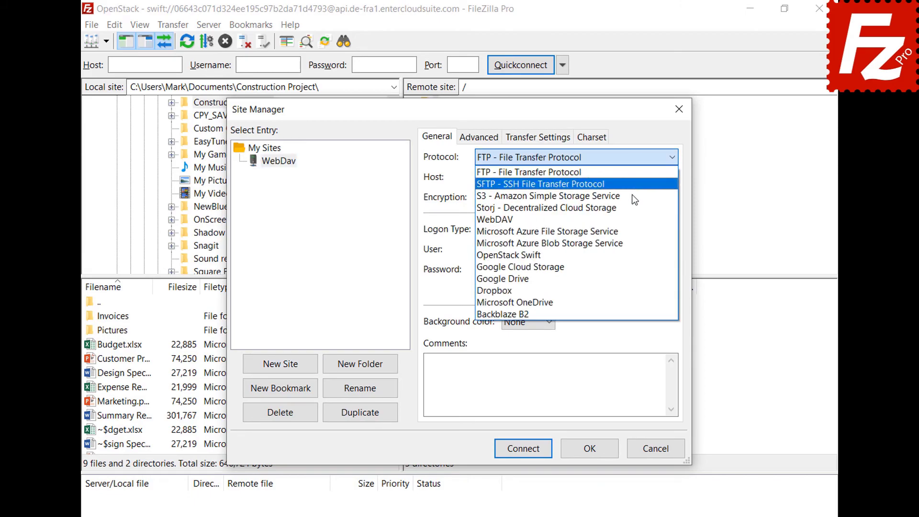
{"action": "left_click", "coordinate": [631, 218]}
- Enter host webdav.opendrive.com with the account e-mail and password, connect, then relaunch FileZilla Pro
{"action": "left_click", "coordinate": [615, 176]}
{"action": "type", "text": "webdav.opendrive.com"}
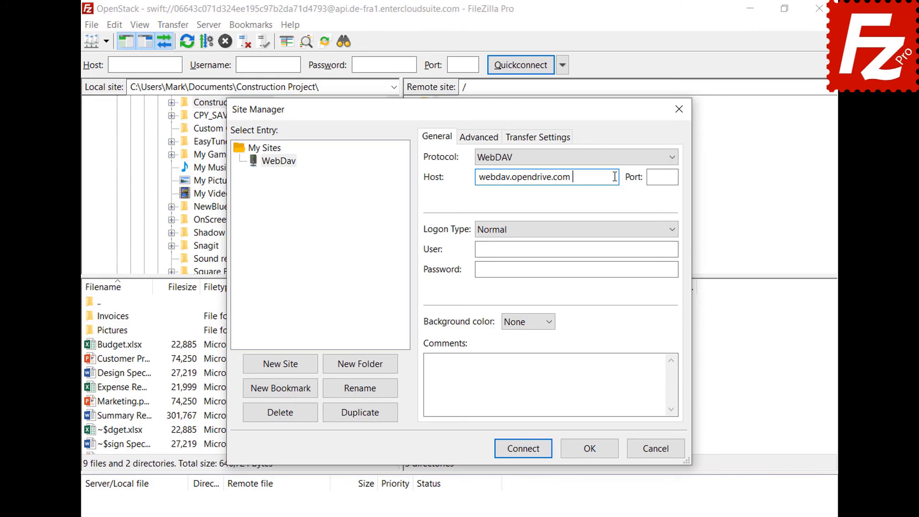
{"action": "left_click", "coordinate": [667, 249]}
{"action": "key", "text": "ctrl+v"}
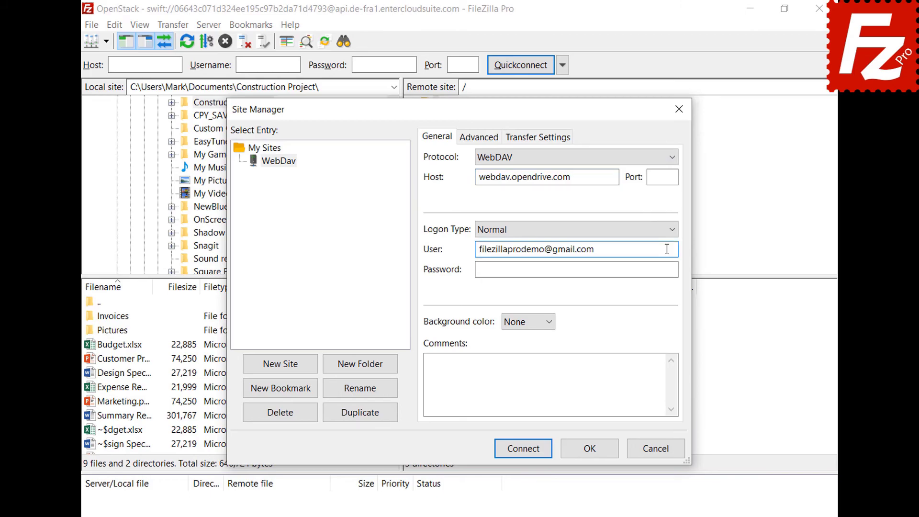
{"action": "left_click", "coordinate": [665, 269]}
{"action": "key", "text": "ctrl+v"}
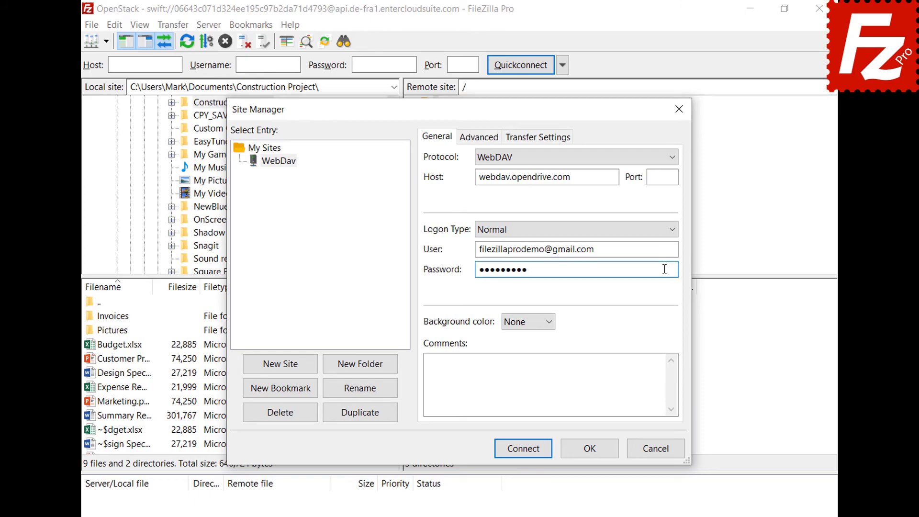
{"action": "left_click", "coordinate": [527, 452]}
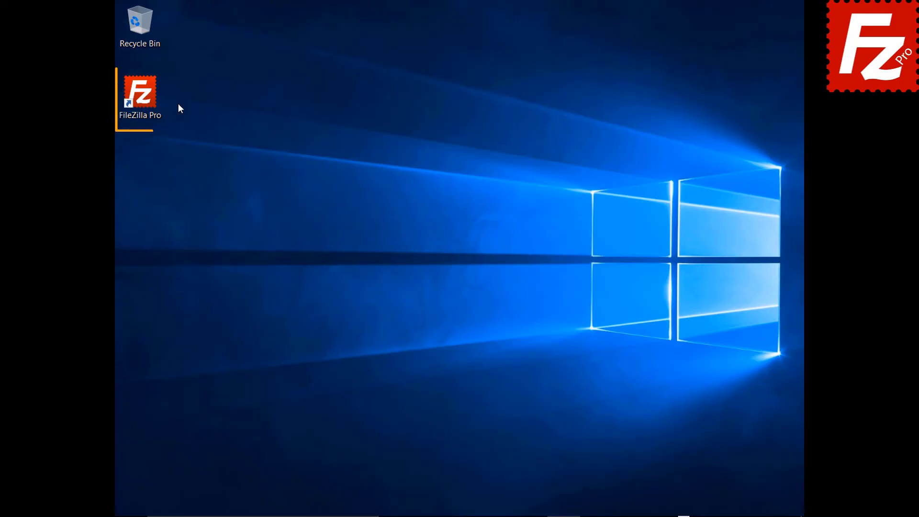
{"action": "double_click", "coordinate": [146, 99]}
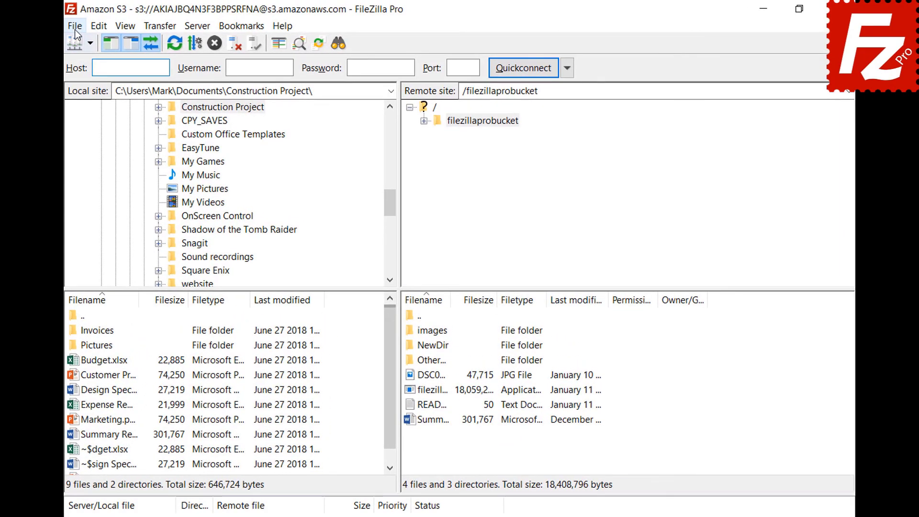
- Create a new site named OpenStack using the OpenStack Swift protocol
{"action": "left_click", "coordinate": [125, 22]}
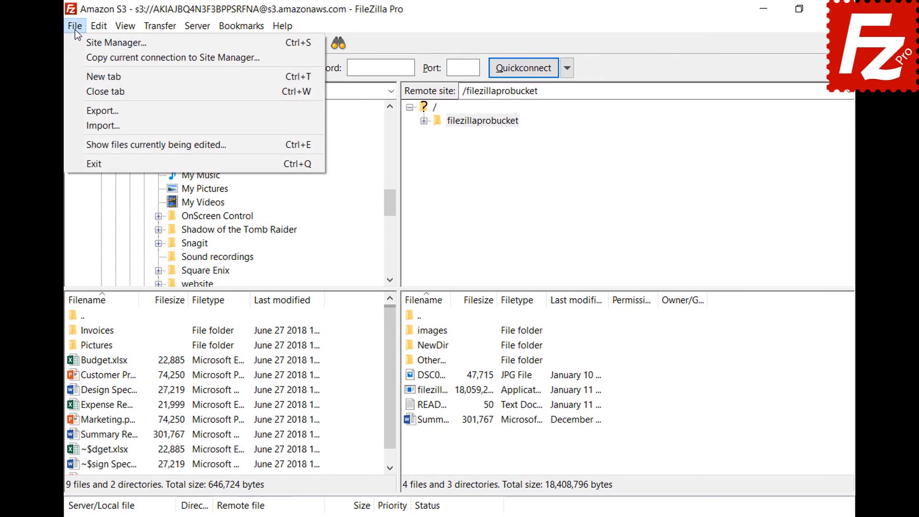
{"action": "left_click", "coordinate": [82, 45]}
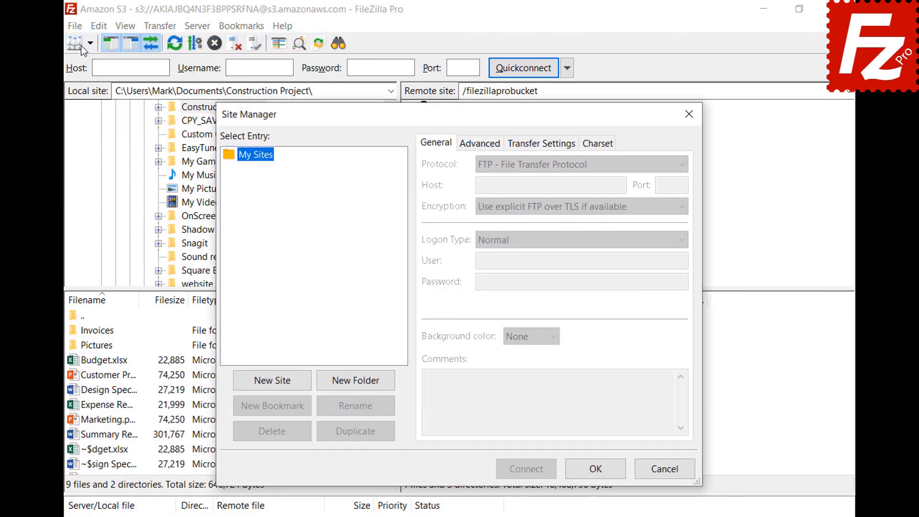
{"action": "left_click", "coordinate": [275, 385]}
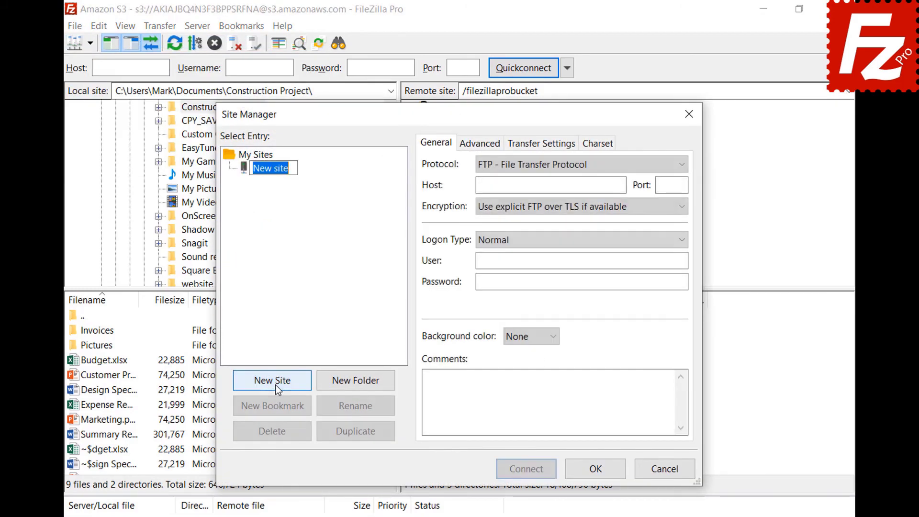
{"action": "type", "text": "OpenStack"}
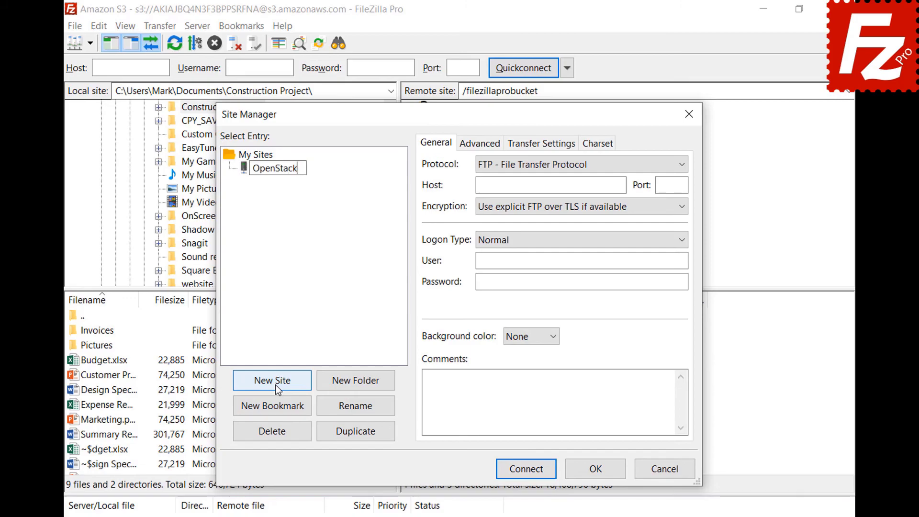
{"action": "key", "text": "Return"}
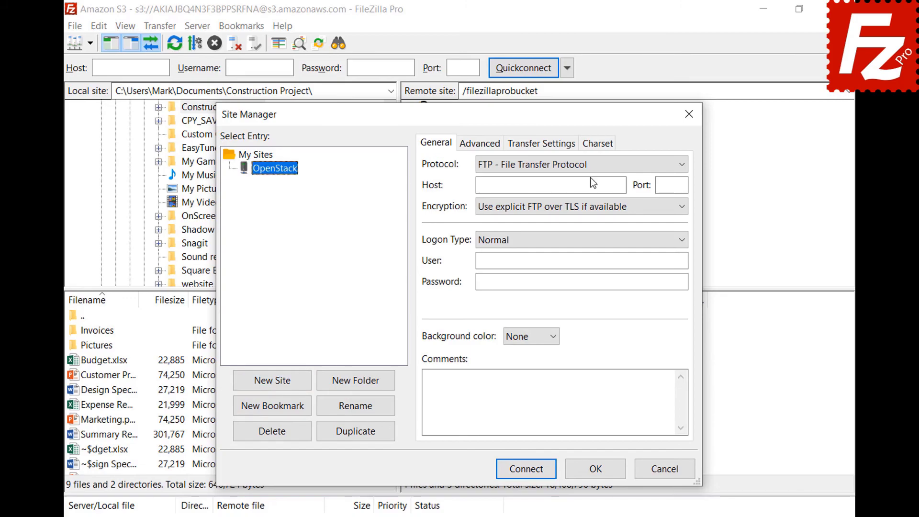
{"action": "left_click", "coordinate": [590, 165]}
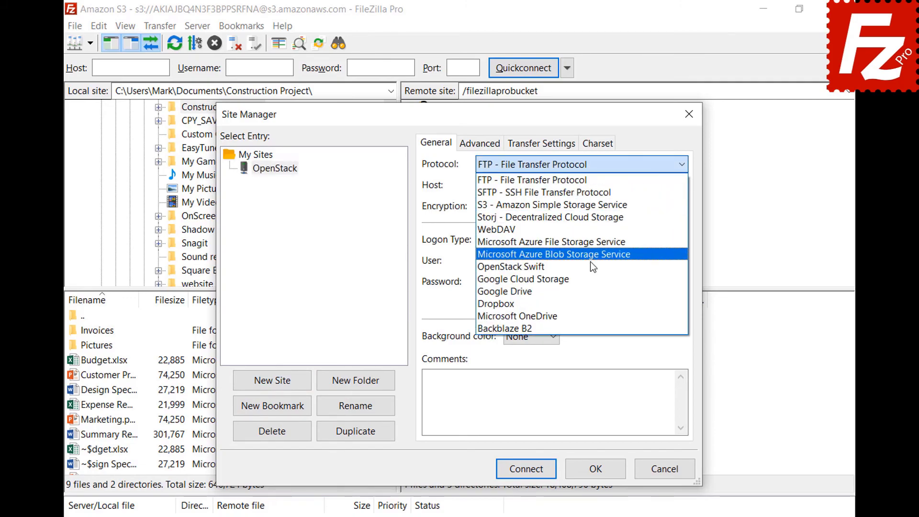
{"action": "left_click", "coordinate": [590, 271]}
- Fill in identity host, /v2.0/tokens path, project ID, user e-mail and password, then connect
{"action": "left_click", "coordinate": [620, 185]}
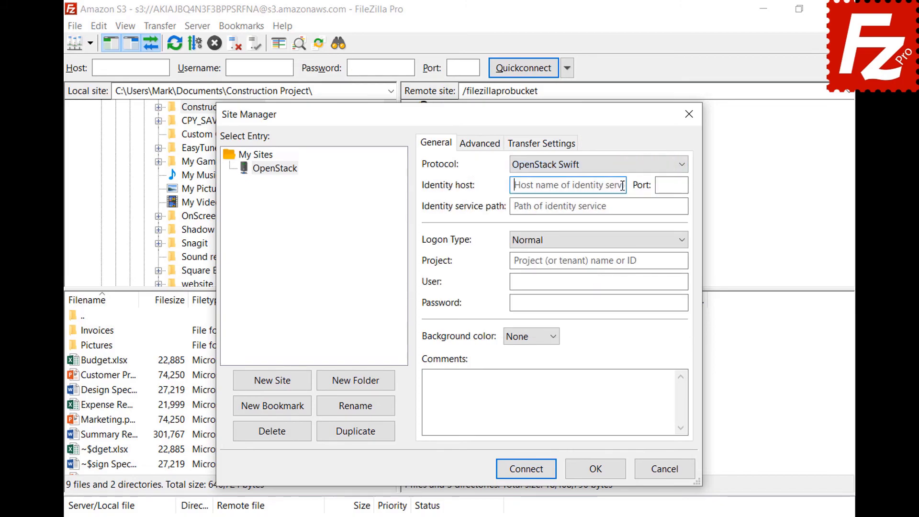
{"action": "key", "text": "ctrl+v"}
{"action": "left_click", "coordinate": [677, 205]}
{"action": "type", "text": "/v2.0/tokens"}
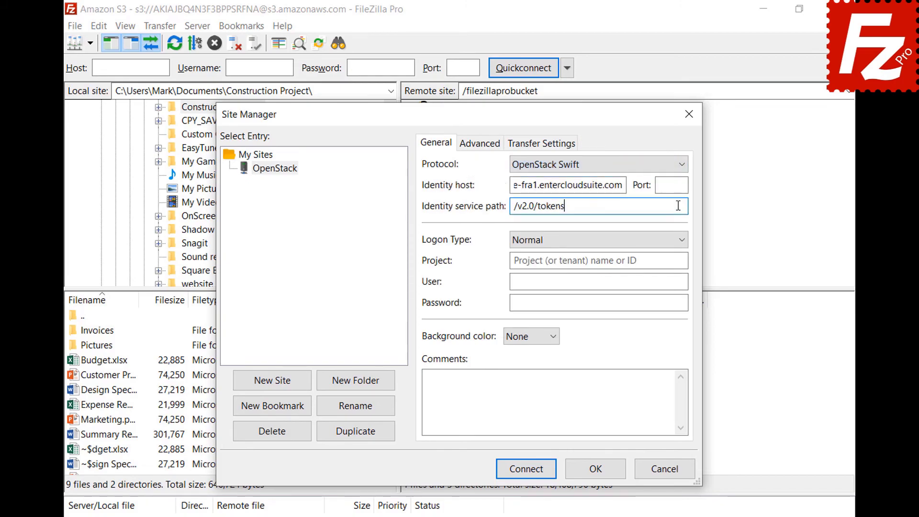
{"action": "left_click", "coordinate": [682, 261]}
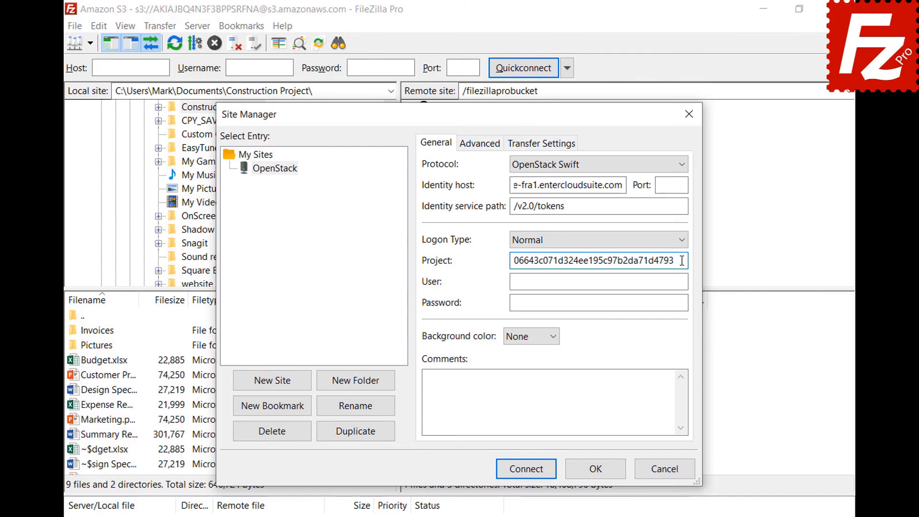
{"action": "left_click", "coordinate": [683, 281]}
{"action": "key", "text": "ctrl+v"}
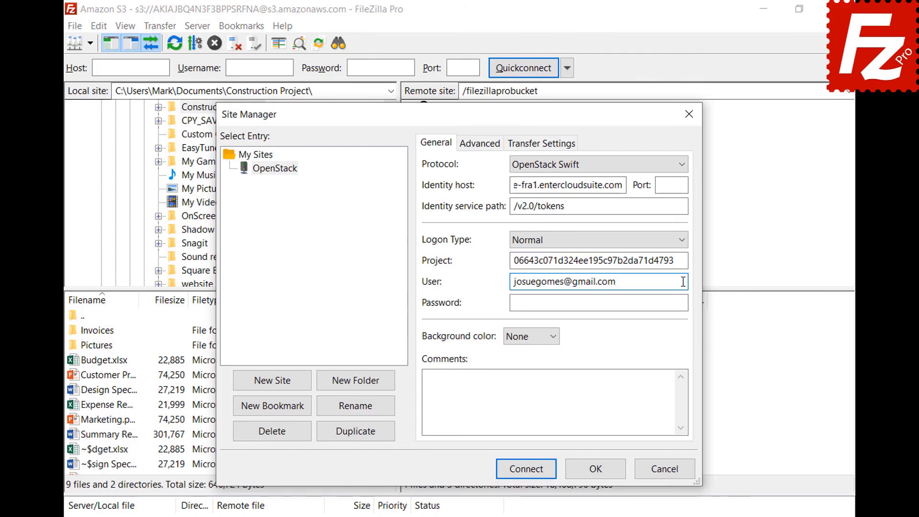
{"action": "key", "text": "ctrl+v"}
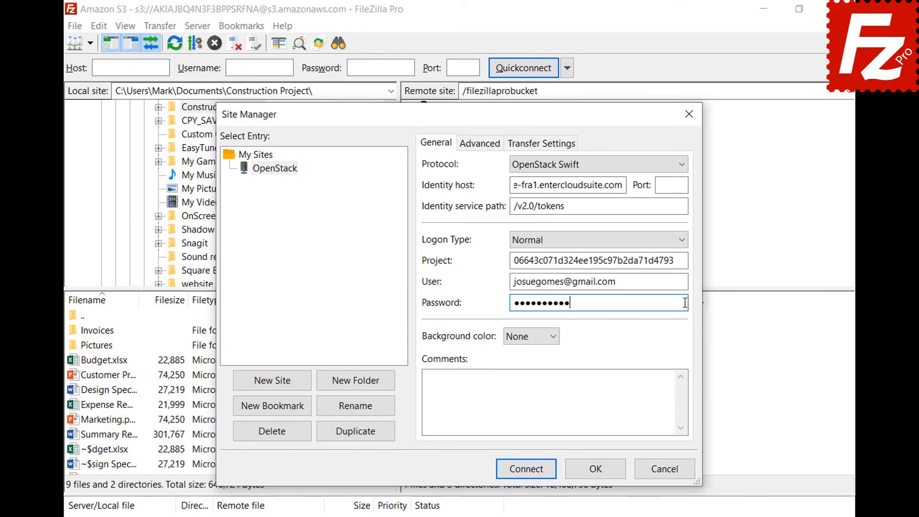
{"action": "left_click", "coordinate": [527, 470]}
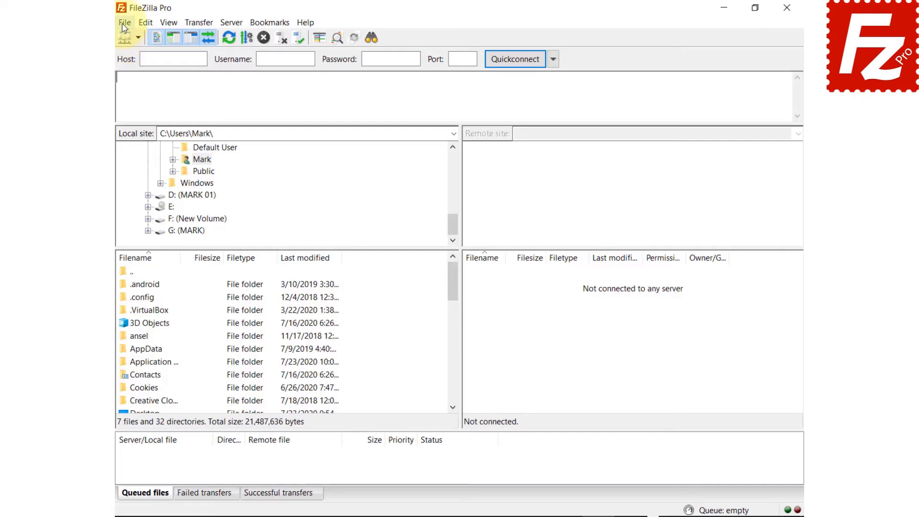
- Create a new site named Rackspace using the Rackspace Cloud Storage protocol
{"action": "left_click", "coordinate": [74, 21]}
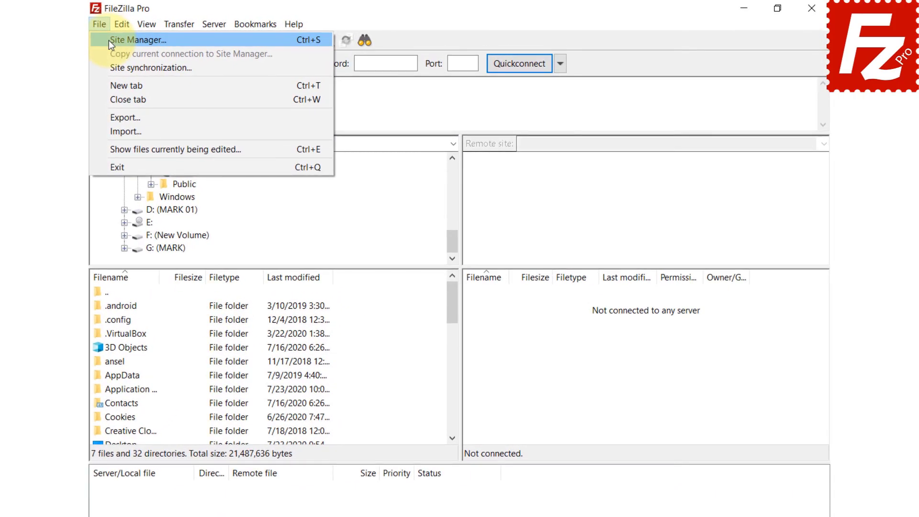
{"action": "left_click", "coordinate": [108, 40]}
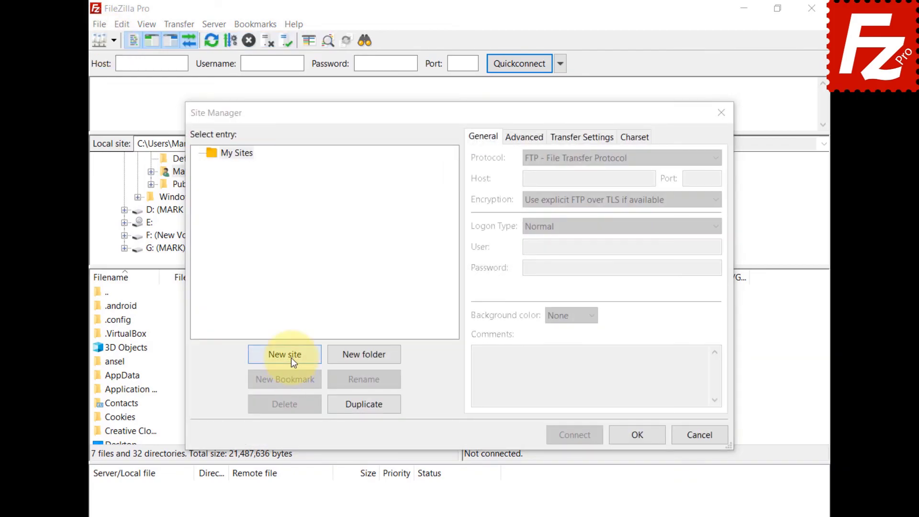
{"action": "left_click", "coordinate": [291, 357]}
{"action": "type", "text": "Rackspace"}
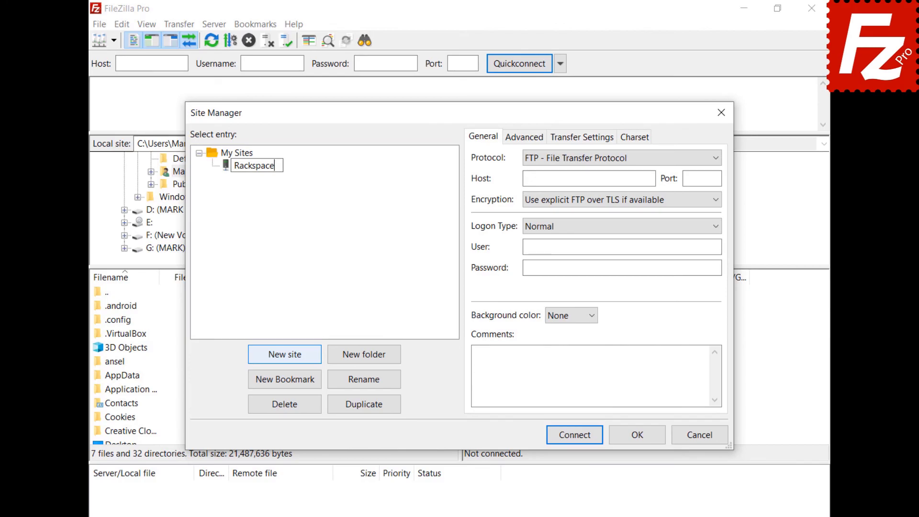
{"action": "key", "text": "Return"}
{"action": "left_click", "coordinate": [602, 159]}
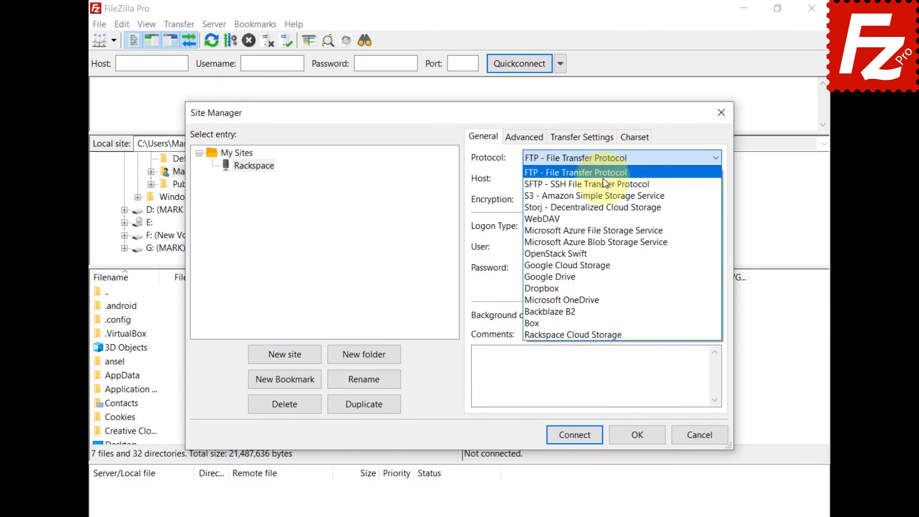
{"action": "left_click", "coordinate": [602, 335]}
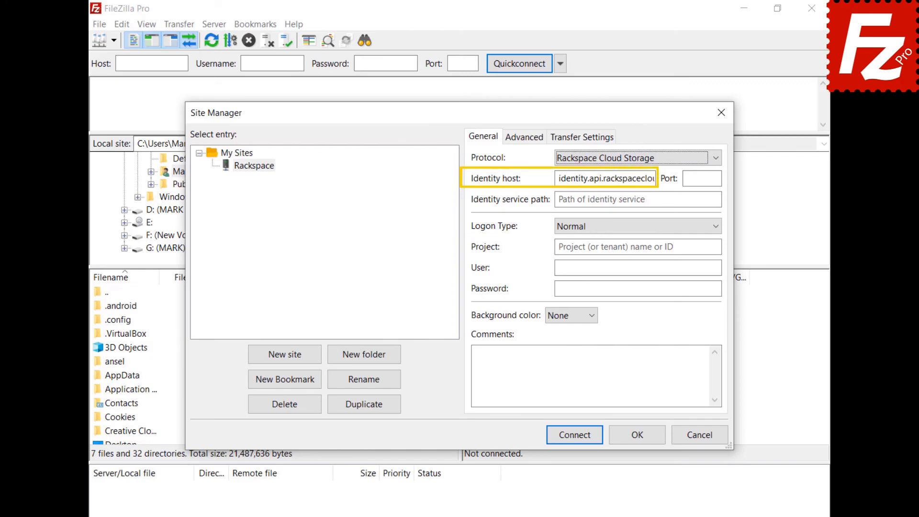
- Enter /v2.0/tokens path, account number as project, user name and password, then connect
{"action": "left_click", "coordinate": [638, 199]}
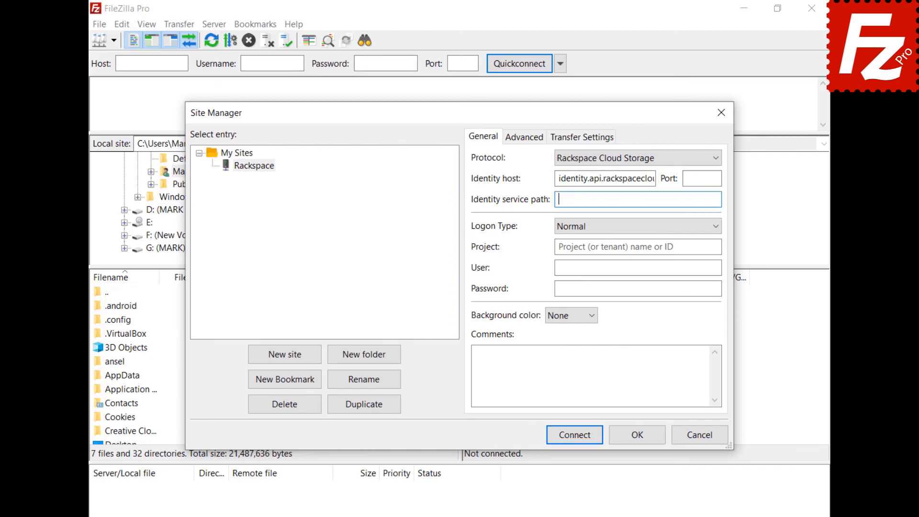
{"action": "type", "text": "/v2.0/tokens"}
{"action": "left_click", "coordinate": [638, 248]}
{"action": "type", "text": "1288657"}
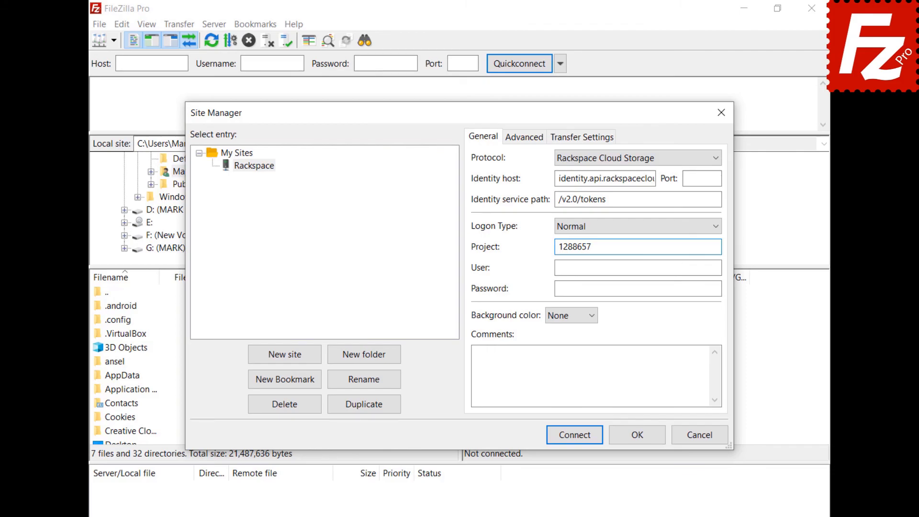
{"action": "left_click", "coordinate": [638, 267]}
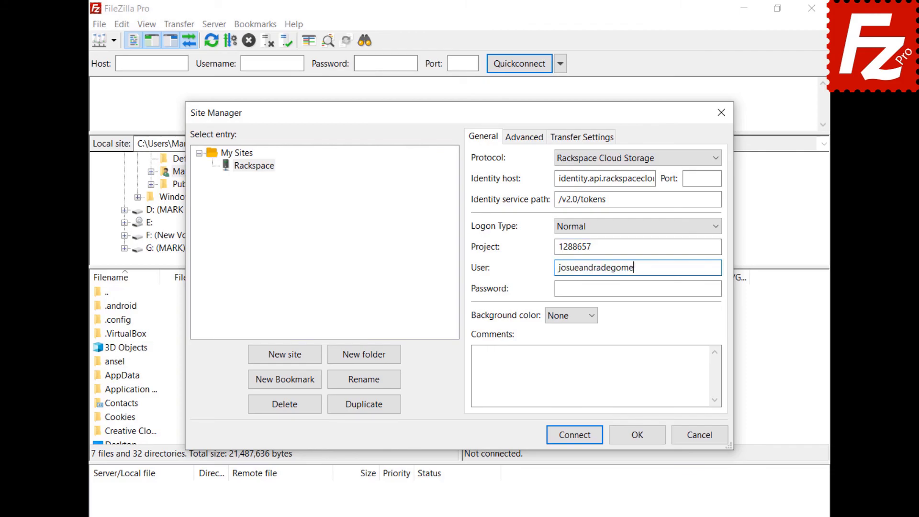
{"action": "key", "text": "Tab"}
{"action": "key", "text": "ctrl+v"}
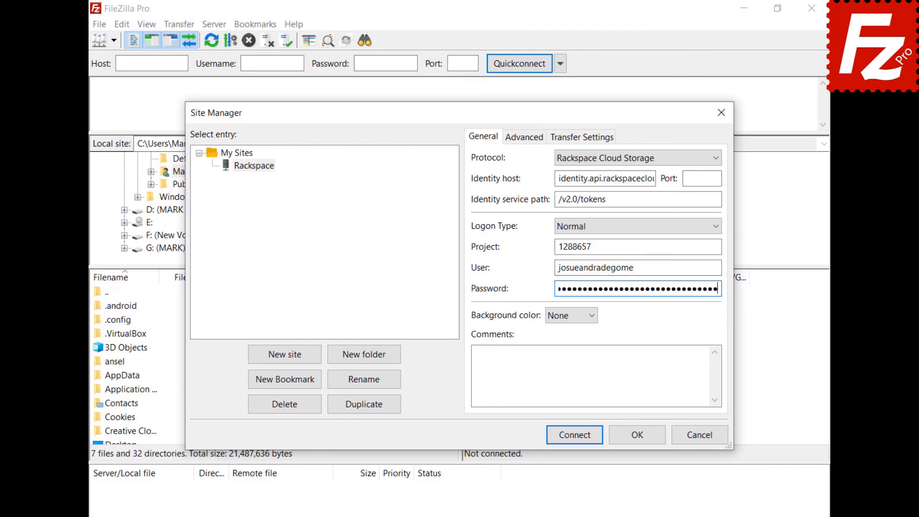
{"action": "left_click", "coordinate": [579, 440]}
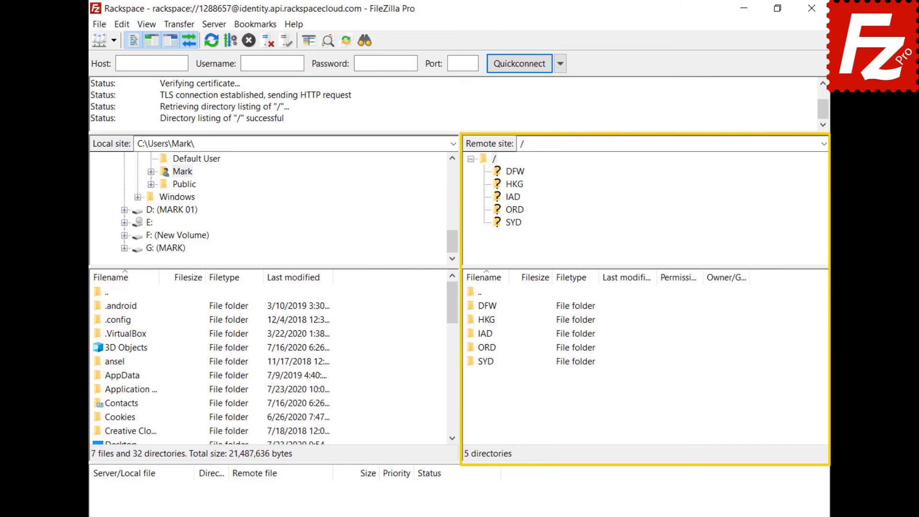
- Open the IAD folder from the DFW, HKG, IAD, ORD and SYD region folders
{"action": "double_click", "coordinate": [484, 333]}
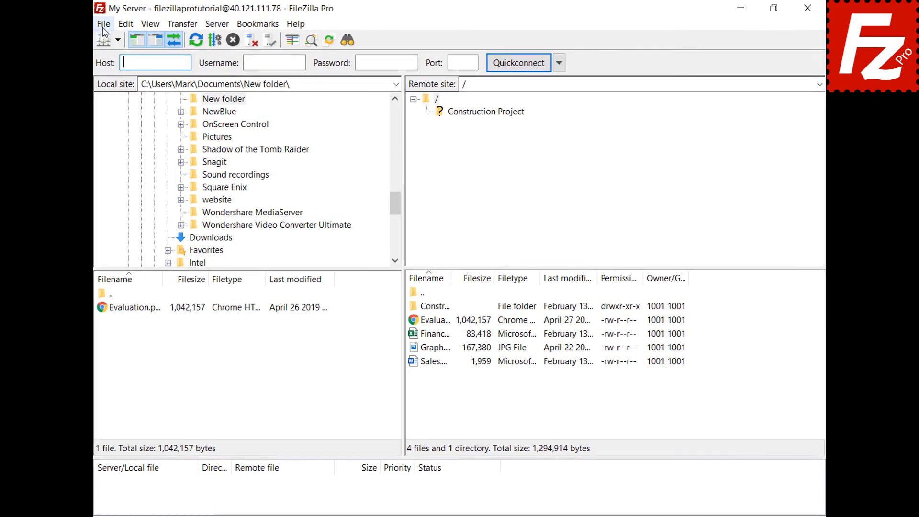
- Add a new Site Manager entry under My Sites named Box
{"action": "left_click", "coordinate": [101, 25]}
{"action": "left_click", "coordinate": [99, 41]}
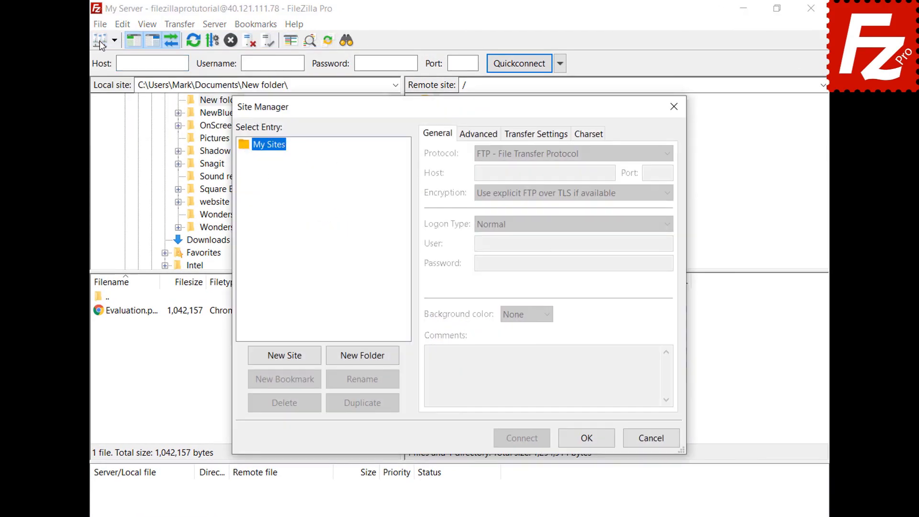
{"action": "left_click", "coordinate": [284, 360]}
{"action": "type", "text": "Box"}
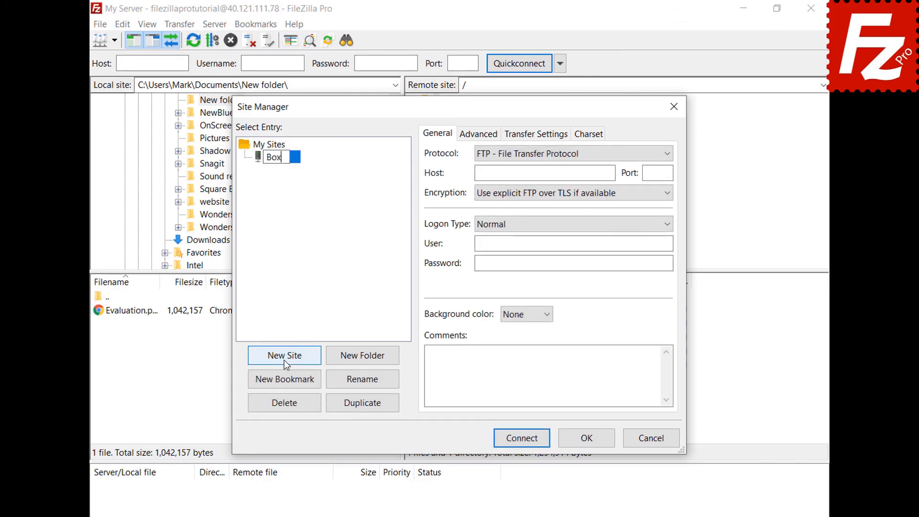
{"action": "key", "text": "Return"}
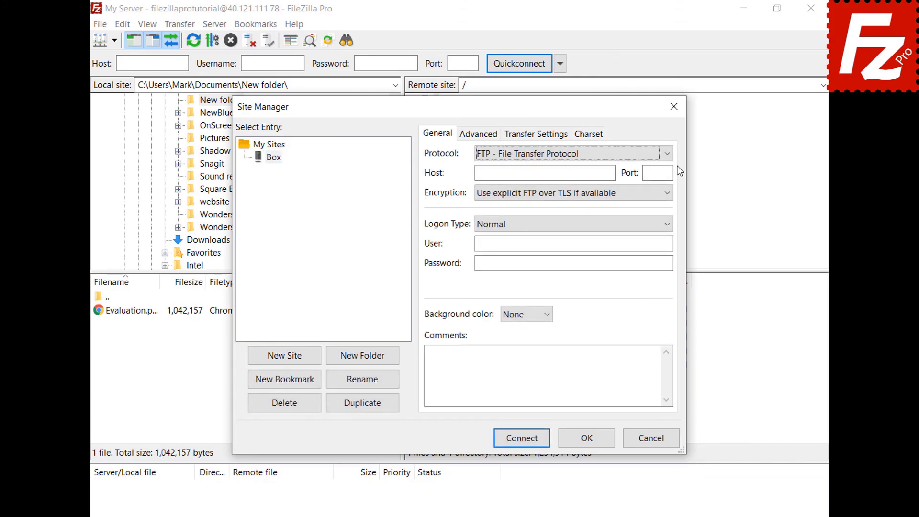
- Set the Box site's protocol to Box and connect to it
{"action": "left_click", "coordinate": [666, 153]}
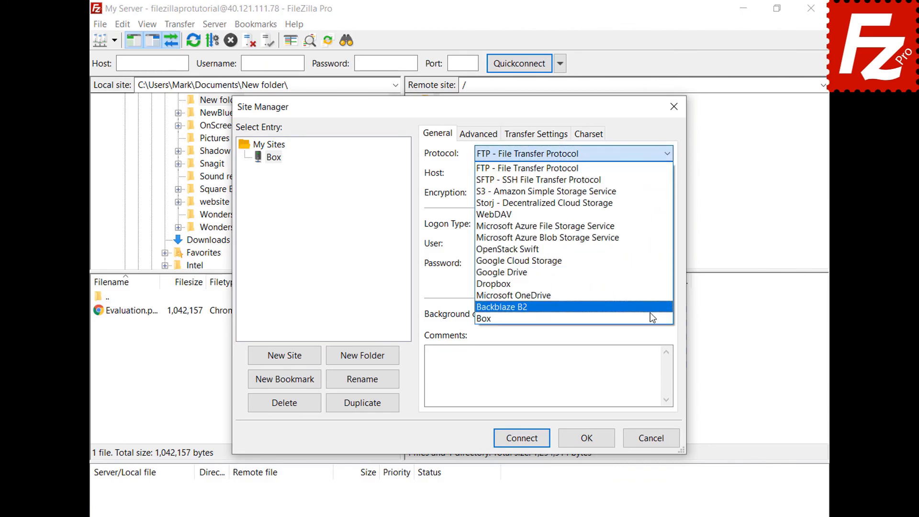
{"action": "left_click", "coordinate": [649, 318]}
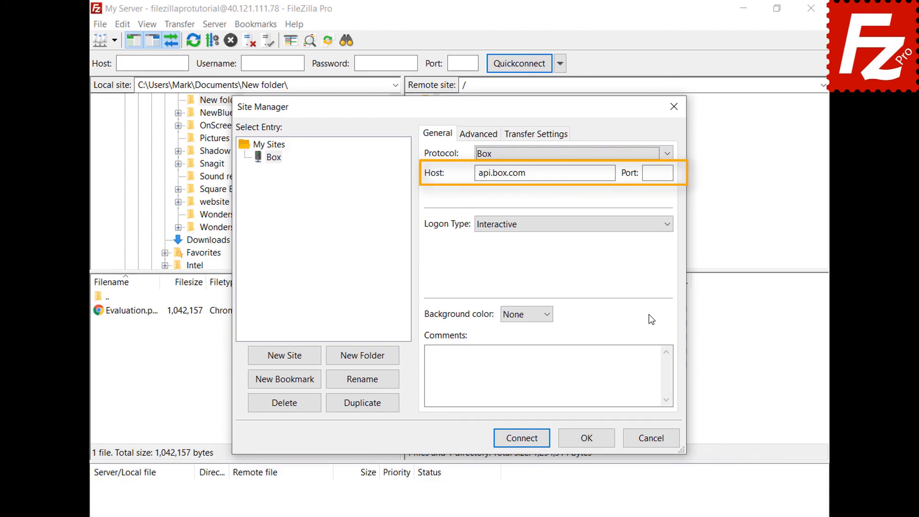
{"action": "left_click", "coordinate": [521, 438]}
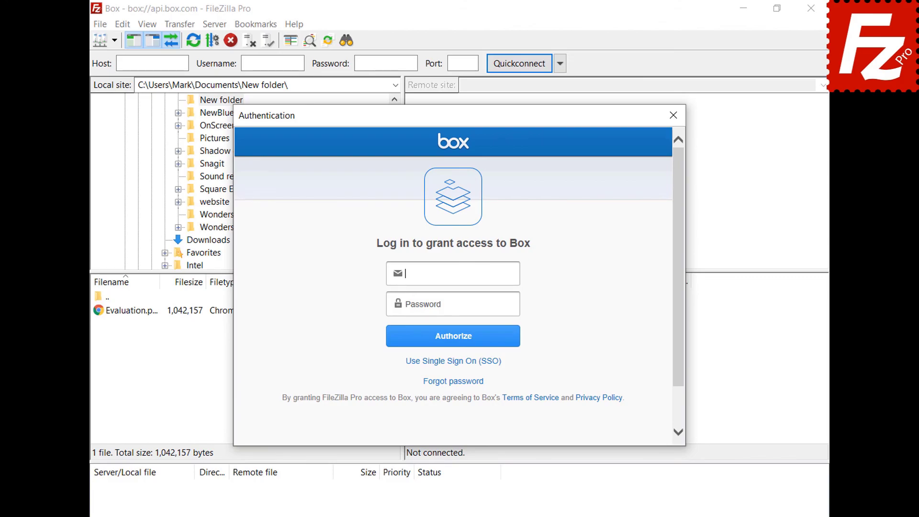
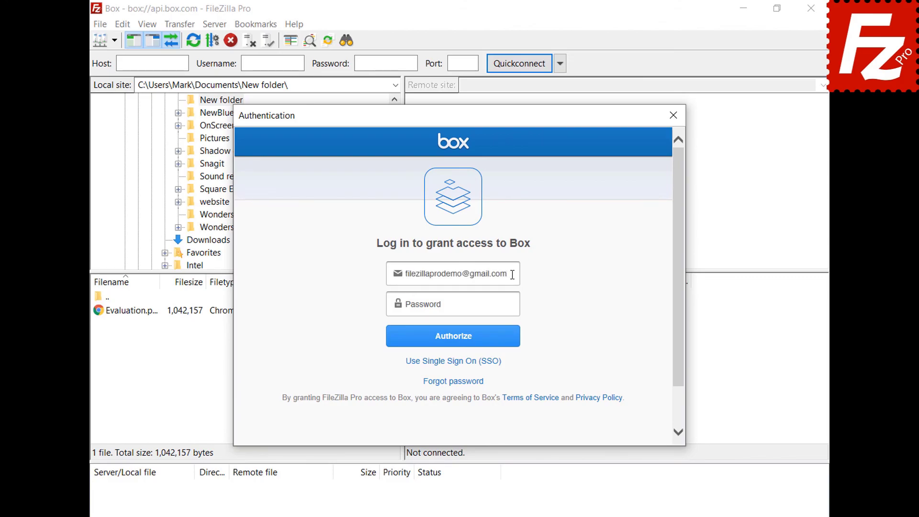
- Sign in with the Box account's e-mail and password, then grant FileZilla Pro access
{"action": "left_click", "coordinate": [516, 305]}
{"action": "type", "text": "••••••••••"}
{"action": "left_click", "coordinate": [454, 345]}
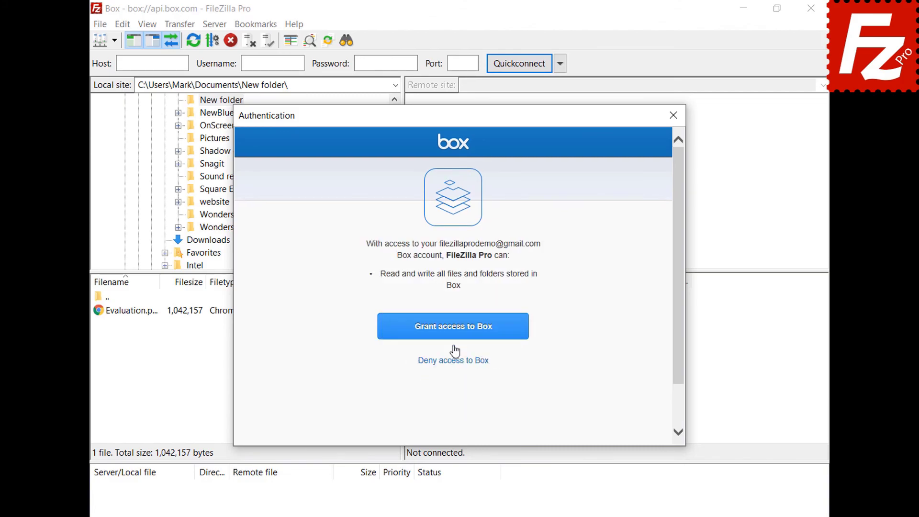
{"action": "left_click", "coordinate": [453, 336]}
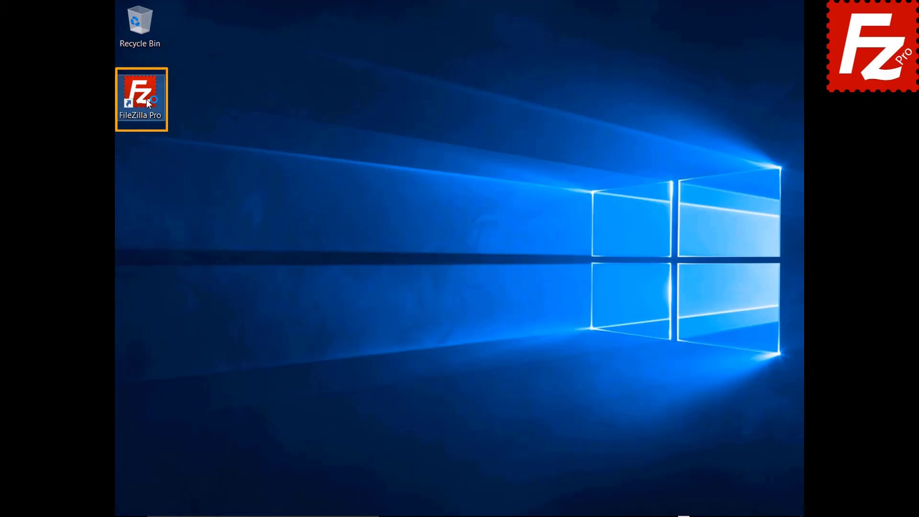
- Relaunch FileZilla Pro and add a new Site Manager entry named Tardigrade
{"action": "double_click", "coordinate": [145, 100]}
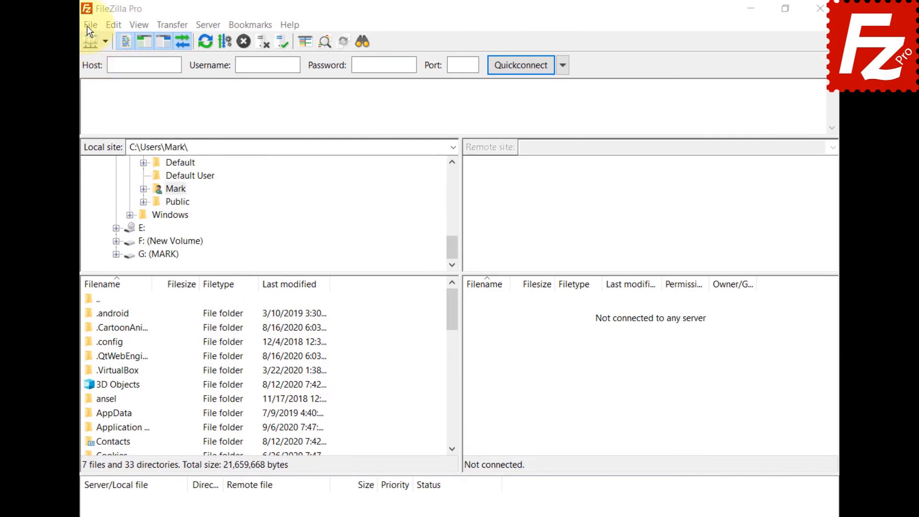
{"action": "left_click", "coordinate": [90, 24]}
{"action": "left_click", "coordinate": [90, 44]}
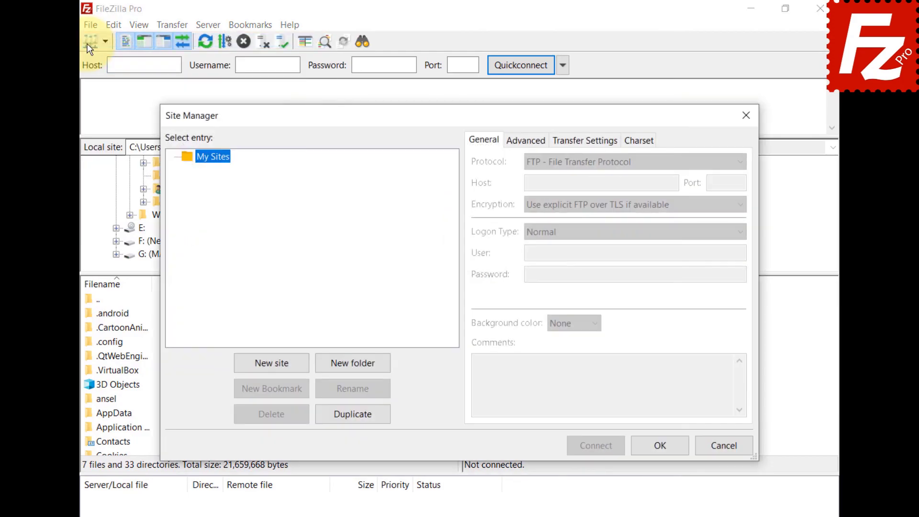
{"action": "left_click", "coordinate": [272, 367]}
{"action": "type", "text": "Tardigrade"}
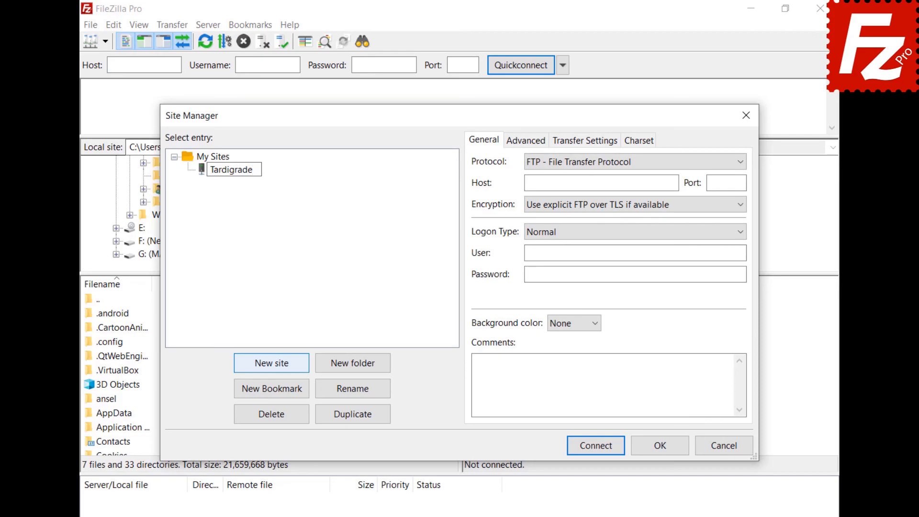
- Set the Tardigrade protocol for satellite us-central-1.tardigrade.io and connect
{"action": "left_click", "coordinate": [602, 165]}
{"action": "left_click", "coordinate": [602, 165]}
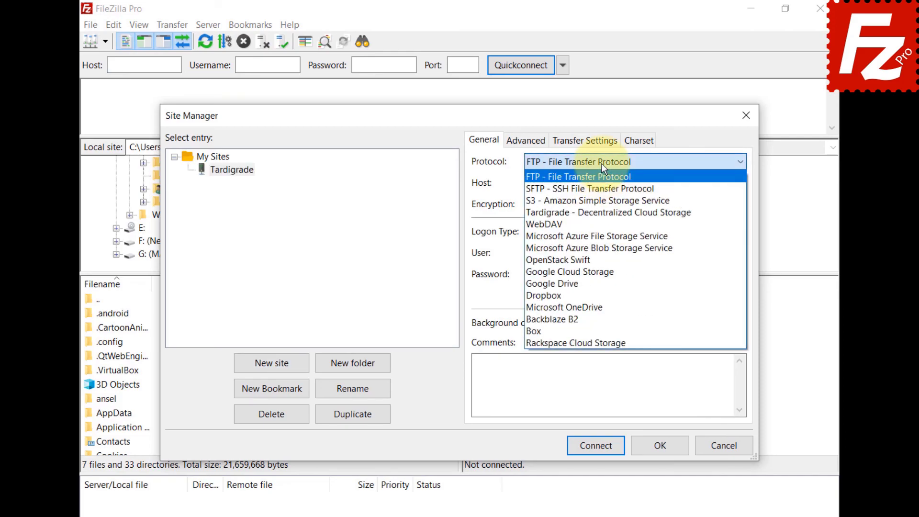
{"action": "left_click", "coordinate": [597, 214]}
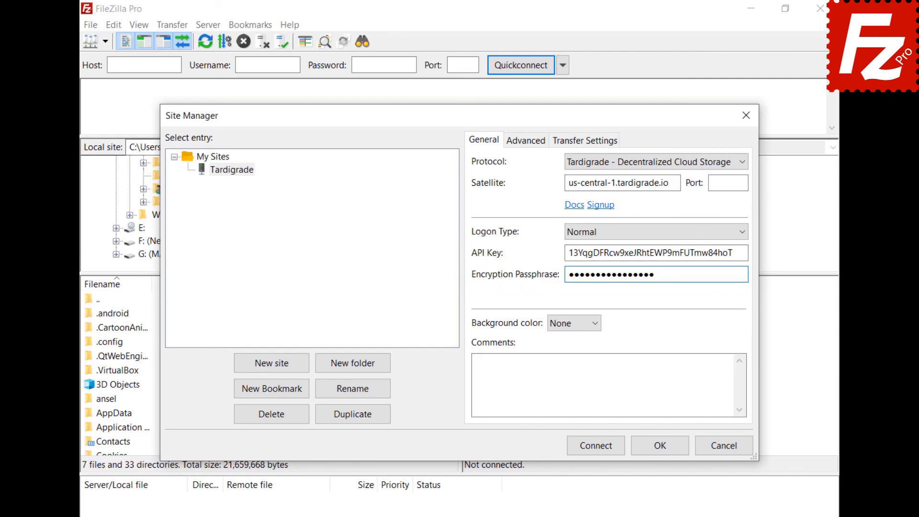
{"action": "left_click", "coordinate": [599, 448]}
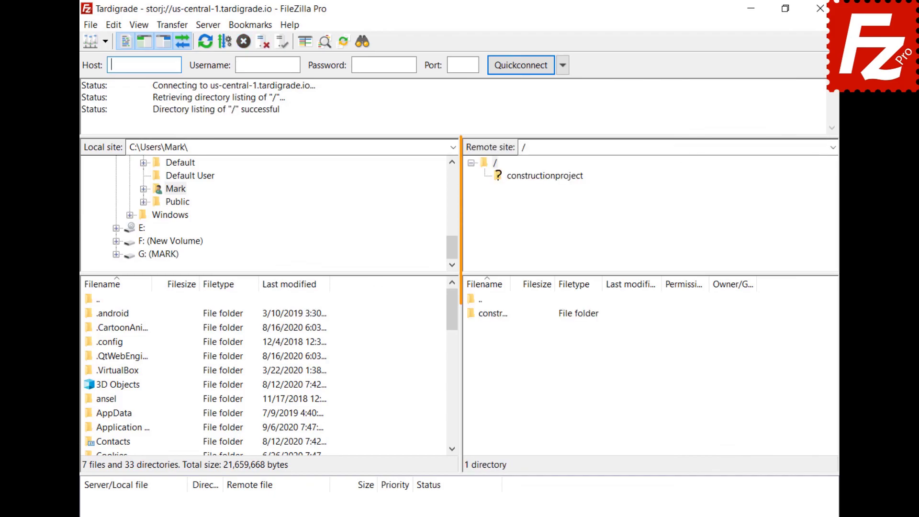
- Open constructionproject in the remote tree and select its Construction Project subfolder
{"action": "left_click", "coordinate": [541, 175]}
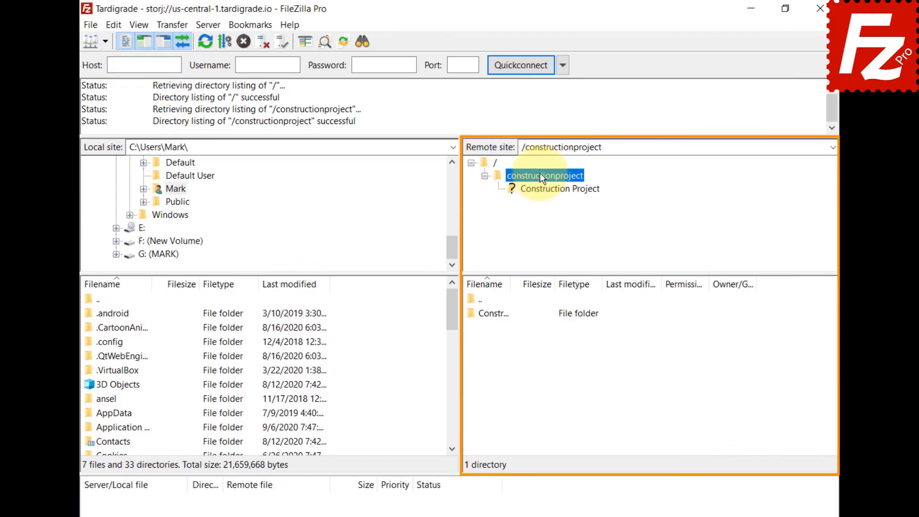
{"action": "left_click", "coordinate": [543, 189]}
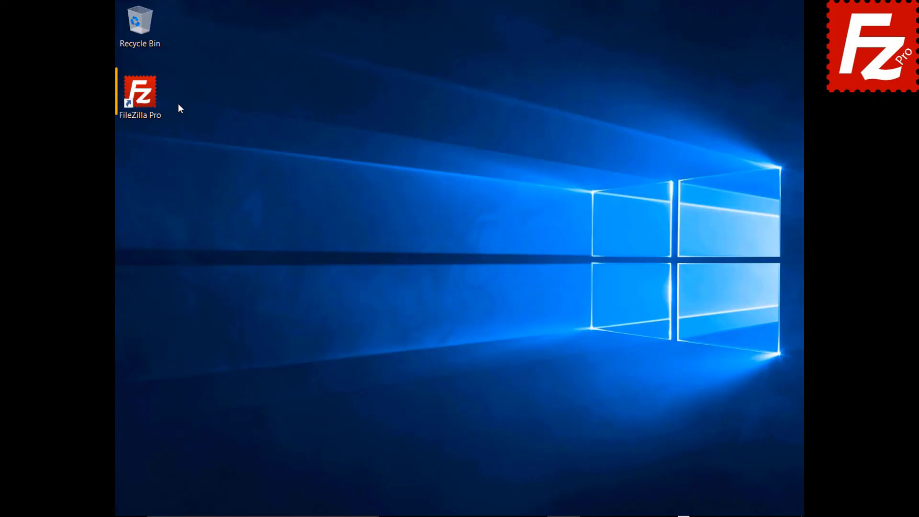
- Relaunch FileZilla Pro and open Settings at Transfers > MIME Types
{"action": "double_click", "coordinate": [149, 100]}
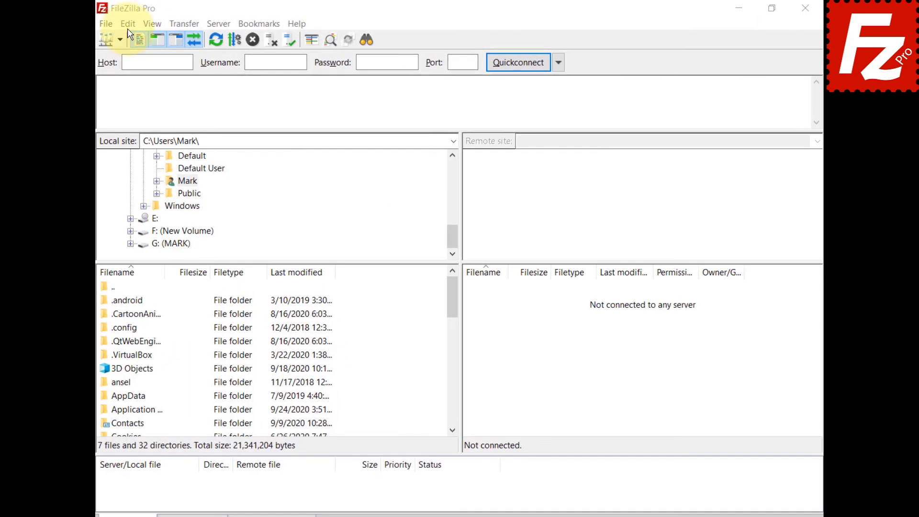
{"action": "left_click", "coordinate": [127, 27]}
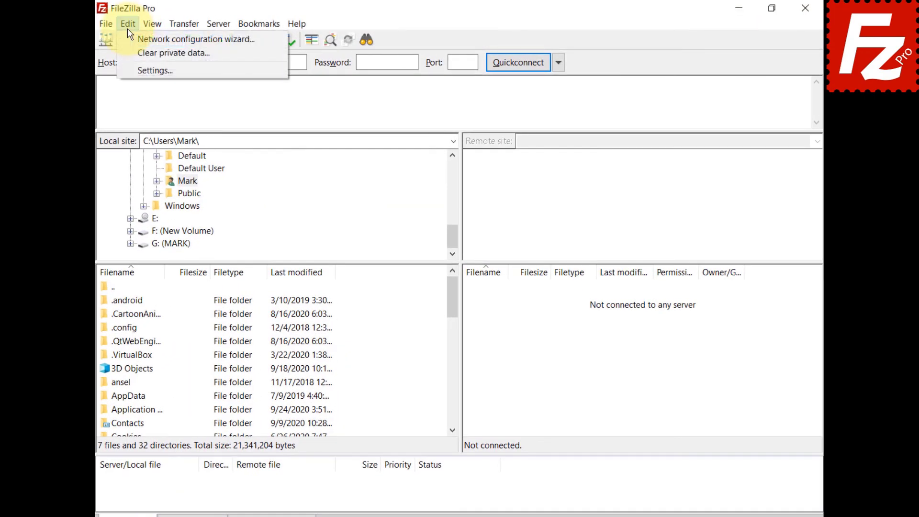
{"action": "left_click", "coordinate": [130, 69]}
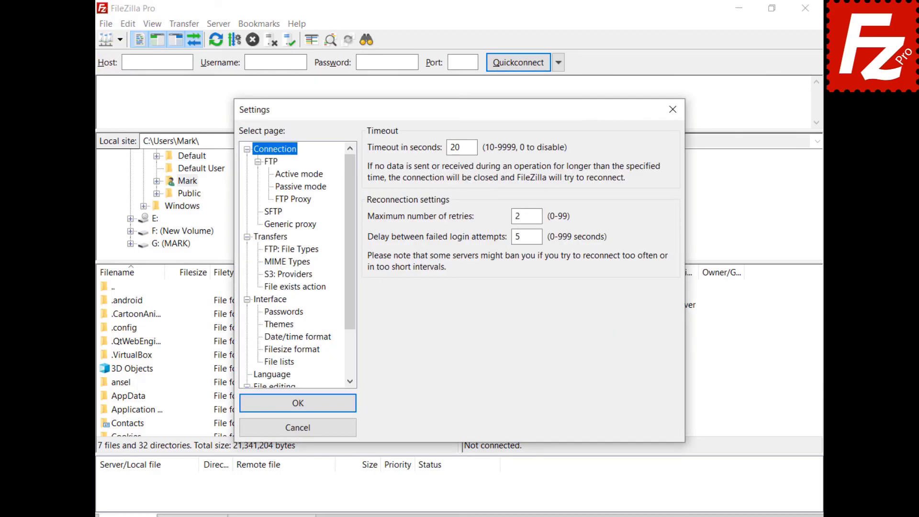
{"action": "left_click", "coordinate": [267, 237]}
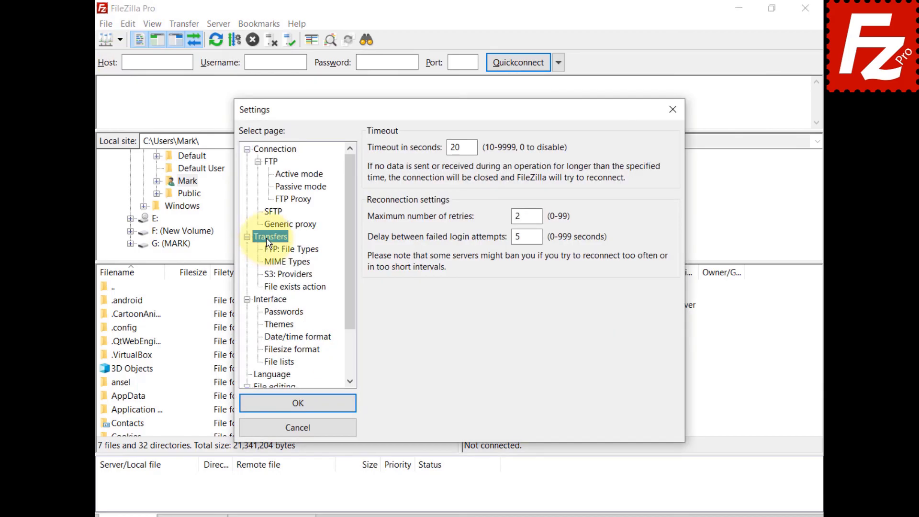
{"action": "left_click", "coordinate": [279, 262]}
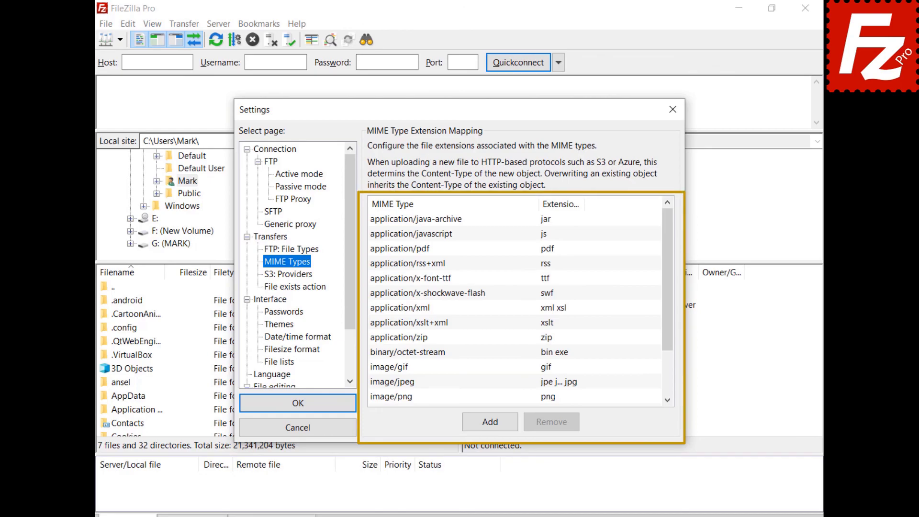
- Add a video/mp4 MIME type mapped to the mp4 extension
{"action": "left_click", "coordinate": [489, 421]}
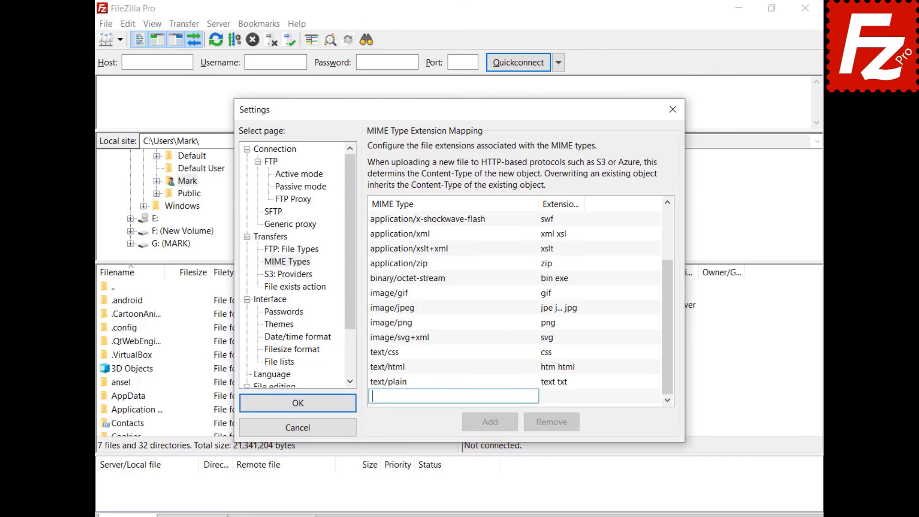
{"action": "type", "text": "video/mp4"}
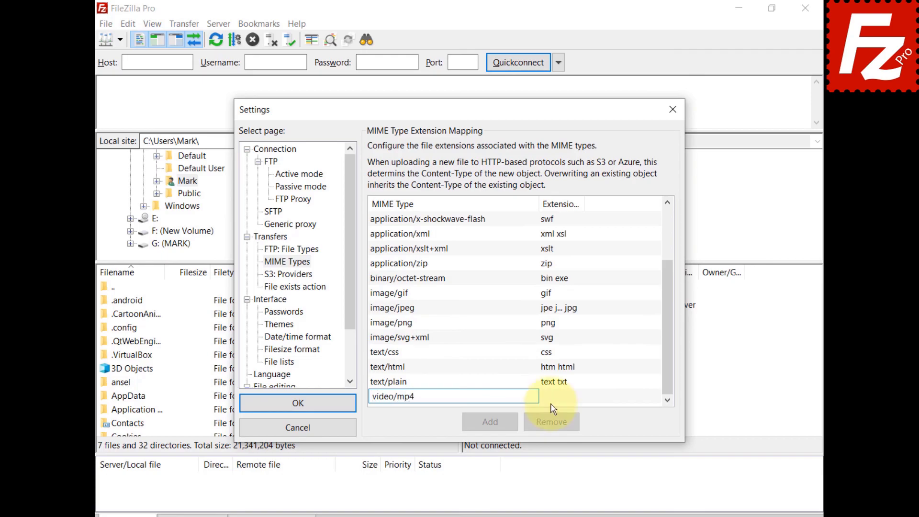
{"action": "left_click", "coordinate": [553, 401]}
{"action": "left_click", "coordinate": [552, 401]}
{"action": "type", "text": "mp4"}
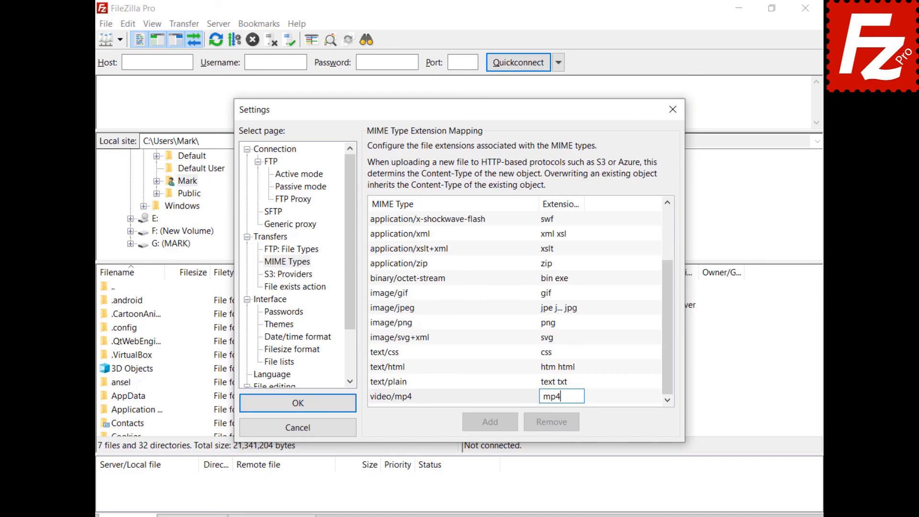
{"action": "key", "text": "Return"}
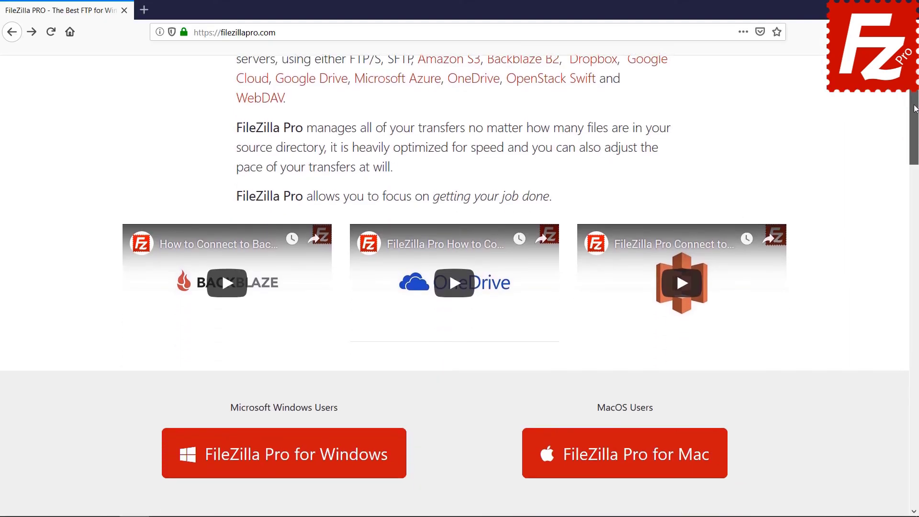
- On filezillapro.com, open the FileZilla Pro for Windows checkout page
{"action": "scroll", "coordinate": [221, 269], "scroll_direction": "down", "scroll_amount": 4}
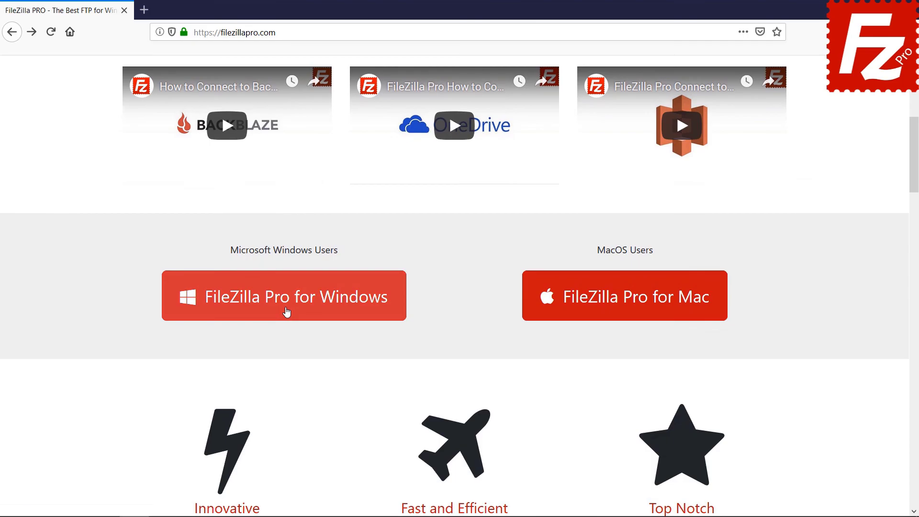
{"action": "left_click", "coordinate": [287, 312]}
{"action": "scroll", "coordinate": [915, 132], "scroll_direction": "down", "scroll_amount": 10}
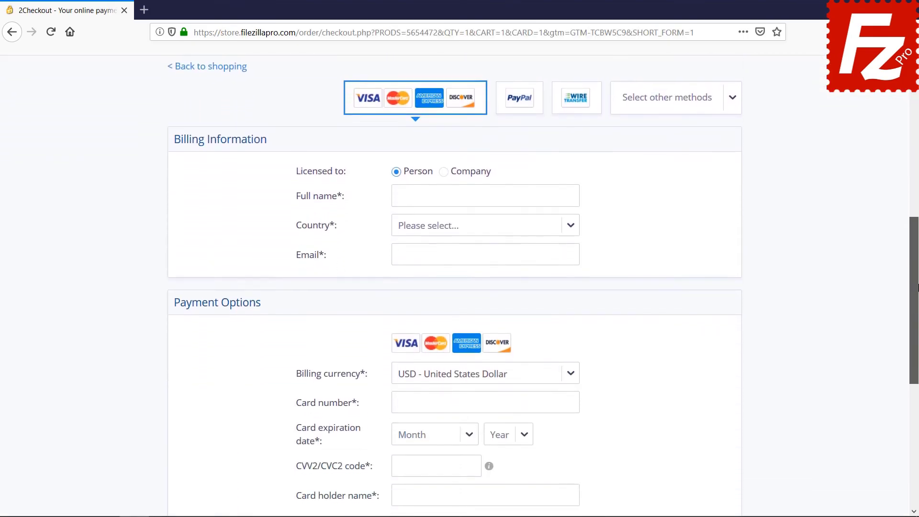